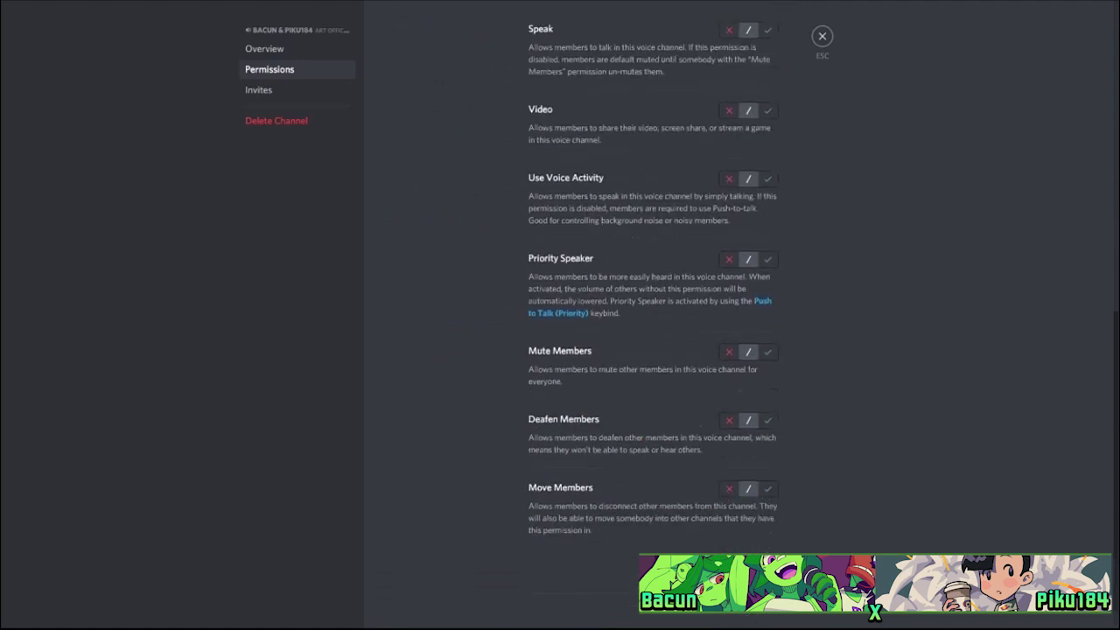
# Deny the Speak and Video permissions for the Bacun & Piku184 voice channel, save the changes, and leave the channel settings.
pyautogui.scroll(4, 521, 241)
pyautogui.scroll(-1, 521, 241)
pyautogui.click(730, 364)
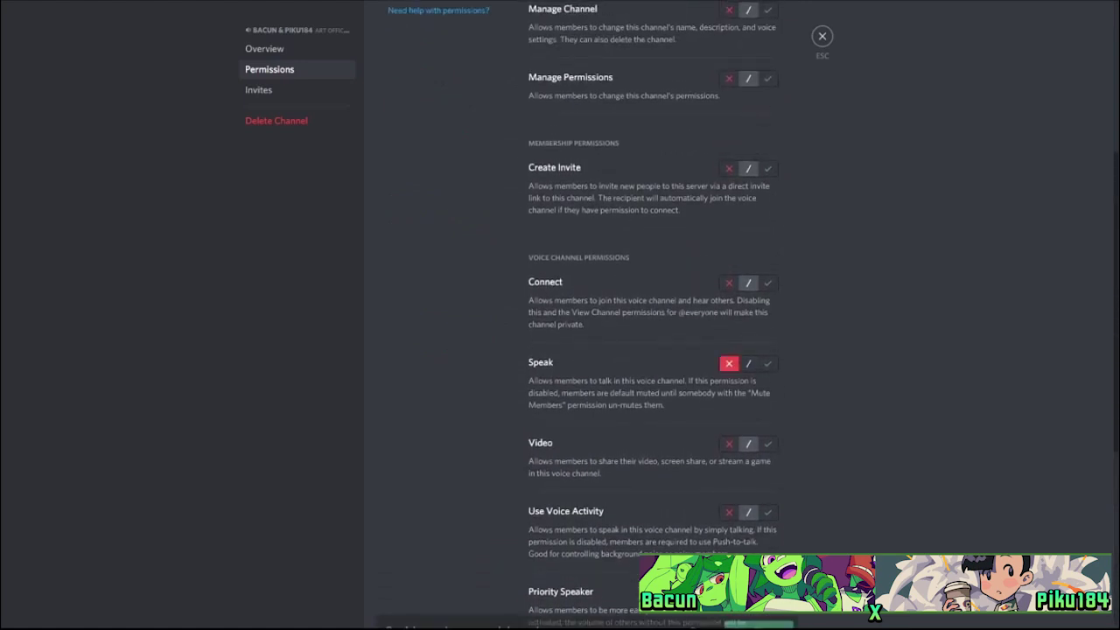
pyautogui.click(729, 444)
pyautogui.click(735, 600)
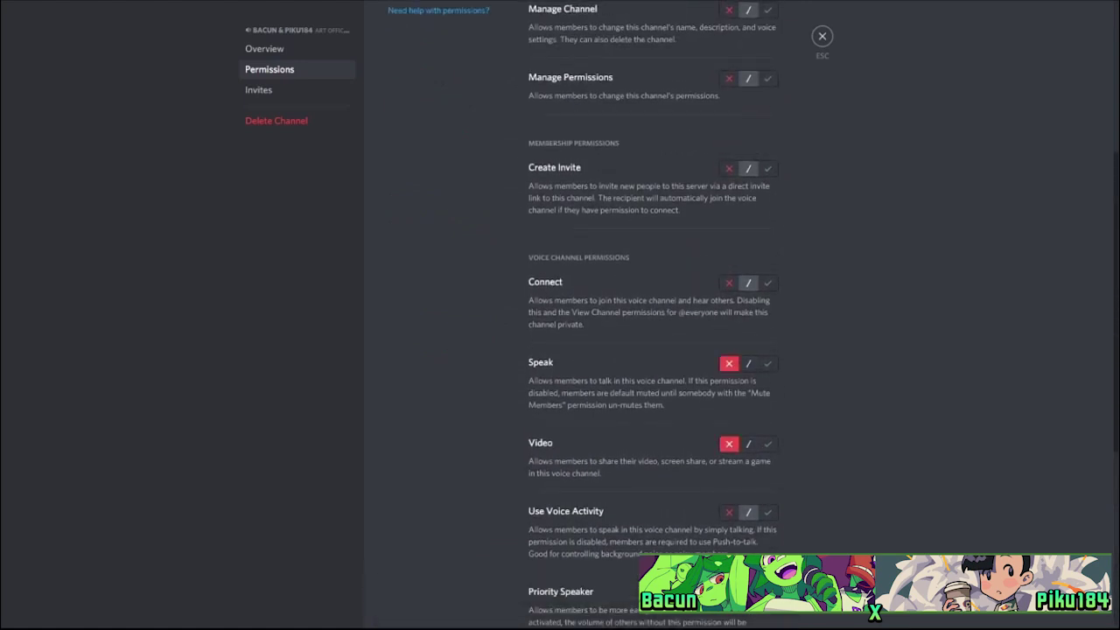
pyautogui.press('Escape')
# Watch the live stream running in the Bacun & Piku184 voice channel.
pyautogui.scroll(-2, 74, 394)
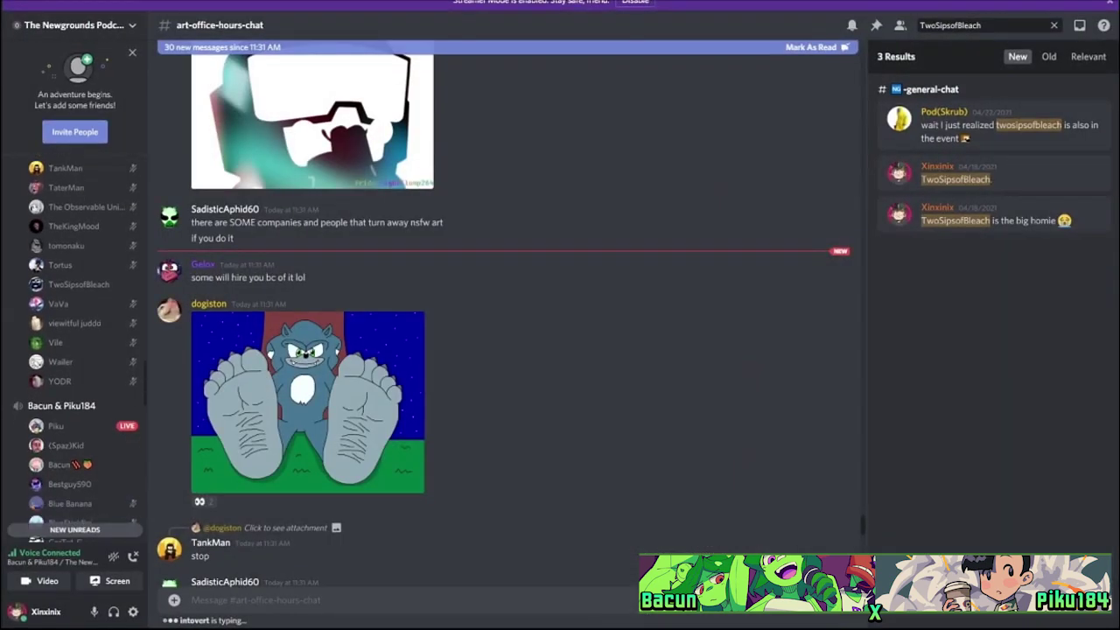
pyautogui.moveTo(56, 365)
pyautogui.click(229, 458)
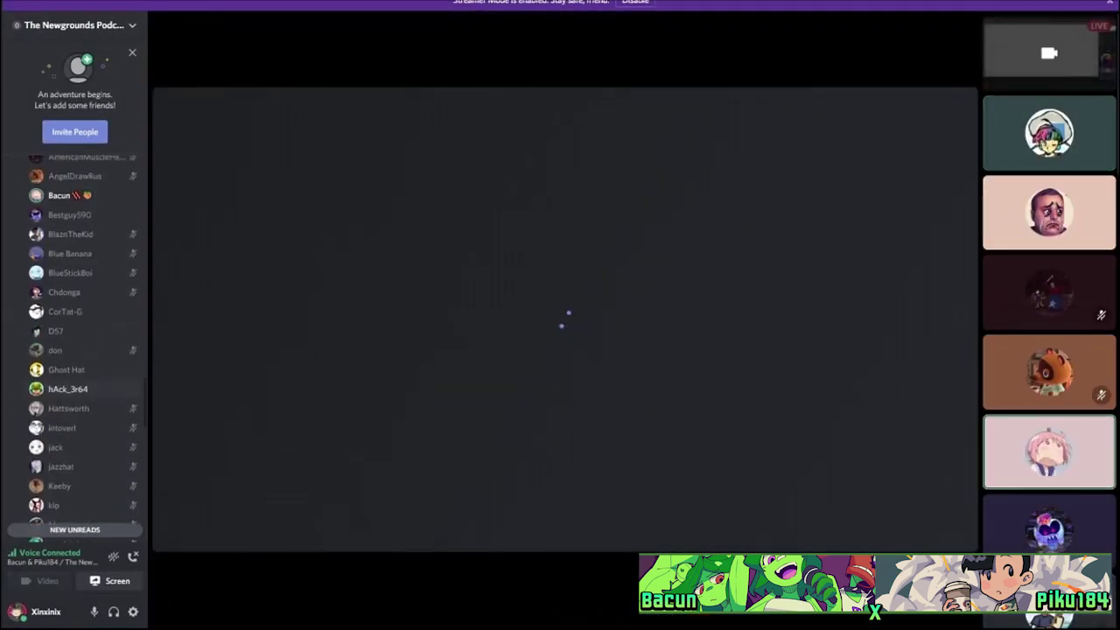
# Server-mute the unmuted member with the yellow avatar in the Bacun & Piku184 voice channel.
pyautogui.rightClick(88, 399)
pyautogui.click(67, 350)
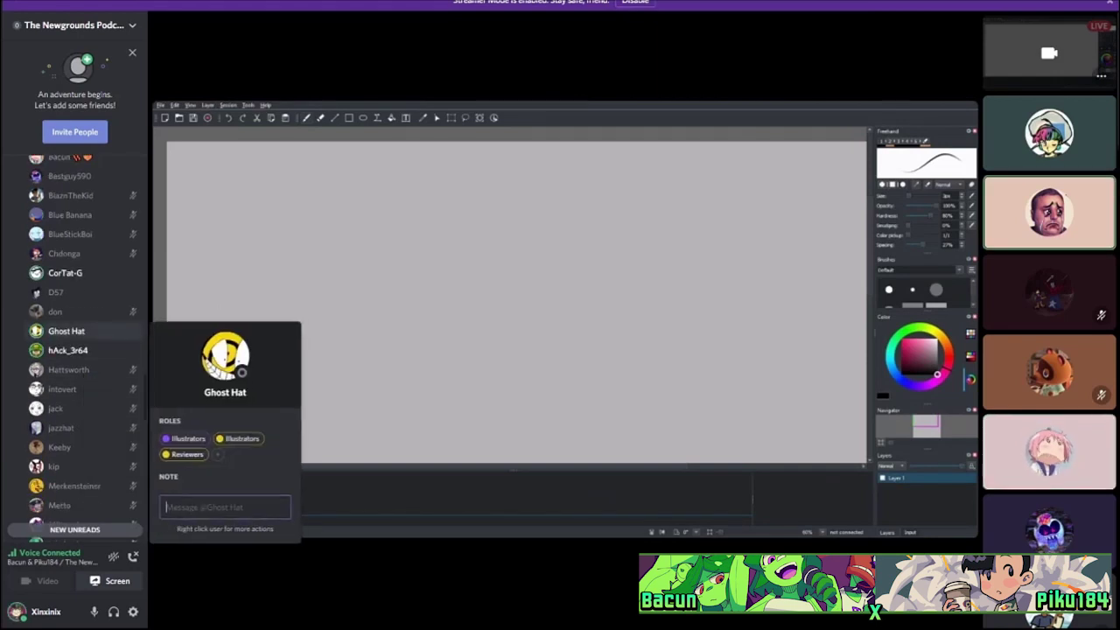
pyautogui.rightClick(76, 332)
pyautogui.rightClick(55, 333)
pyautogui.rightClick(44, 359)
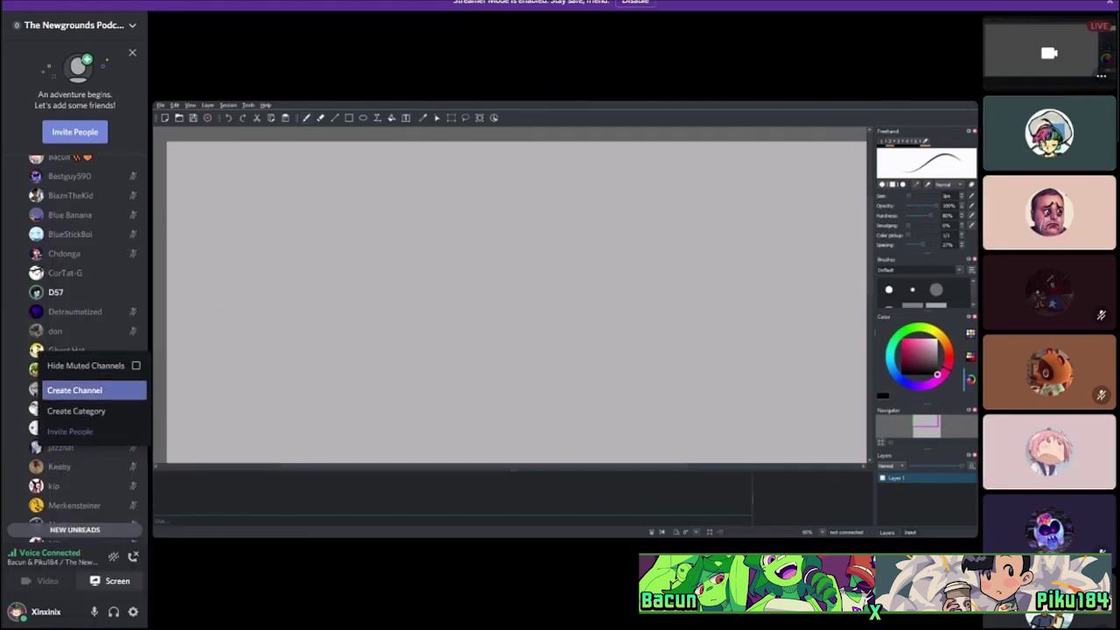
pyautogui.press('Escape')
pyautogui.rightClick(53, 369)
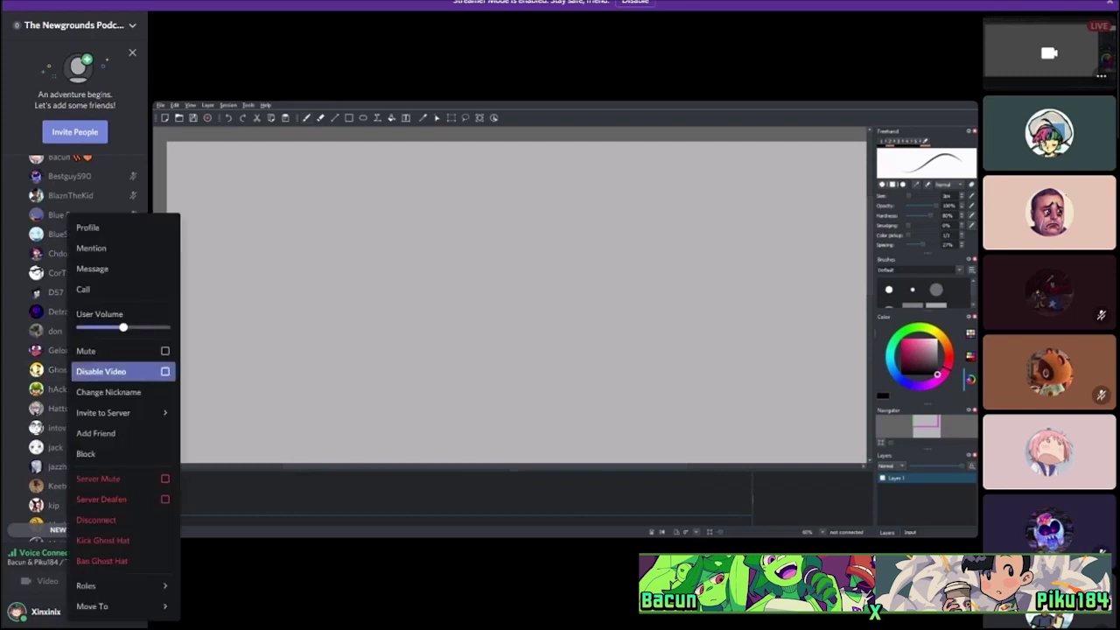
pyautogui.scroll(-1, 61, 388)
pyautogui.scroll(1, 79, 350)
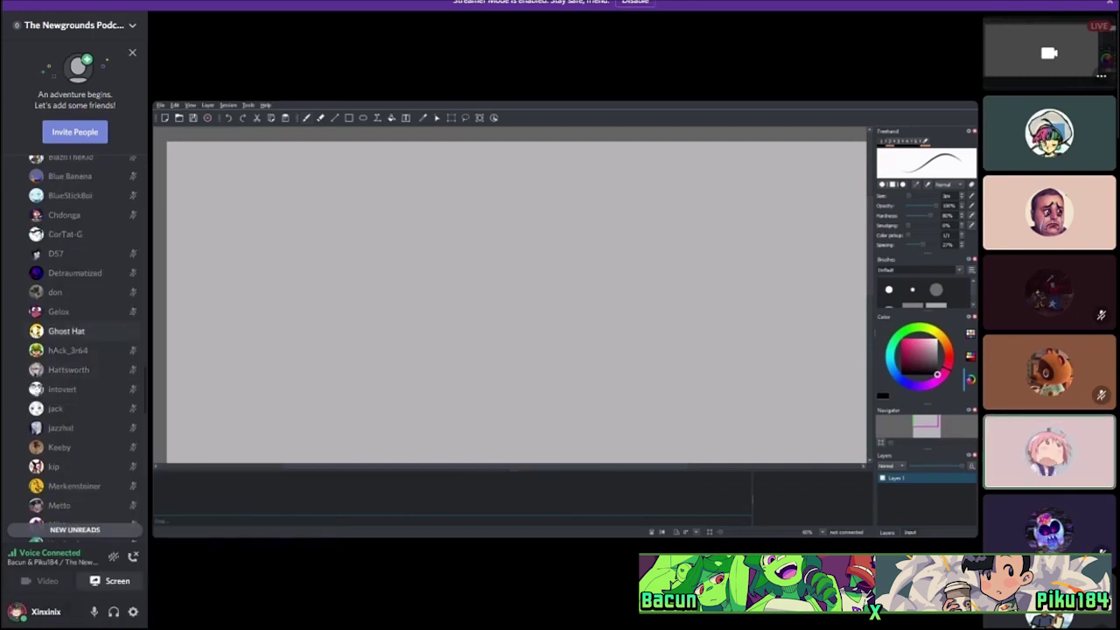
pyautogui.rightClick(87, 350)
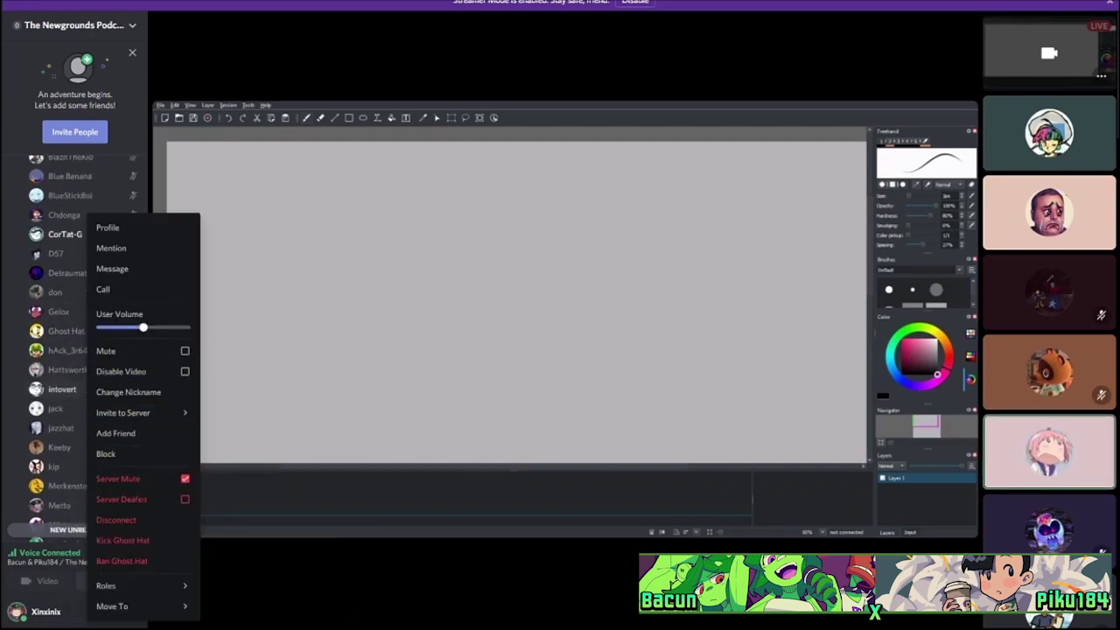
pyautogui.click(118, 479)
# Server-mute the two neighbouring unmuted audience members higher up in the Bacun & Piku184 member list.
pyautogui.scroll(1, 74, 350)
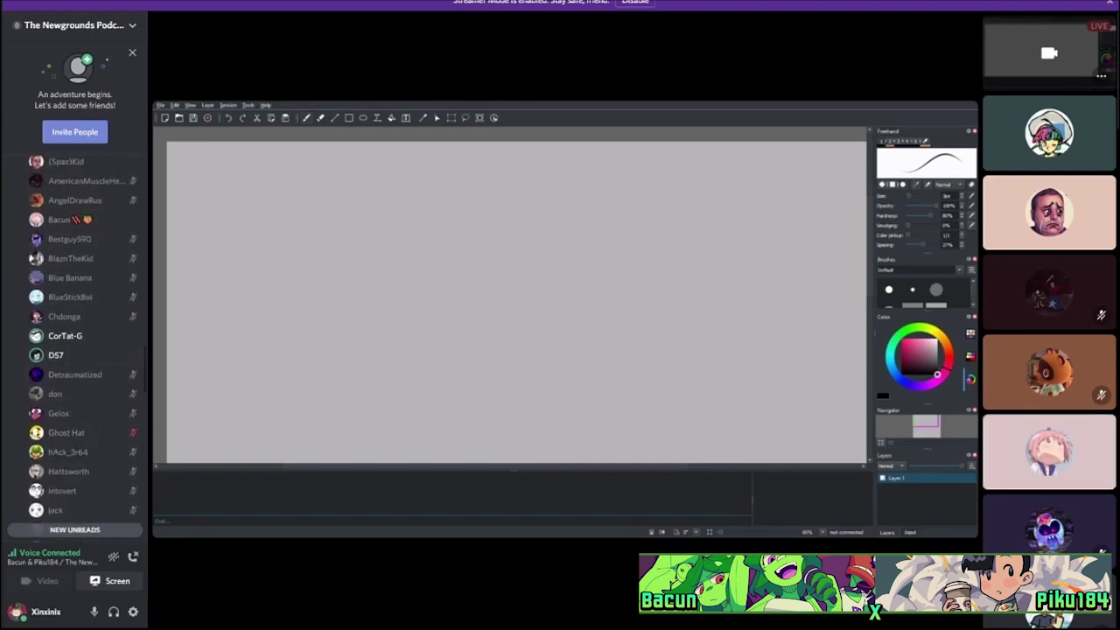
pyautogui.scroll(3, 75, 333)
pyautogui.rightClick(76, 335)
pyautogui.click(118, 479)
pyautogui.scroll(1, 74, 350)
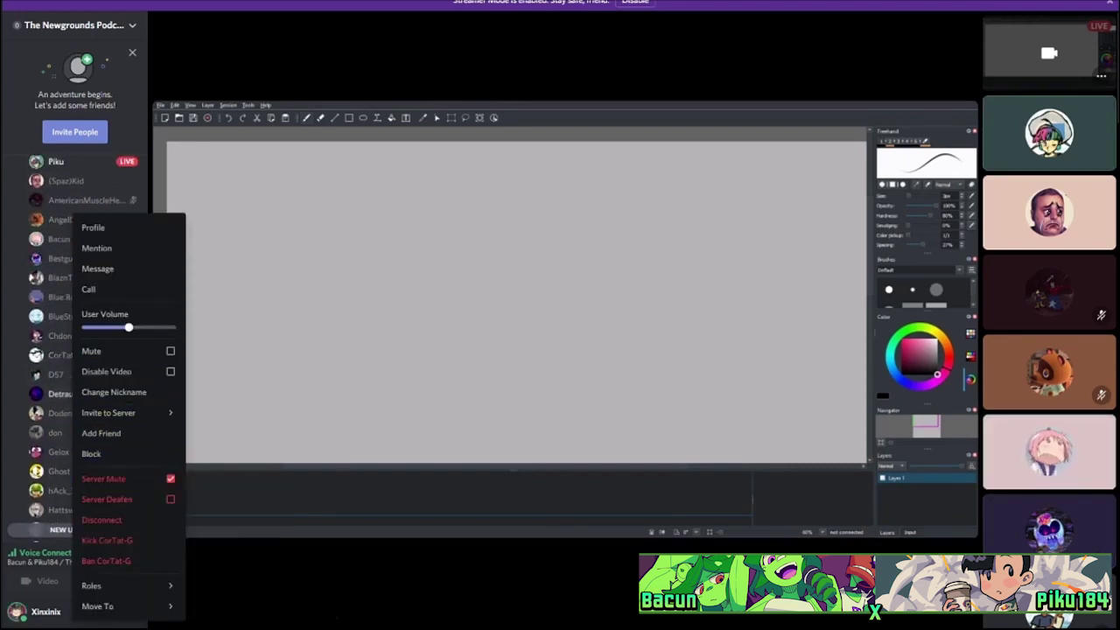
pyautogui.rightClick(61, 374)
pyautogui.click(118, 479)
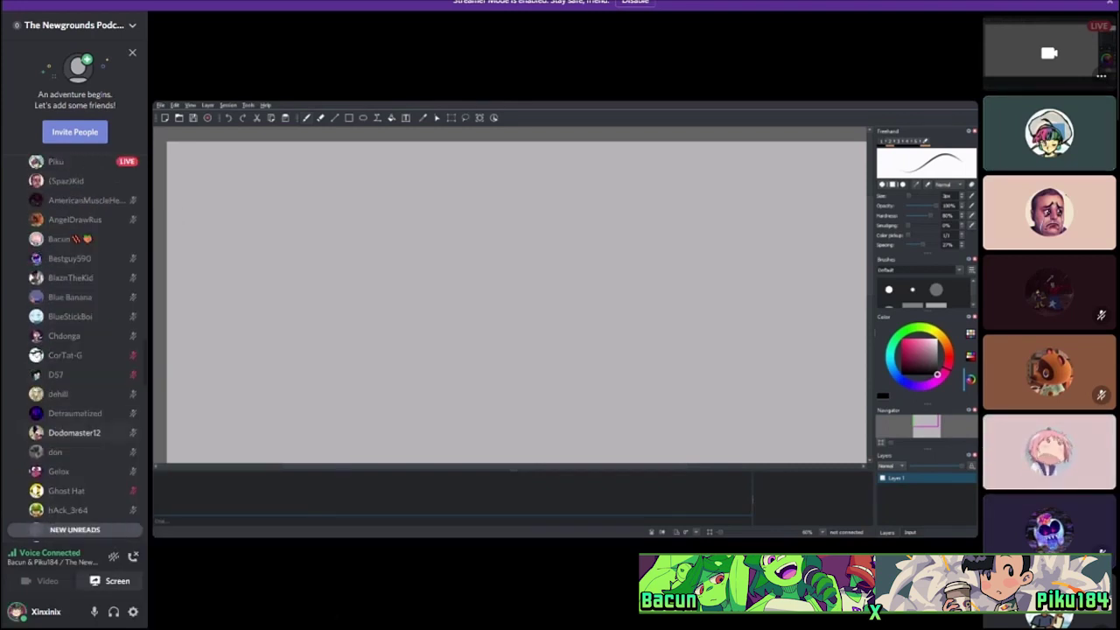
pyautogui.scroll(10, 74, 350)
pyautogui.scroll(-2, 74, 350)
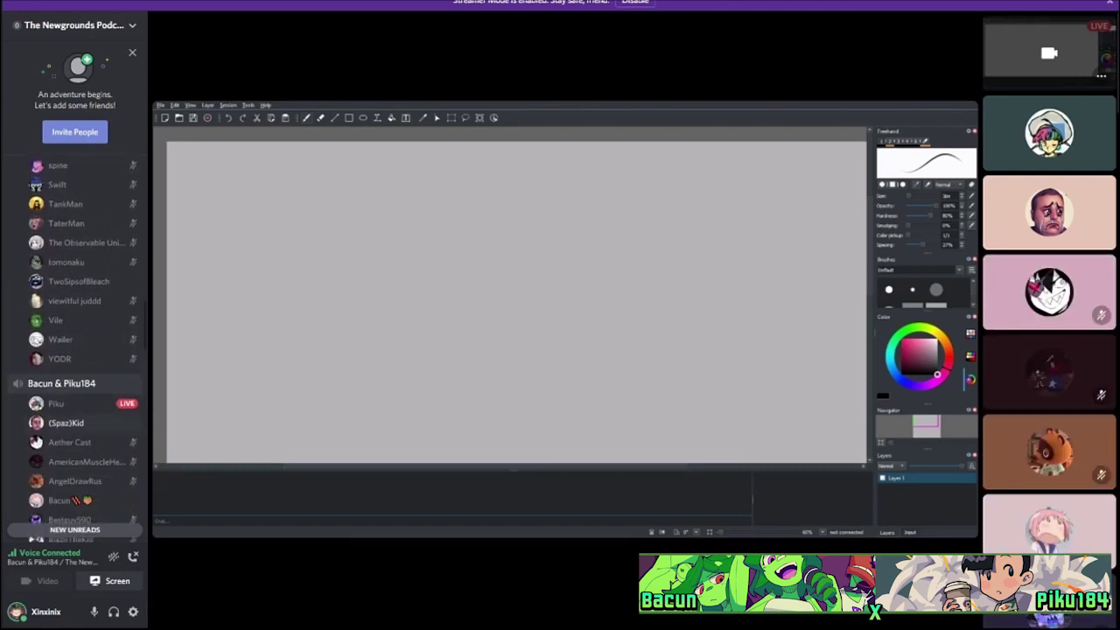
pyautogui.rightClick(92, 423)
pyautogui.click(118, 479)
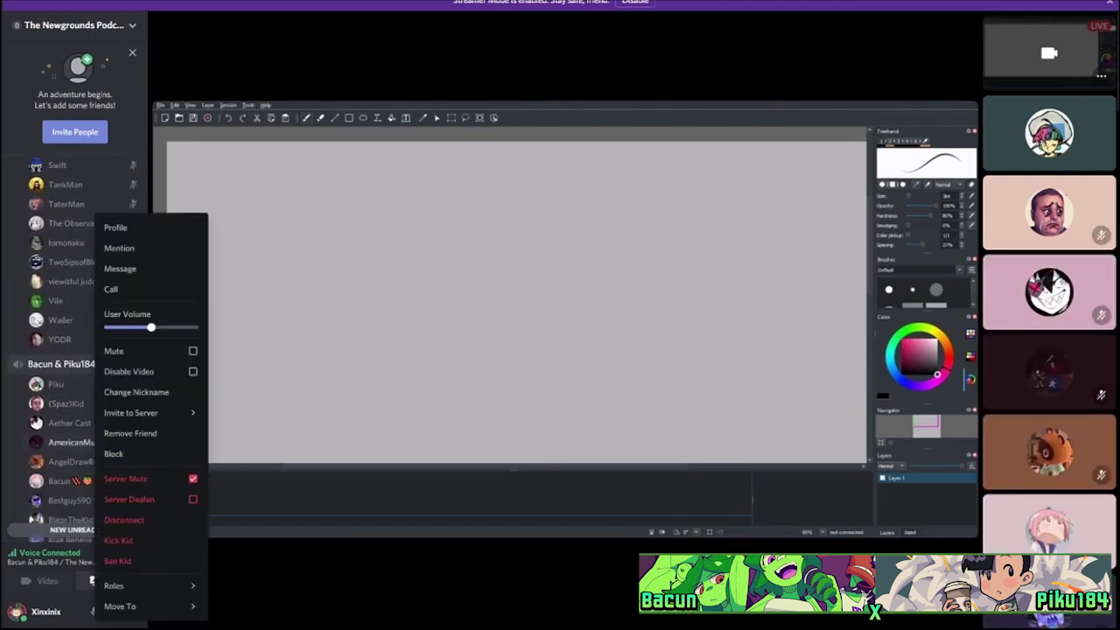
# Look through the whole Bacun & Piku184 member list for audience members whose microphones are still open.
pyautogui.scroll(-8, 74, 350)
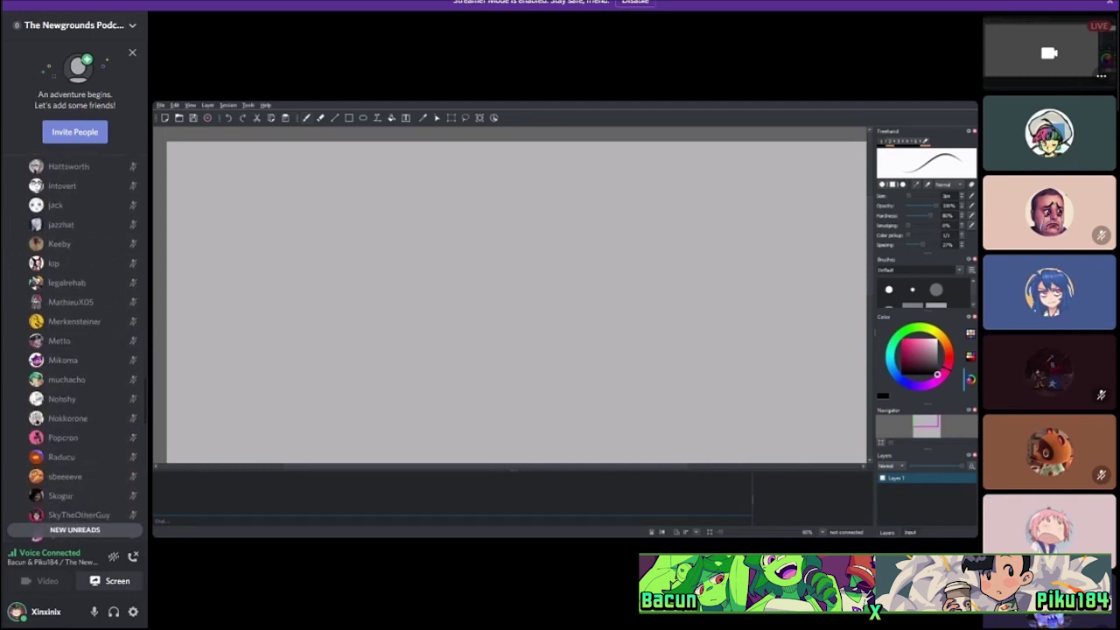
pyautogui.scroll(-5, 75, 350)
pyautogui.scroll(15, 74, 351)
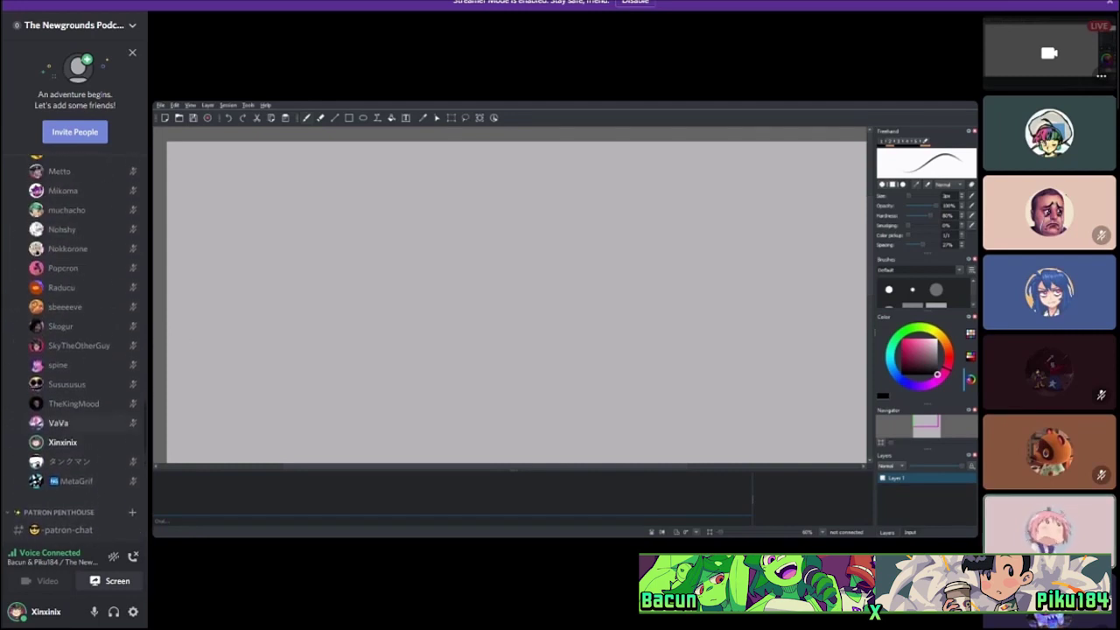
pyautogui.scroll(-8, 75, 350)
pyautogui.scroll(5, 74, 350)
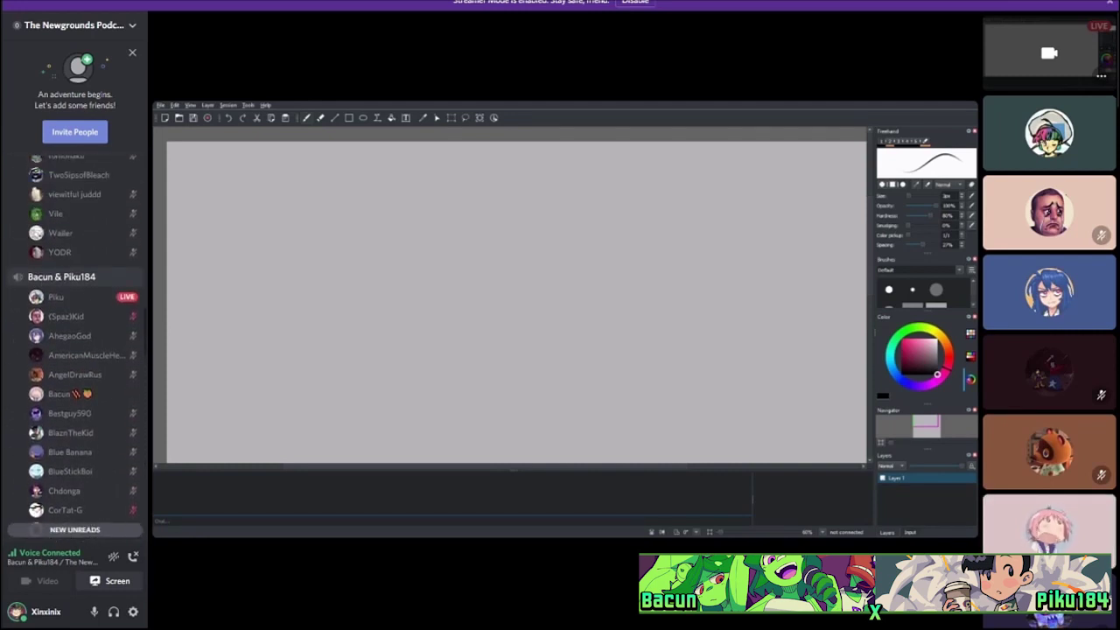
pyautogui.scroll(-5, 74, 350)
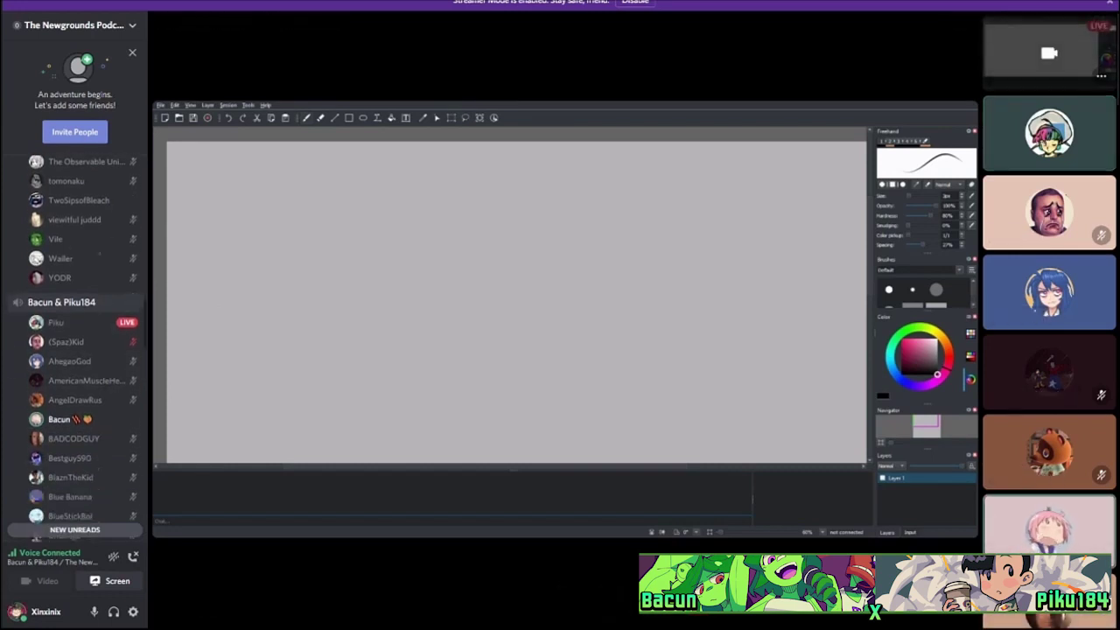
pyautogui.scroll(1, 77, 348)
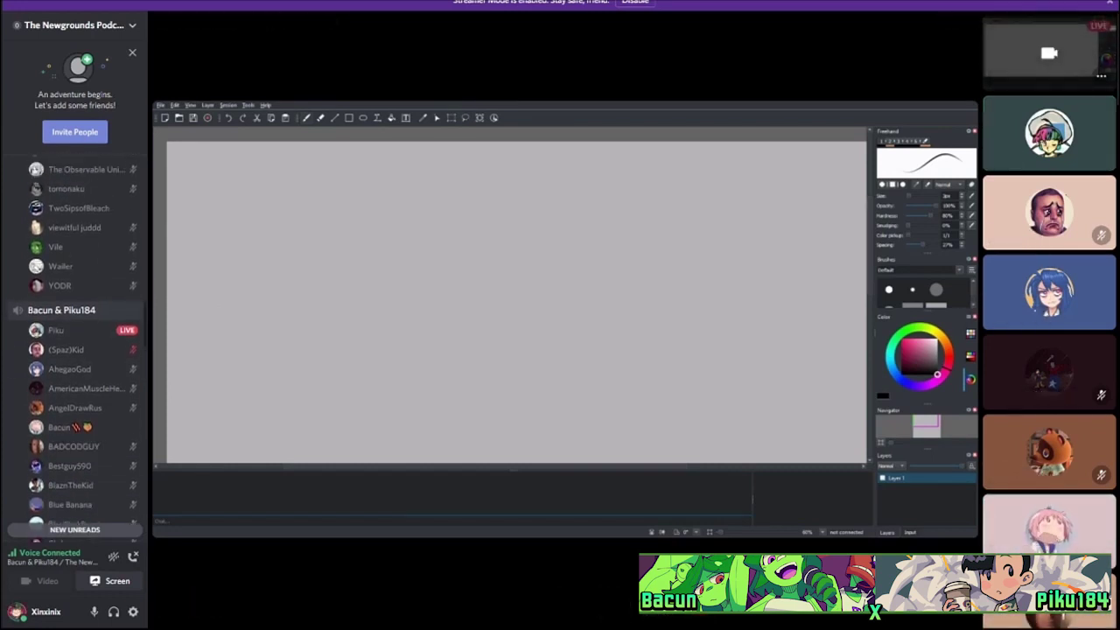
pyautogui.scroll(-8, 75, 350)
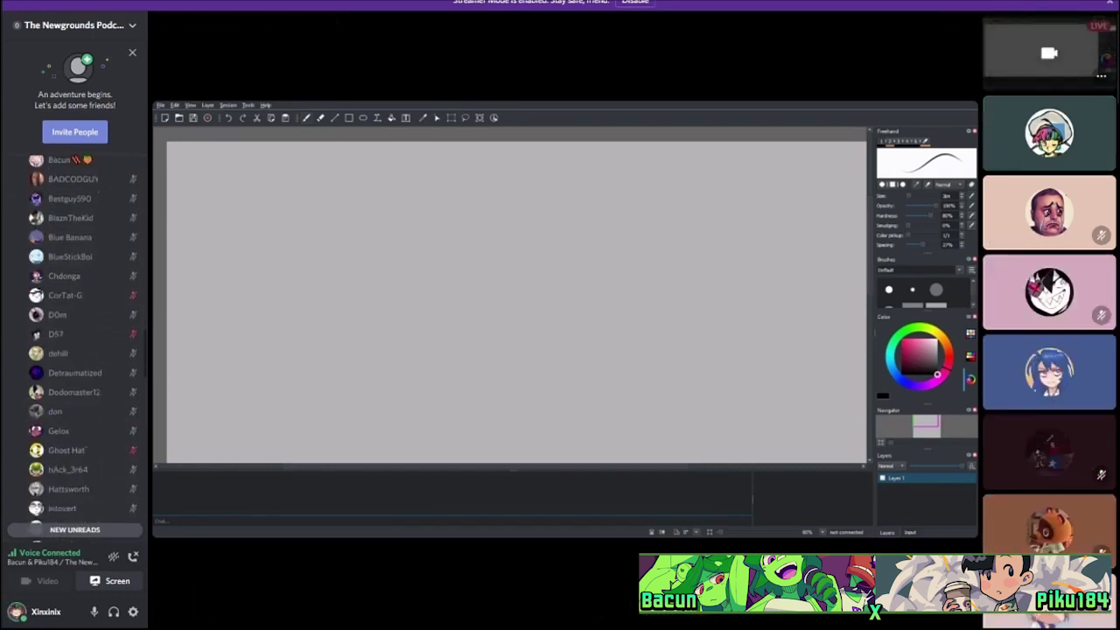
pyautogui.scroll(-2, 75, 350)
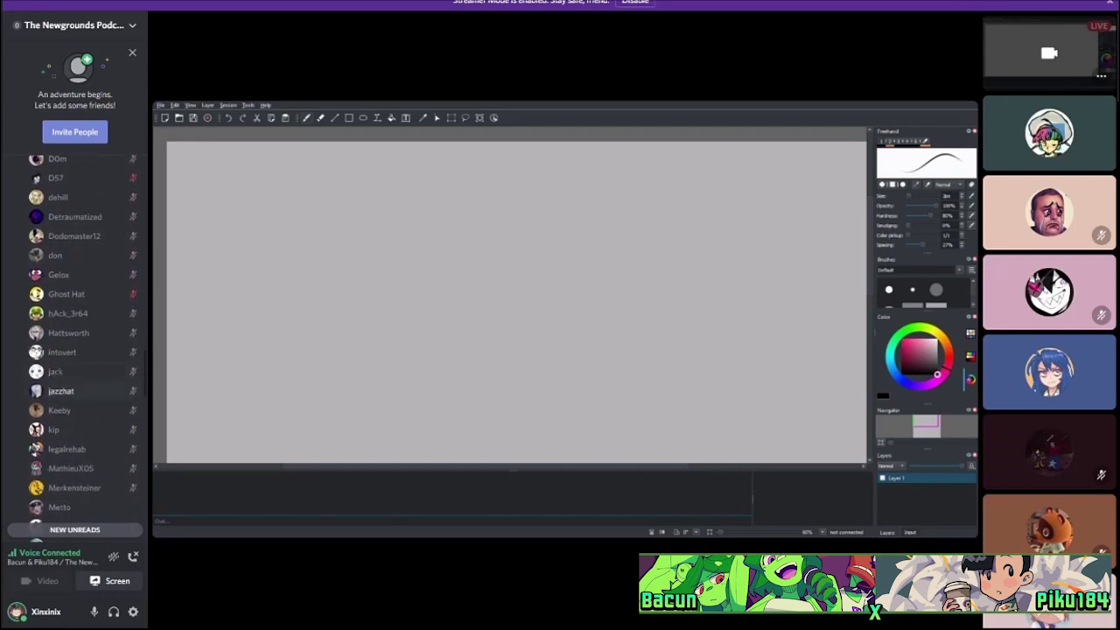
pyautogui.scroll(4, 75, 385)
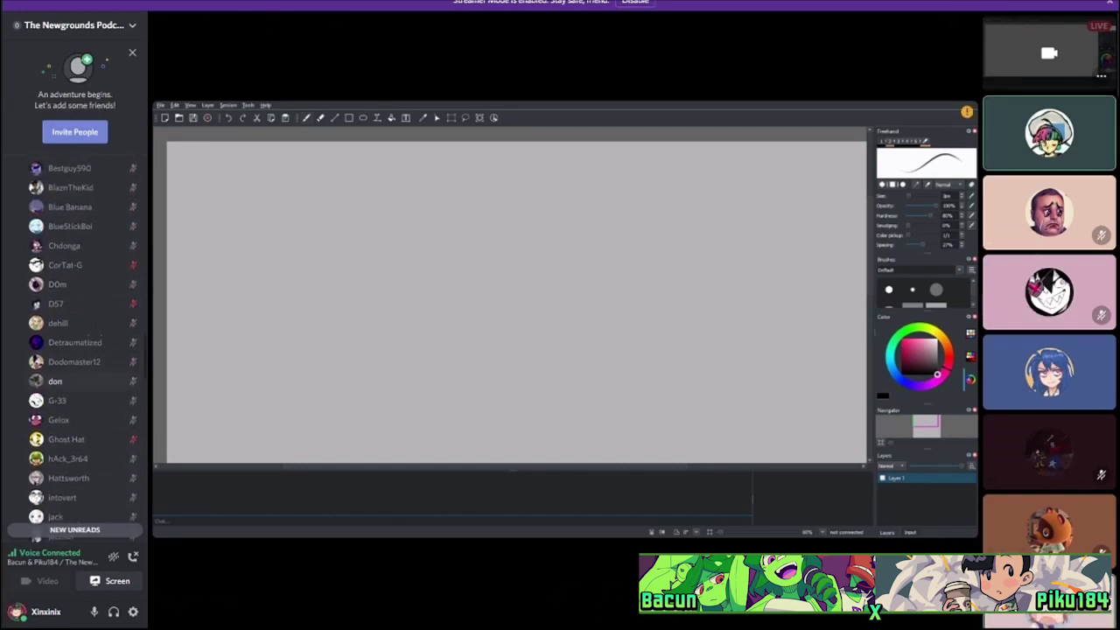
pyautogui.scroll(10, 74, 350)
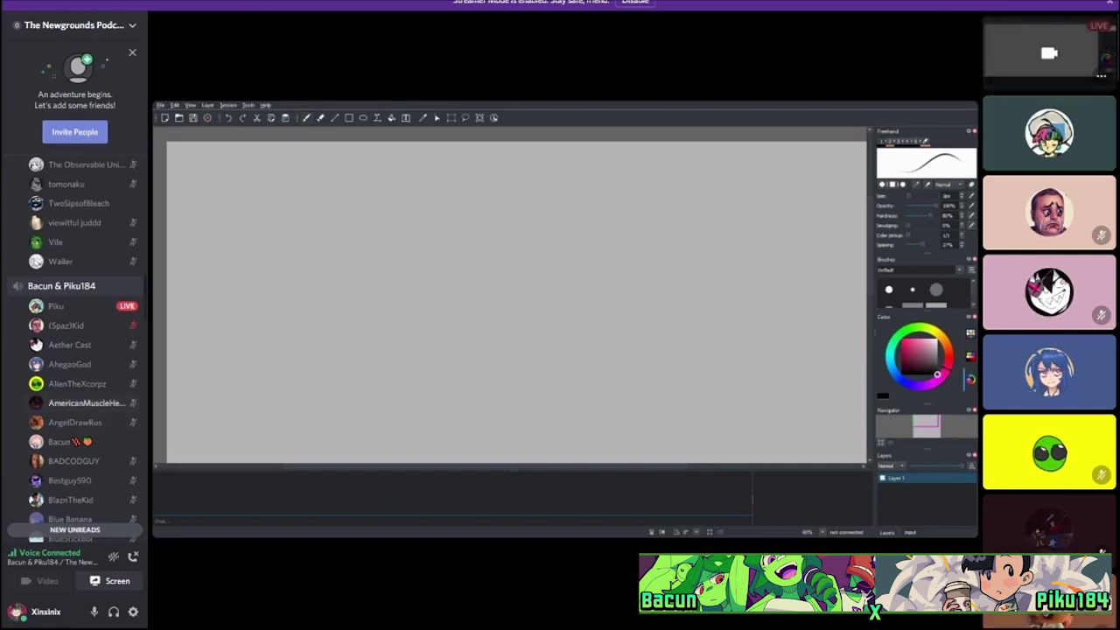
pyautogui.scroll(-10, 83, 348)
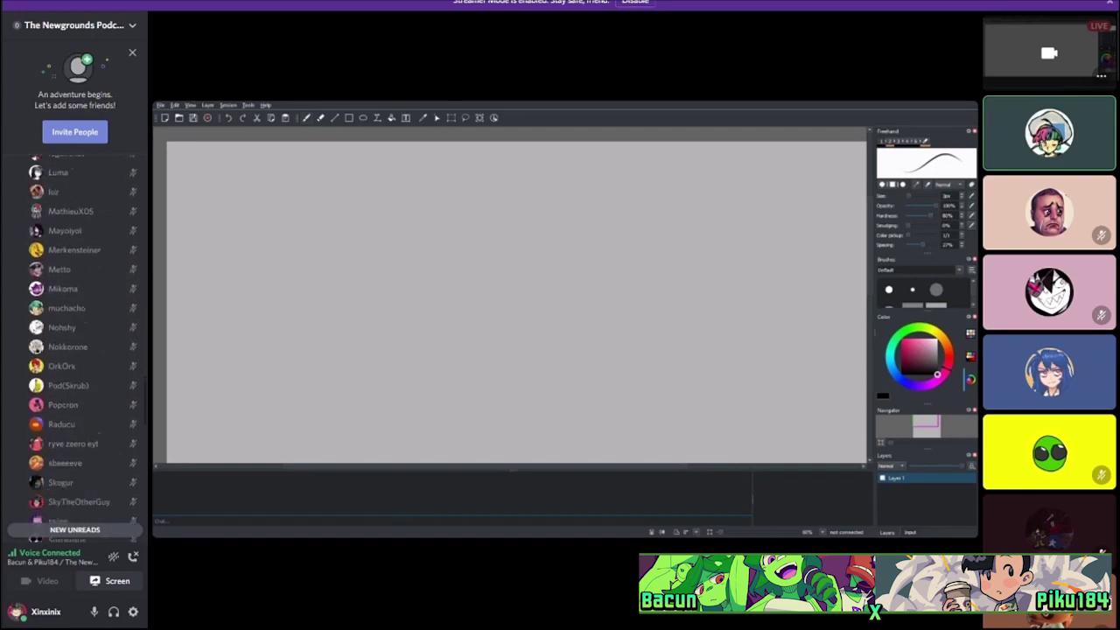
pyautogui.scroll(10, 83, 350)
pyautogui.scroll(-8, 83, 350)
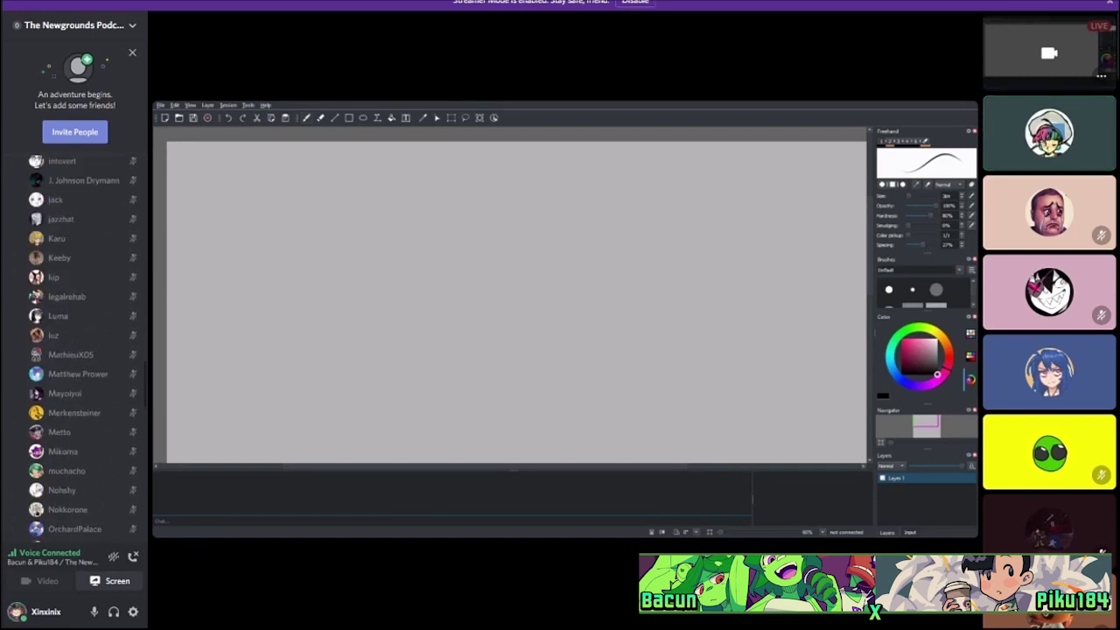
pyautogui.scroll(10, 83, 350)
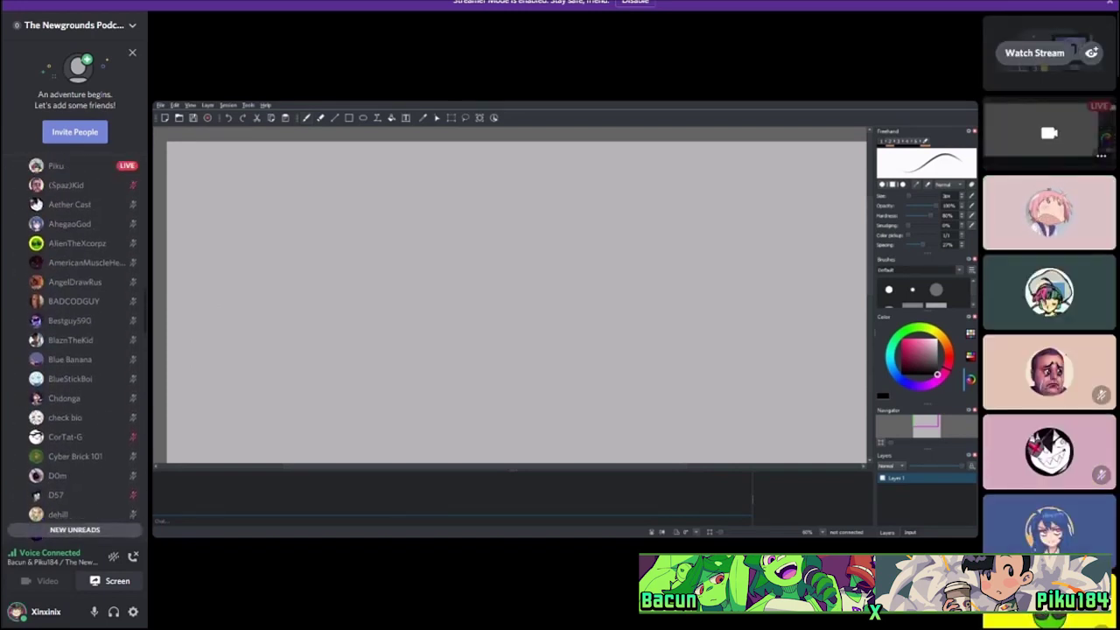
pyautogui.scroll(5, 75, 350)
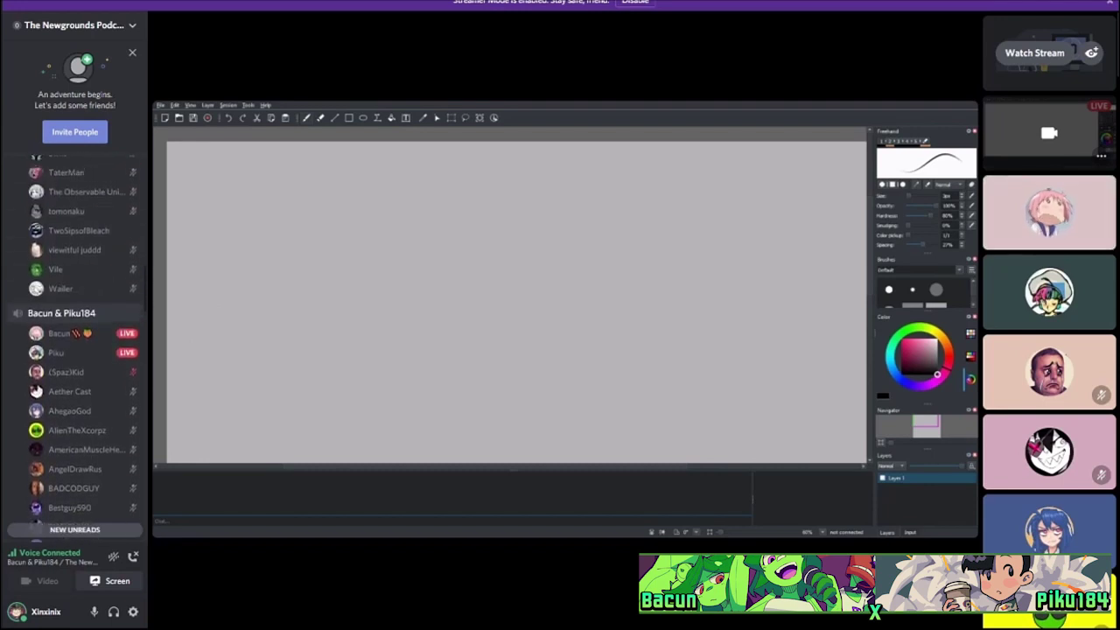
pyautogui.scroll(2, 74, 341)
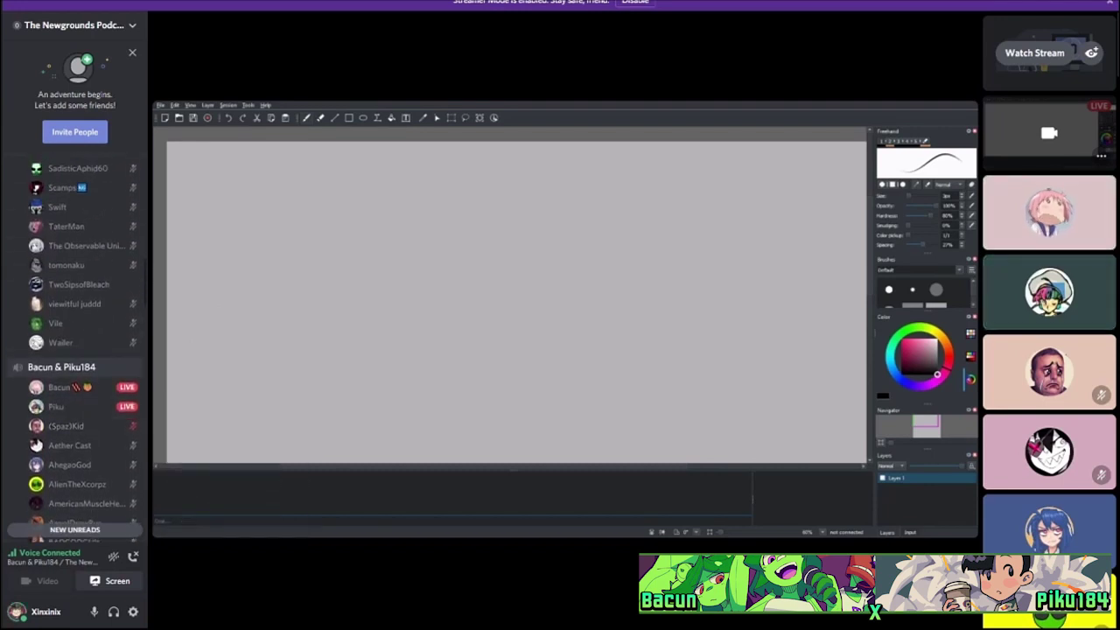
pyautogui.scroll(-10, 75, 350)
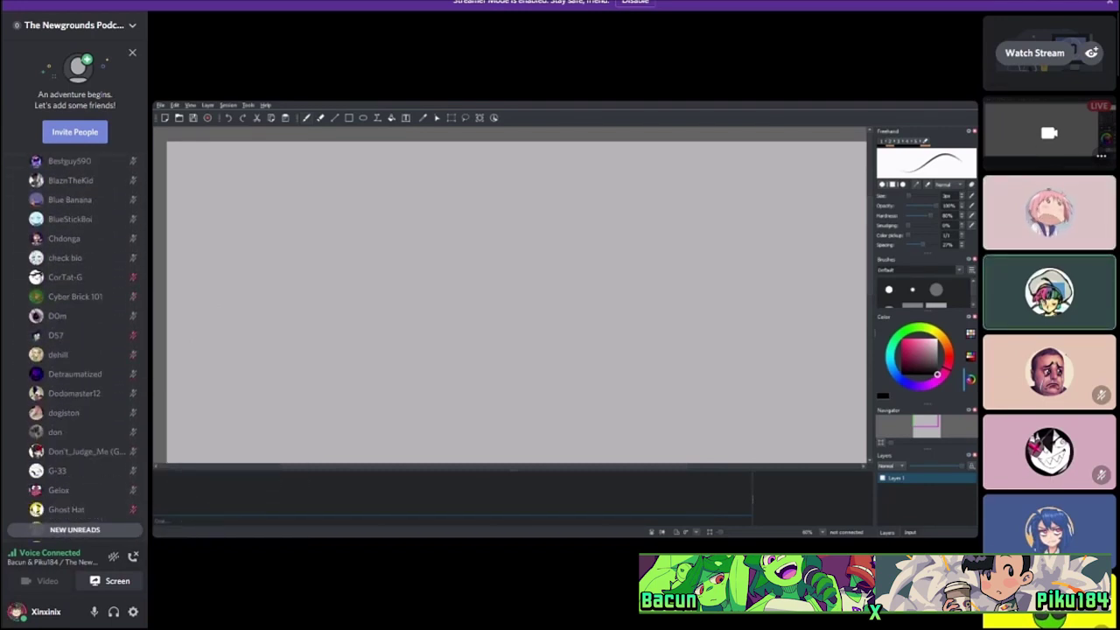
# Start watching the second presenter's newly started live stream in the Bacun & Piku184 voice channel.
pyautogui.scroll(10, 75, 341)
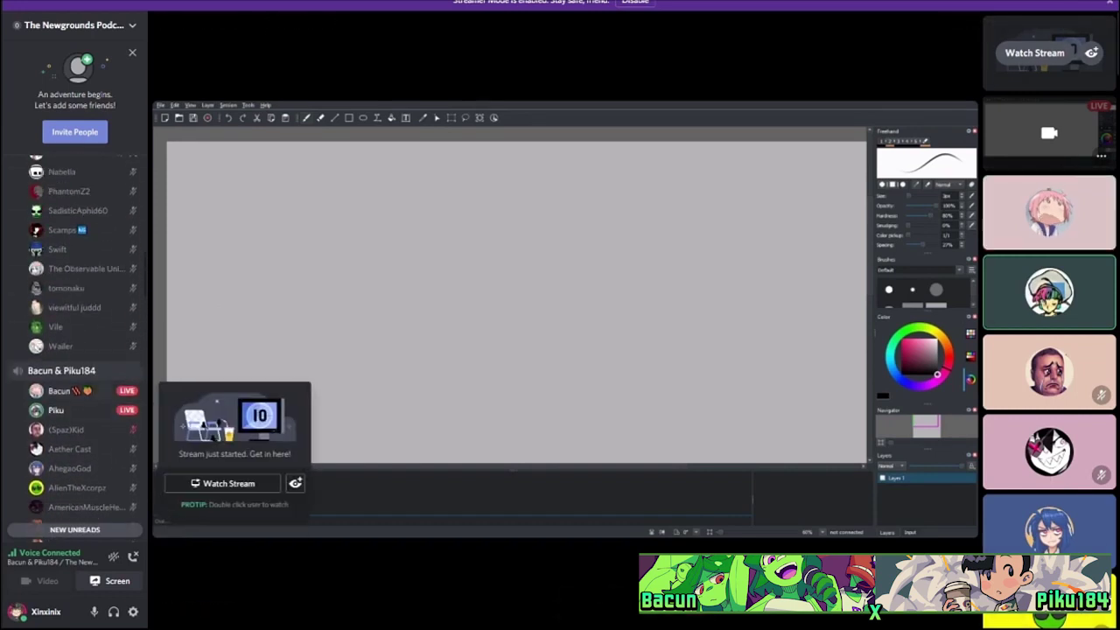
pyautogui.click(229, 483)
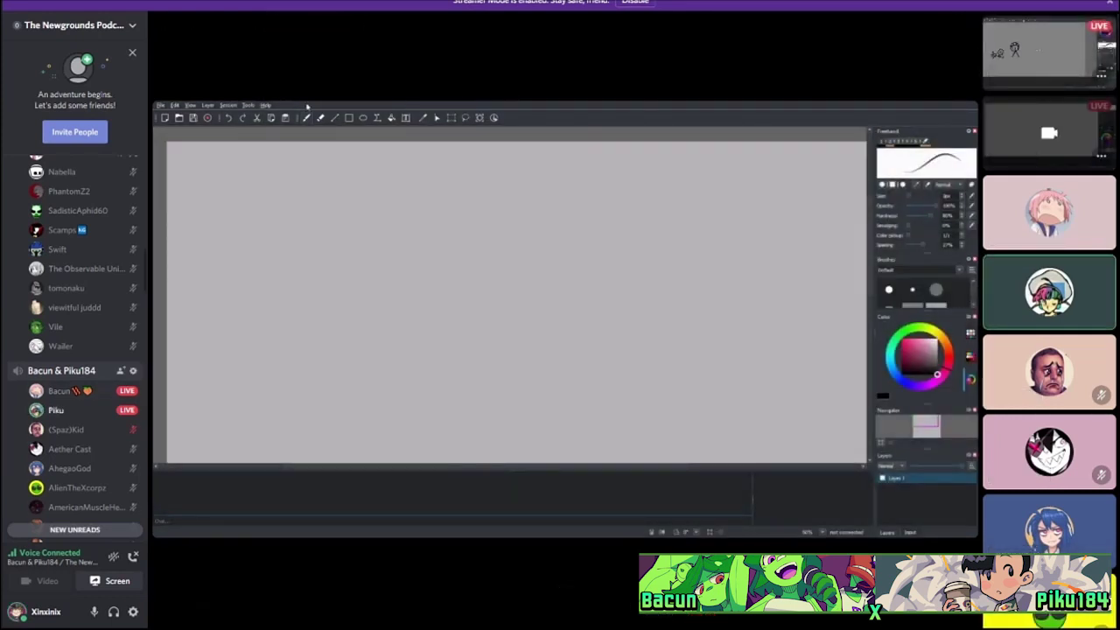
pyautogui.scroll(5, 74, 342)
pyautogui.scroll(3, 75, 349)
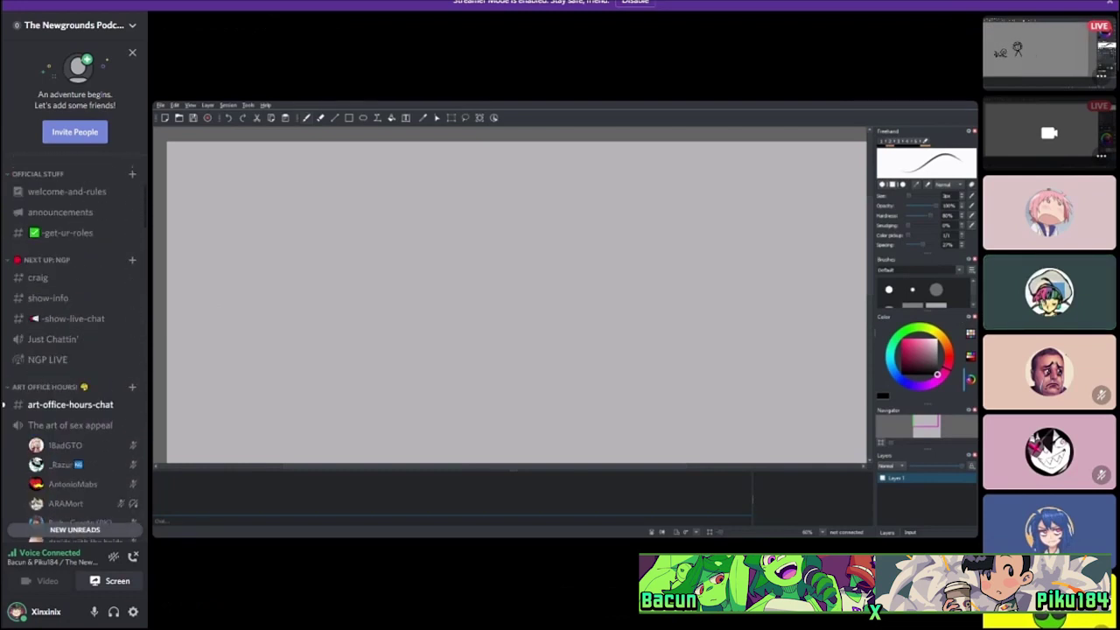
pyautogui.scroll(-15, 75, 348)
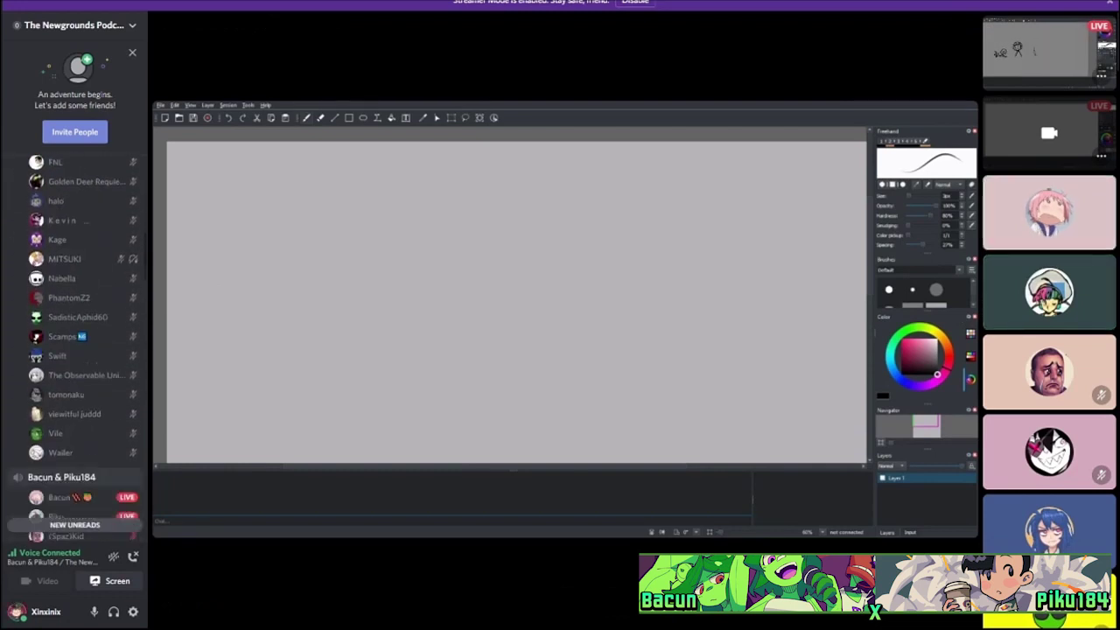
pyautogui.scroll(-3, 75, 349)
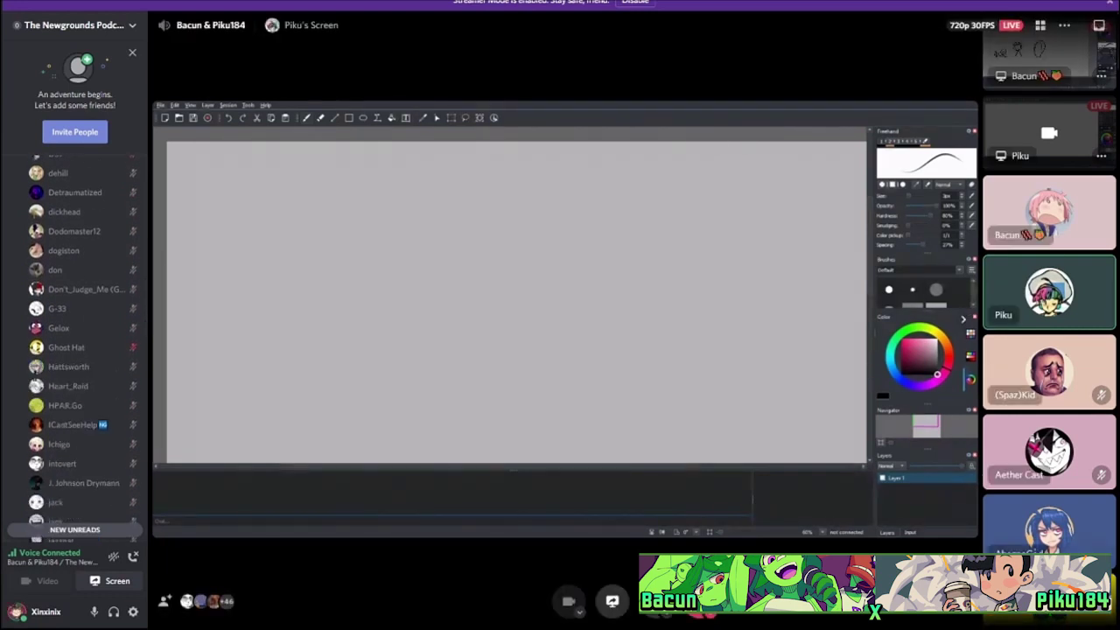
pyautogui.scroll(-1, 76, 349)
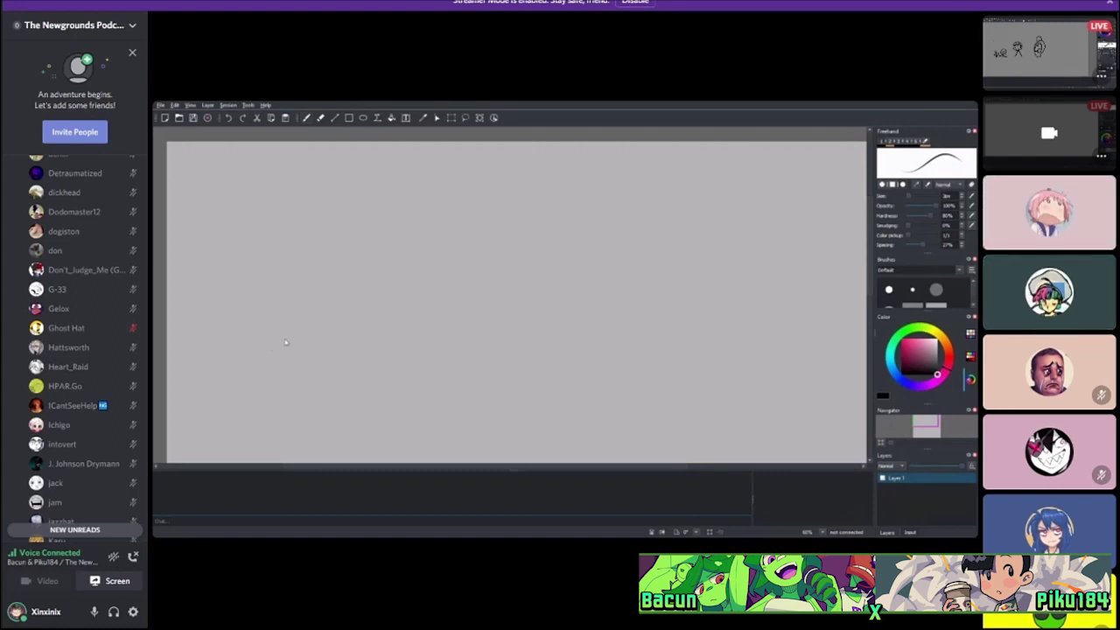
pyautogui.scroll(3, 79, 350)
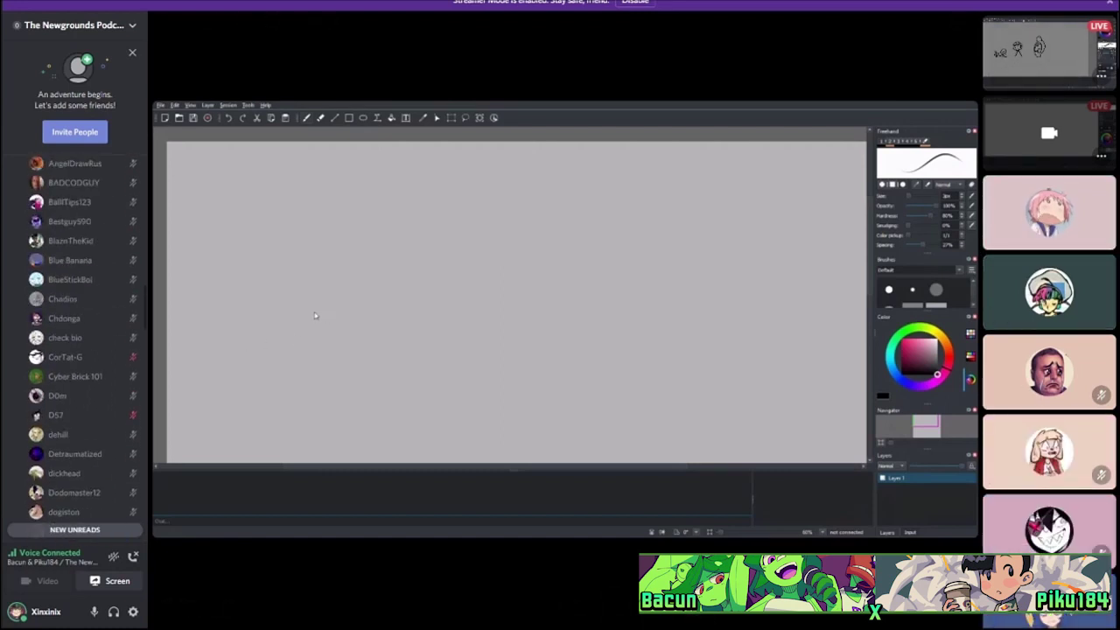
pyautogui.scroll(-10, 75, 341)
pyautogui.scroll(2, 75, 341)
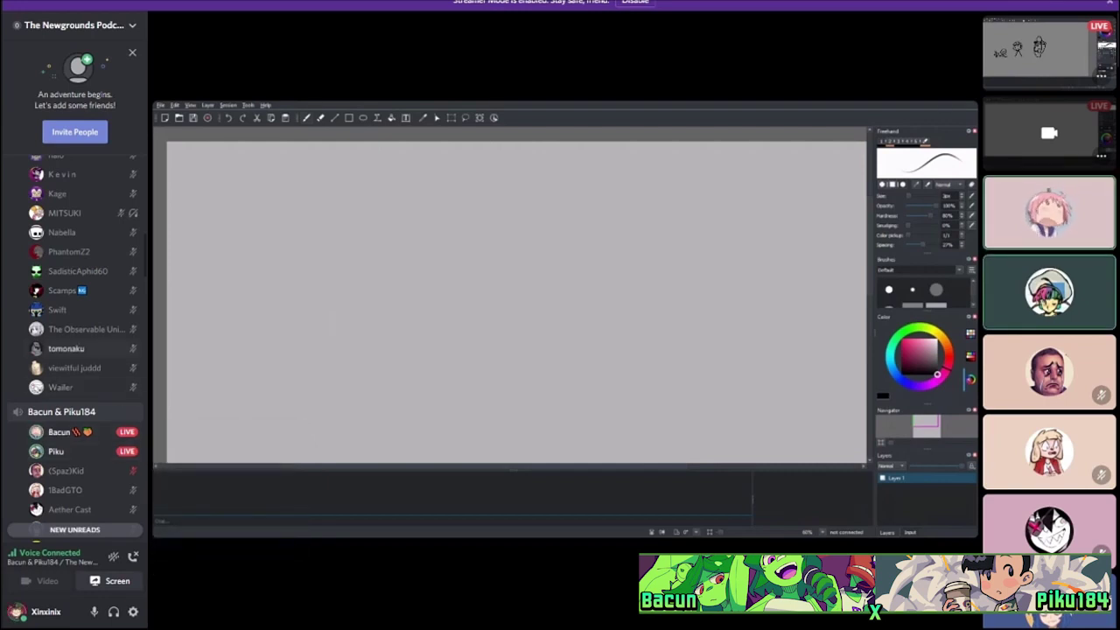
pyautogui.scroll(2, 75, 341)
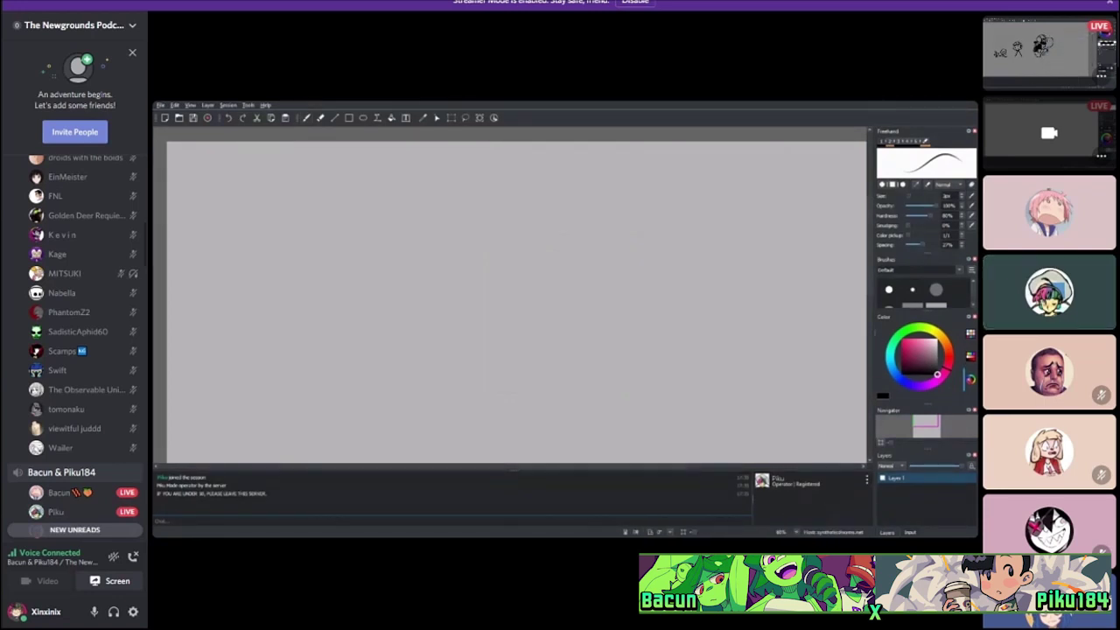
pyautogui.rightClick(821, 532)
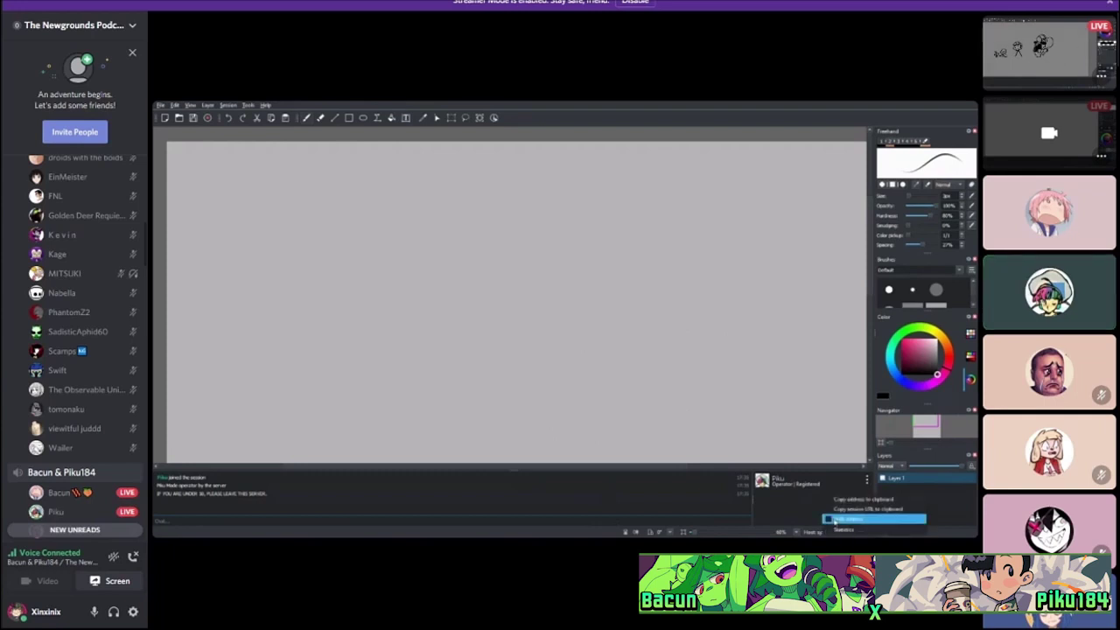
pyautogui.click(853, 510)
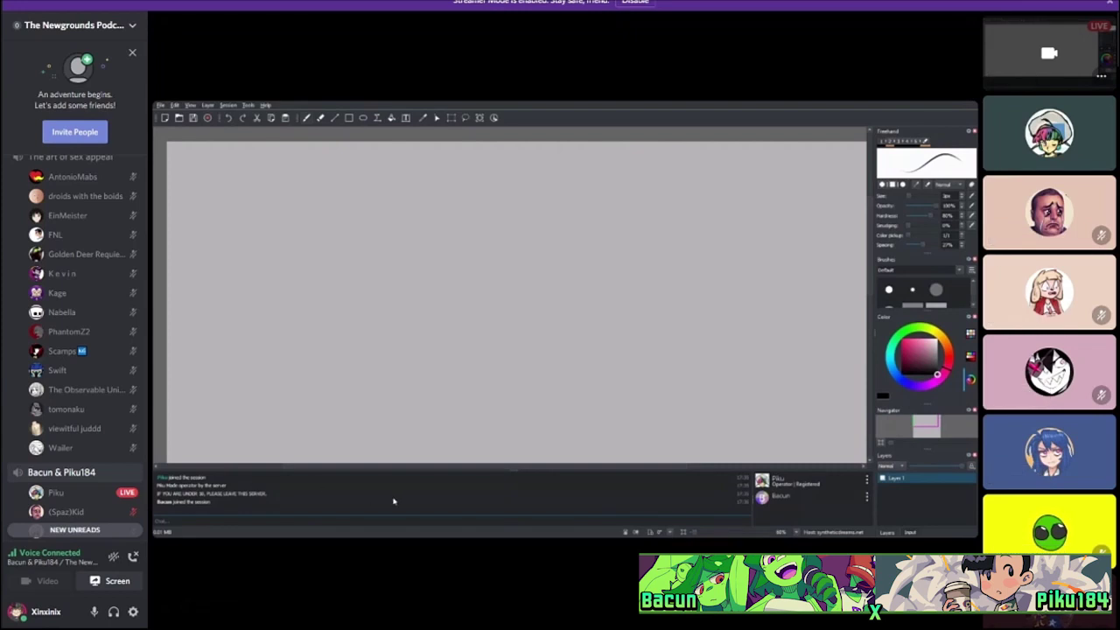
# Start watching the first presenter's restarted live stream in the Bacun & Piku184 voice channel.
pyautogui.moveTo(403, 519)
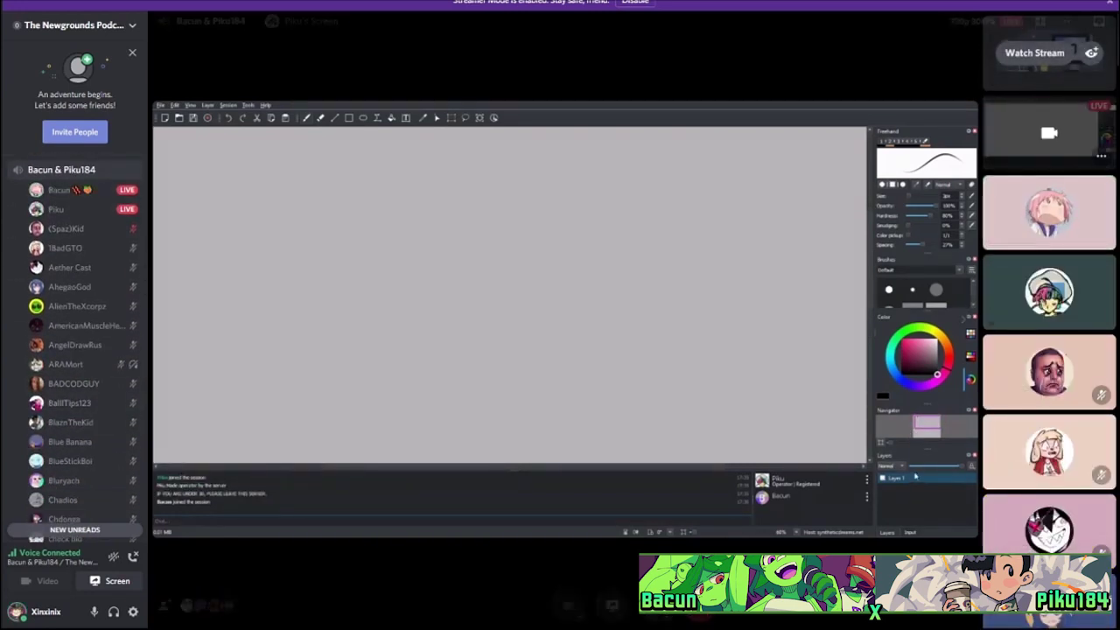
pyautogui.moveTo(56, 209)
pyautogui.click(288, 282)
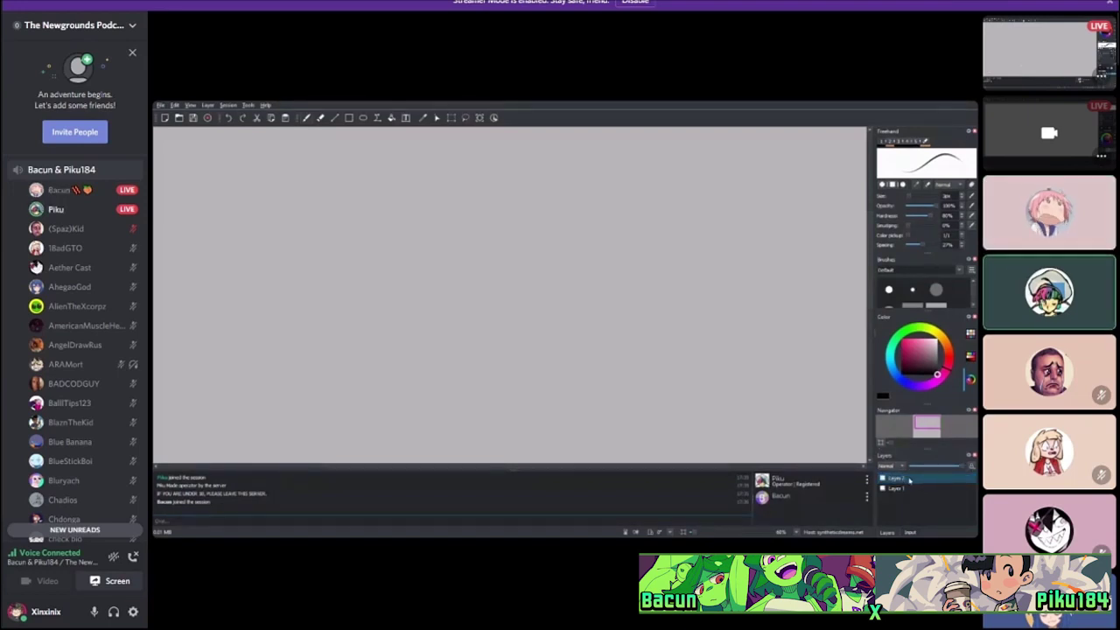
# Delete the voice channel The art of sex appeal from the Art Office Hours category.
pyautogui.scroll(5, 74, 341)
pyautogui.scroll(3, 74, 350)
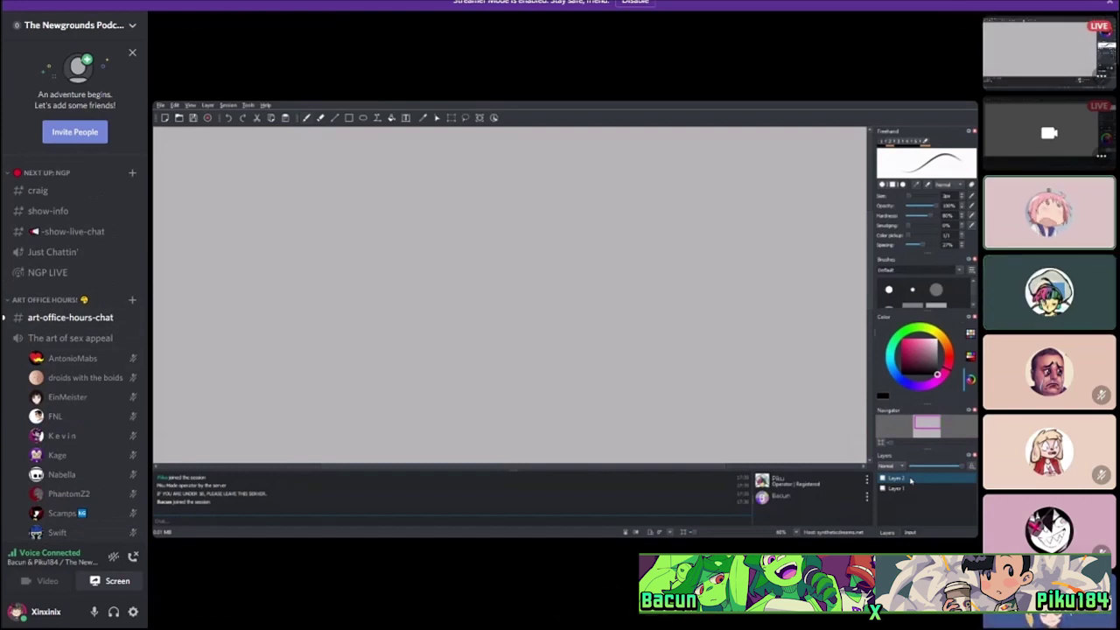
pyautogui.scroll(-3, 75, 351)
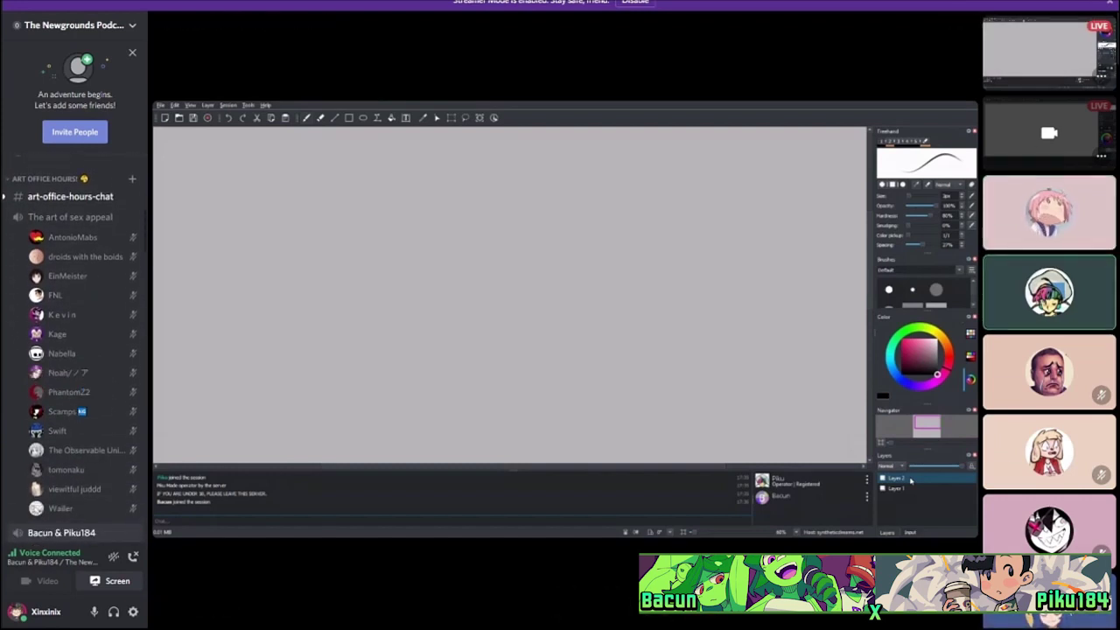
pyautogui.scroll(1, 74, 374)
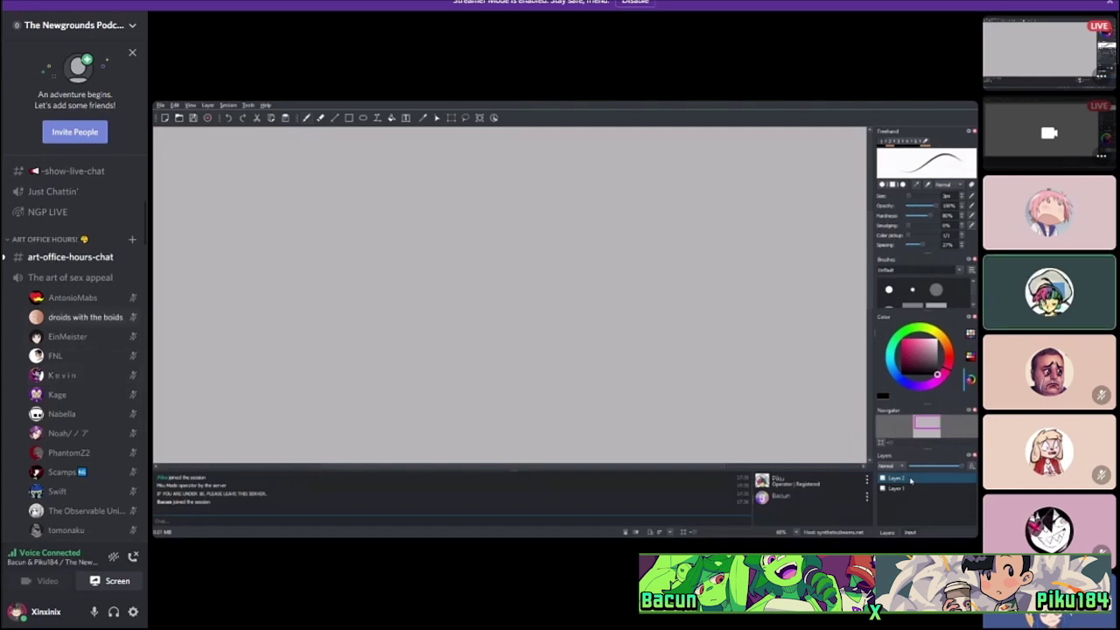
pyautogui.scroll(-1, 74, 350)
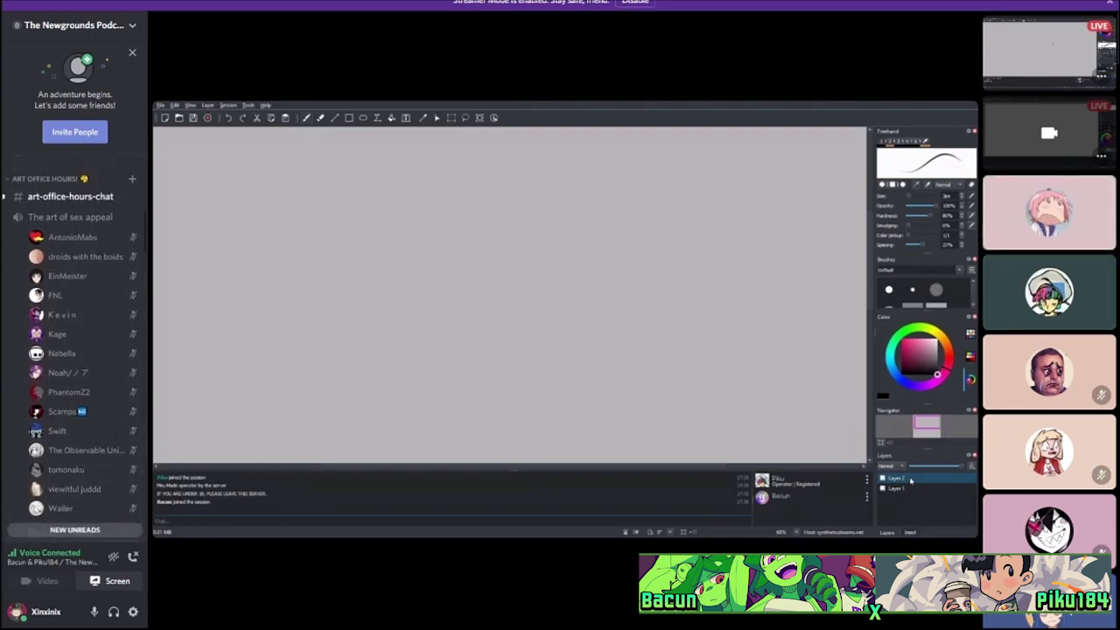
pyautogui.scroll(1, 66, 350)
pyautogui.rightClick(63, 278)
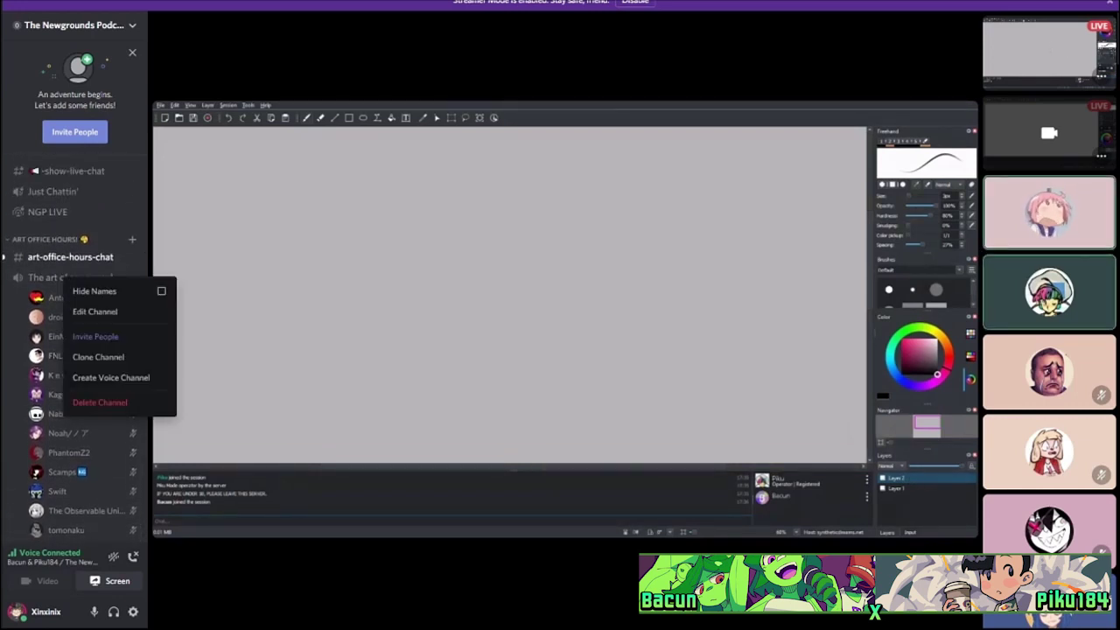
pyautogui.click(100, 402)
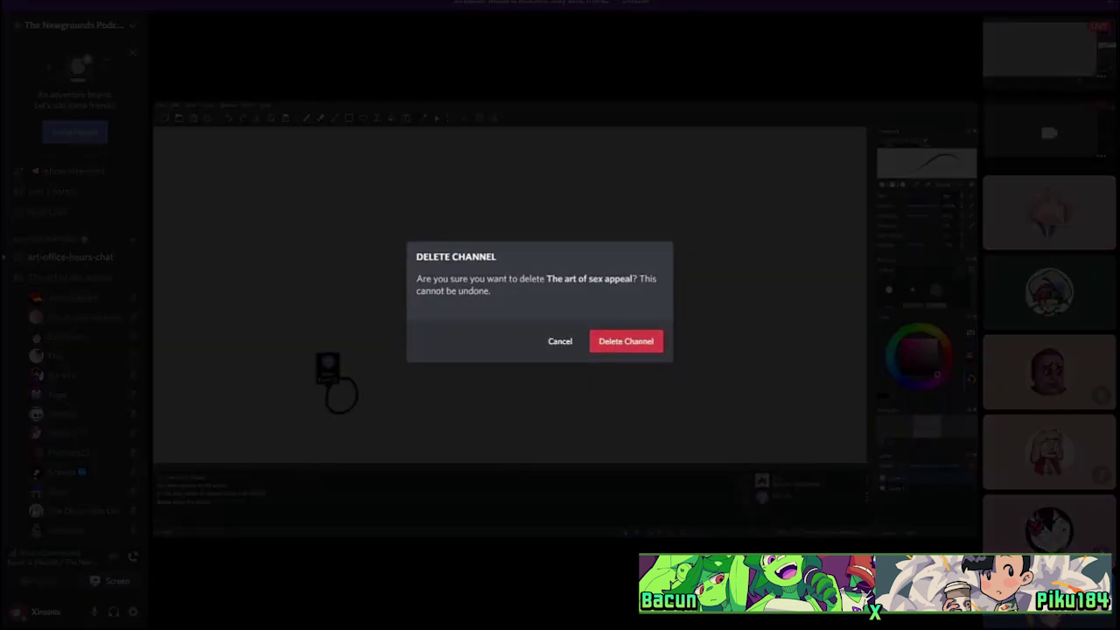
pyautogui.press('Return')
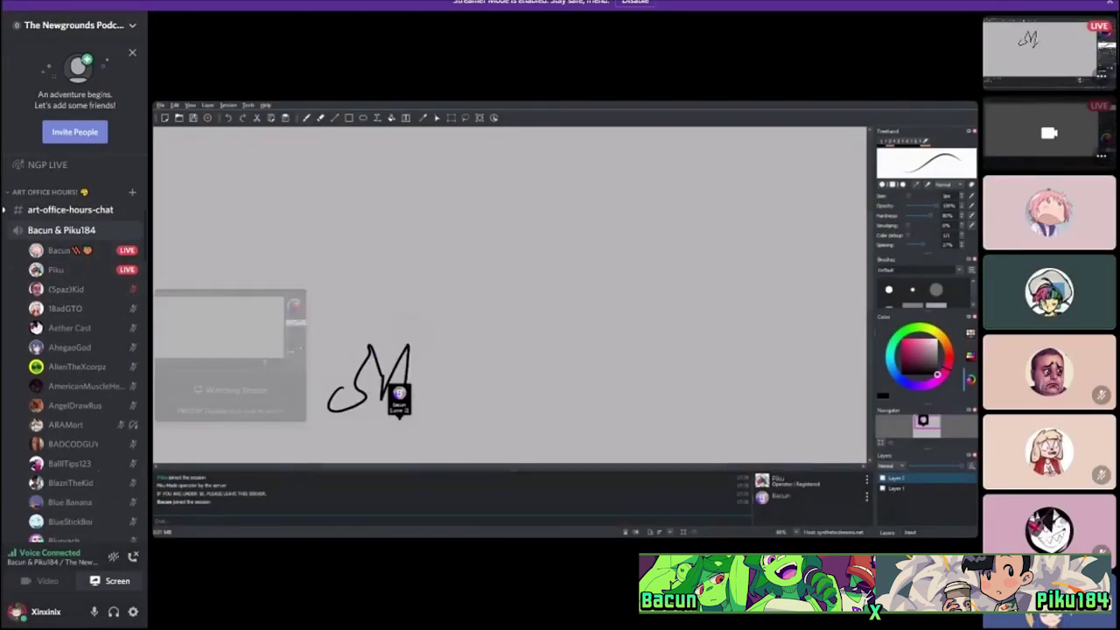
pyautogui.scroll(-10, 75, 350)
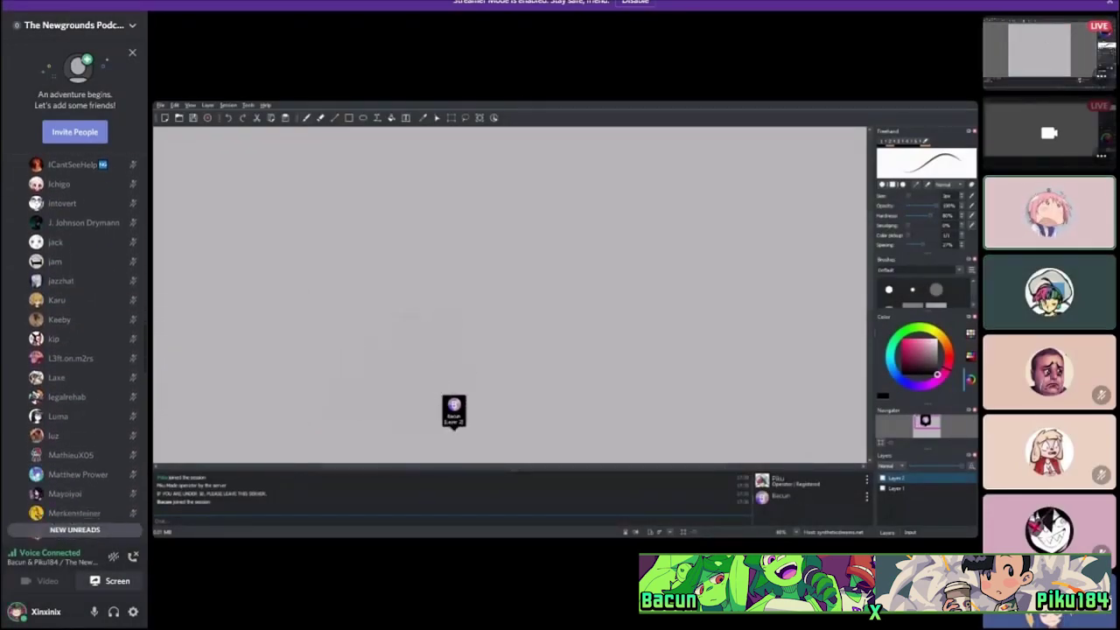
pyautogui.scroll(-5, 75, 312)
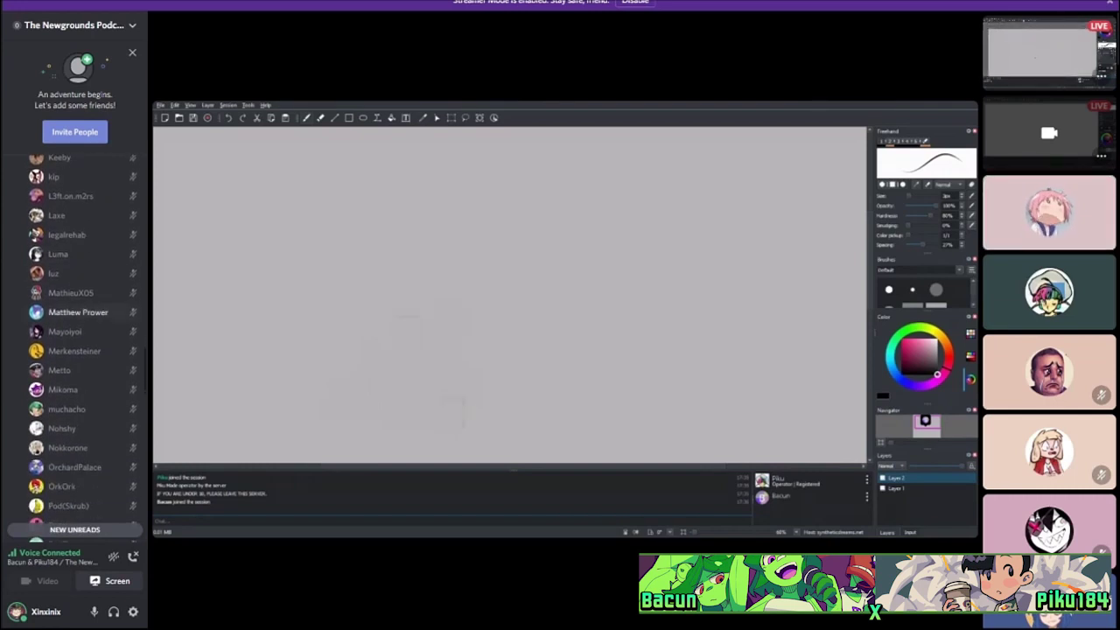
pyautogui.scroll(5, 74, 313)
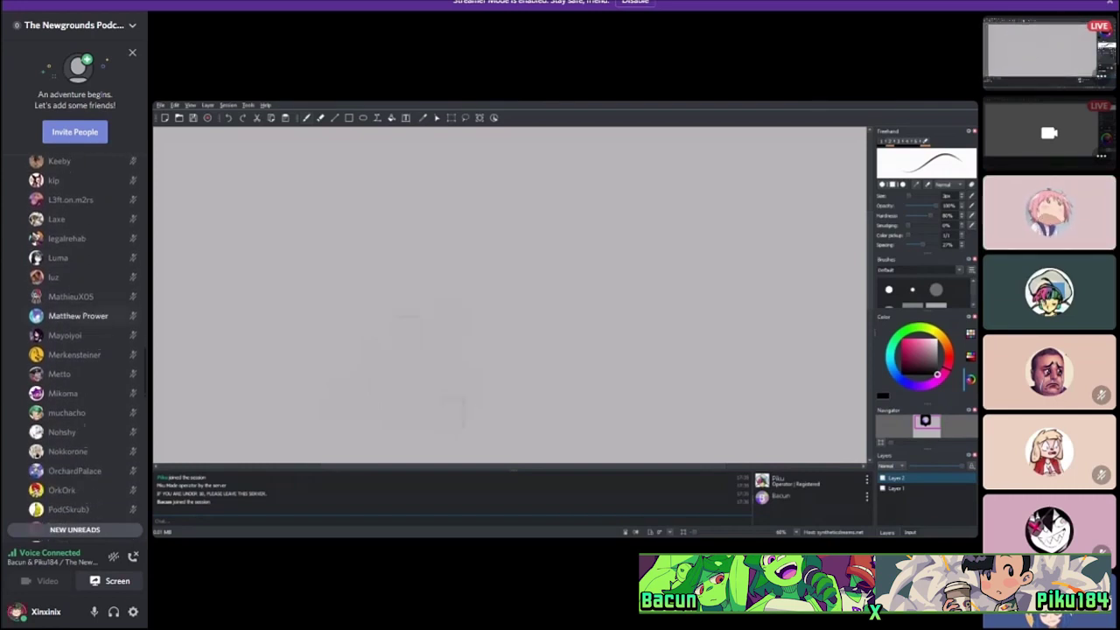
pyautogui.scroll(-5, 75, 324)
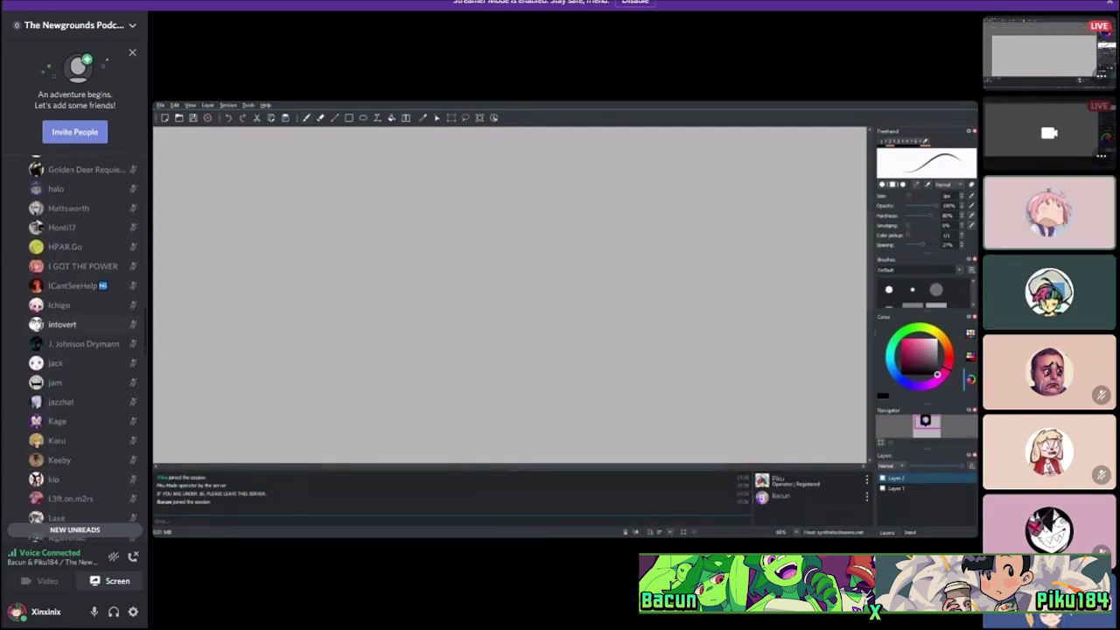
pyautogui.scroll(5, 75, 333)
pyautogui.scroll(8, 74, 333)
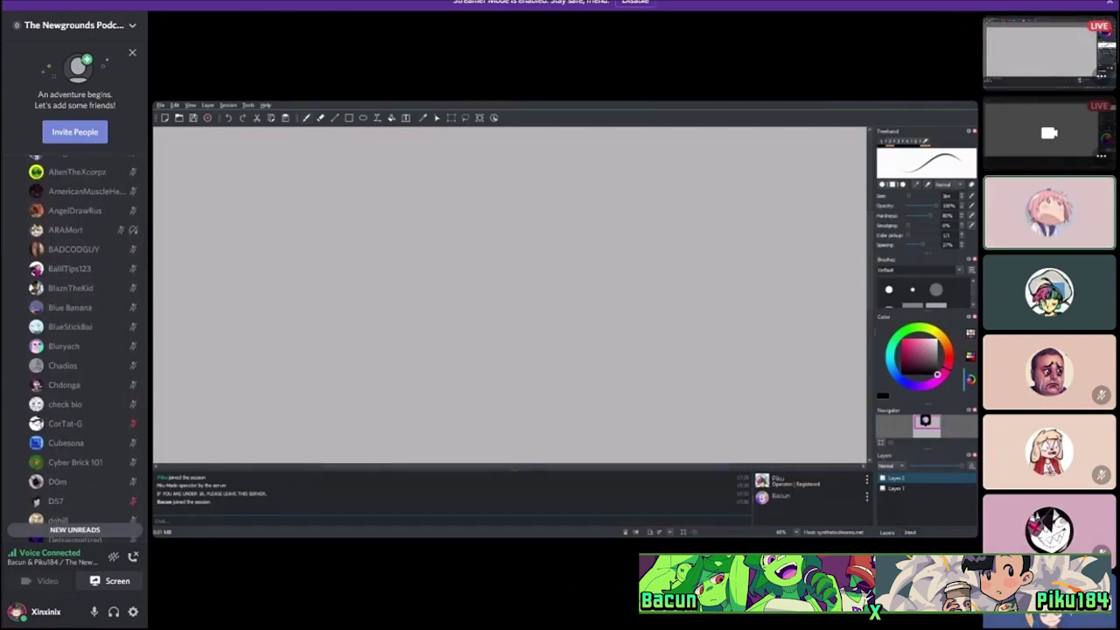
# Open the art-office-hours-chat channel and read through the unread messages up to the newest ones.
pyautogui.scroll(2, 74, 394)
pyautogui.scroll(10, 74, 394)
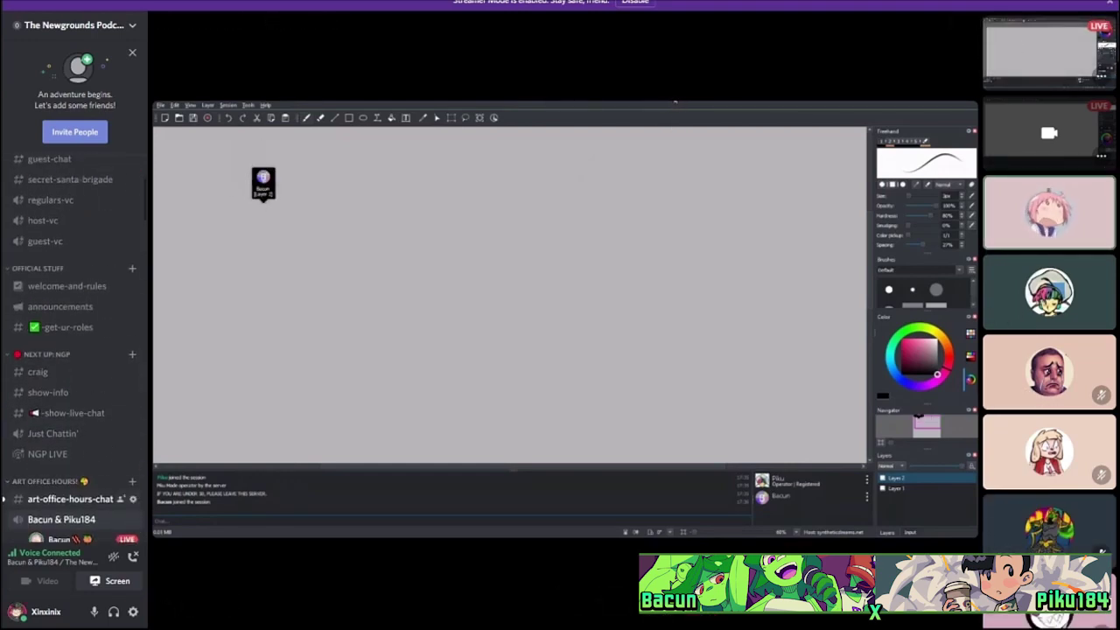
pyautogui.click(70, 499)
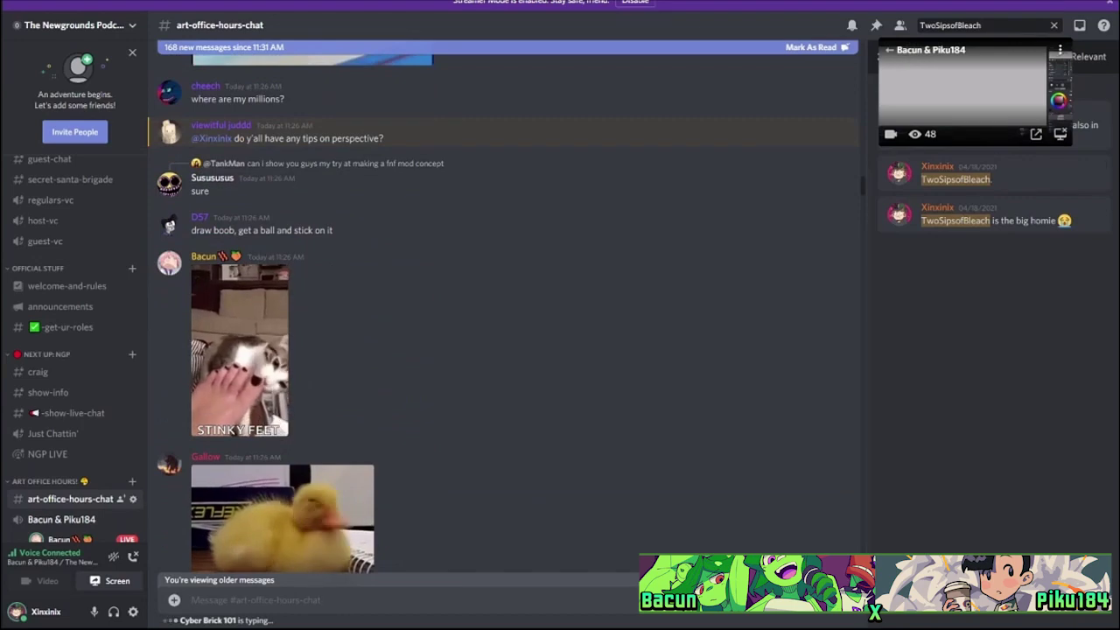
pyautogui.scroll(-10, 508, 394)
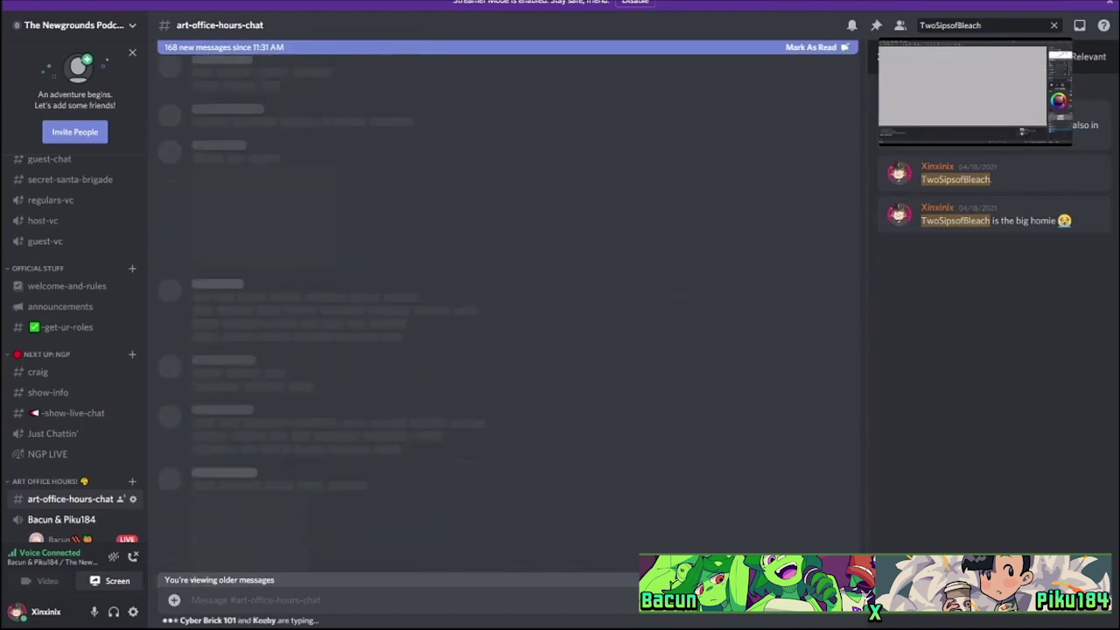
pyautogui.scroll(-4, 508, 393)
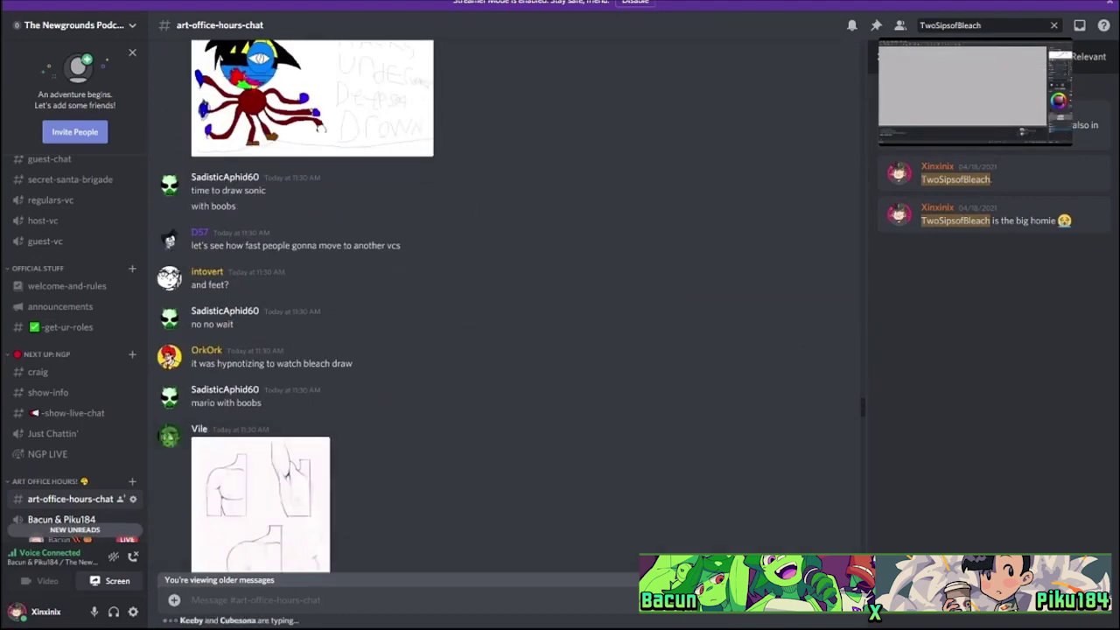
pyautogui.scroll(-10, 508, 350)
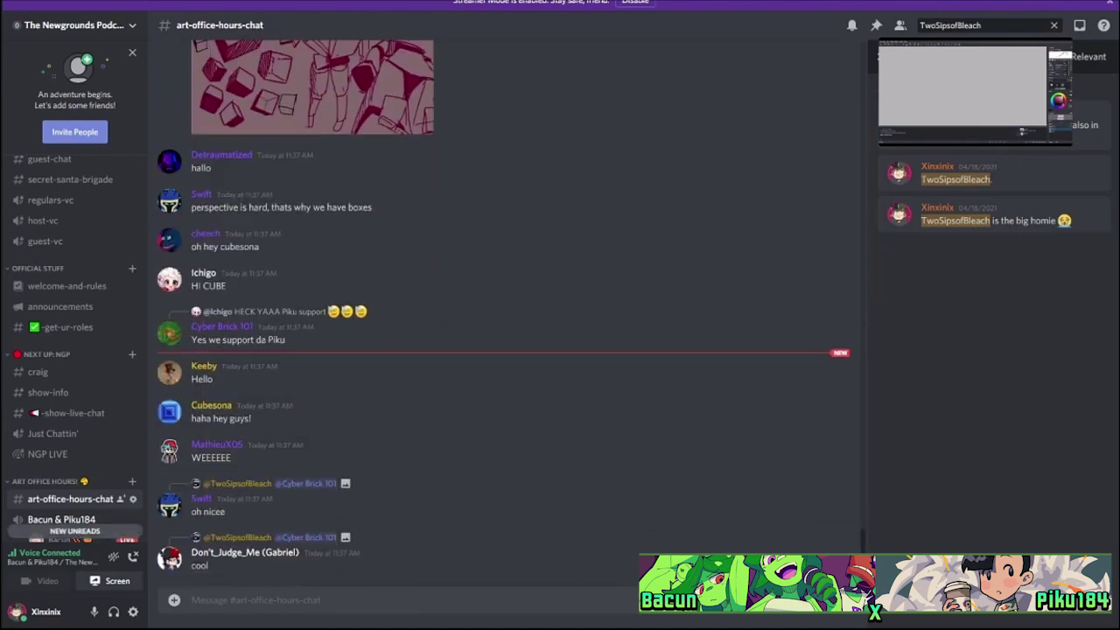
# Return from the text chat to the second presenter's full stream view in the Bacun & Piku184 voice channel.
pyautogui.moveTo(56, 548)
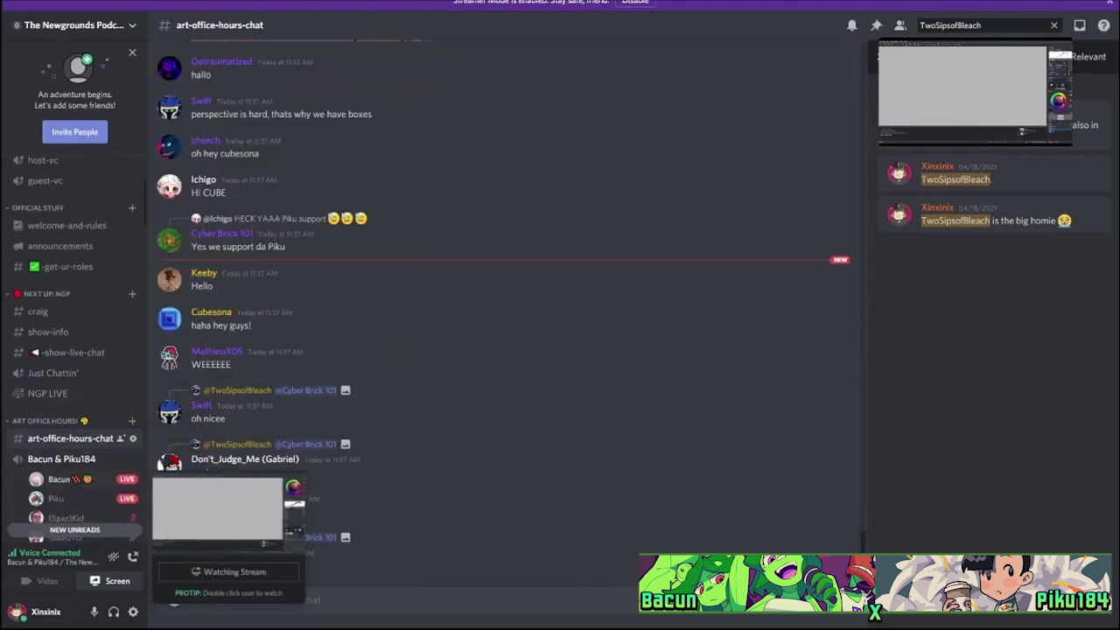
pyautogui.scroll(-1, 61, 525)
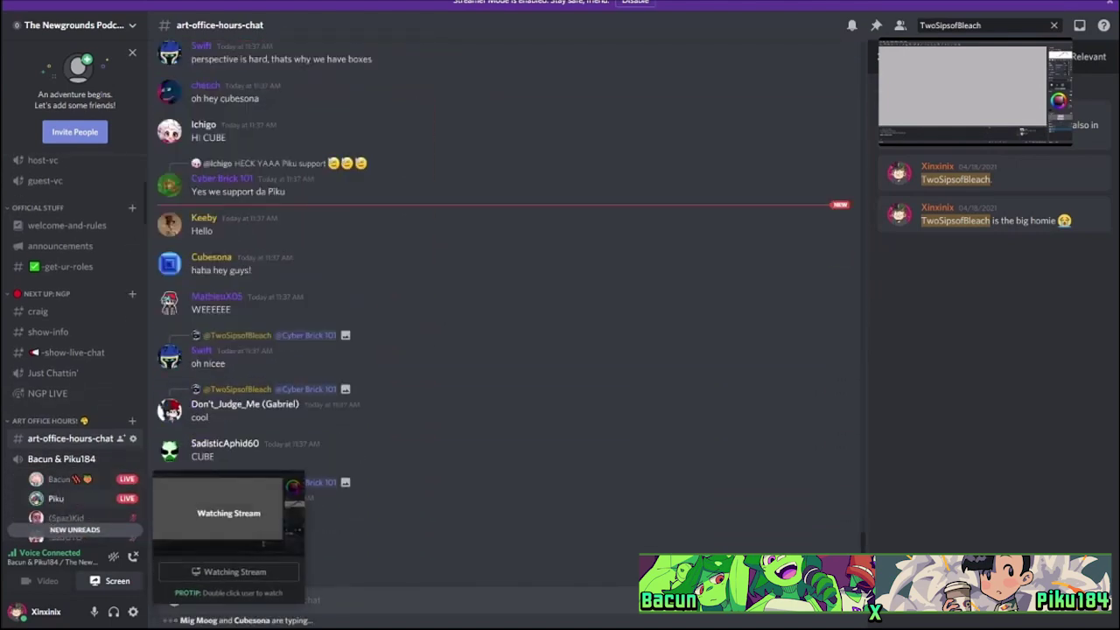
pyautogui.click(219, 525)
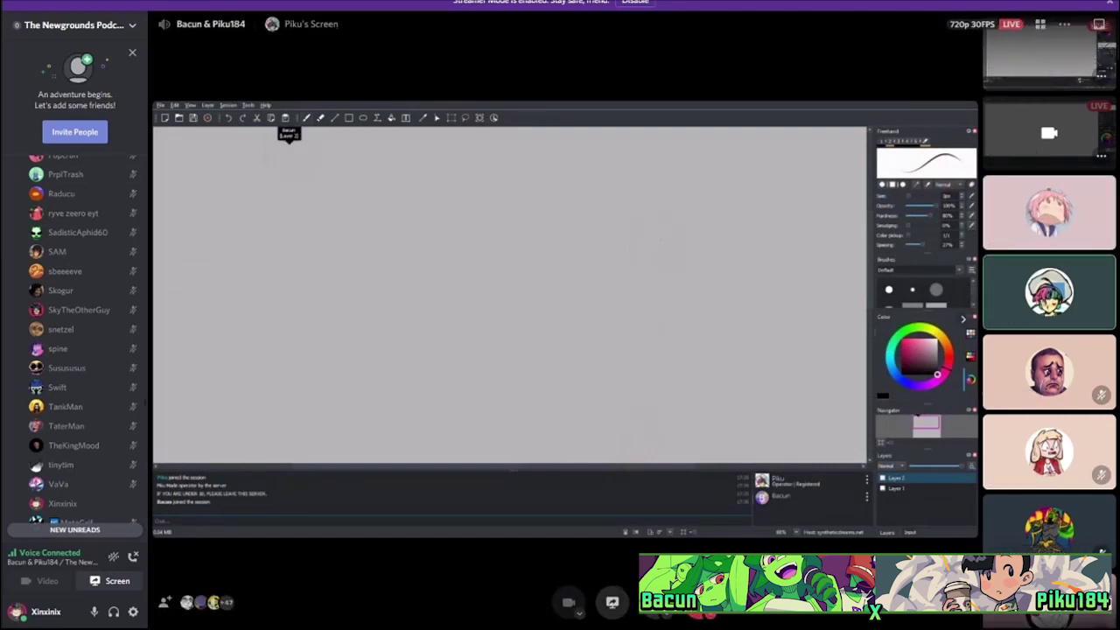
# Read the presenters' group conversation and an unread private conversation in the direct messages, and return to the podcast server.
pyautogui.click(7, 39)
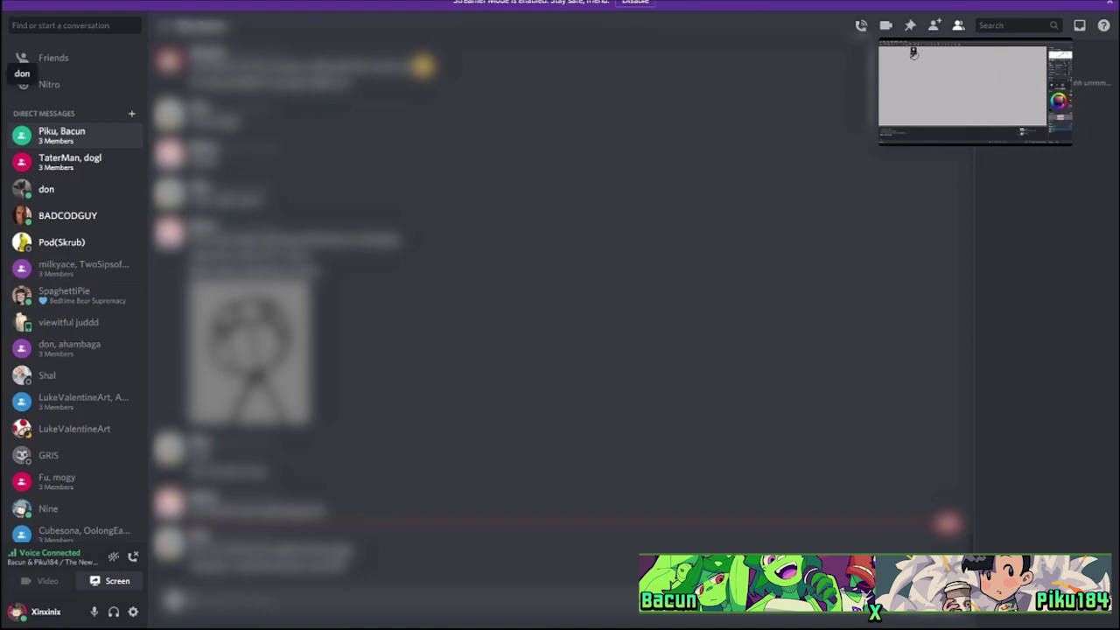
pyautogui.click(46, 189)
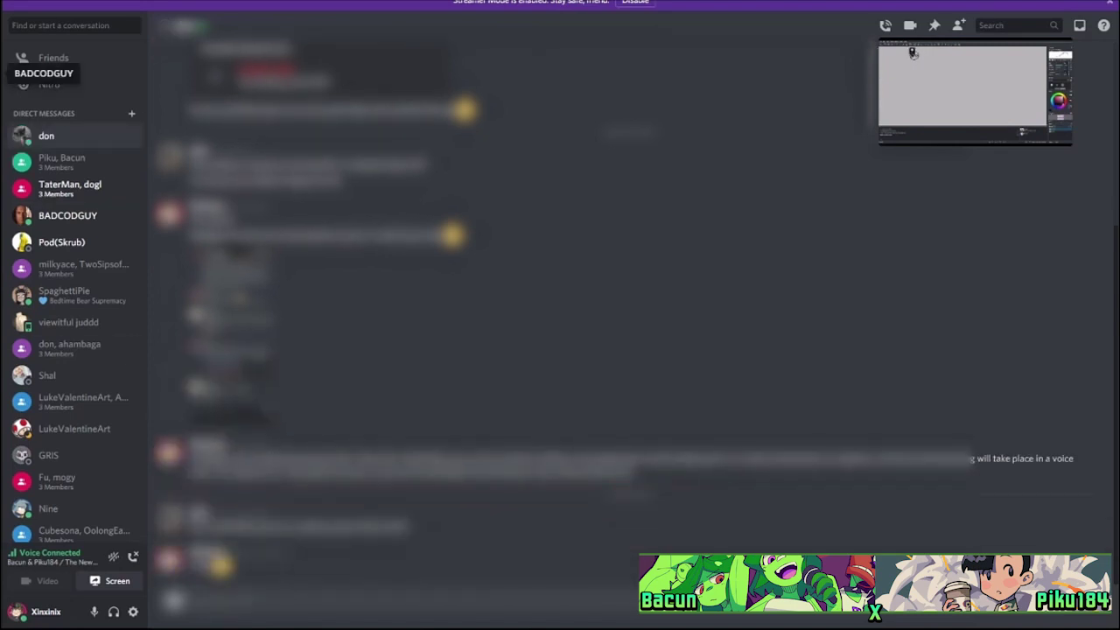
pyautogui.click(1, 276)
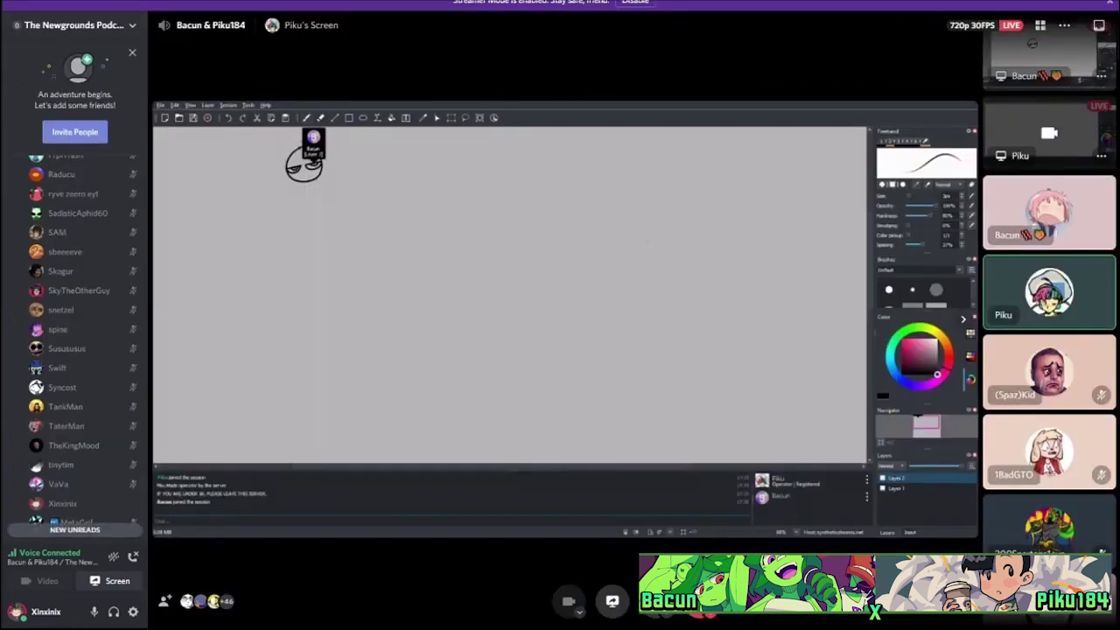
pyautogui.scroll(4, 74, 342)
pyautogui.scroll(10, 75, 341)
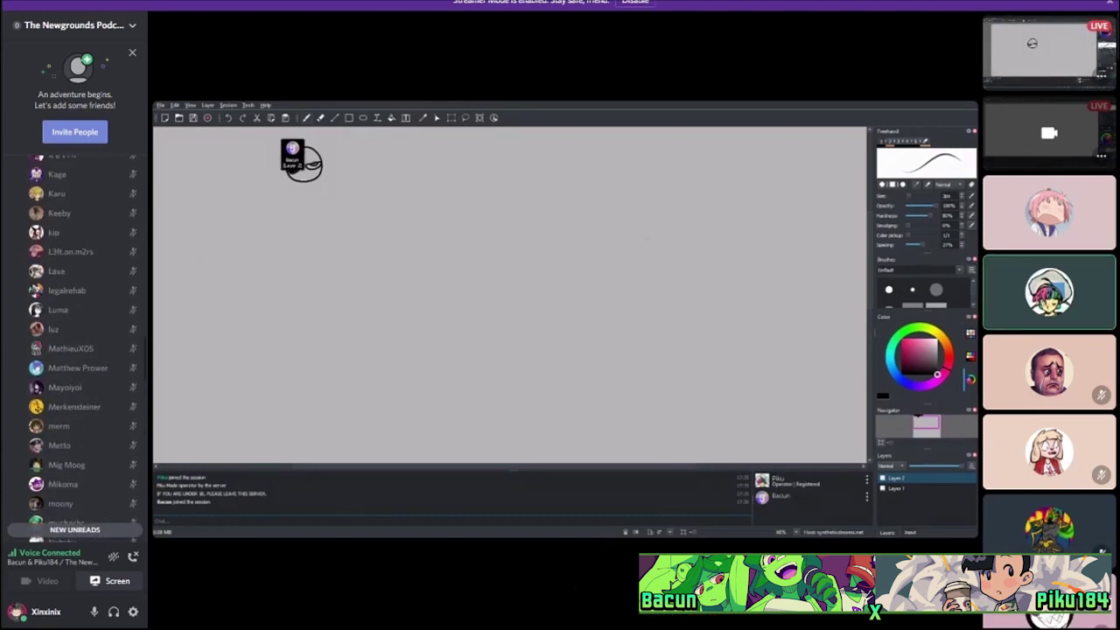
pyautogui.scroll(5, 75, 341)
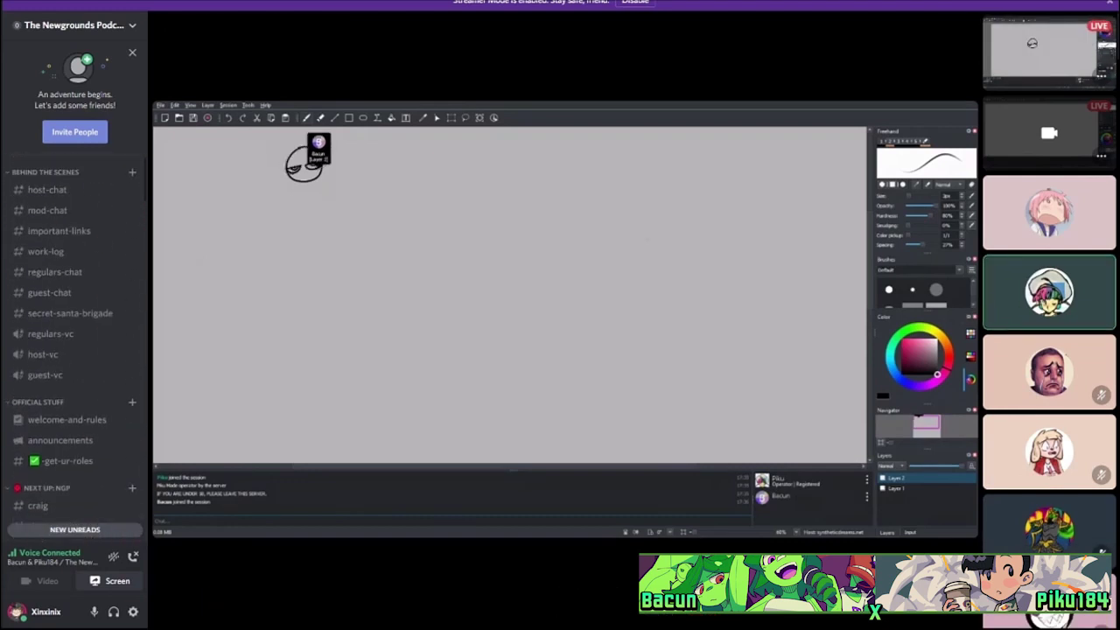
pyautogui.scroll(-15, 75, 342)
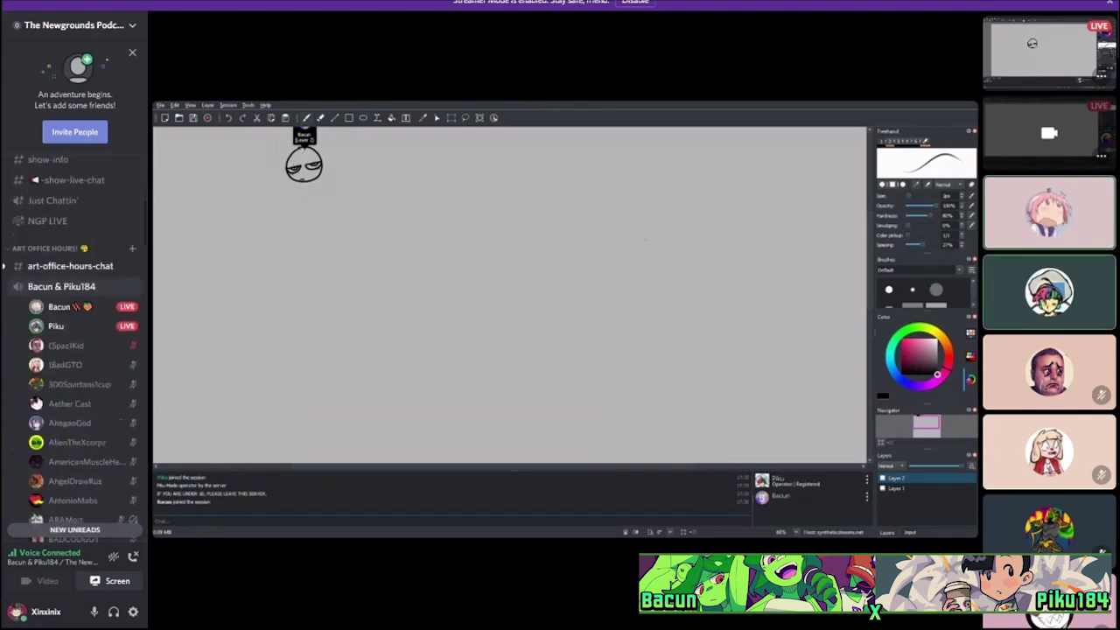
pyautogui.scroll(-10, 75, 341)
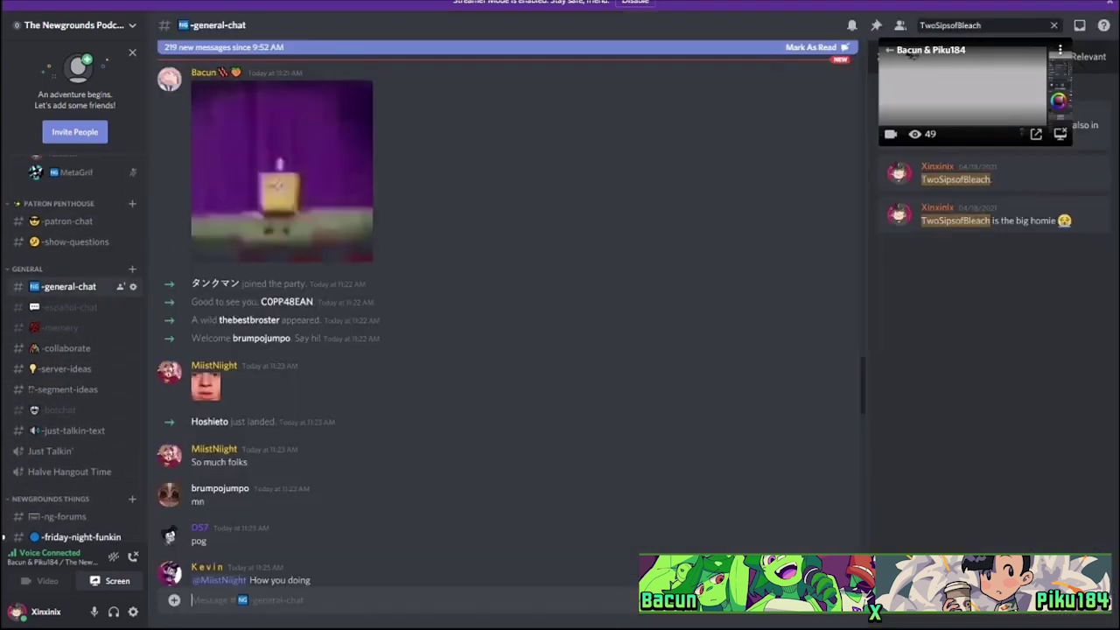
pyautogui.click(68, 286)
# Search the server's messages for the guest artist's username, look through the results and close the search.
pyautogui.hotkey('ctrl', 'f')
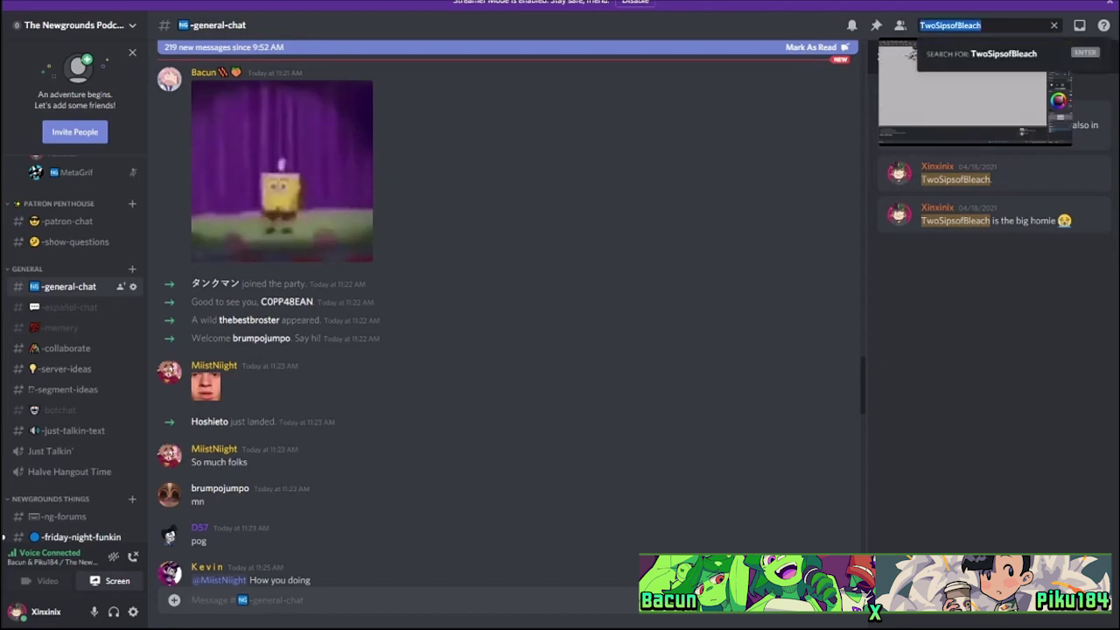
pyautogui.write('don')
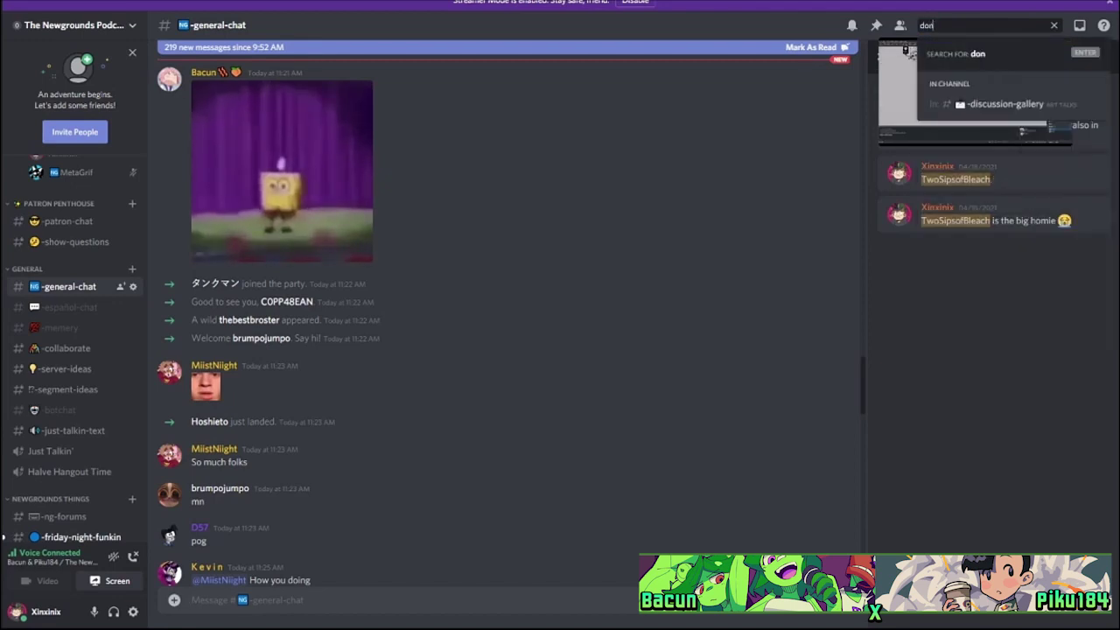
pyautogui.press('Return')
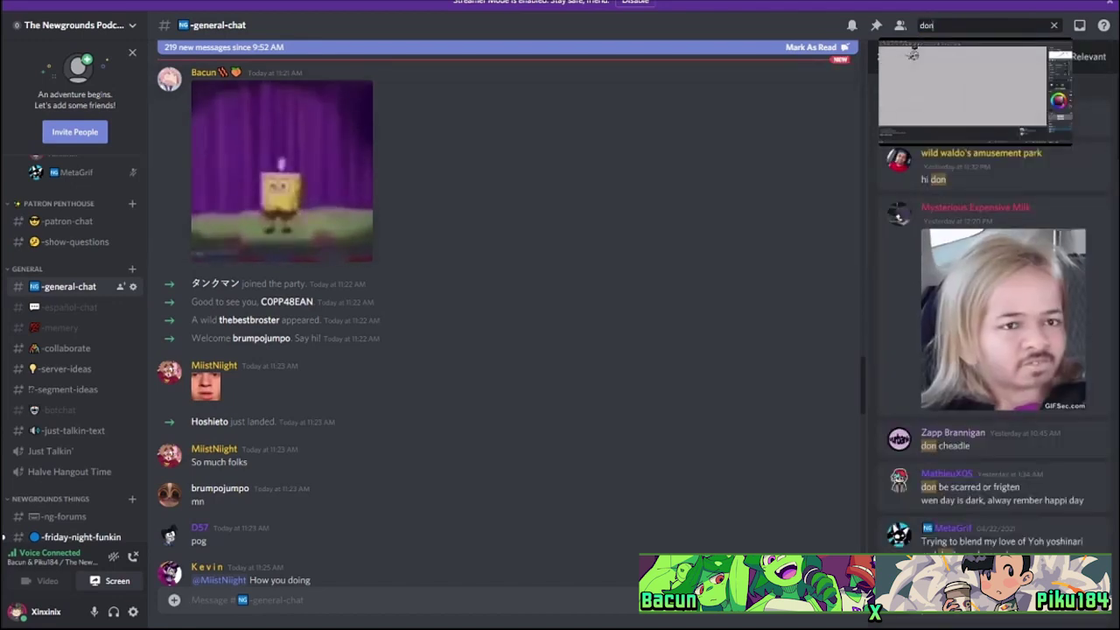
pyautogui.scroll(-5, 989, 289)
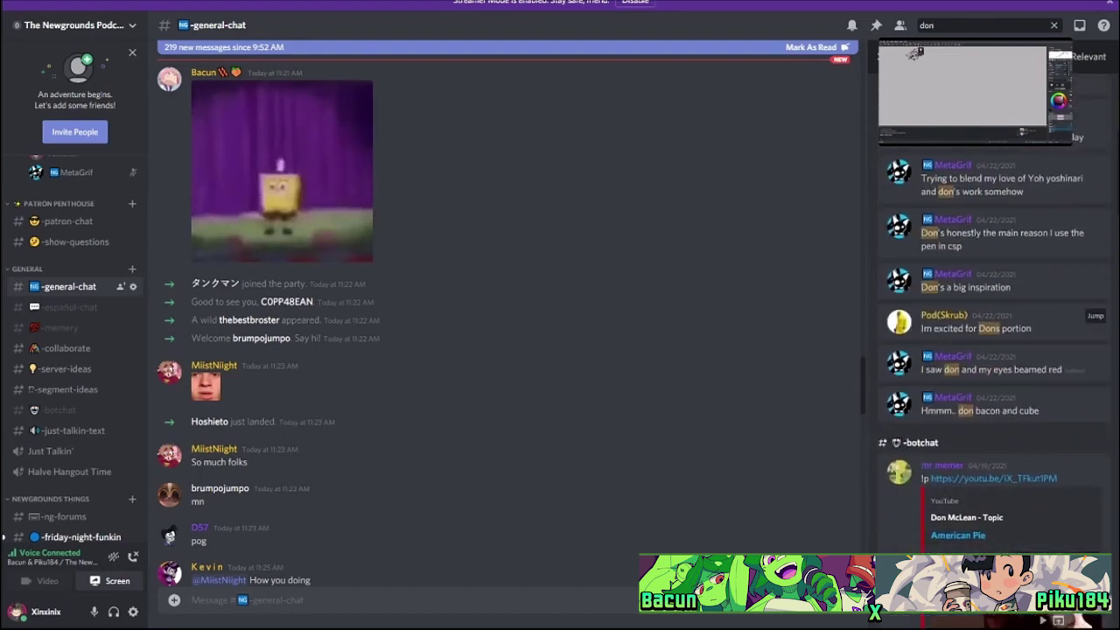
pyautogui.scroll(5, 989, 315)
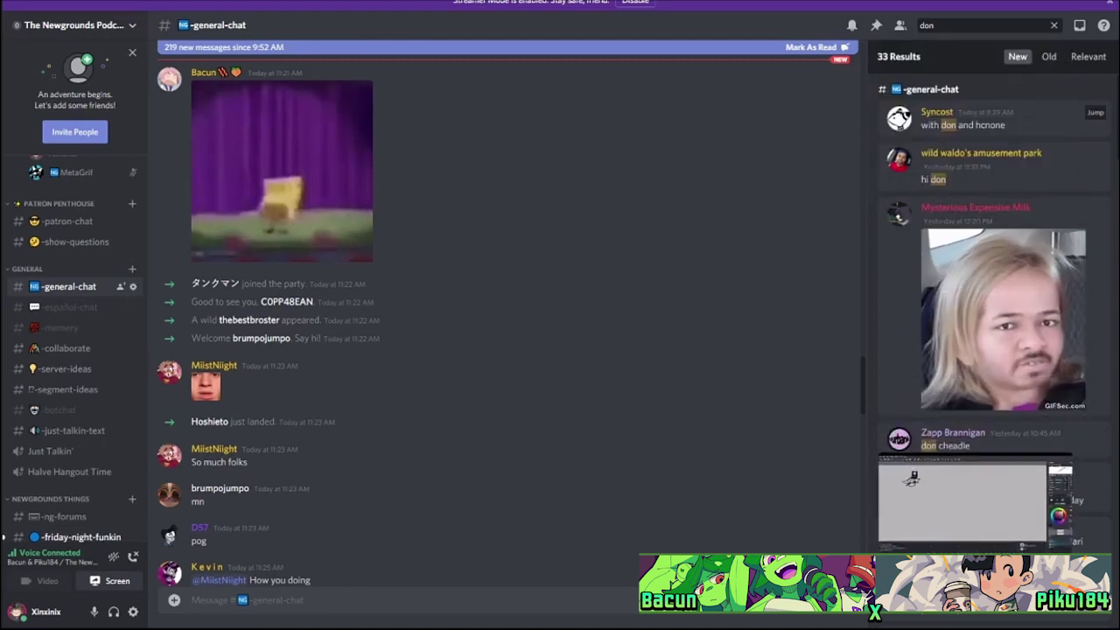
pyautogui.press('Escape')
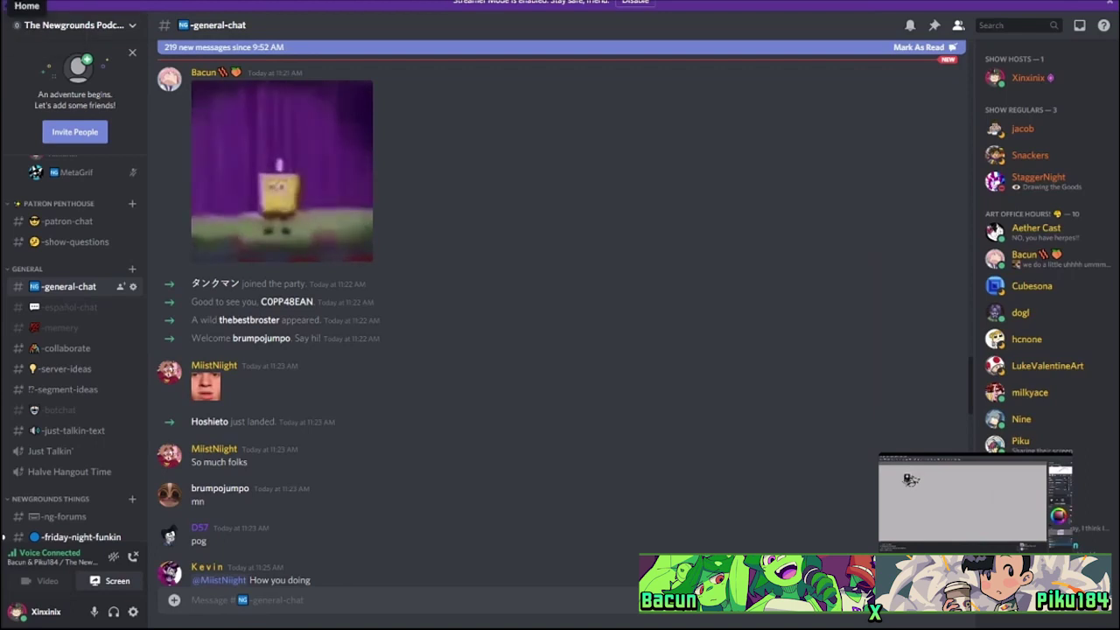
# Look through general-chat's latest messages and back through the earlier ones for the guest artist's join notice.
pyautogui.hotkey('ctrl', 'alt', 'Up')
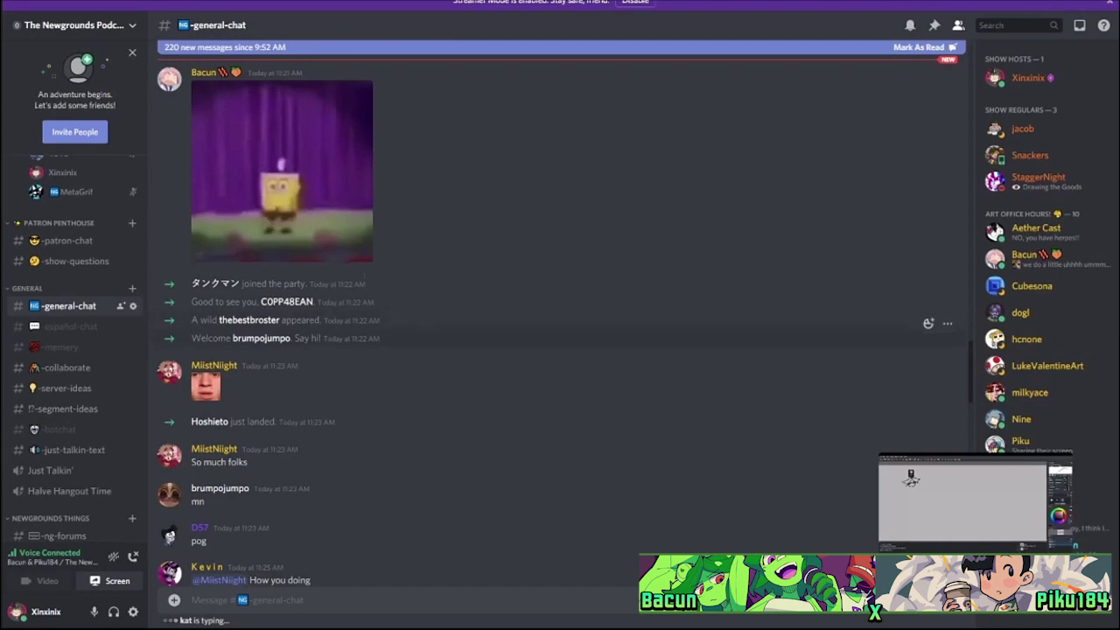
pyautogui.scroll(-10, 560, 323)
pyautogui.scroll(-10, 560, 324)
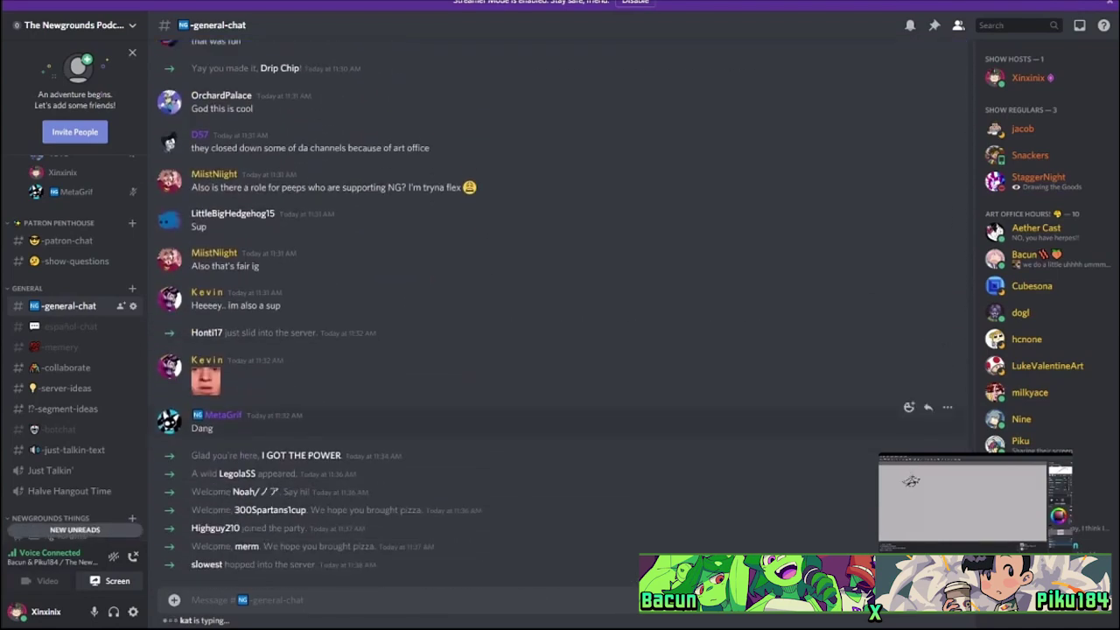
pyautogui.scroll(5, 910, 403)
pyautogui.scroll(10, 560, 350)
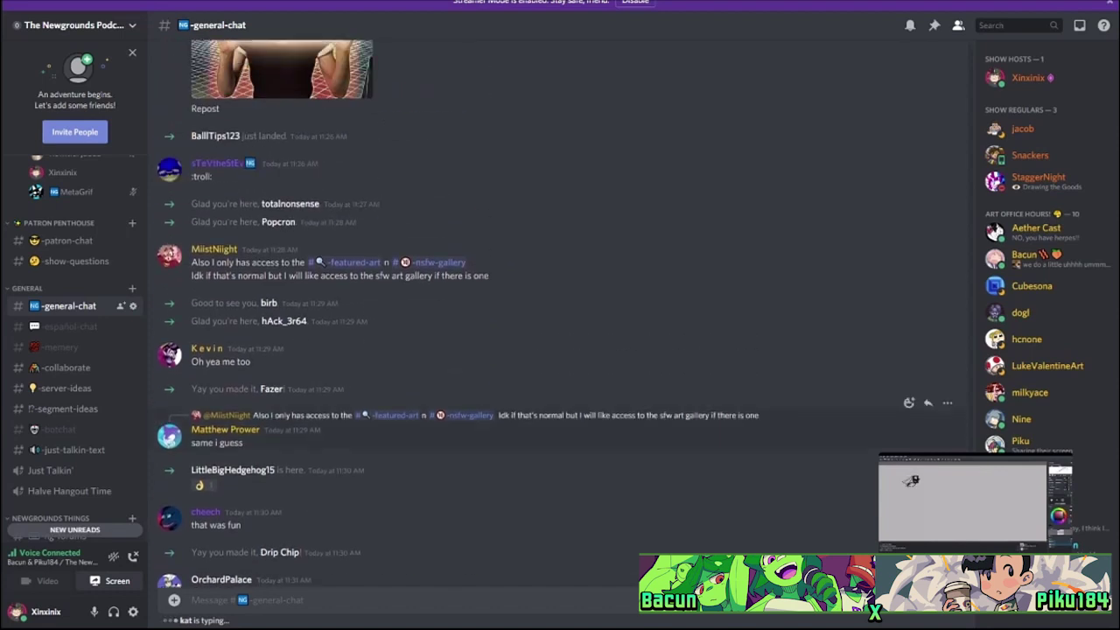
pyautogui.scroll(10, 560, 324)
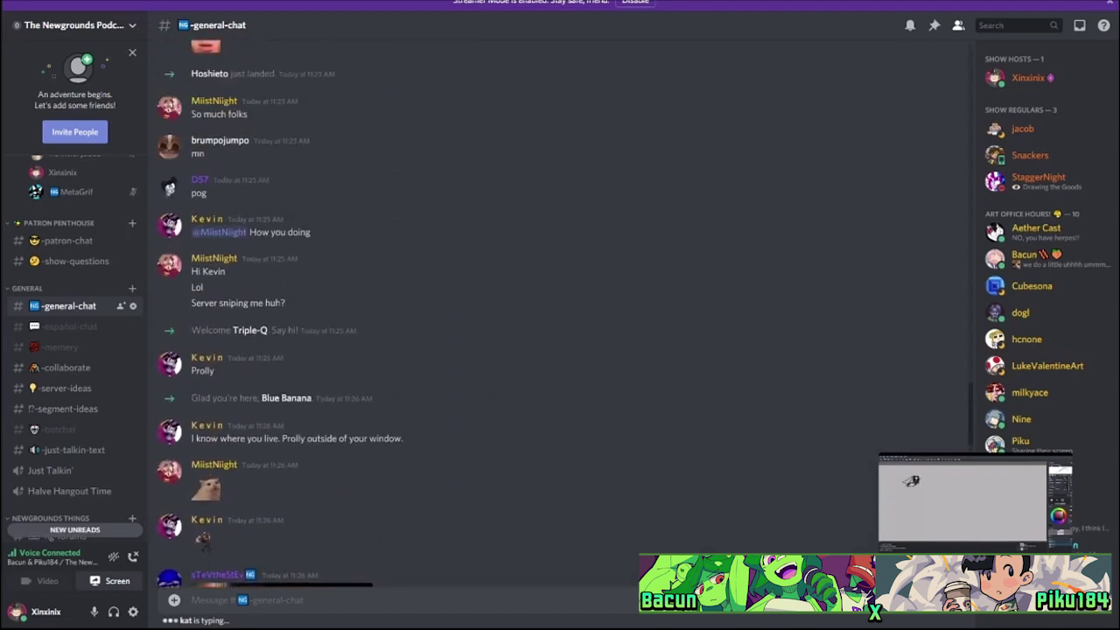
pyautogui.scroll(10, 561, 315)
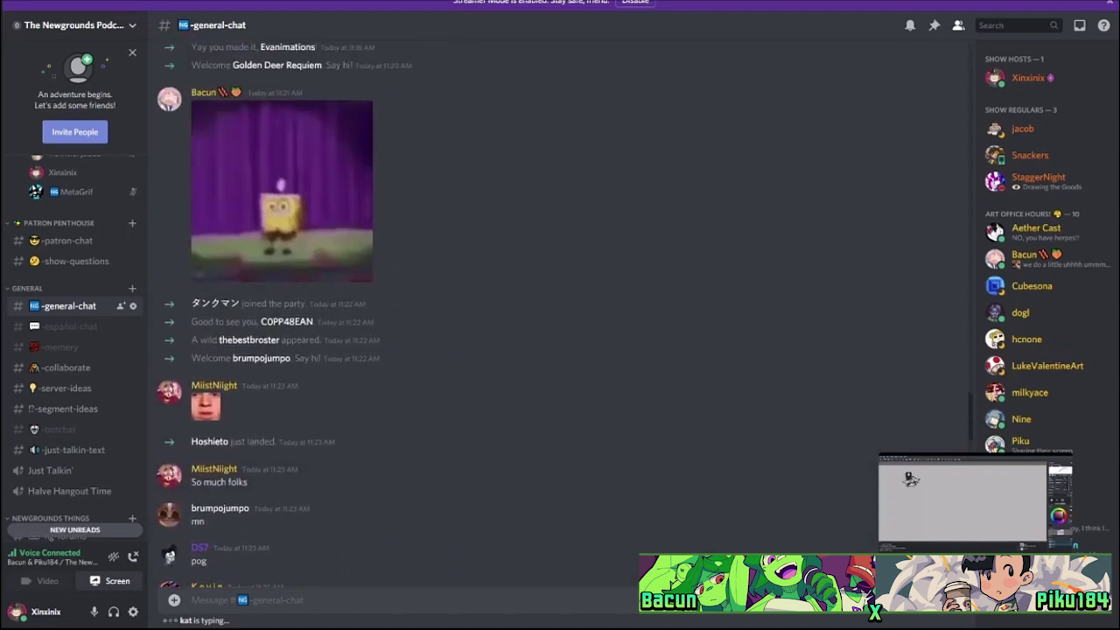
pyautogui.scroll(3, 560, 315)
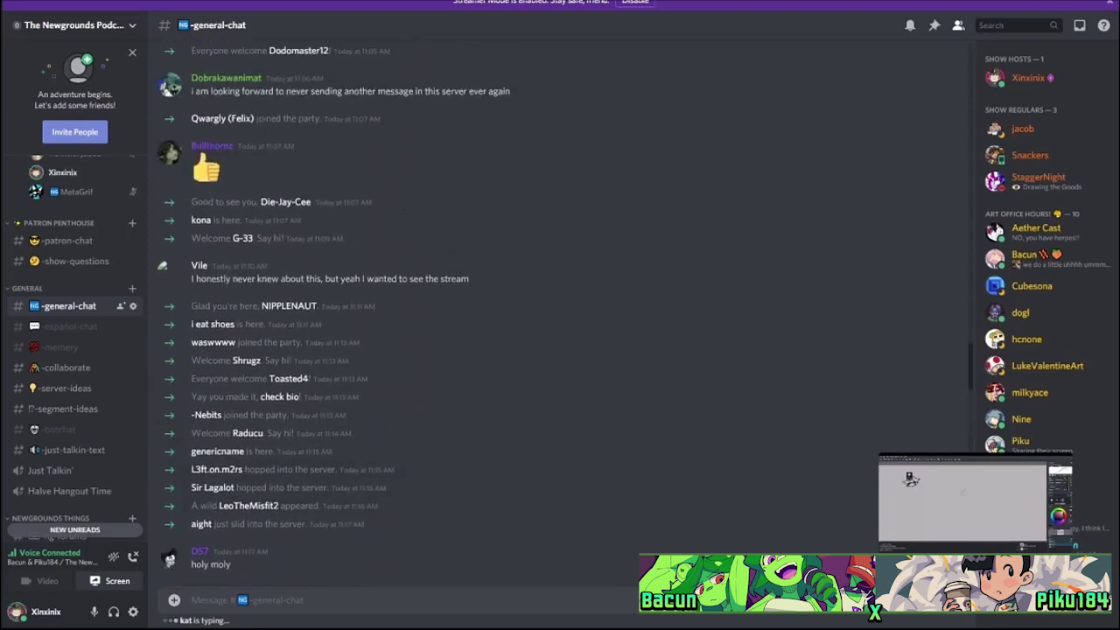
pyautogui.scroll(6, 560, 315)
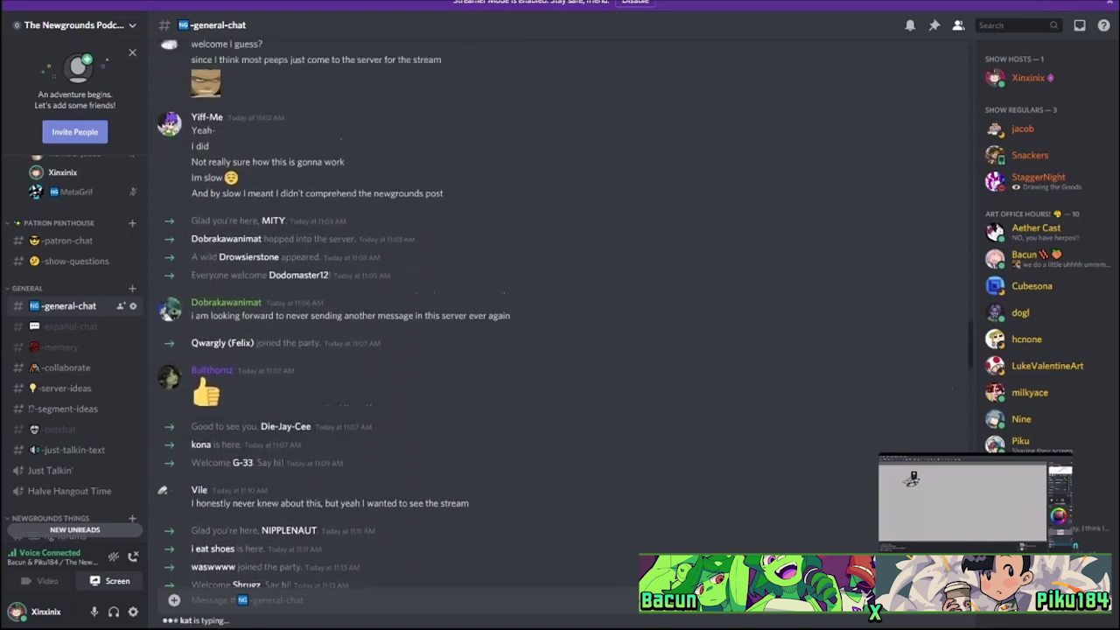
pyautogui.scroll(1, 560, 315)
pyautogui.scroll(2, 560, 385)
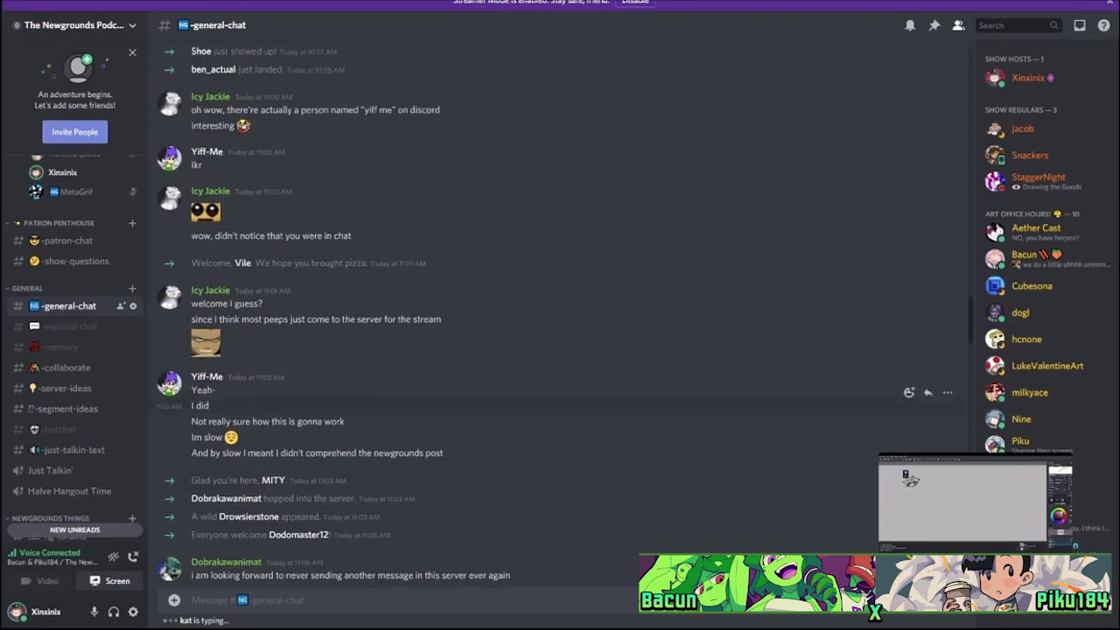
# Restrict the search field to general-chat and continue reading back through the channel to the messages from around 9:53 AM.
pyautogui.hotkey('ctrl', 'f')
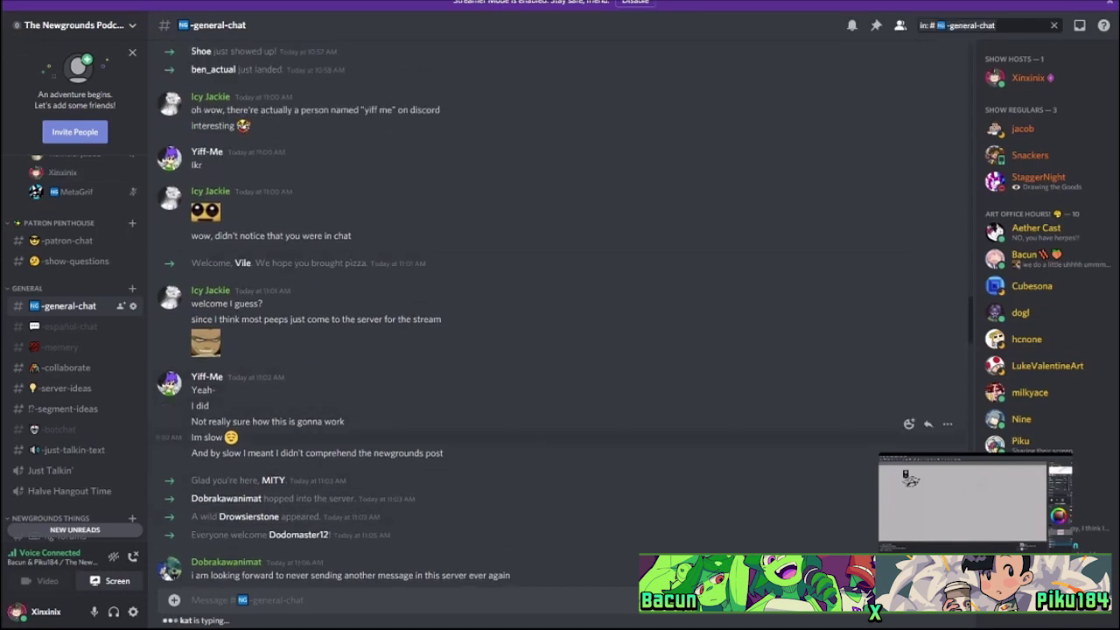
pyautogui.scroll(6, 560, 315)
pyautogui.scroll(7, 560, 315)
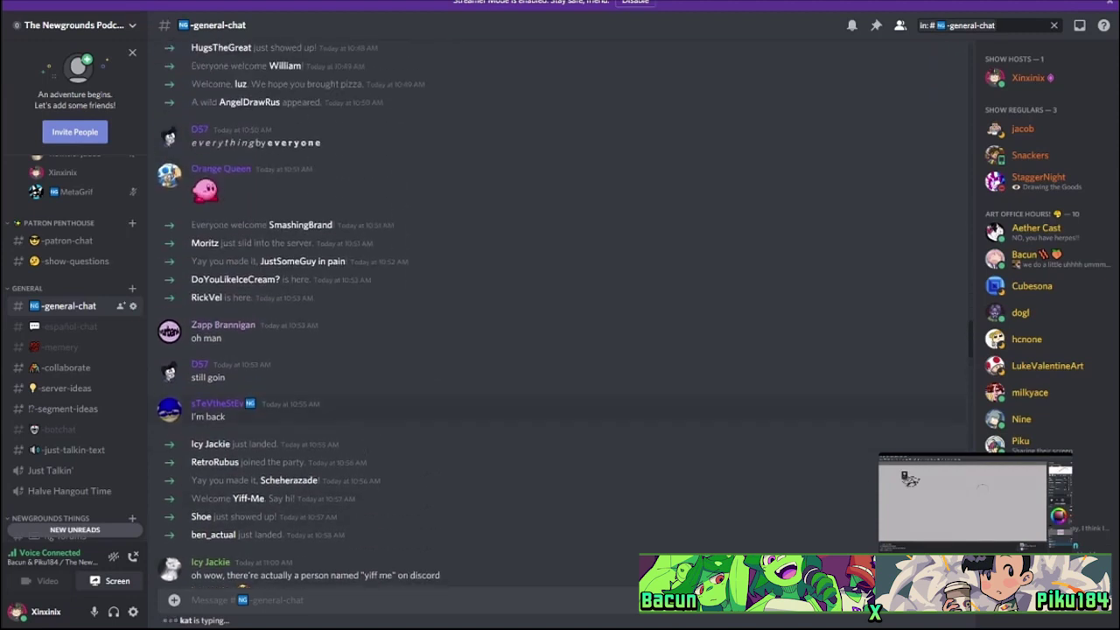
pyautogui.scroll(9, 560, 315)
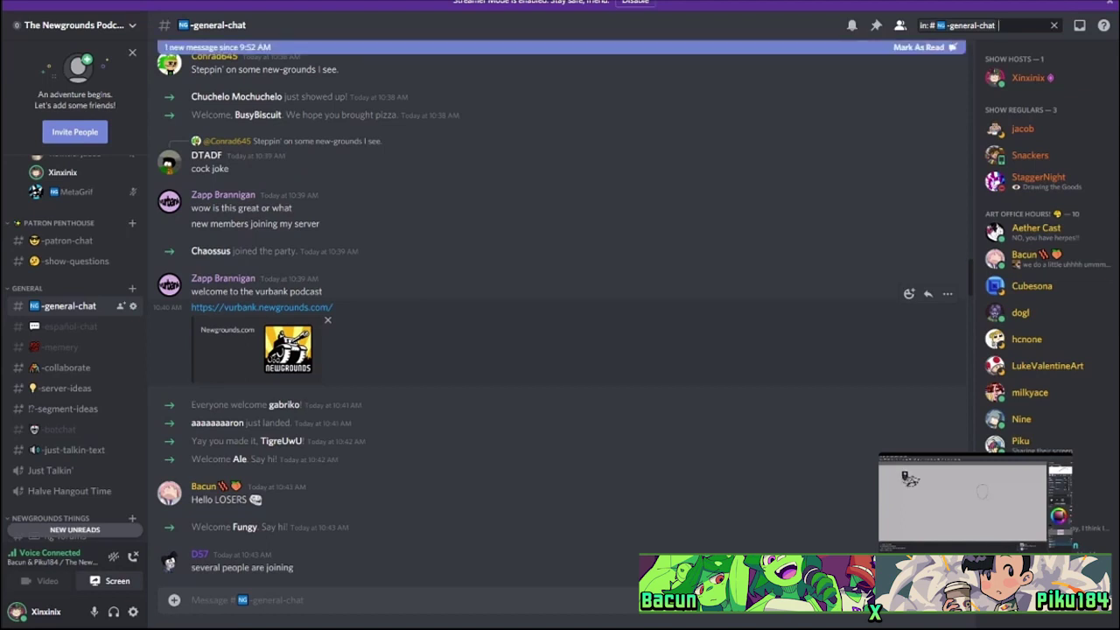
pyautogui.scroll(8, 560, 315)
pyautogui.scroll(1, 560, 351)
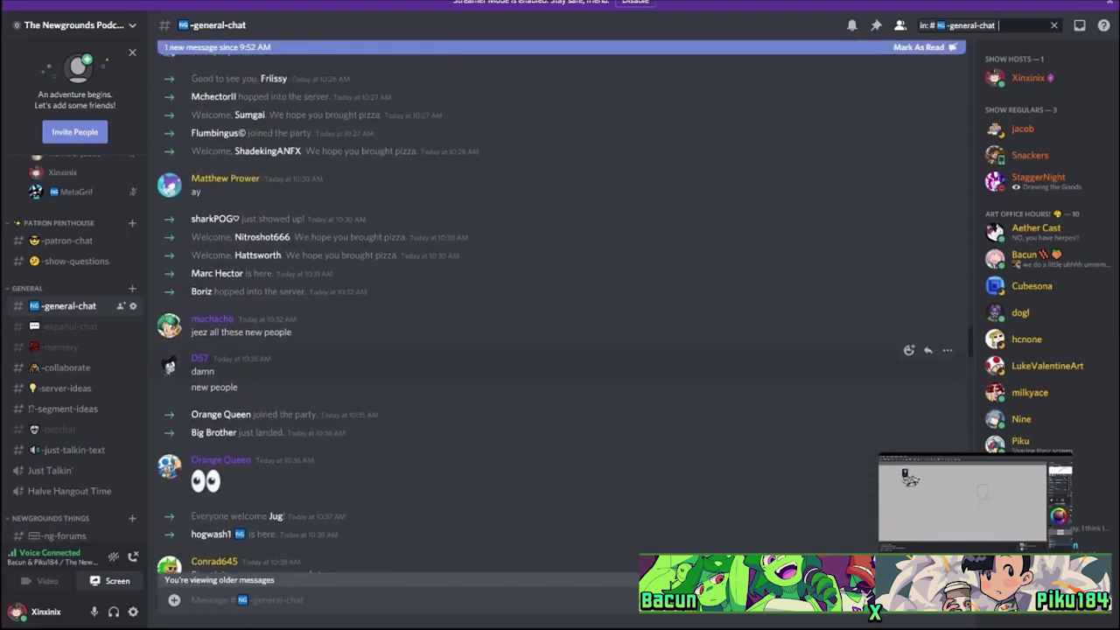
pyautogui.scroll(4, 560, 315)
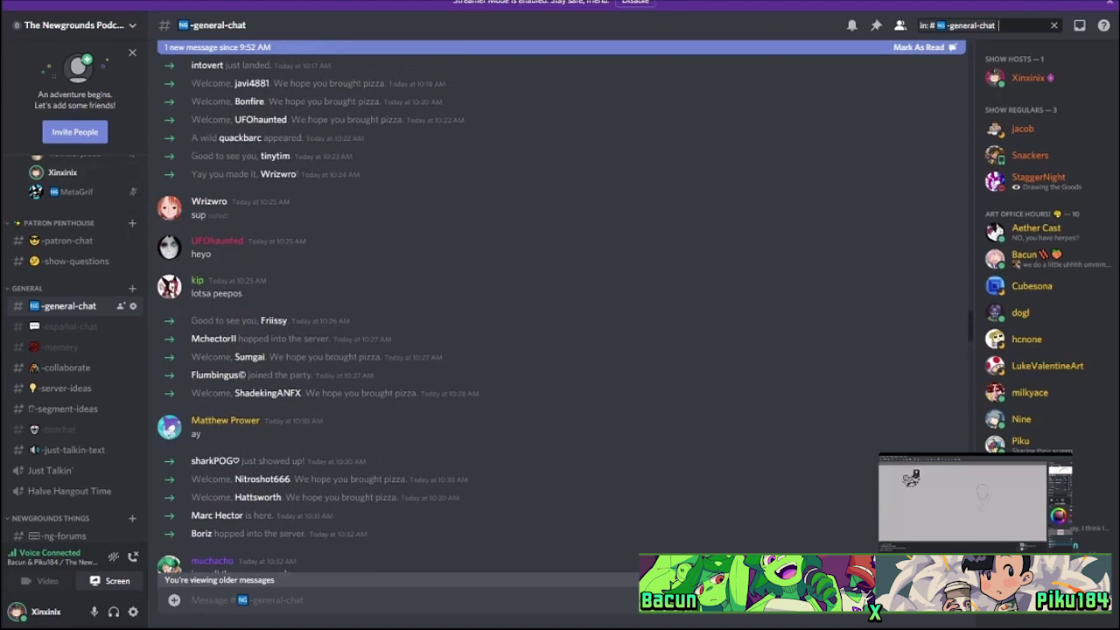
pyautogui.scroll(7, 560, 315)
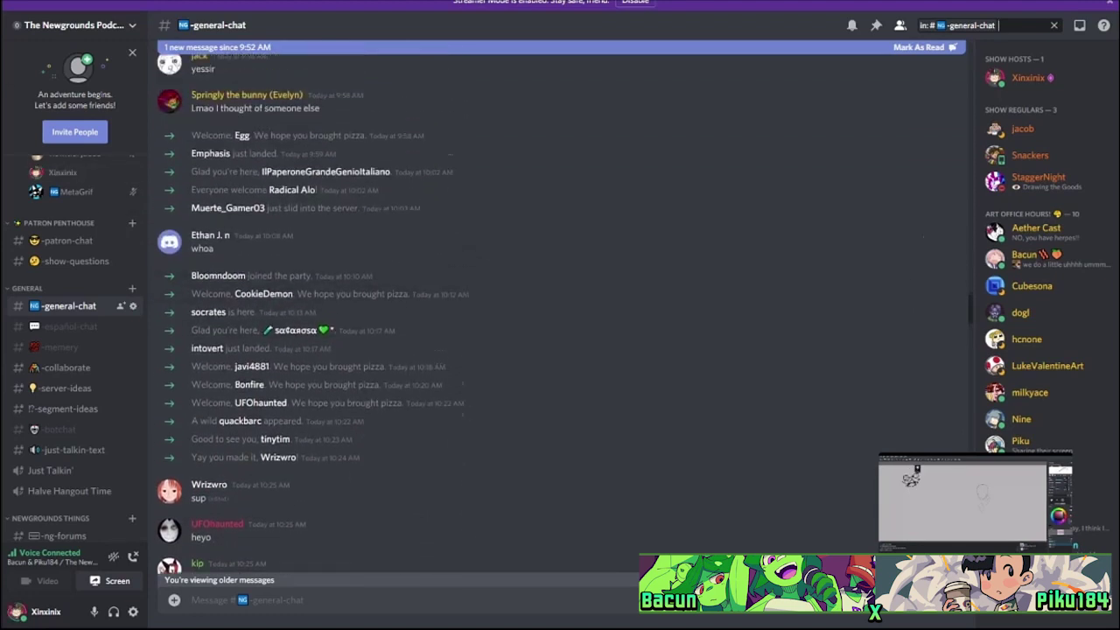
pyautogui.scroll(4, 560, 315)
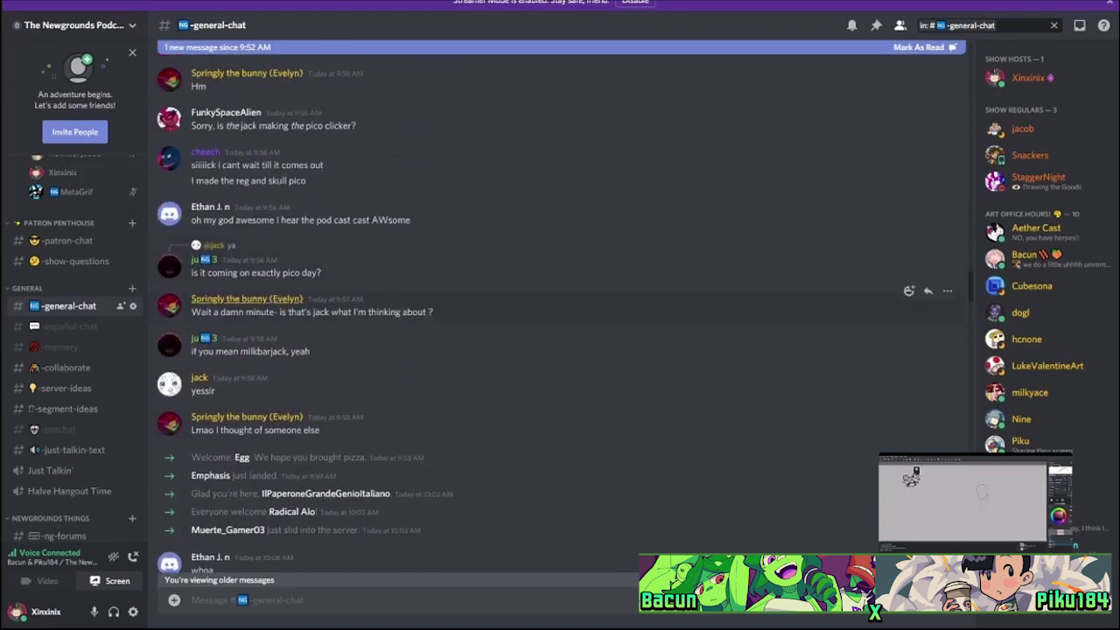
pyautogui.scroll(5, 560, 315)
pyautogui.scroll(10, 560, 315)
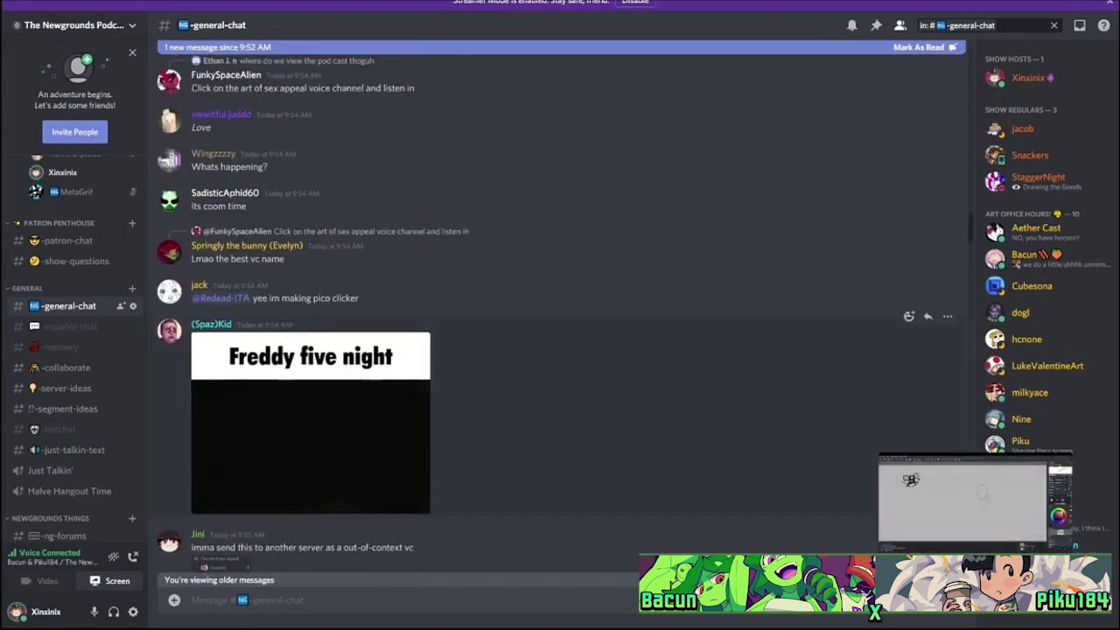
pyautogui.scroll(5, 560, 315)
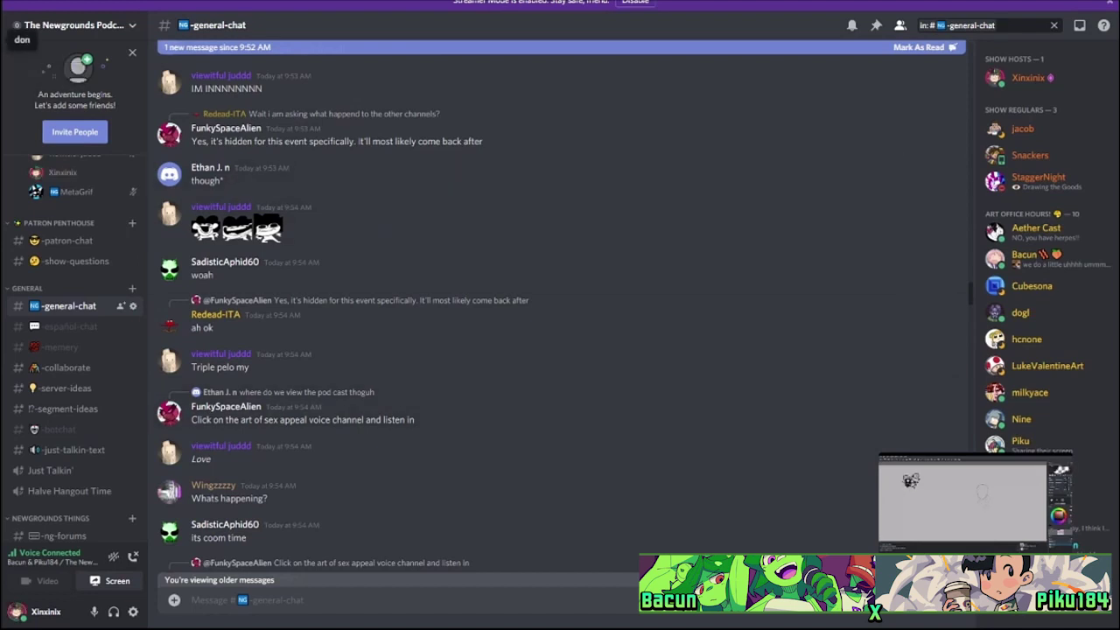
# Read the guest artist's direct message asking for roles, check their profile card, and return to the podcast server.
pyautogui.click(7, 39)
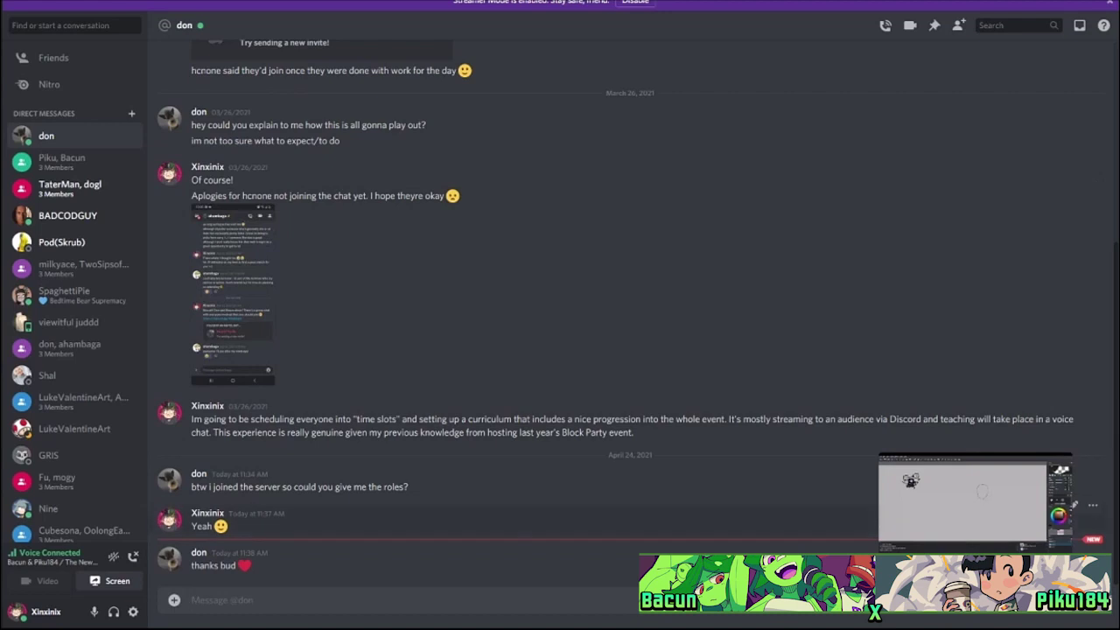
pyautogui.click(169, 480)
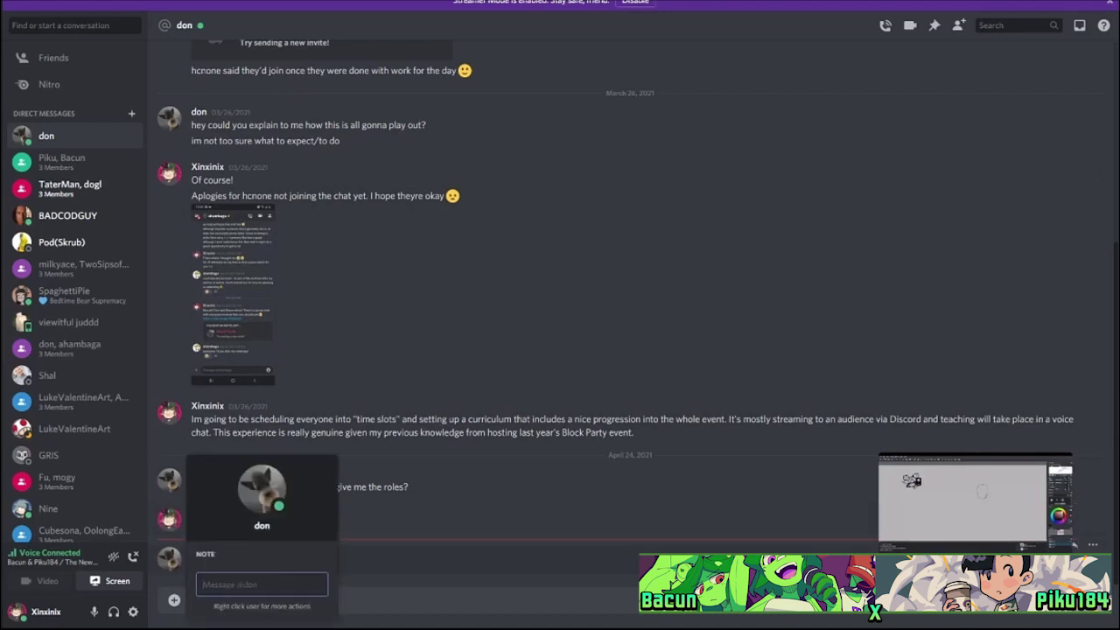
pyautogui.press('Escape')
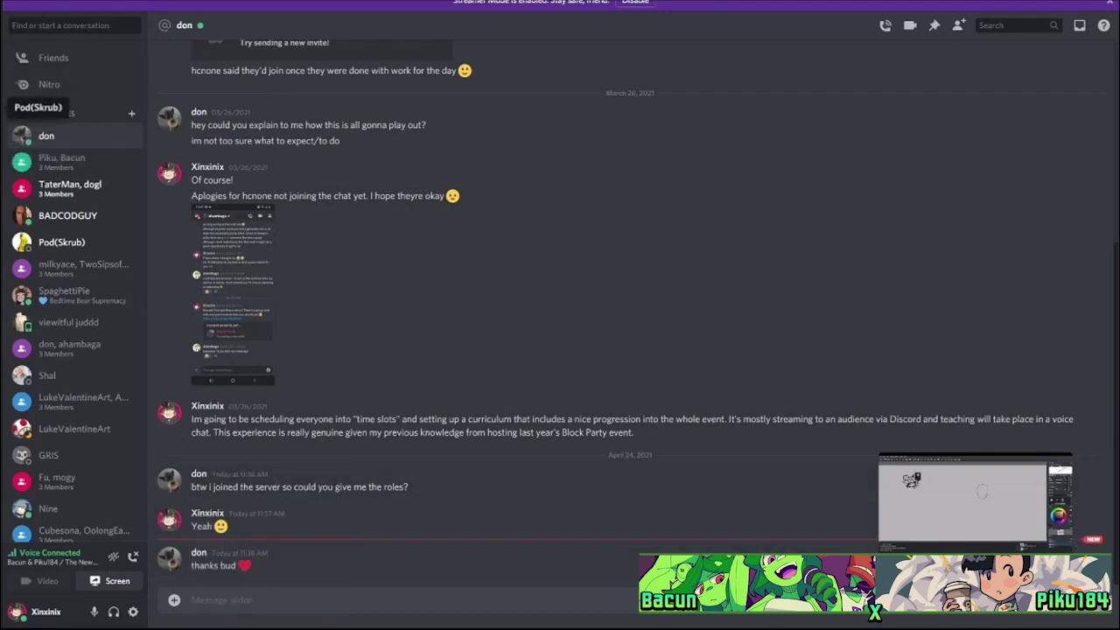
pyautogui.click(5, 215)
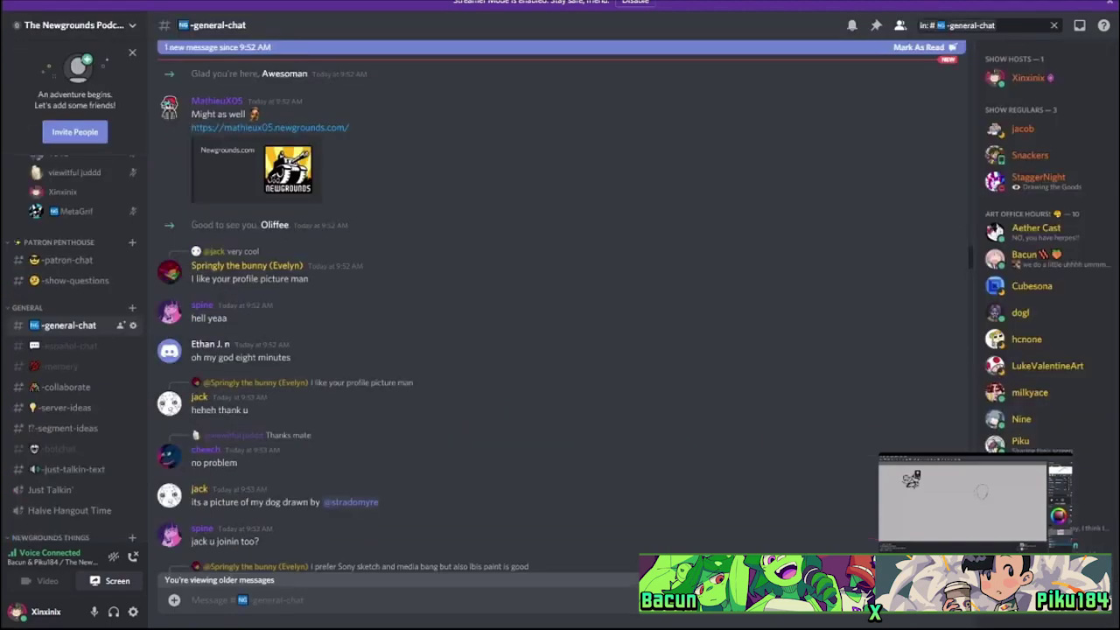
# Send a message in general-chat mentioning the guest artist by username, below the newest messages.
pyautogui.scroll(-15, 560, 306)
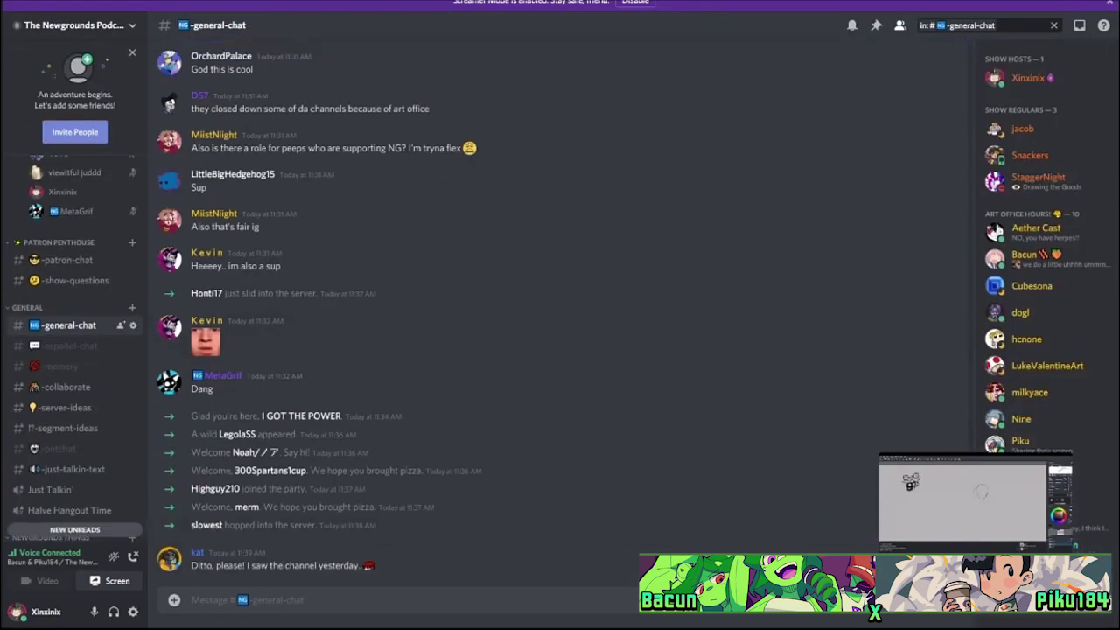
pyautogui.write('@don')
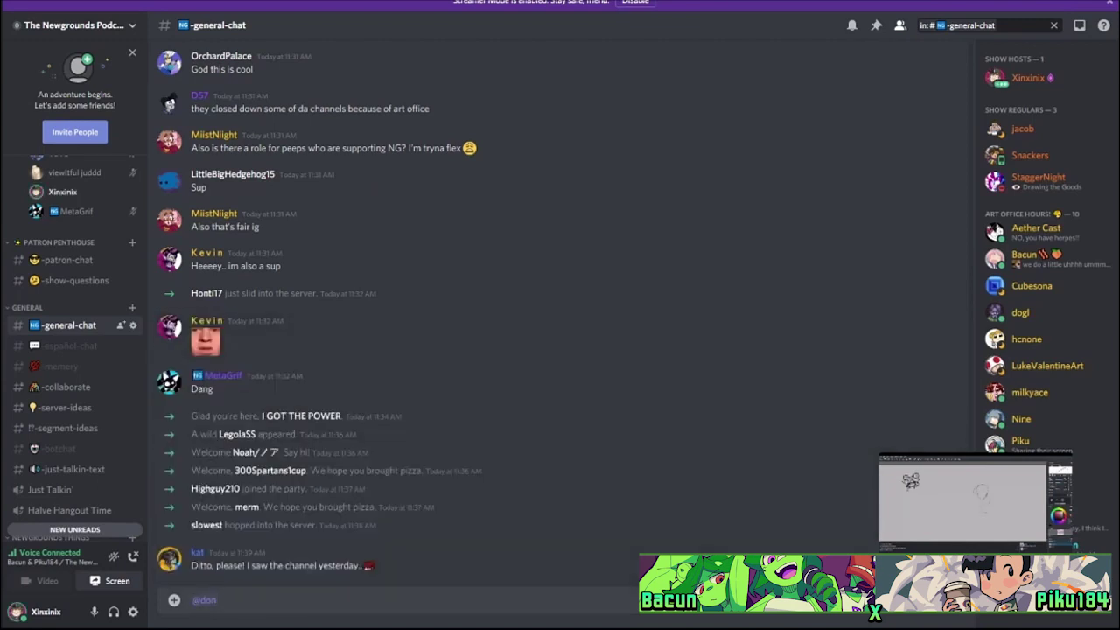
pyautogui.press('Return')
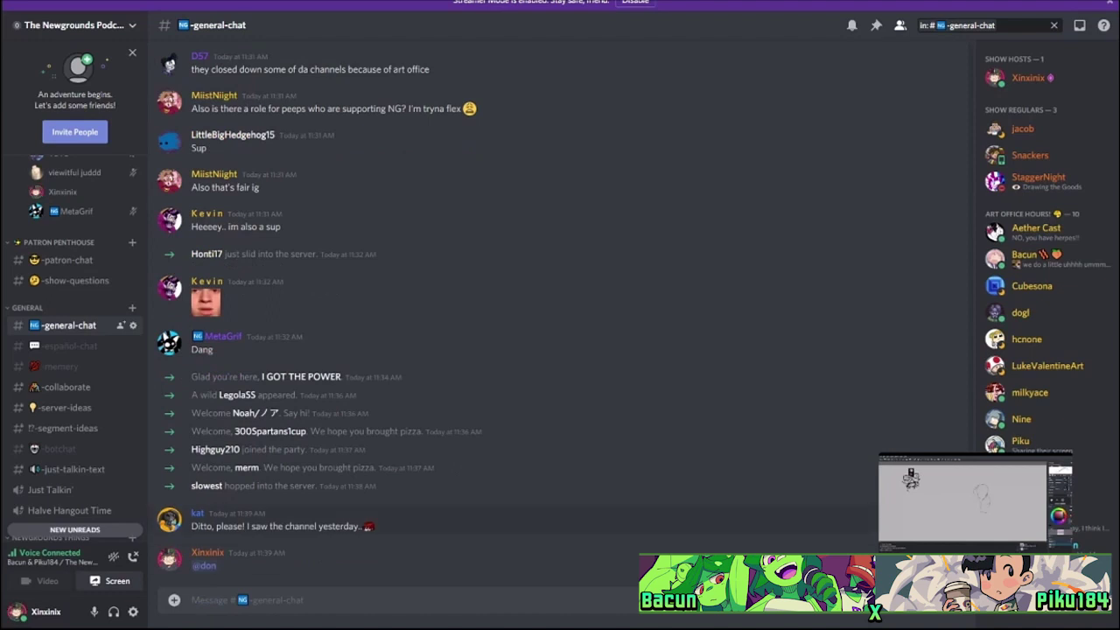
# Give the guest artist mentioned in general-chat the Art Office Hours! role through their profile card.
pyautogui.click(204, 565)
pyautogui.click(239, 526)
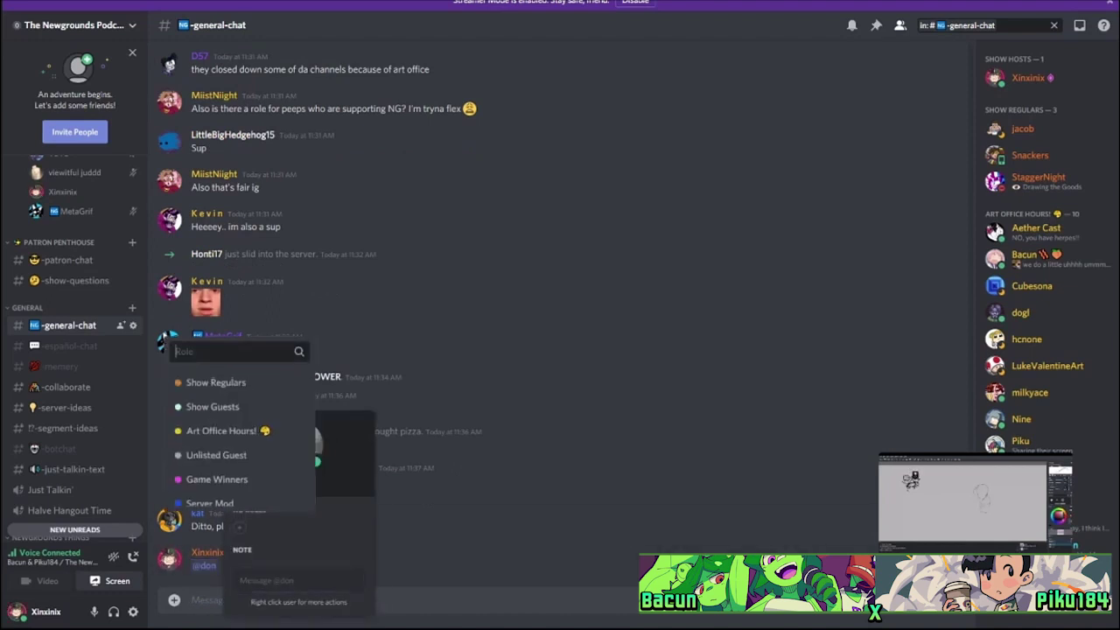
pyautogui.click(222, 435)
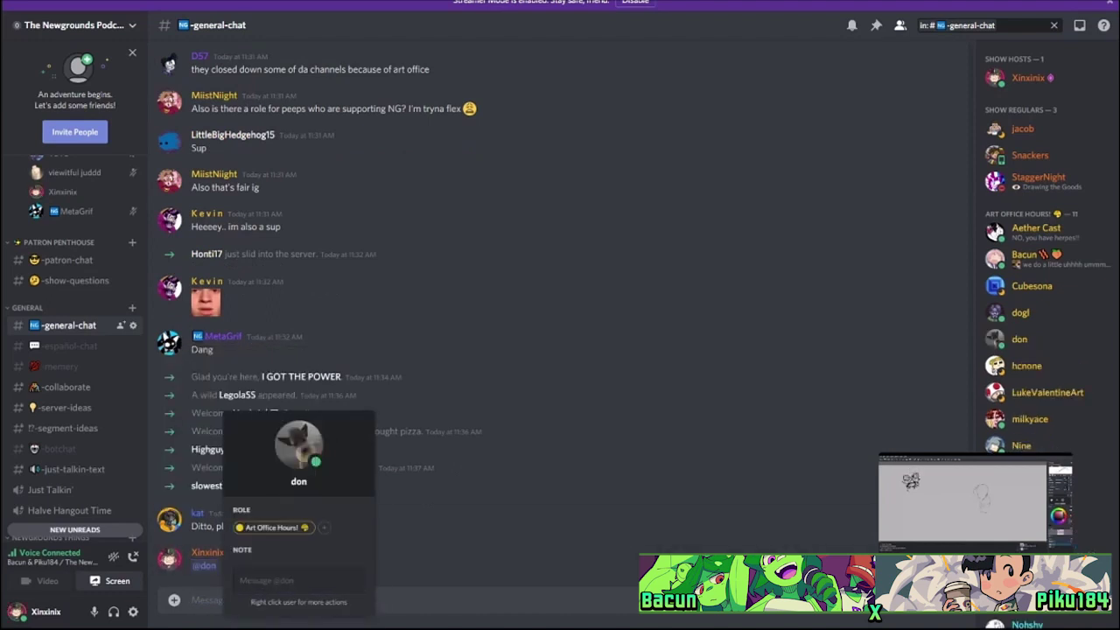
# Return to Piku's enlarged stream and look through the Bacun & Piku184 voice participants down to the General channels.
pyautogui.click(963, 504)
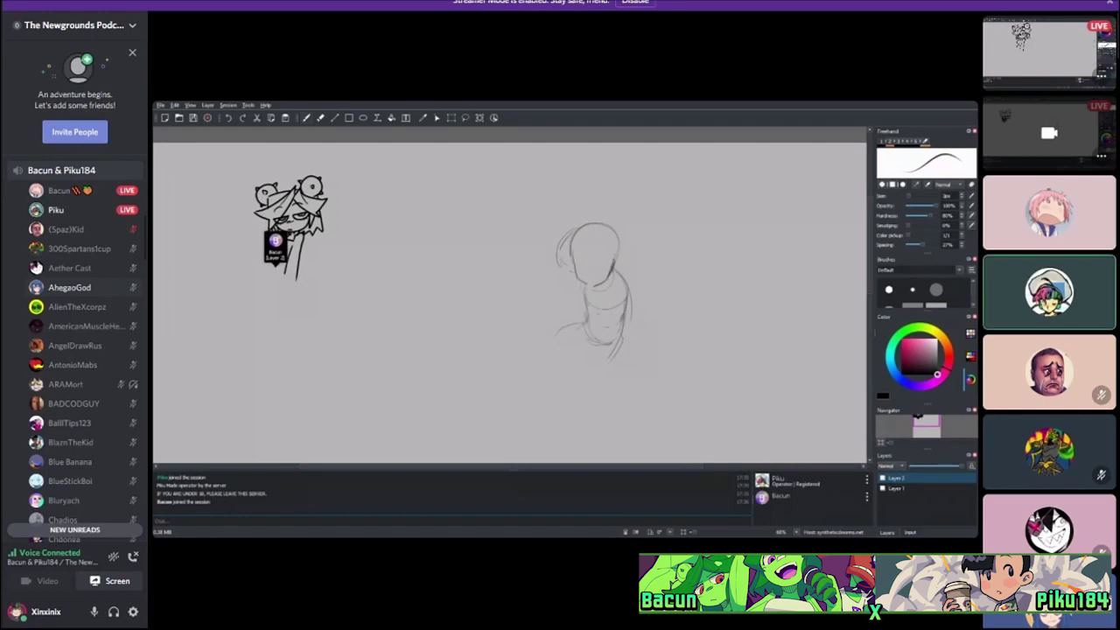
pyautogui.scroll(3, 74, 350)
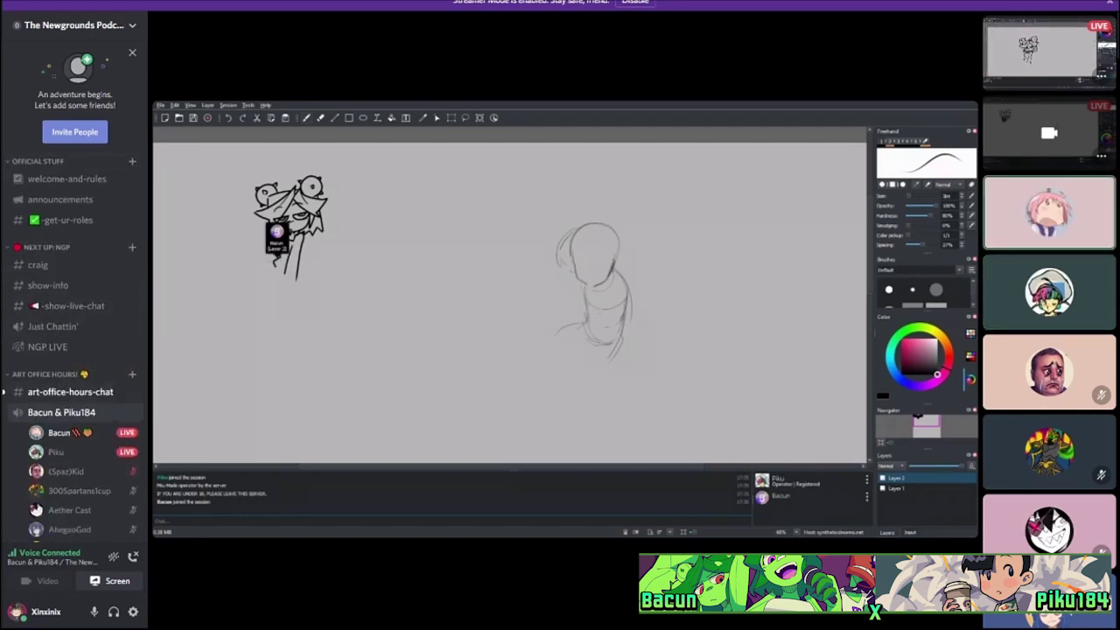
pyautogui.scroll(-10, 74, 351)
pyautogui.scroll(-15, 75, 350)
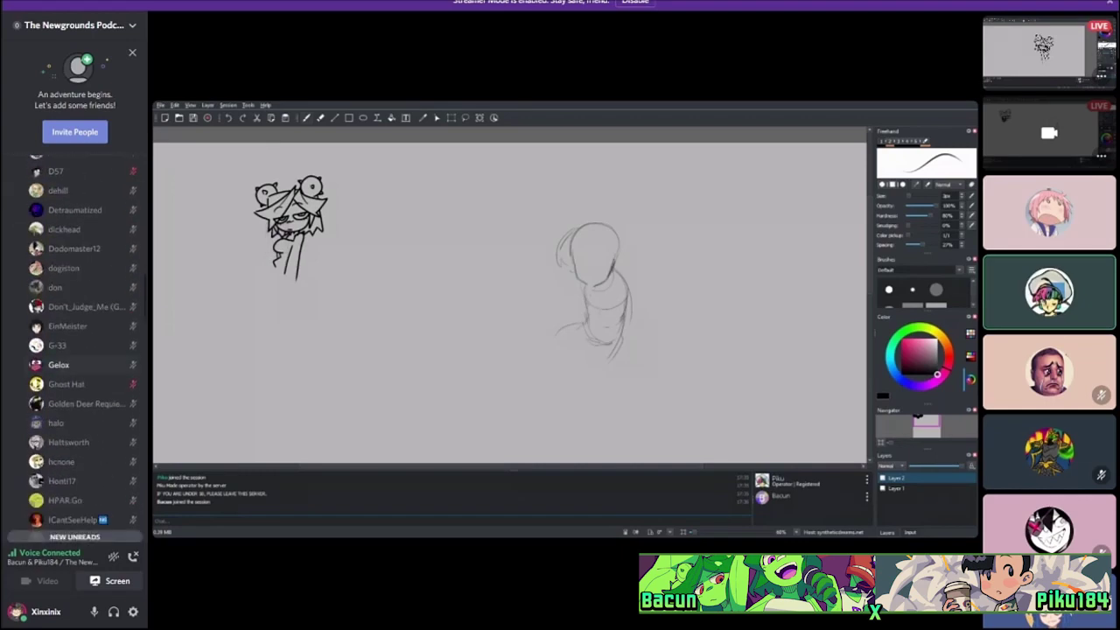
pyautogui.scroll(-3, 74, 350)
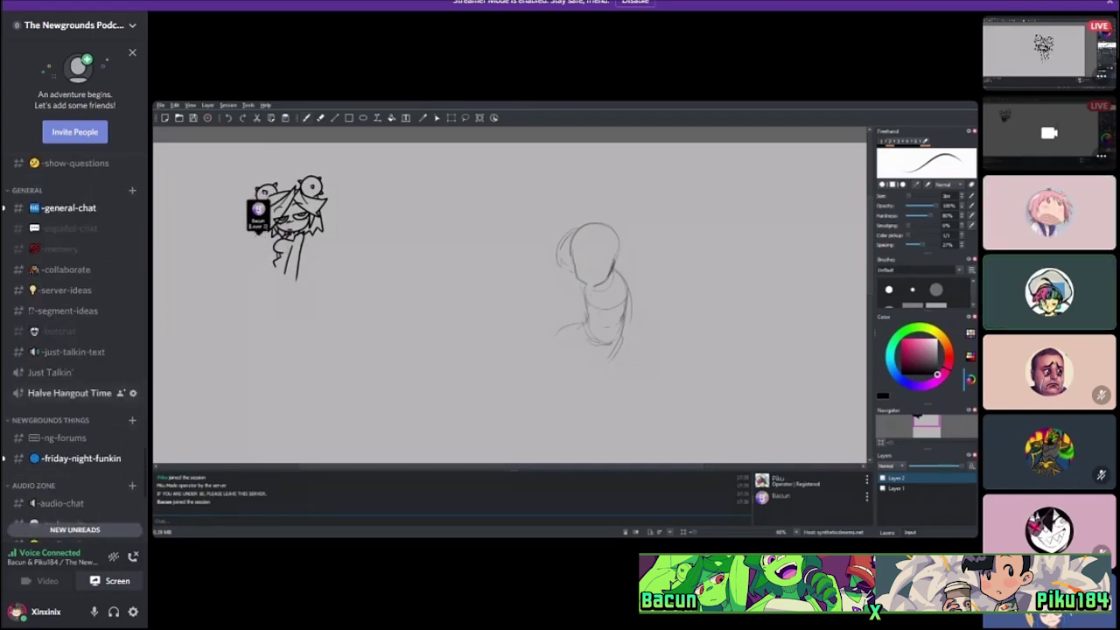
# Reopen general-chat at the guest artist's mention and move the floating stream preview up over the top of the member list.
pyautogui.click(69, 328)
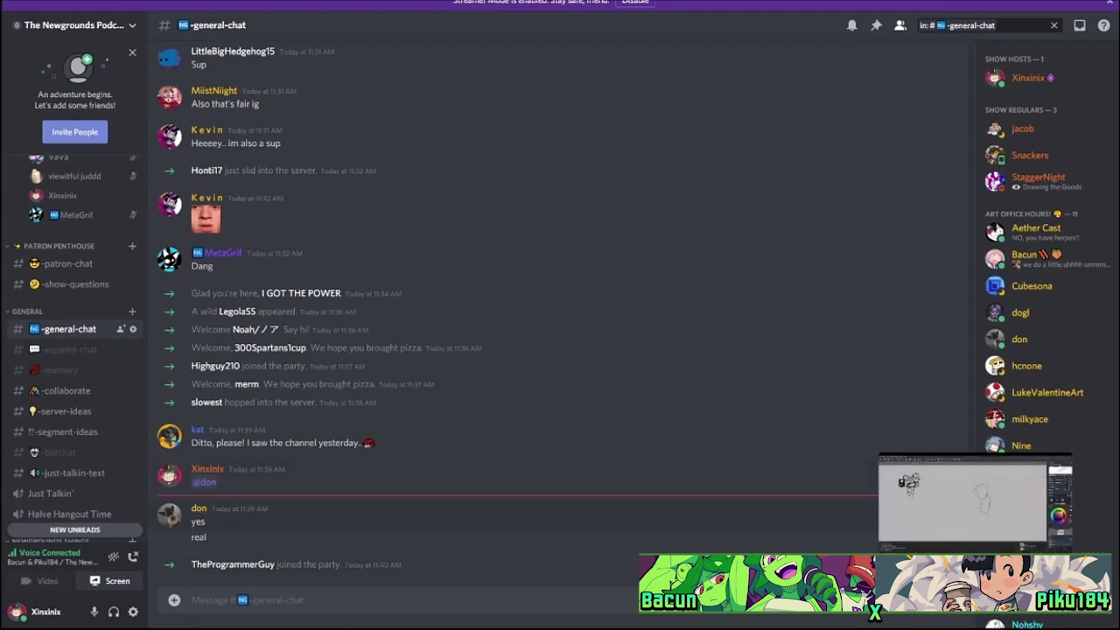
pyautogui.click(204, 483)
pyautogui.click(263, 536)
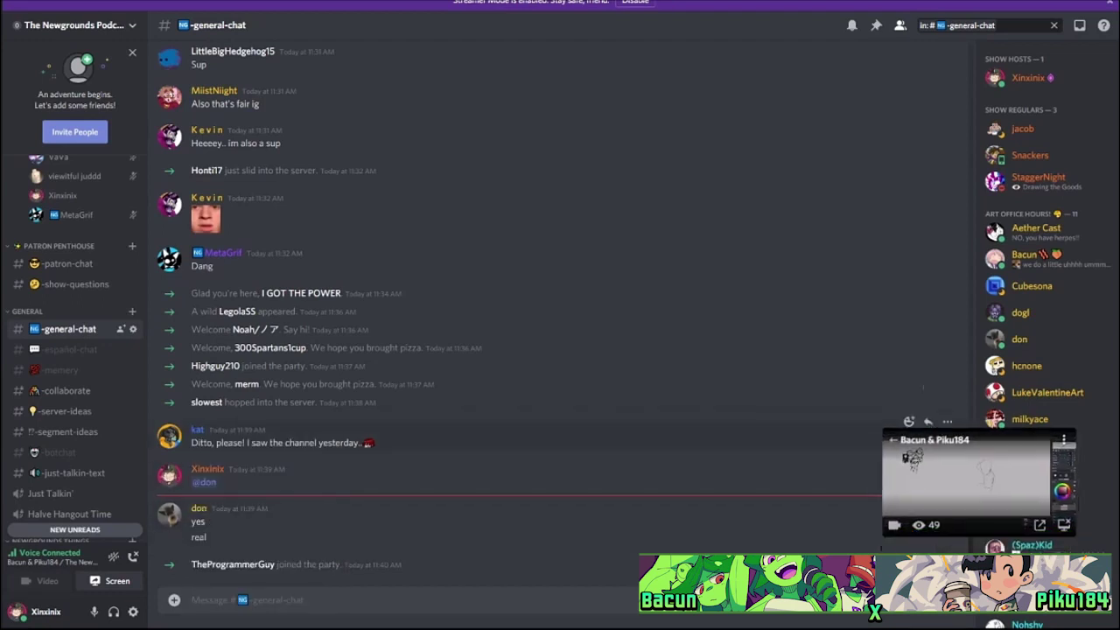
pyautogui.moveTo(962, 494); pyautogui.dragTo(957, 53)
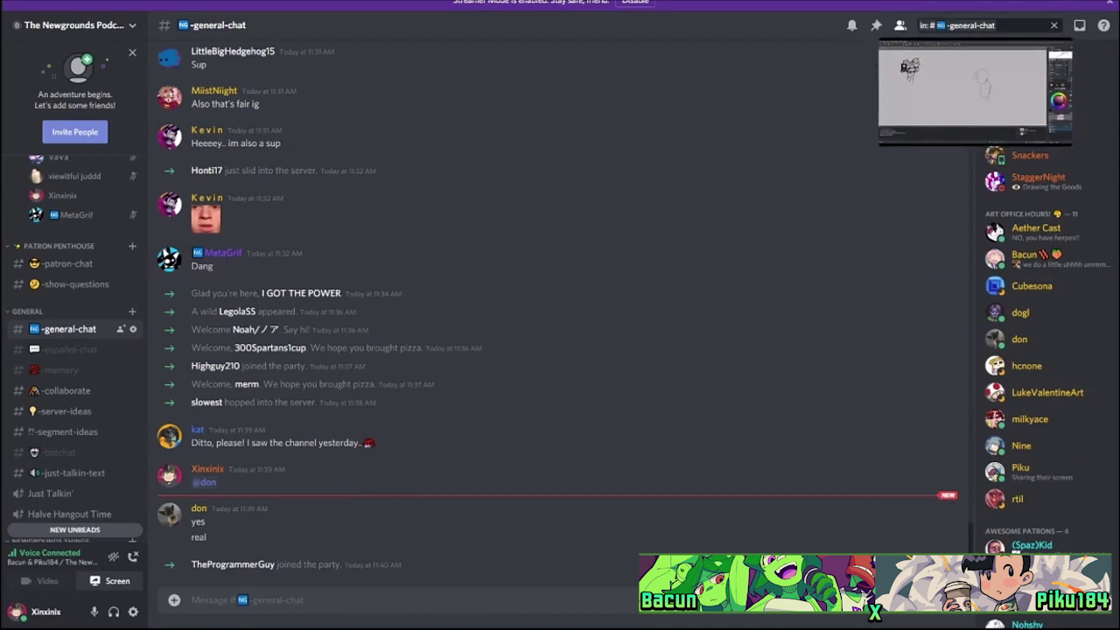
# React to the guest artist's reply with a face emoji and send the message "Just had to find you :h" in general-chat.
pyautogui.click(909, 523)
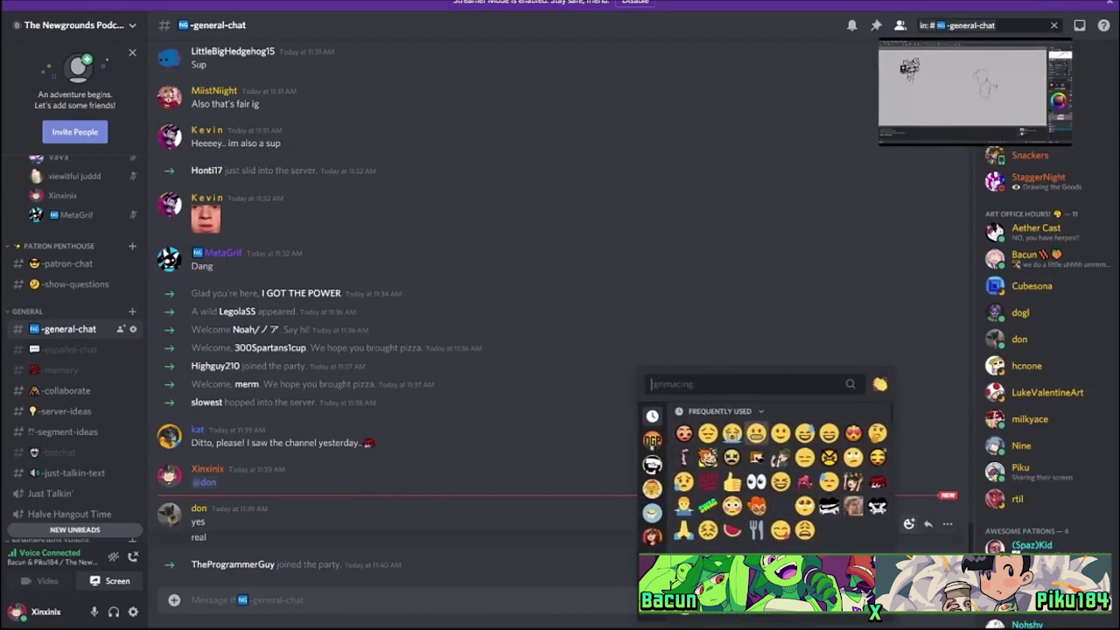
pyautogui.click(805, 481)
pyautogui.scroll(6, 75, 350)
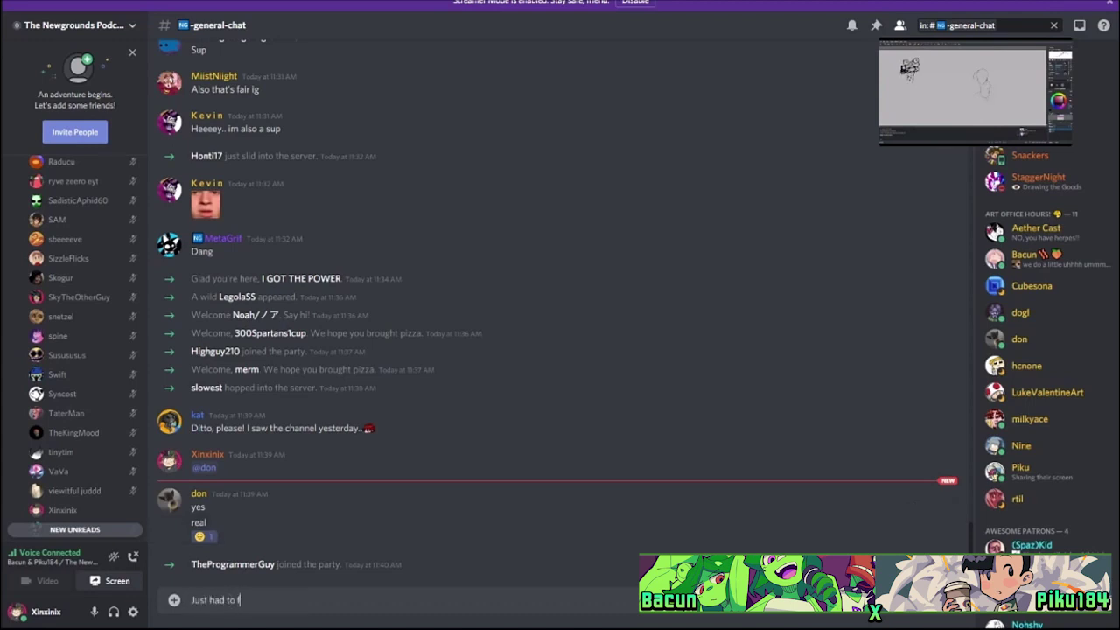
pyautogui.press('Return')
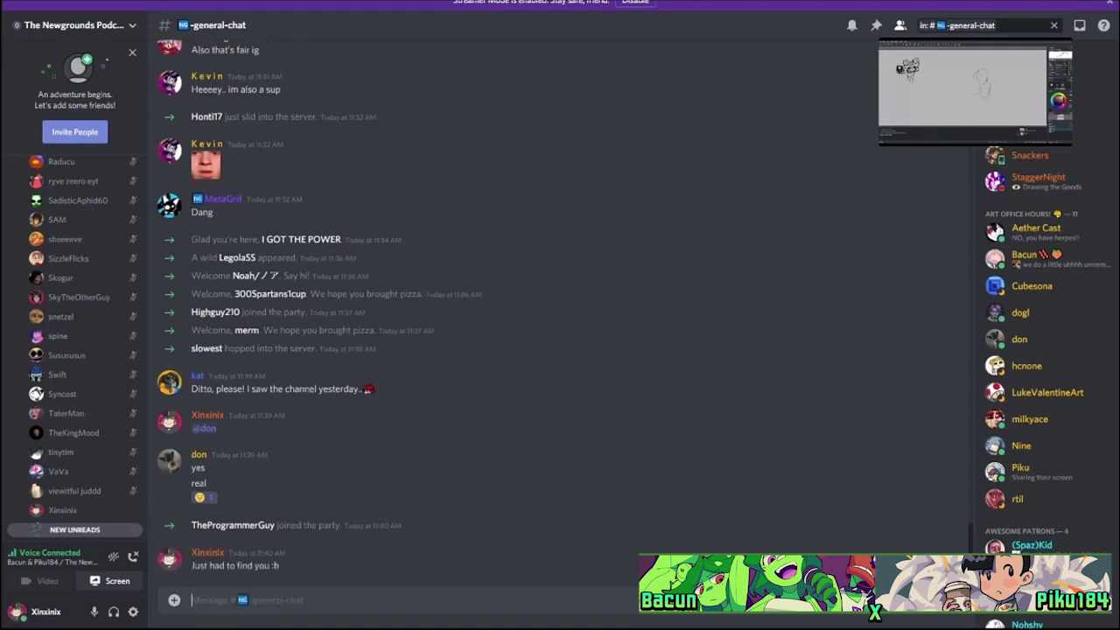
# Check the new messages in art-office-hours-chat from around 11:38 AM and return to Piku's enlarged stream.
pyautogui.scroll(10, 75, 374)
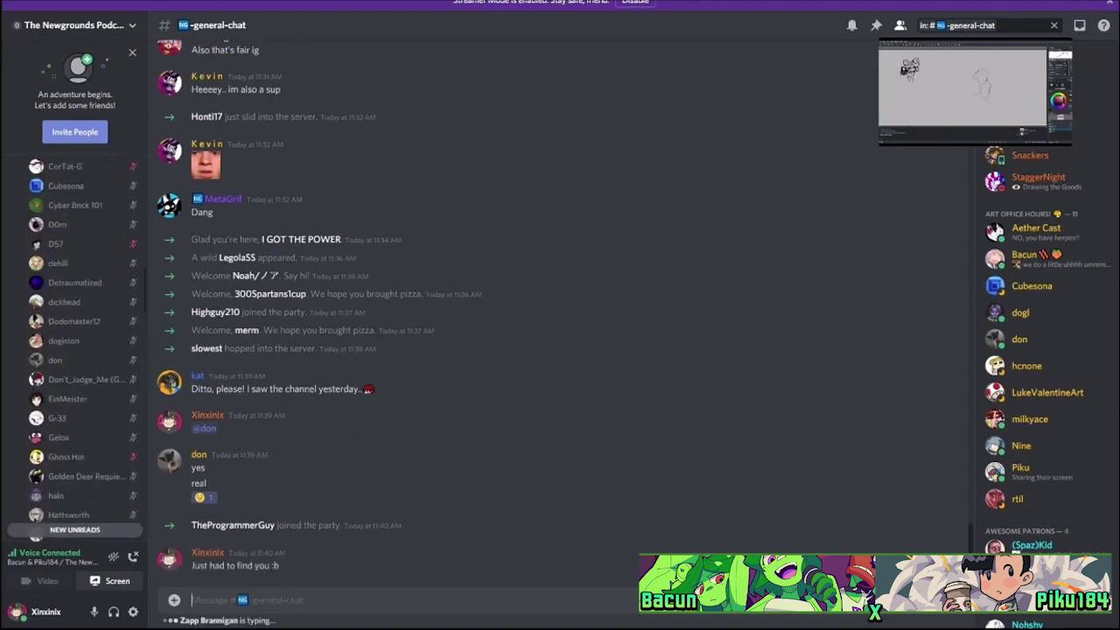
pyautogui.scroll(10, 75, 374)
pyautogui.click(71, 323)
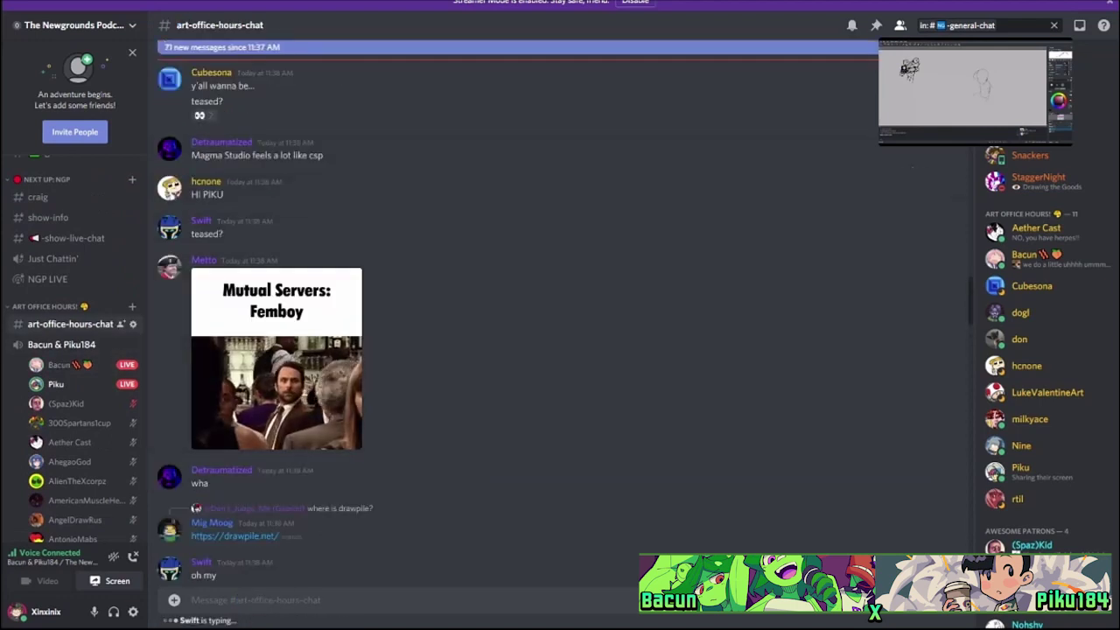
pyautogui.click(963, 87)
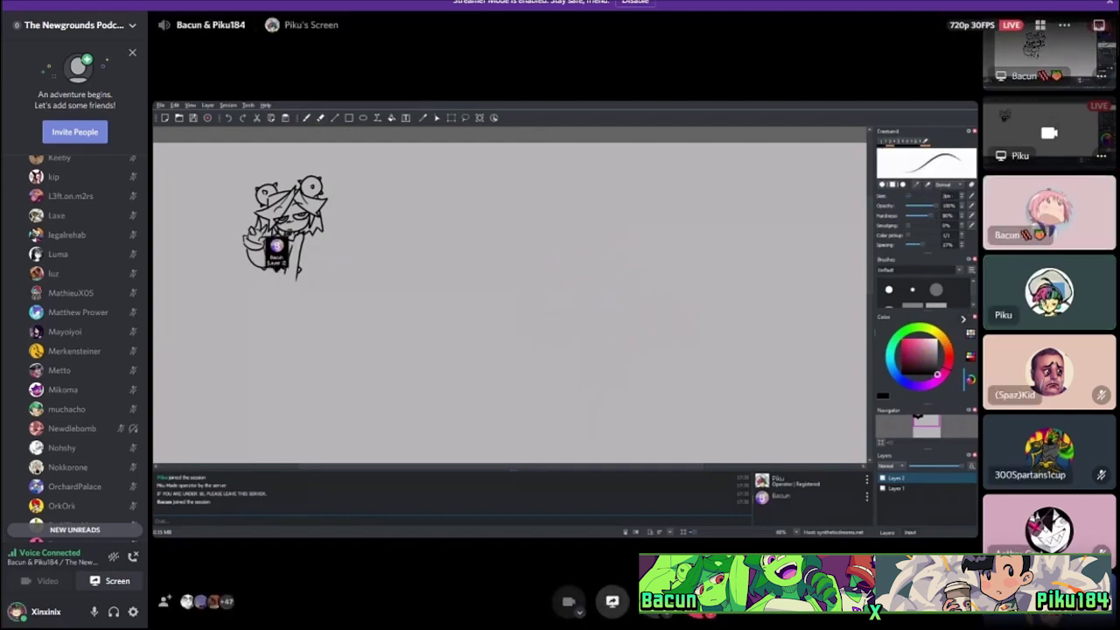
# Reopen art-office-hours-chat and read from the 11:39 AM messages down to the newest ones.
pyautogui.scroll(10, 75, 341)
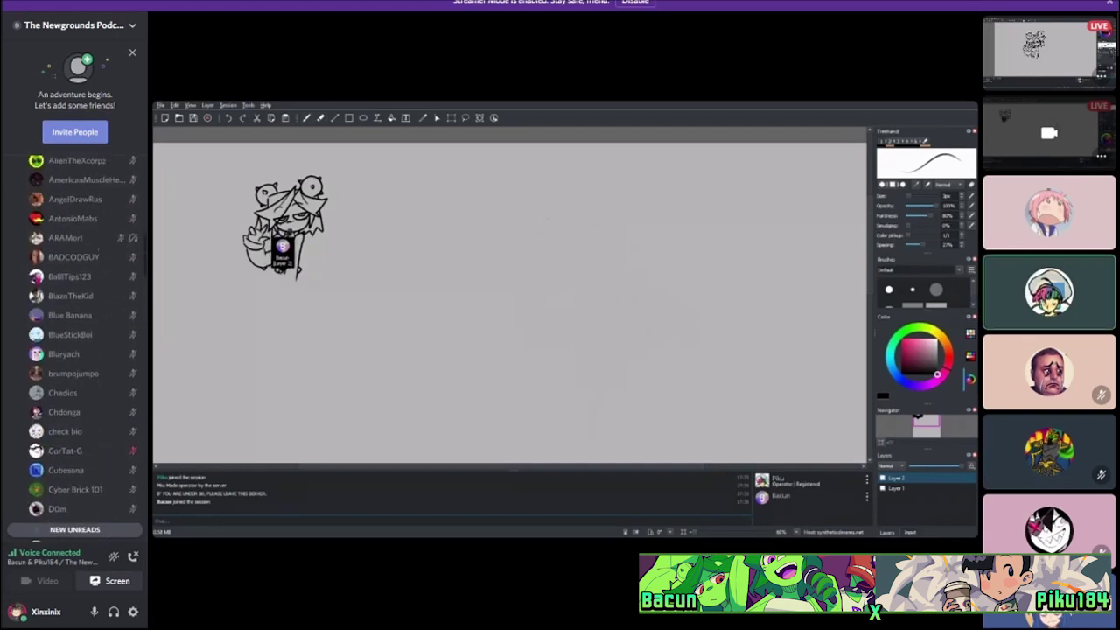
pyautogui.scroll(-1, 74, 306)
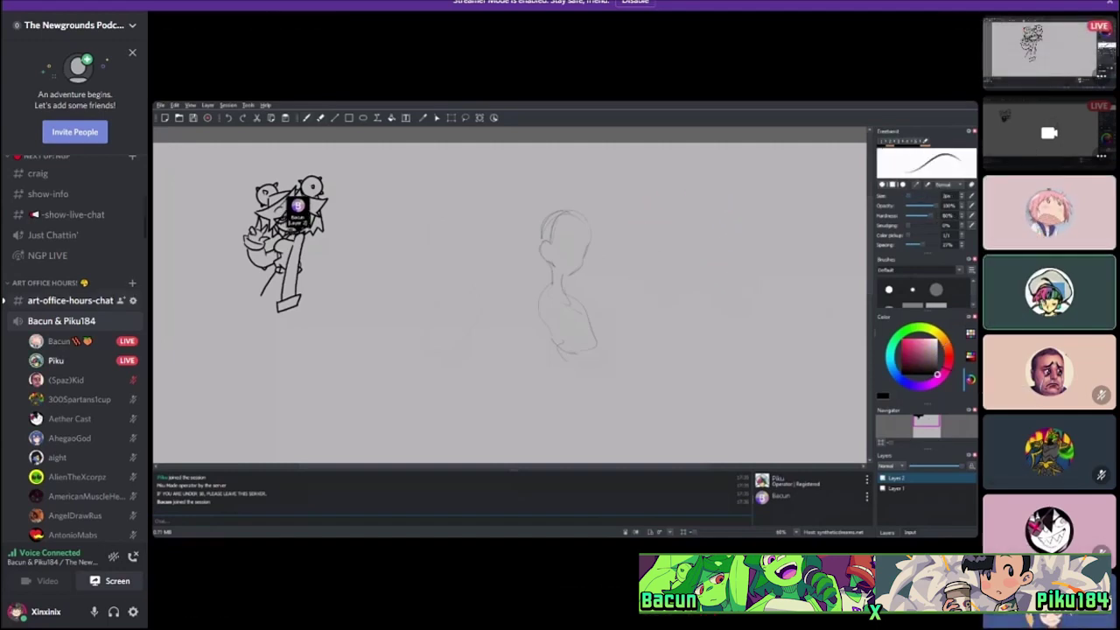
pyautogui.click(70, 301)
pyautogui.scroll(-15, 560, 332)
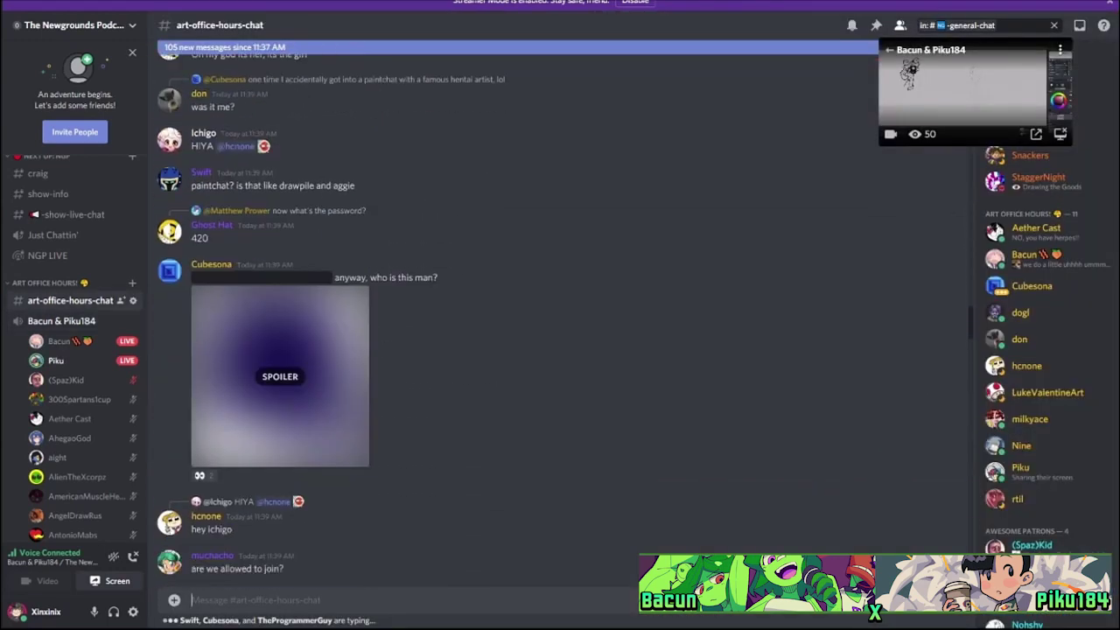
pyautogui.scroll(-15, 560, 332)
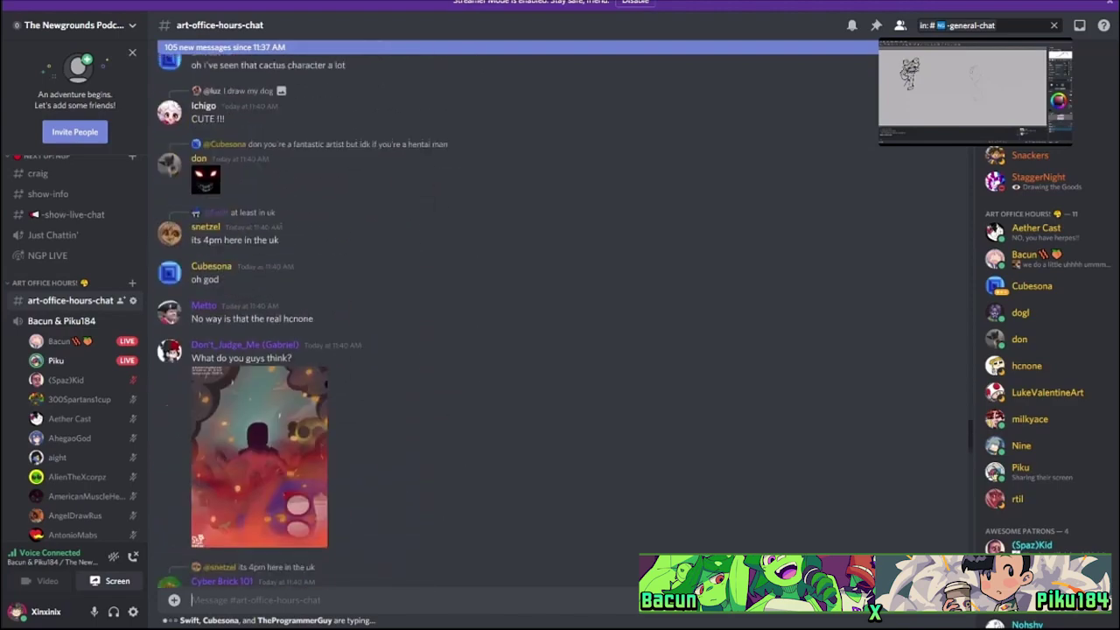
pyautogui.scroll(-15, 560, 332)
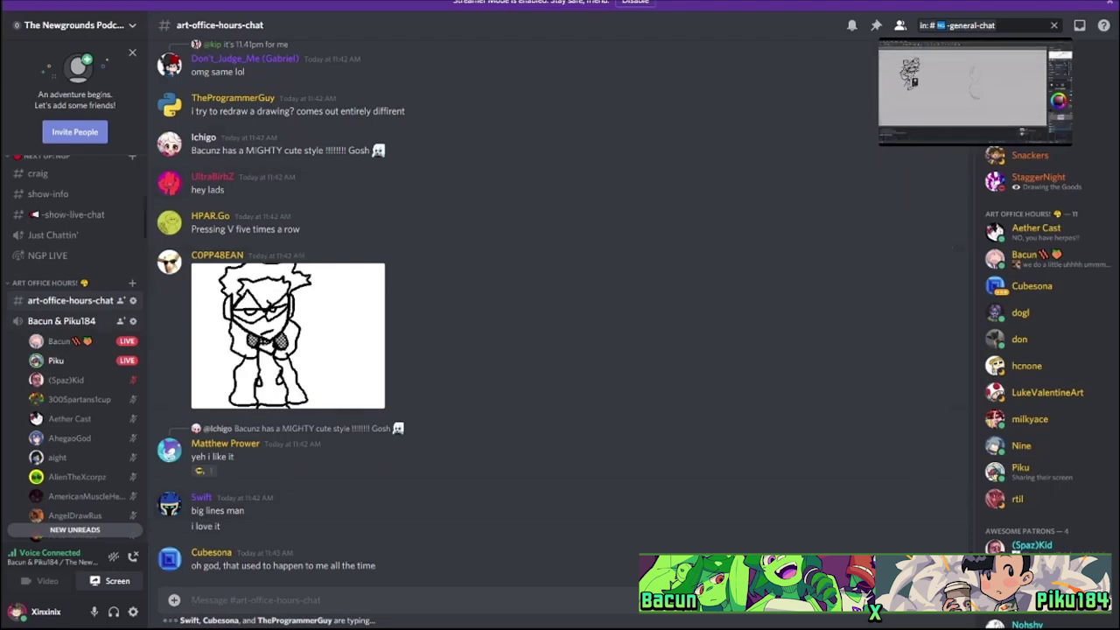
pyautogui.moveTo(62, 340)
pyautogui.scroll(-3, 70, 351)
pyautogui.scroll(-10, 78, 350)
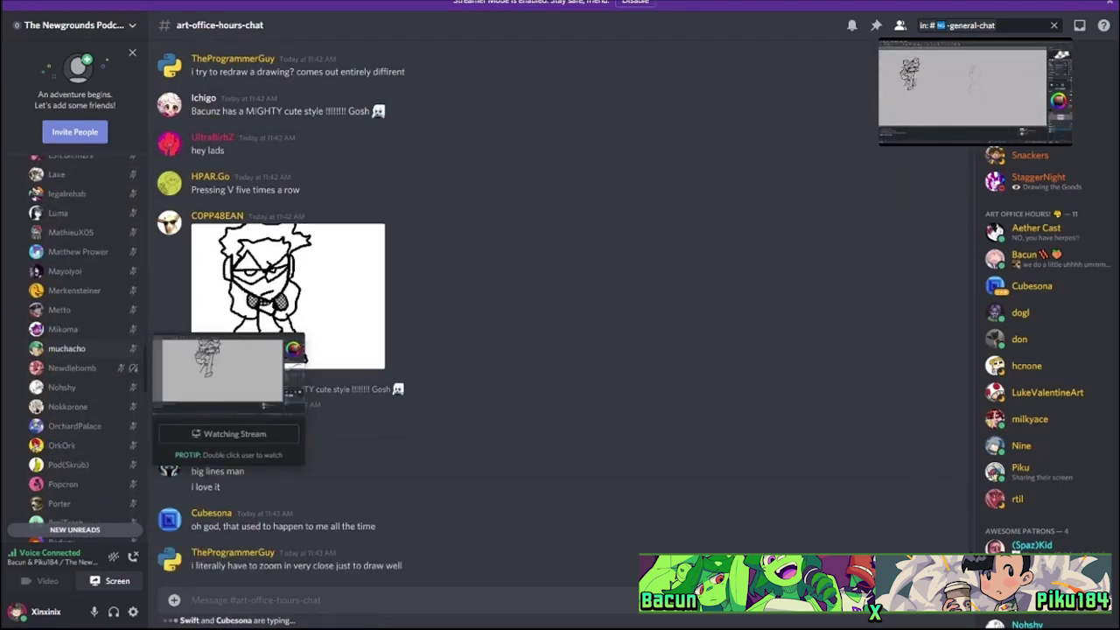
pyautogui.scroll(-5, 74, 350)
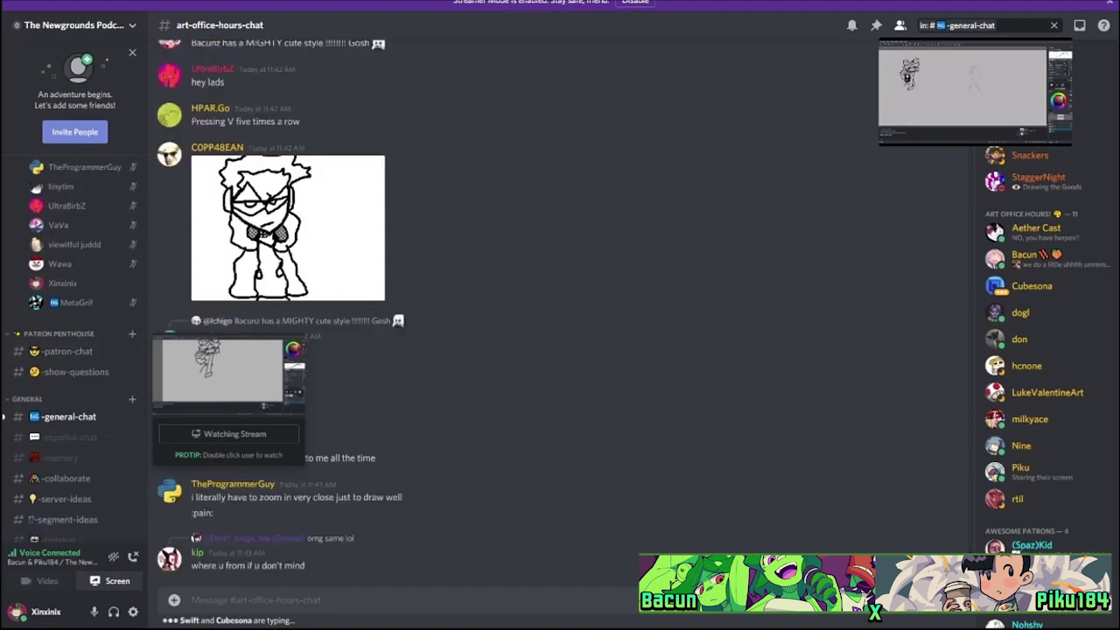
pyautogui.click(963, 88)
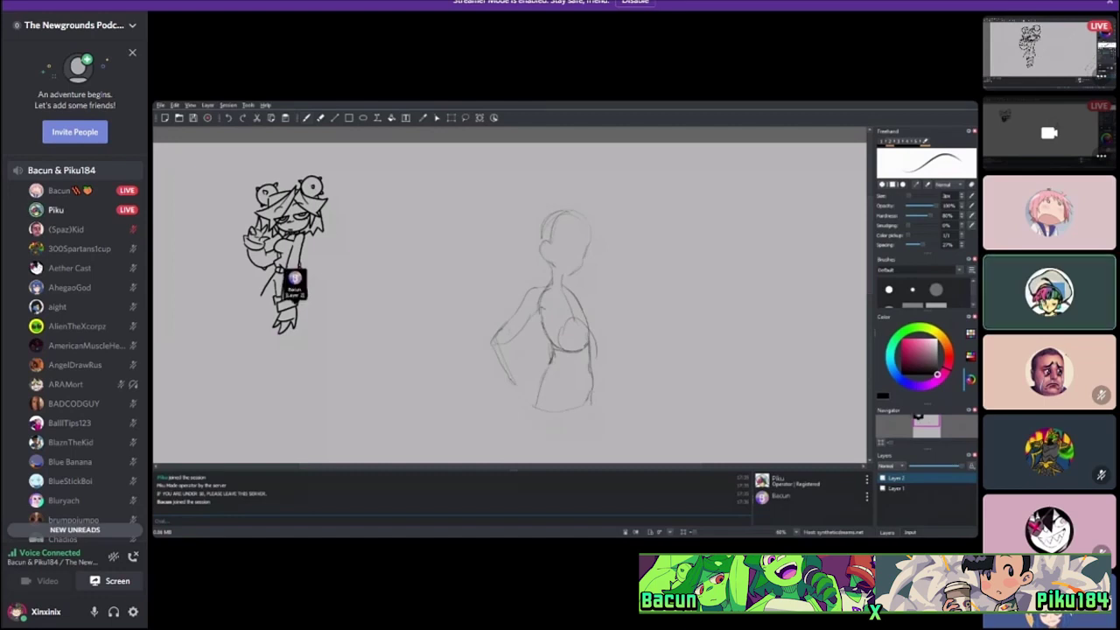
pyautogui.moveTo(509, 343)
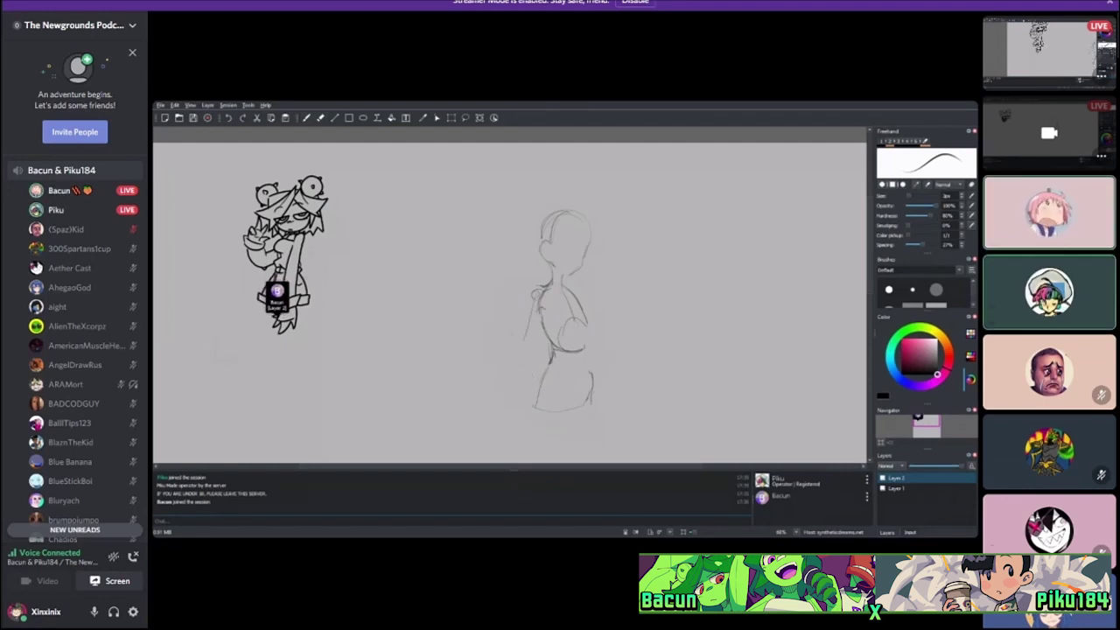
# Read the latest art-office-hours-chat messages from around 11:44 AM and go back to the enlarged stream.
pyautogui.scroll(1, 74, 350)
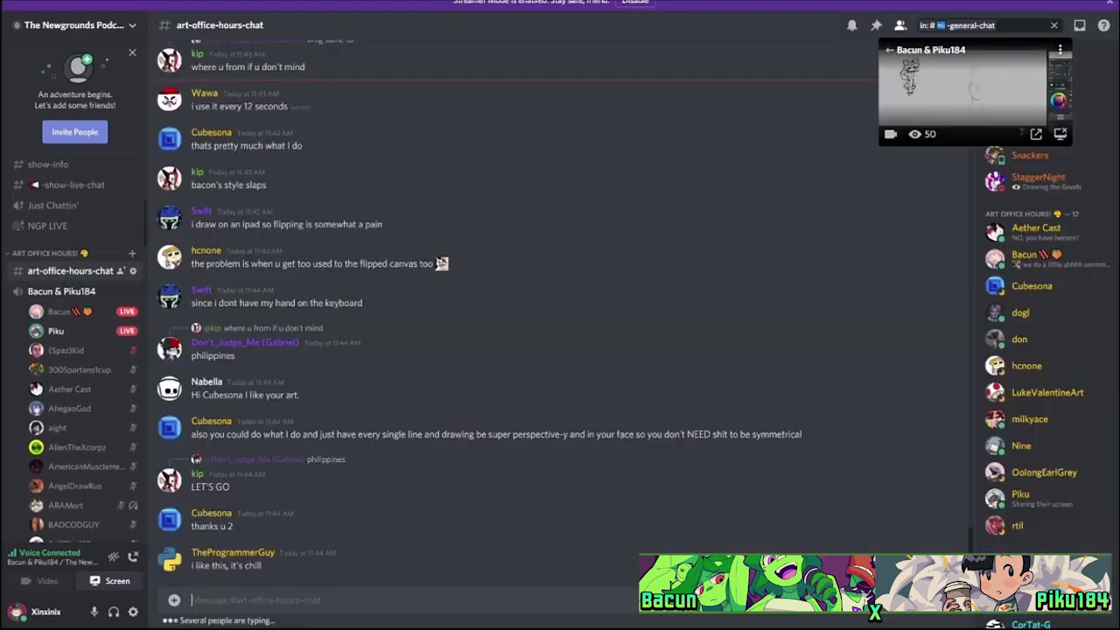
pyautogui.click(70, 210)
pyautogui.scroll(1, 74, 350)
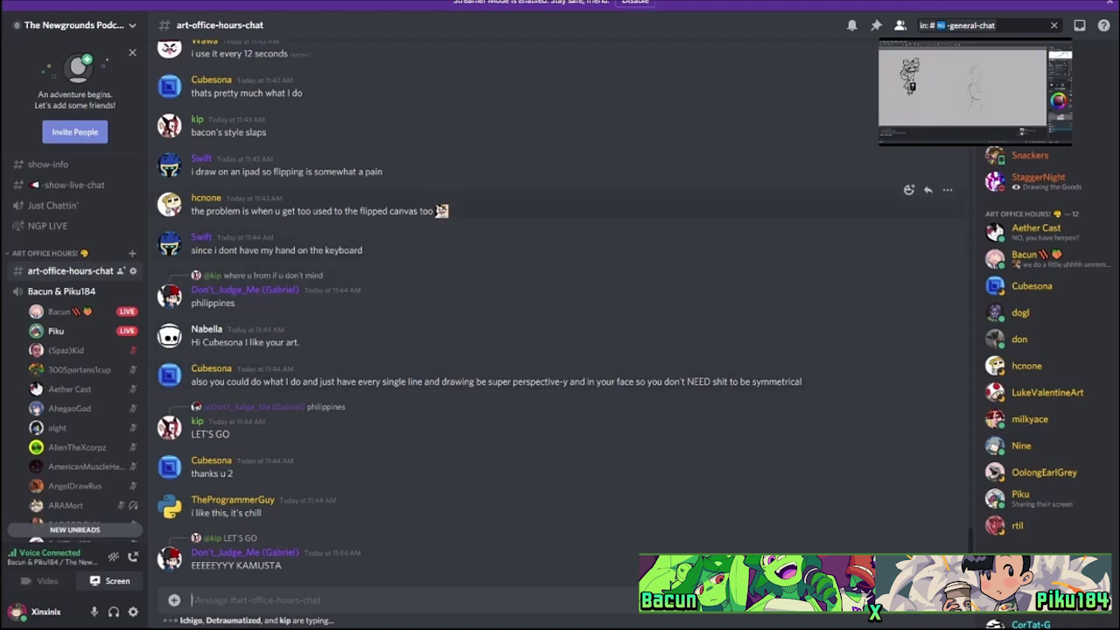
pyautogui.moveTo(1023, 131)
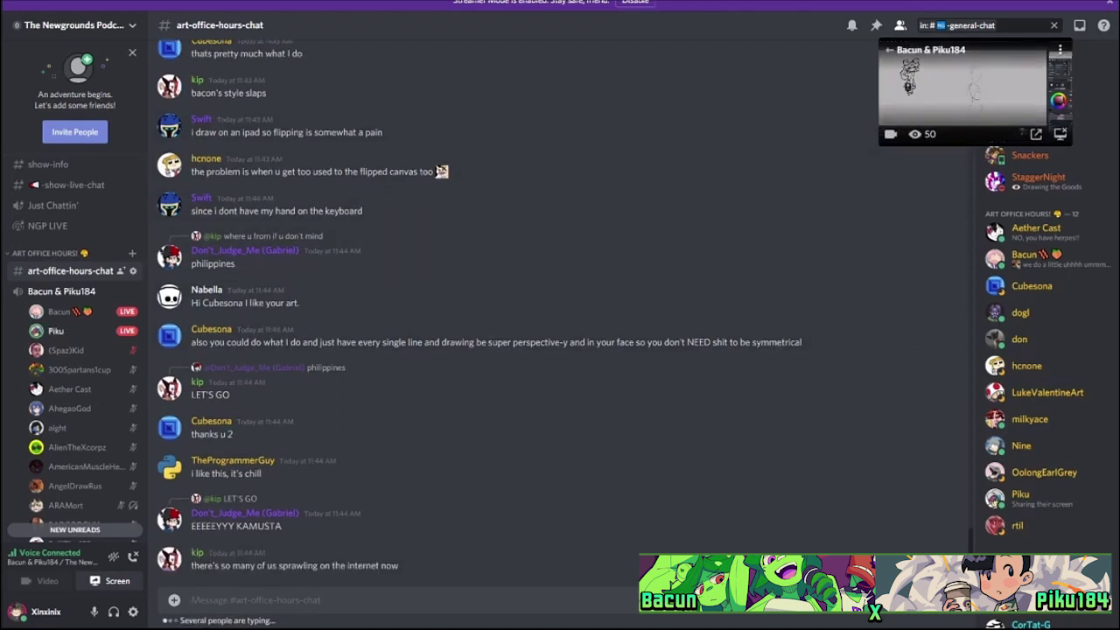
pyautogui.click(963, 87)
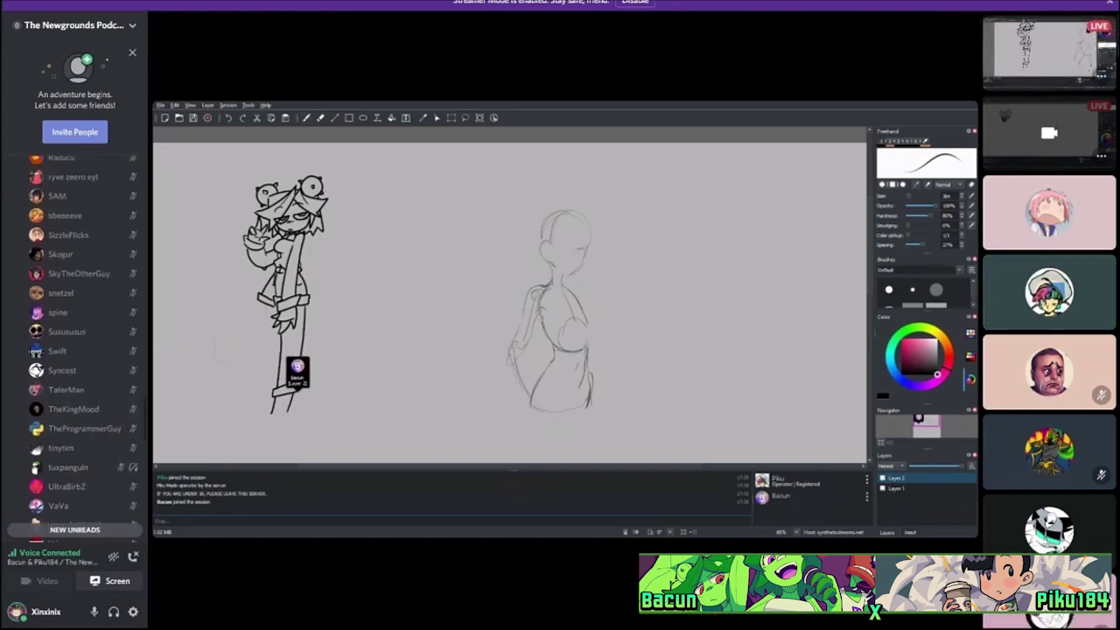
# Check art-office-hours-chat for the messages from around 11:45 AM and resume watching Piku's stream.
pyautogui.scroll(10, 79, 341)
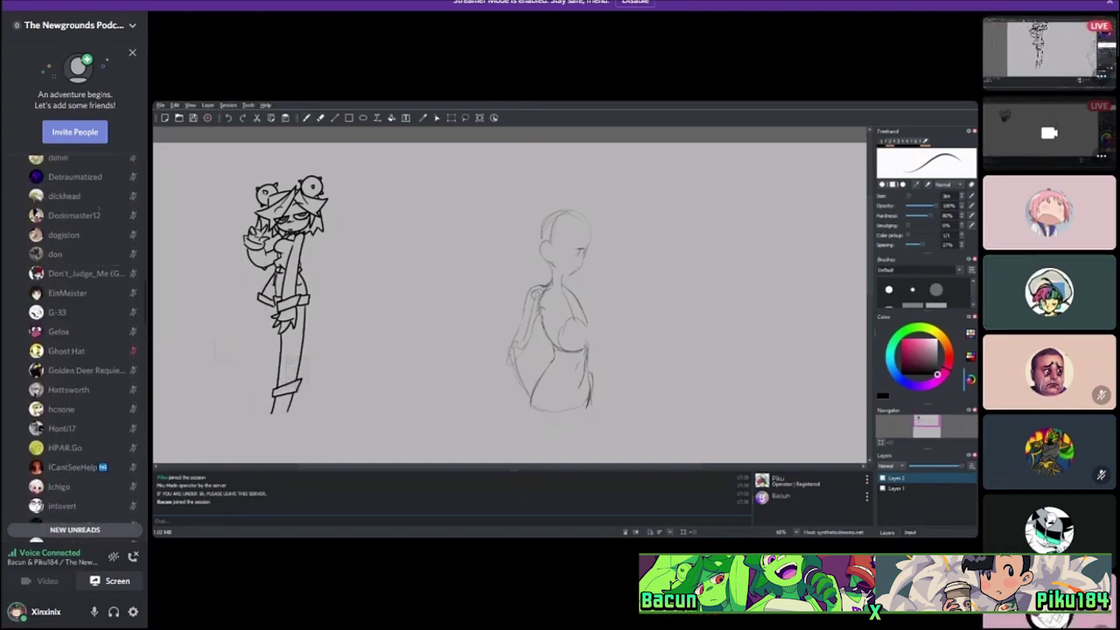
pyautogui.scroll(10, 75, 341)
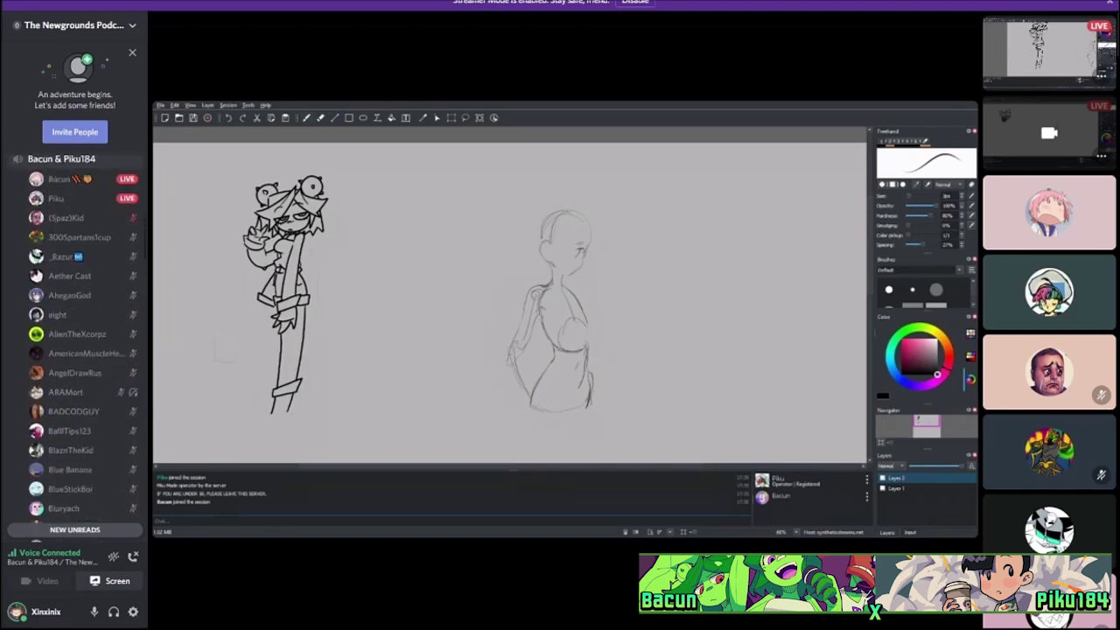
pyautogui.click(70, 357)
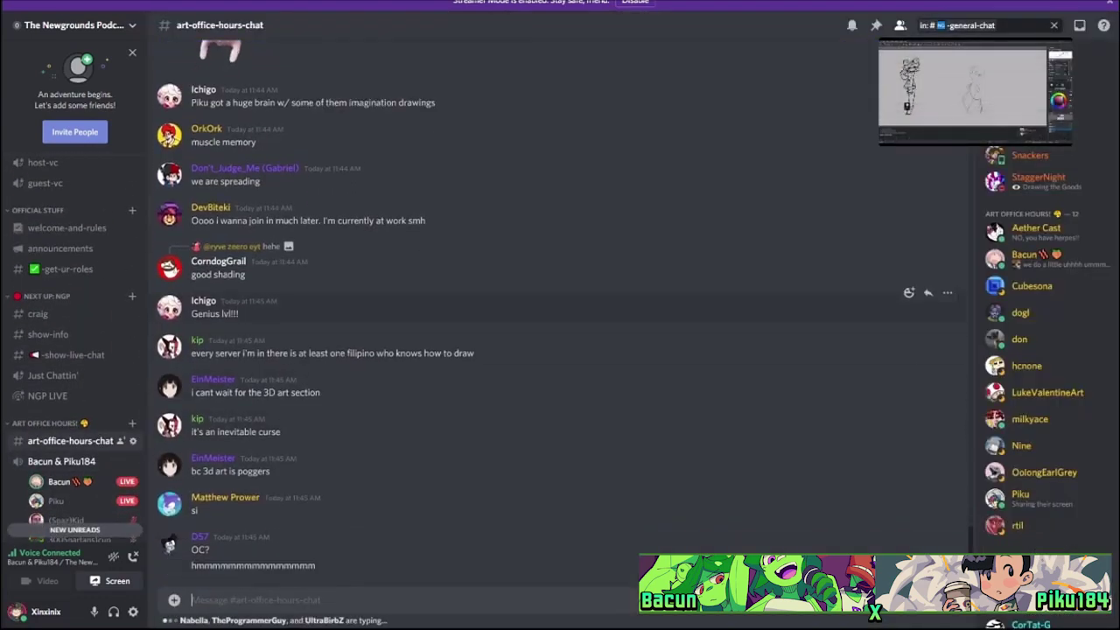
pyautogui.click(963, 88)
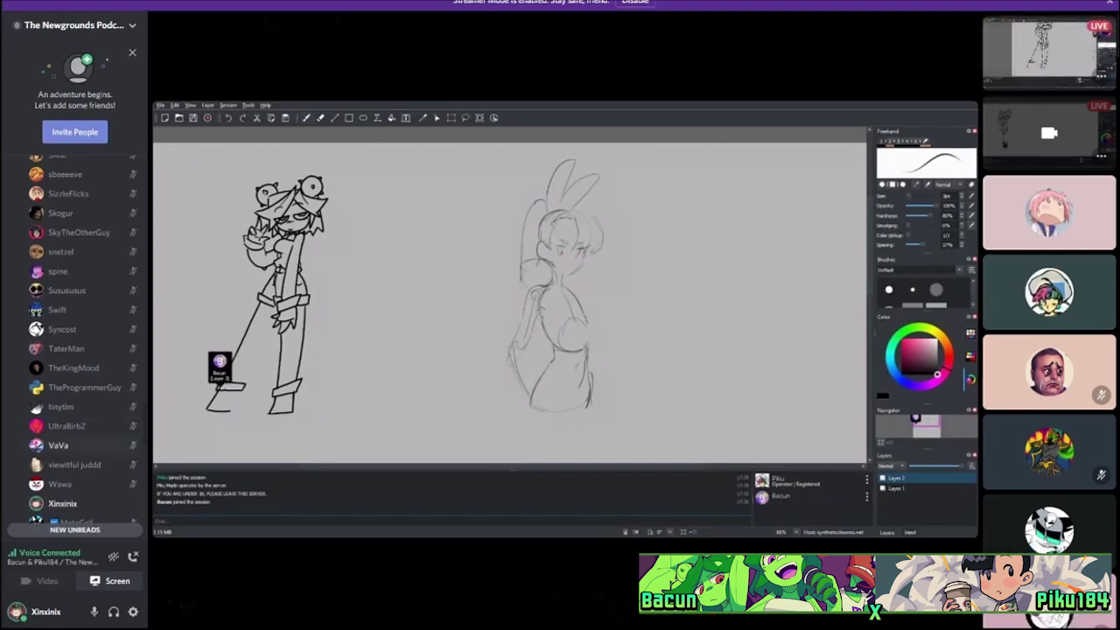
# Read the art-office-hours-chat messages from around 11:46 AM and return to Piku's enlarged stream.
pyautogui.scroll(3, 74, 333)
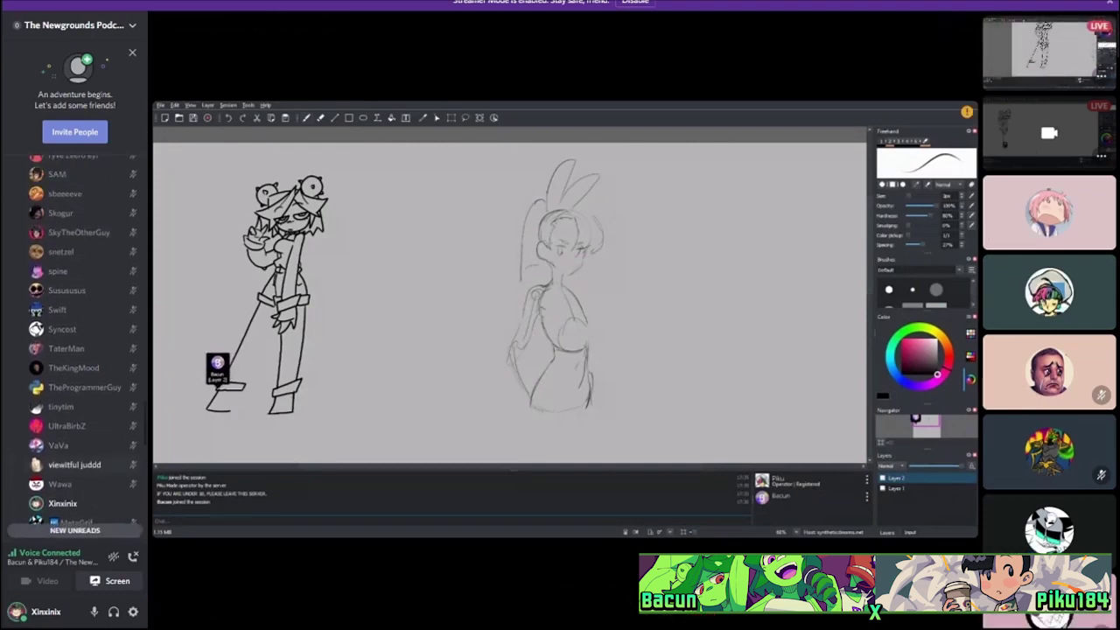
pyautogui.scroll(5, 75, 341)
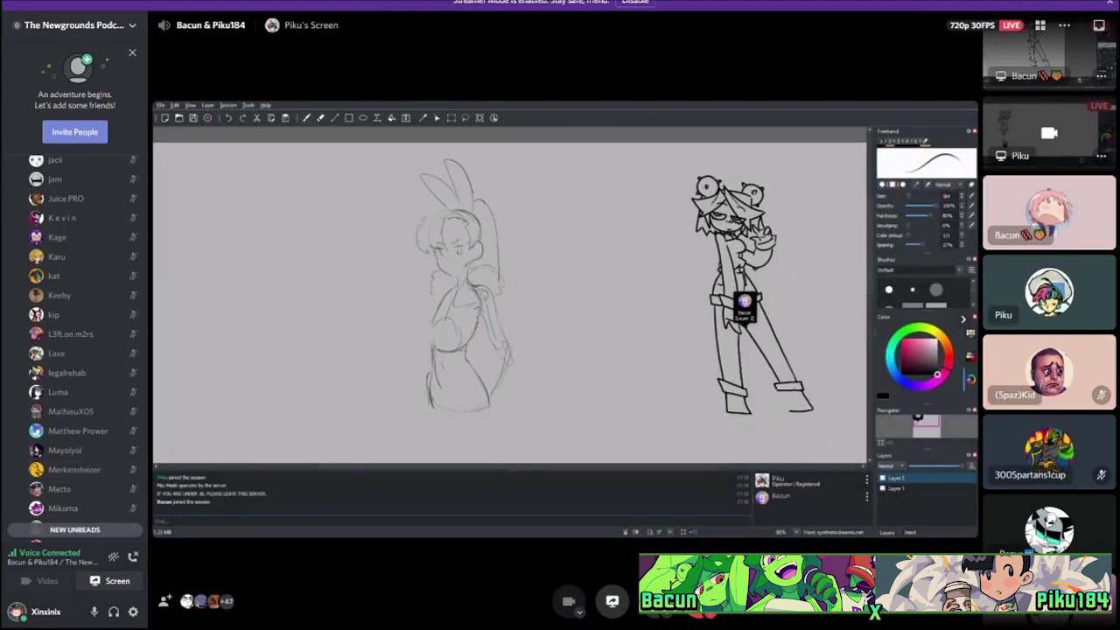
pyautogui.scroll(5, 74, 341)
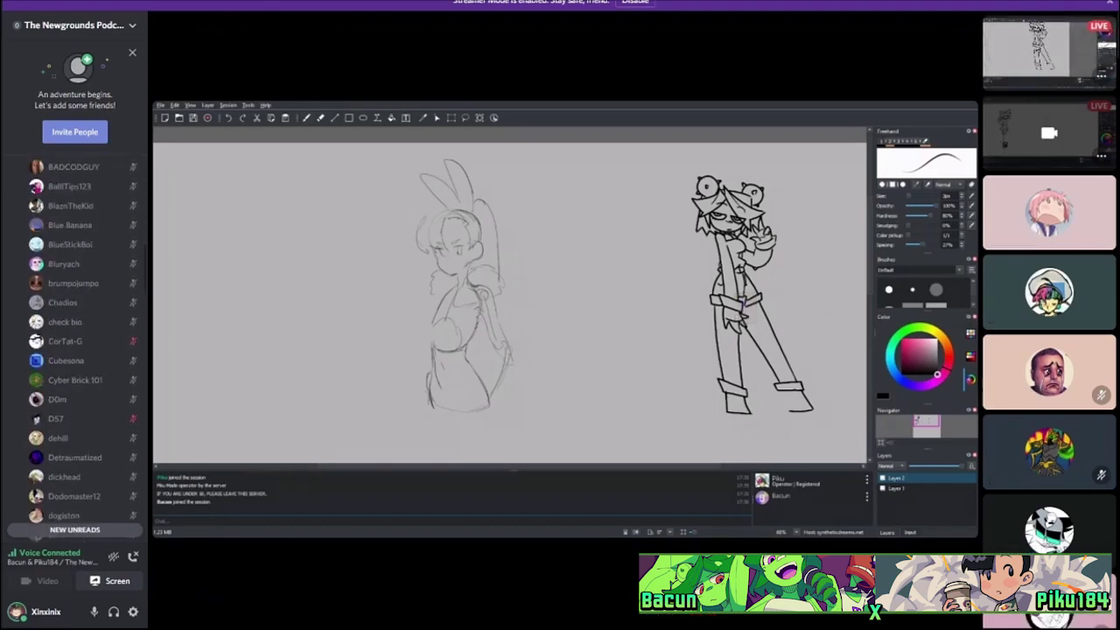
pyautogui.scroll(10, 74, 341)
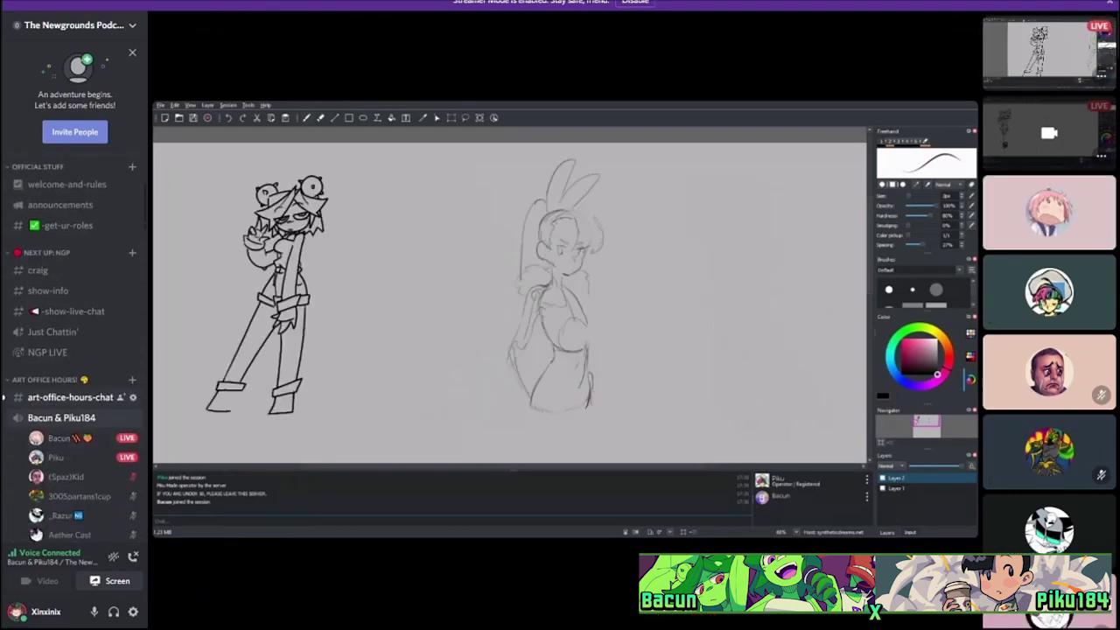
pyautogui.click(70, 397)
pyautogui.scroll(-10, 437, 332)
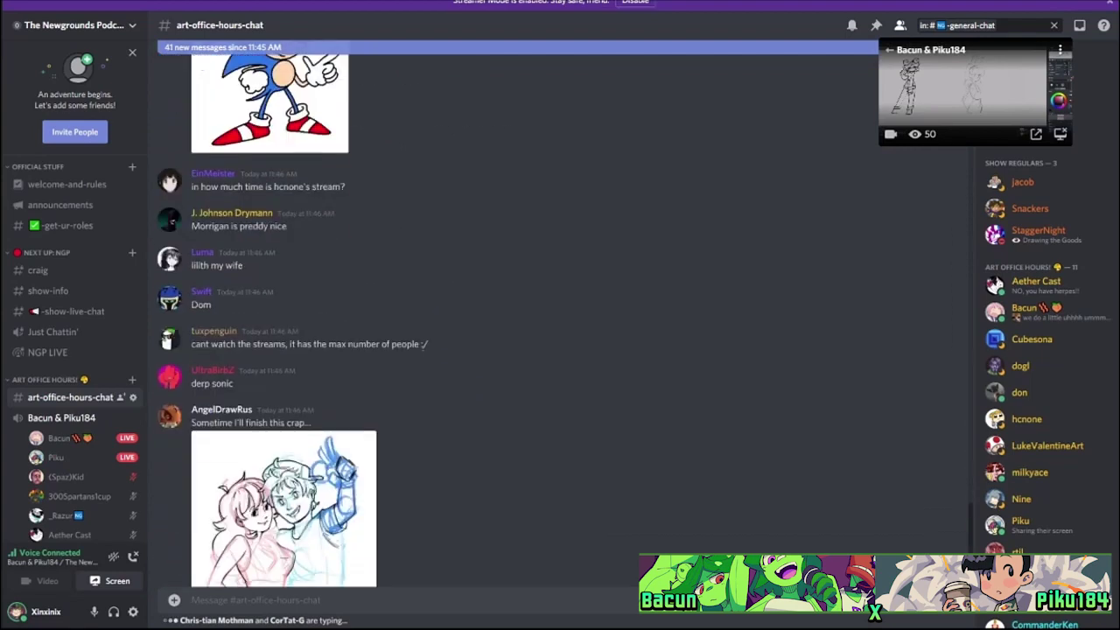
pyautogui.scroll(-3, 438, 332)
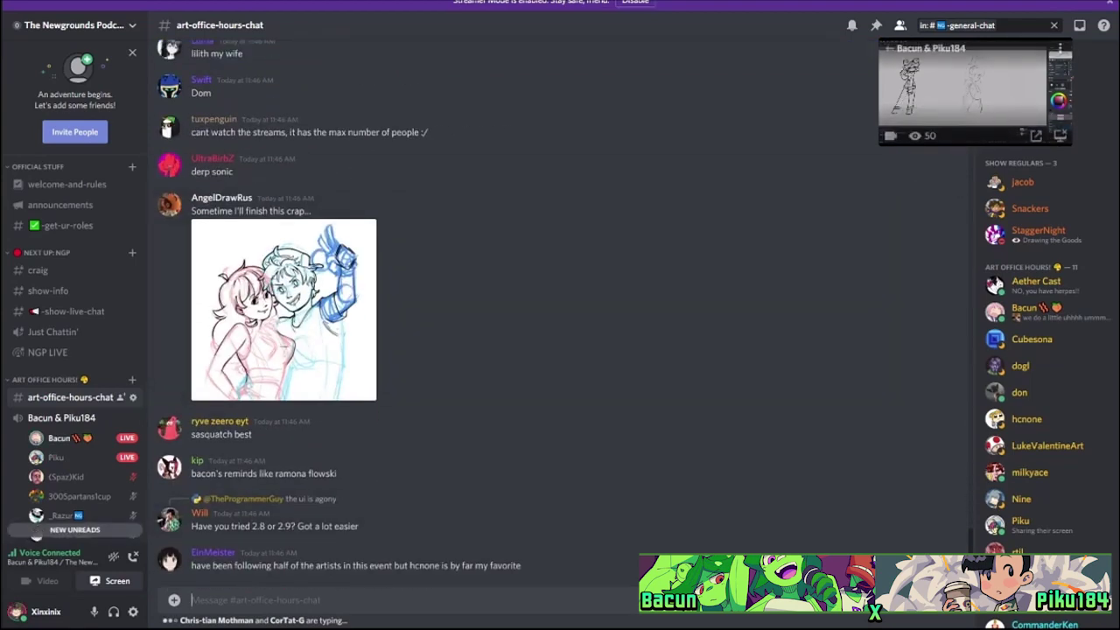
pyautogui.click(963, 88)
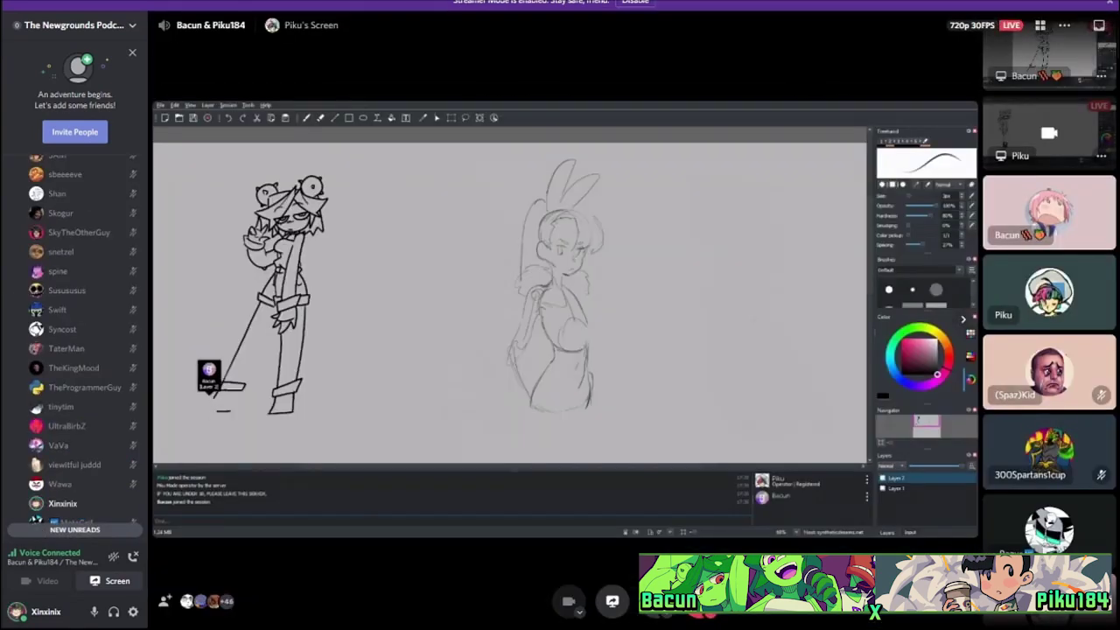
# Look through the voice participants, then check the 11:47 AM messages in art-office-hours-chat and reopen the enlarged stream.
pyautogui.scroll(-3, 74, 333)
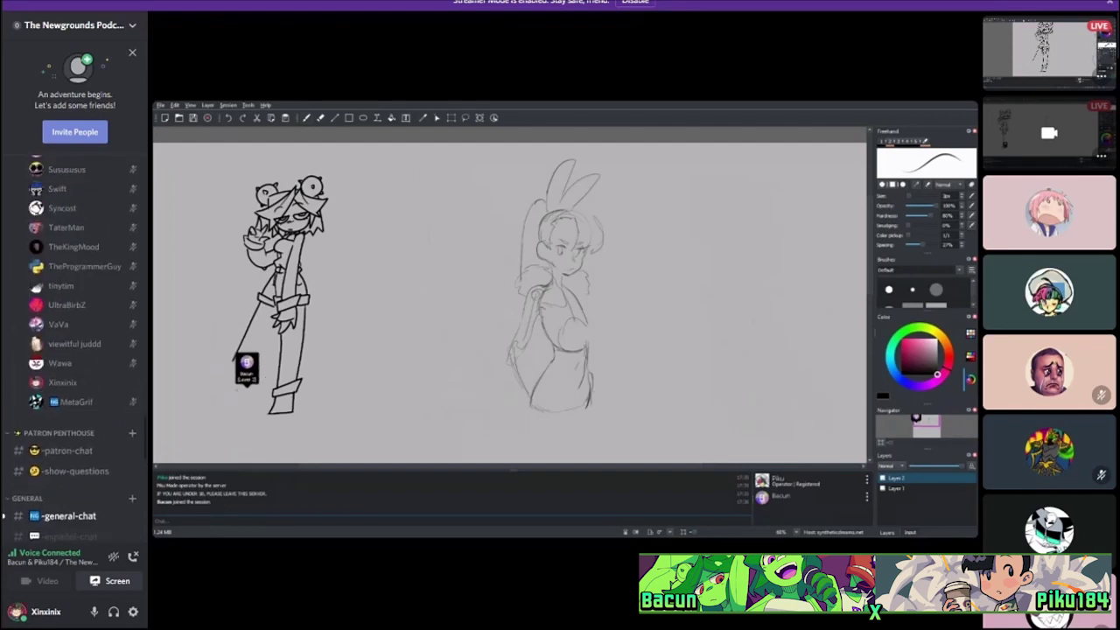
pyautogui.scroll(5, 74, 333)
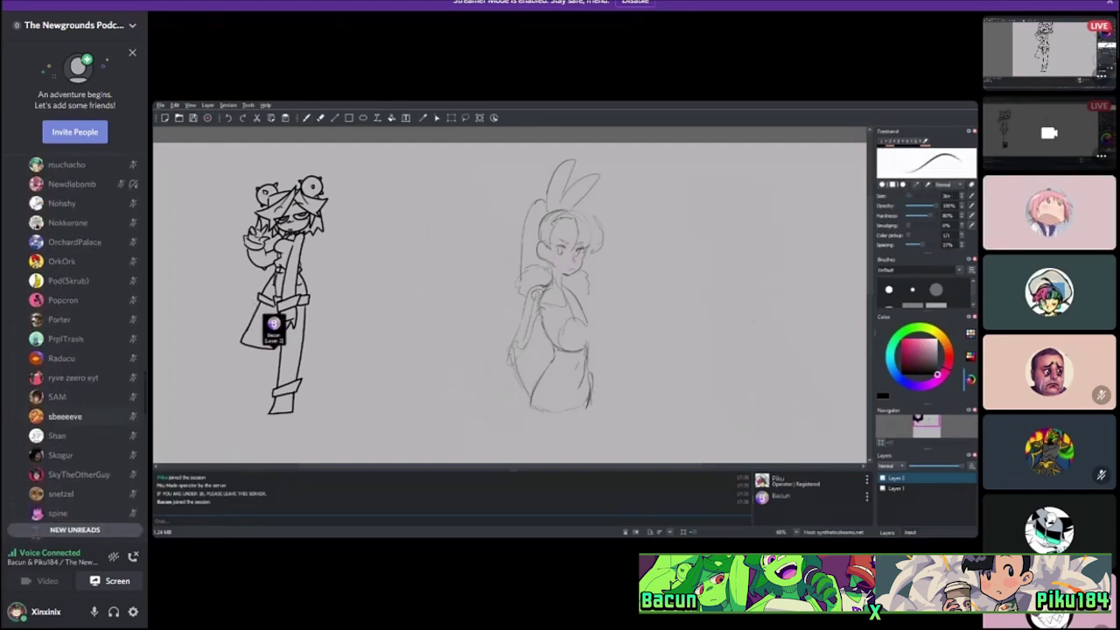
pyautogui.scroll(-1, 79, 416)
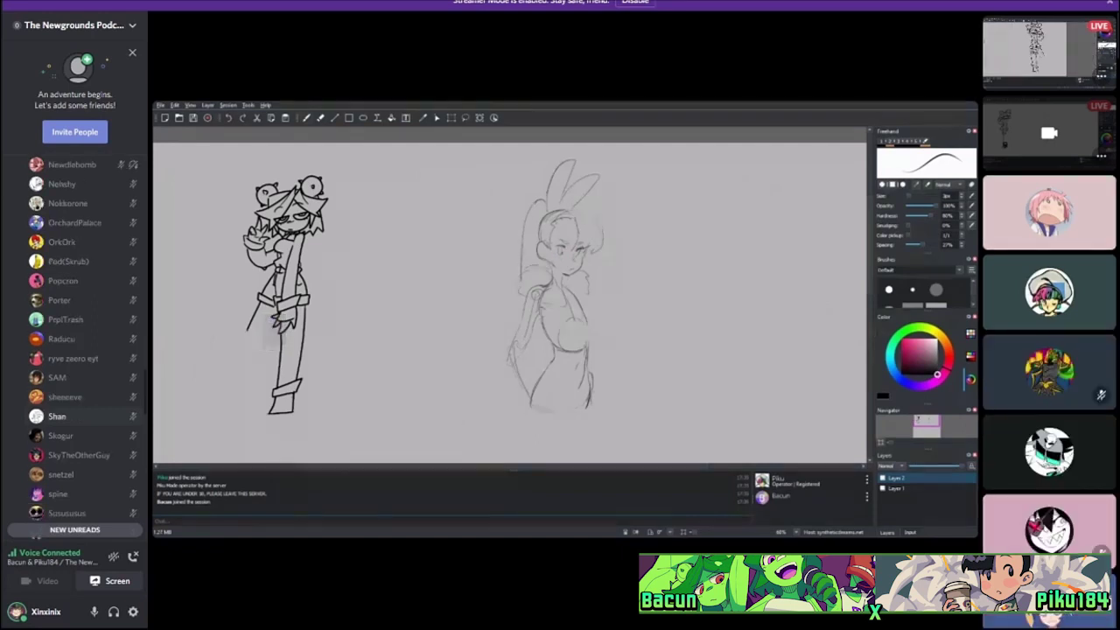
pyautogui.scroll(10, 79, 411)
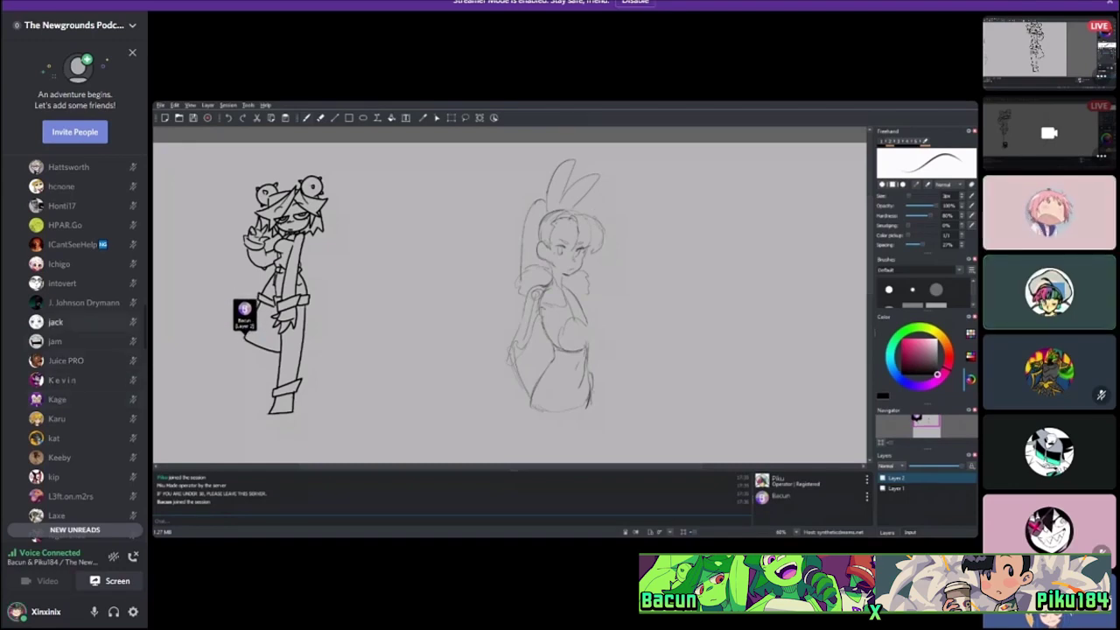
pyautogui.scroll(10, 75, 350)
pyautogui.scroll(-4, 74, 350)
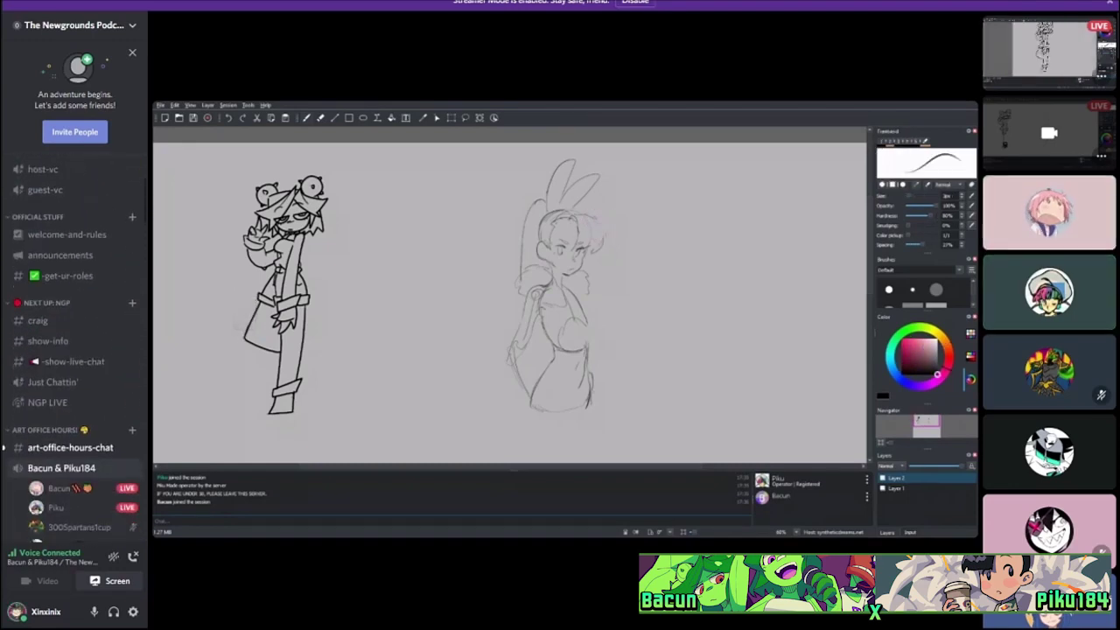
pyautogui.click(70, 398)
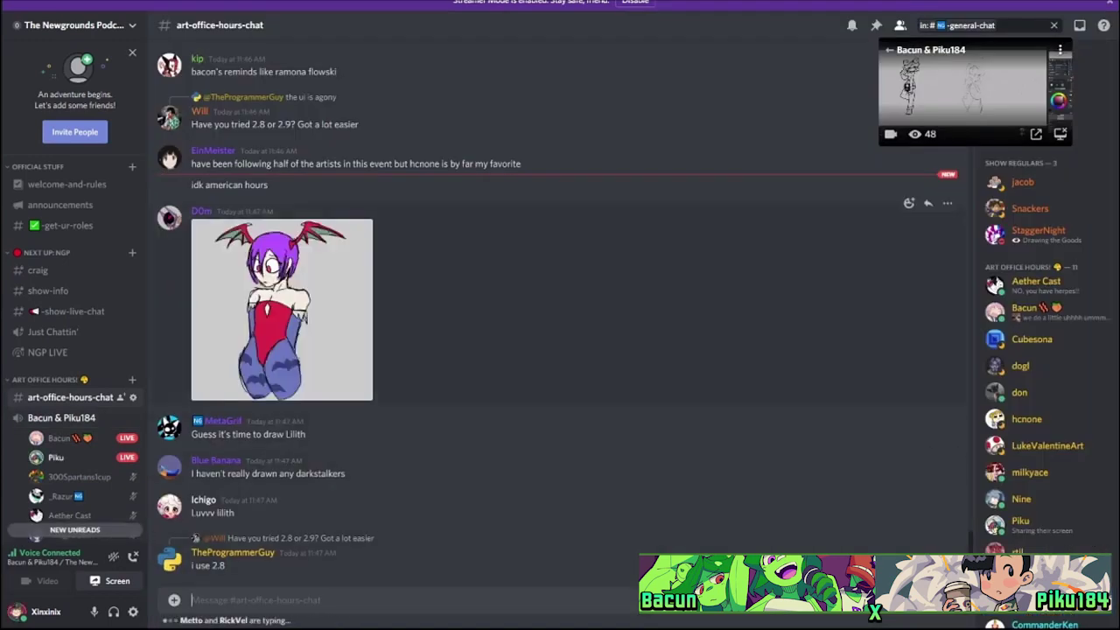
pyautogui.click(963, 87)
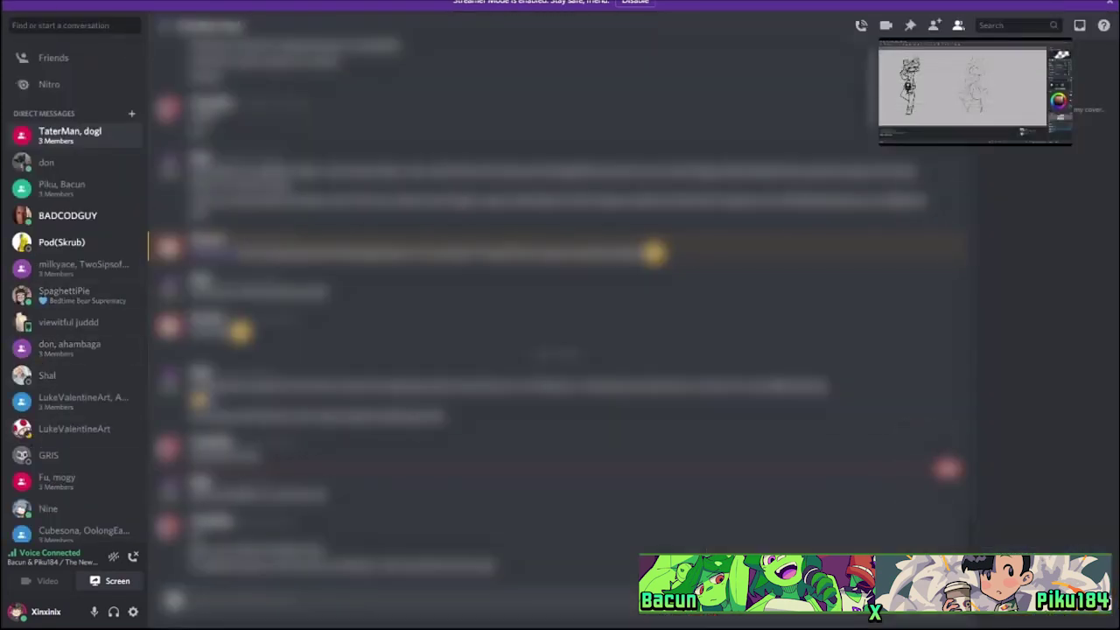
# Return from the group direct messages to the event and read the art-office-hours-chat messages from around 11:48 AM before resuming Bacun's stream.
pyautogui.click(963, 88)
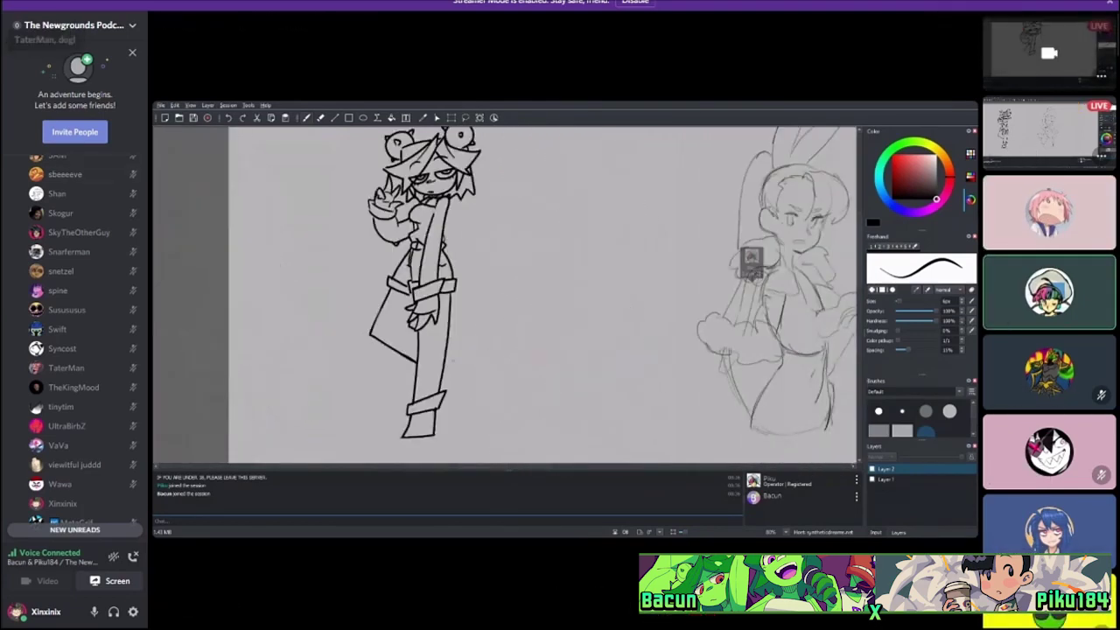
pyautogui.scroll(5, 79, 350)
pyautogui.scroll(5, 79, 341)
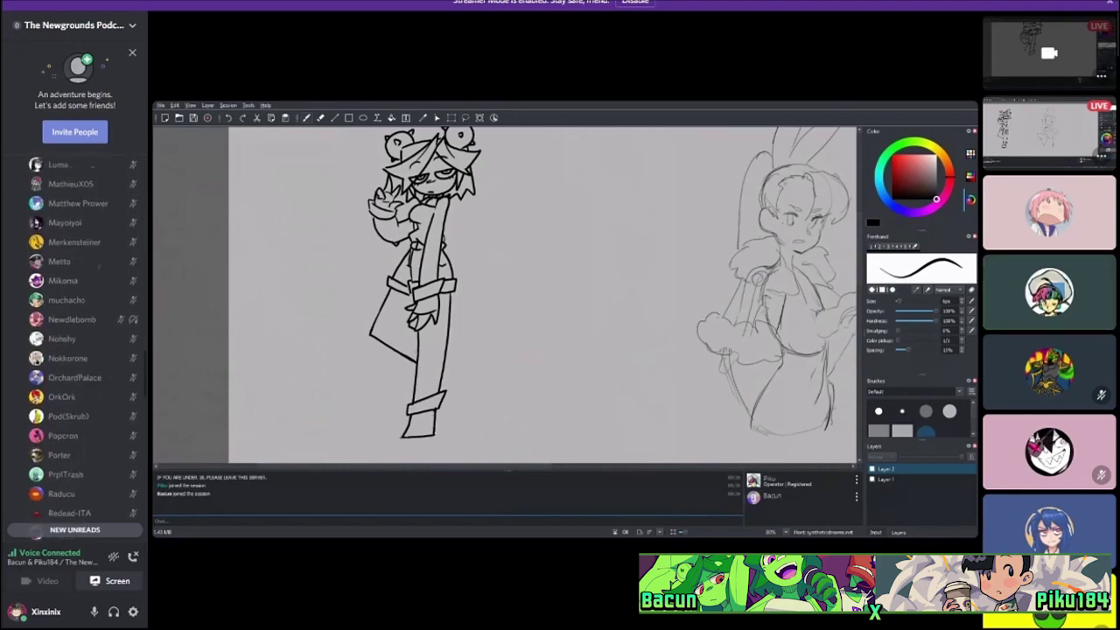
pyautogui.scroll(5, 79, 341)
pyautogui.scroll(5, 74, 350)
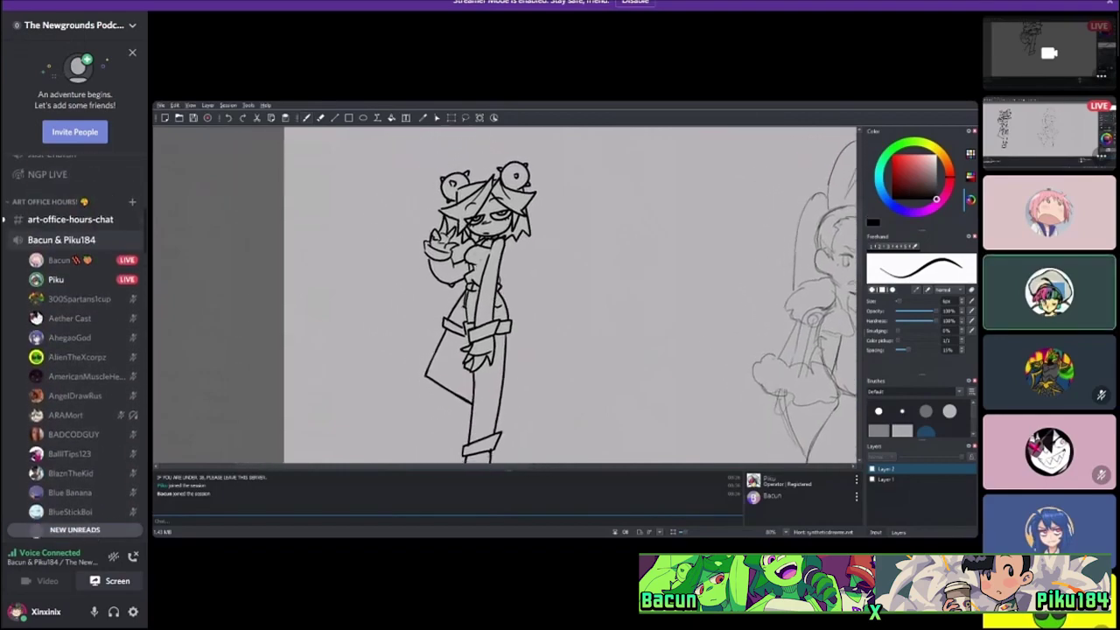
pyautogui.click(70, 250)
pyautogui.scroll(-15, 560, 438)
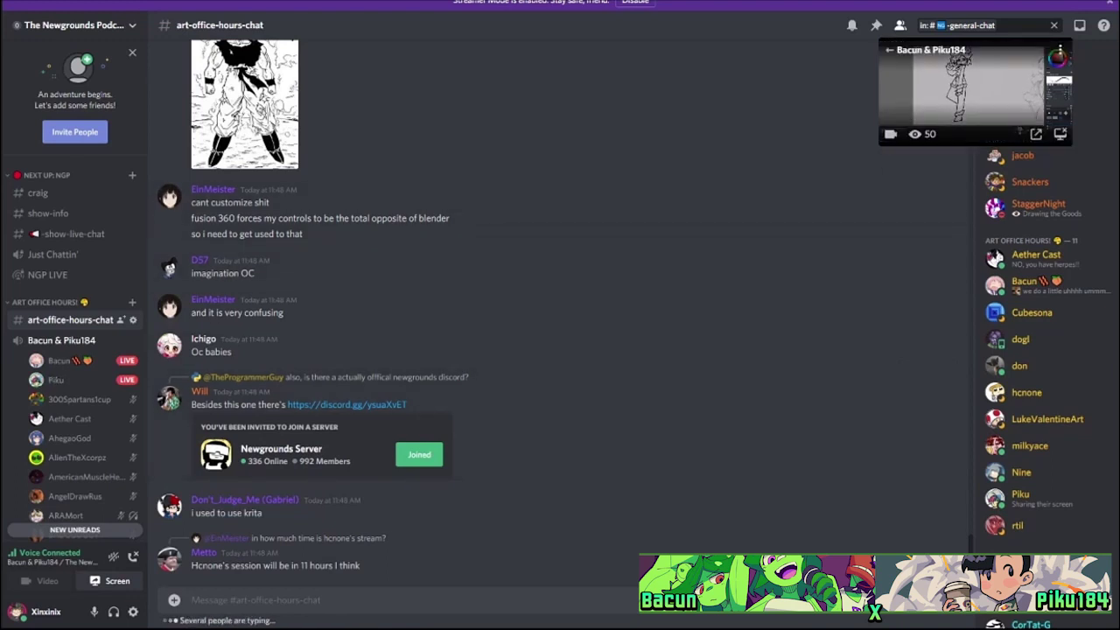
pyautogui.click(976, 92)
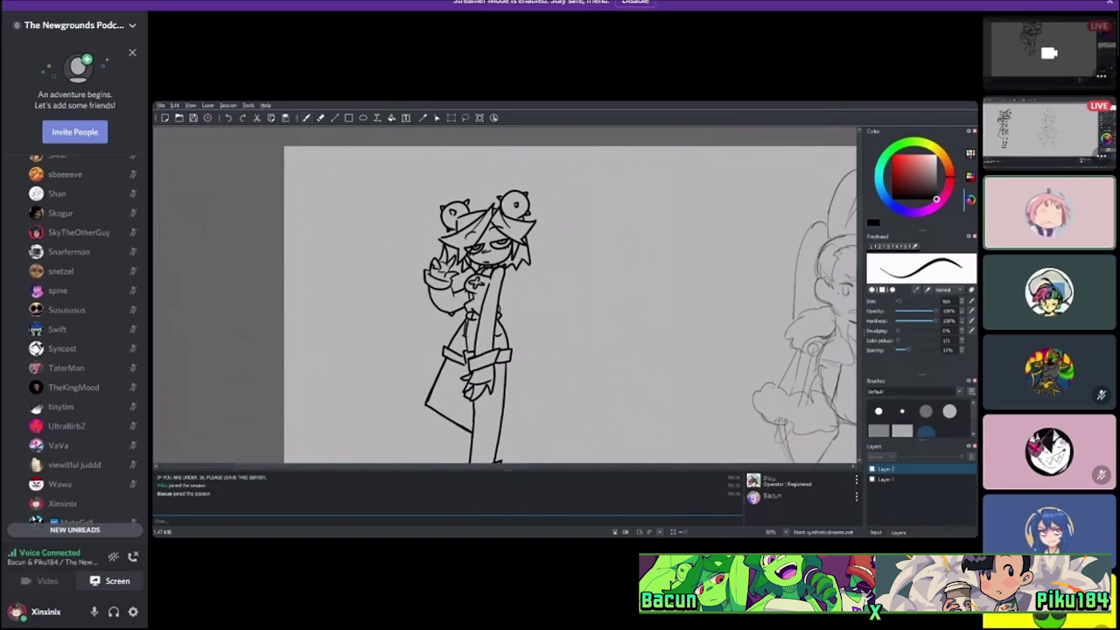
# Switch the enlarged view from Bacun's stream to Piku's and look through the voice participants.
pyautogui.moveTo(963, 320)
pyautogui.click(1049, 131)
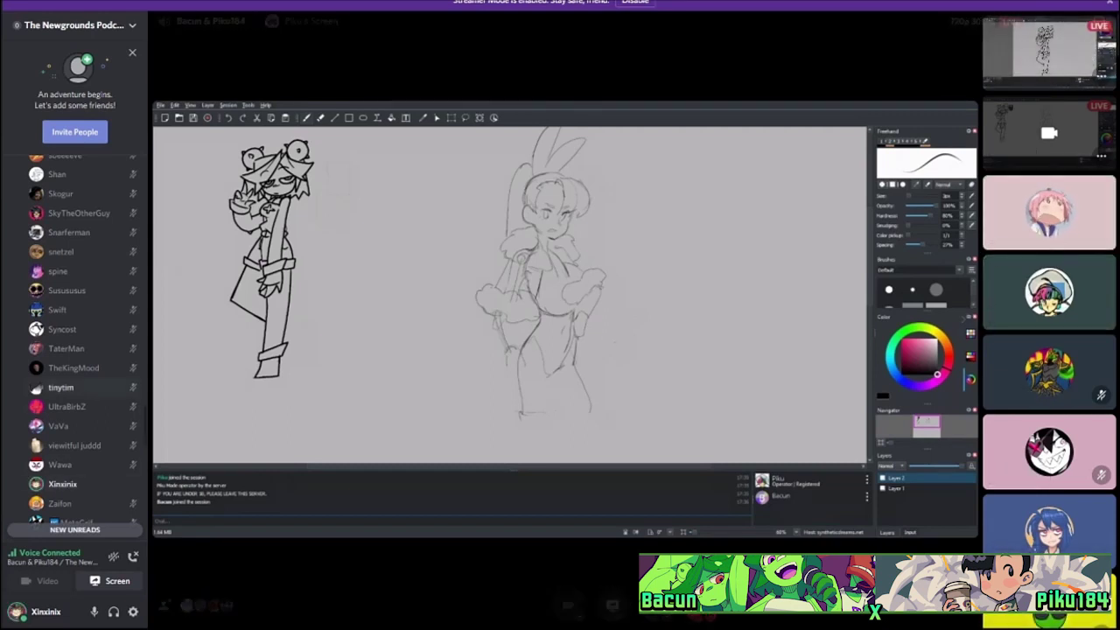
pyautogui.scroll(5, 75, 342)
pyautogui.scroll(-8, 74, 342)
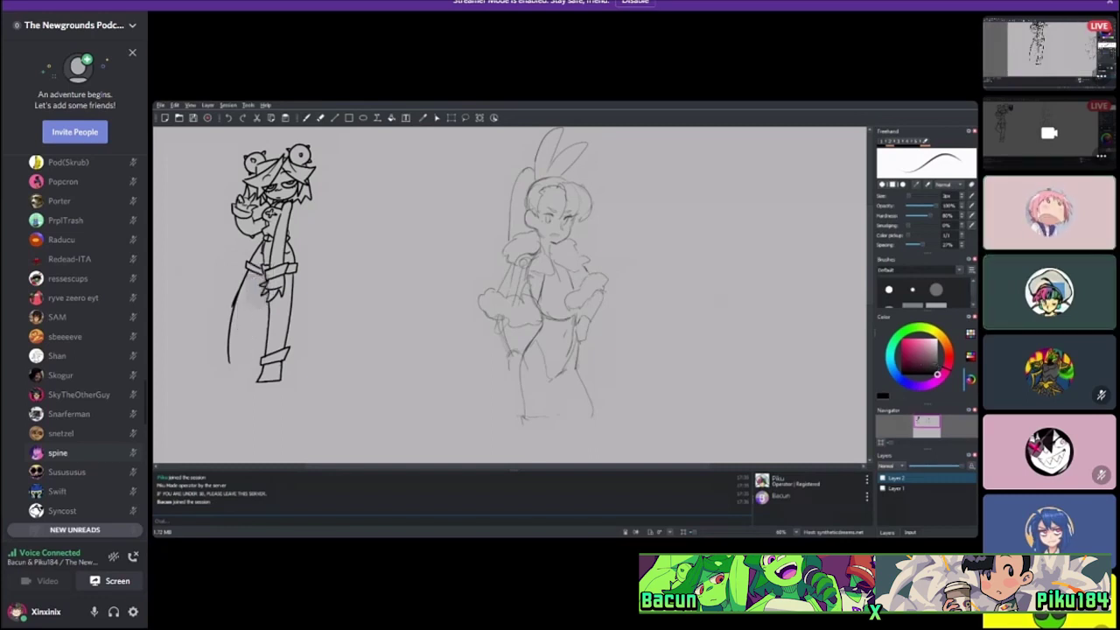
pyautogui.press('e')
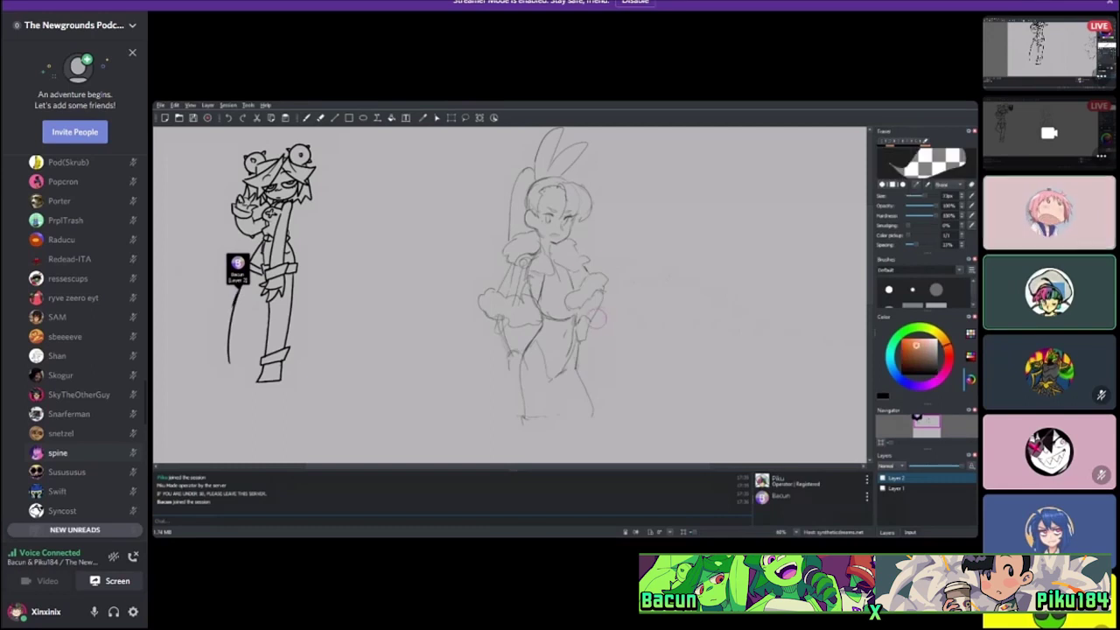
pyautogui.press('e')
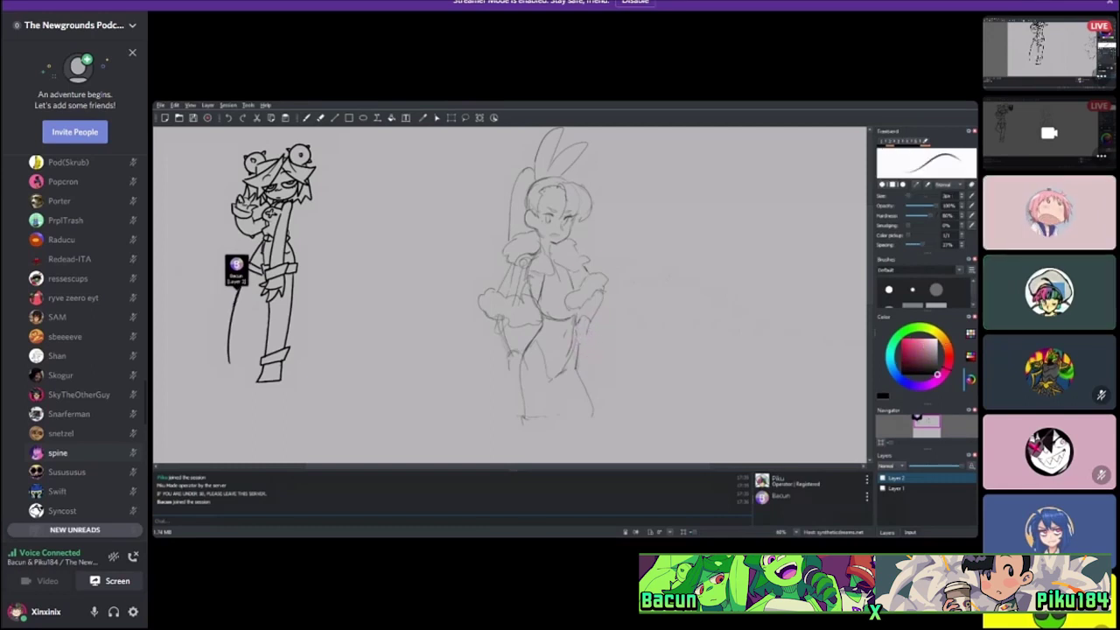
pyautogui.press('e')
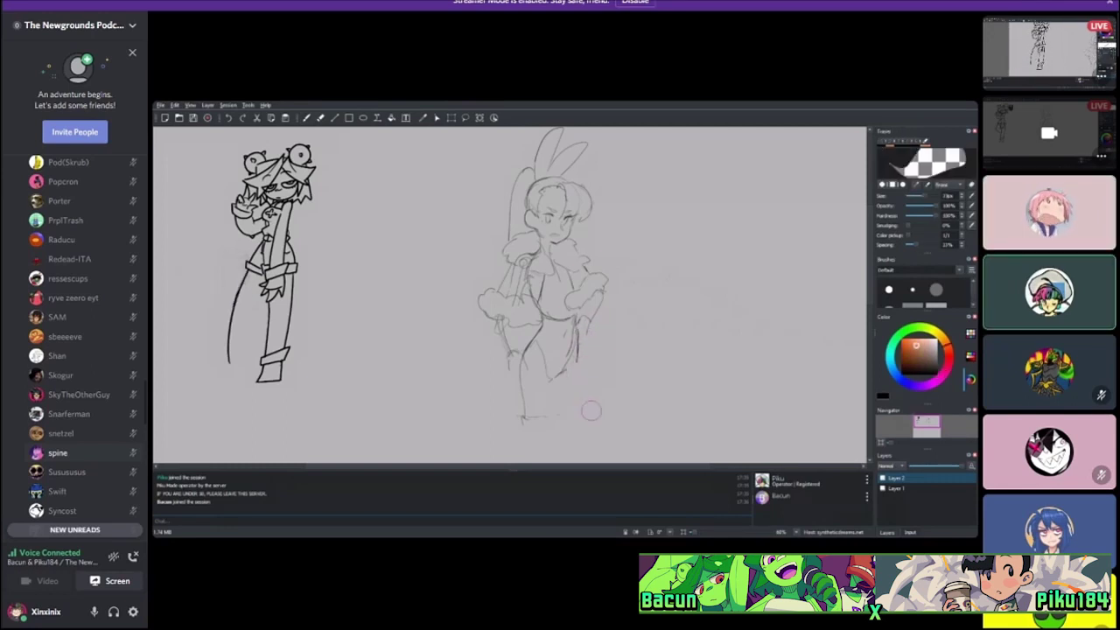
pyautogui.press('e')
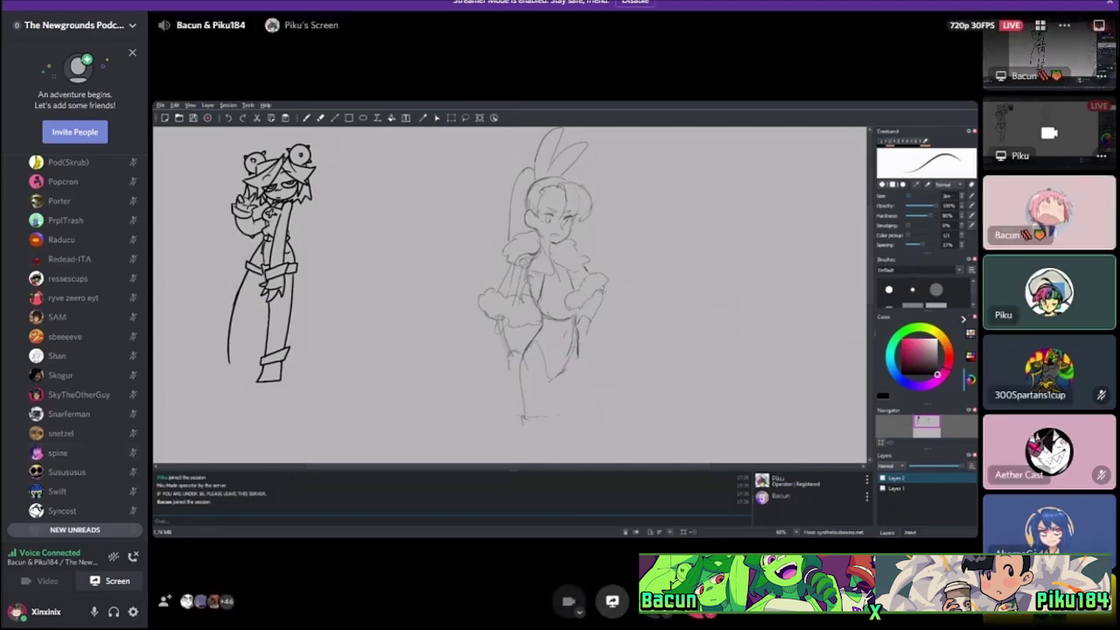
pyautogui.press('e')
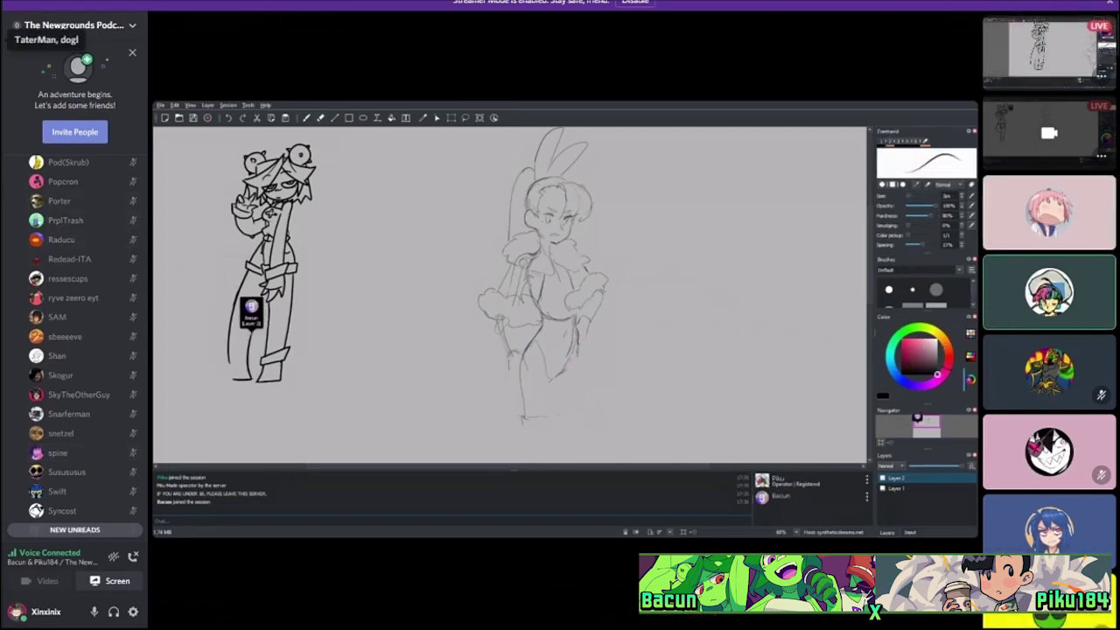
# Go back to the group direct message conversation to read its new messages and return to Piku's enlarged stream.
pyautogui.hotkey('alt', 'Left')
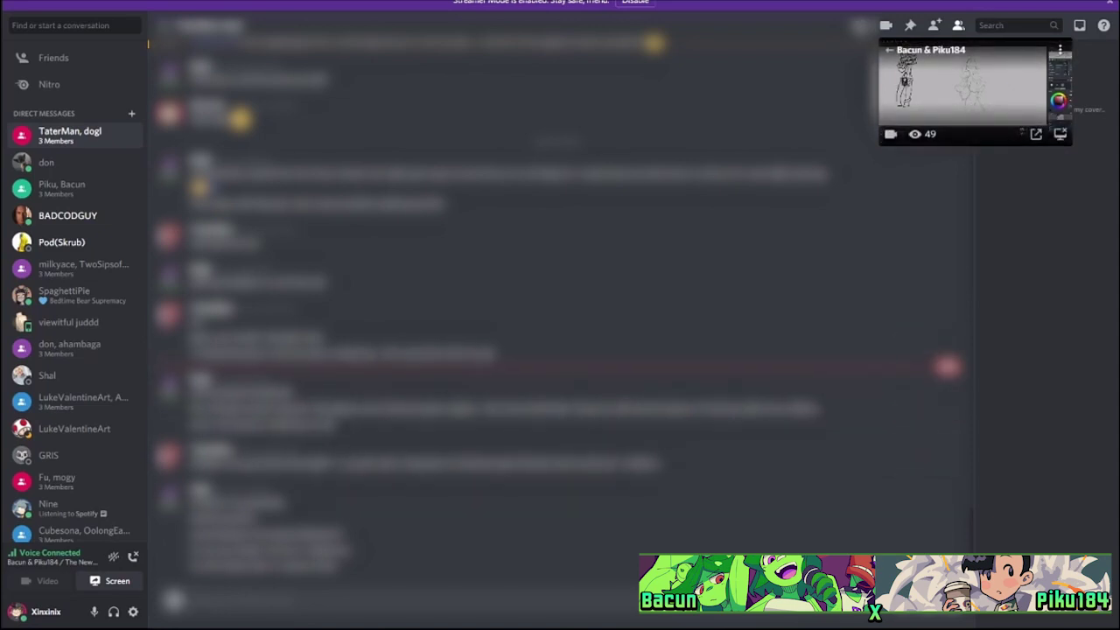
pyautogui.click(962, 88)
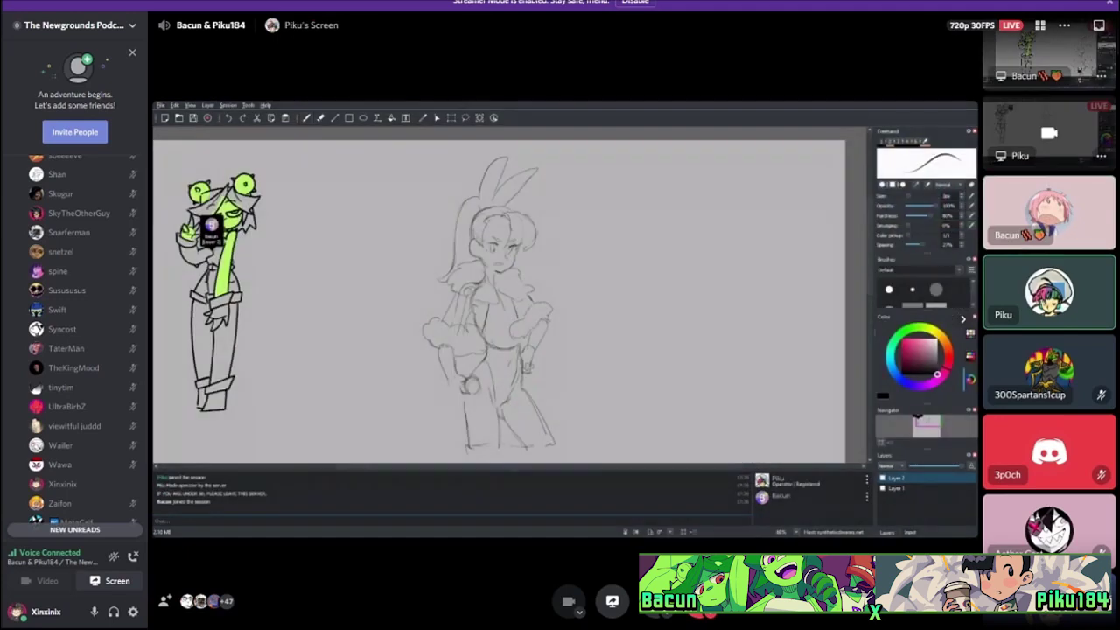
# Open art-office-hours-chat and read from the 11:50 AM messages down to those from around 11:54 AM.
pyautogui.scroll(15, 75, 341)
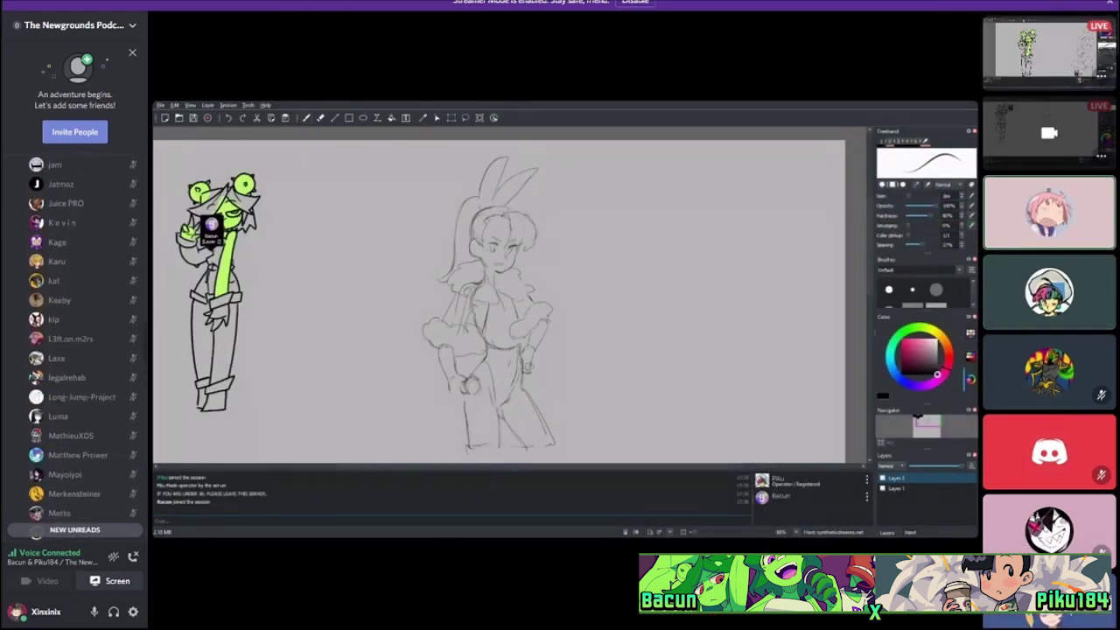
pyautogui.scroll(10, 74, 342)
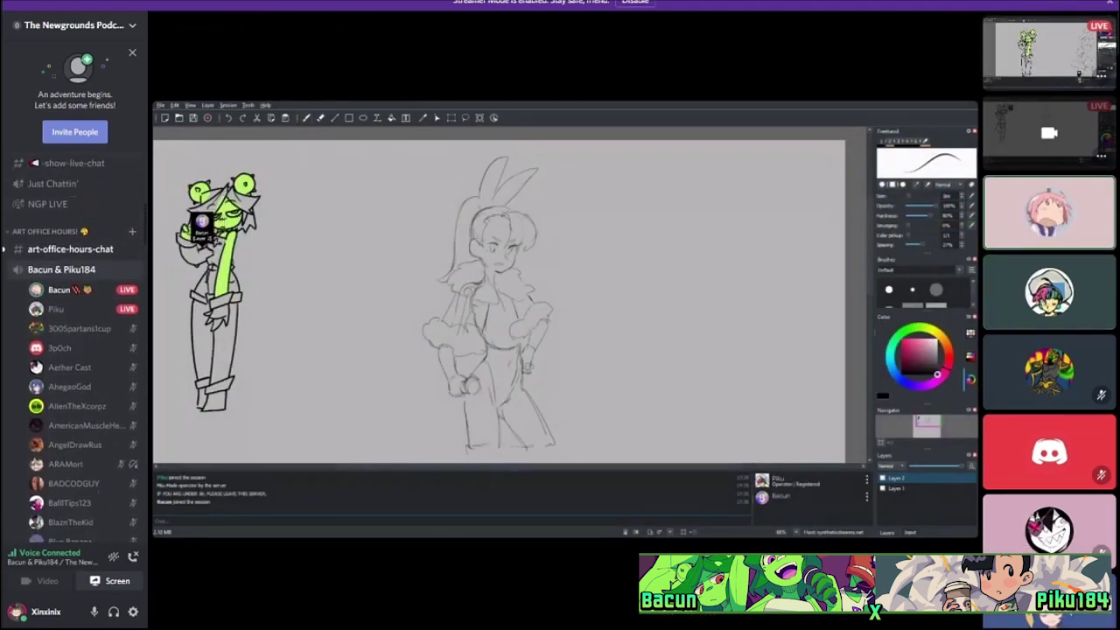
pyautogui.click(70, 262)
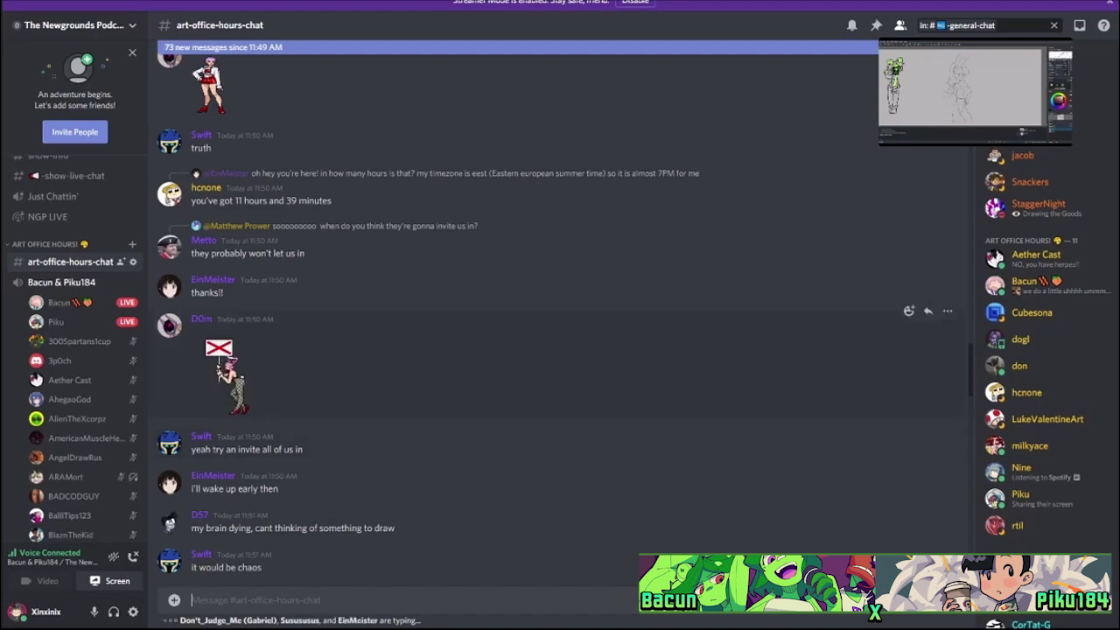
pyautogui.scroll(-15, 560, 350)
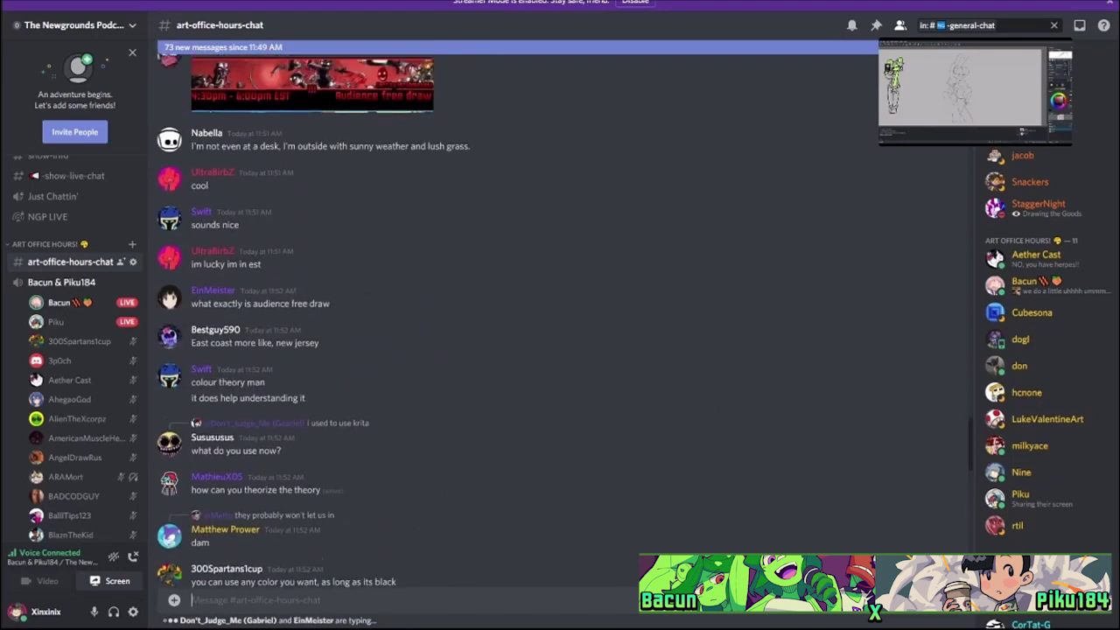
pyautogui.scroll(2, 560, 315)
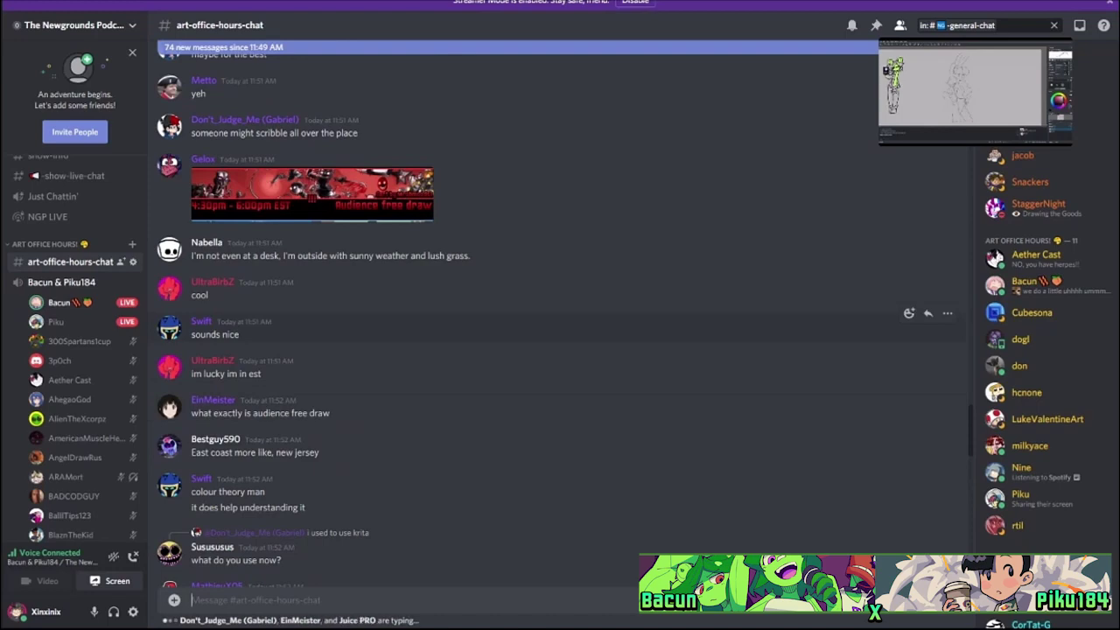
pyautogui.scroll(-9, 560, 350)
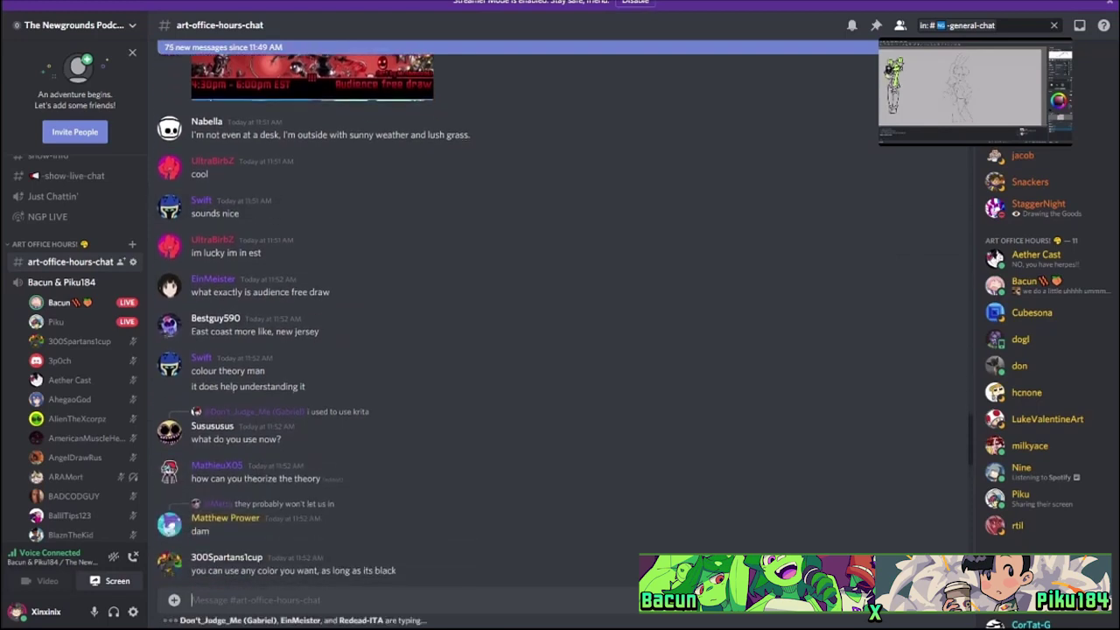
pyautogui.scroll(-6, 560, 350)
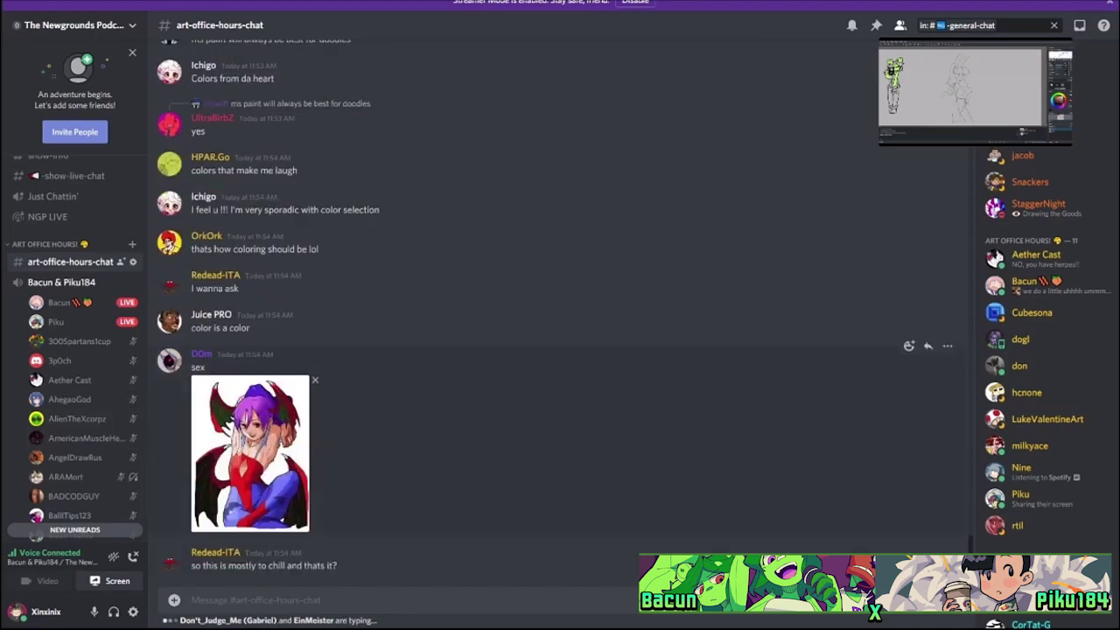
# Preview the image posted in art-office-hours-chat at 11:54 AM and return to Piku's enlarged stream.
pyautogui.click(249, 453)
pyautogui.press('Escape')
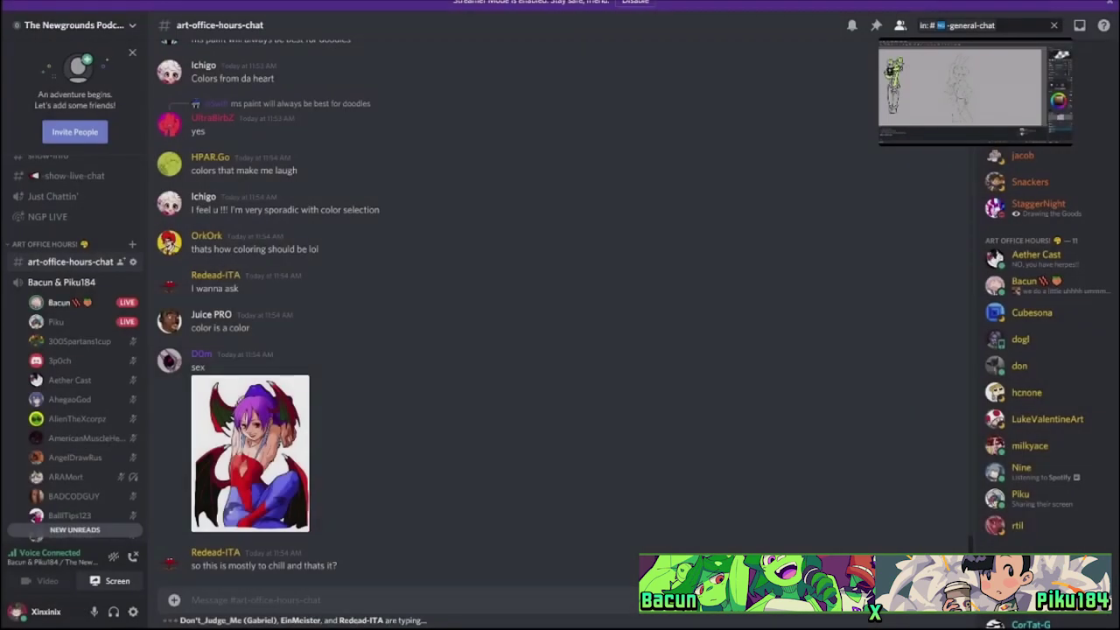
pyautogui.click(962, 88)
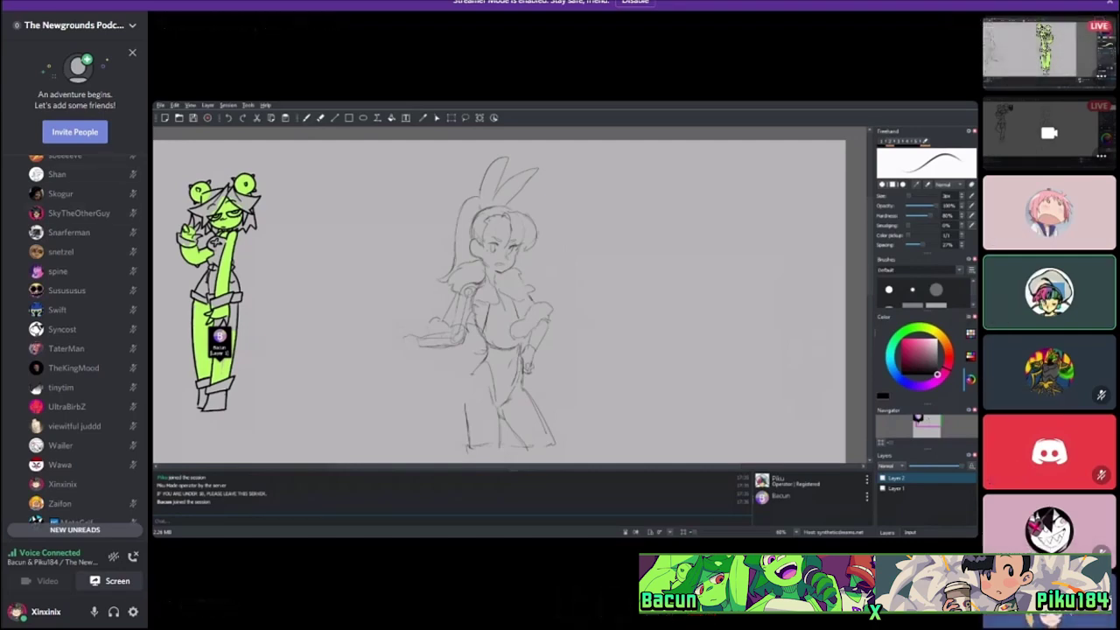
# Read the new messages in the group direct message conversation and resume Piku's enlarged stream.
pyautogui.click(5, 39)
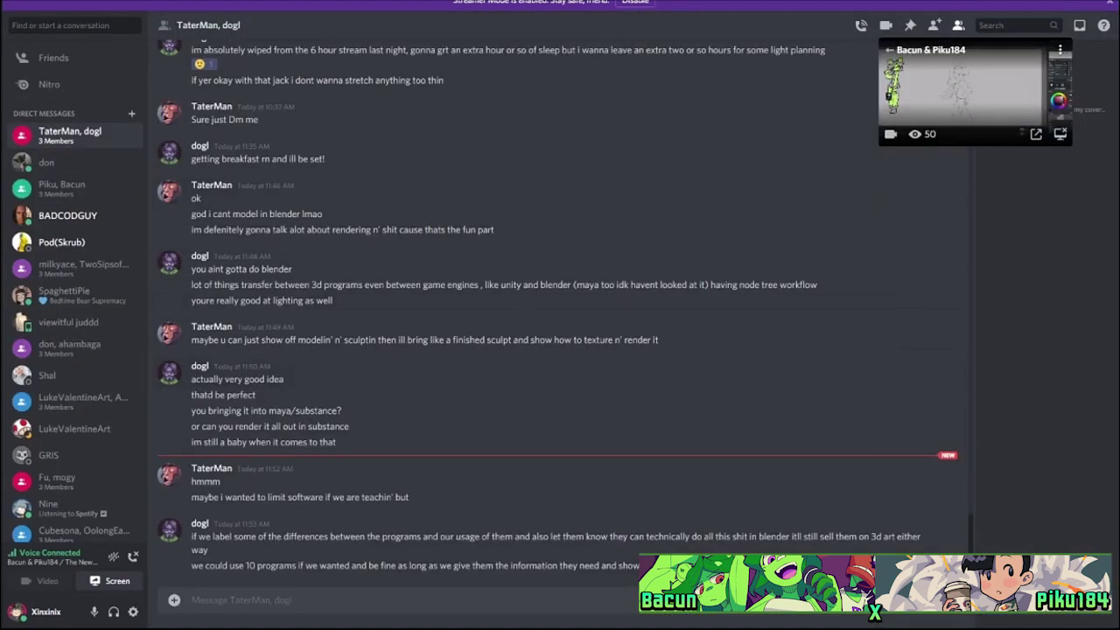
pyautogui.click(962, 88)
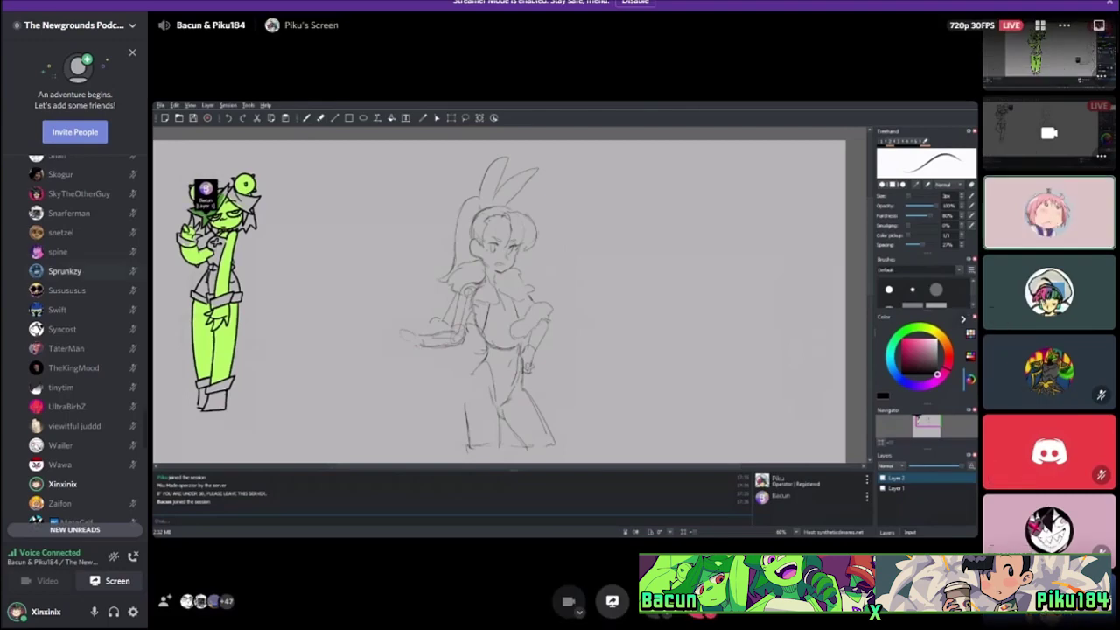
# Go from the voice participants to art-office-hours-chat and read the messages from around 11:55 AM.
pyautogui.scroll(4, 75, 342)
pyautogui.scroll(15, 74, 342)
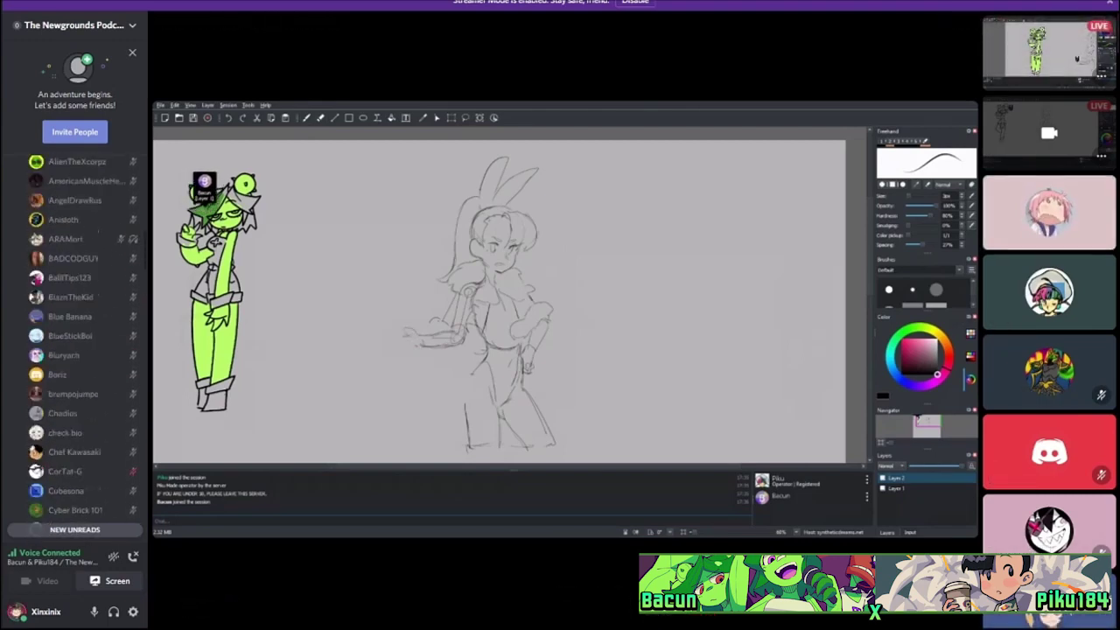
pyautogui.scroll(3, 75, 342)
pyautogui.click(57, 466)
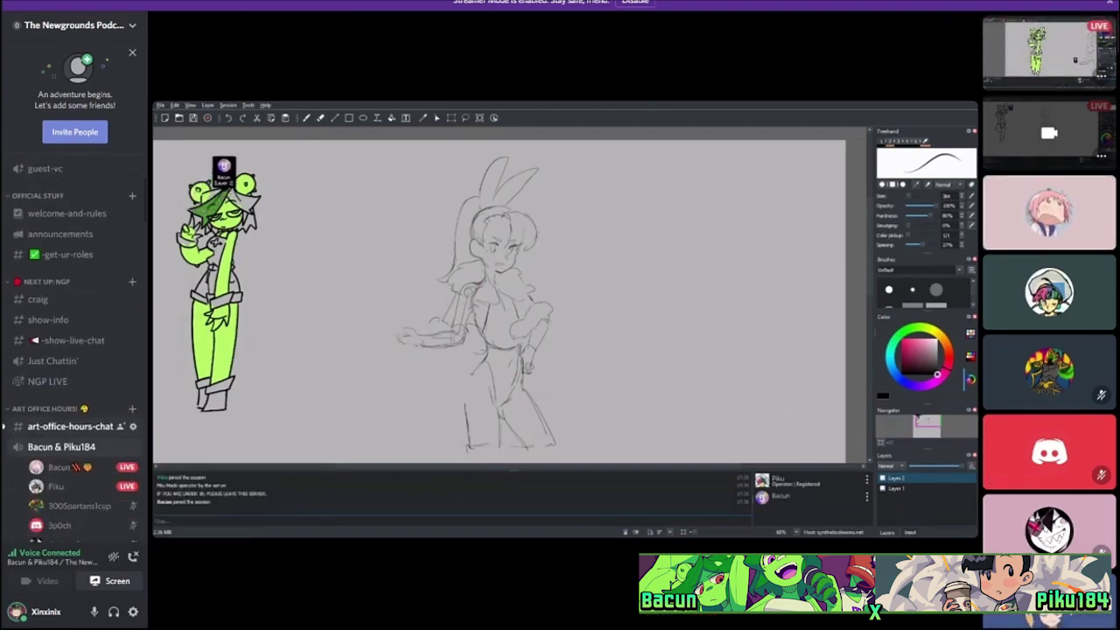
pyautogui.click(70, 426)
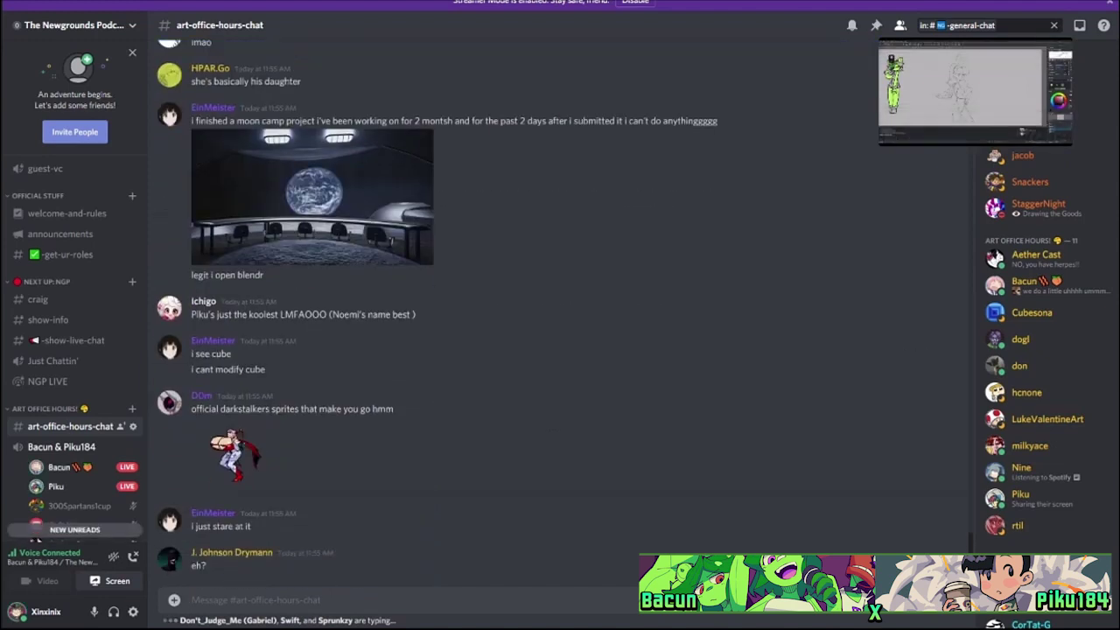
pyautogui.scroll(-5, 74, 341)
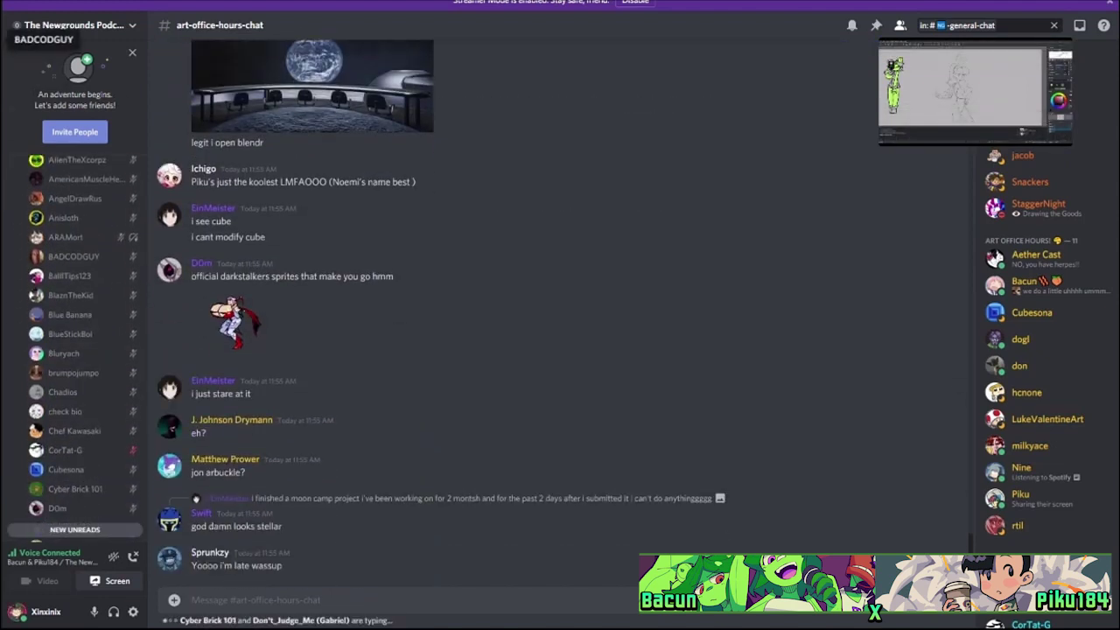
# Glance at the group direct messages, return to the server and enlarge Bacun's stream.
pyautogui.click(2, 6)
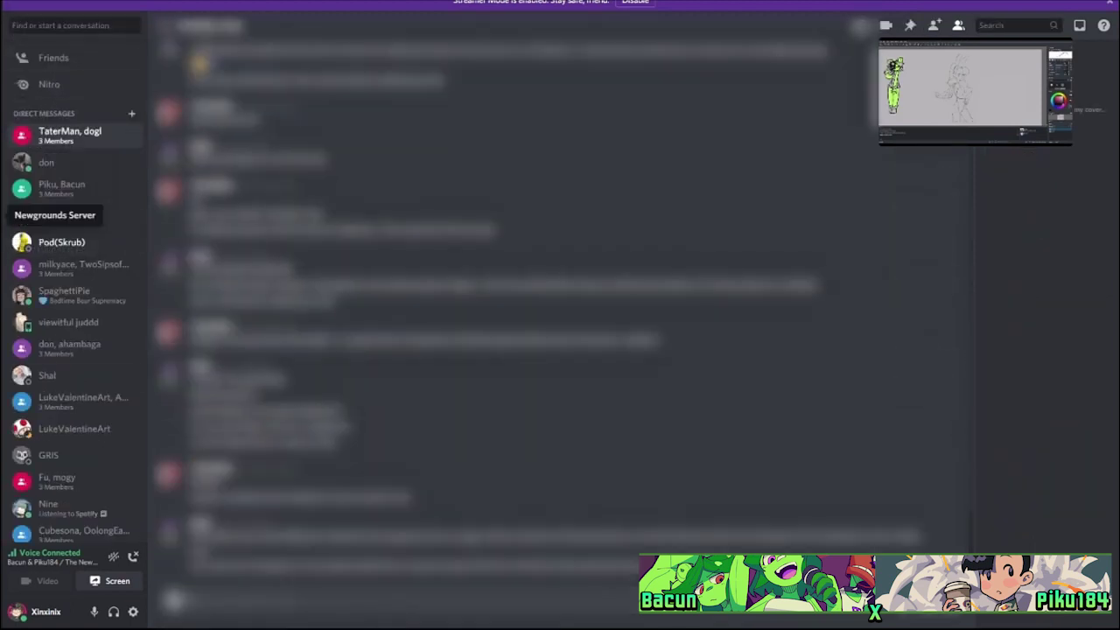
pyautogui.click(2, 182)
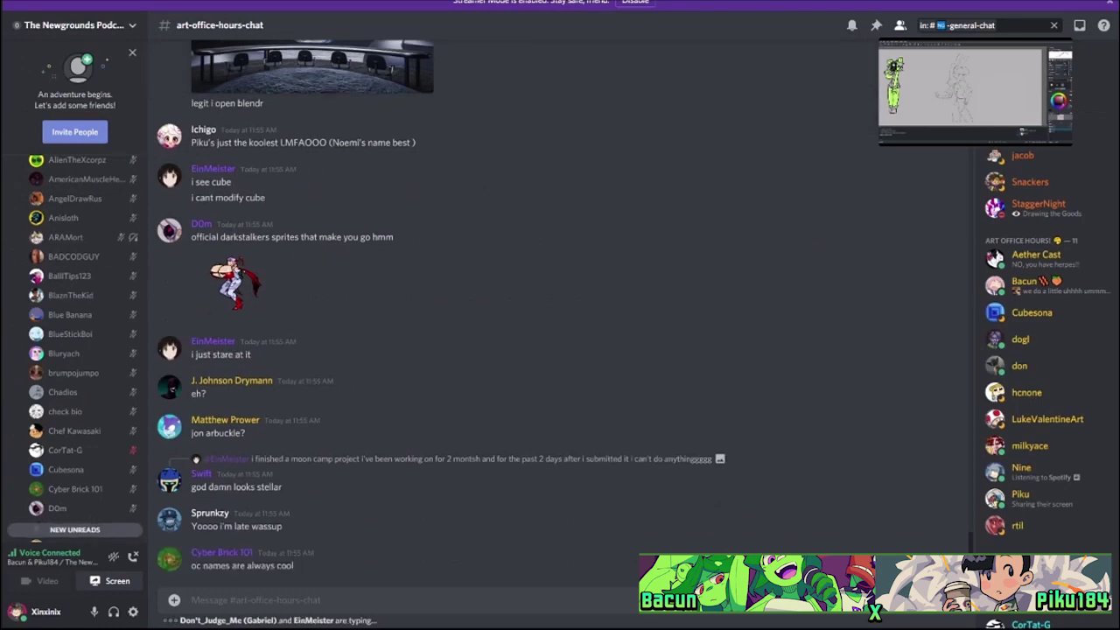
pyautogui.click(899, 66)
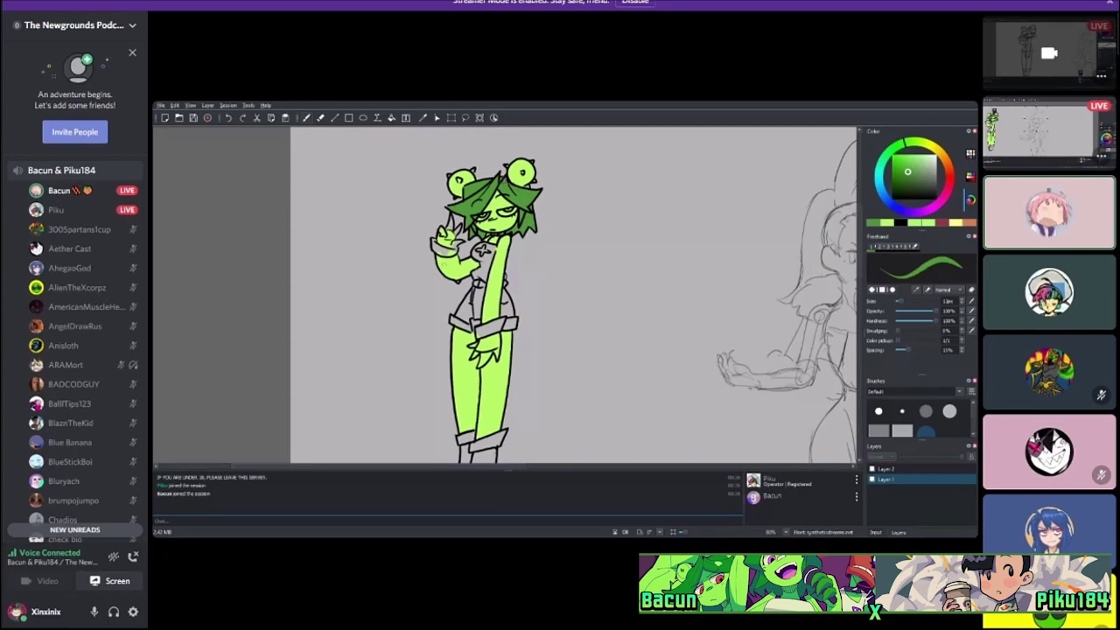
# Switch the enlarged view to Piku's stream and check the art-office-hours-chat messages from around 11:56 to 11:57 AM.
pyautogui.moveTo(963, 320)
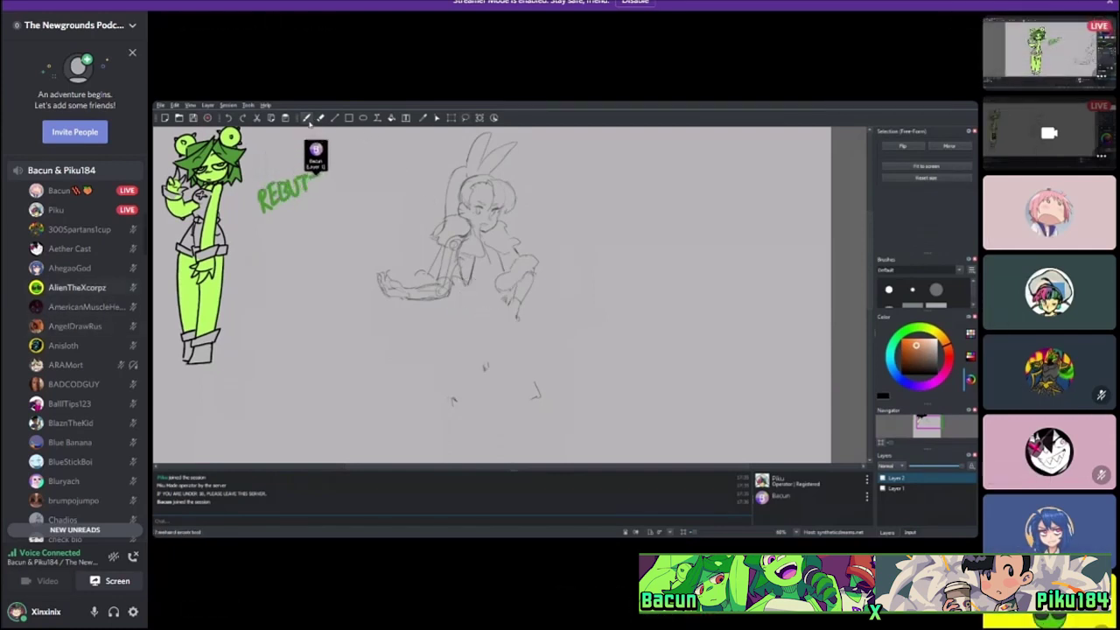
pyautogui.scroll(5, 74, 350)
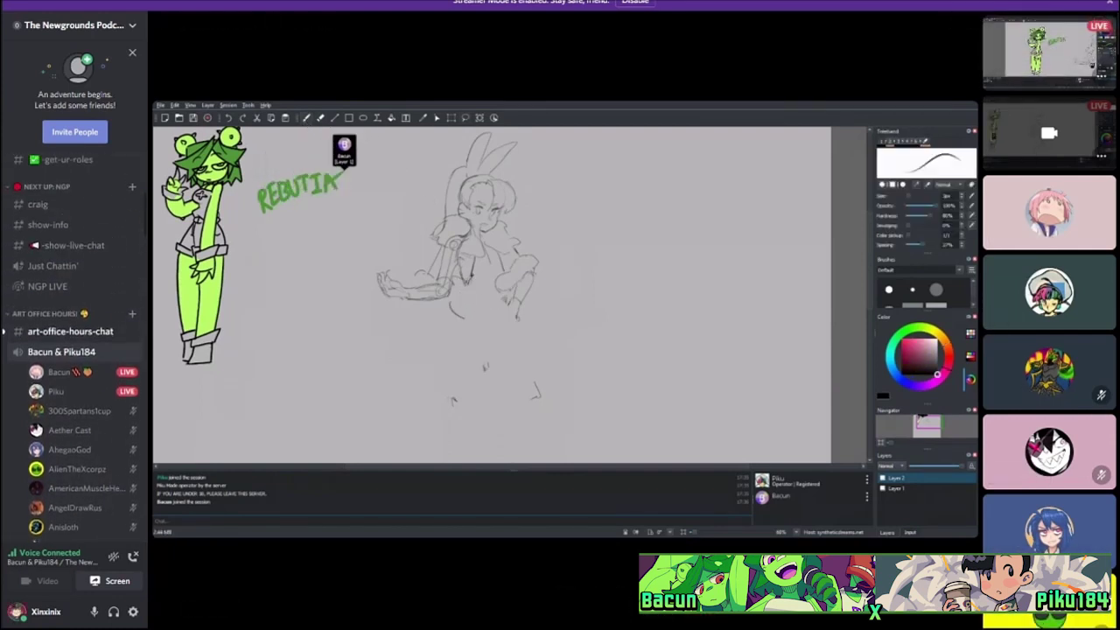
pyautogui.scroll(-3, 121, 291)
pyautogui.moveTo(120, 292)
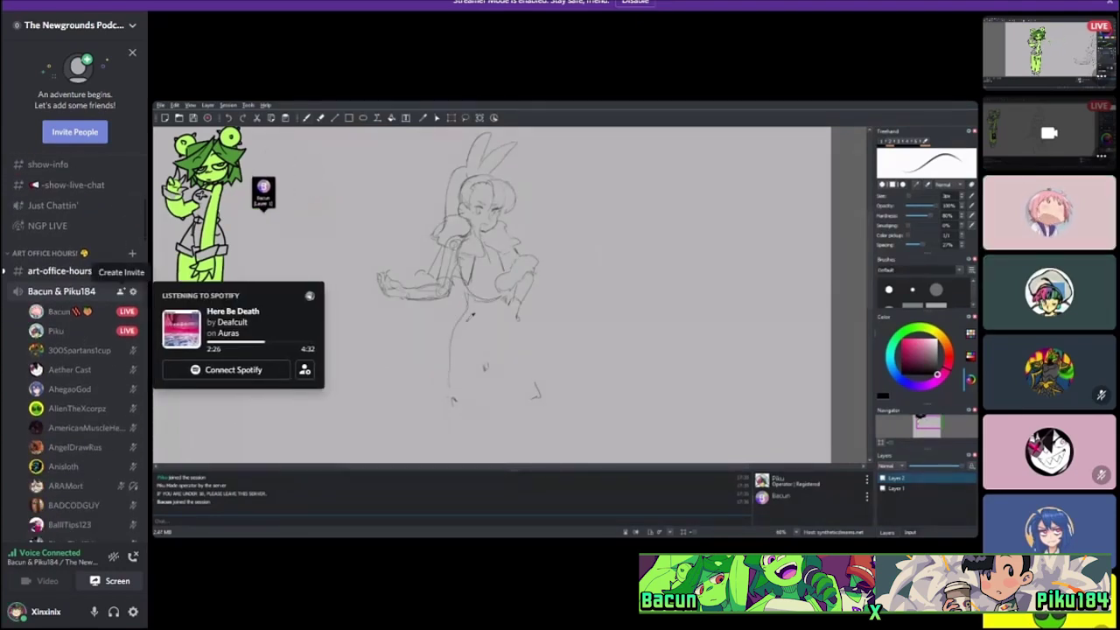
pyautogui.moveTo(53, 310)
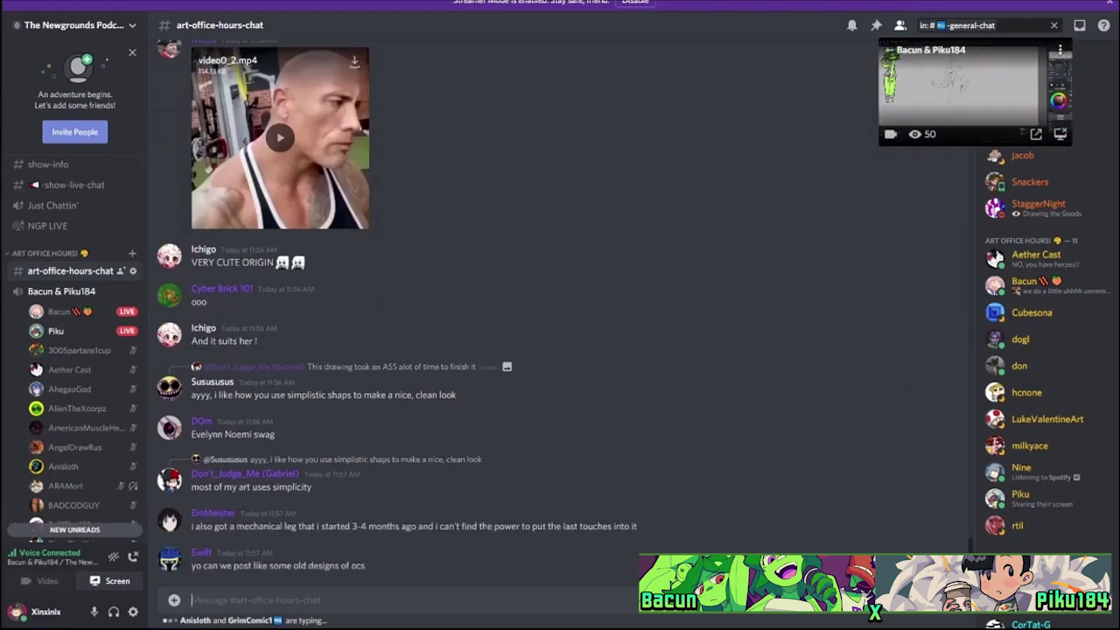
pyautogui.click(36, 331)
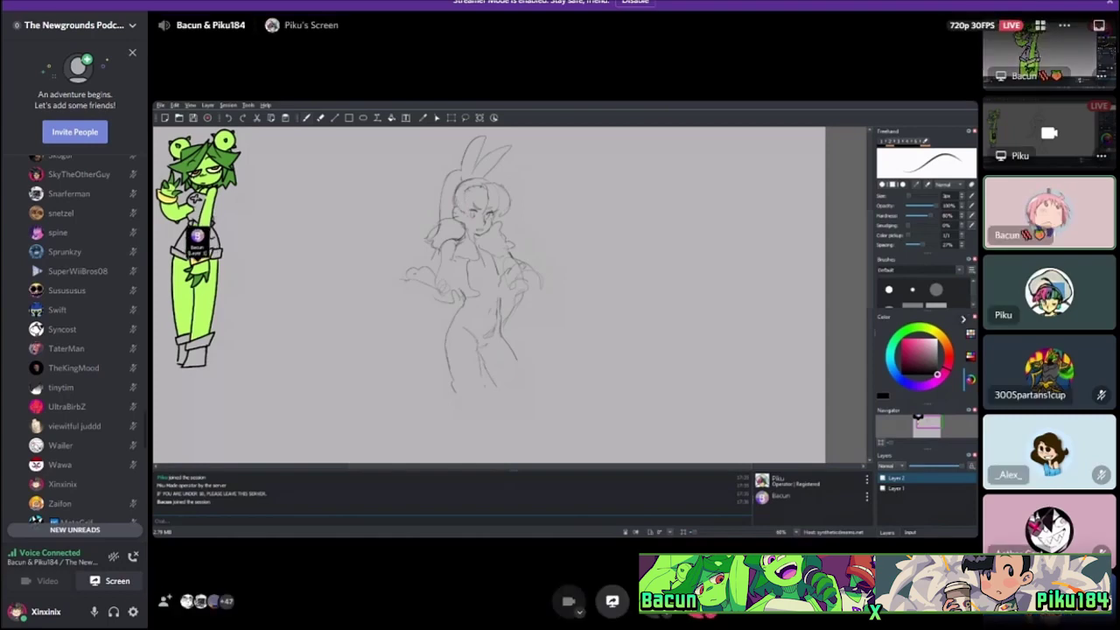
# Catch up on art-office-hours-chat from 11:57 to 11:59 AM and return to Piku's enlarged stream.
pyautogui.scroll(15, 79, 341)
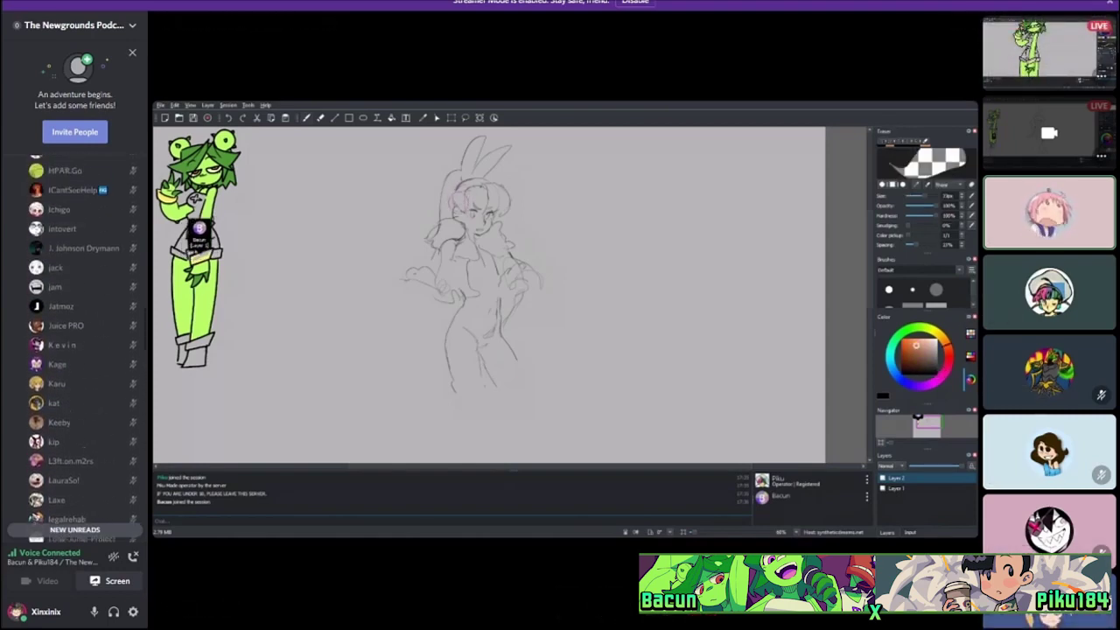
pyautogui.scroll(10, 75, 344)
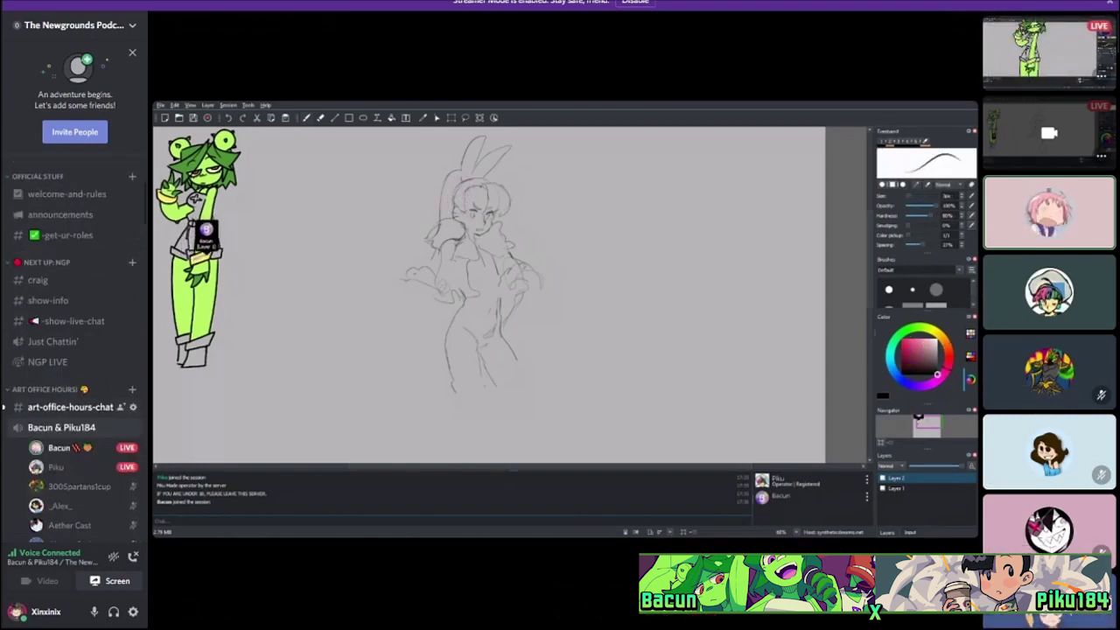
pyautogui.click(70, 407)
pyautogui.scroll(-10, 525, 307)
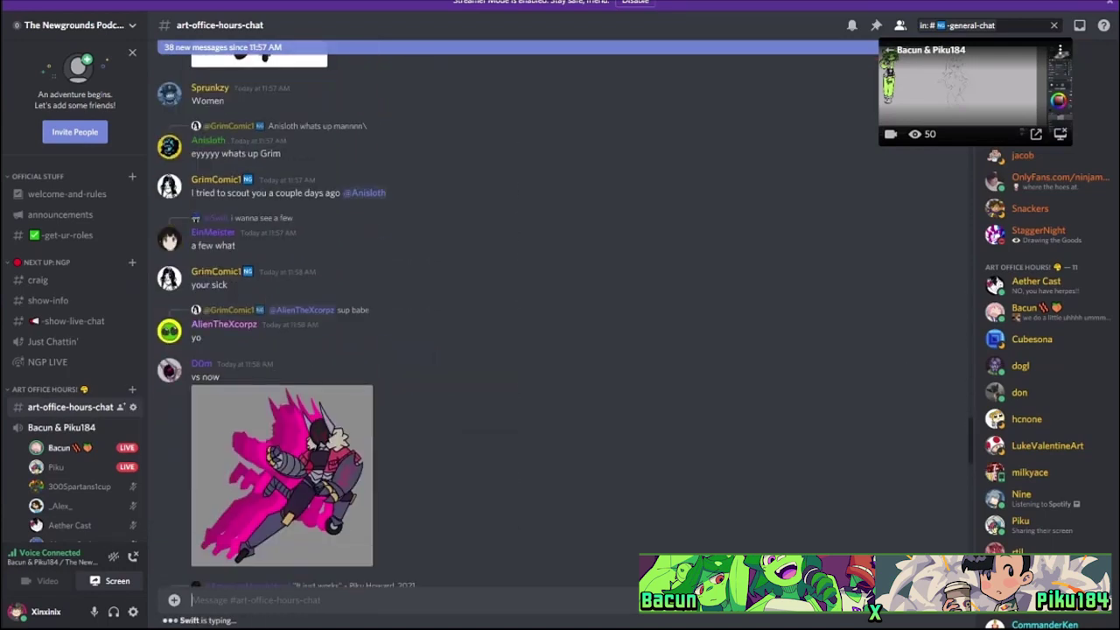
pyautogui.scroll(-10, 525, 306)
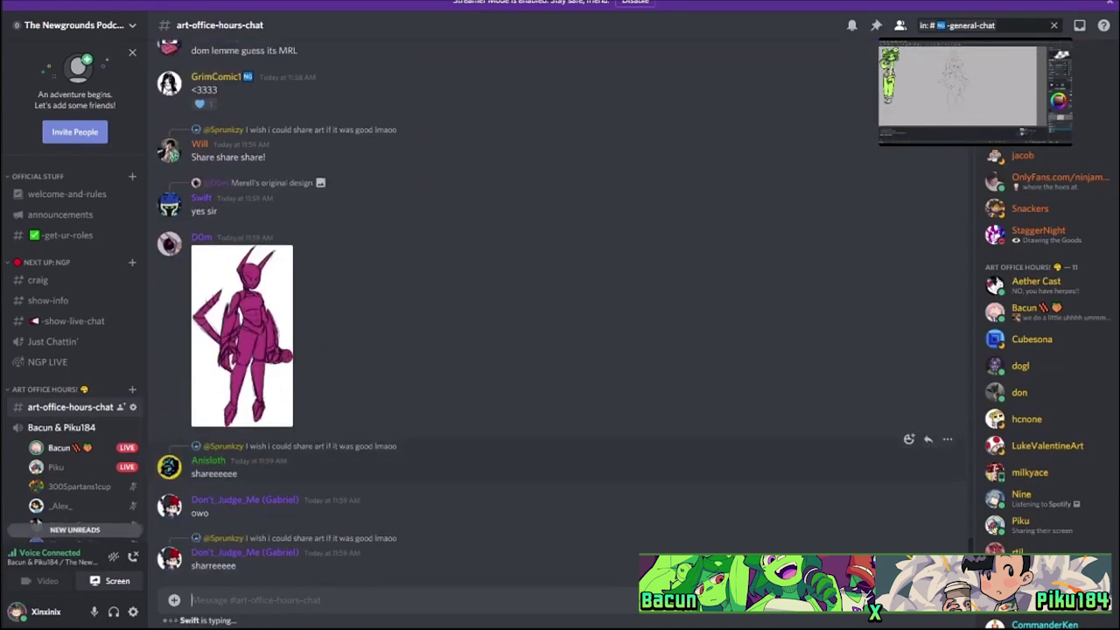
pyautogui.click(976, 92)
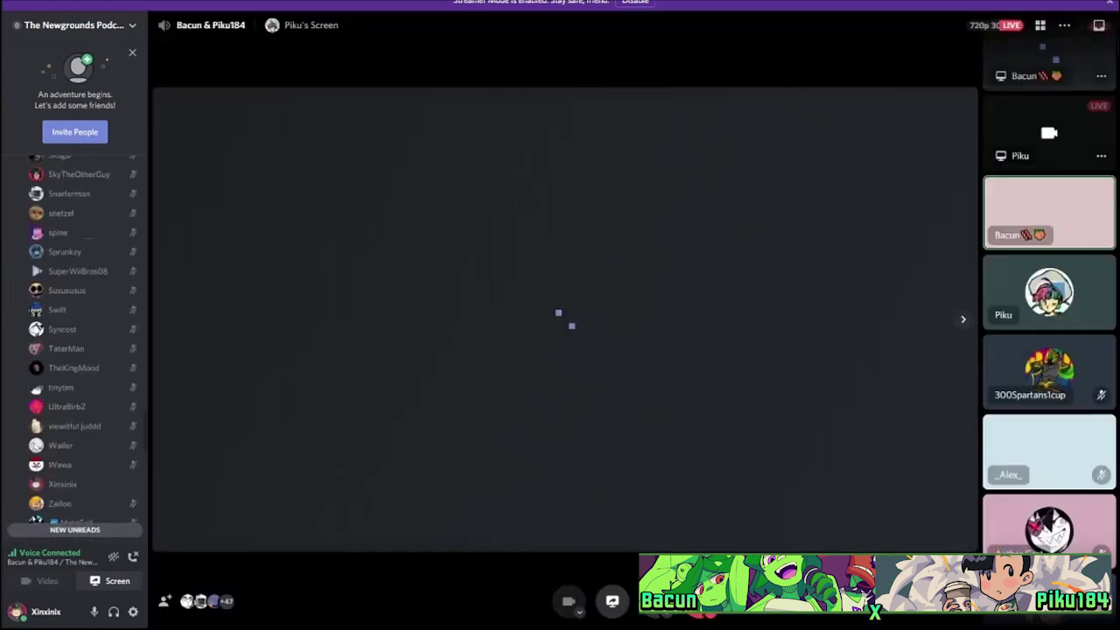
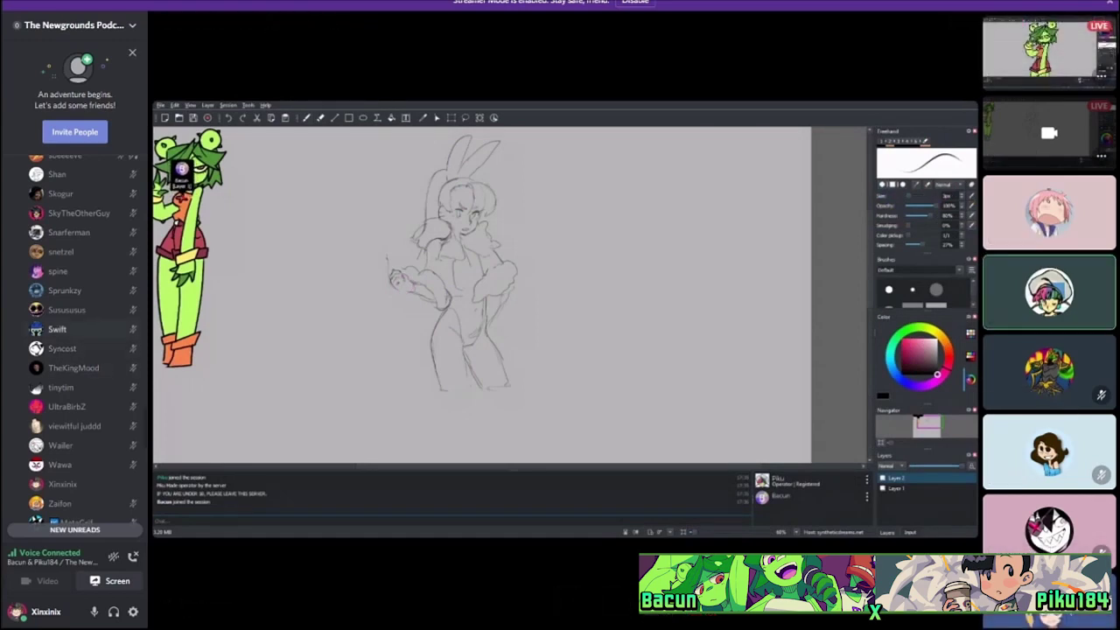
# Read the new art-office-hours-chat messages from 11:59 AM through 12:02 PM and resume watching Piku's stream.
pyautogui.scroll(8, 79, 341)
pyautogui.scroll(10, 75, 350)
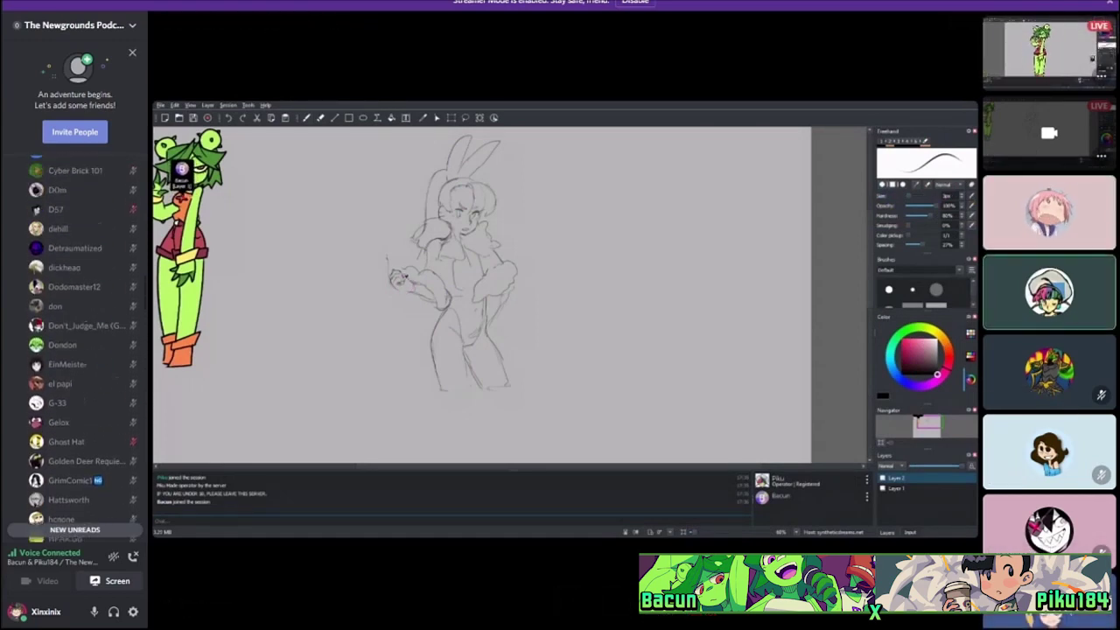
pyautogui.scroll(2, 75, 350)
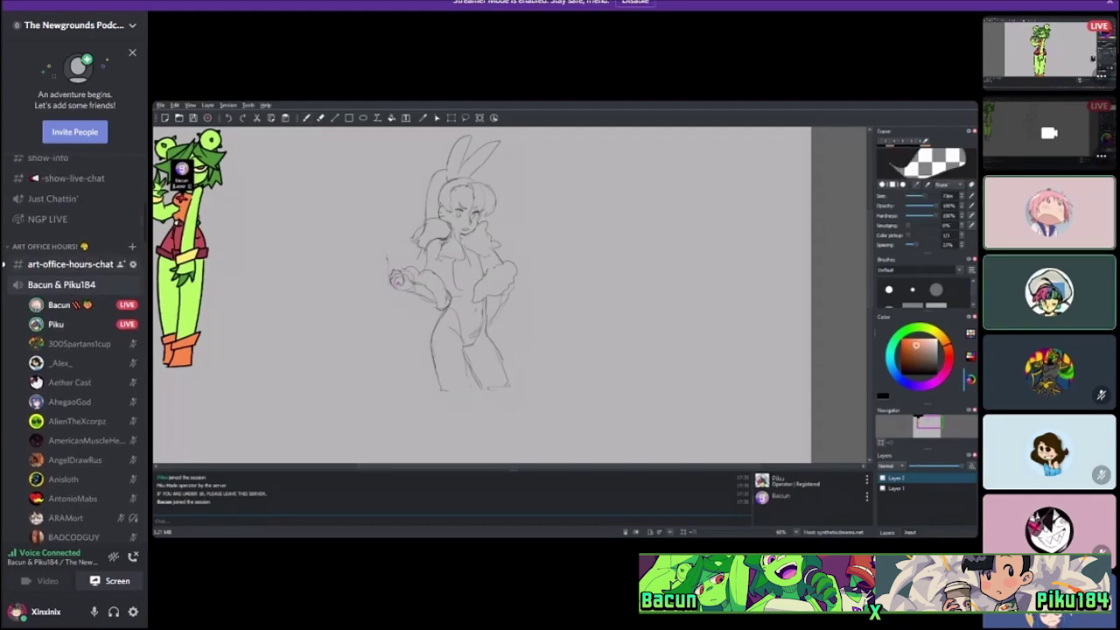
pyautogui.click(70, 263)
pyautogui.scroll(-15, 560, 316)
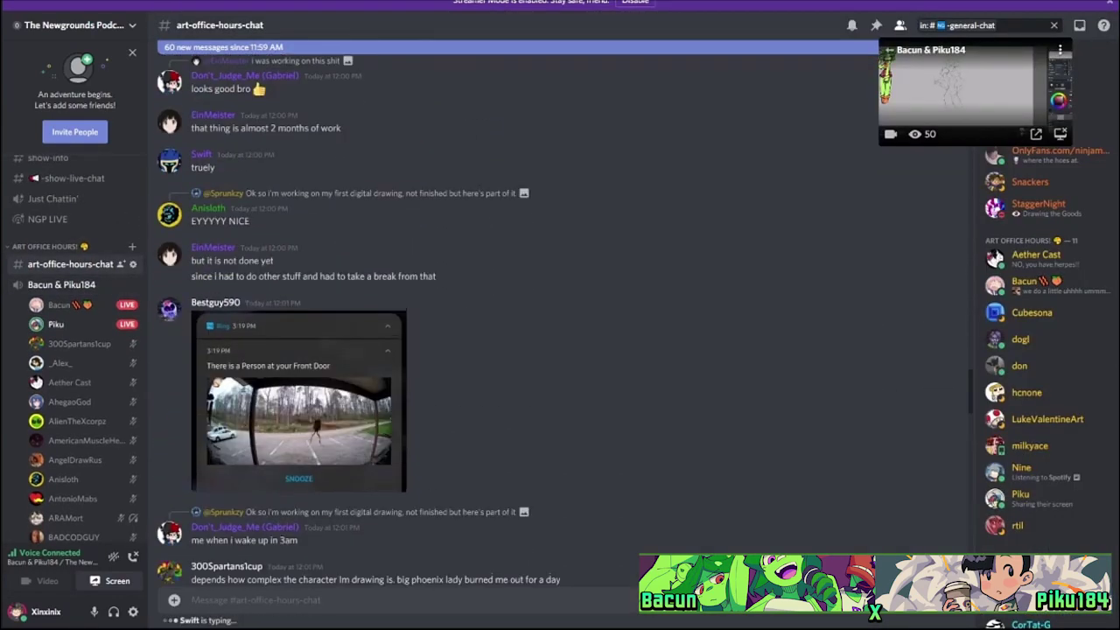
pyautogui.scroll(-15, 561, 315)
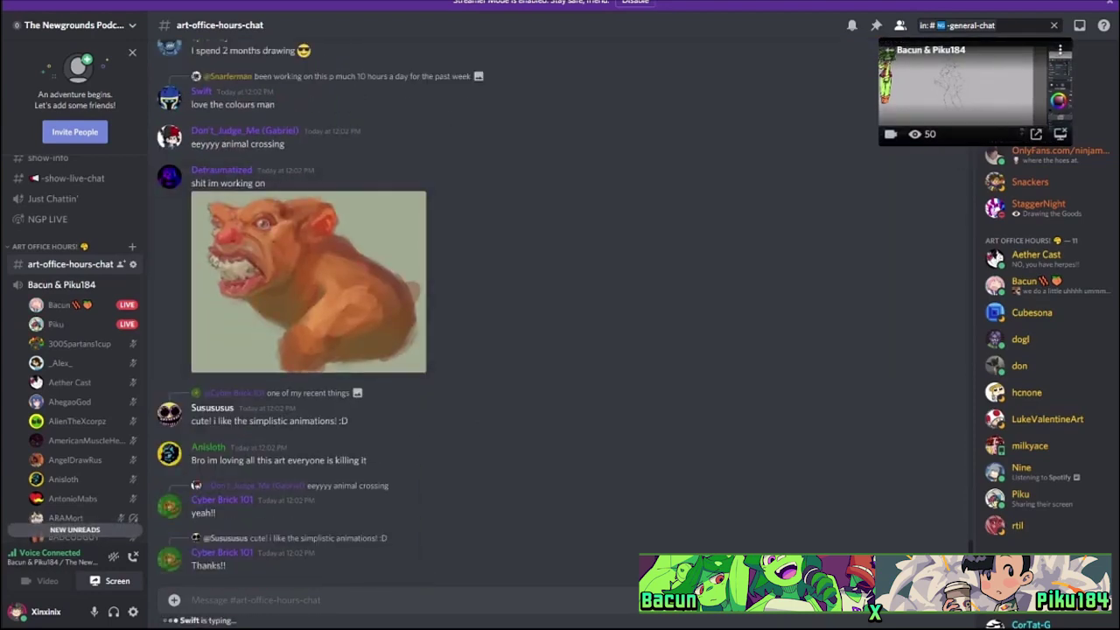
pyautogui.click(974, 87)
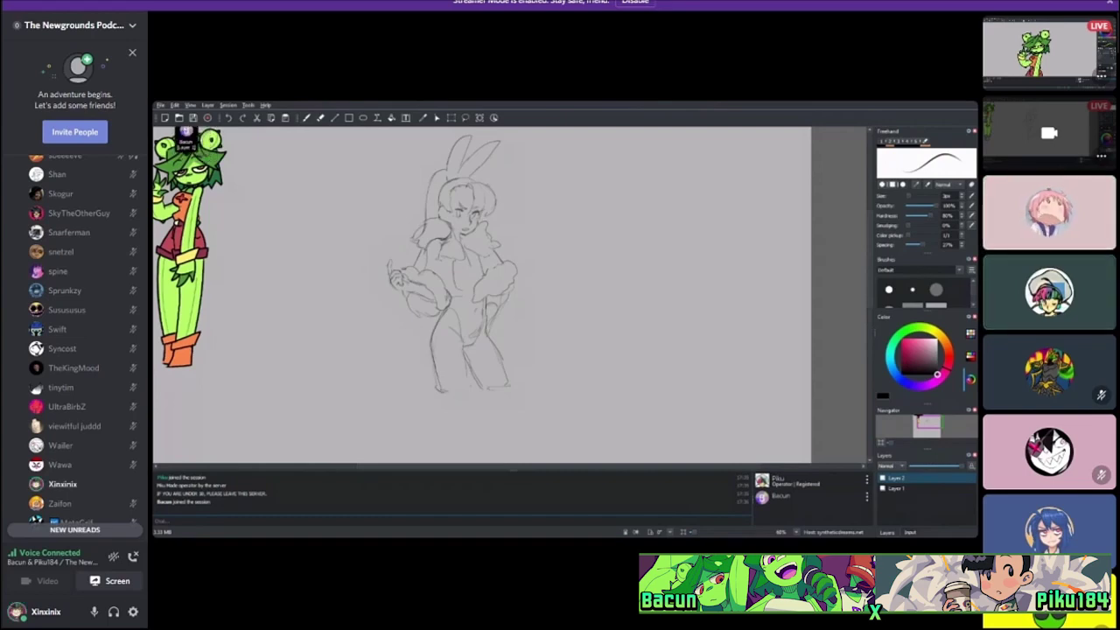
pyautogui.press('e')
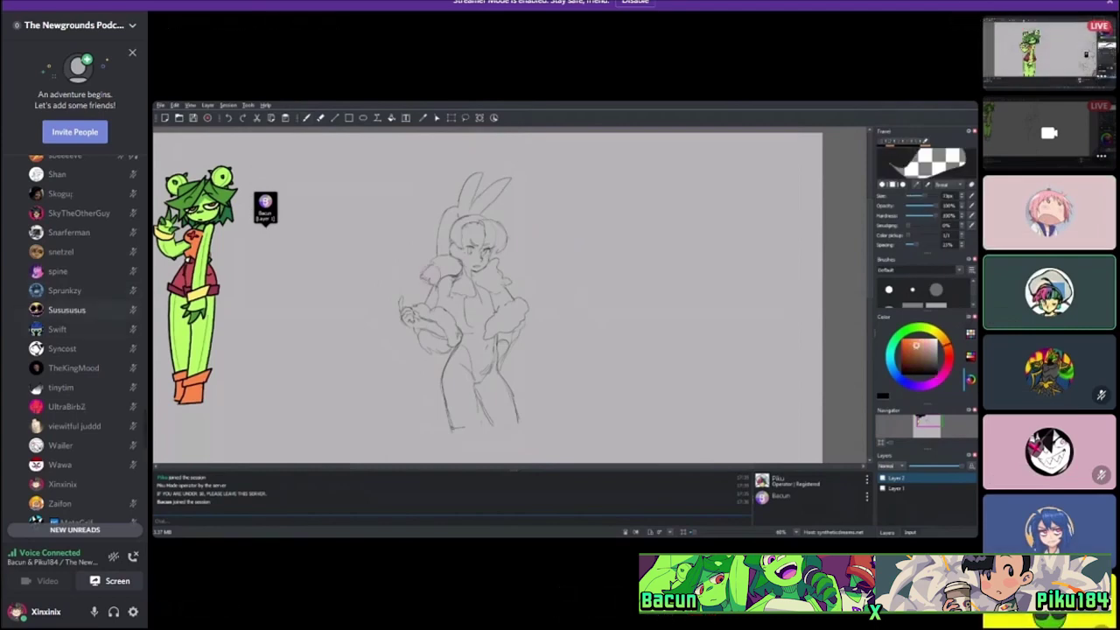
pyautogui.scroll(4, 74, 342)
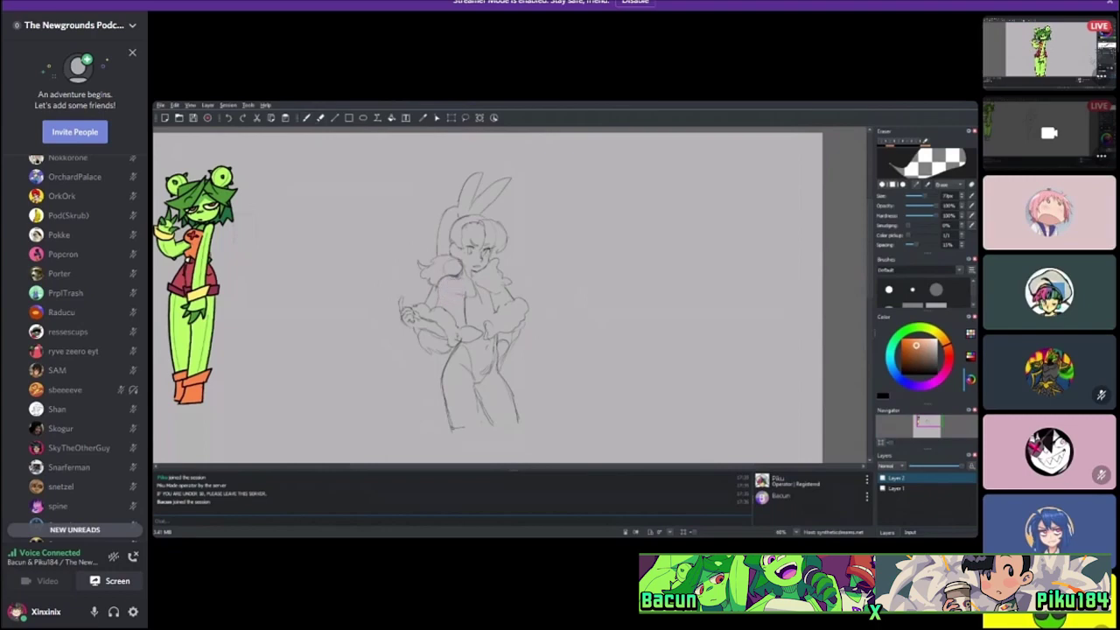
pyautogui.press('b')
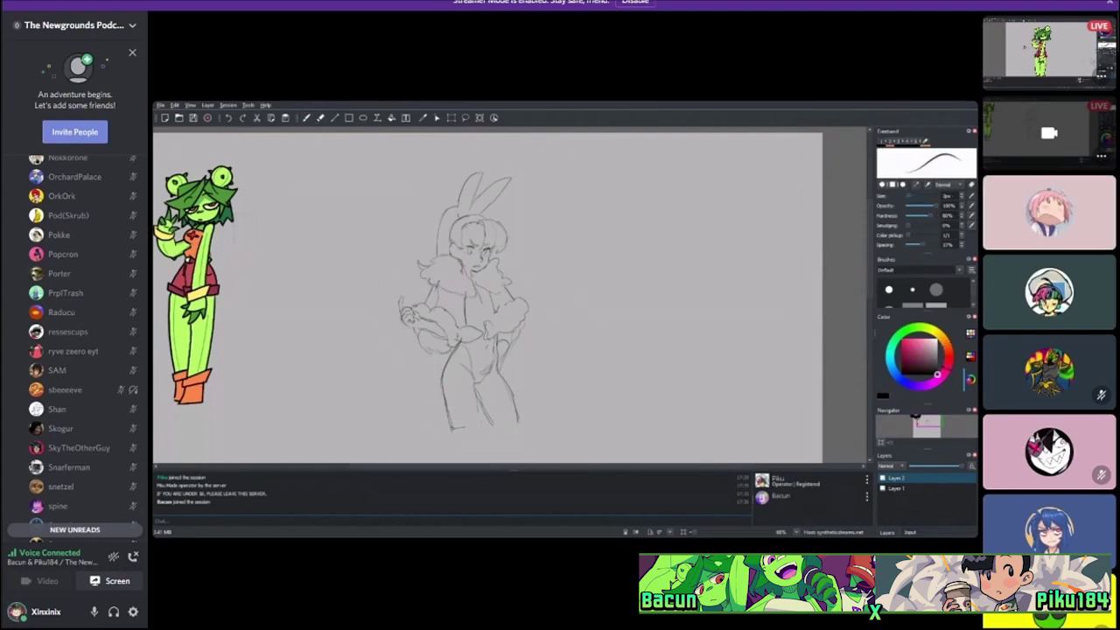
pyautogui.click(895, 488)
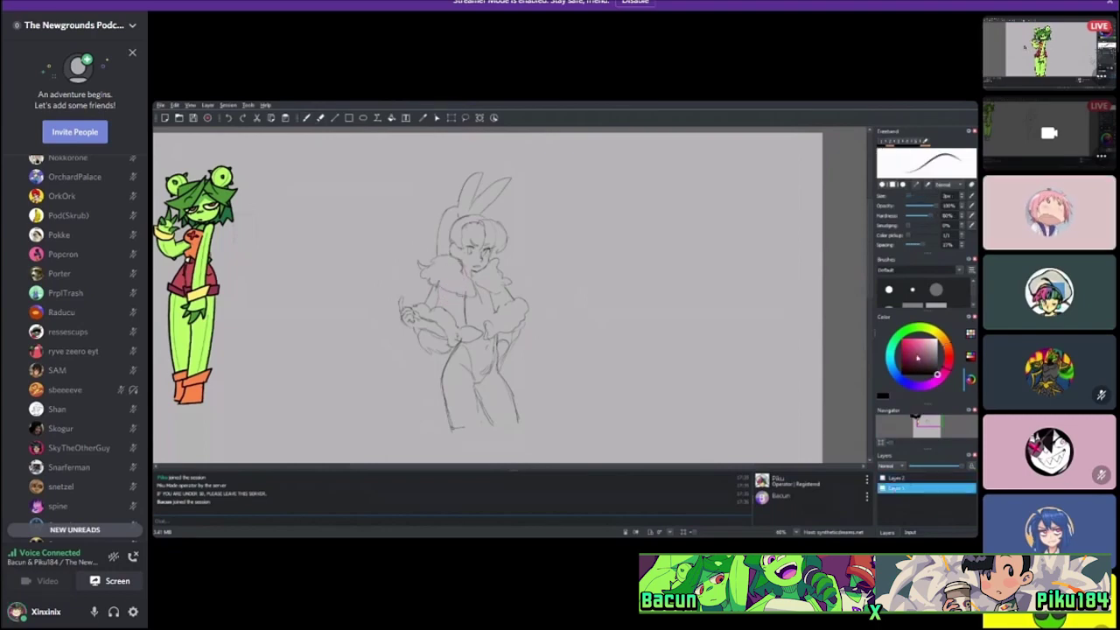
pyautogui.click(897, 375)
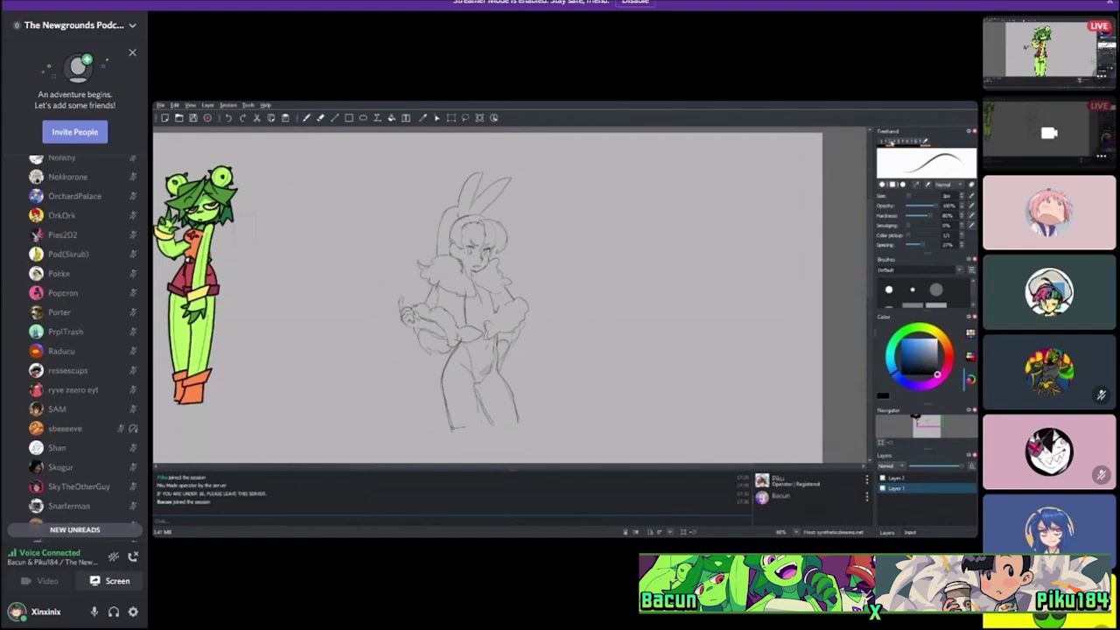
pyautogui.click(894, 375)
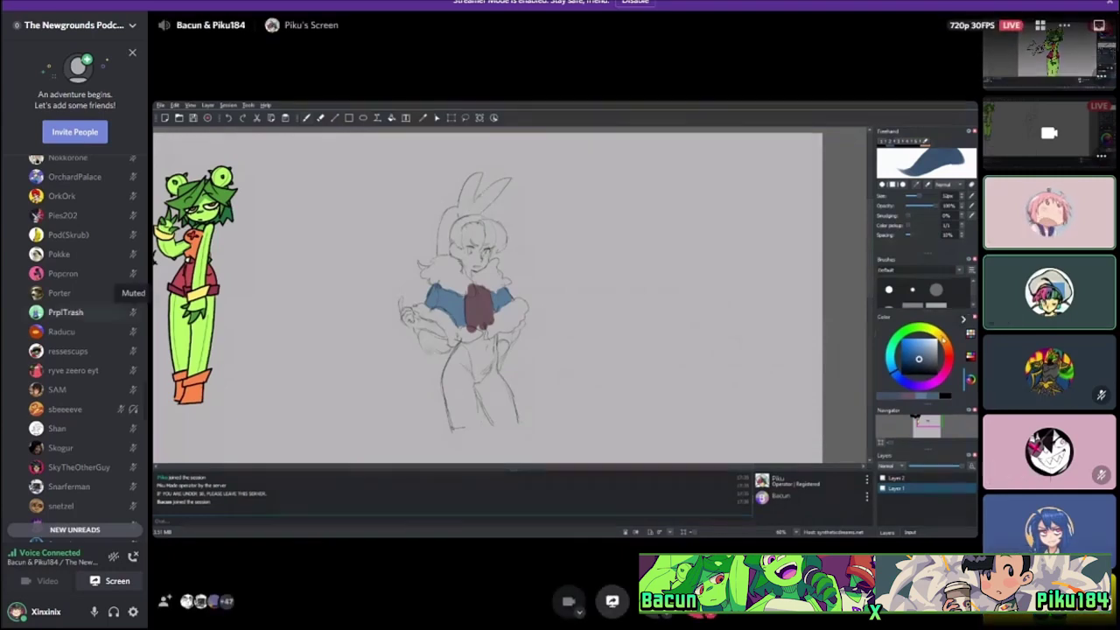
# Catch up on art-office-hours-chat messages from around 12:04 to 12:06 PM and return to Piku's enlarged stream.
pyautogui.scroll(15, 88, 332)
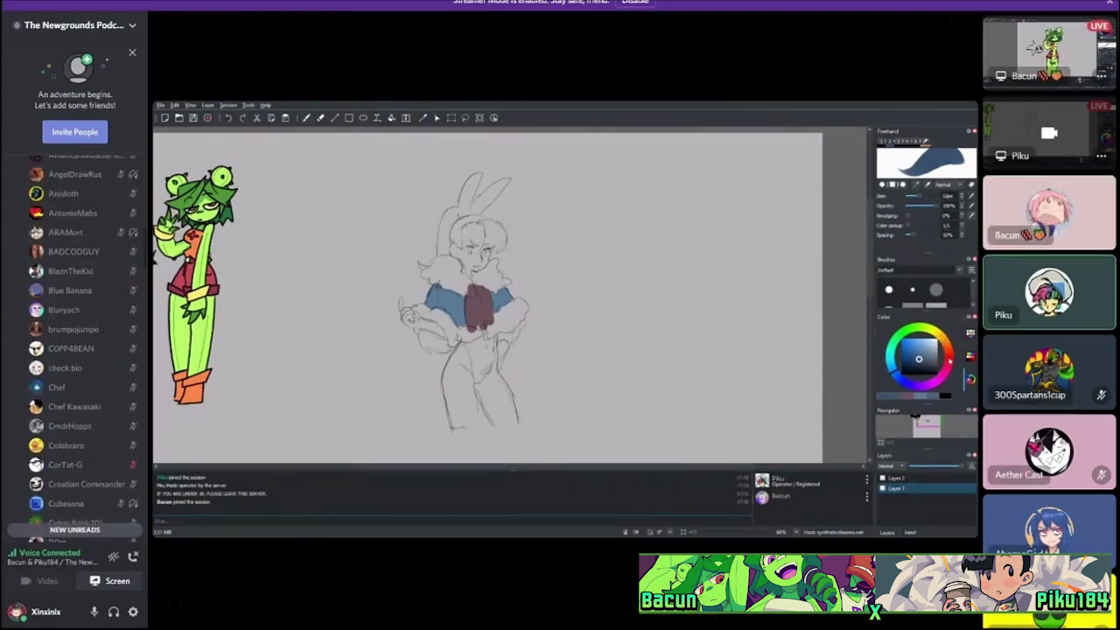
pyautogui.scroll(4, 75, 341)
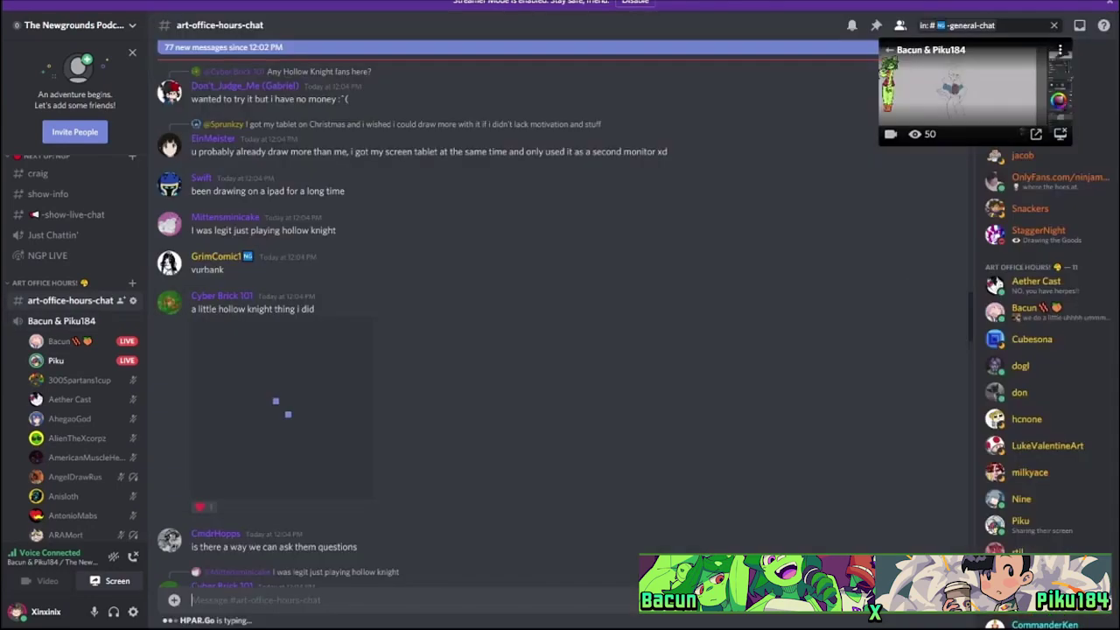
pyautogui.click(70, 300)
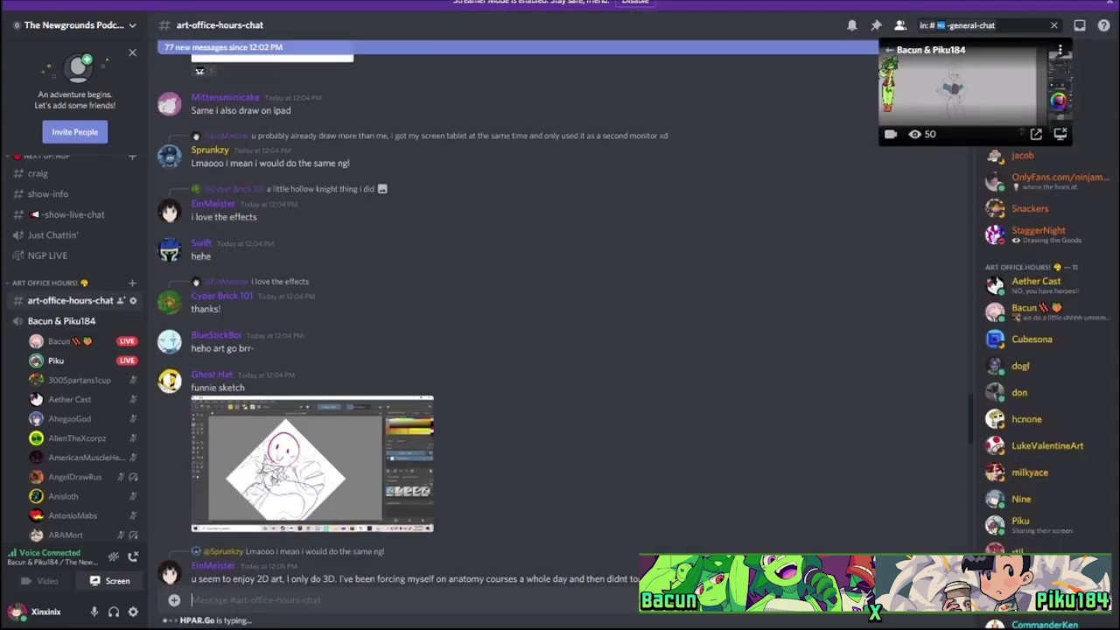
pyautogui.scroll(-20, 560, 464)
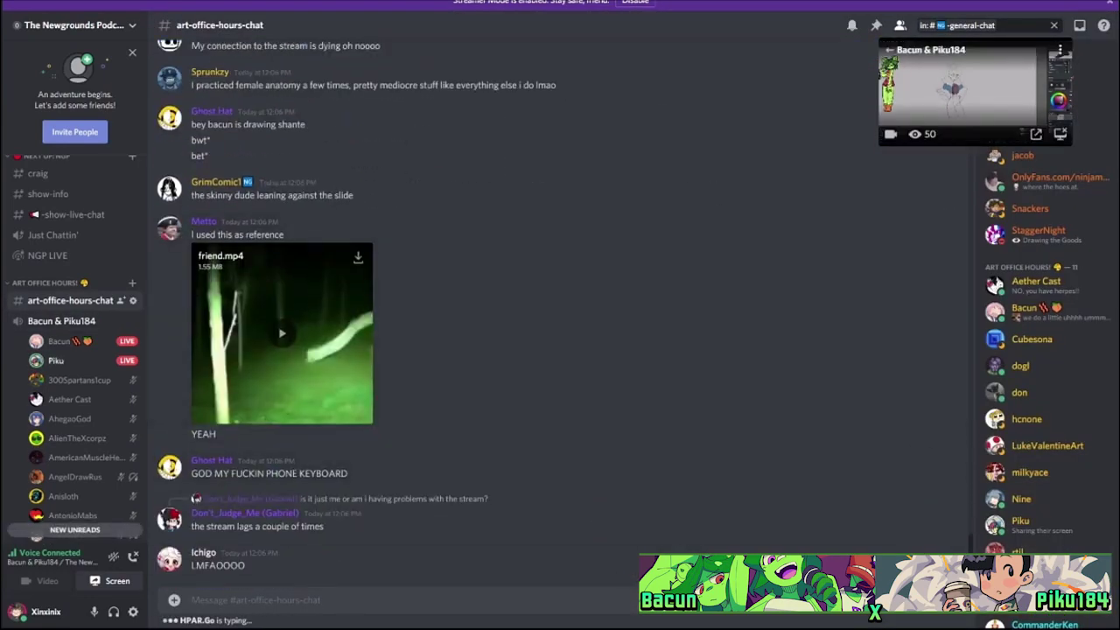
pyautogui.click(962, 87)
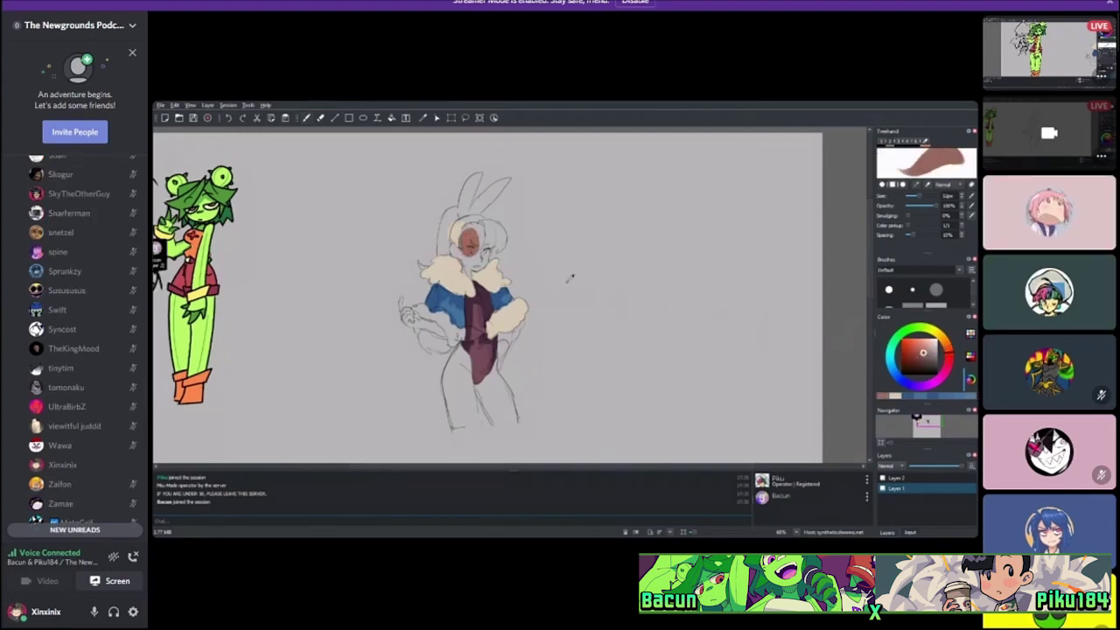
# Pin the 12:09 PM art-office-hours-chat message containing the red and green sketch of the two characters.
pyautogui.scroll(5, 75, 341)
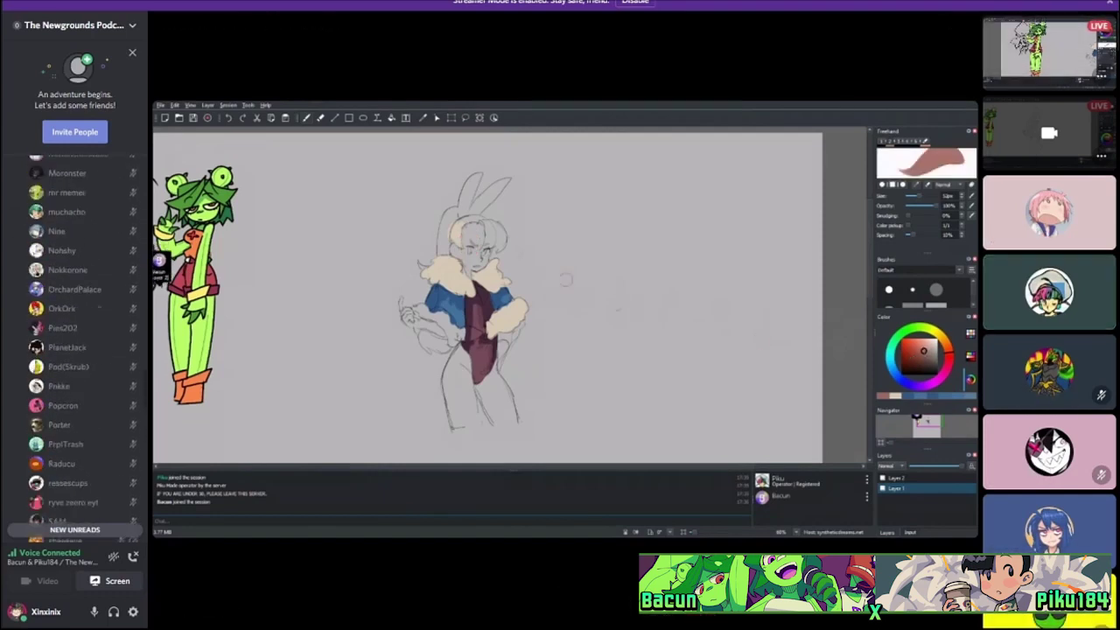
pyautogui.scroll(10, 74, 342)
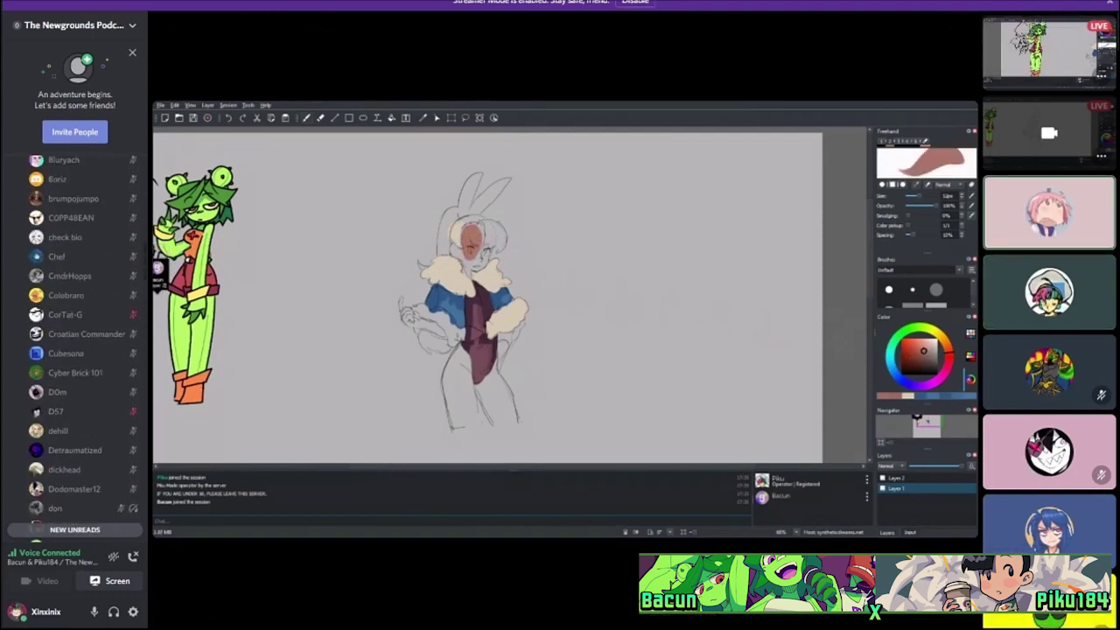
pyautogui.scroll(10, 74, 341)
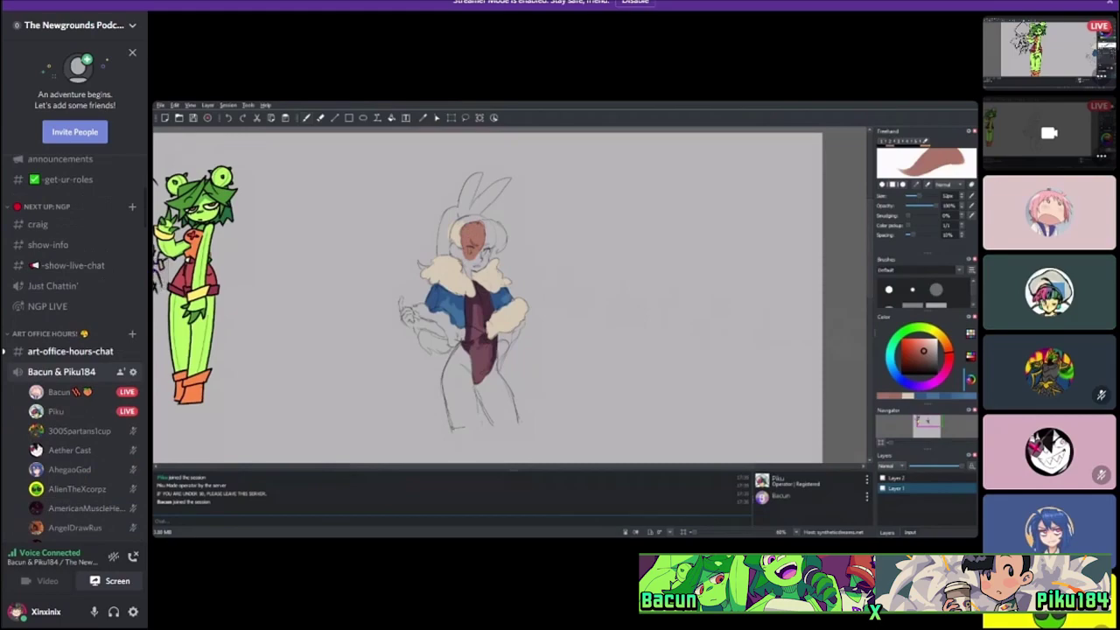
pyautogui.click(70, 351)
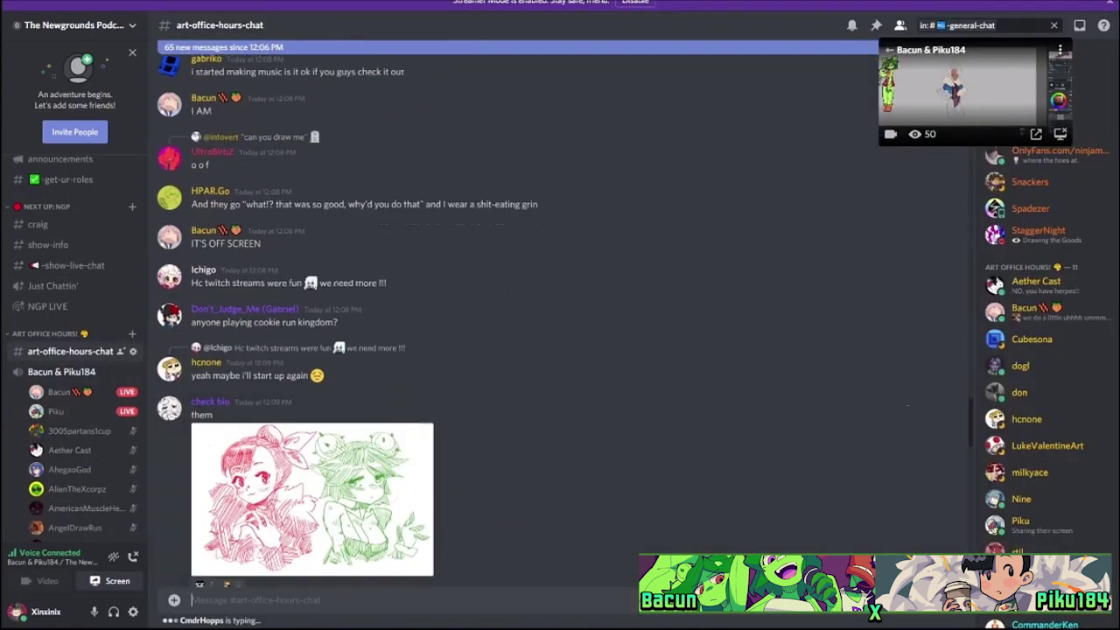
pyautogui.scroll(5, 560, 350)
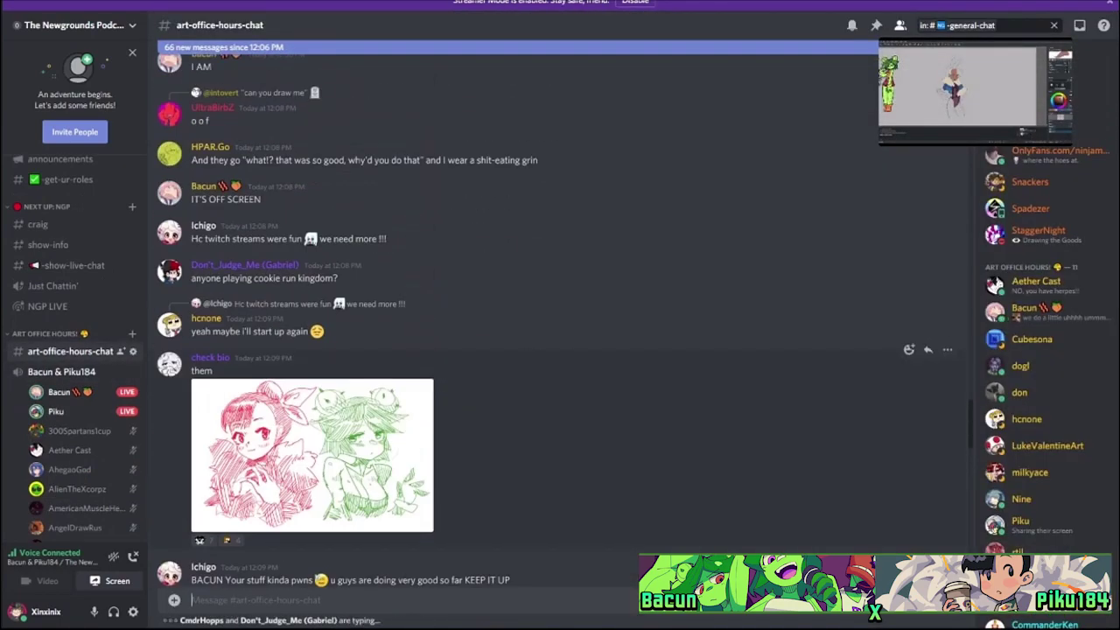
pyautogui.scroll(-2, 560, 350)
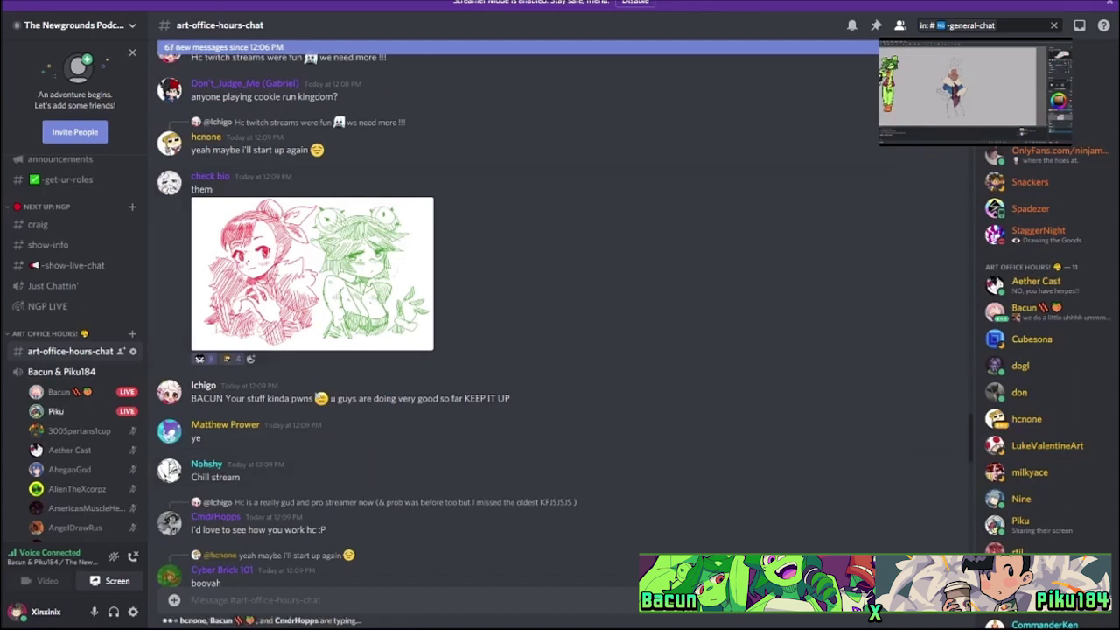
pyautogui.scroll(1, 520, 315)
pyautogui.scroll(2, 560, 315)
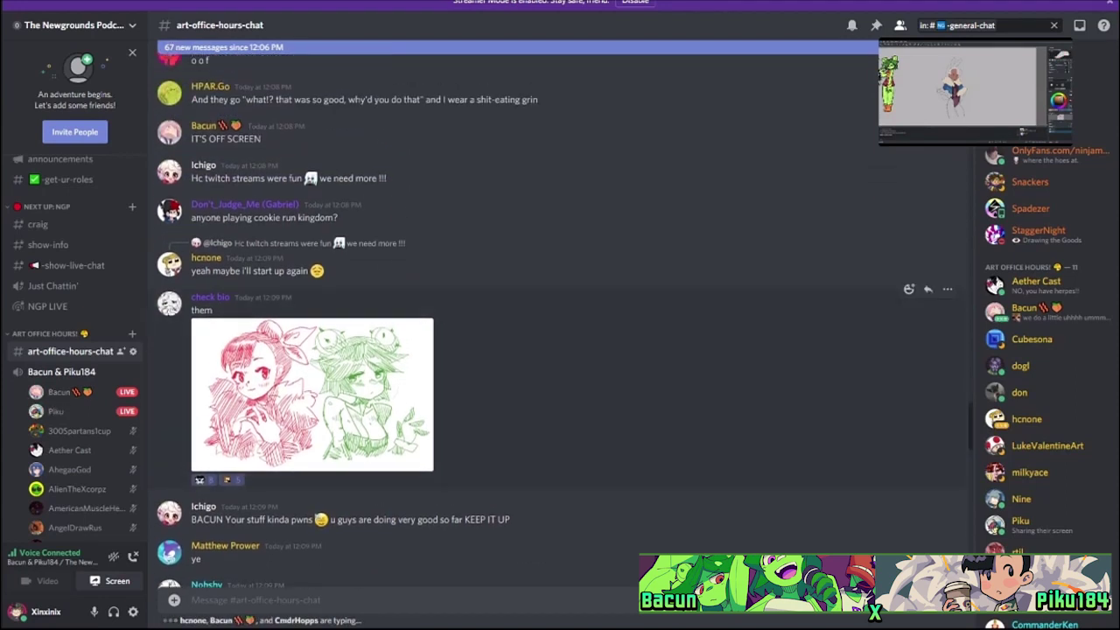
pyautogui.click(948, 288)
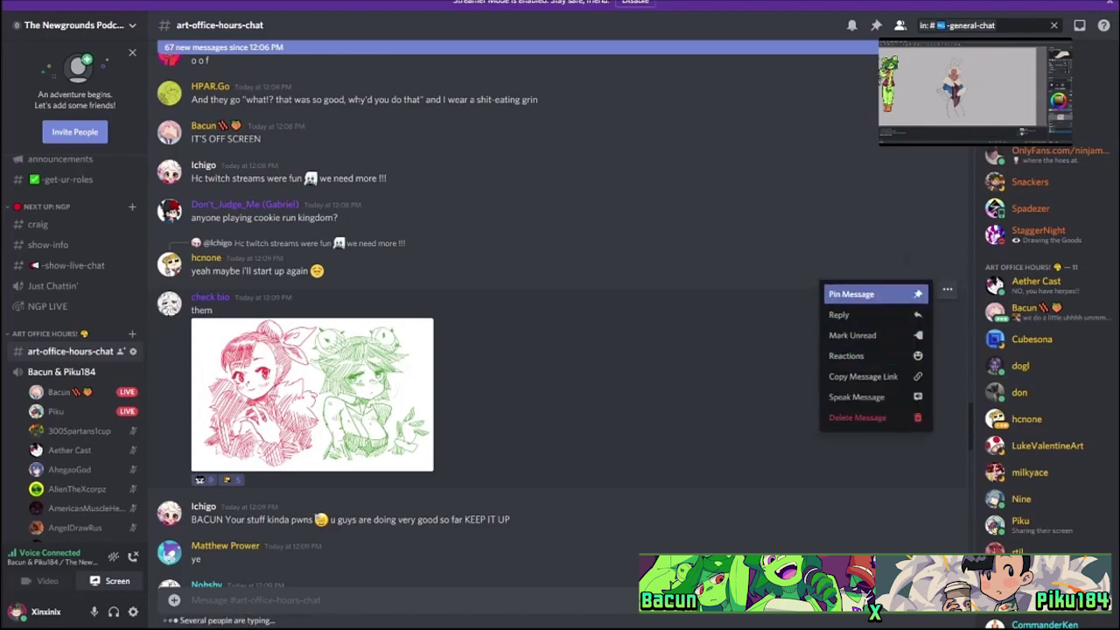
pyautogui.click(851, 294)
pyautogui.press('Return')
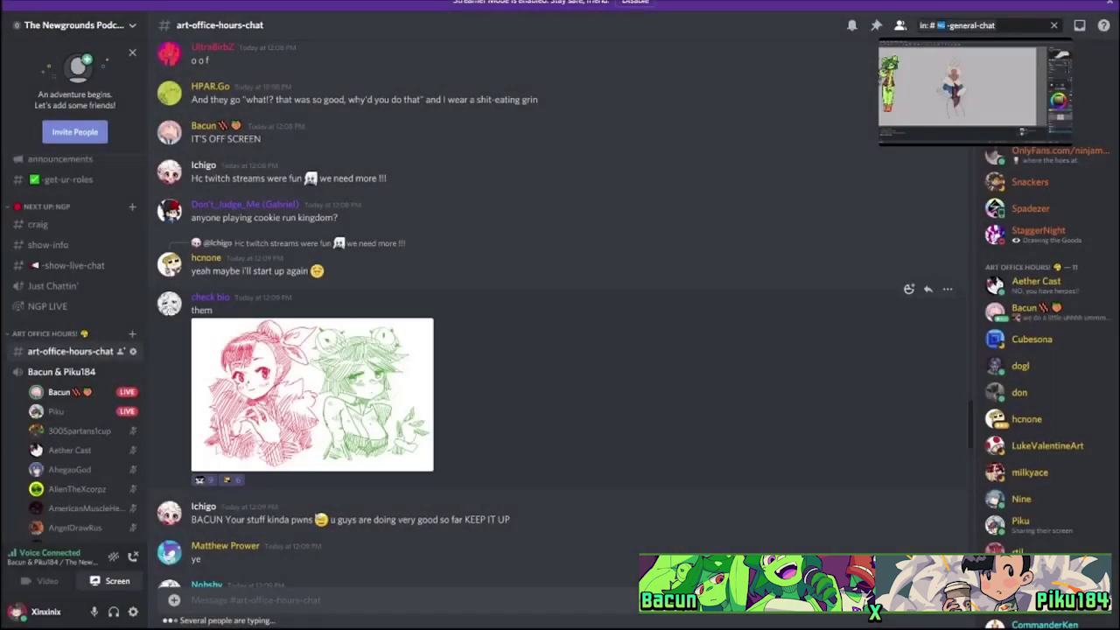
# Read the remaining art-office-hours-chat messages through 12:10 PM and return to the enlarged stream view.
pyautogui.scroll(-8, 561, 315)
pyautogui.scroll(-10, 560, 315)
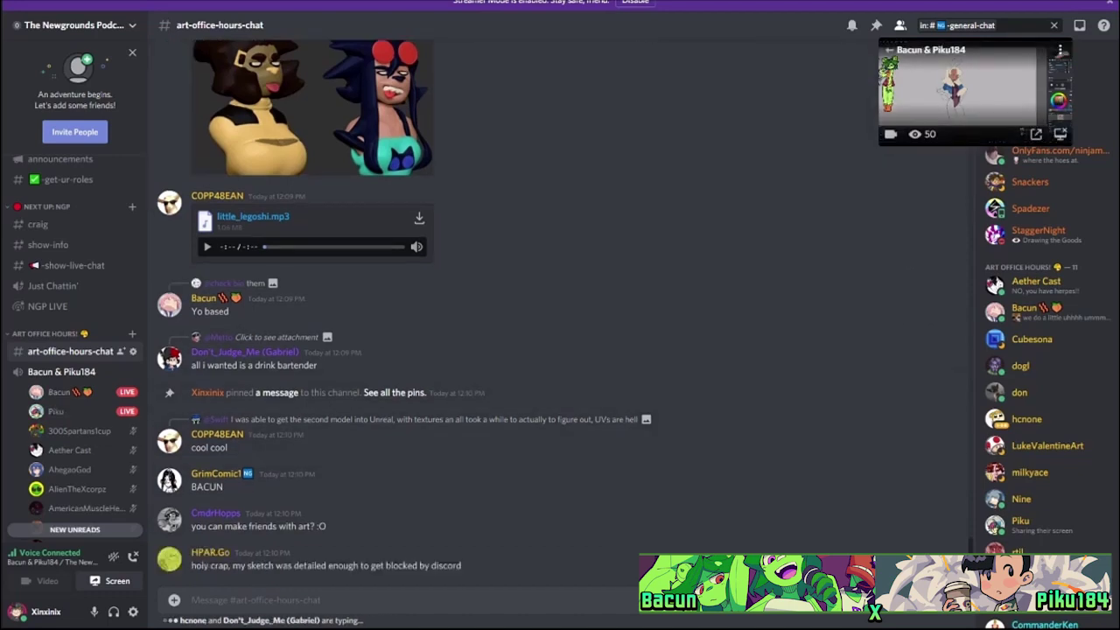
pyautogui.click(962, 87)
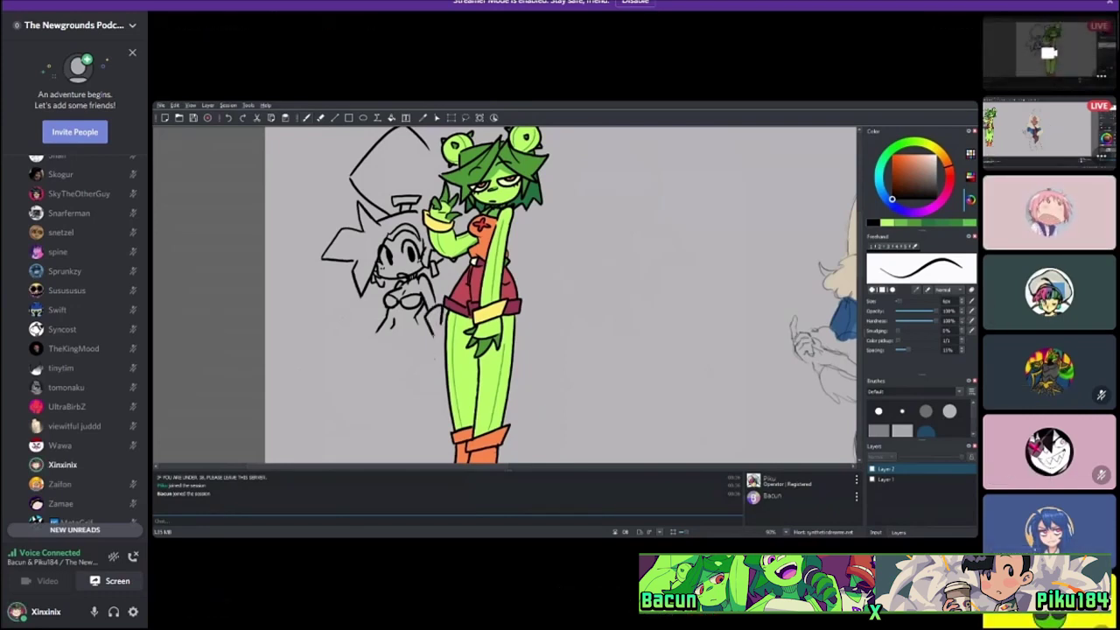
# Open general-chat and check its messages from around 11:47 AM through 12:09 PM.
pyautogui.moveTo(963, 320)
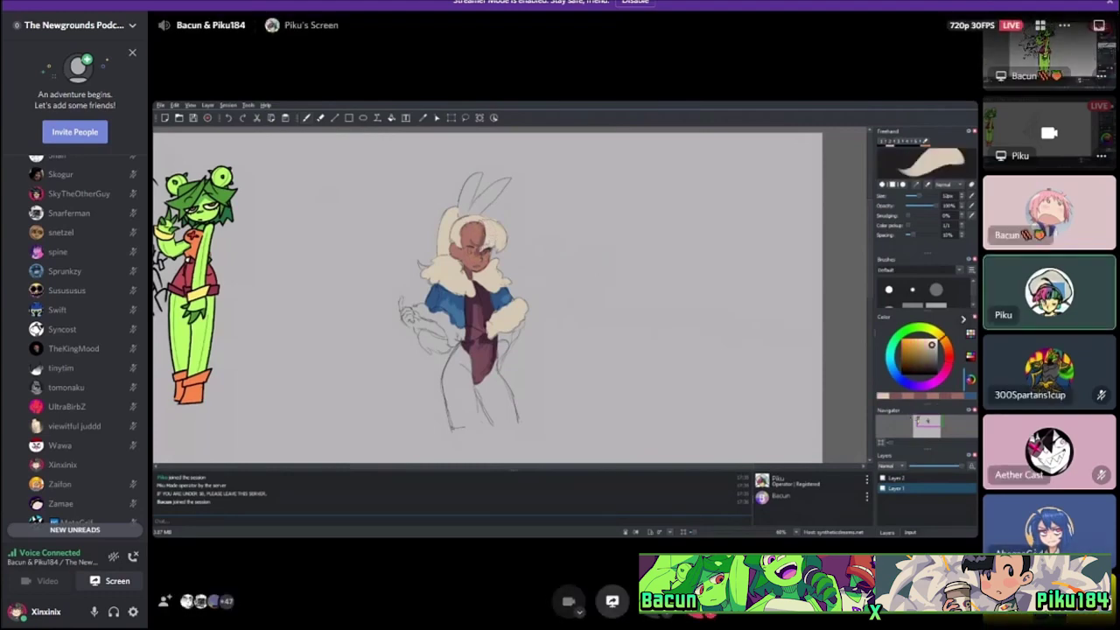
pyautogui.scroll(-1, 74, 332)
pyautogui.scroll(-5, 74, 332)
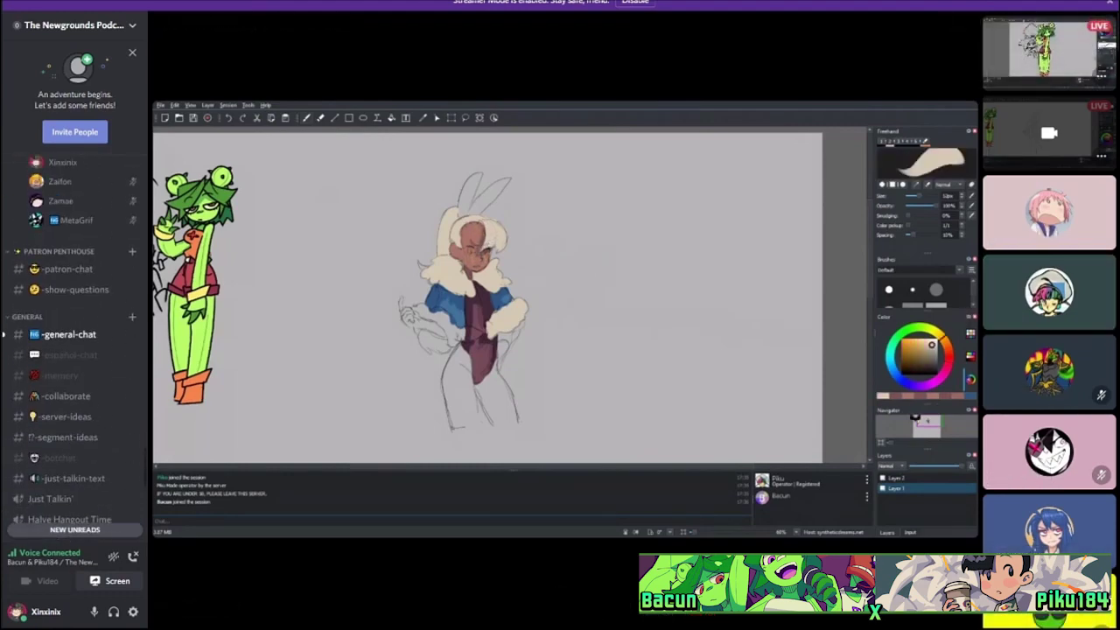
pyautogui.click(68, 403)
pyautogui.scroll(-6, 560, 392)
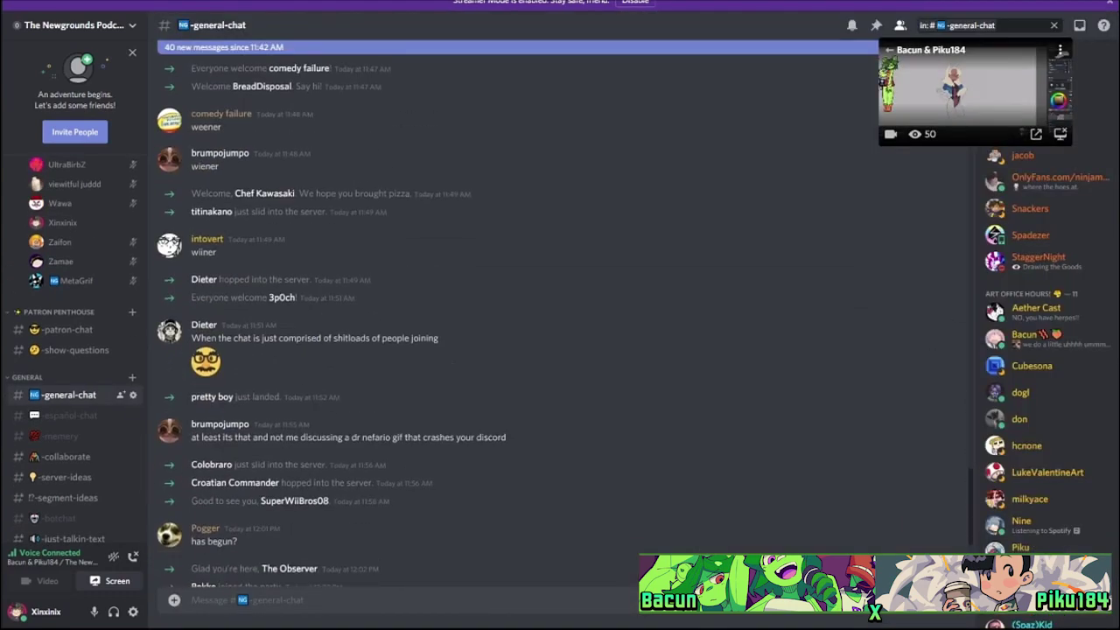
# Return to art-office-hours-chat, read the messages from 12:10 to 12:11 PM and resume watching Piku's stream.
pyautogui.scroll(10, 74, 342)
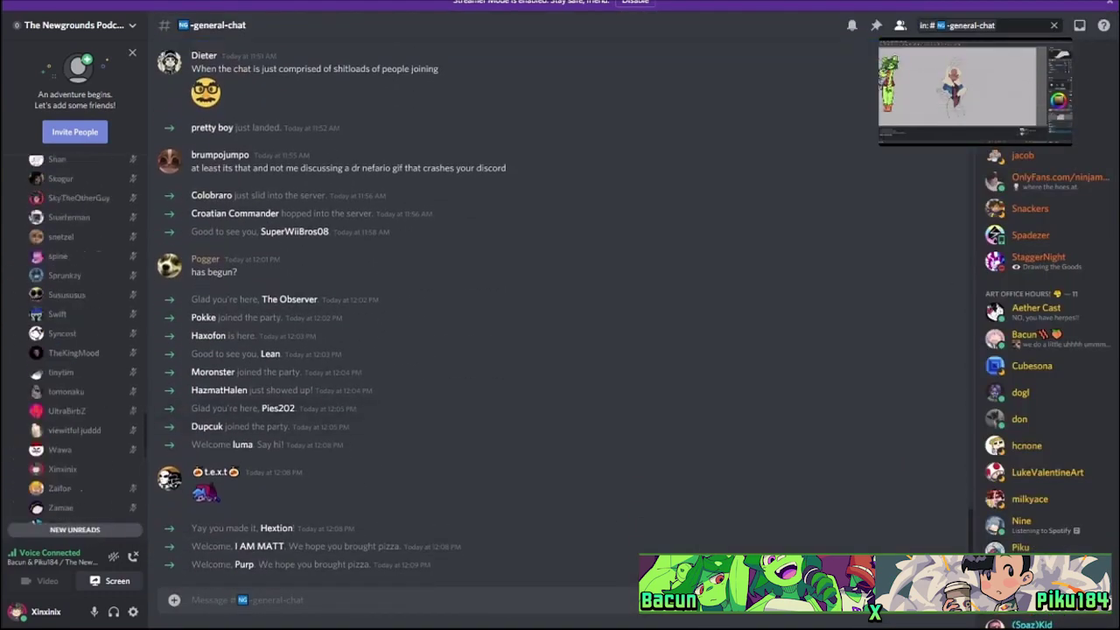
pyautogui.scroll(10, 75, 341)
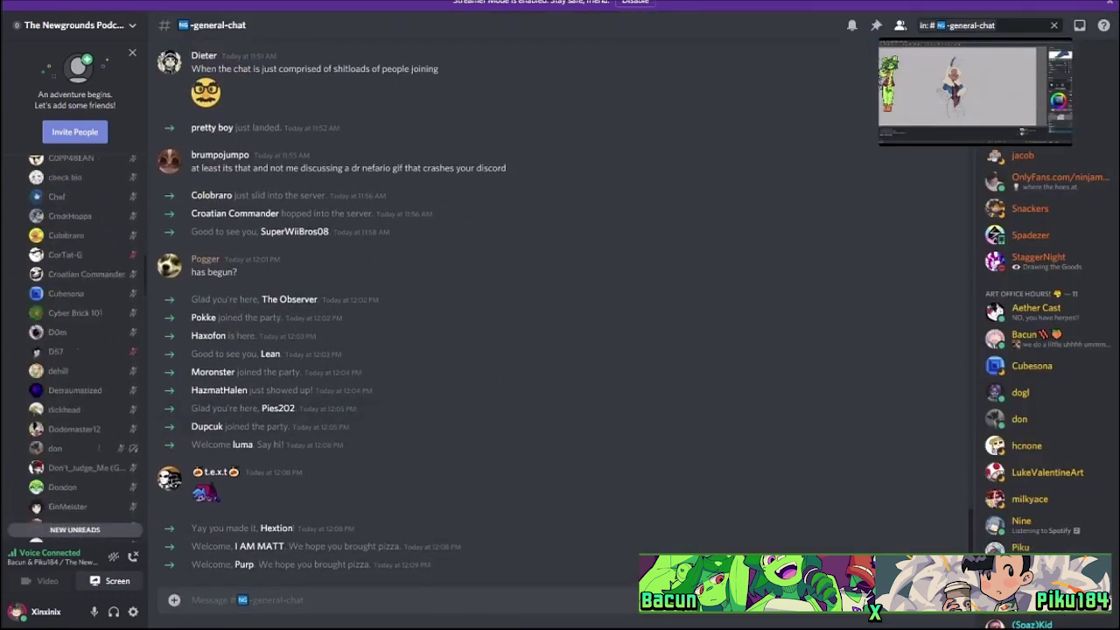
pyautogui.scroll(-1, 74, 341)
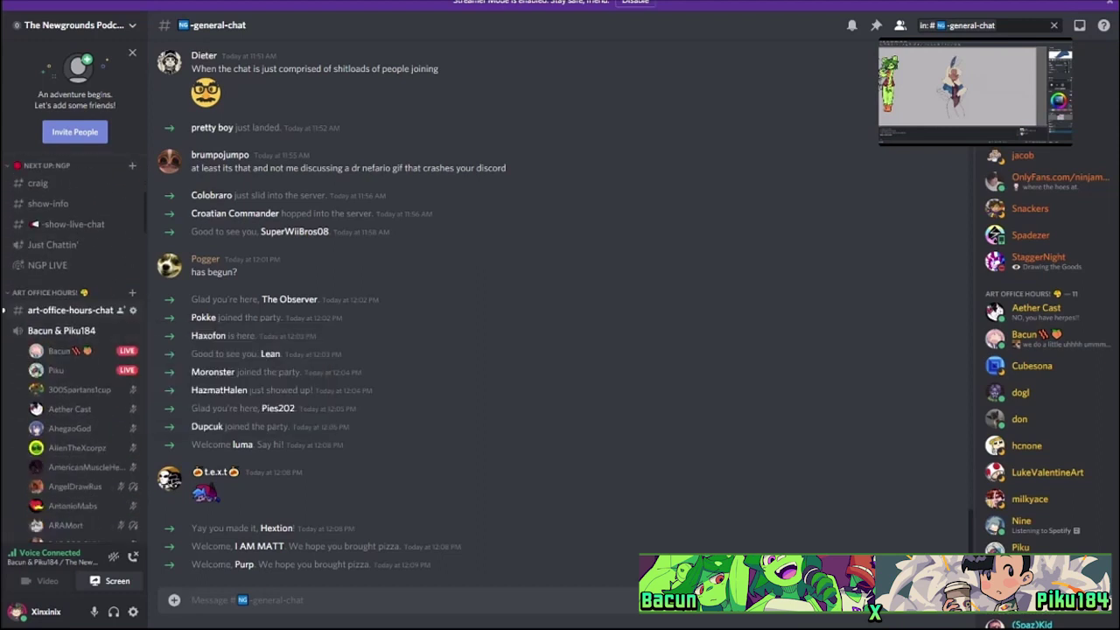
pyautogui.click(70, 310)
pyautogui.click(169, 344)
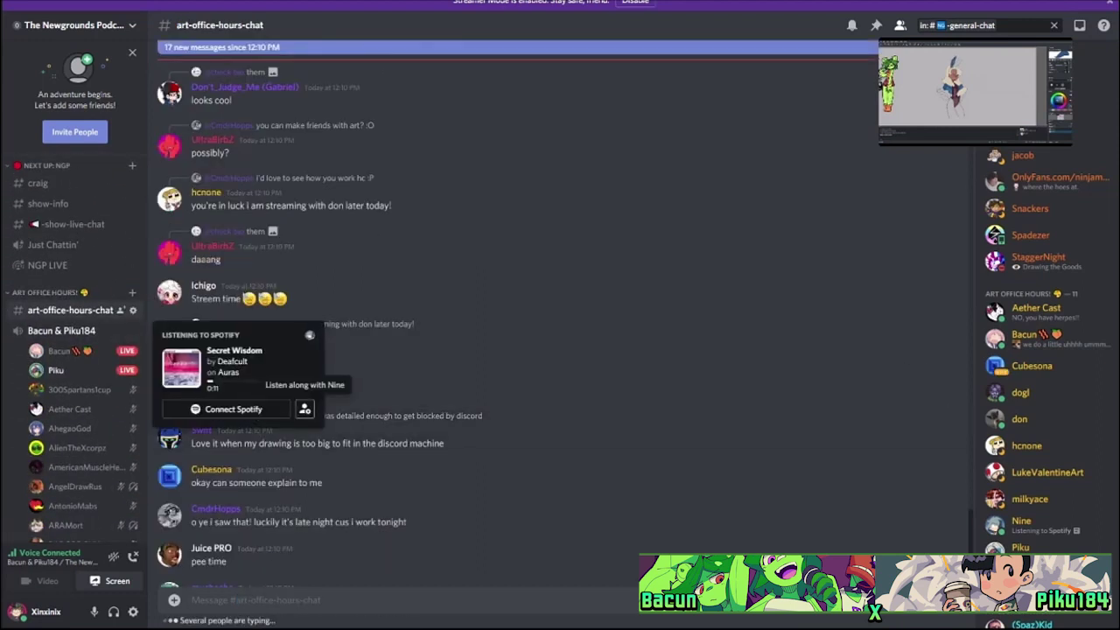
pyautogui.scroll(-5, 560, 350)
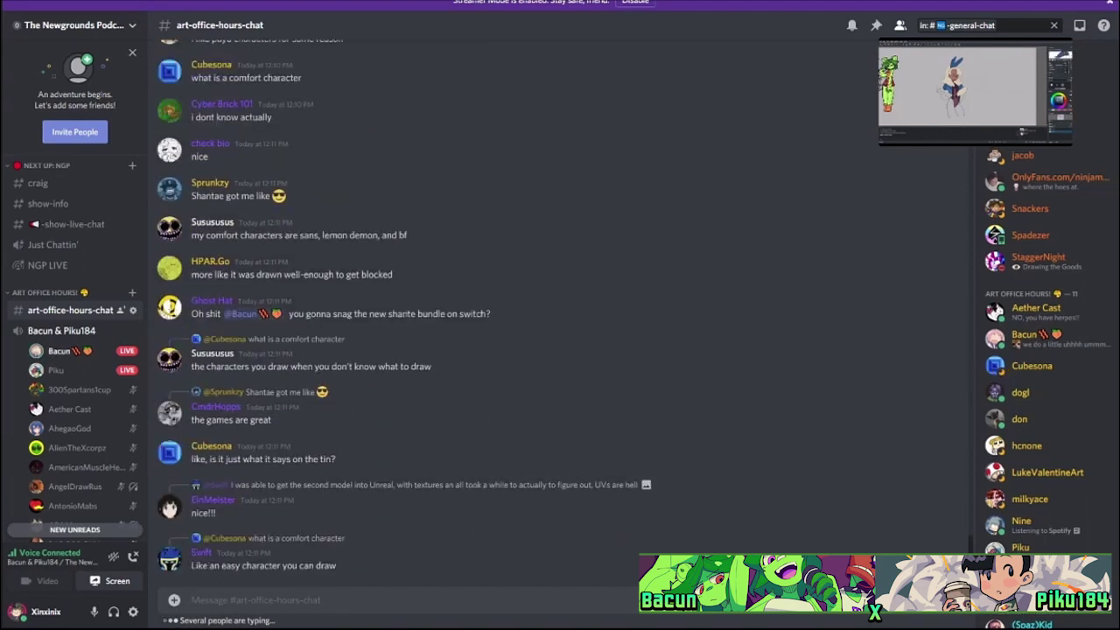
pyautogui.click(976, 92)
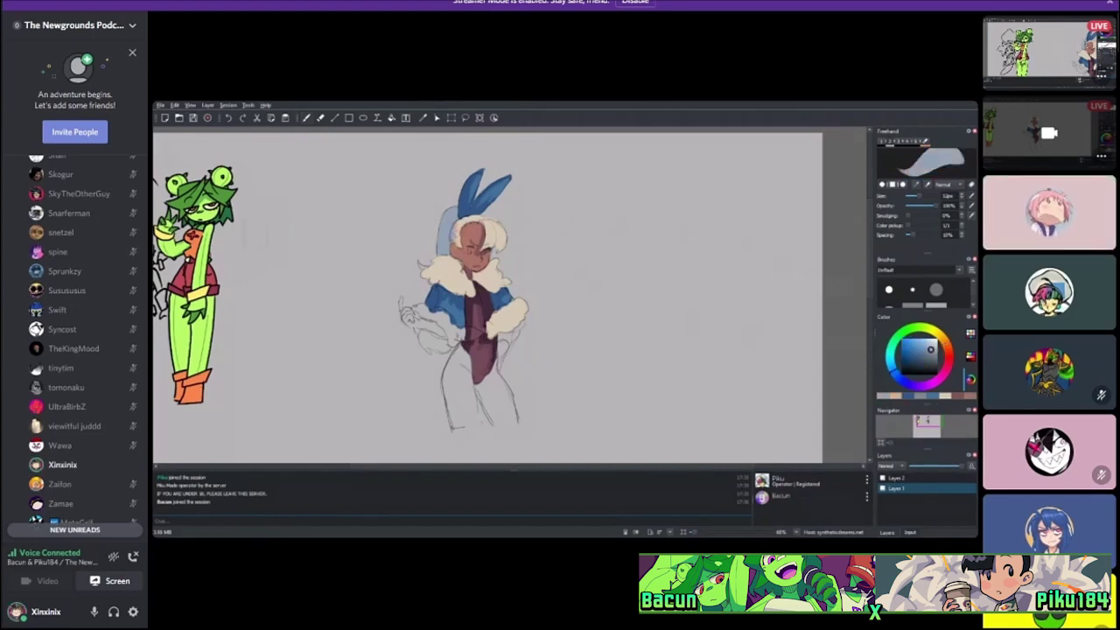
pyautogui.press('h')
pyautogui.press('h')
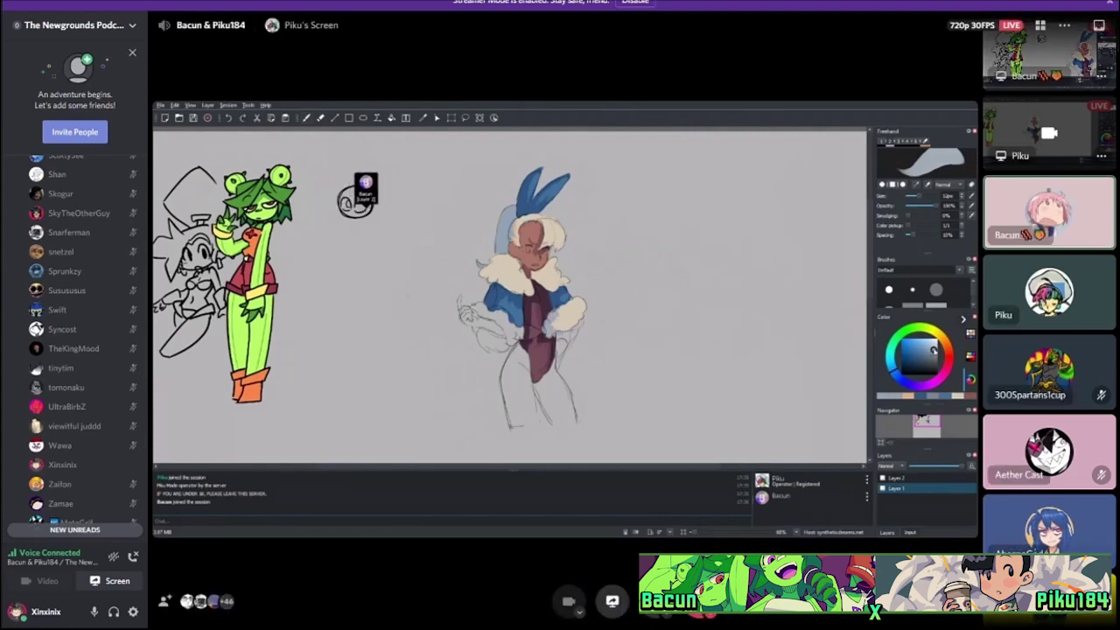
# Review the art-office-hours-chat messages and shared images from 12:11 to 12:13 PM and go back to the enlarged stream view.
pyautogui.scroll(8, 74, 341)
pyautogui.scroll(10, 75, 341)
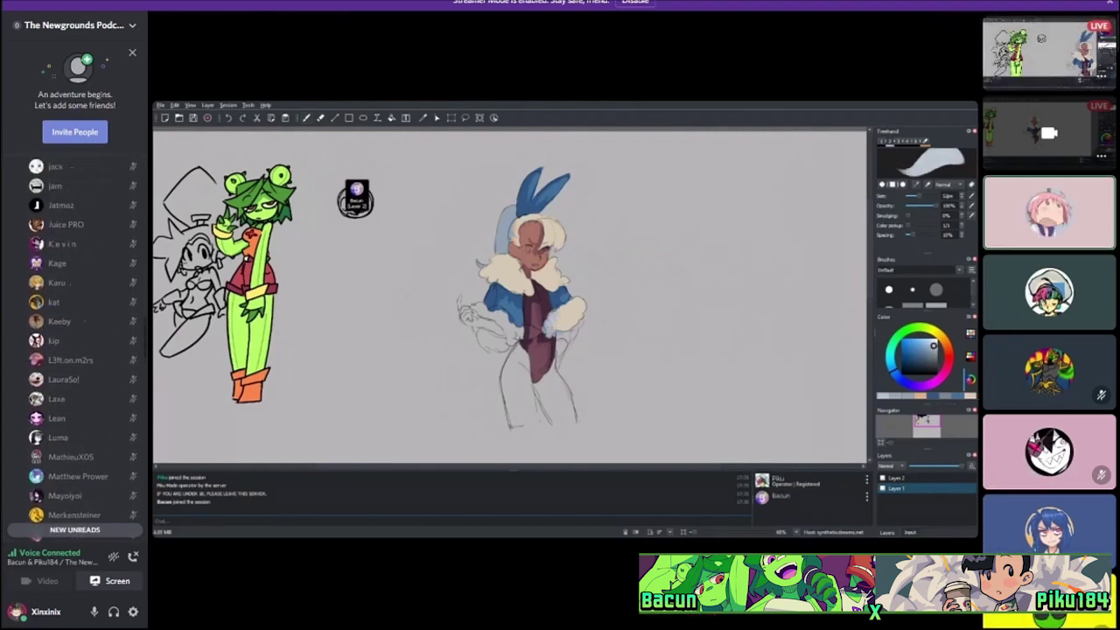
pyautogui.scroll(10, 74, 341)
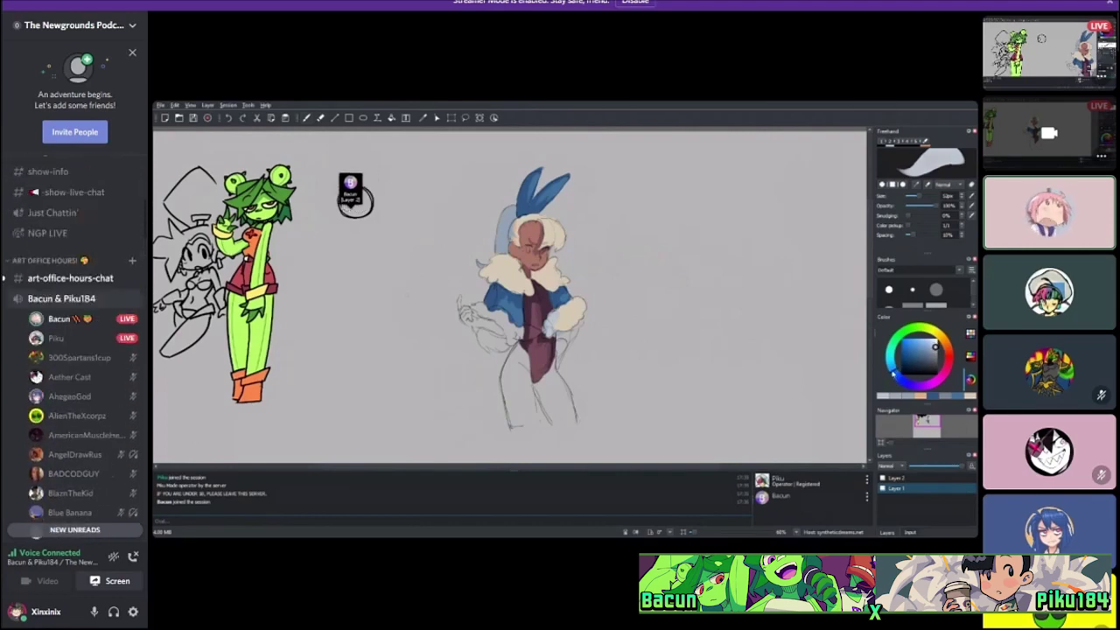
pyautogui.click(70, 348)
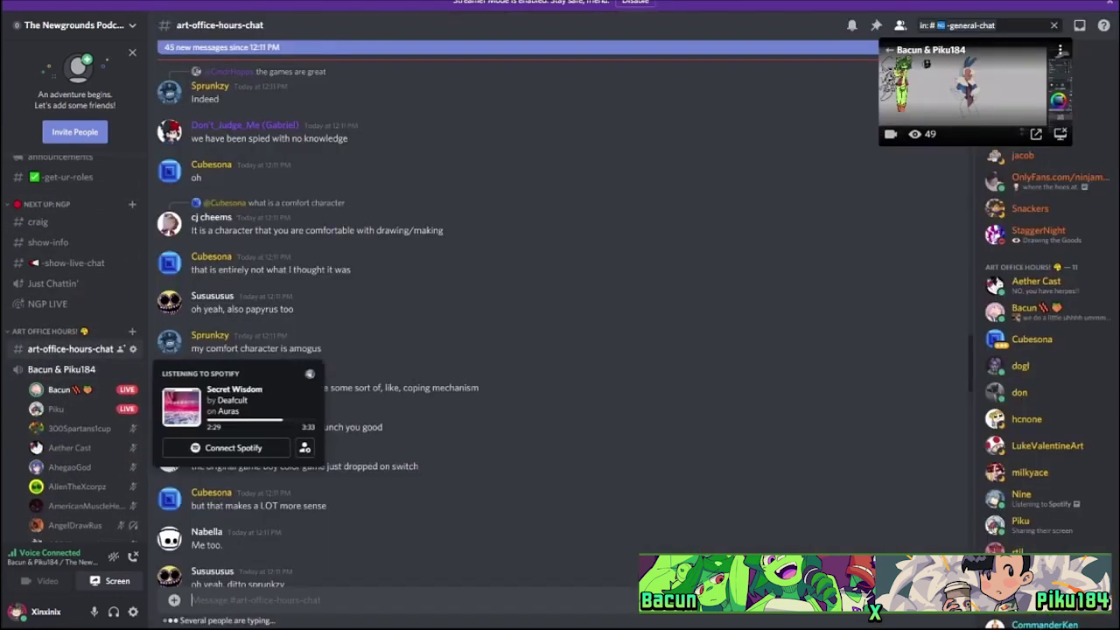
pyautogui.scroll(3, 612, 411)
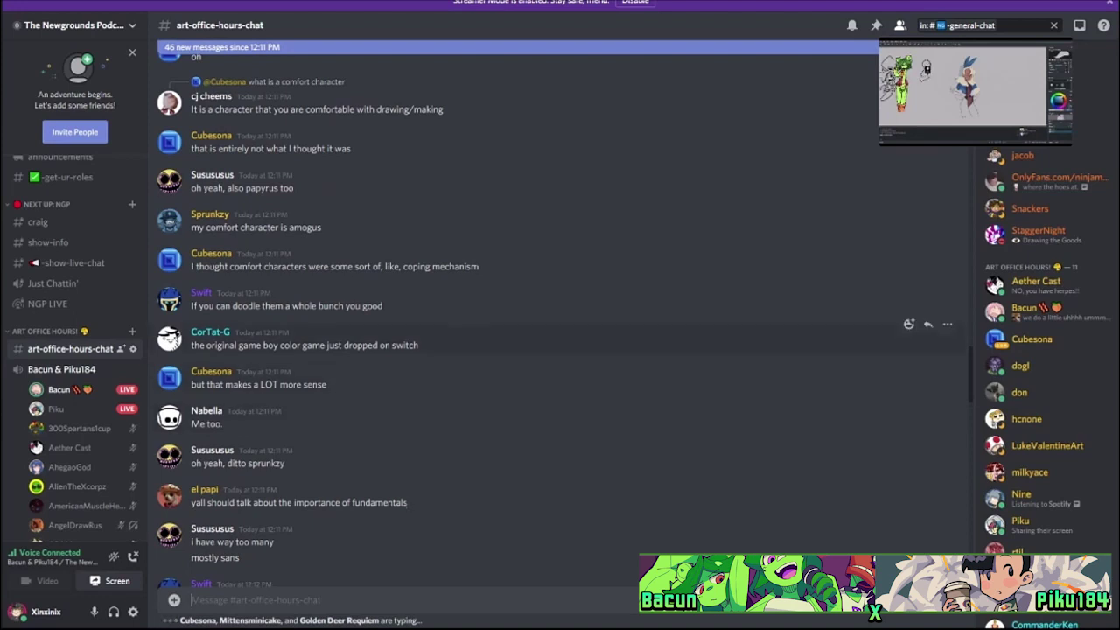
pyautogui.scroll(2, 560, 333)
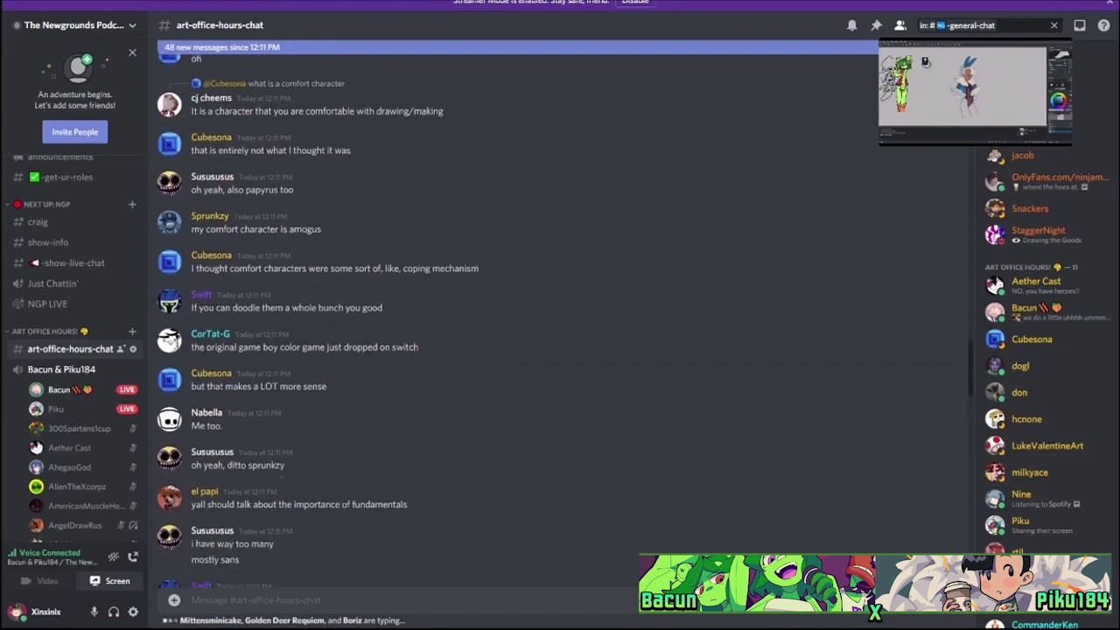
pyautogui.scroll(-15, 560, 333)
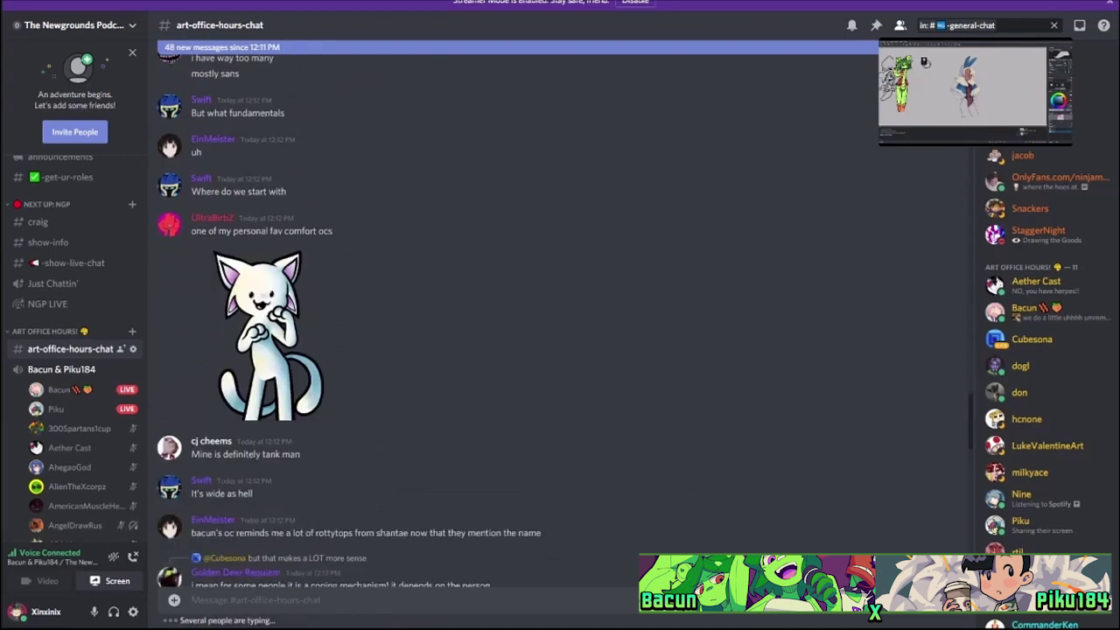
pyautogui.scroll(10, 560, 333)
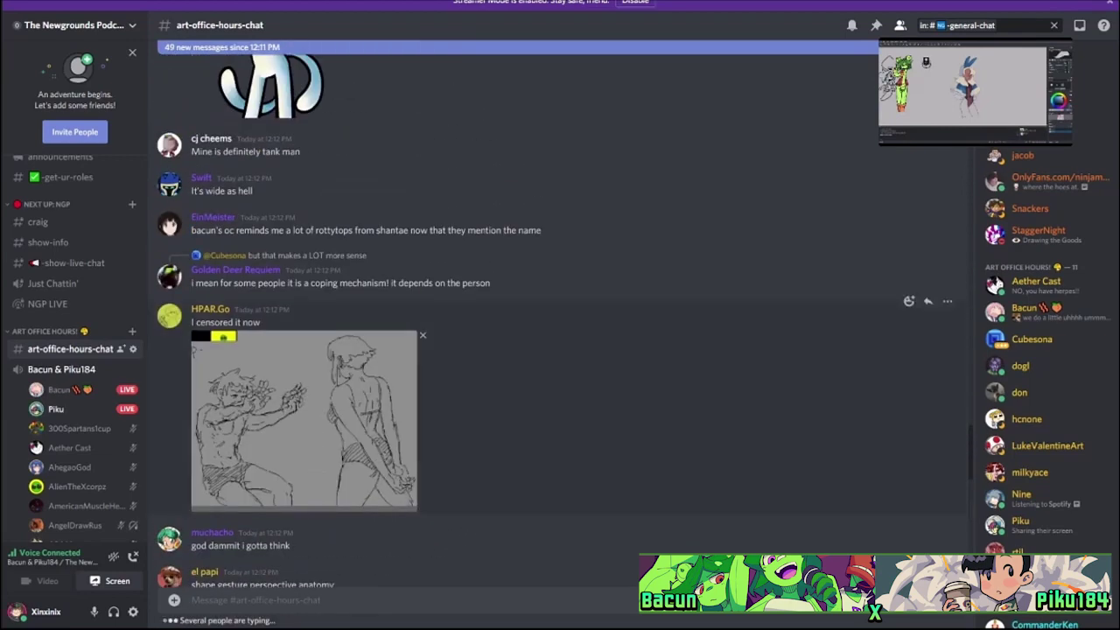
pyautogui.scroll(-10, 561, 333)
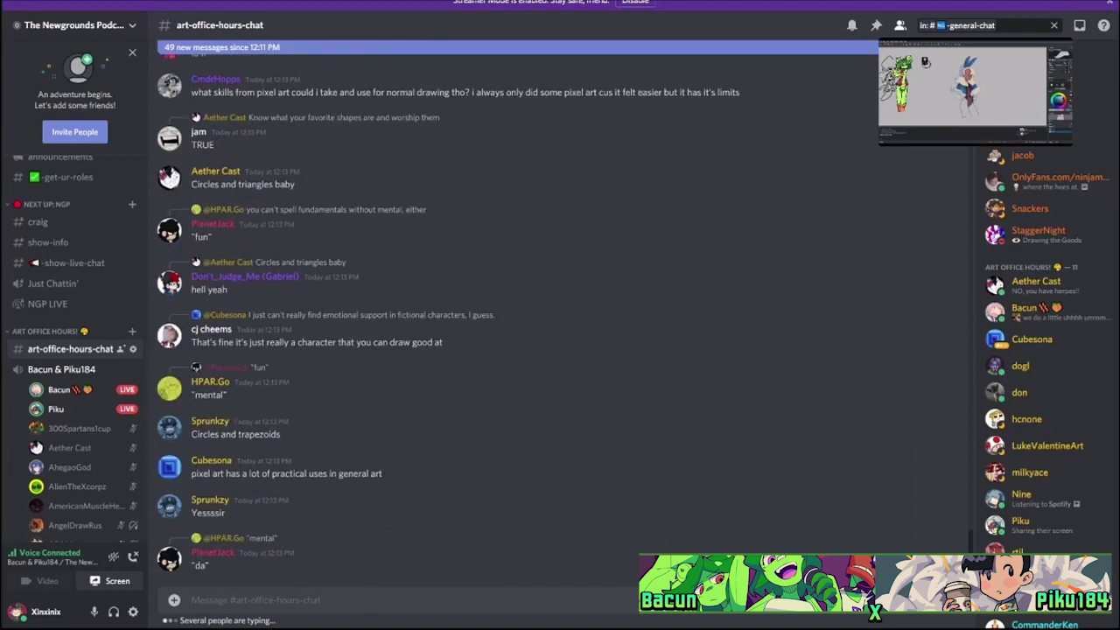
pyautogui.click(963, 92)
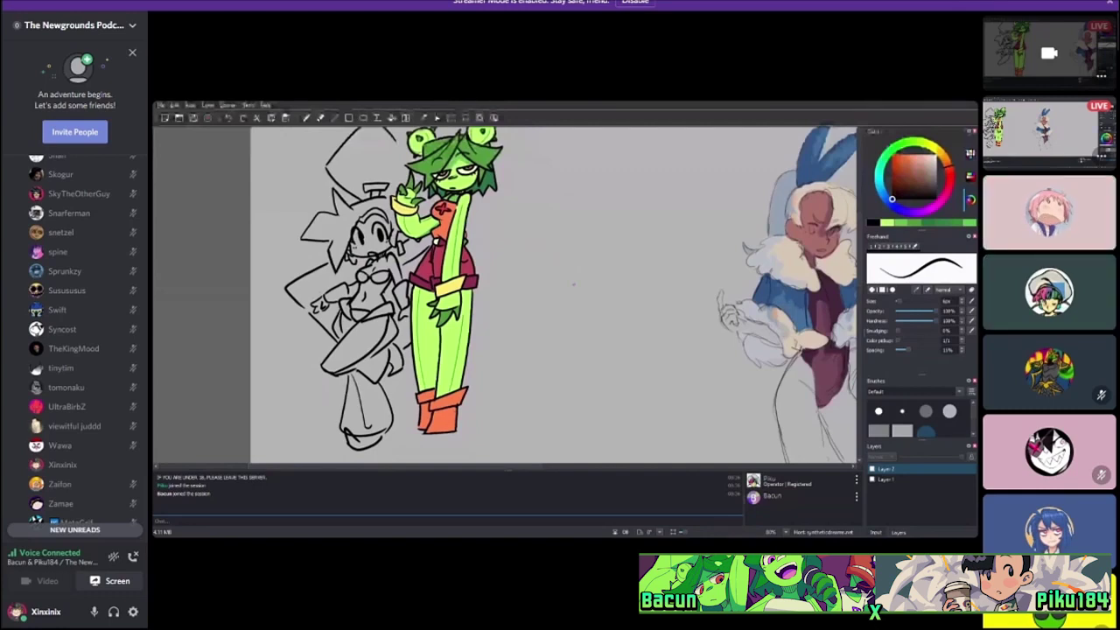
# Open art-office-hours-chat, check the 12:14 PM messages and shared sketch, and return to the enlarged stream view.
pyautogui.moveTo(963, 321)
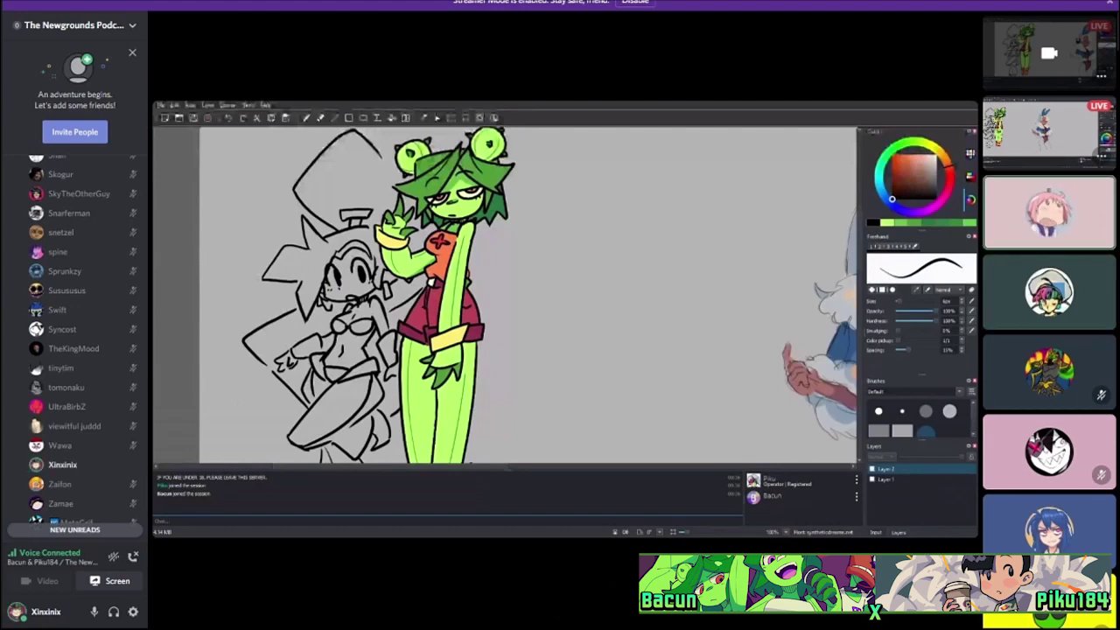
pyautogui.scroll(5, 74, 341)
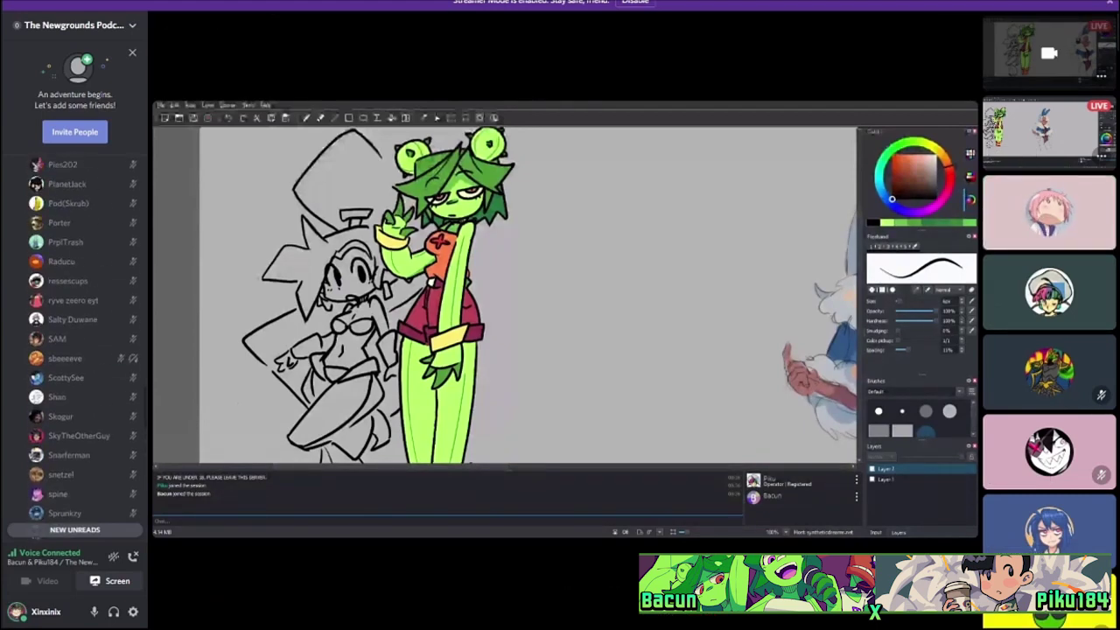
pyautogui.scroll(10, 83, 348)
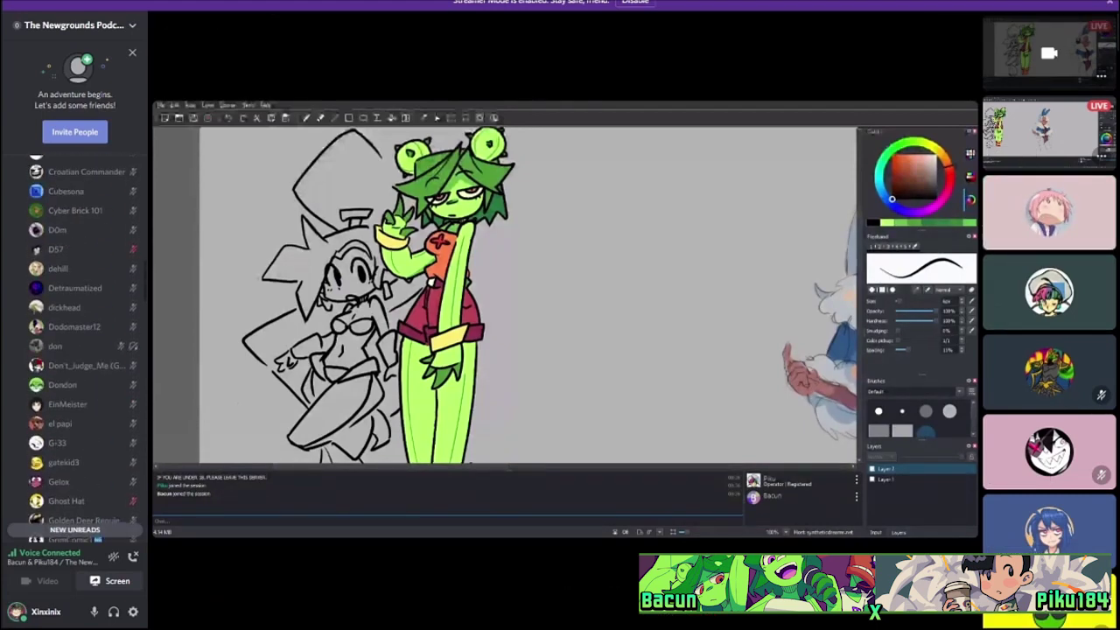
pyautogui.scroll(10, 75, 341)
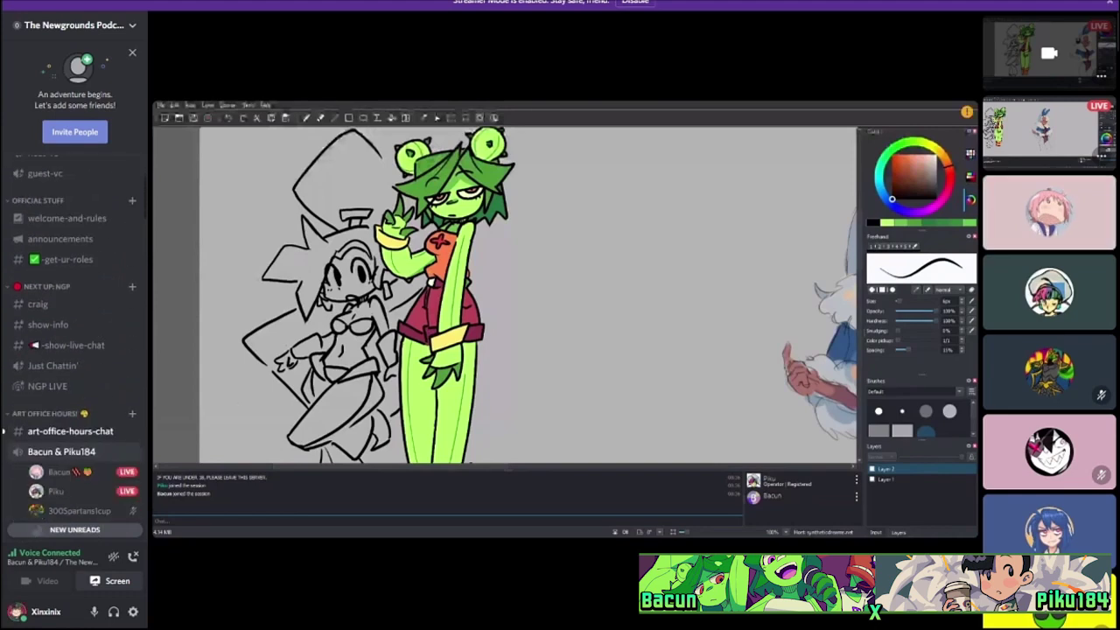
pyautogui.click(70, 431)
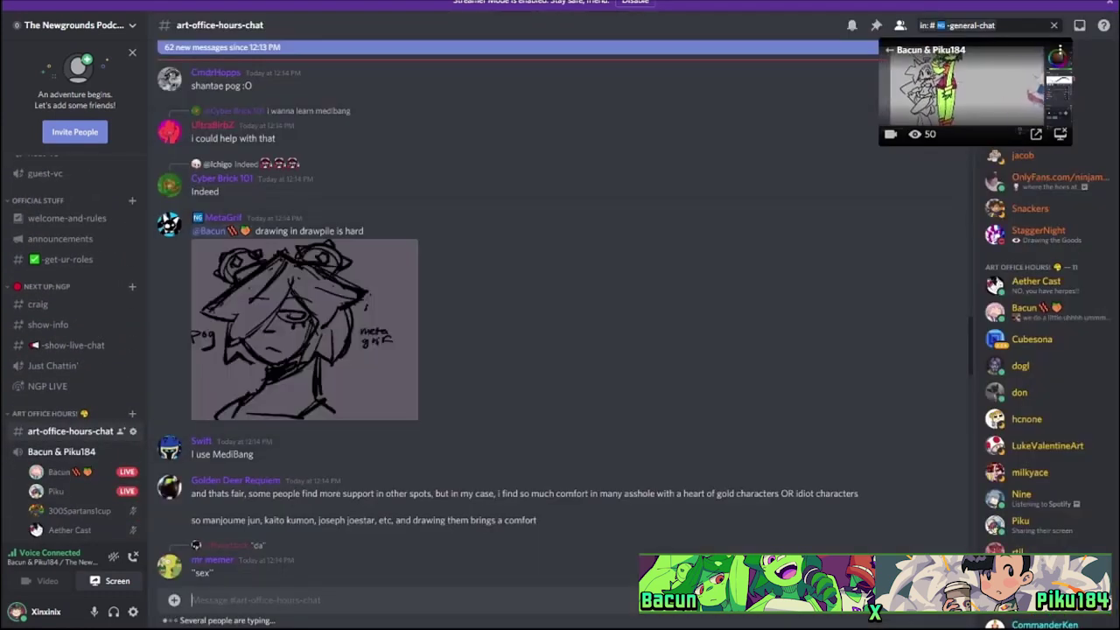
pyautogui.click(54, 473)
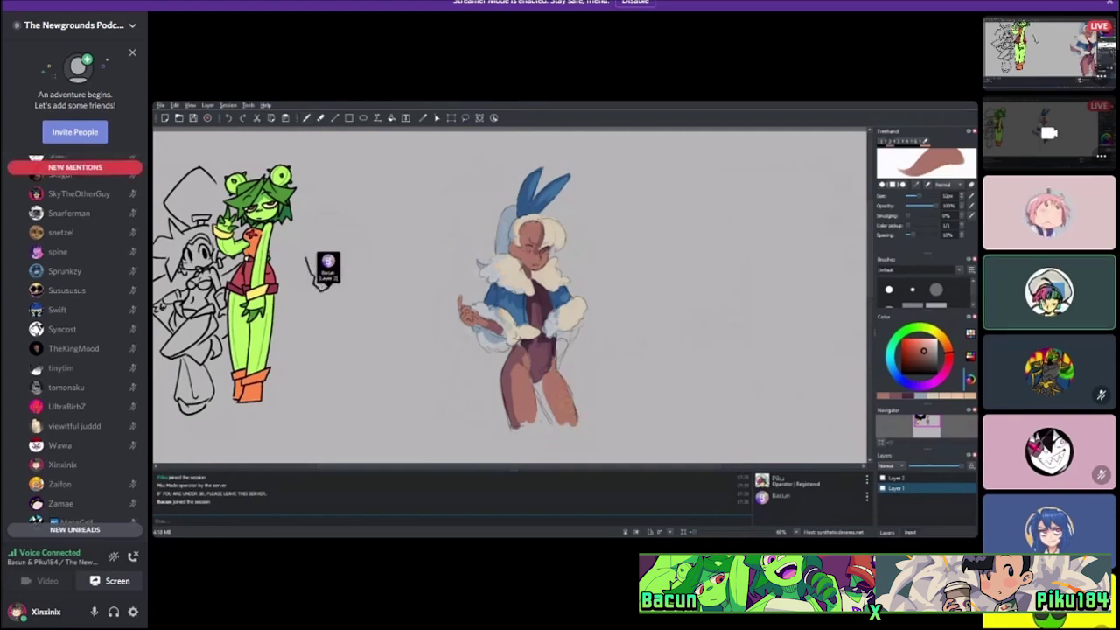
# Reopen art-office-hours-chat and read the messages from 12:14 to 12:16 PM, including the mention about resources for learning fundamentals.
pyautogui.scroll(5, 74, 350)
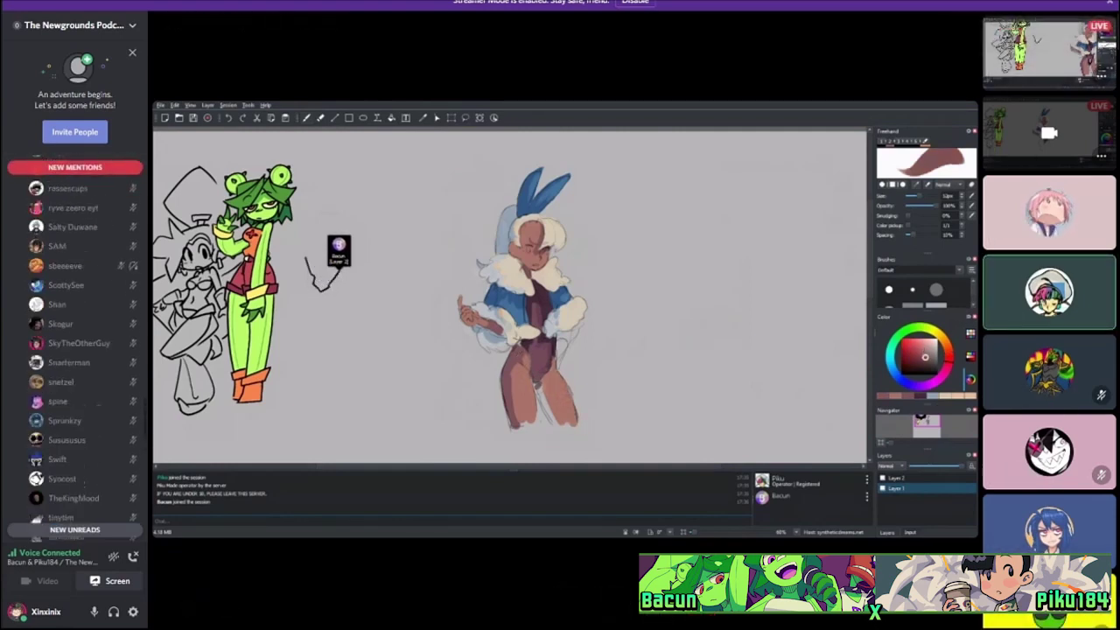
pyautogui.scroll(10, 74, 350)
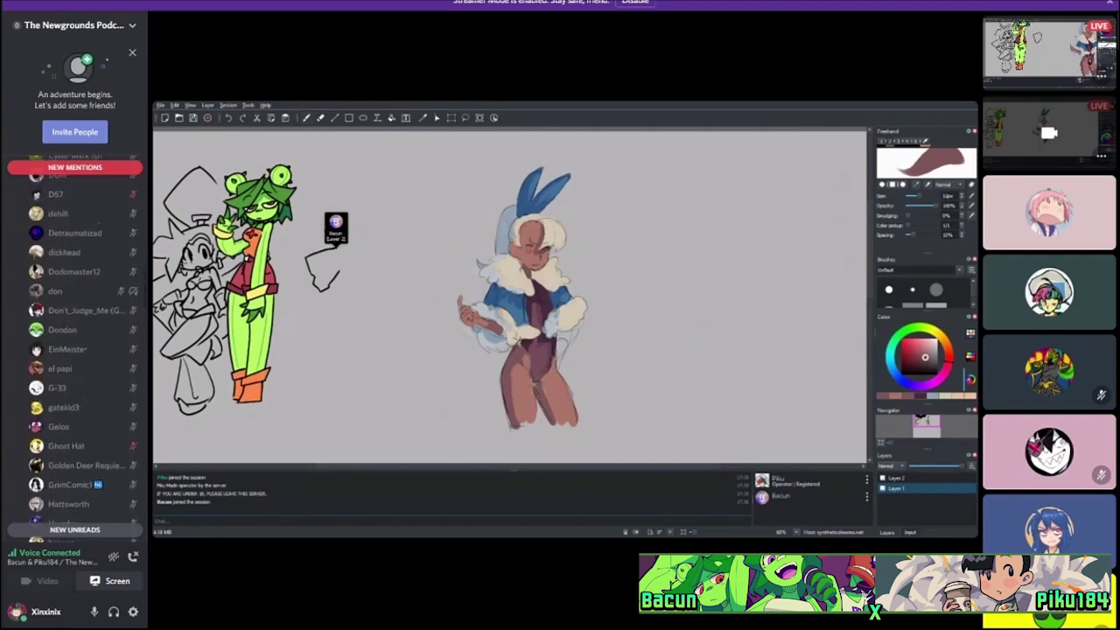
pyautogui.scroll(10, 74, 350)
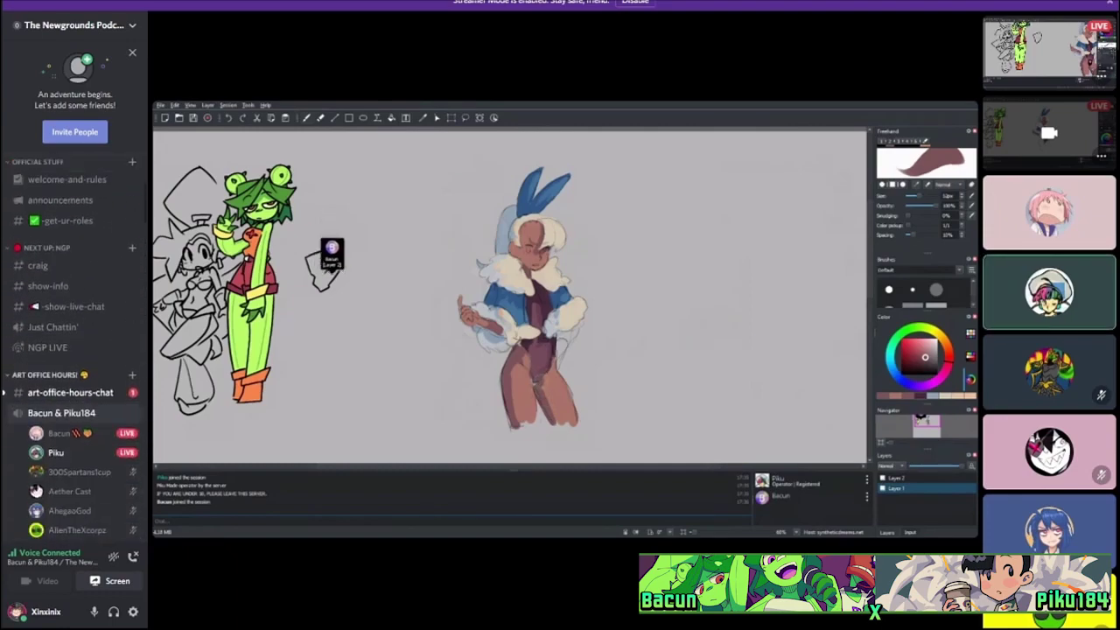
pyautogui.click(63, 392)
pyautogui.scroll(-10, 525, 306)
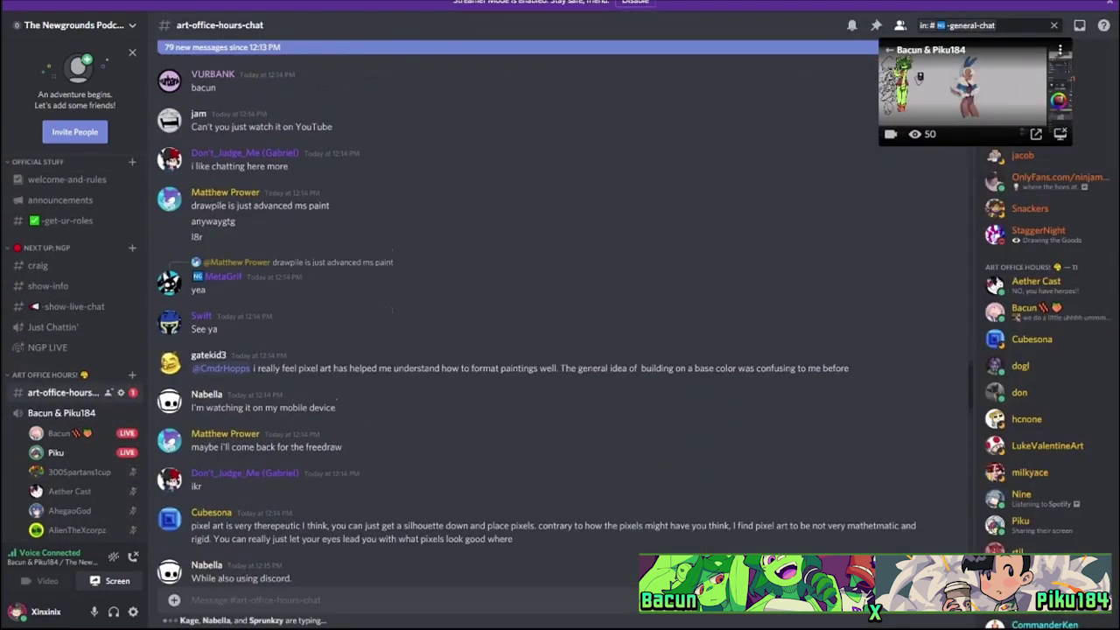
pyautogui.scroll(3, 560, 350)
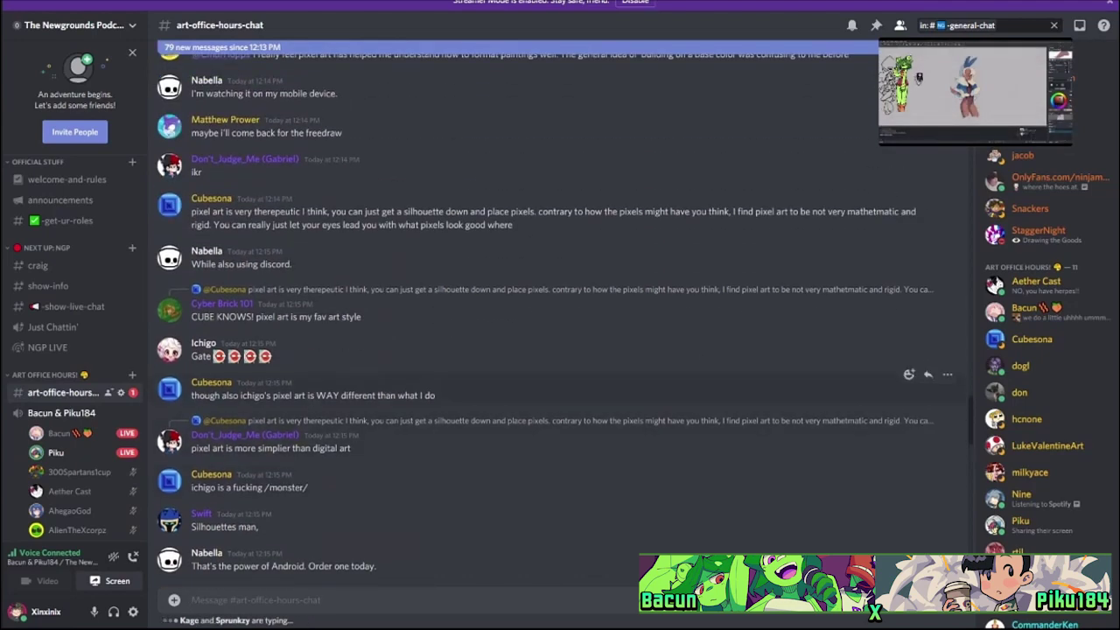
pyautogui.scroll(-15, 560, 367)
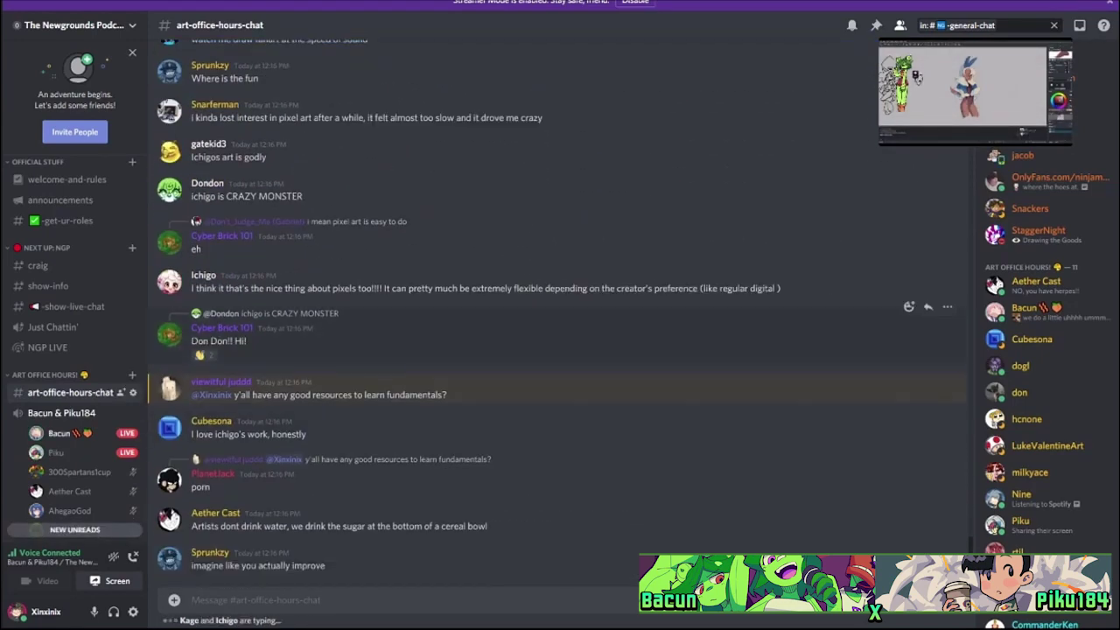
pyautogui.scroll(2, 560, 315)
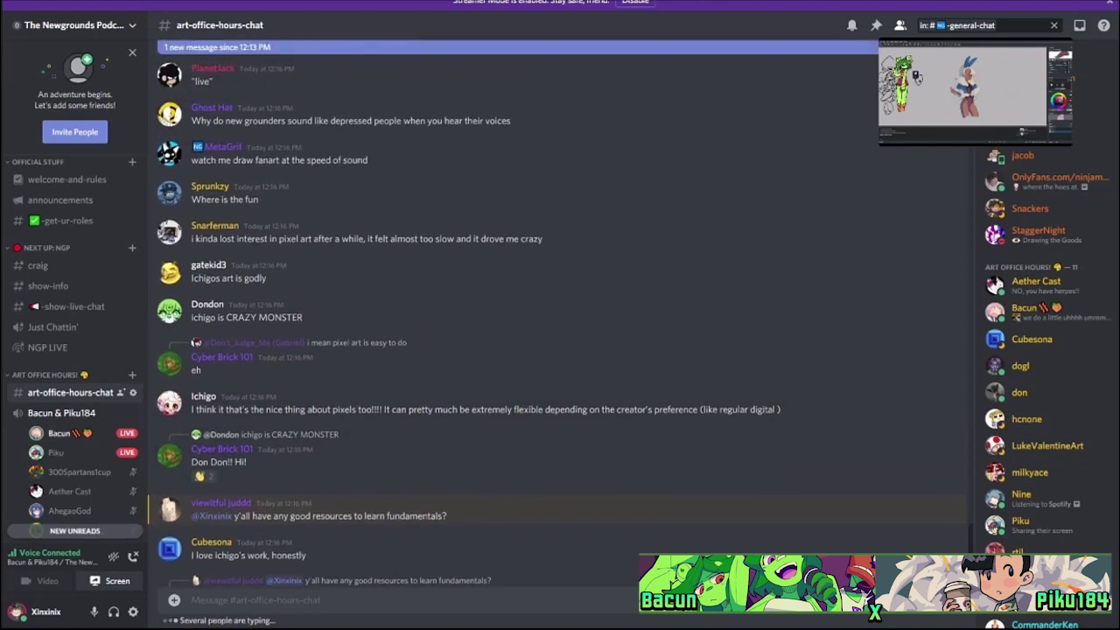
pyautogui.scroll(2, 561, 341)
pyautogui.scroll(-2, 560, 341)
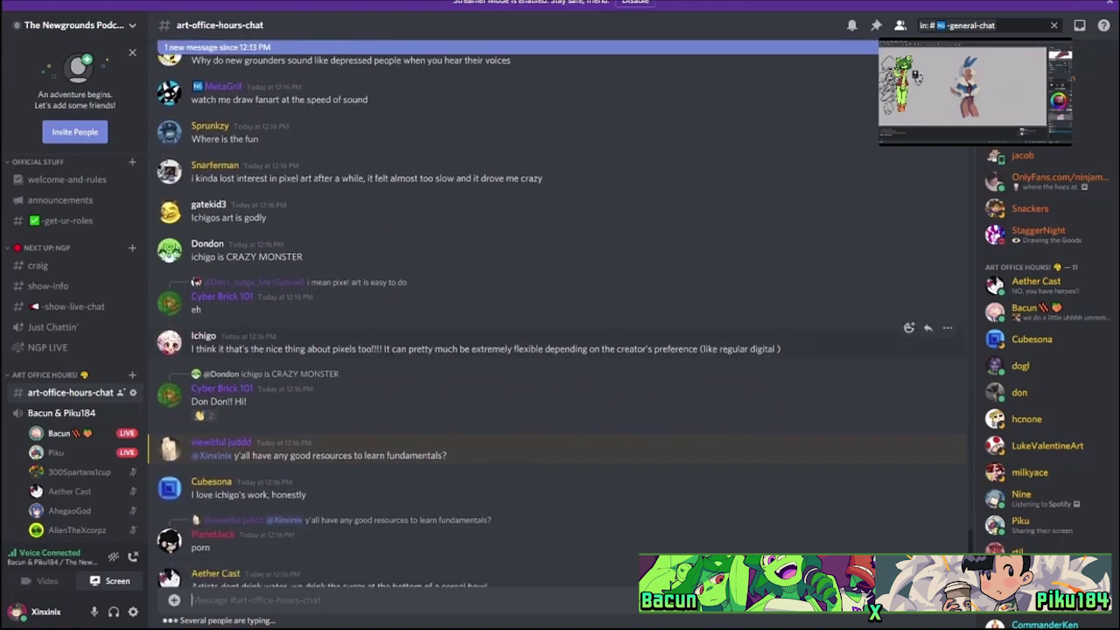
pyautogui.scroll(-2, 556, 319)
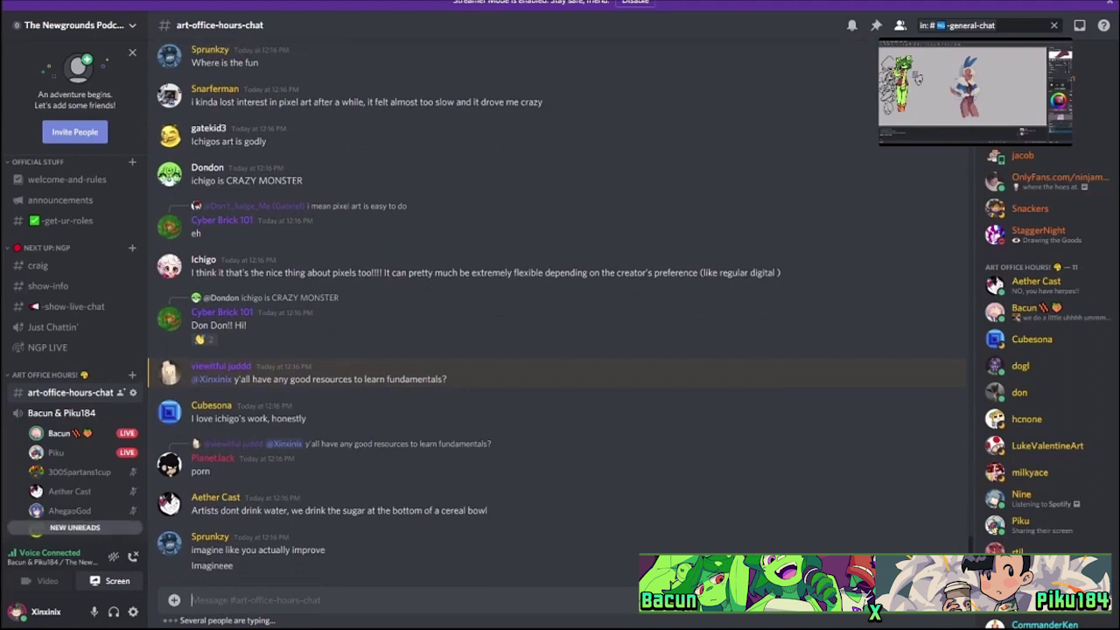
# React with the crying emoji to the message about drinking cereal-bowl sugar, and return to the enlarged stream view.
pyautogui.click(910, 489)
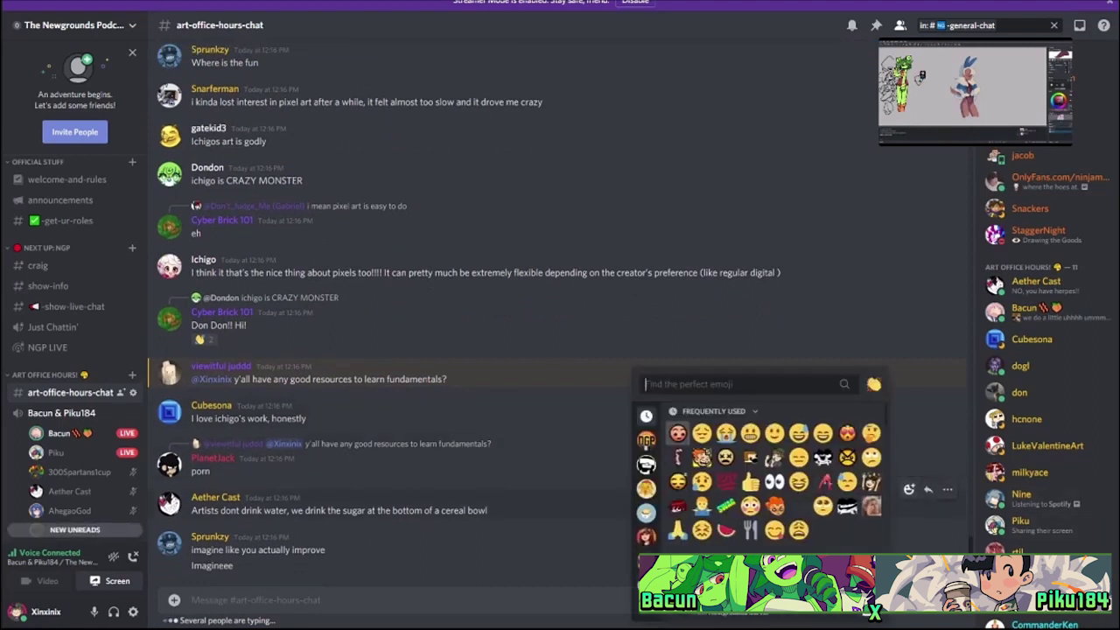
pyautogui.click(732, 432)
pyautogui.scroll(4, 731, 437)
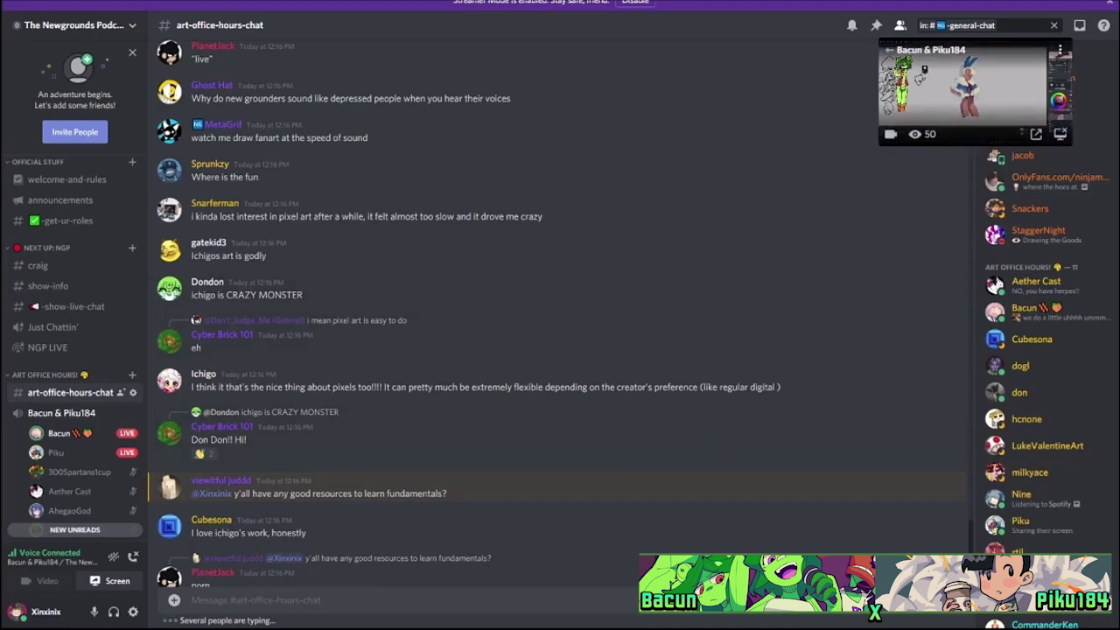
pyautogui.click(963, 88)
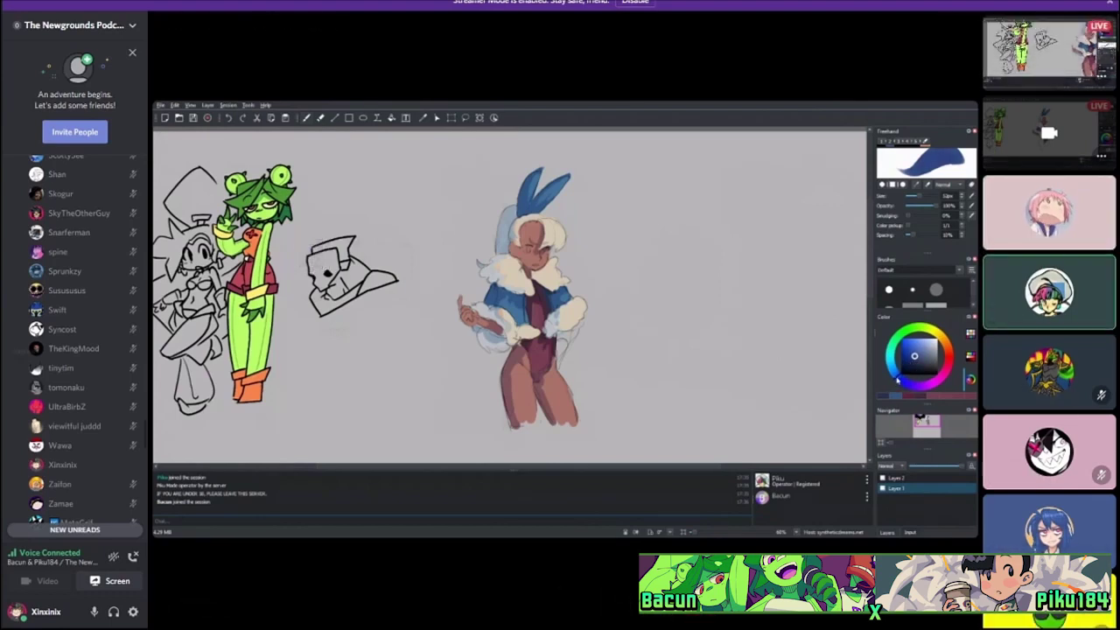
# Review the art-office-hours-chat messages and shared drawings from 12:17 to 12:18 PM and resume watching Piku's stream.
pyautogui.scroll(3, 74, 341)
pyautogui.scroll(10, 75, 341)
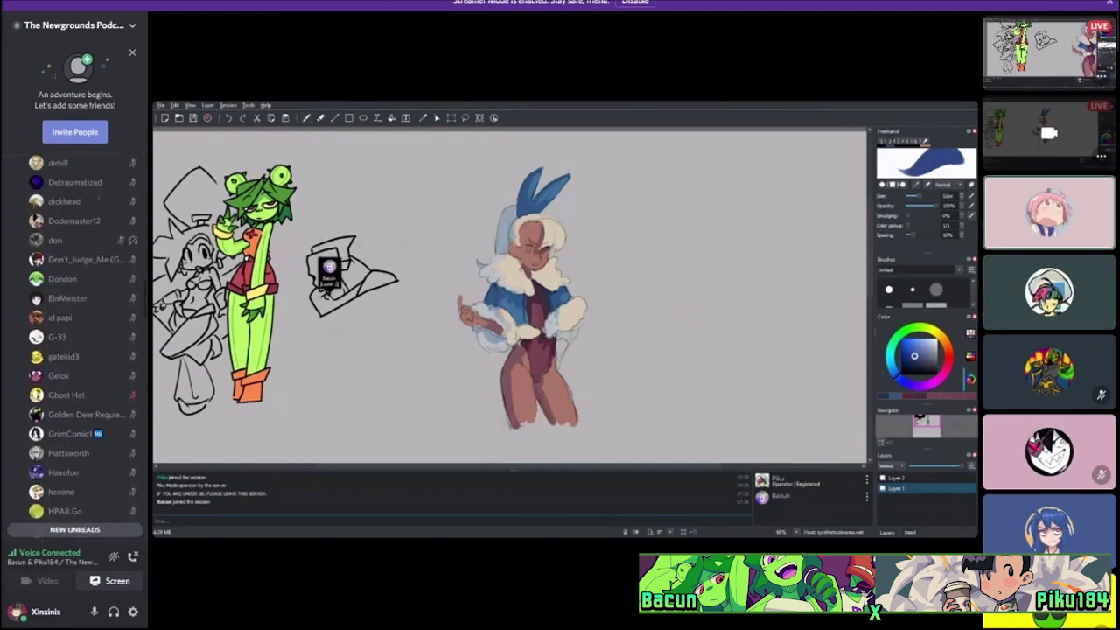
pyautogui.scroll(3, 75, 341)
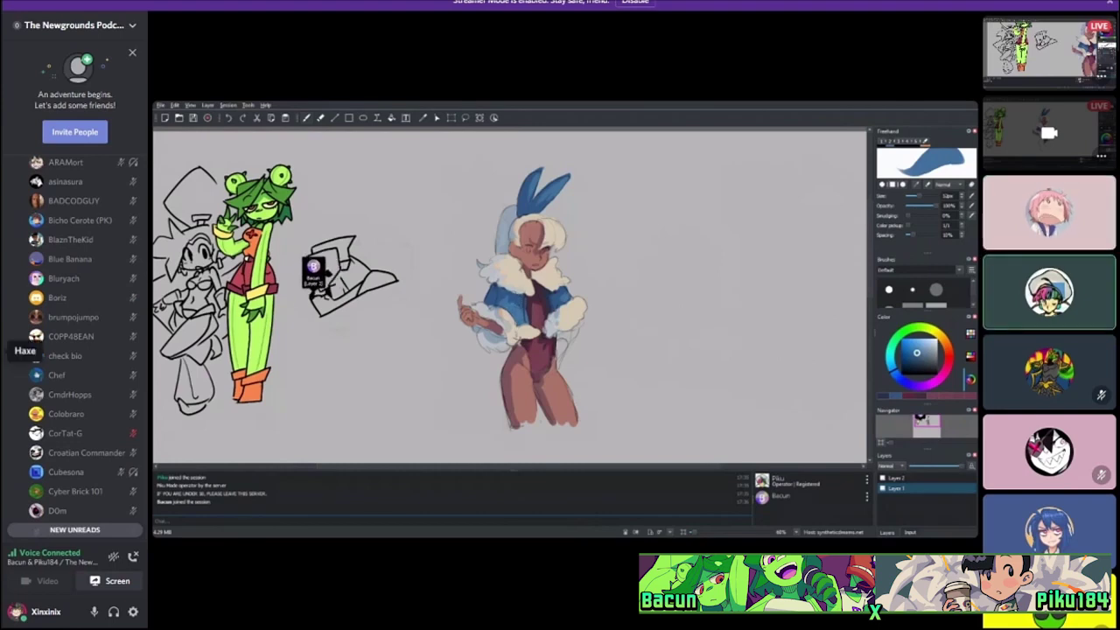
pyautogui.scroll(5, 74, 350)
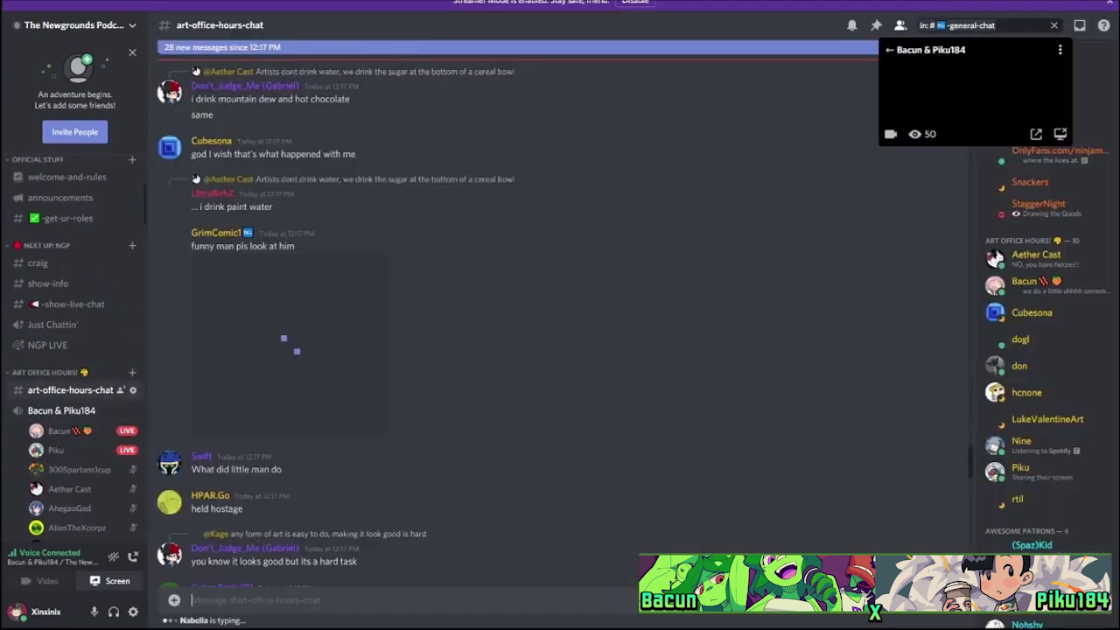
pyautogui.click(70, 390)
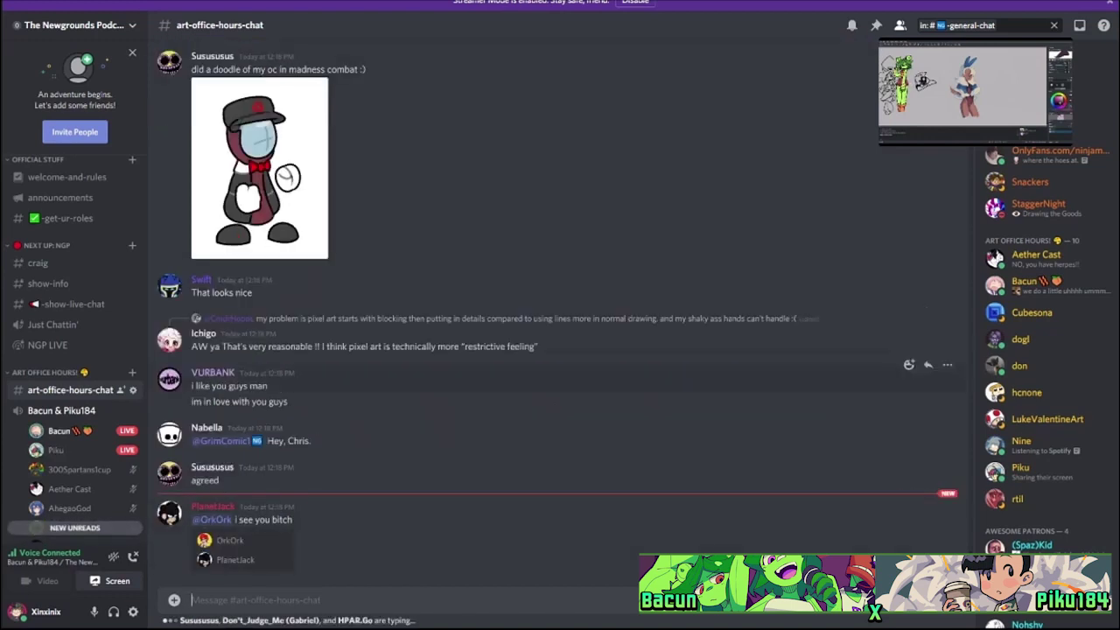
pyautogui.click(963, 92)
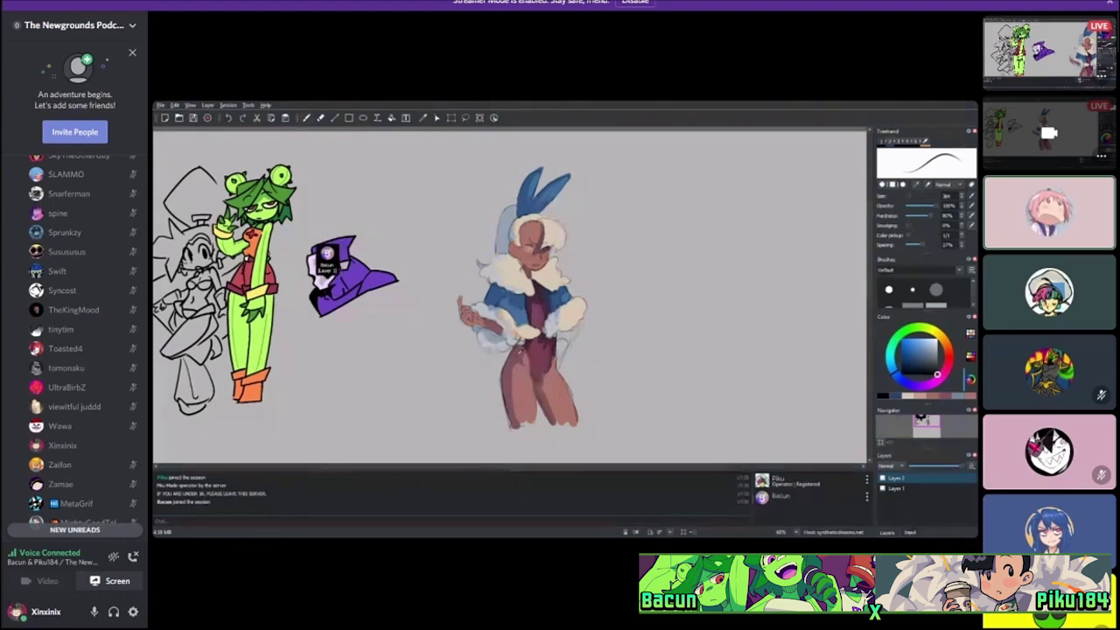
pyautogui.press('2')
pyautogui.press('pagedown')
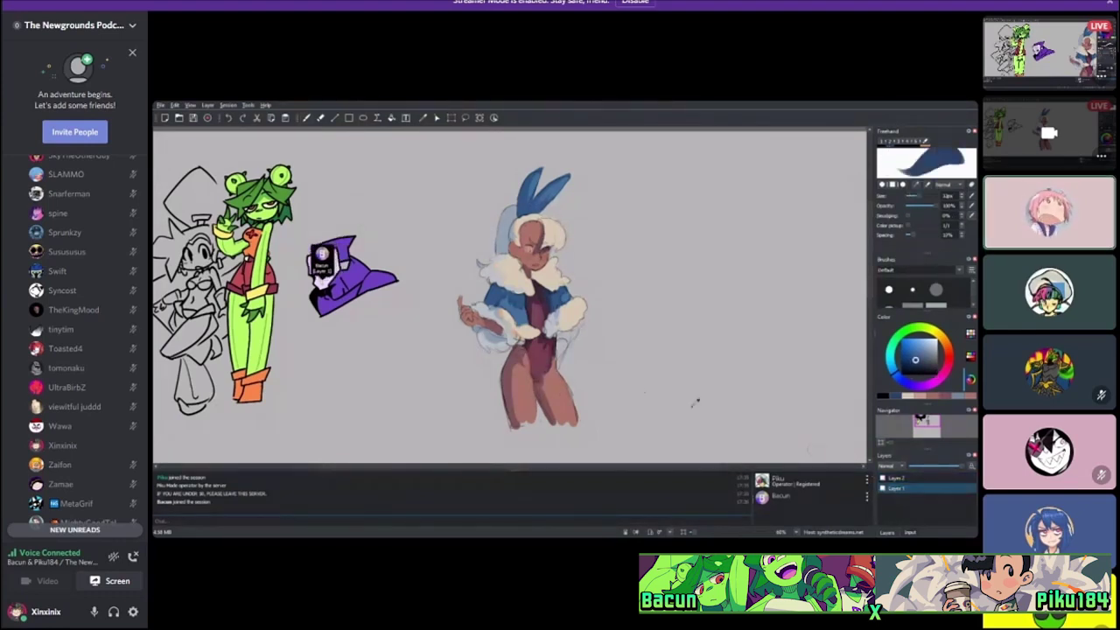
pyautogui.press('1')
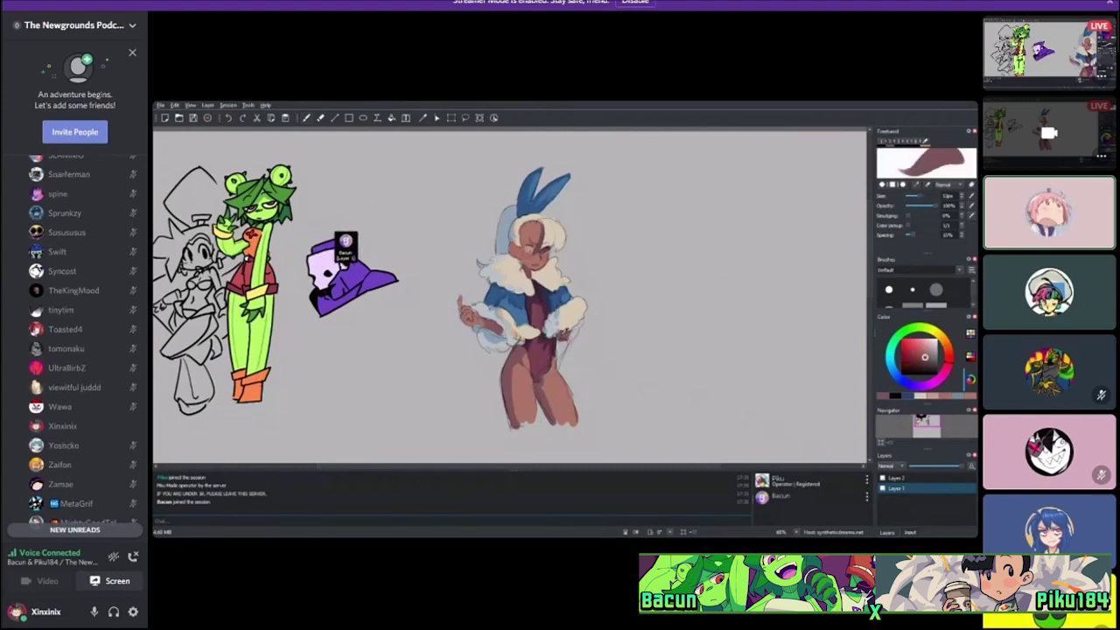
# Check the art-office-hours-chat messages from 12:21 to 12:22 PM and go back to the enlarged stream view.
pyautogui.scroll(5, 79, 341)
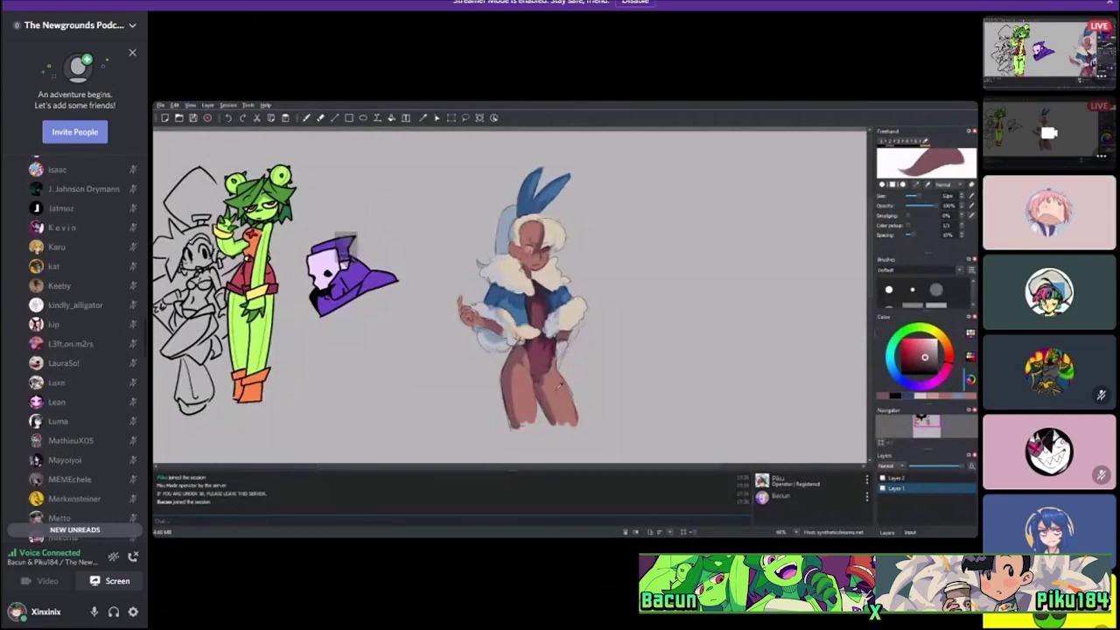
pyautogui.scroll(10, 75, 342)
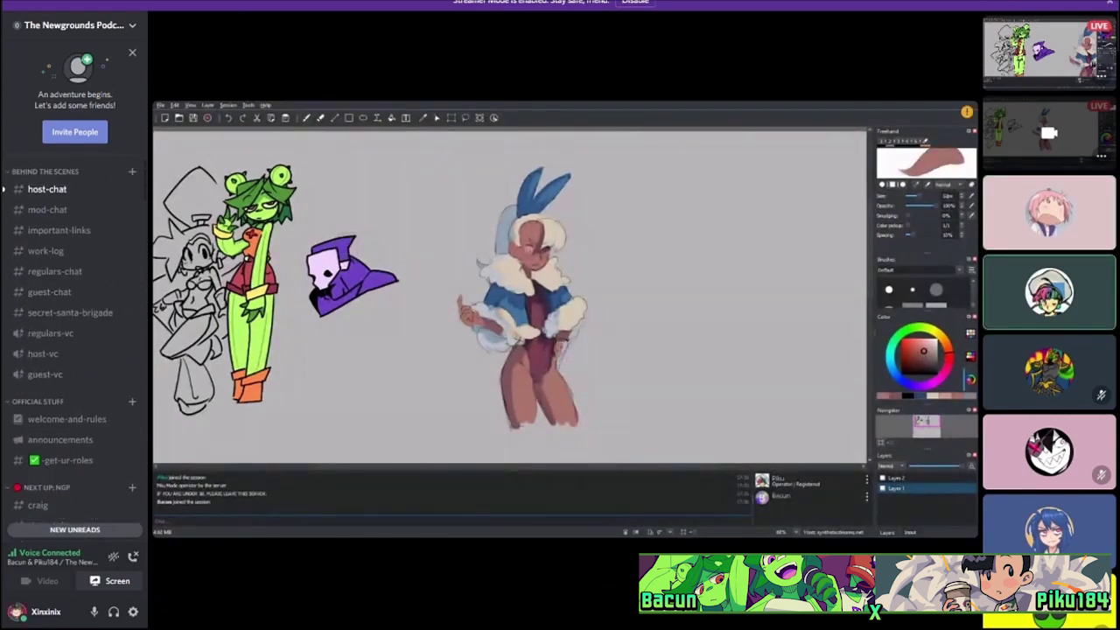
pyautogui.scroll(-5, 74, 341)
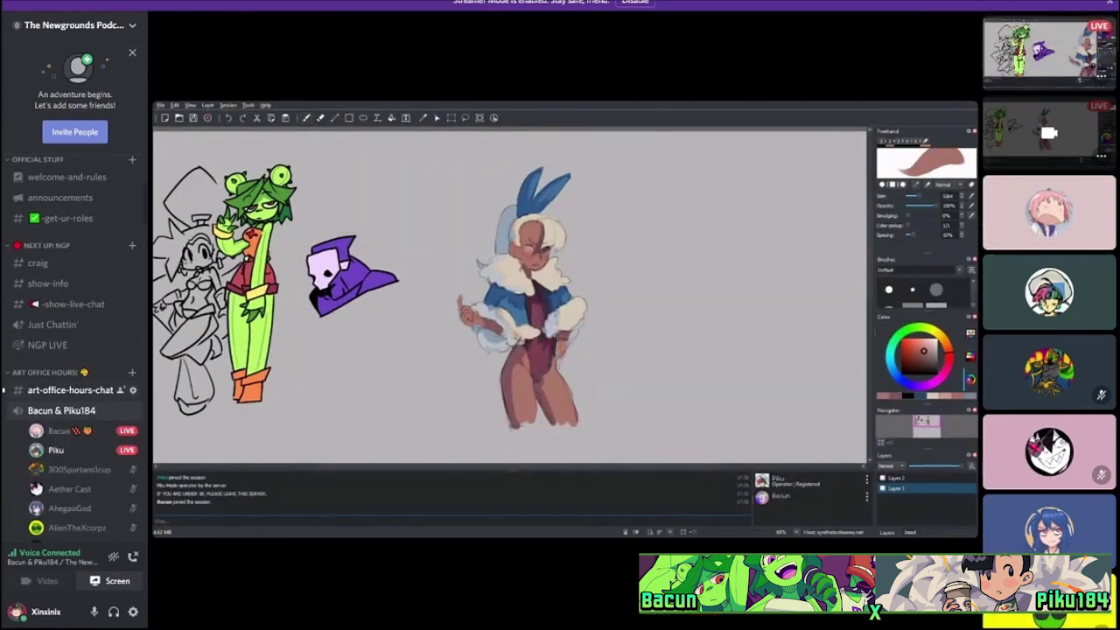
pyautogui.click(70, 389)
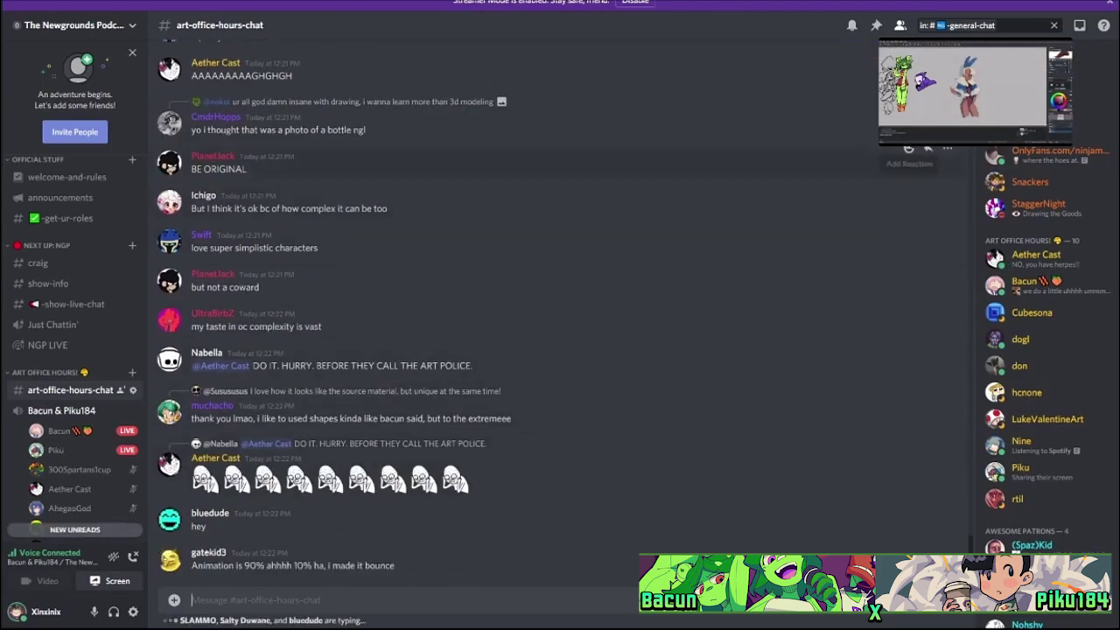
pyautogui.click(963, 87)
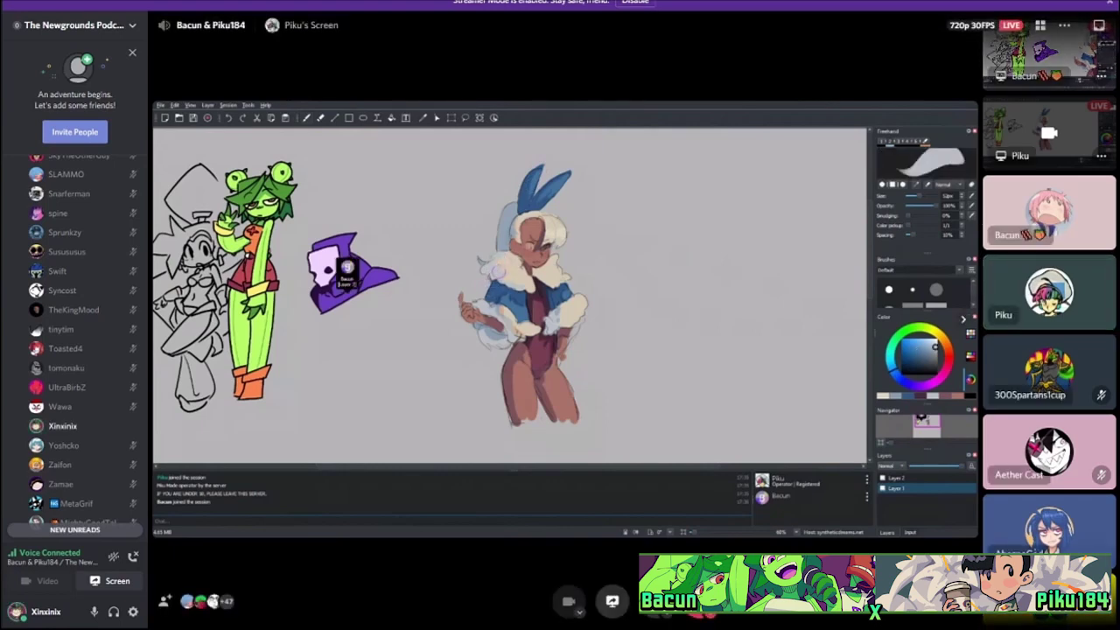
# Open art-office-hours-chat and read the unread messages and shared art from 12:23 to 12:25 PM.
pyautogui.scroll(8, 74, 341)
pyautogui.scroll(5, 75, 341)
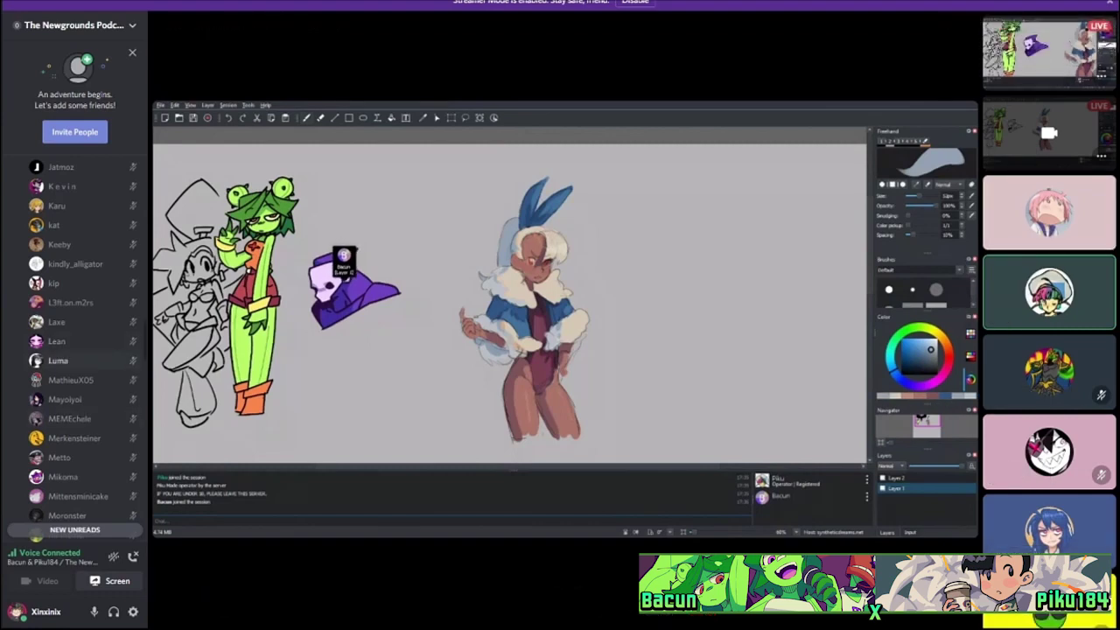
pyautogui.scroll(5, 84, 350)
pyautogui.scroll(15, 74, 350)
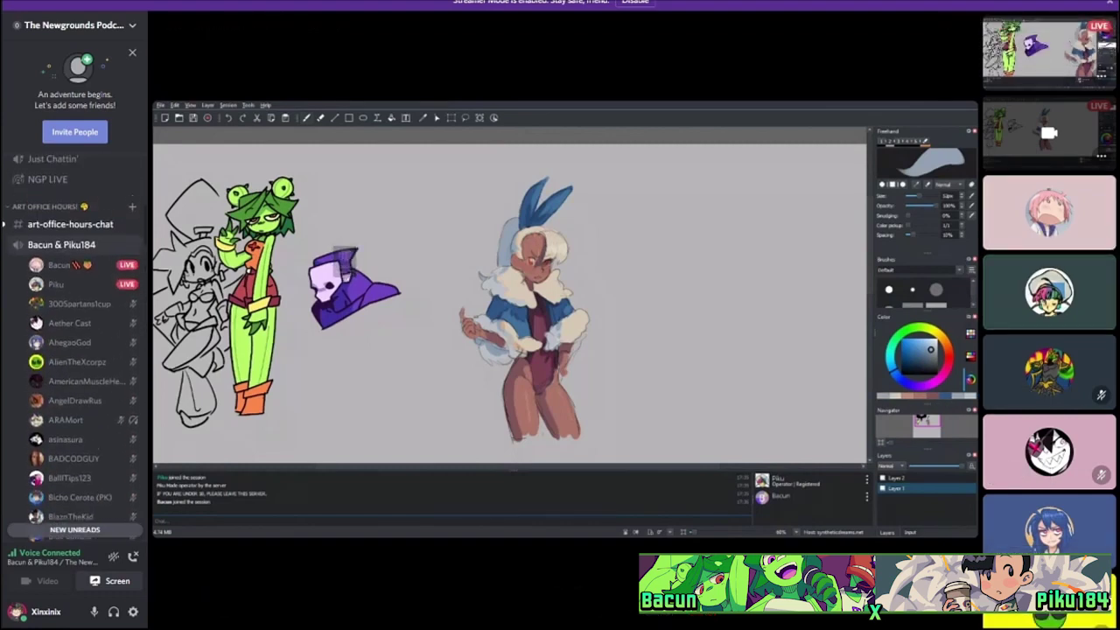
pyautogui.click(69, 347)
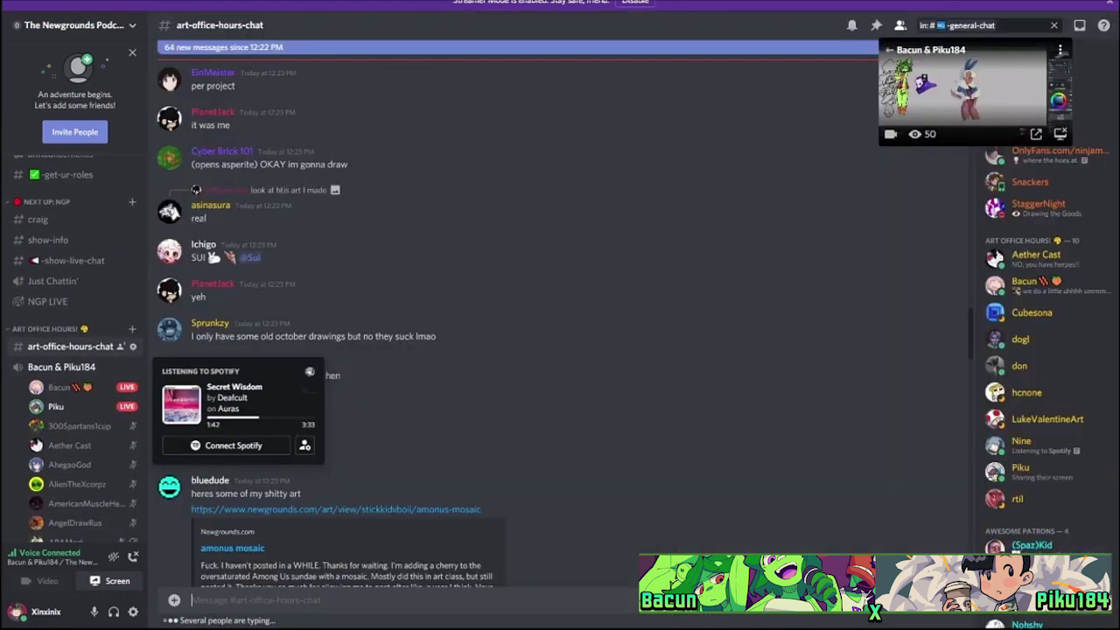
pyautogui.scroll(-10, 525, 306)
pyautogui.scroll(-10, 525, 394)
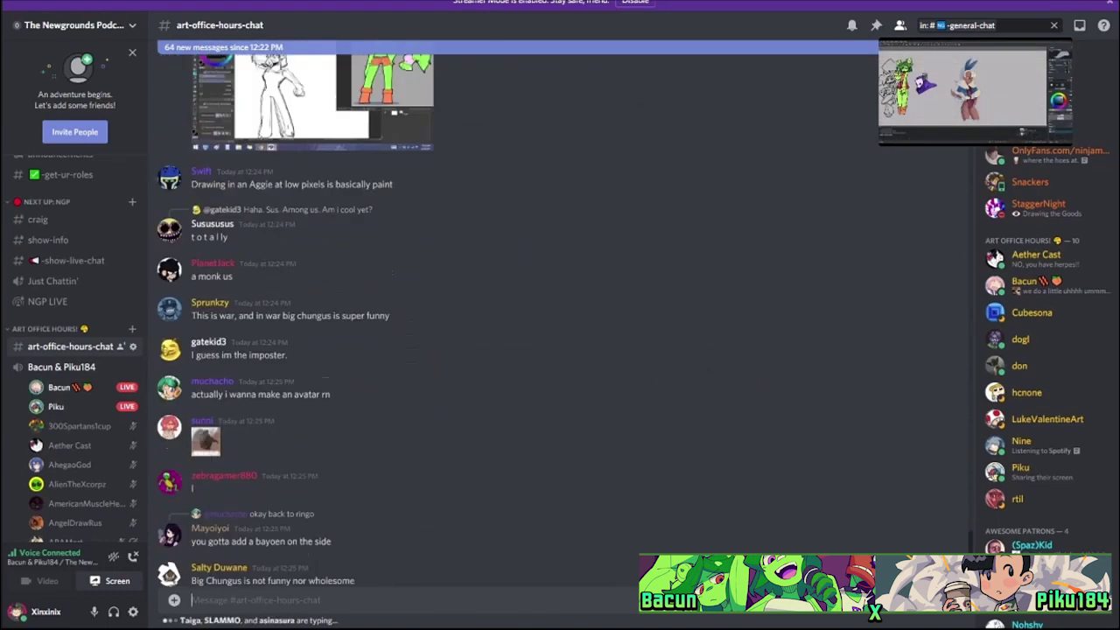
pyautogui.scroll(-5, 75, 351)
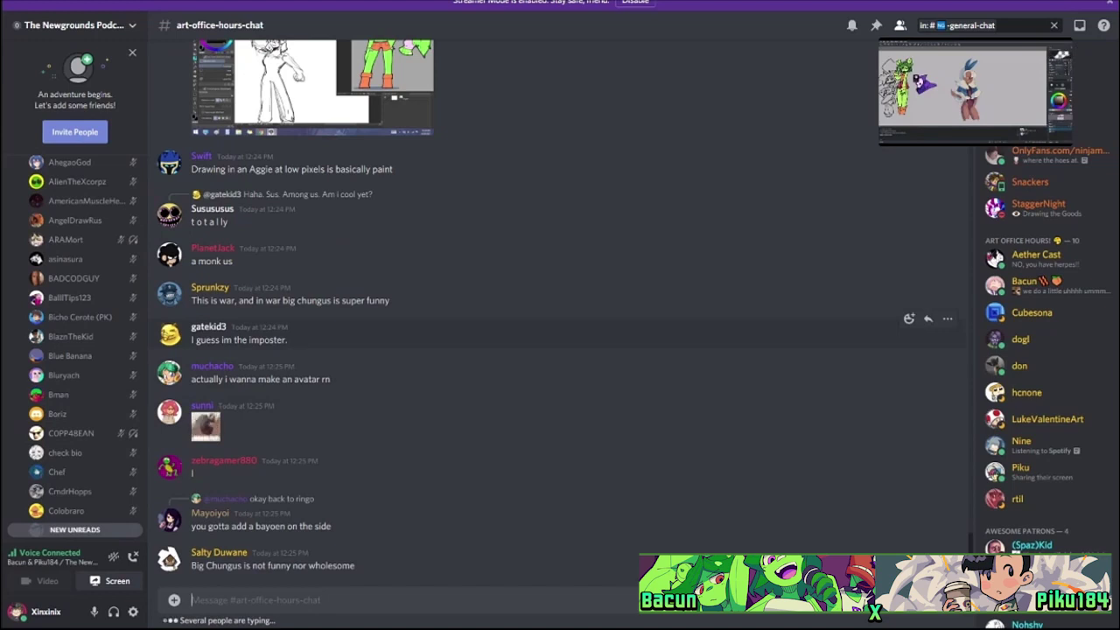
# Review the art-office-hours-chat messages and shared drawings from 12:24 to 12:25 PM and return to the enlarged stream view.
pyautogui.scroll(3, 560, 324)
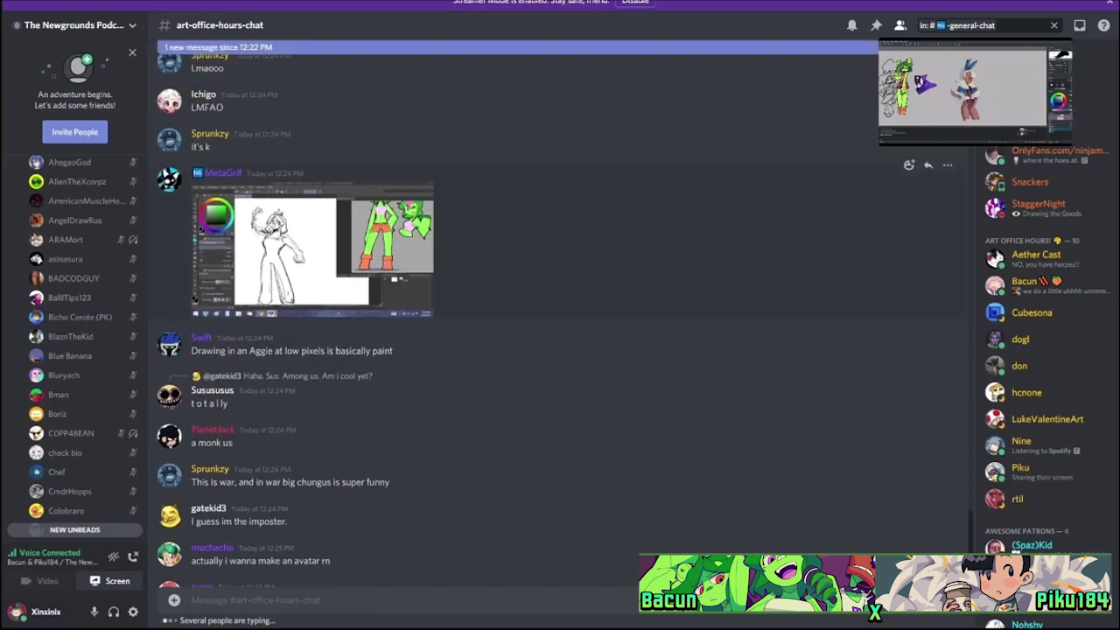
pyautogui.scroll(-5, 560, 324)
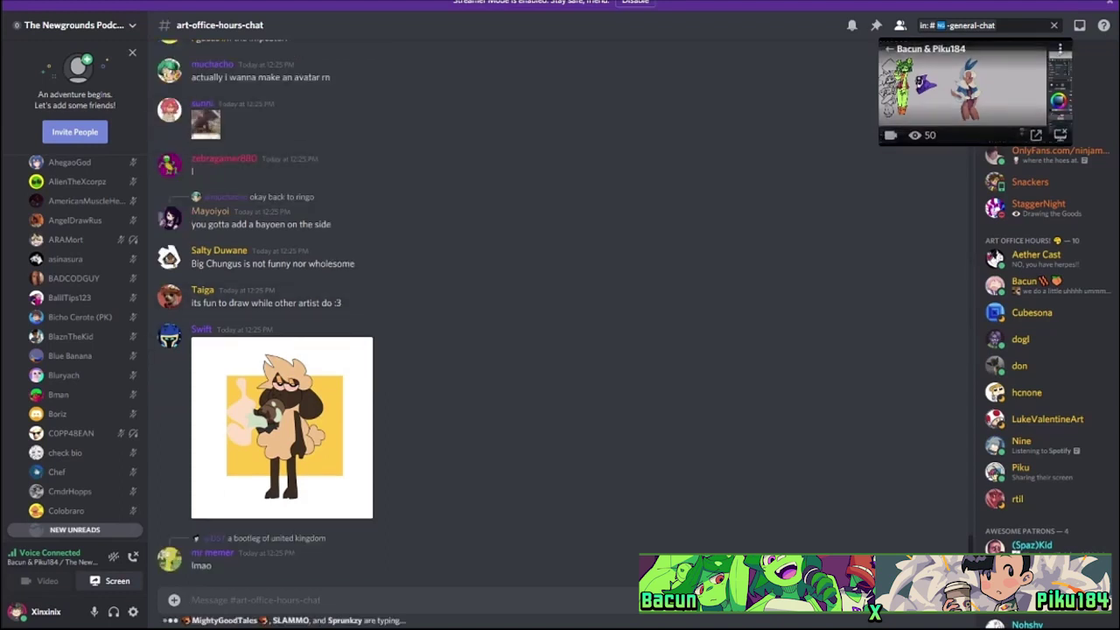
pyautogui.click(963, 87)
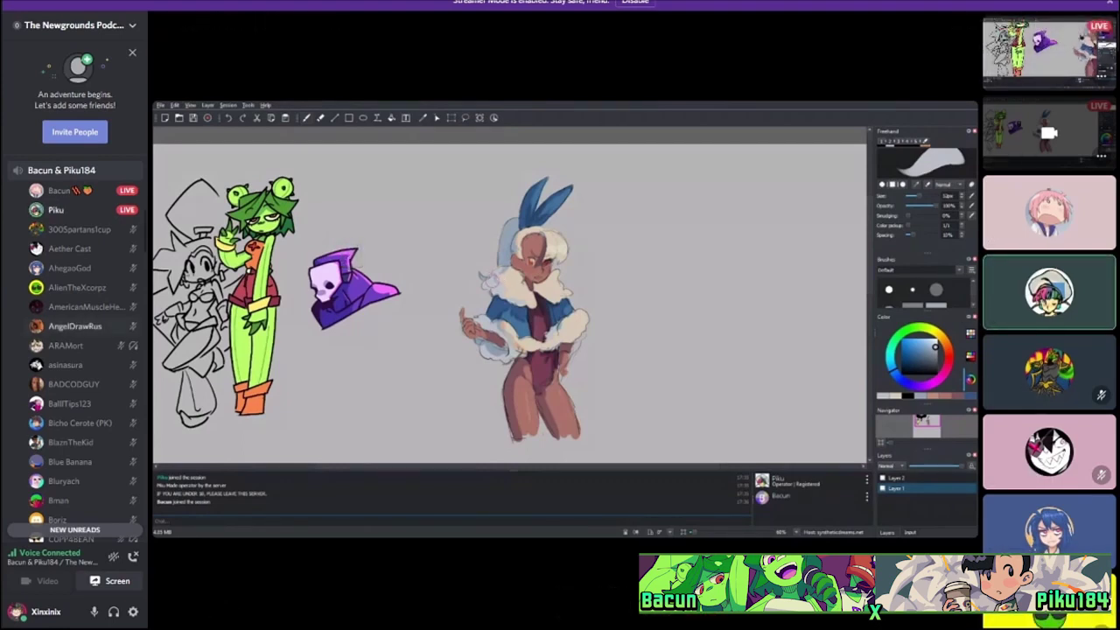
# Check art-office-hours-chat again and resume watching Piku's enlarged stream.
pyautogui.scroll(3, 74, 350)
pyautogui.click(70, 271)
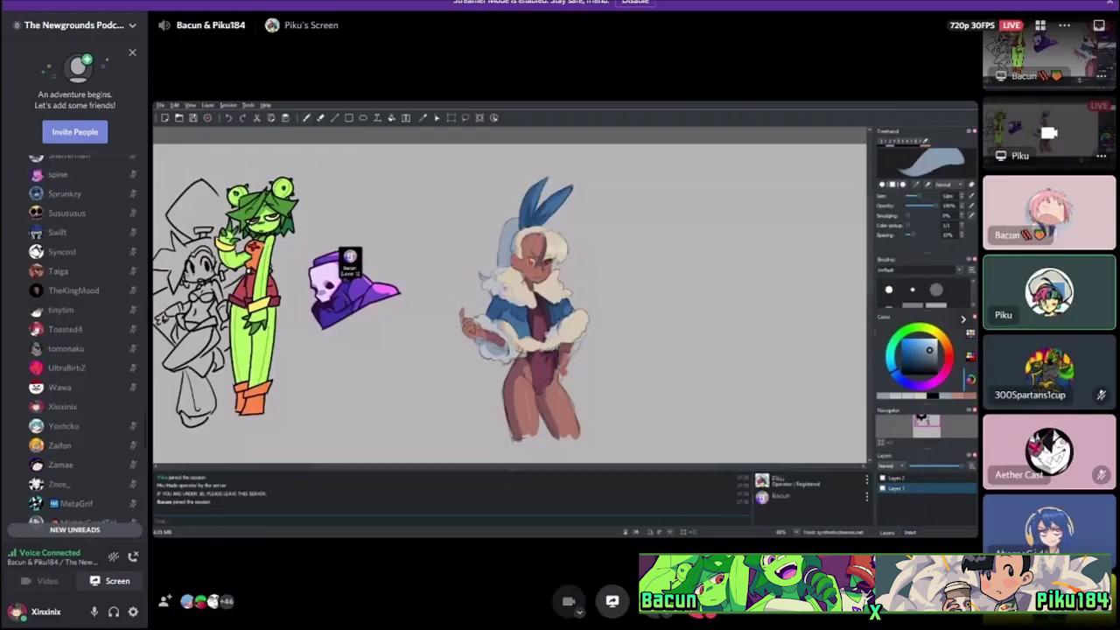
pyautogui.click(963, 92)
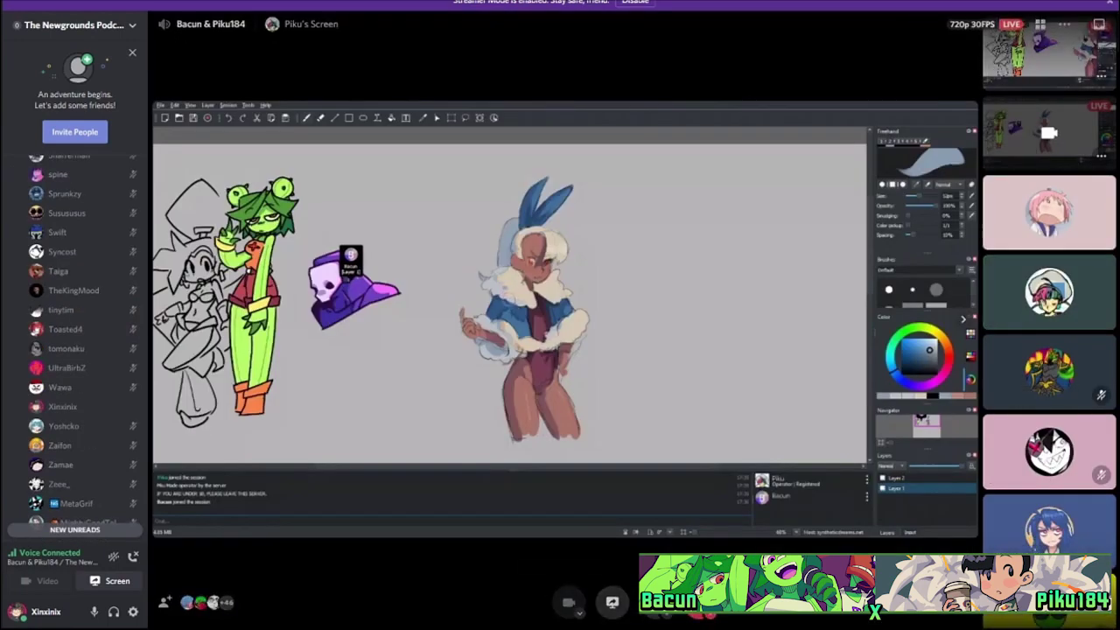
pyautogui.click(1049, 132)
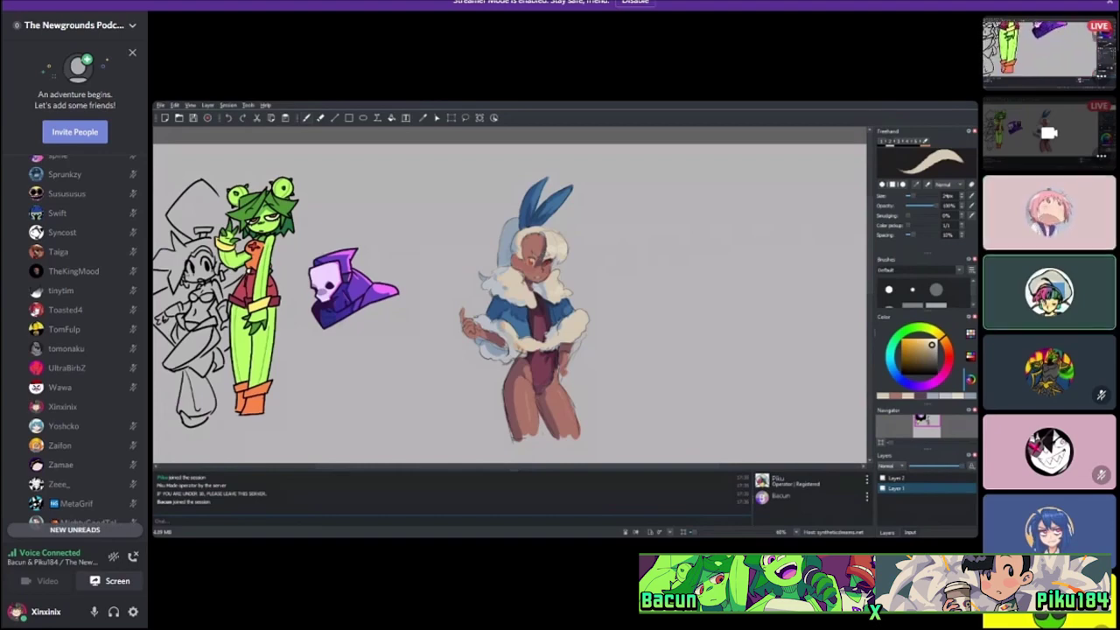
pyautogui.click(1042, 51)
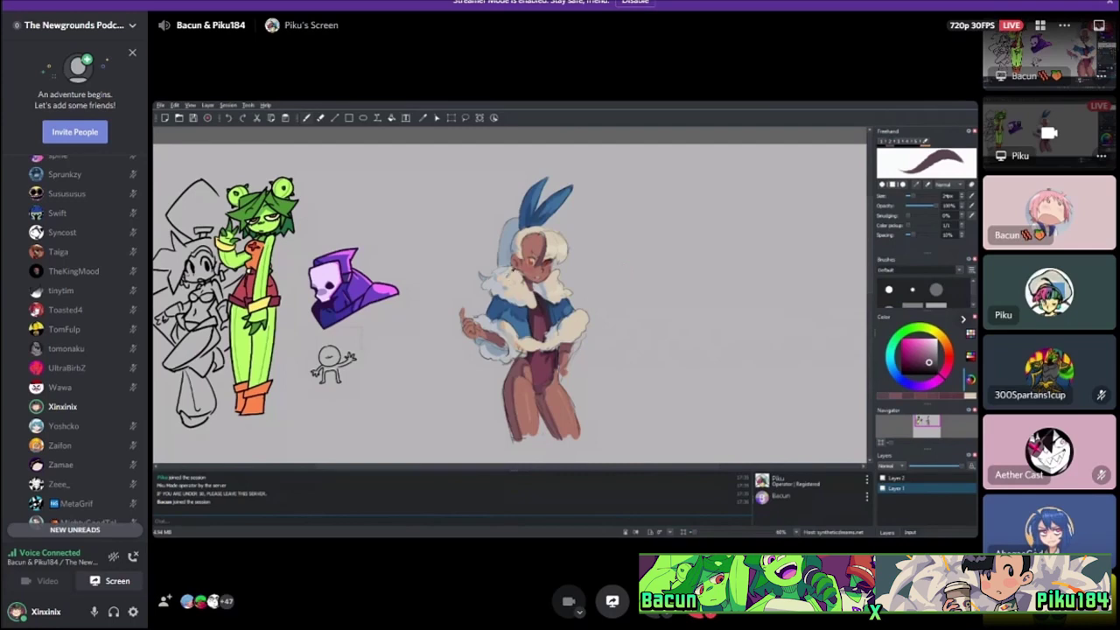
# Open art-office-hours-chat, read the unread messages and art from 12:26 to 12:29 PM, and go back to the stream view.
pyautogui.scroll(2, 79, 429)
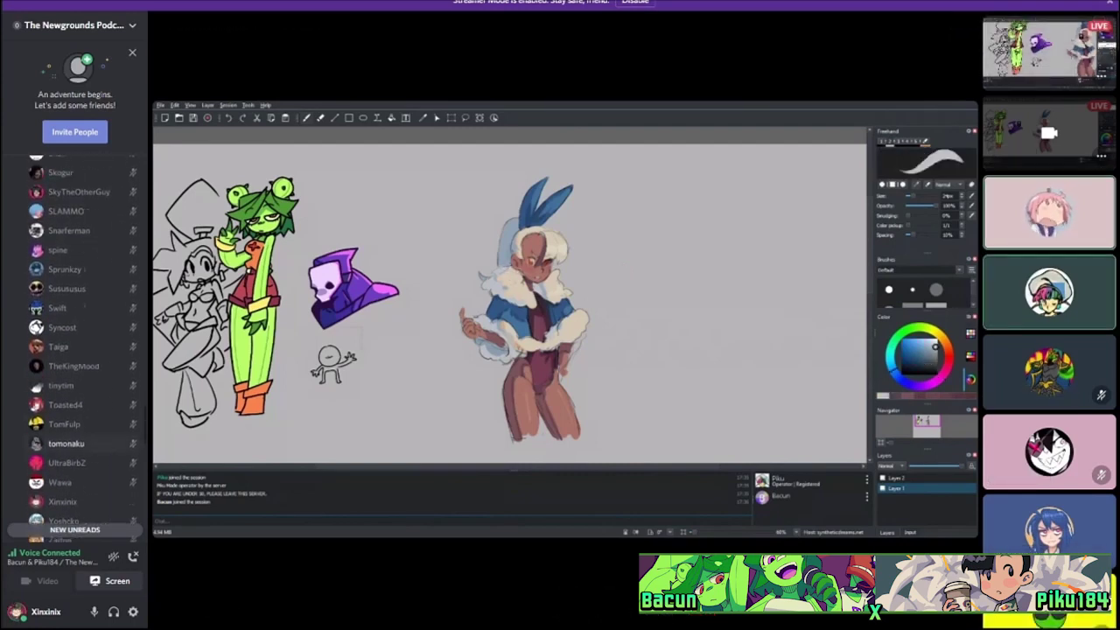
pyautogui.scroll(10, 79, 341)
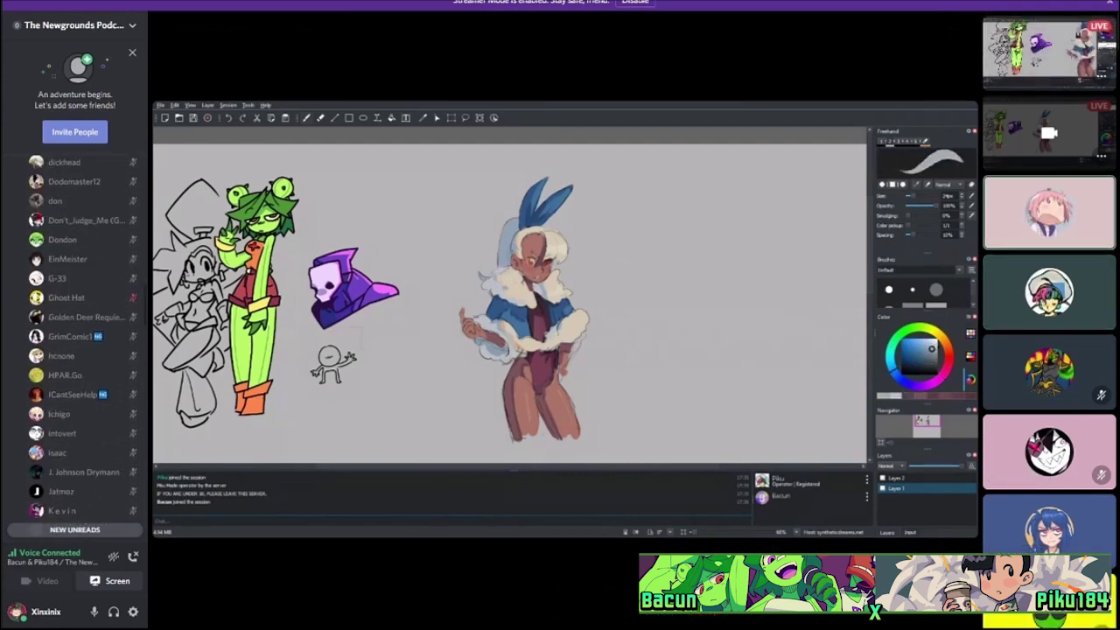
pyautogui.scroll(10, 79, 350)
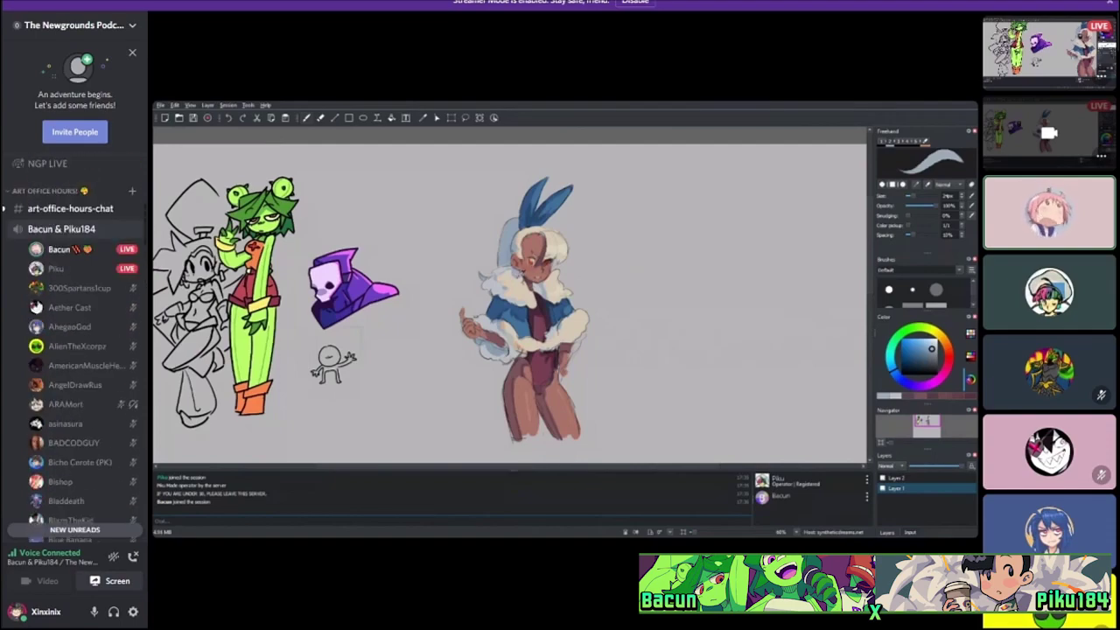
pyautogui.scroll(3, 79, 350)
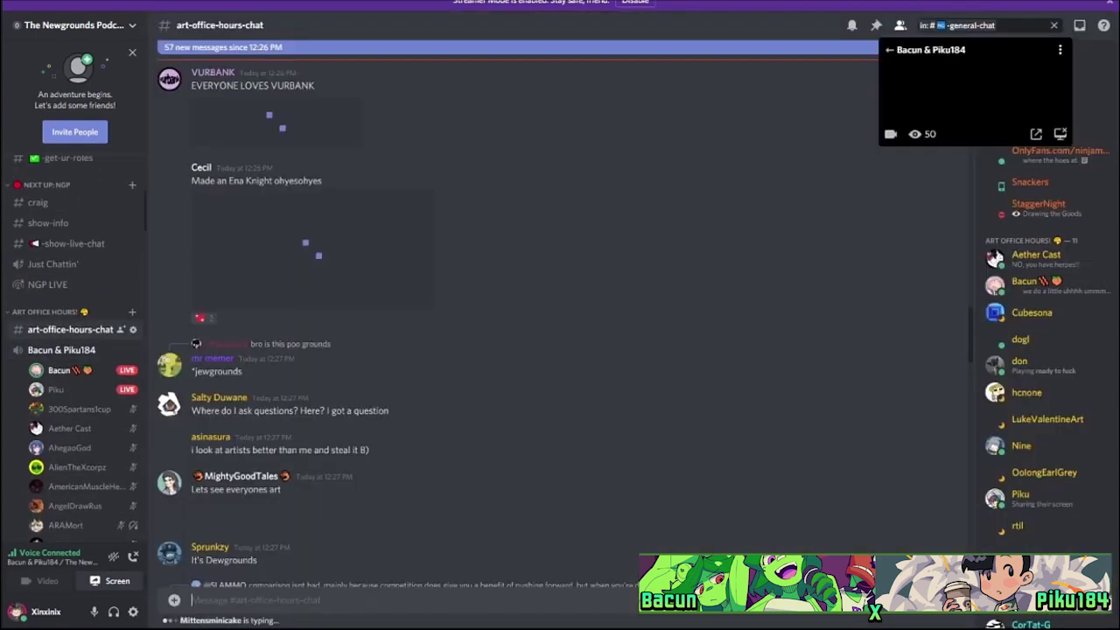
pyautogui.click(70, 329)
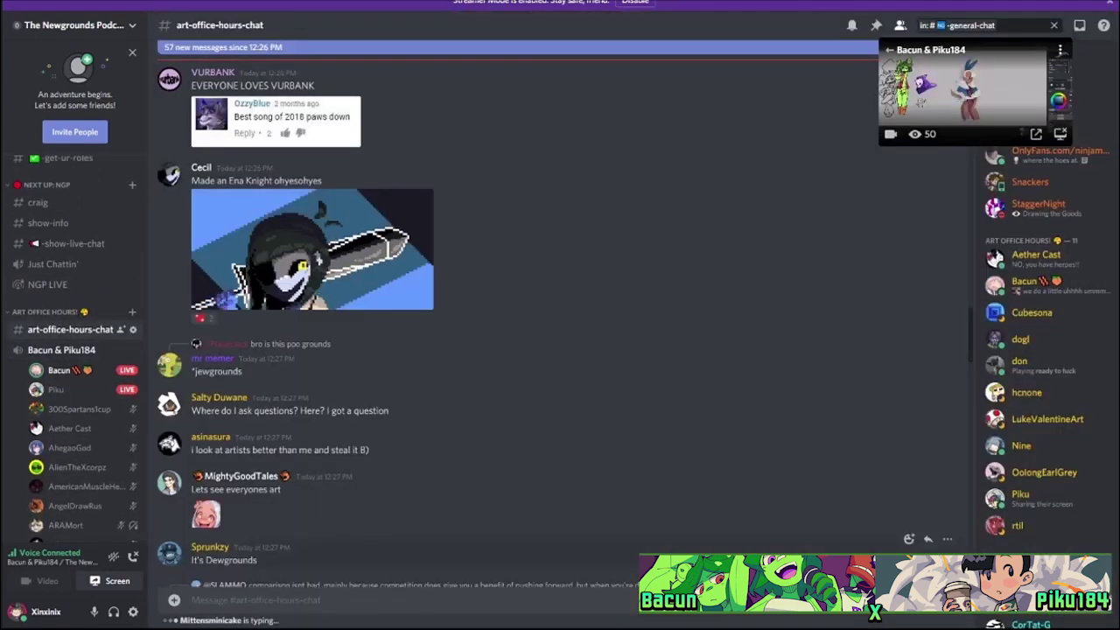
pyautogui.scroll(-15, 560, 315)
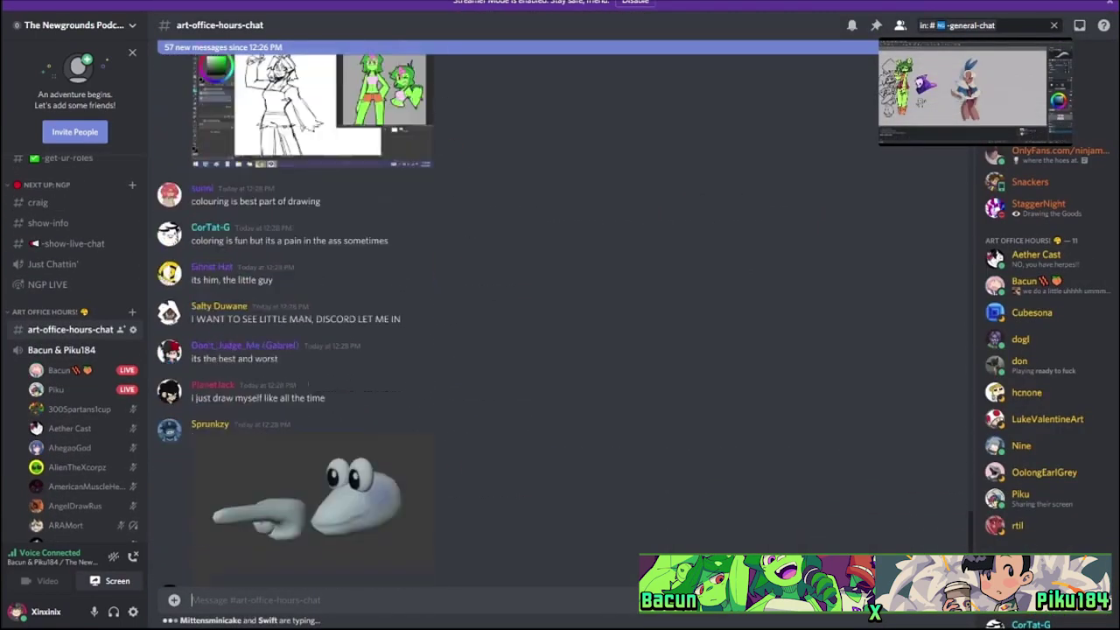
pyautogui.scroll(-4, 560, 315)
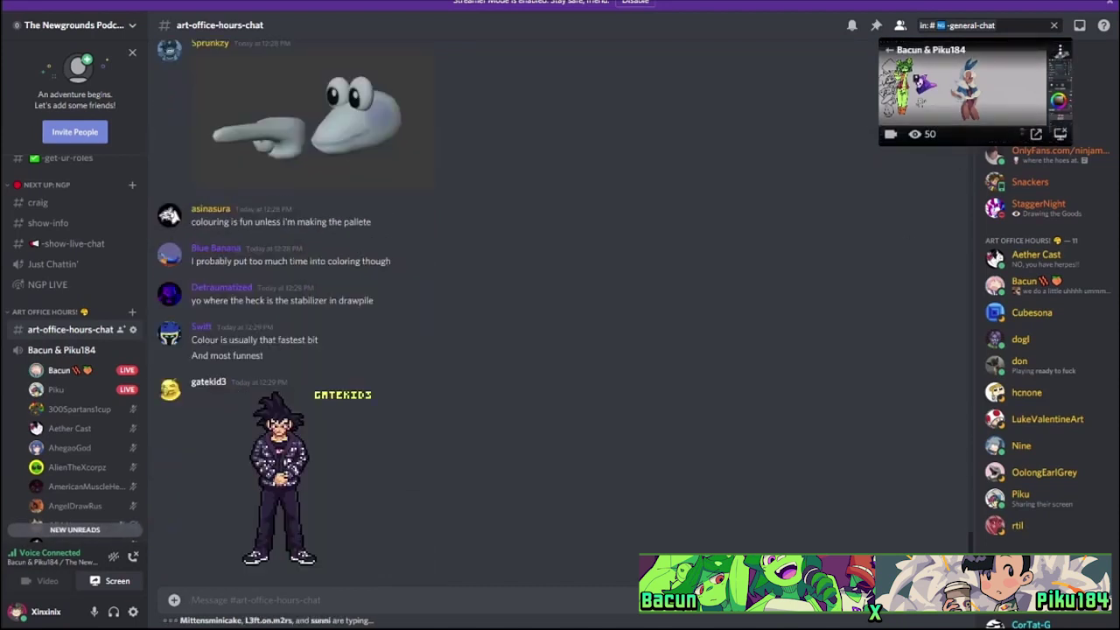
pyautogui.click(963, 92)
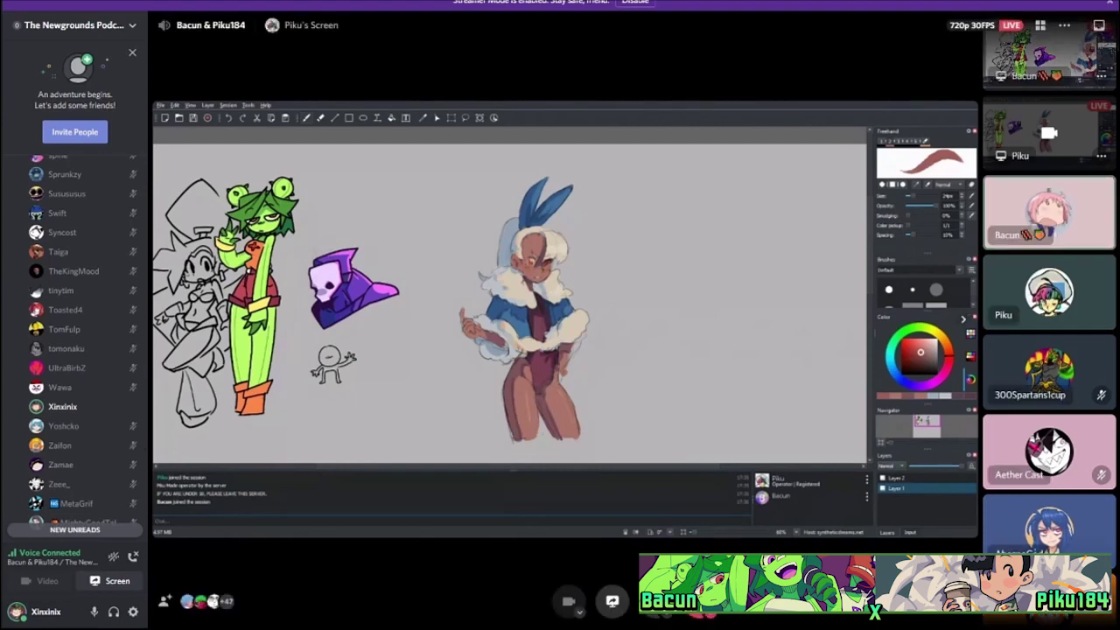
# Return from the direct messages to Piku's stream and open art-office-hours-chat.
pyautogui.scroll(2, 74, 447)
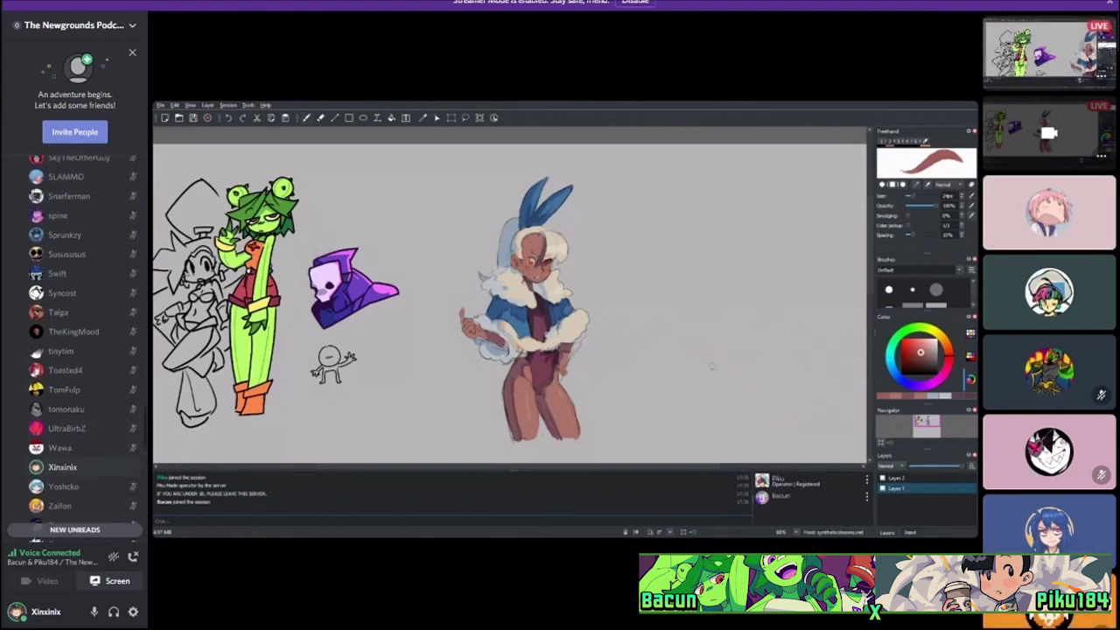
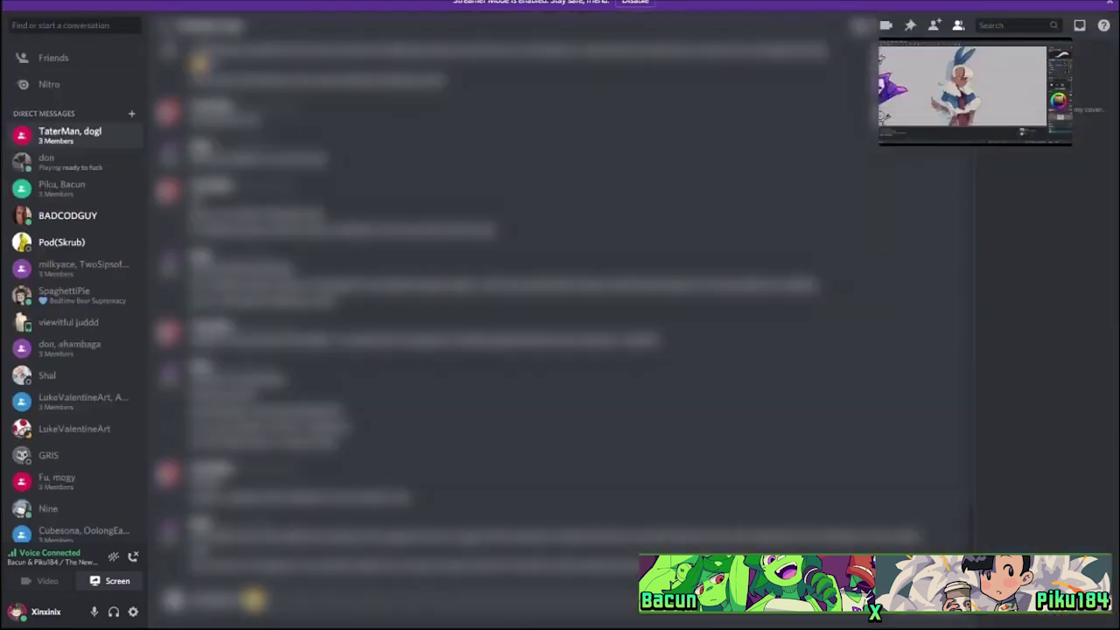
pyautogui.click(963, 88)
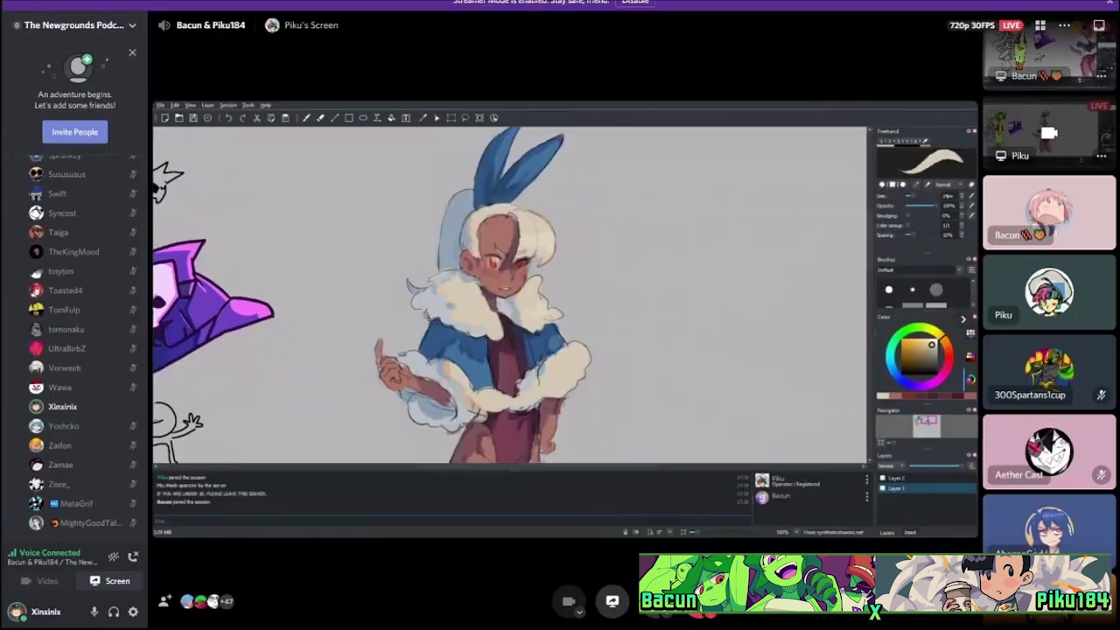
pyautogui.scroll(5, 83, 351)
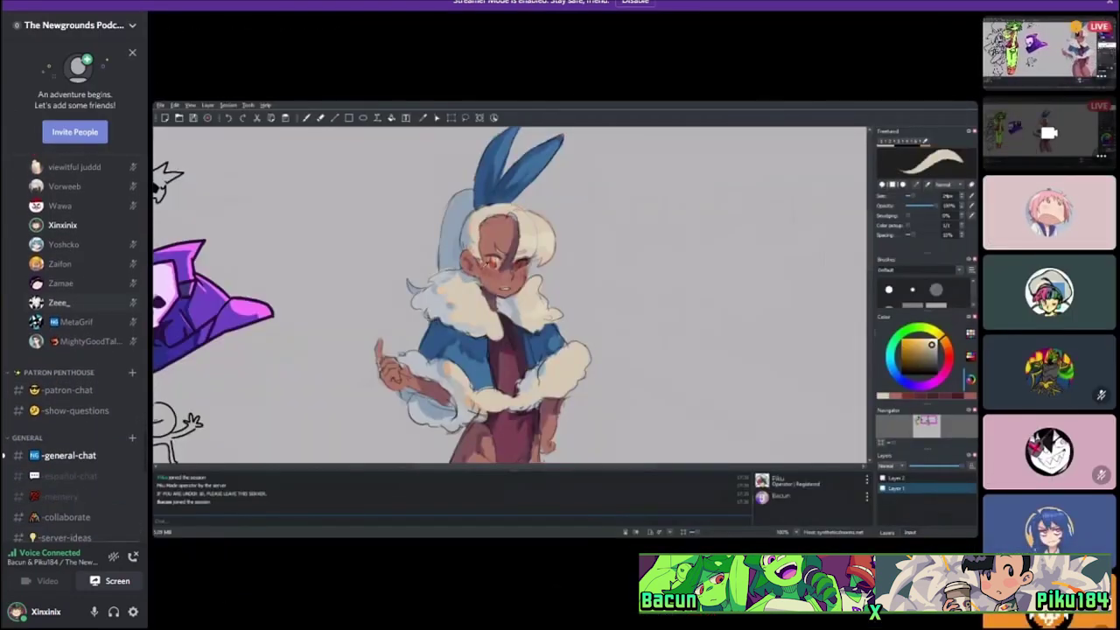
pyautogui.scroll(10, 83, 350)
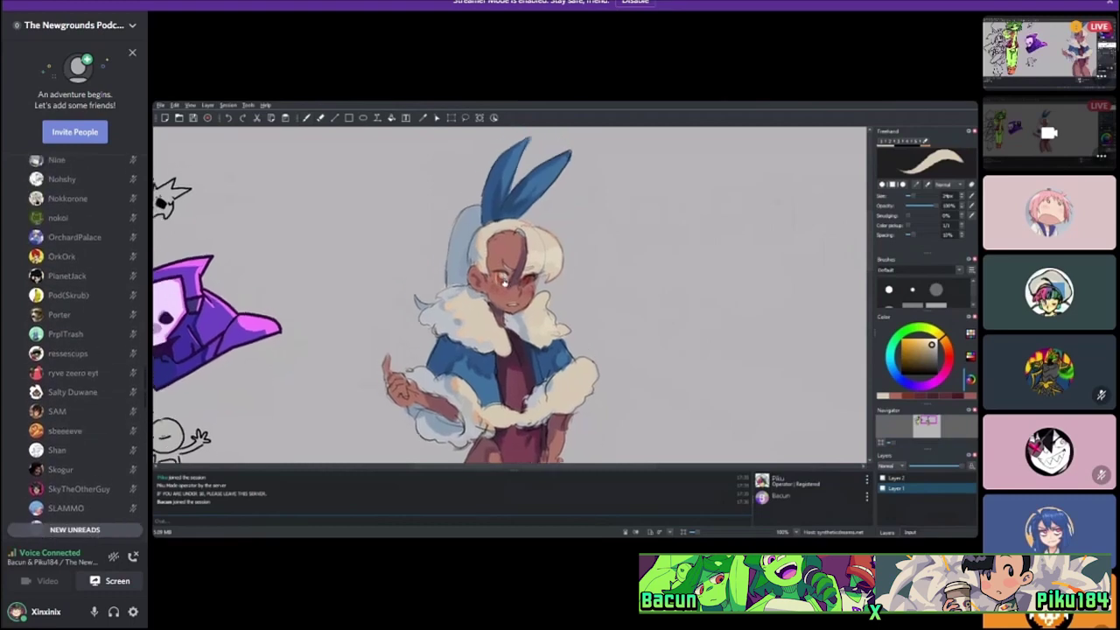
pyautogui.scroll(10, 133, 289)
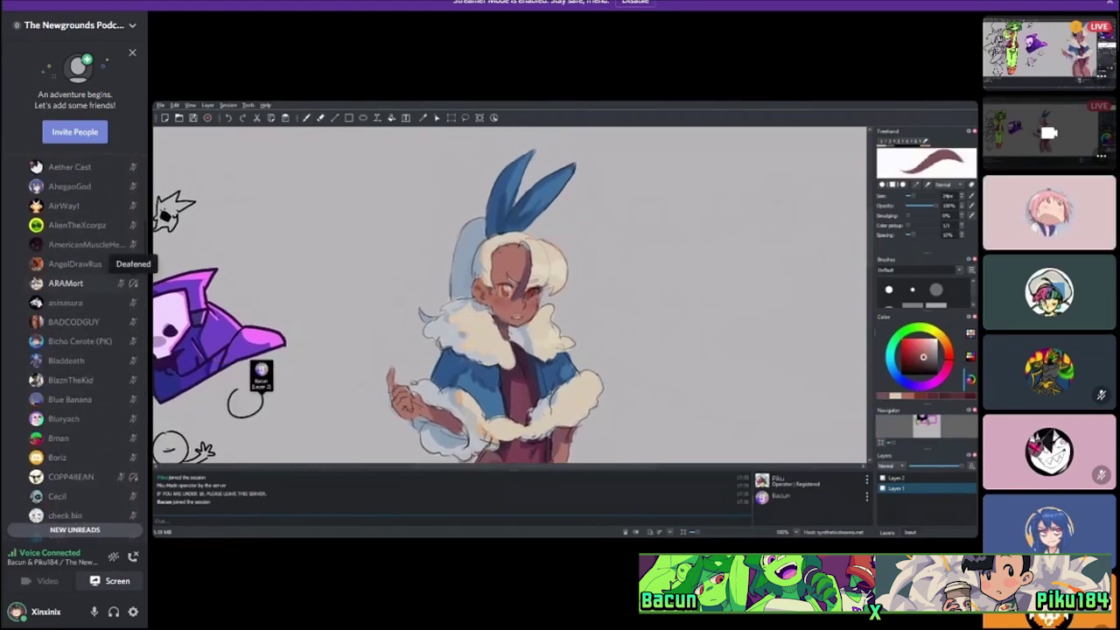
pyautogui.scroll(10, 133, 289)
pyautogui.scroll(-2, 70, 430)
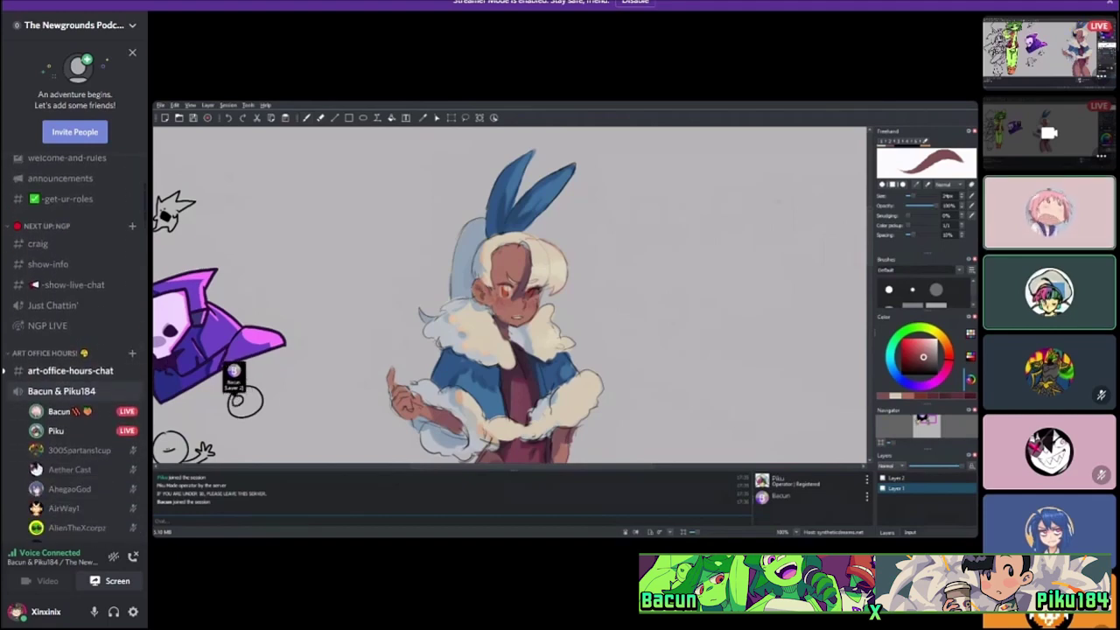
pyautogui.click(71, 391)
# Read the art-office-hours-chat messages and shared drawings from 12:29 to 12:32 PM and enlarge the stream again.
pyautogui.scroll(-5, 560, 333)
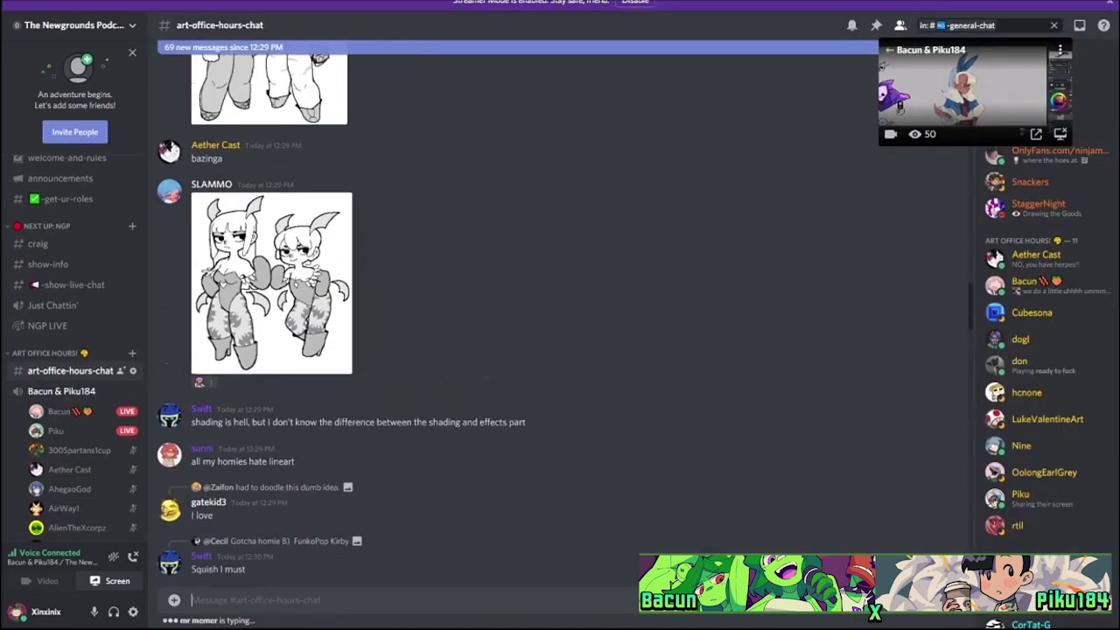
pyautogui.scroll(6, 560, 333)
pyautogui.scroll(1, 560, 332)
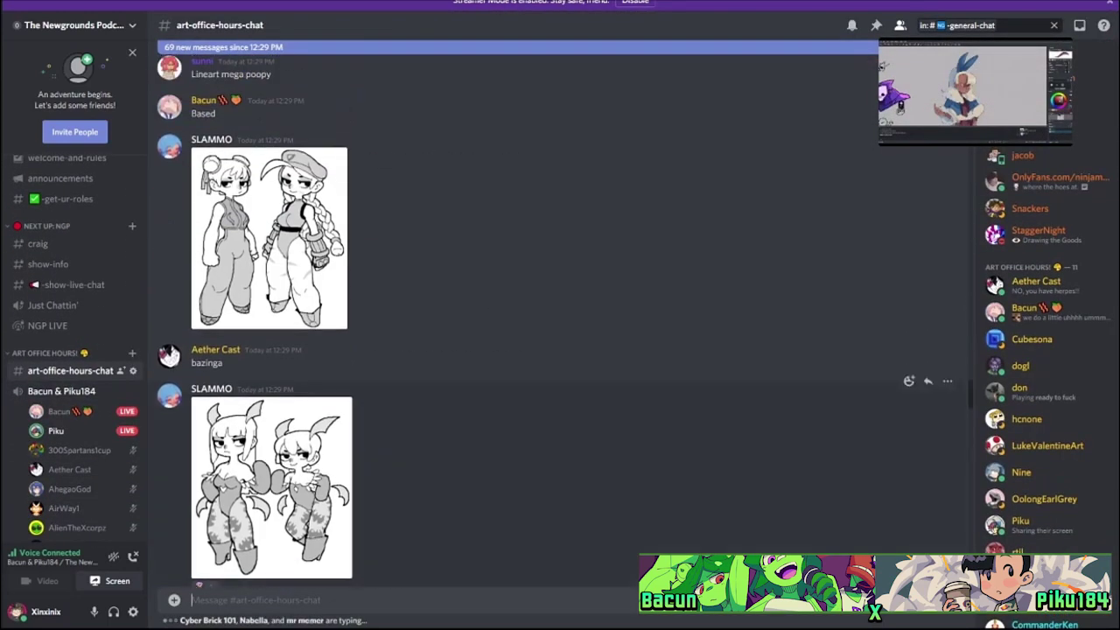
pyautogui.scroll(-8, 560, 332)
pyautogui.scroll(-10, 560, 490)
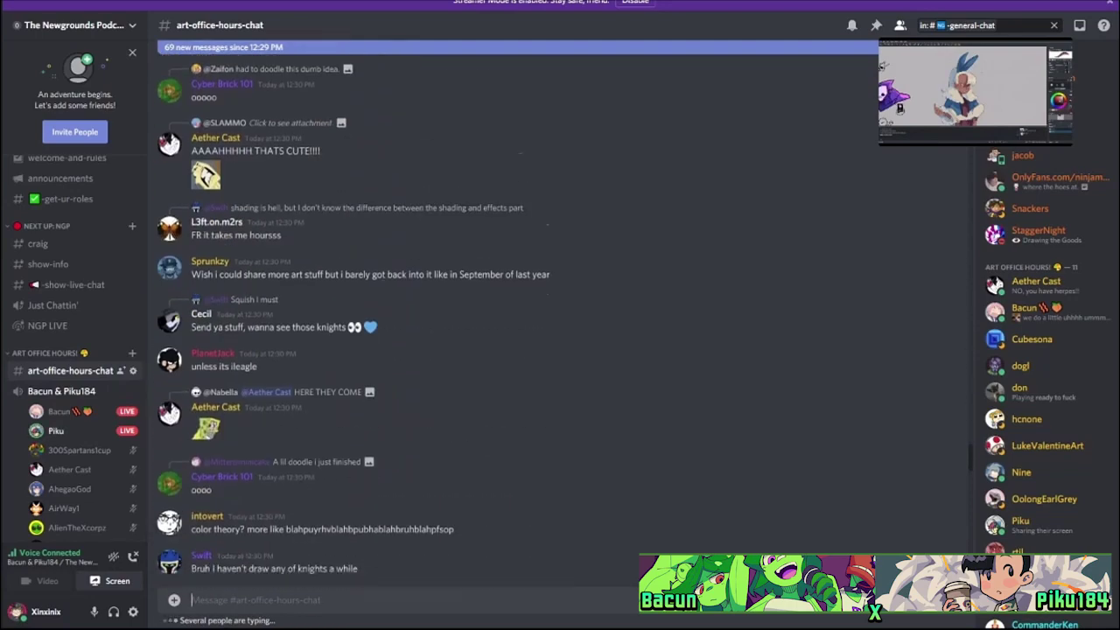
pyautogui.scroll(-15, 561, 394)
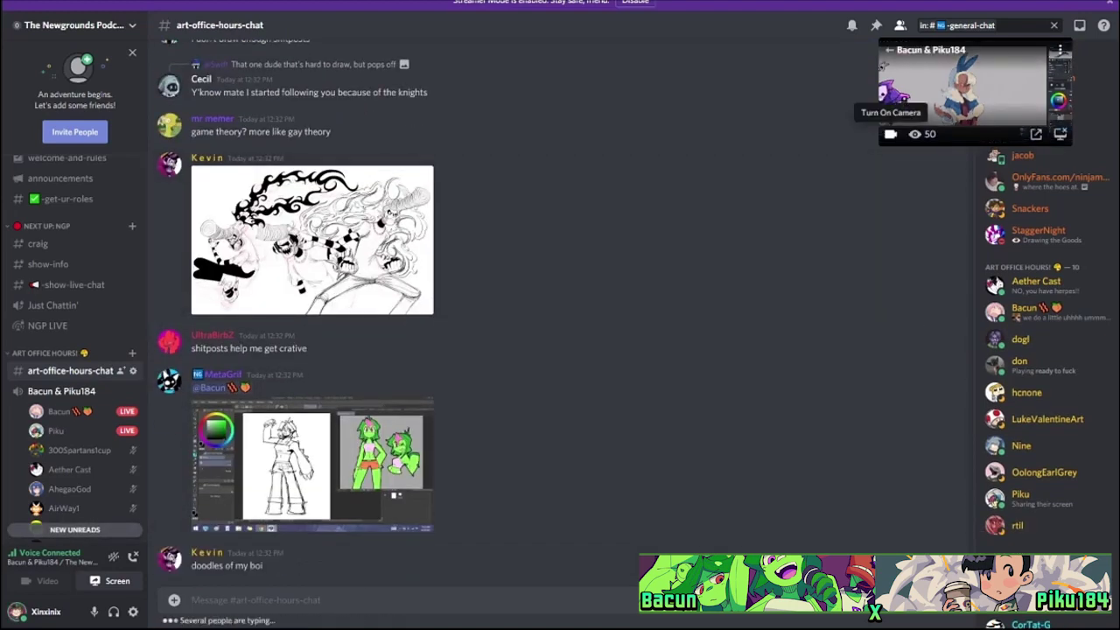
pyautogui.click(954, 88)
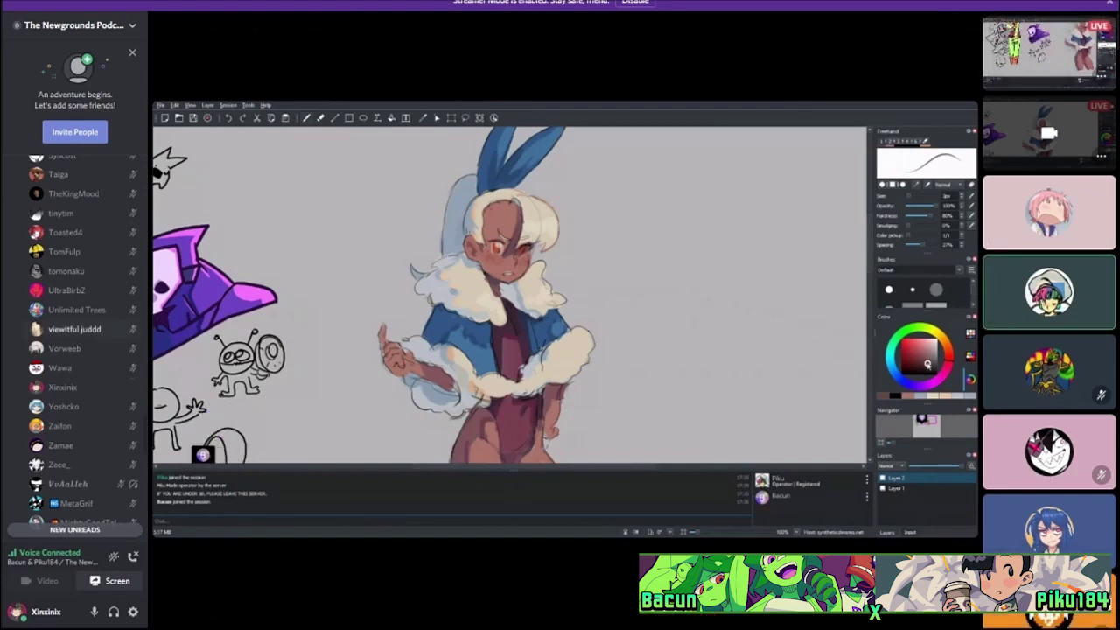
# Check the direct messages and return to The Newgrounds Podcast server's stream view.
pyautogui.scroll(-5, 74, 342)
pyautogui.scroll(-3, 74, 341)
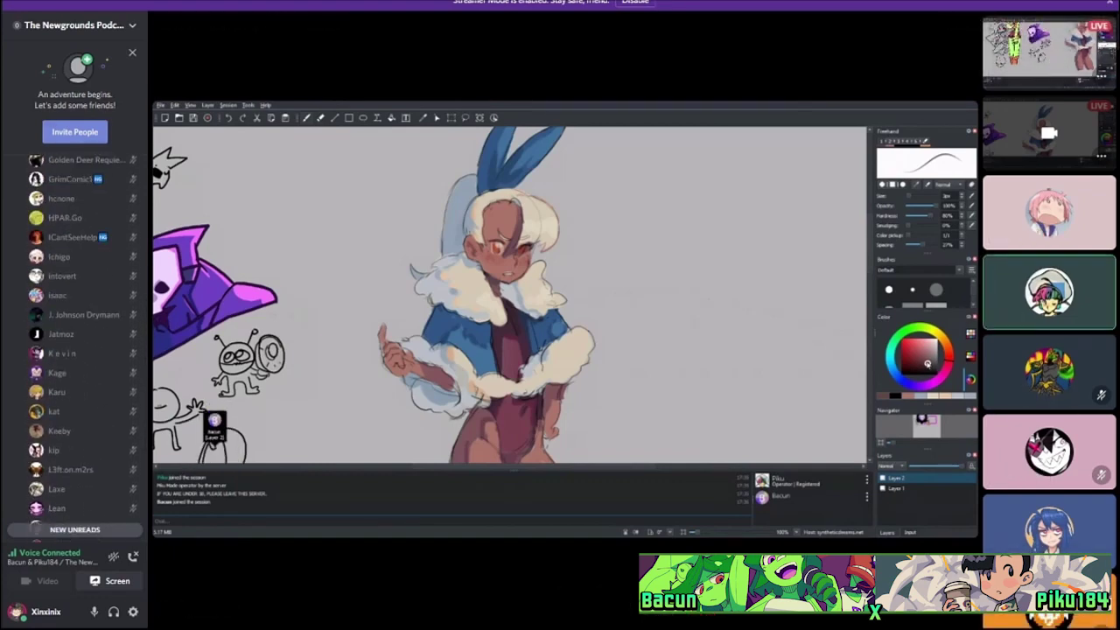
pyautogui.hotkey('ctrl', 'alt', 'Up')
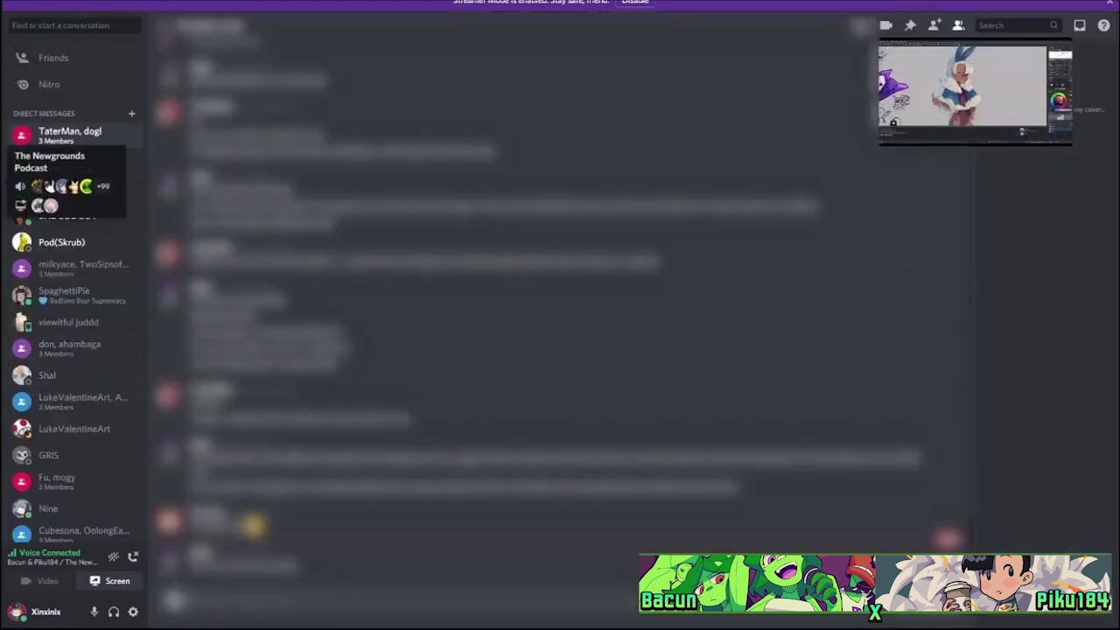
pyautogui.click(26, 184)
pyautogui.scroll(1, 74, 341)
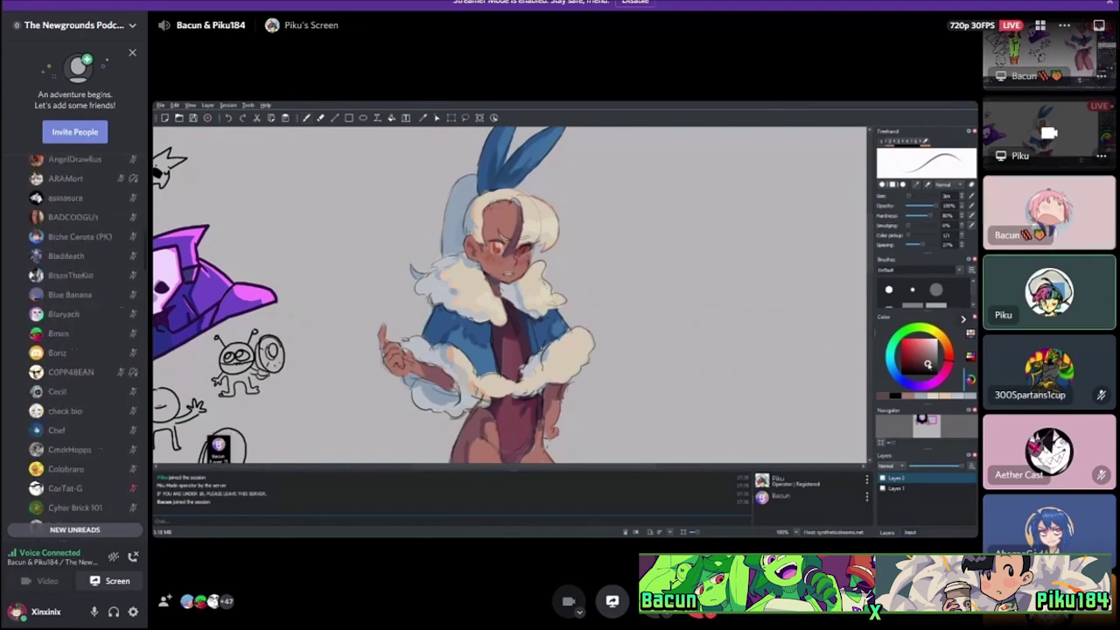
pyautogui.scroll(3, 74, 341)
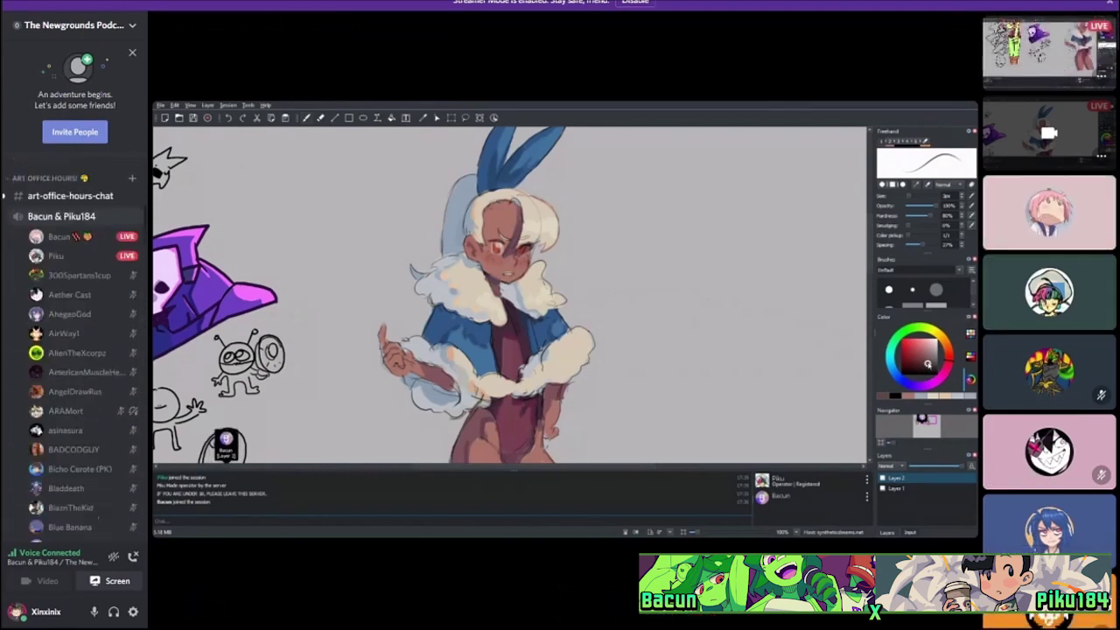
pyautogui.scroll(5, 75, 341)
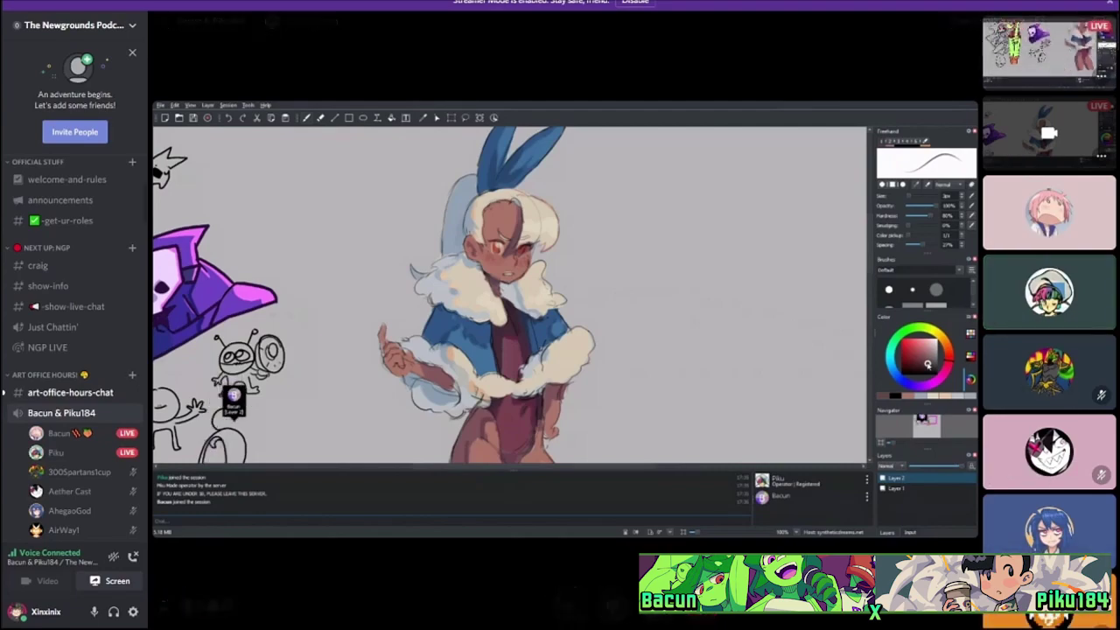
pyautogui.click(132, 374)
pyautogui.press('Escape')
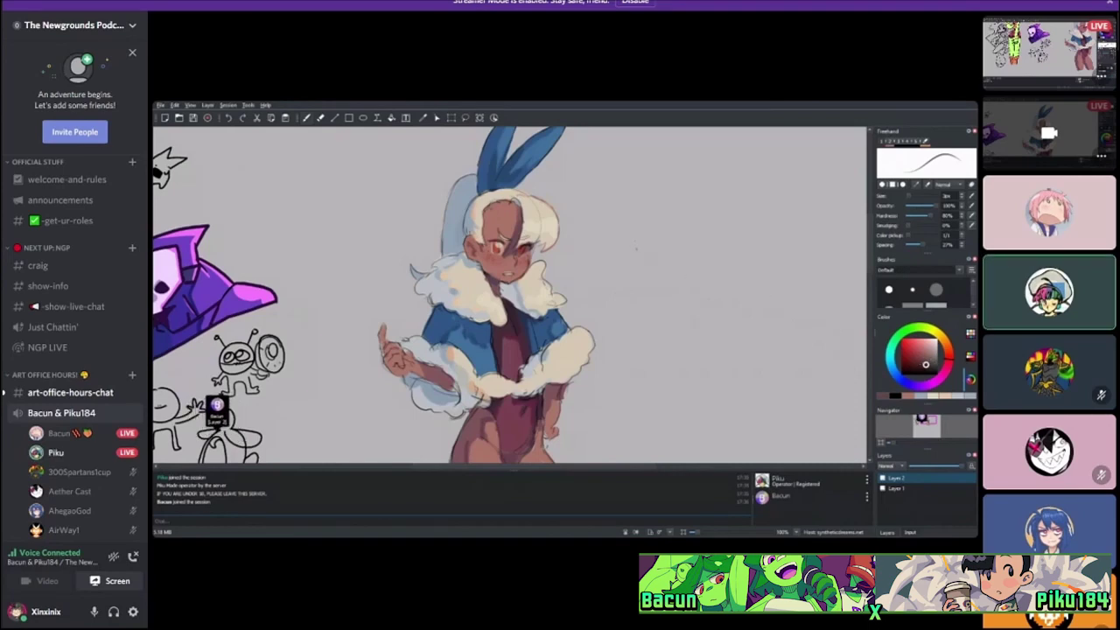
# Open art-office-hours-chat and read the unread messages and shared art from 12:32 to 12:34 PM.
pyautogui.click(1050, 51)
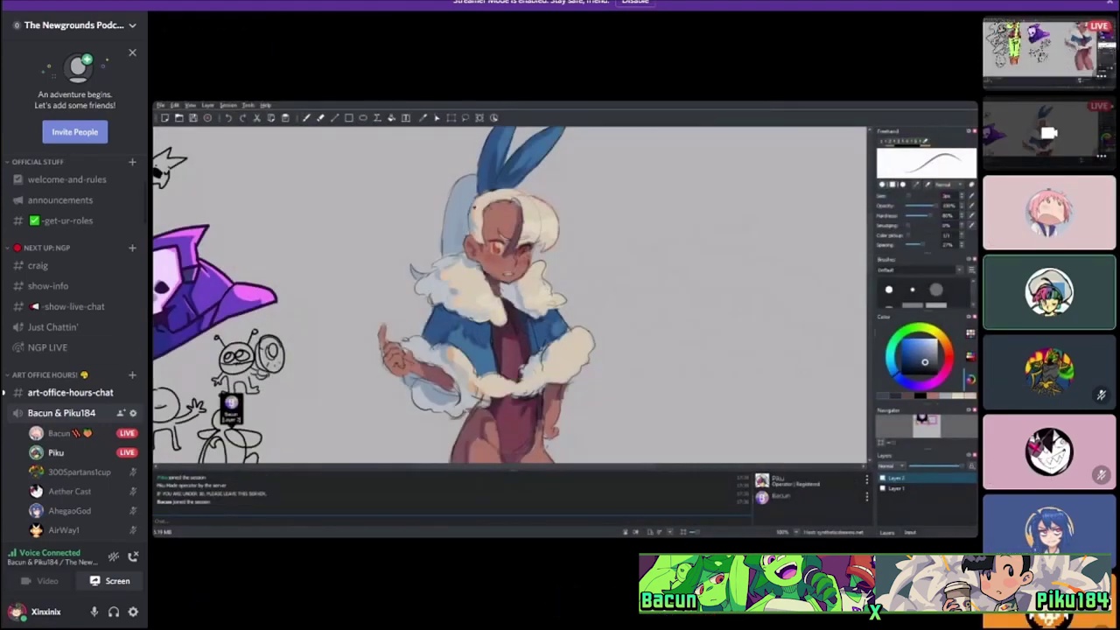
pyautogui.scroll(-1, 74, 351)
pyautogui.click(70, 332)
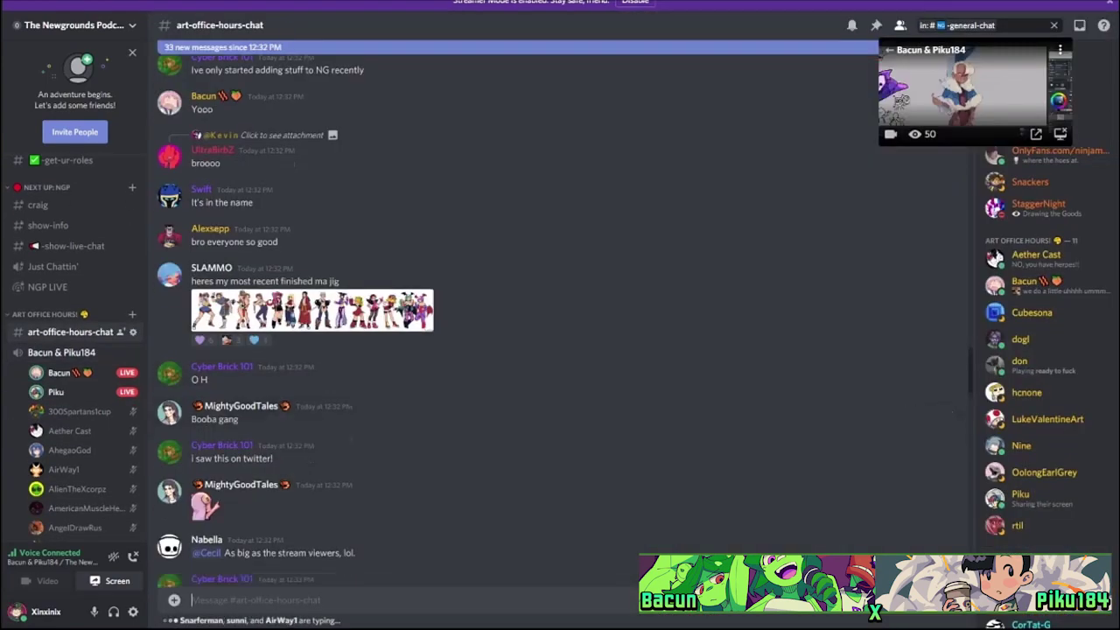
pyautogui.scroll(-15, 560, 368)
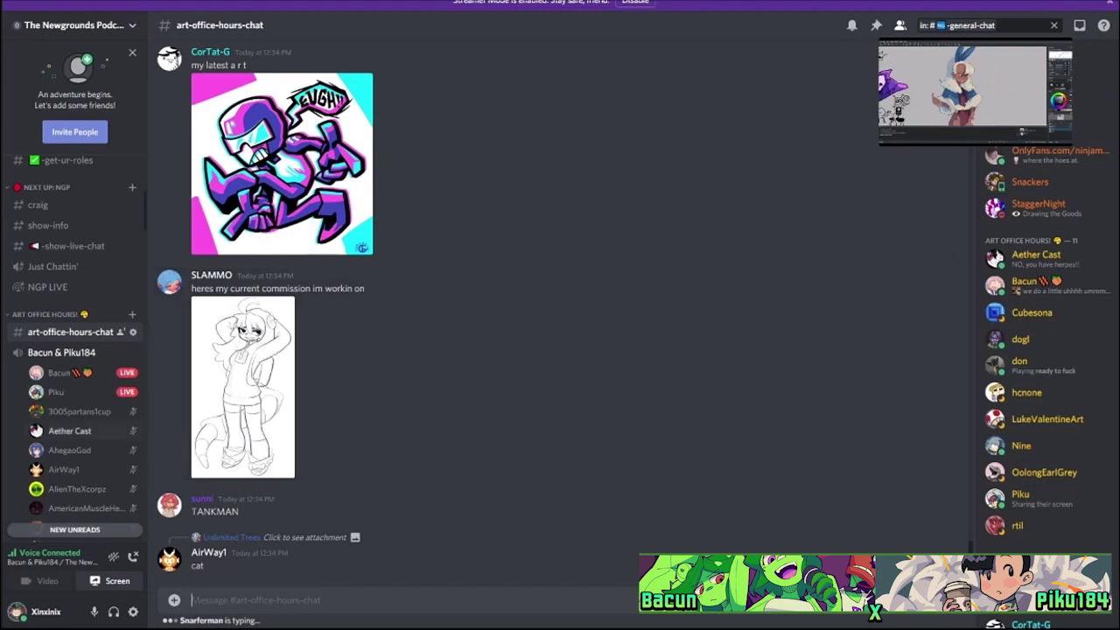
pyautogui.scroll(-4, 74, 350)
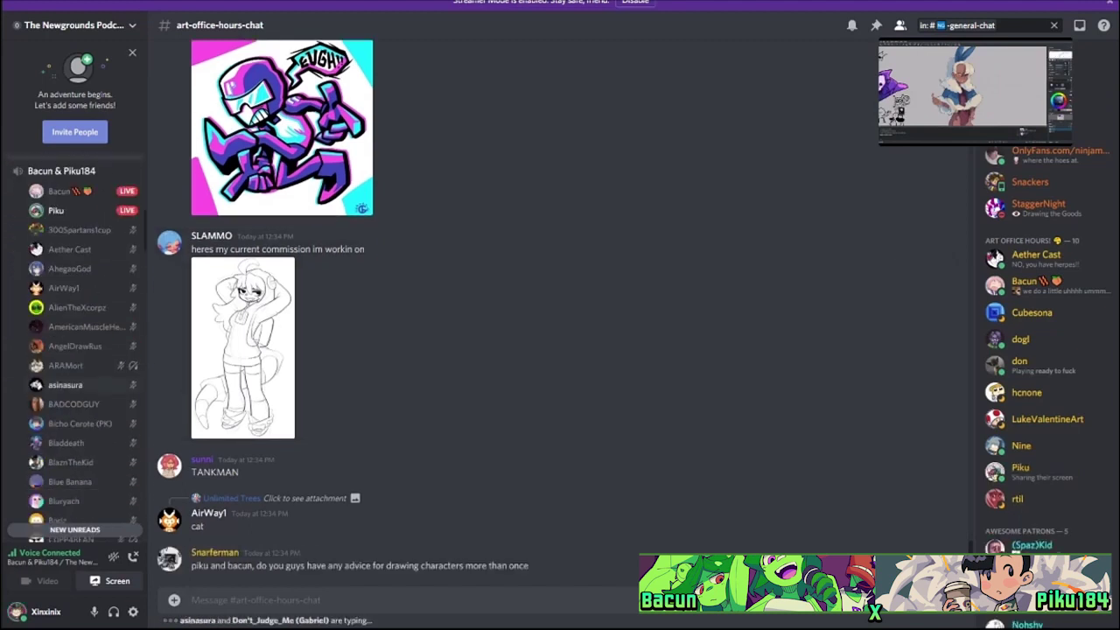
pyautogui.scroll(-10, 75, 350)
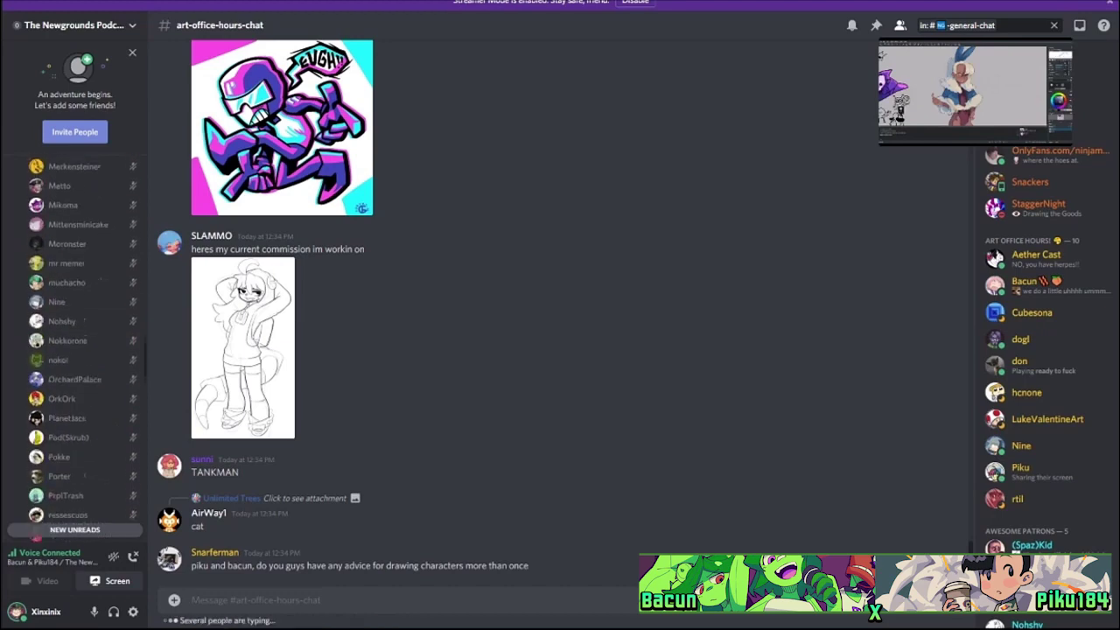
pyautogui.scroll(-10, 74, 351)
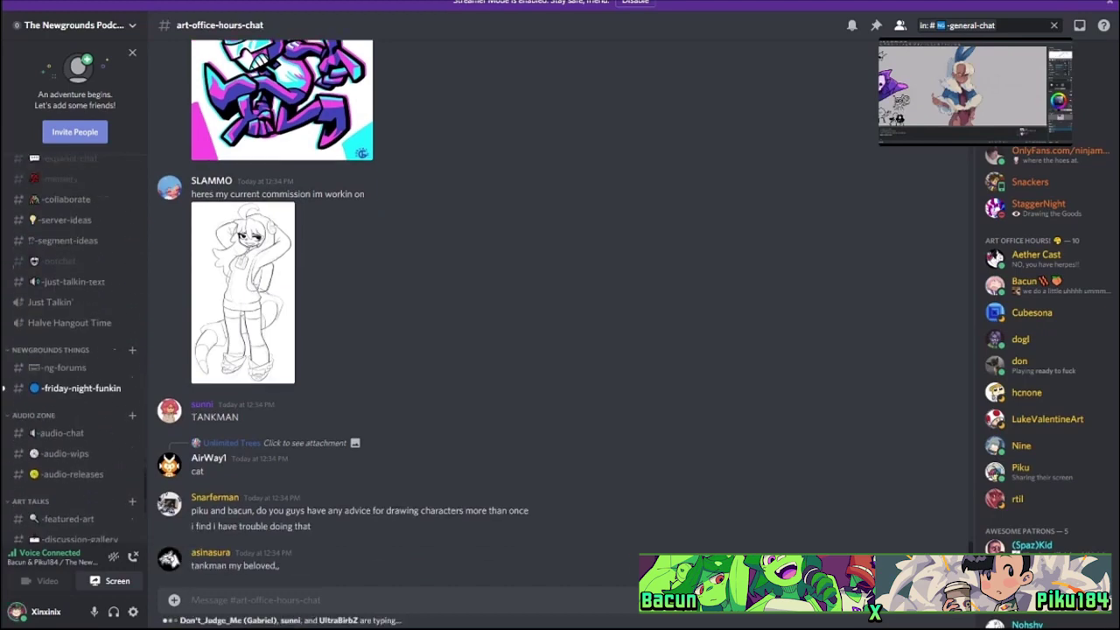
pyautogui.scroll(10, 75, 351)
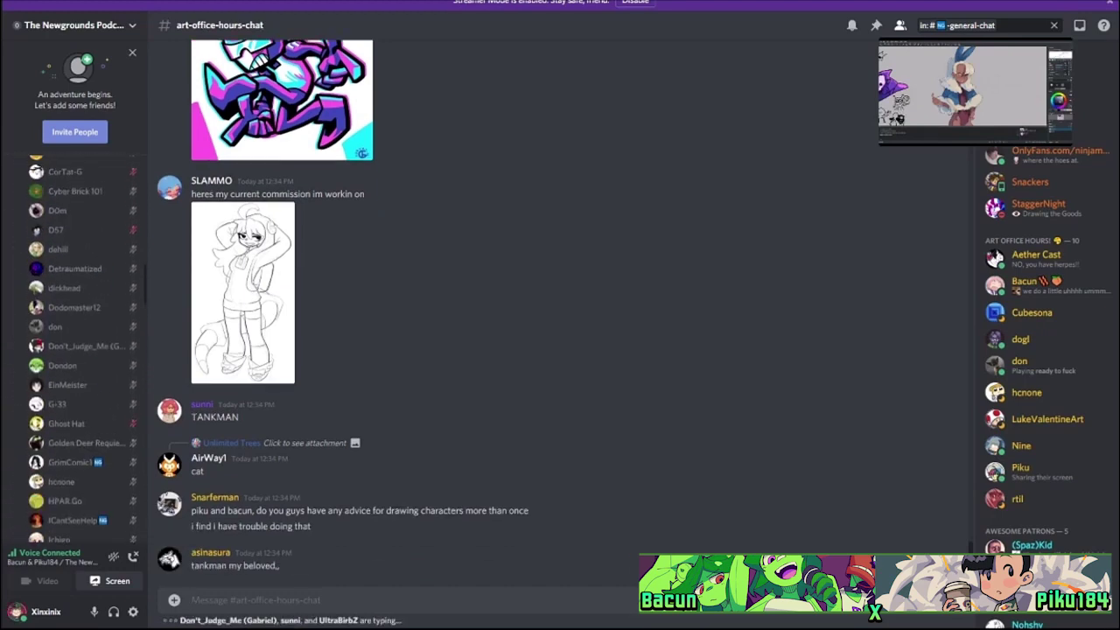
pyautogui.scroll(10, 74, 350)
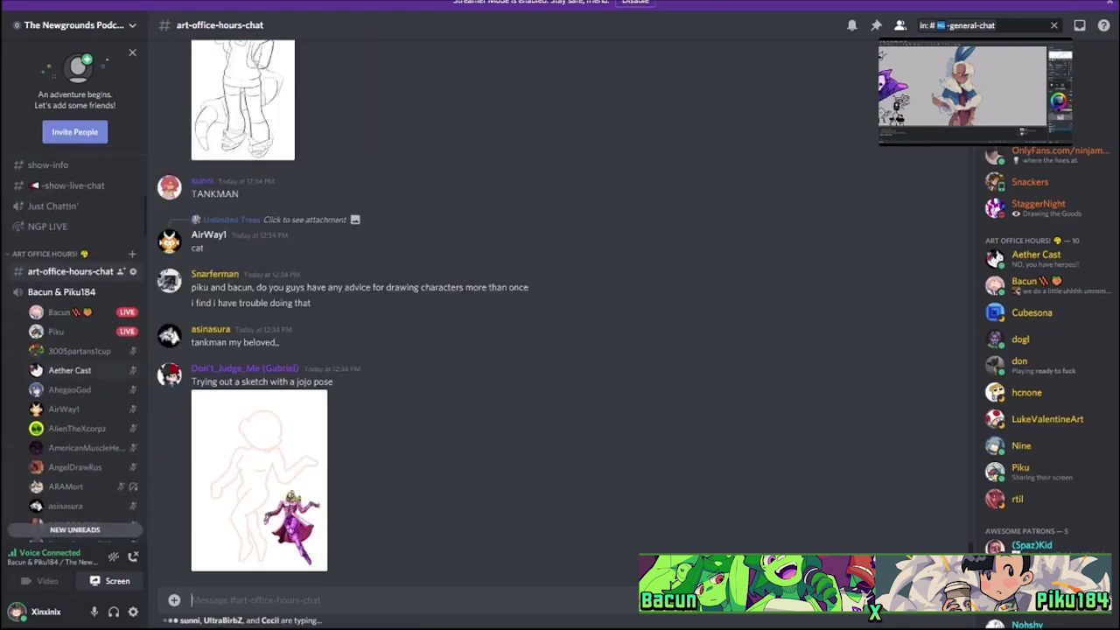
# Move the floating stream preview off the member list, enlarge the stream again and switch to Bacun's screen.
pyautogui.click(56, 331)
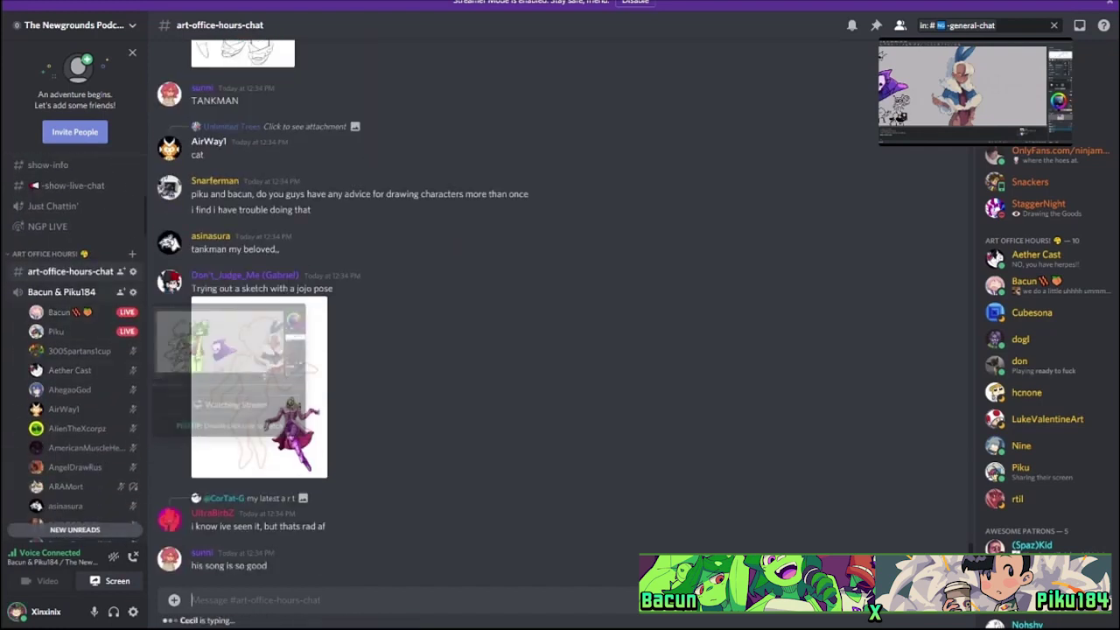
pyautogui.moveTo(962, 88); pyautogui.dragTo(88, 88)
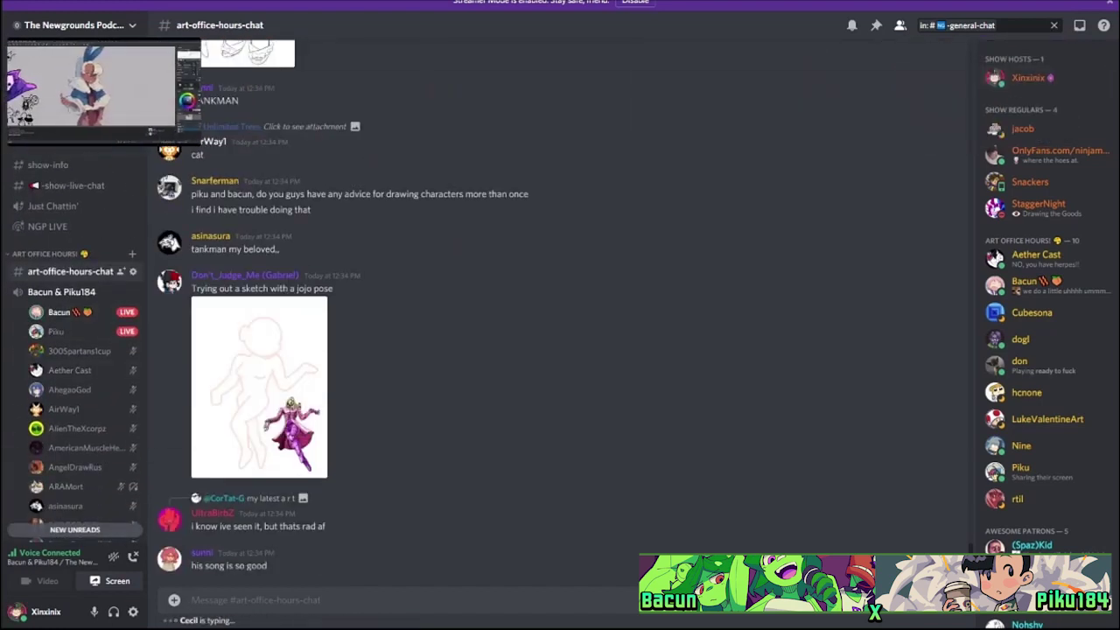
pyautogui.click(78, 87)
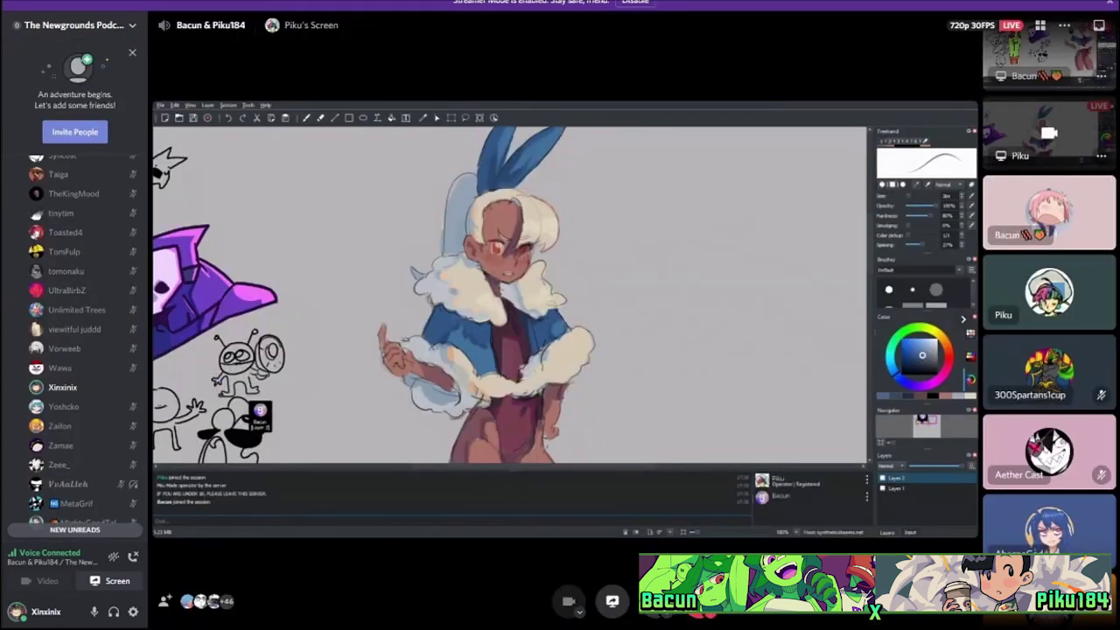
pyautogui.click(1051, 52)
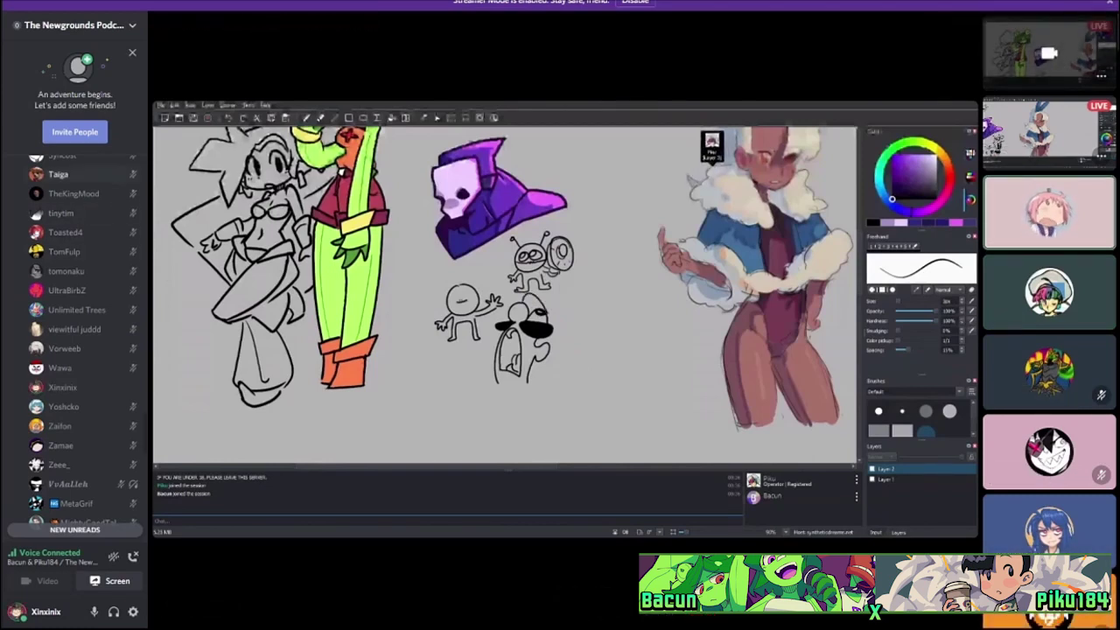
# Examine the list of participants in the Bacun & Piku184 voice channel up to the Art Office Hours category.
pyautogui.scroll(3, 74, 341)
pyautogui.scroll(5, 74, 341)
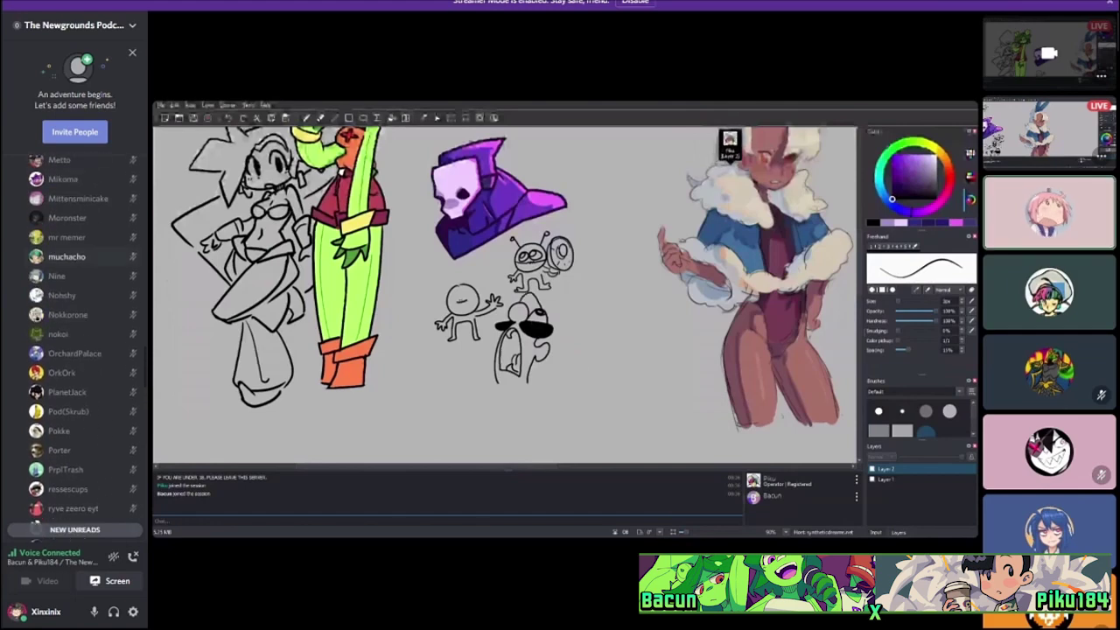
pyautogui.scroll(10, 74, 341)
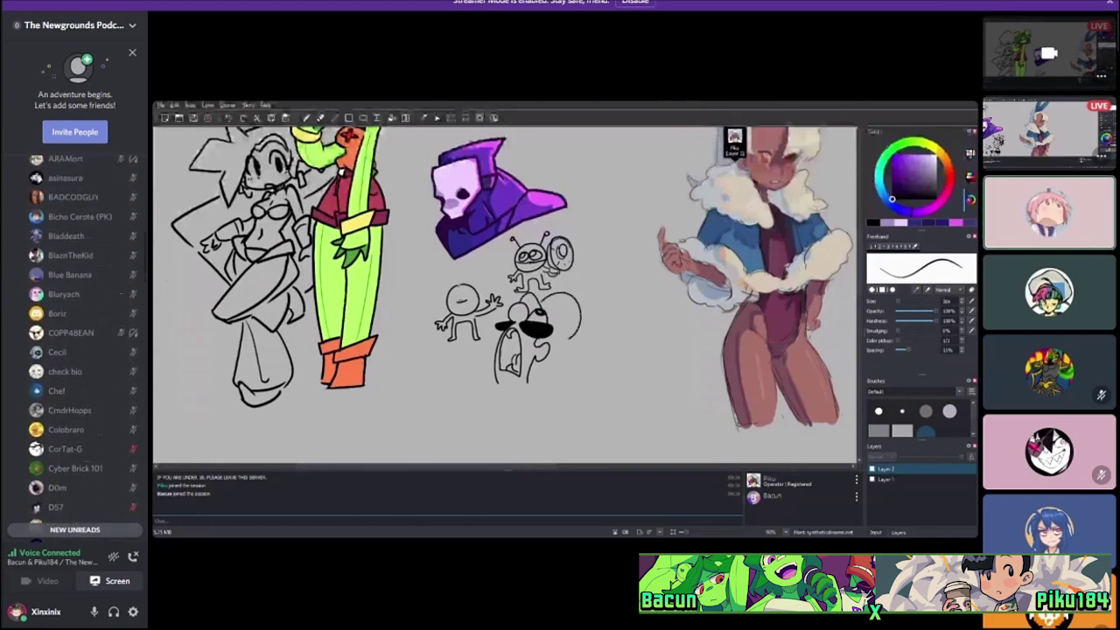
pyautogui.scroll(-7, 74, 342)
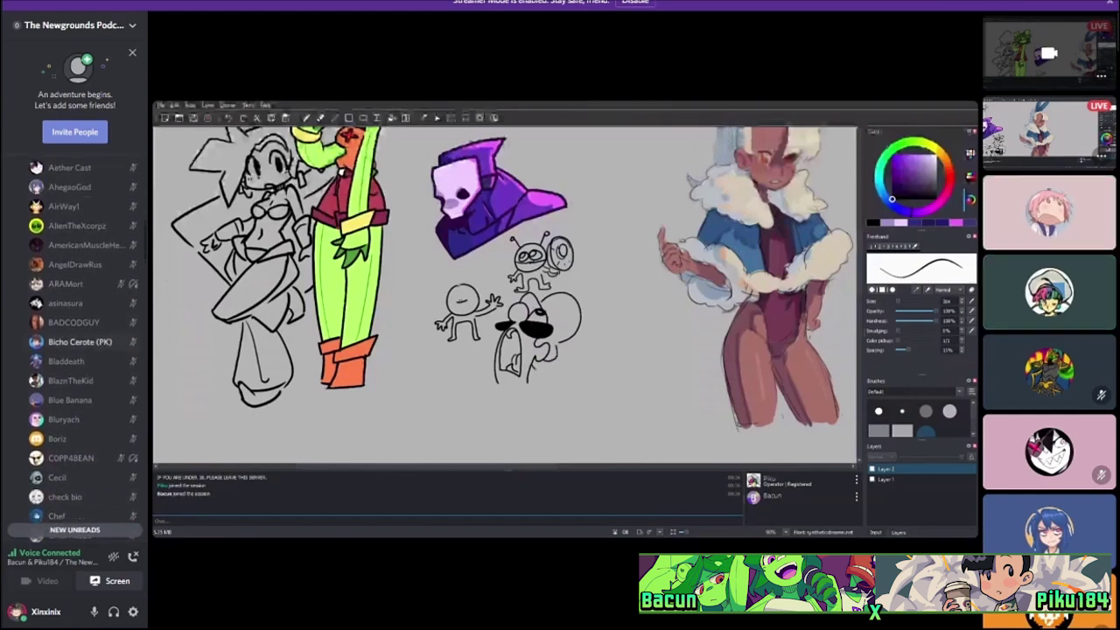
pyautogui.scroll(3, 75, 341)
pyautogui.scroll(1, 74, 327)
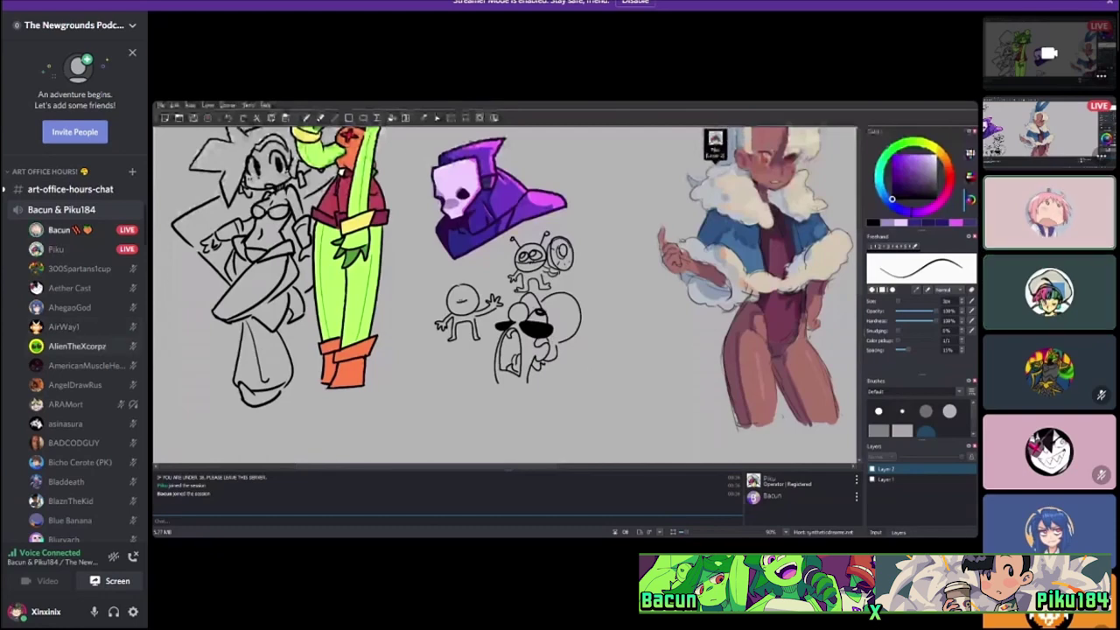
pyautogui.scroll(3, 74, 327)
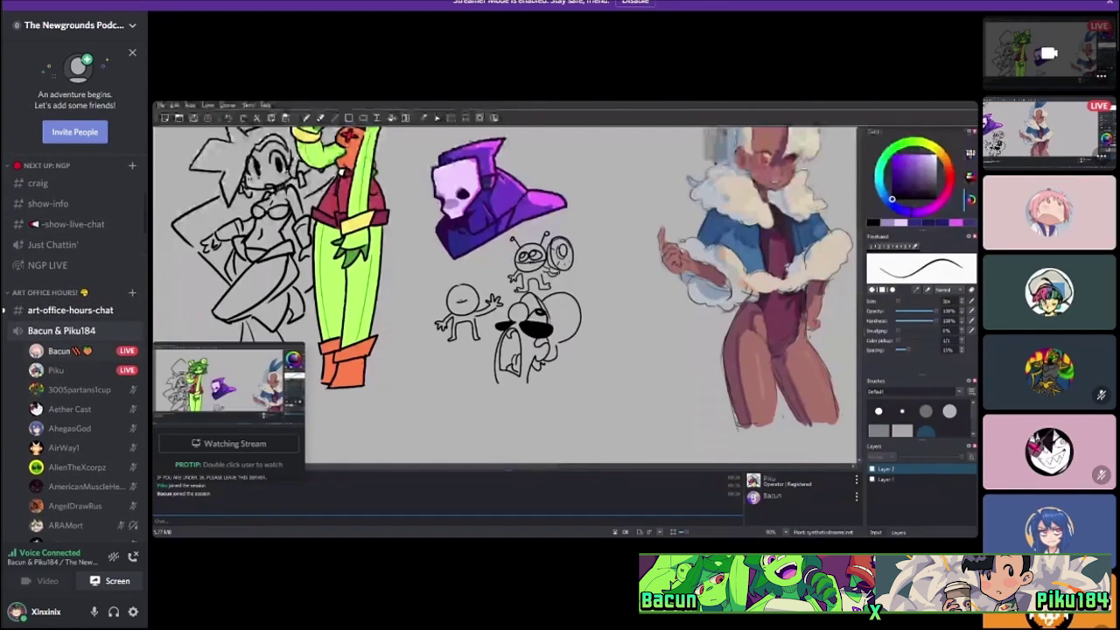
# Open art-office-hours-chat and read the new messages and drawings posted from 12:34 to 12:35 PM.
pyautogui.click(70, 310)
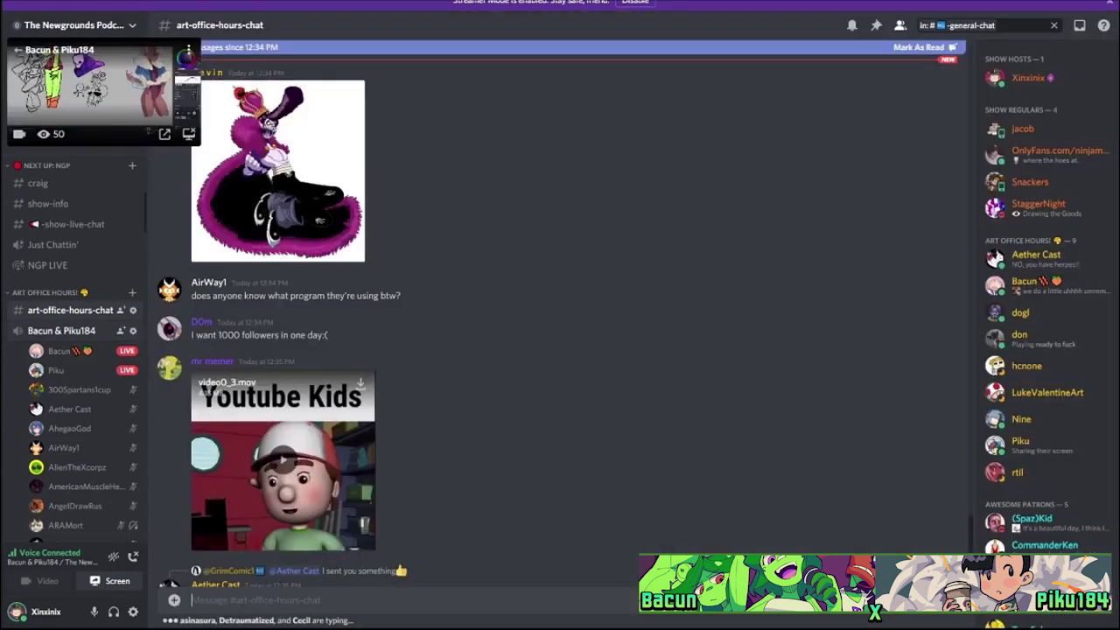
pyautogui.scroll(-3, 560, 315)
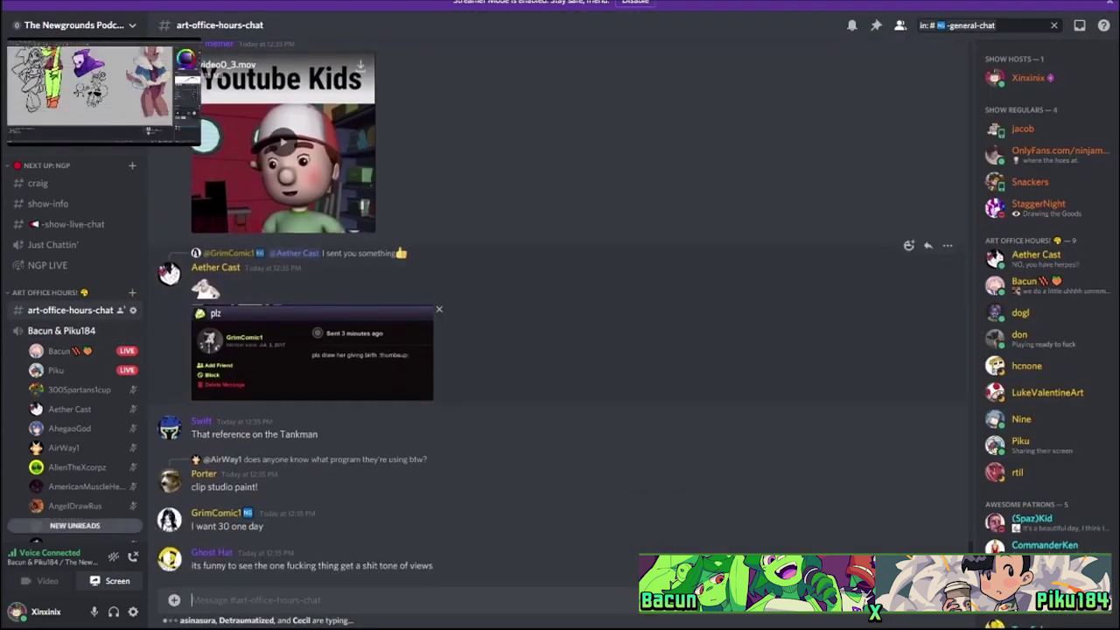
pyautogui.scroll(-6, 74, 350)
pyautogui.scroll(-10, 75, 350)
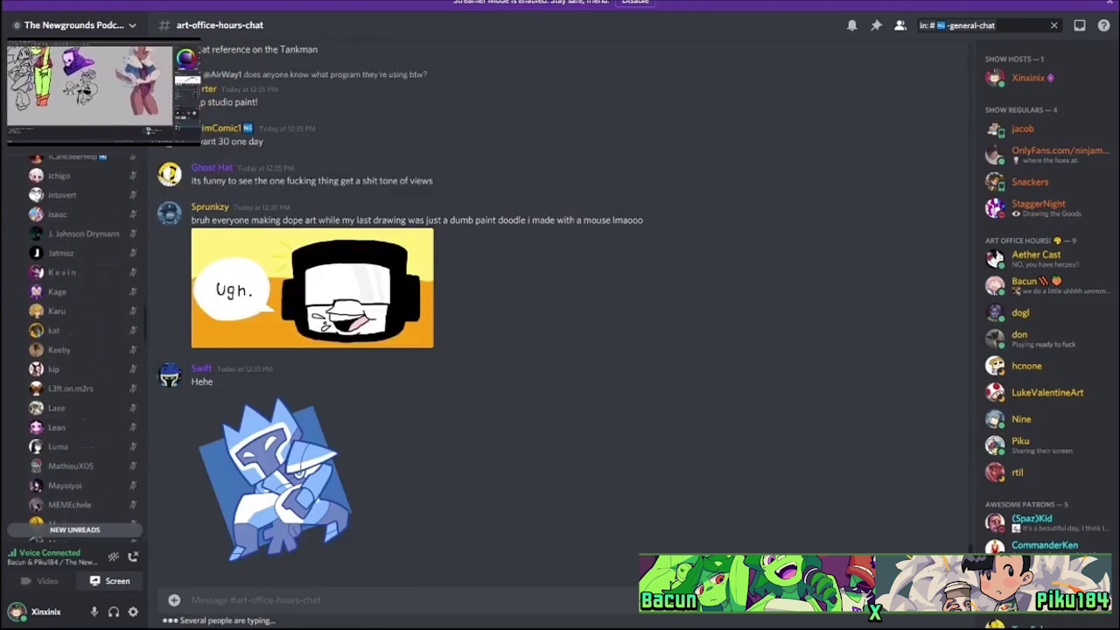
# Return from the chat to the full stream view and switch from Bacun's screen to Piku's.
pyautogui.scroll(8, 74, 342)
pyautogui.click(87, 87)
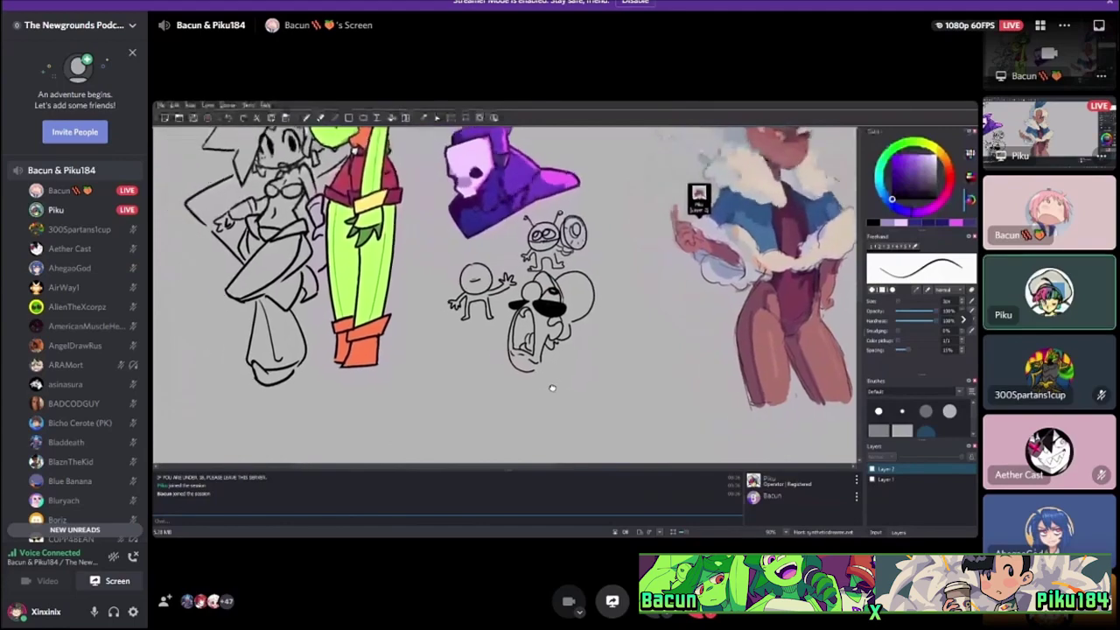
pyautogui.click(1050, 131)
pyautogui.click(1049, 52)
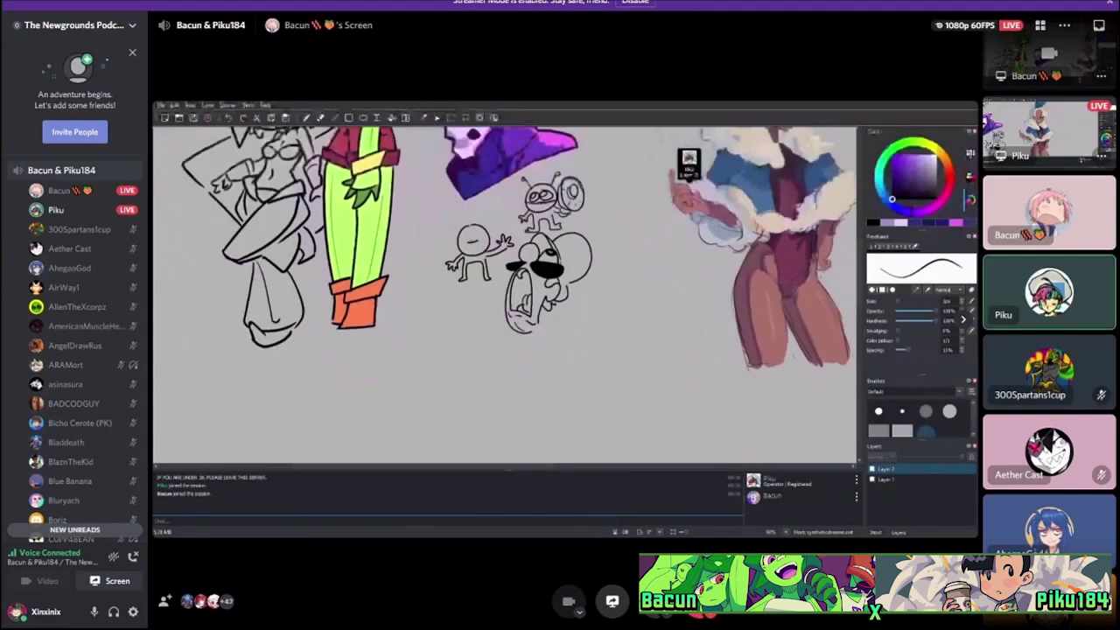
pyautogui.click(1049, 132)
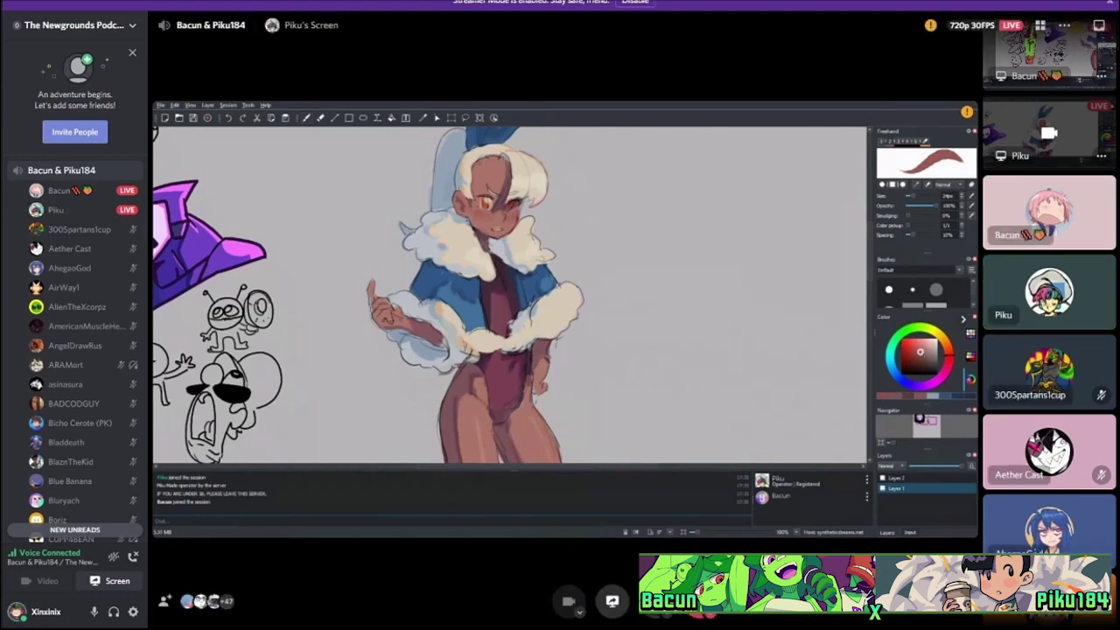
# Set up a new private voice channel named "dogl & Potatoman" in the Art Office Hours category.
pyautogui.scroll(-5, 75, 341)
pyautogui.scroll(7, 133, 331)
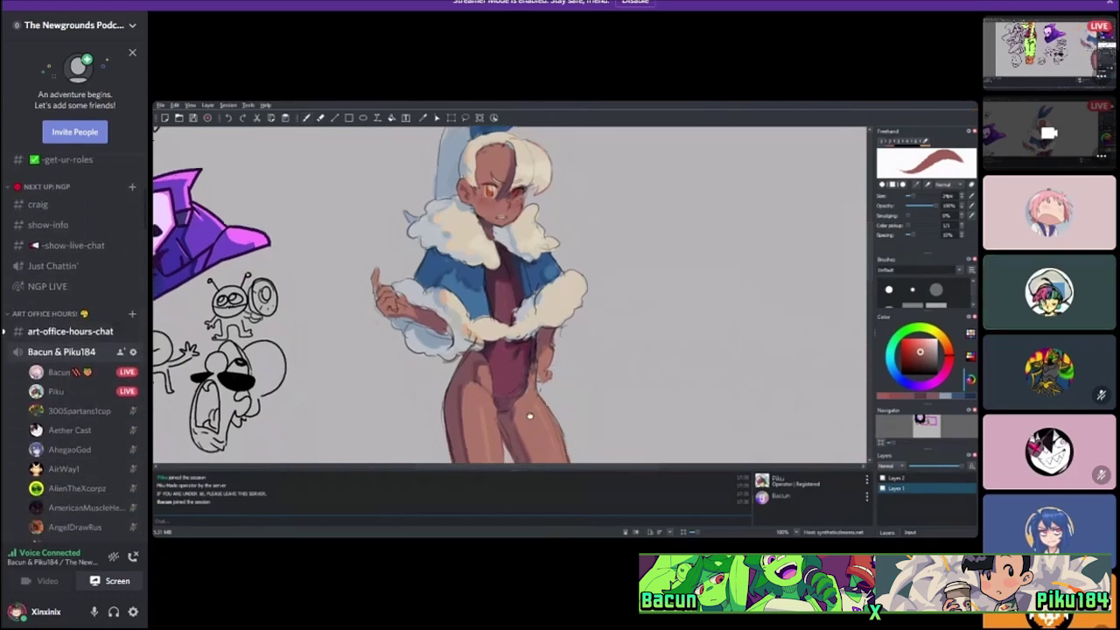
pyautogui.click(132, 314)
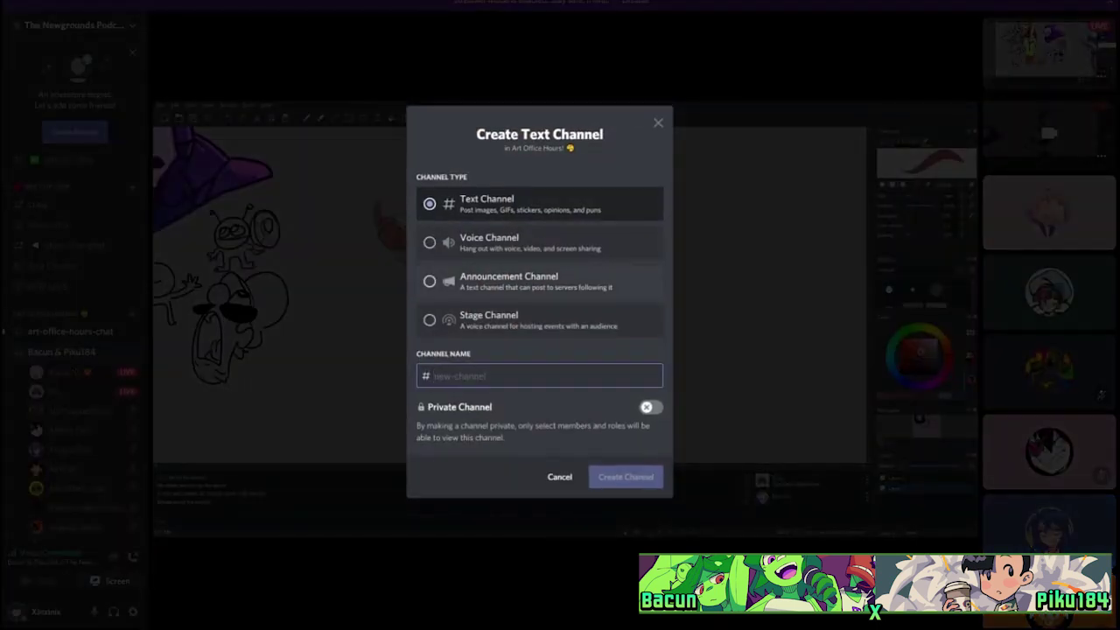
pyautogui.click(490, 242)
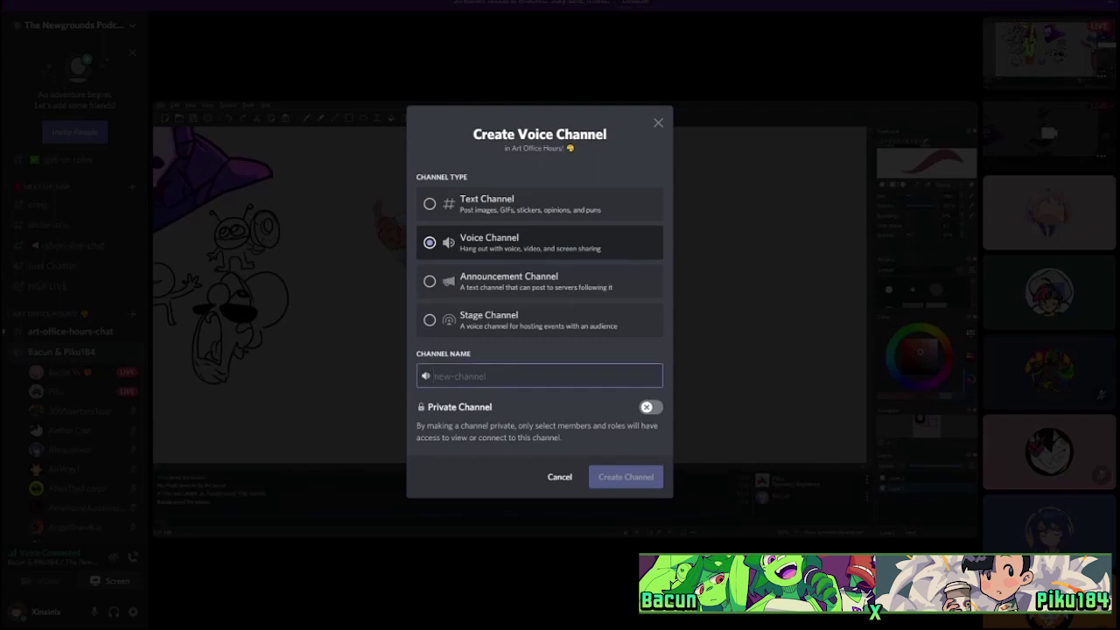
pyautogui.write('dogl &')
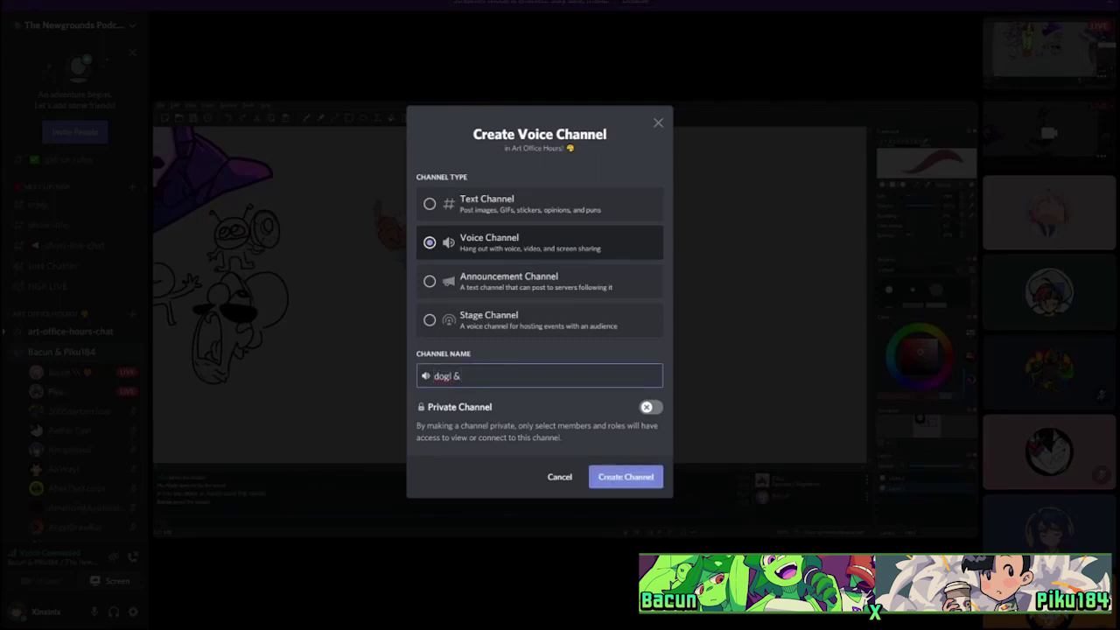
pyautogui.write(' P')
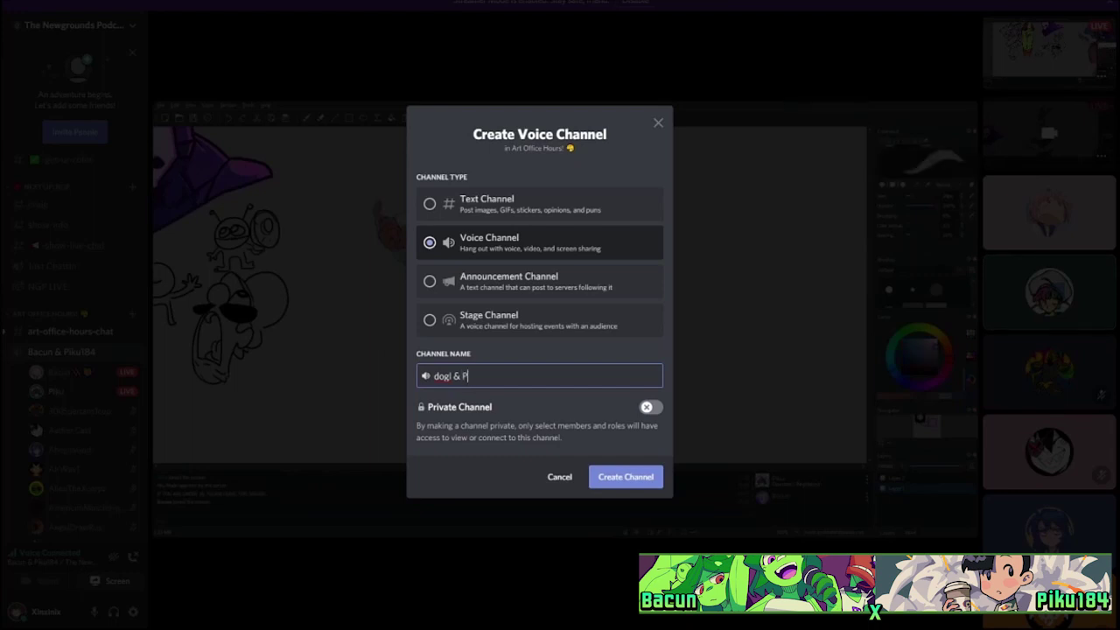
pyautogui.write('otatoman')
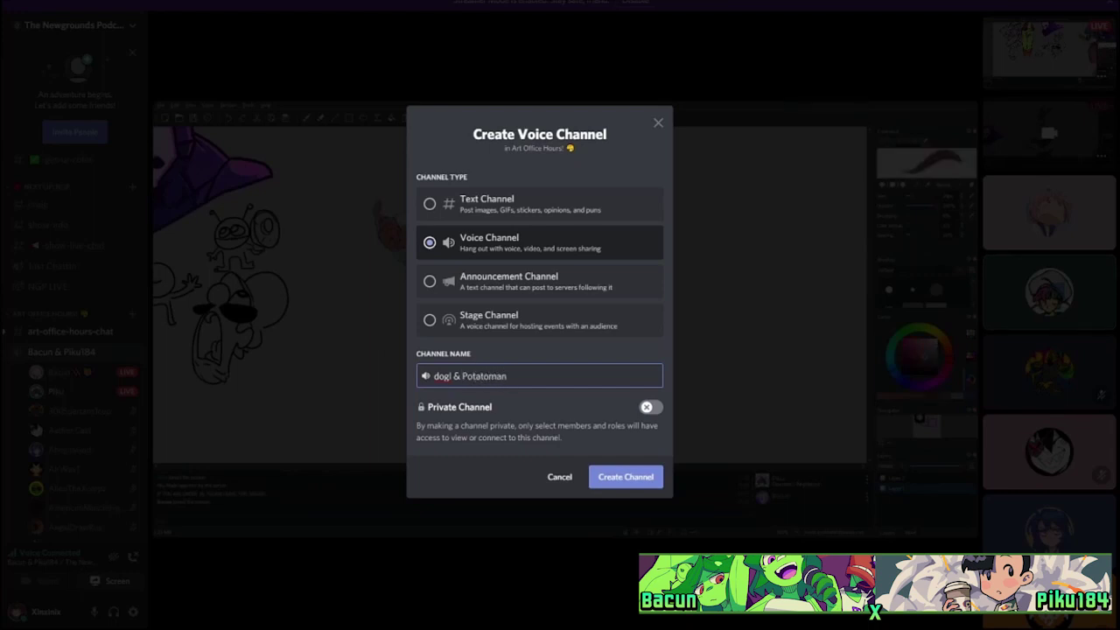
pyautogui.click(647, 407)
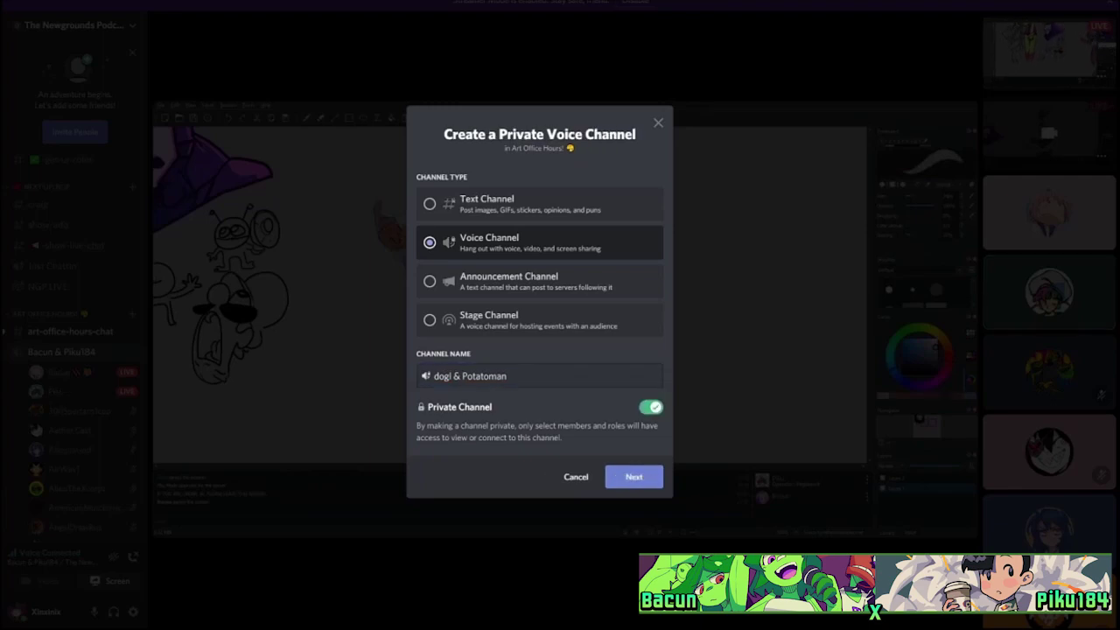
# Finish creating the private voice channel "dogl & Potatoman" without adding any members or roles.
pyautogui.click(626, 477)
pyautogui.scroll(-10, 540, 341)
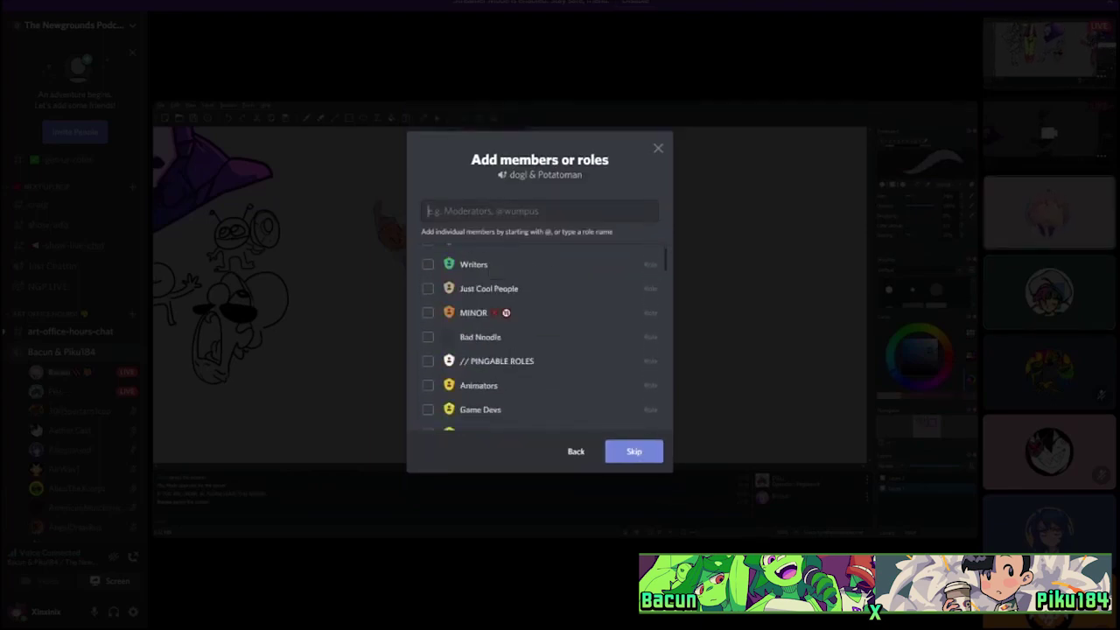
pyautogui.scroll(-2, 540, 342)
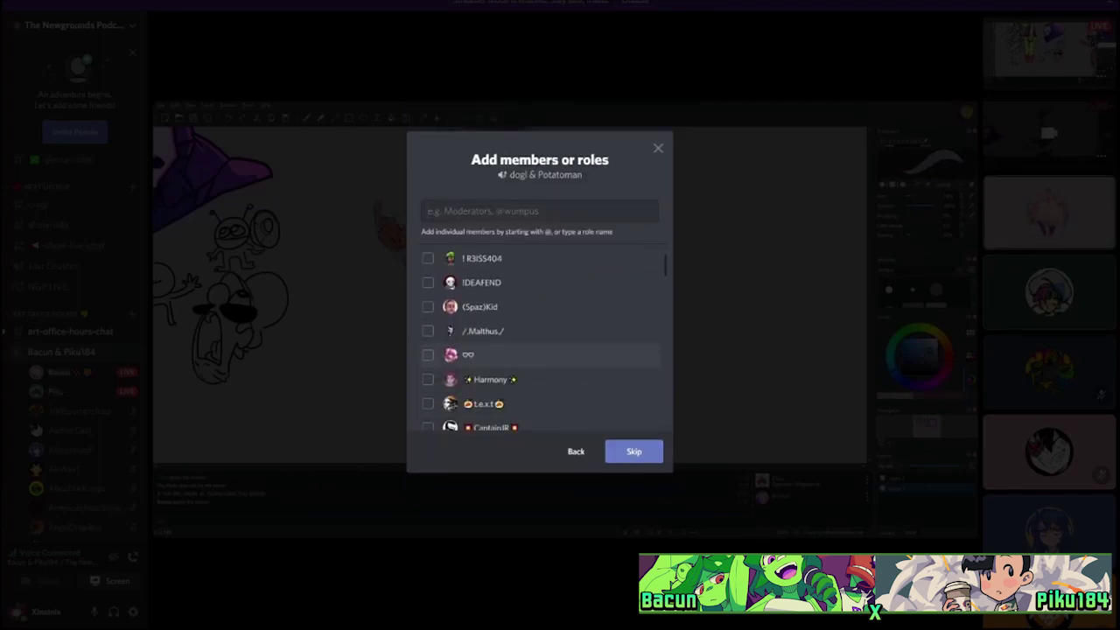
pyautogui.click(633, 450)
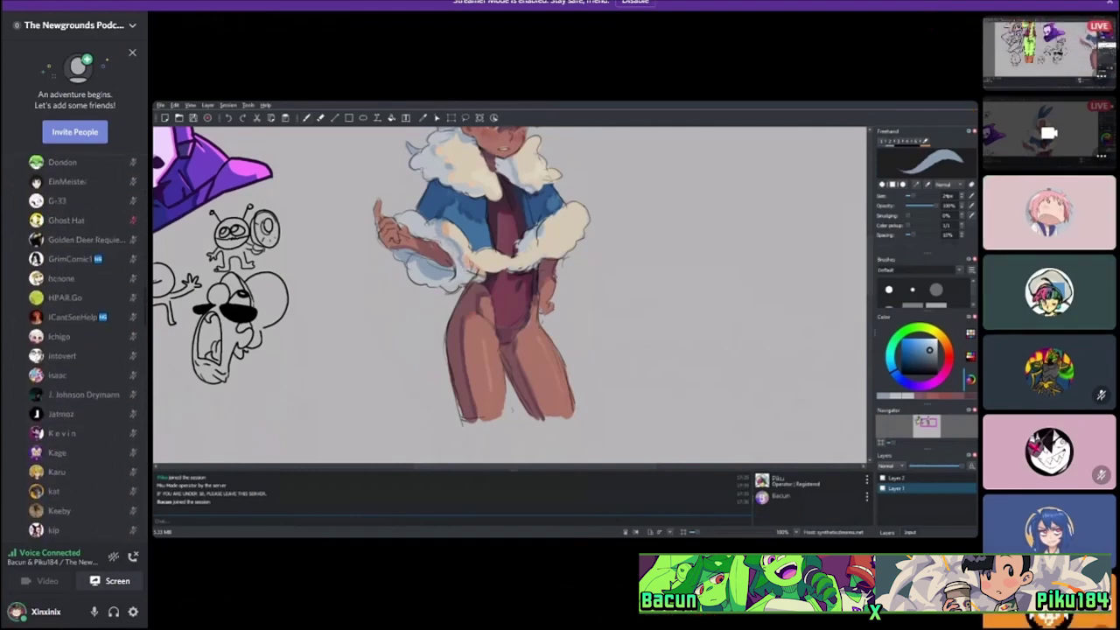
# Open the permission settings of the "dogl & Potatoman" voice channel.
pyautogui.scroll(-10, 78, 350)
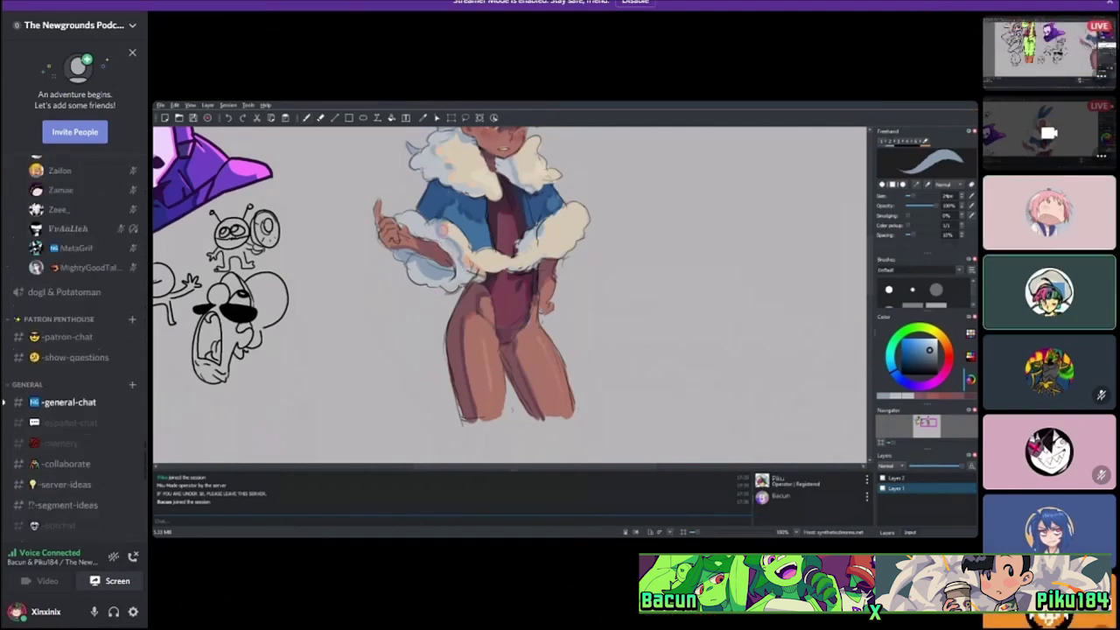
pyautogui.scroll(3, 79, 350)
pyautogui.click(133, 427)
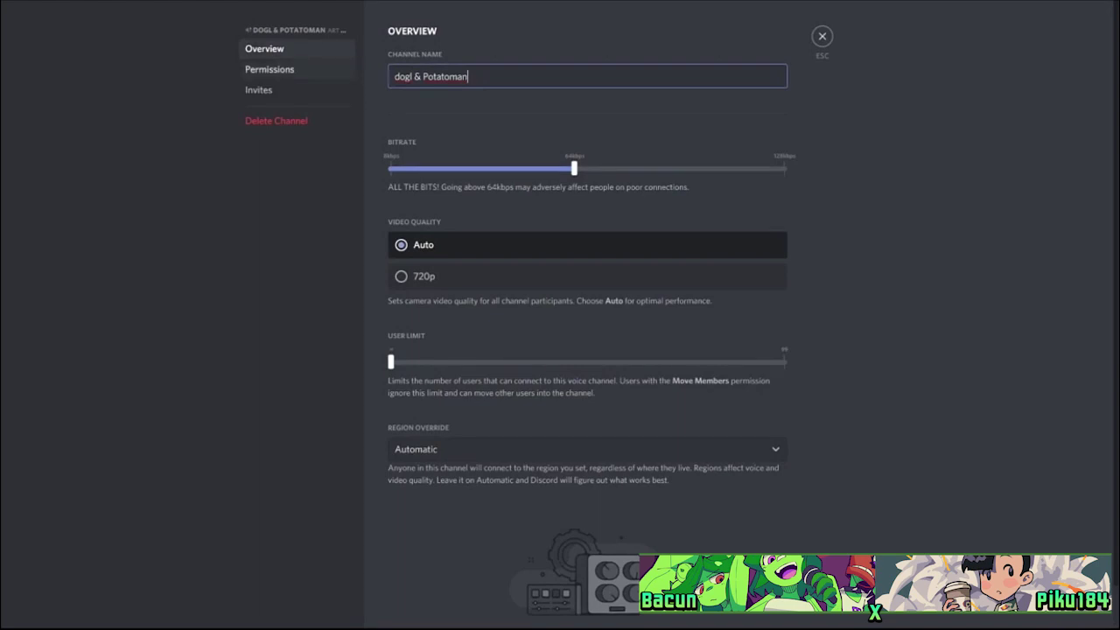
pyautogui.click(270, 69)
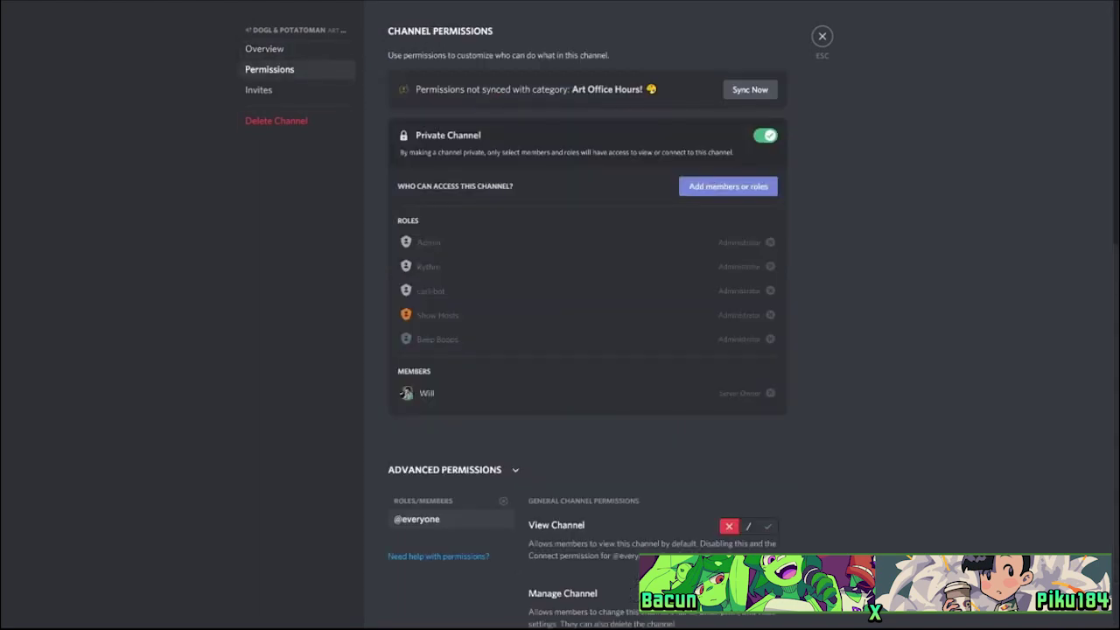
# Add the Art Office Hours! and Awesome Patrons roles to the channel's advanced permissions.
pyautogui.scroll(-3, 587, 315)
pyautogui.scroll(3, 586, 315)
pyautogui.scroll(-2, 587, 315)
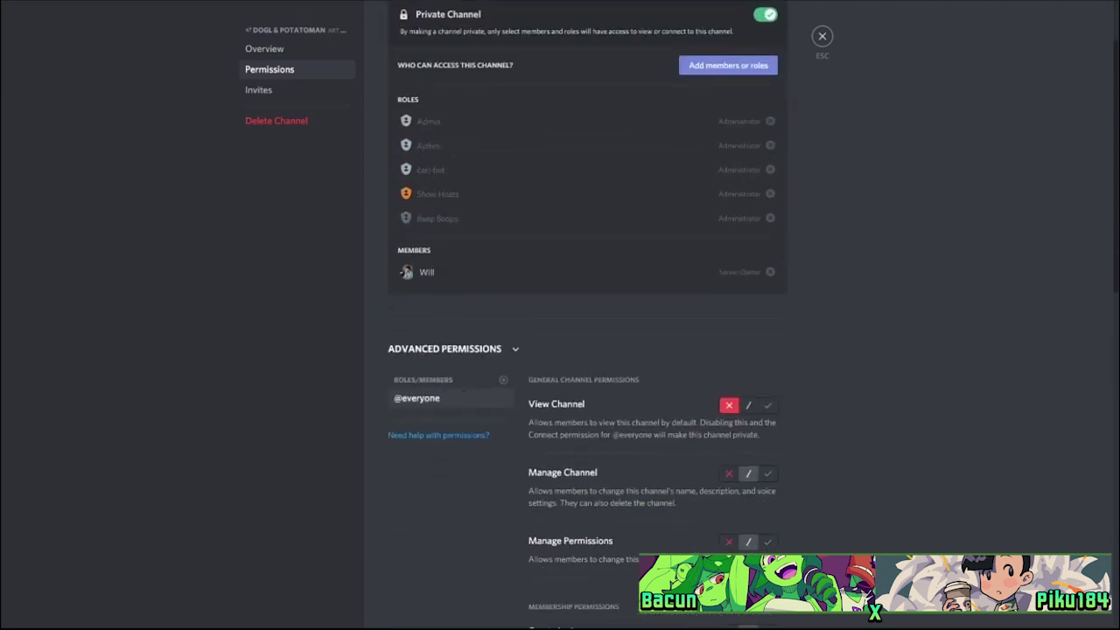
pyautogui.click(504, 380)
pyautogui.scroll(-3, 463, 490)
pyautogui.scroll(2, 464, 490)
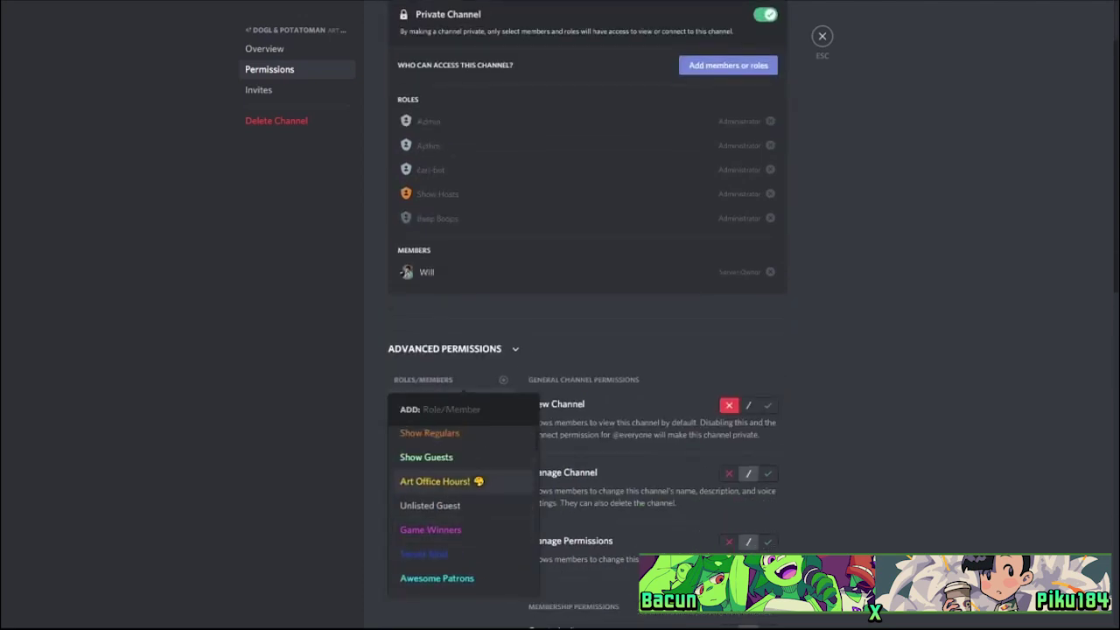
pyautogui.click(442, 481)
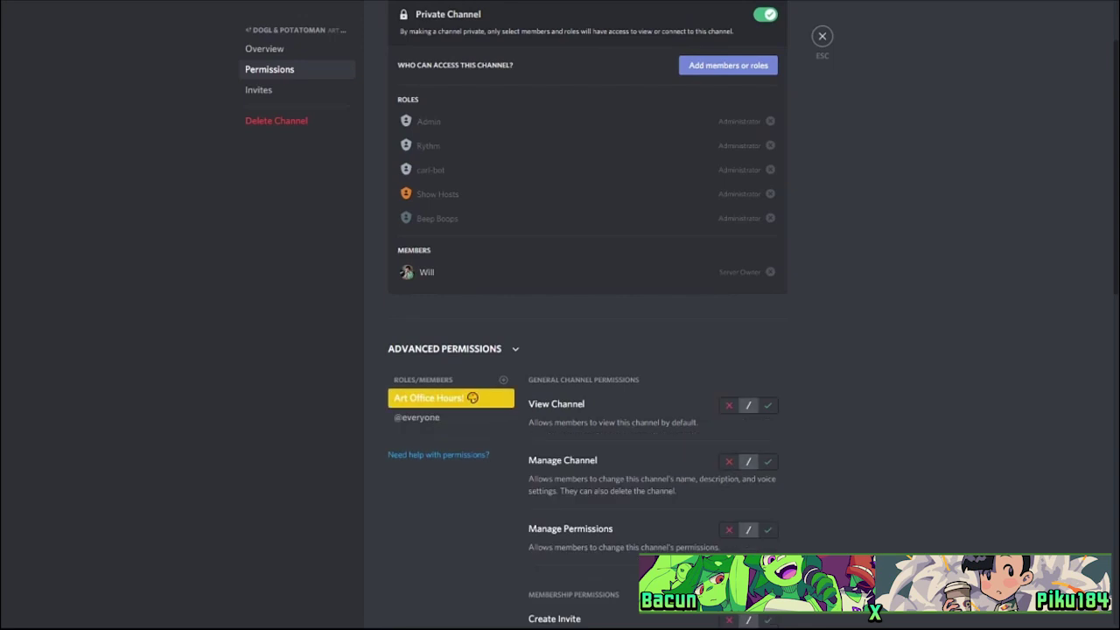
pyautogui.click(503, 380)
pyautogui.scroll(-4, 464, 494)
pyautogui.scroll(1, 464, 494)
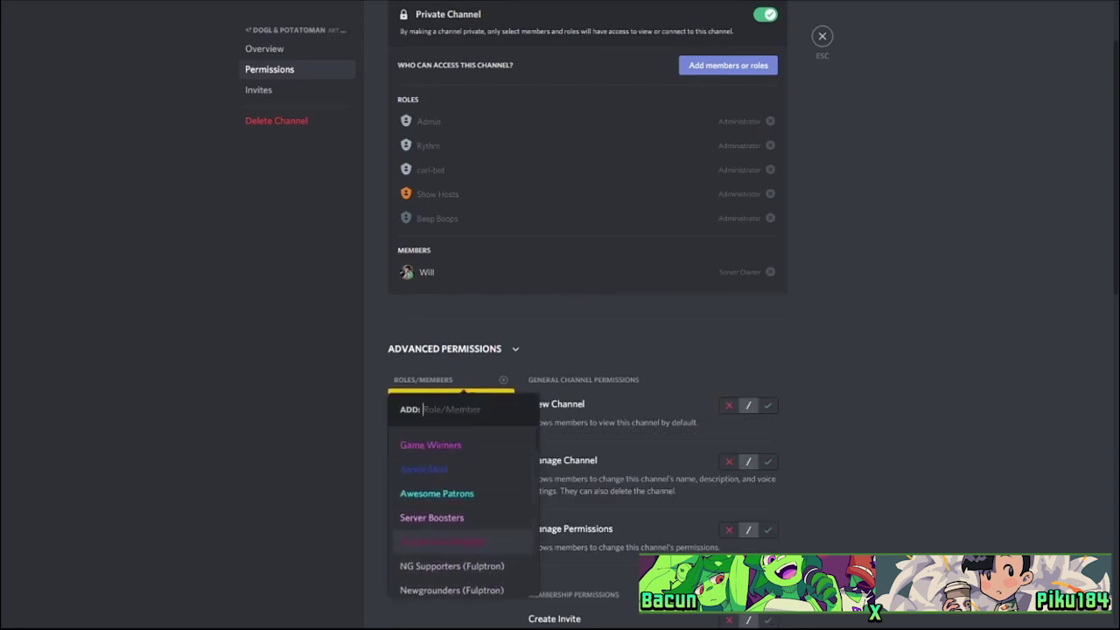
pyautogui.click(437, 494)
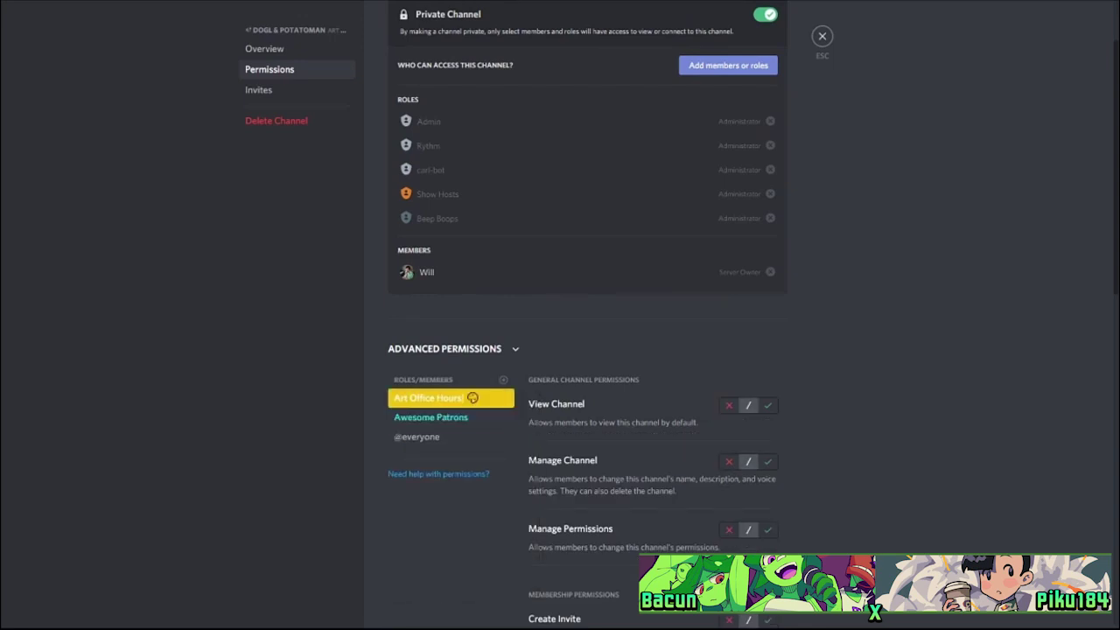
# Allow View Channel, Connect, Speak and Video for the Art Office Hours! role and save the changes.
pyautogui.click(768, 405)
pyautogui.scroll(-5, 768, 405)
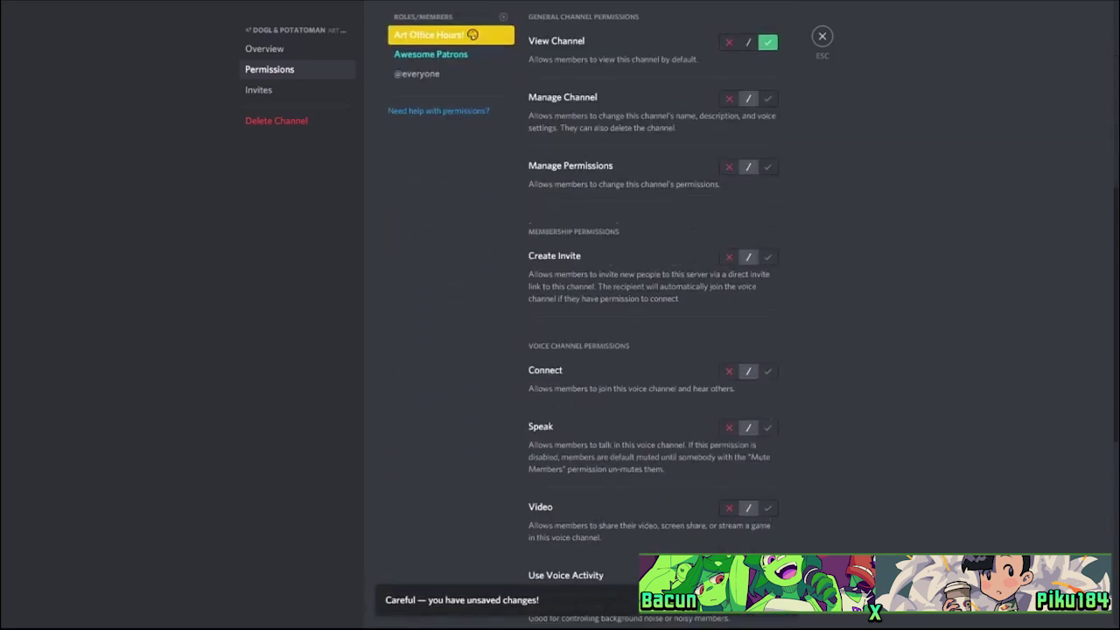
pyautogui.click(768, 311)
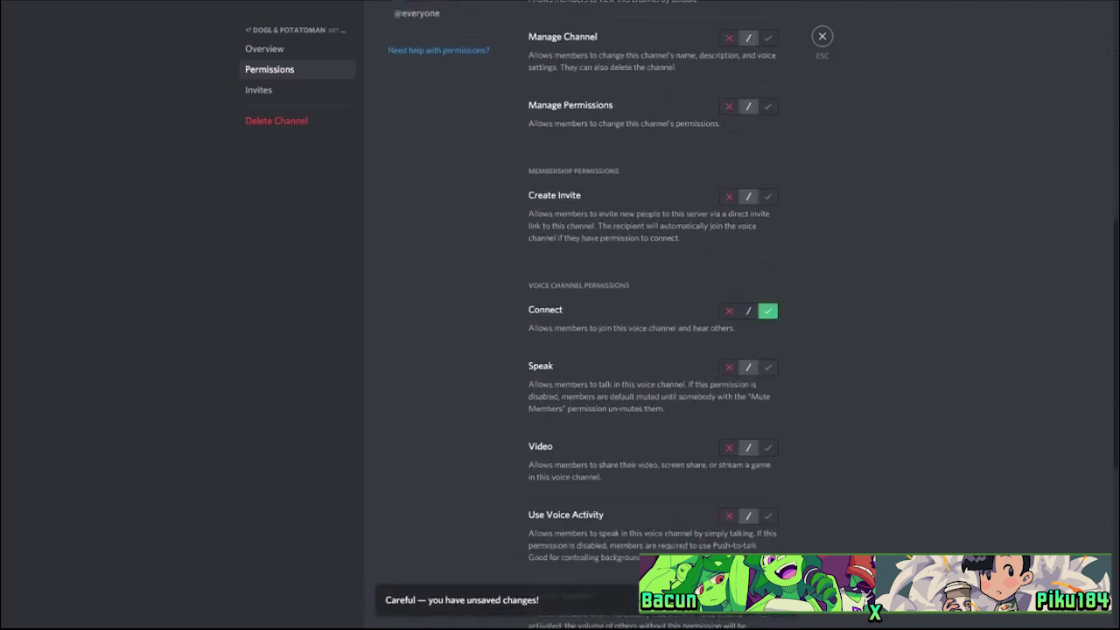
pyautogui.click(768, 367)
pyautogui.click(758, 600)
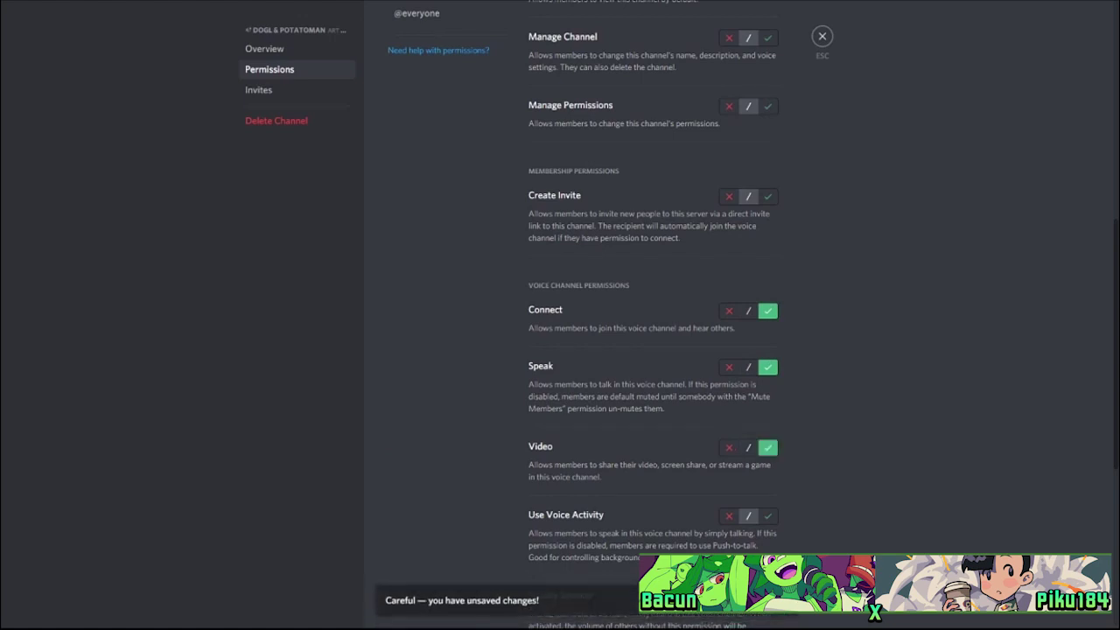
# Check the Awesome Patrons role's permissions for the channel and leave the channel settings.
pyautogui.scroll(5, 586, 315)
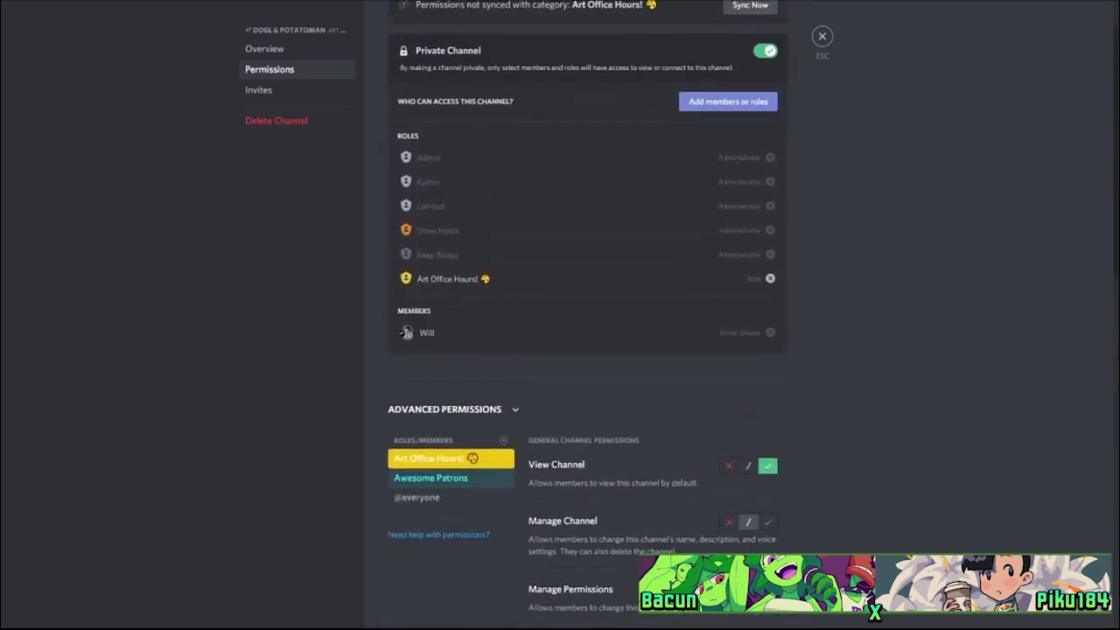
pyautogui.click(438, 477)
pyautogui.scroll(-2, 437, 477)
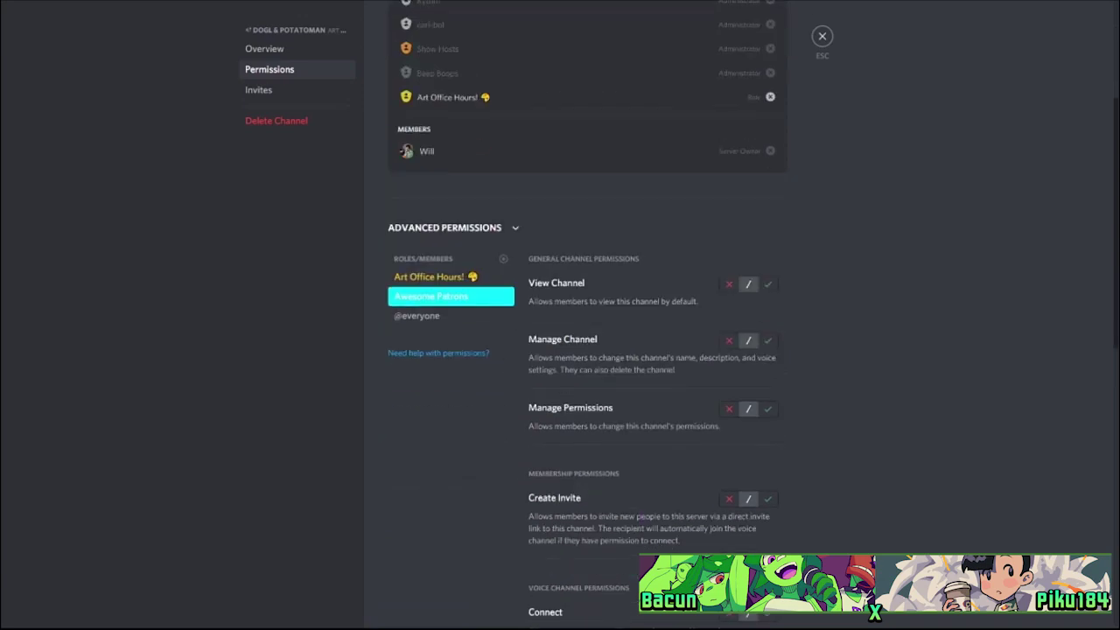
pyautogui.press('Escape')
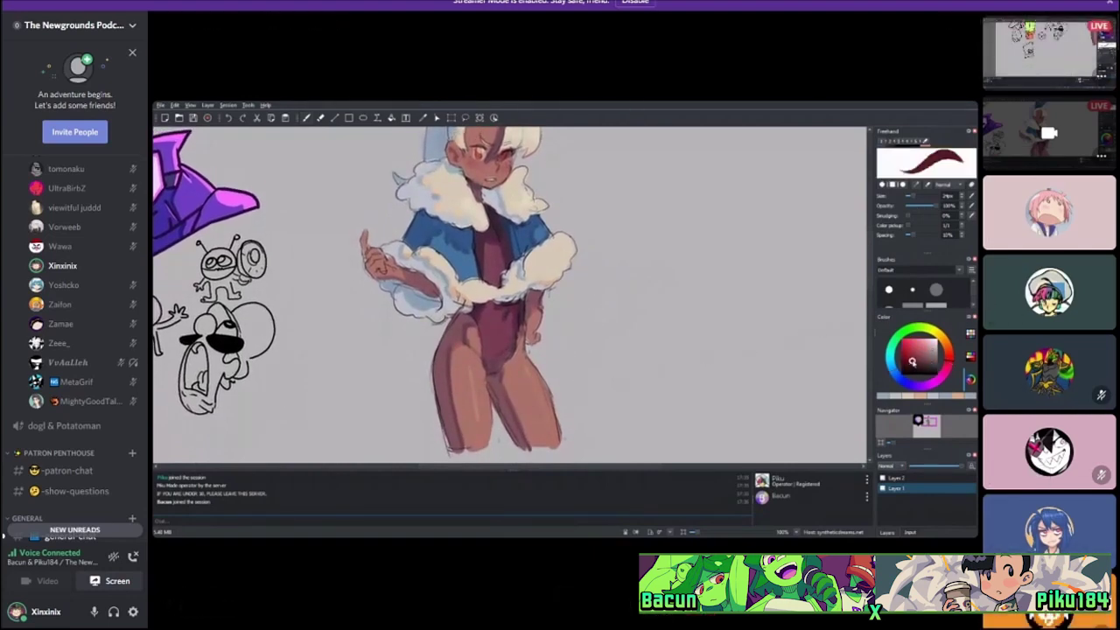
# Read the recent messages in art-office-hours-chat and view the posted picture of three horned and sword-bearing characters enlarged.
pyautogui.scroll(10, 74, 341)
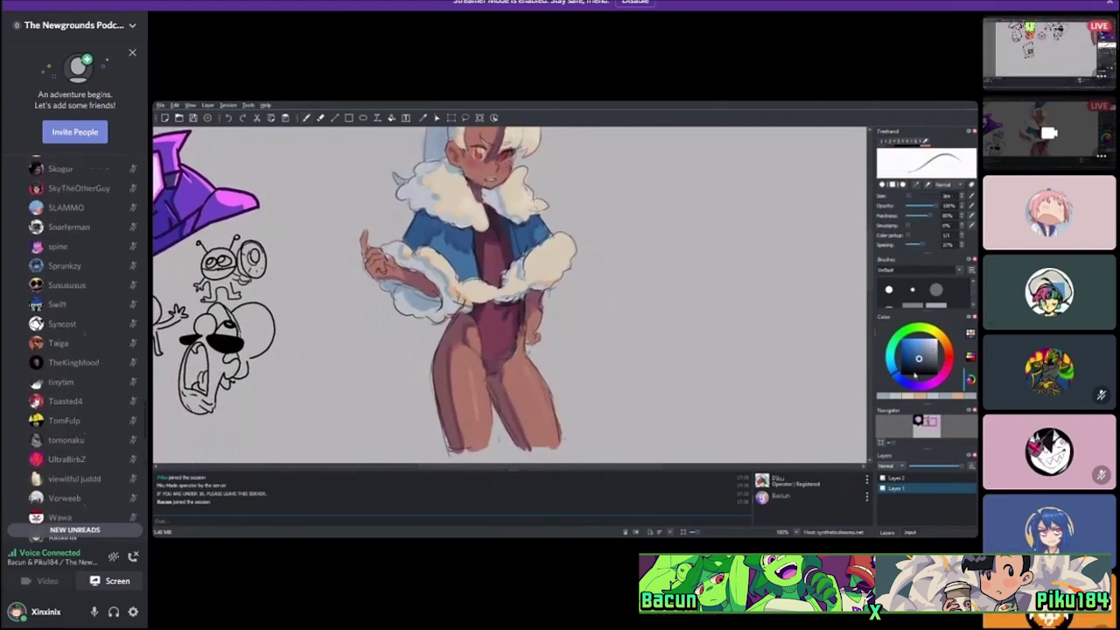
pyautogui.scroll(15, 74, 342)
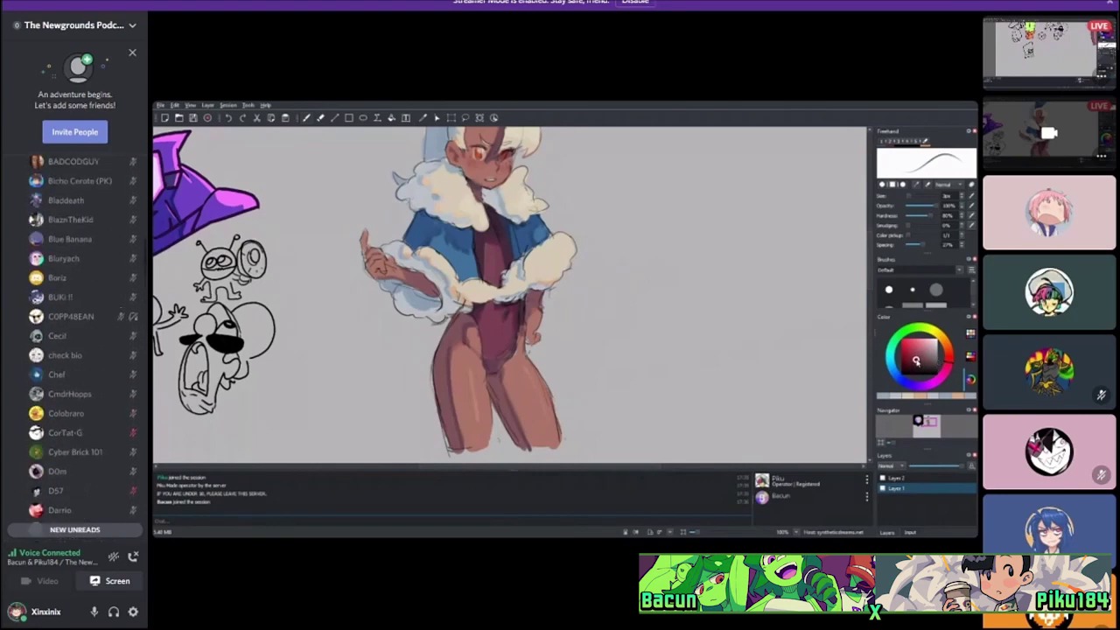
pyautogui.scroll(-8, 75, 341)
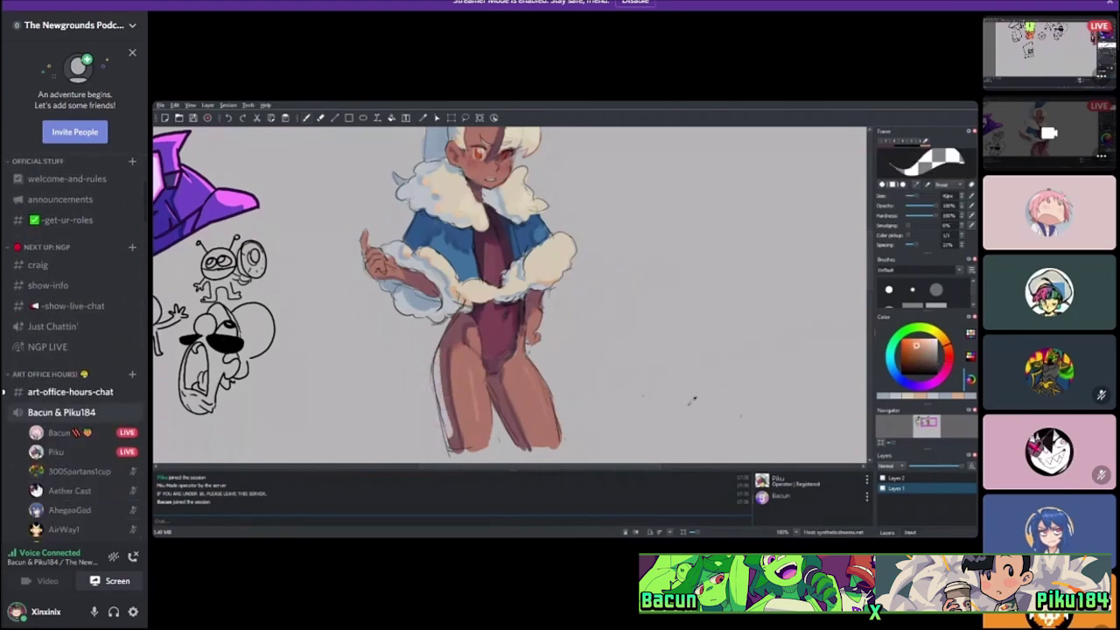
pyautogui.click(70, 270)
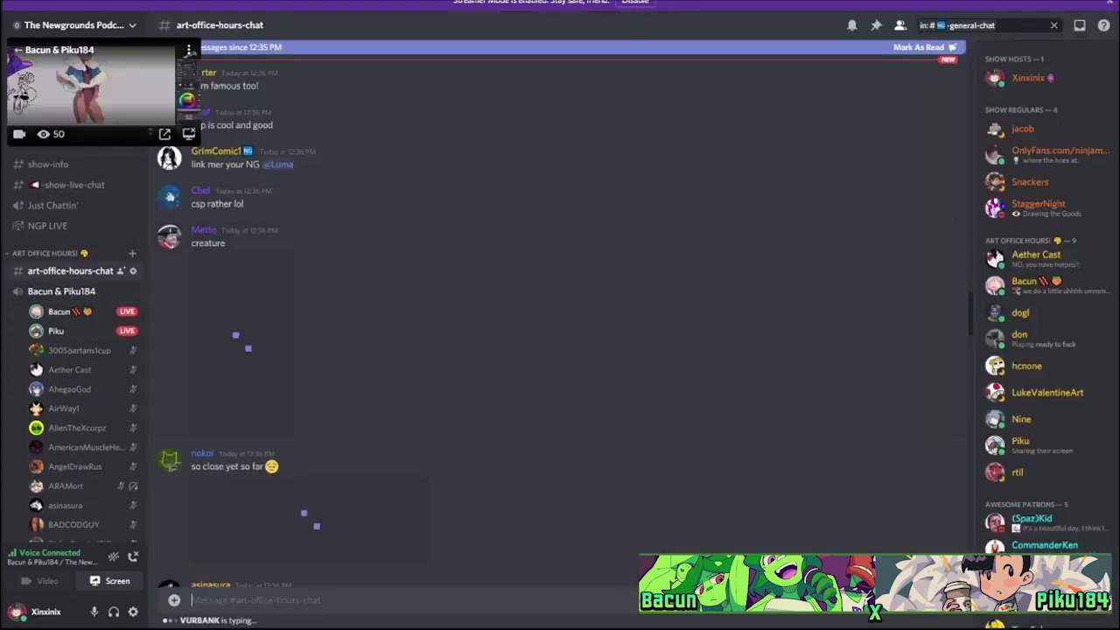
pyautogui.scroll(-20, 560, 350)
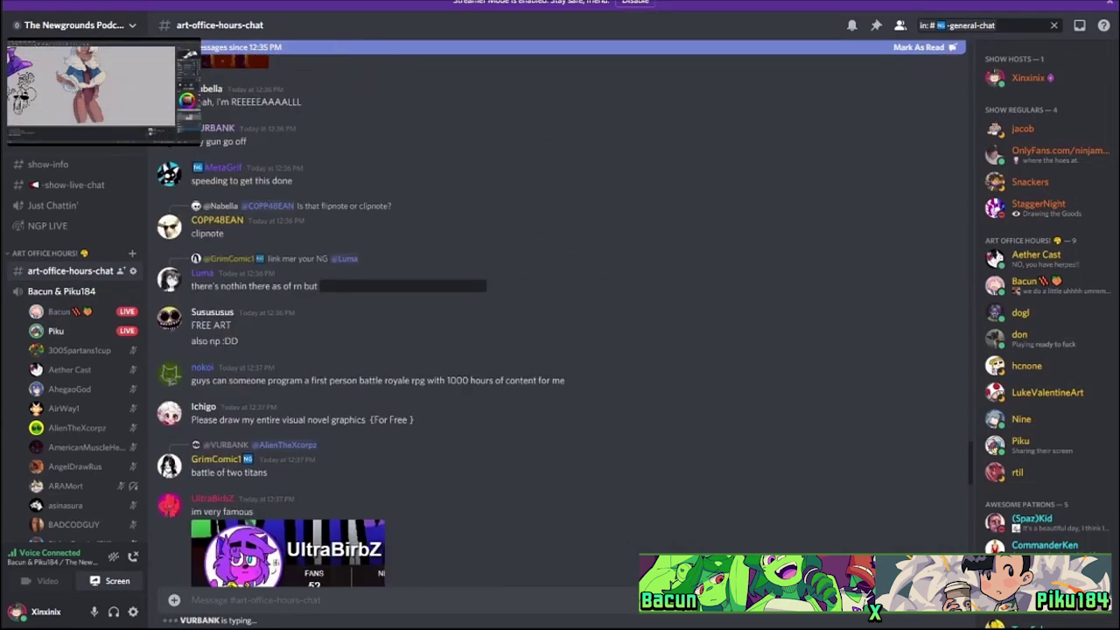
pyautogui.scroll(-2, 560, 350)
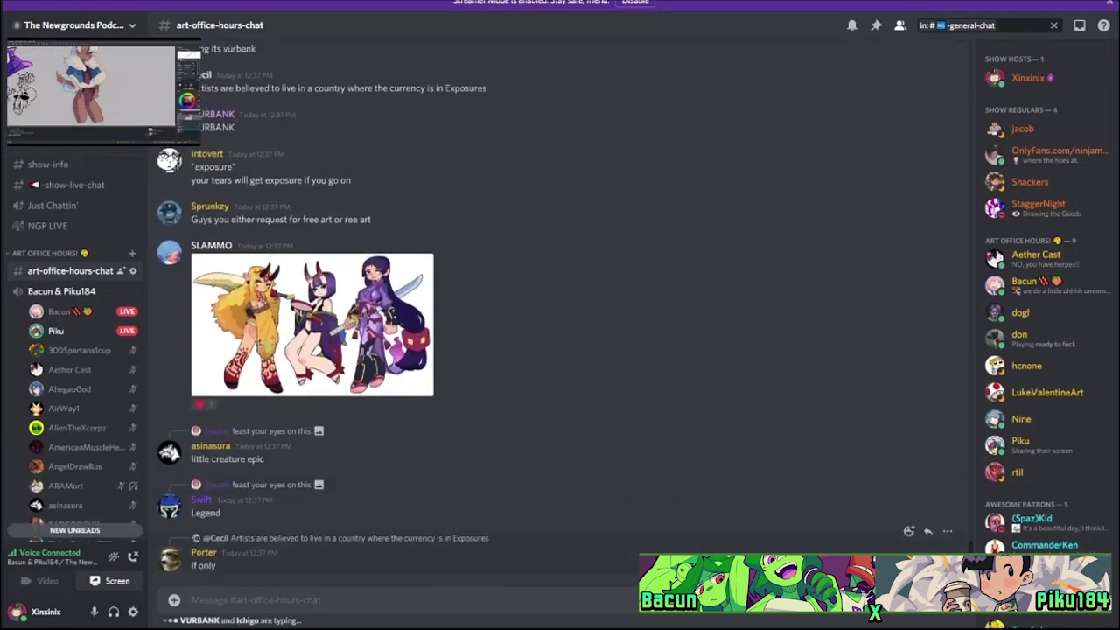
pyautogui.click(409, 341)
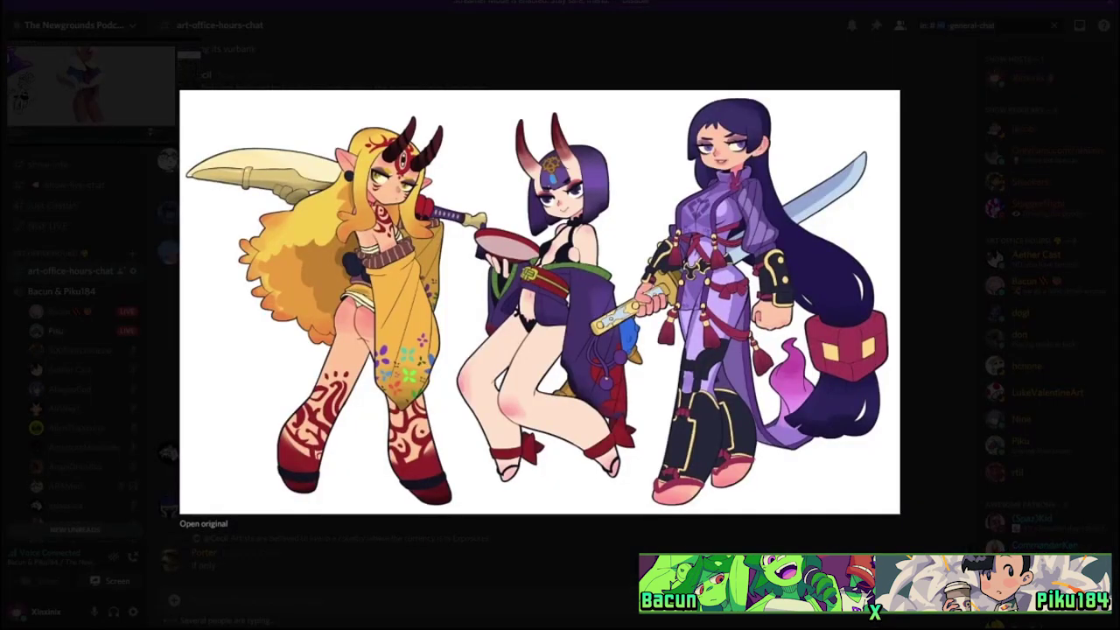
pyautogui.click(168, 160)
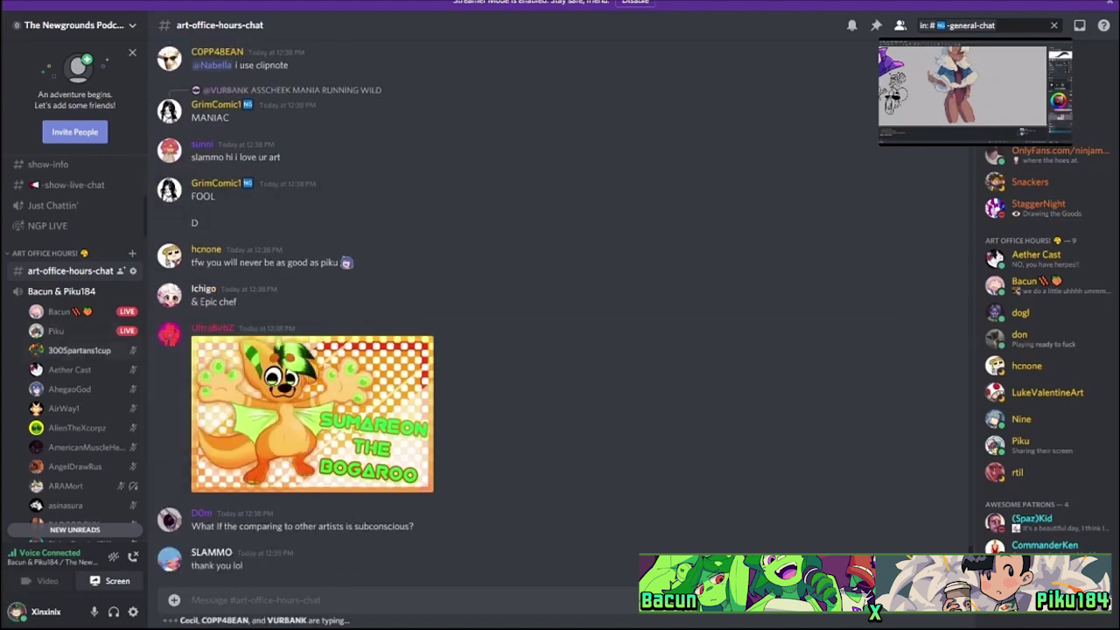
# Reopen the permission settings of the "dogl & Potatoman" voice channel.
pyautogui.moveTo(56, 331)
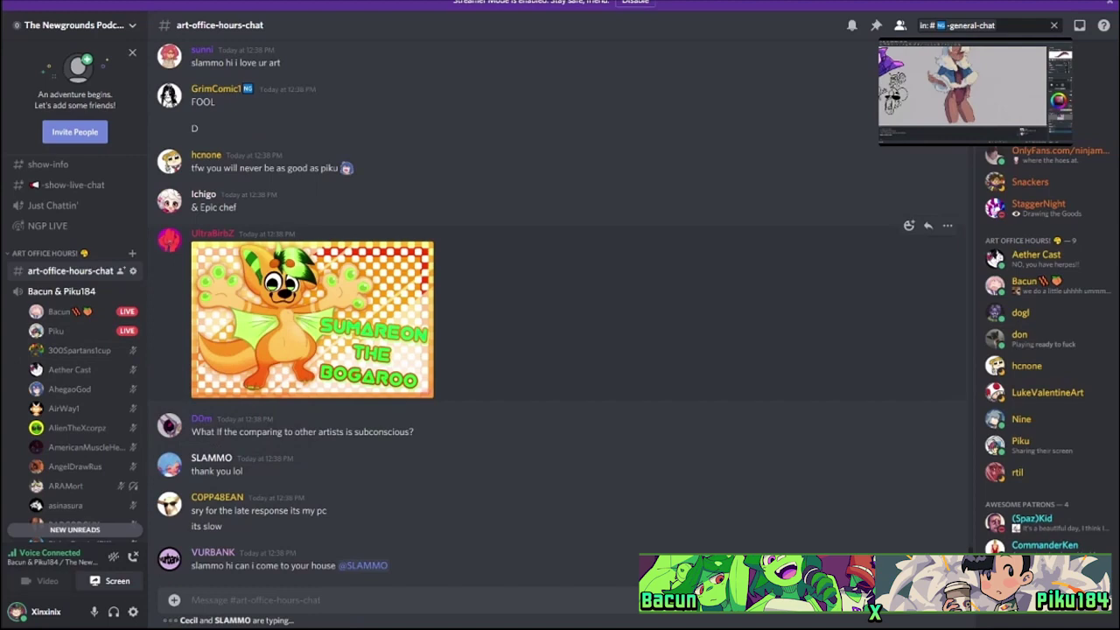
pyautogui.scroll(-5, 63, 408)
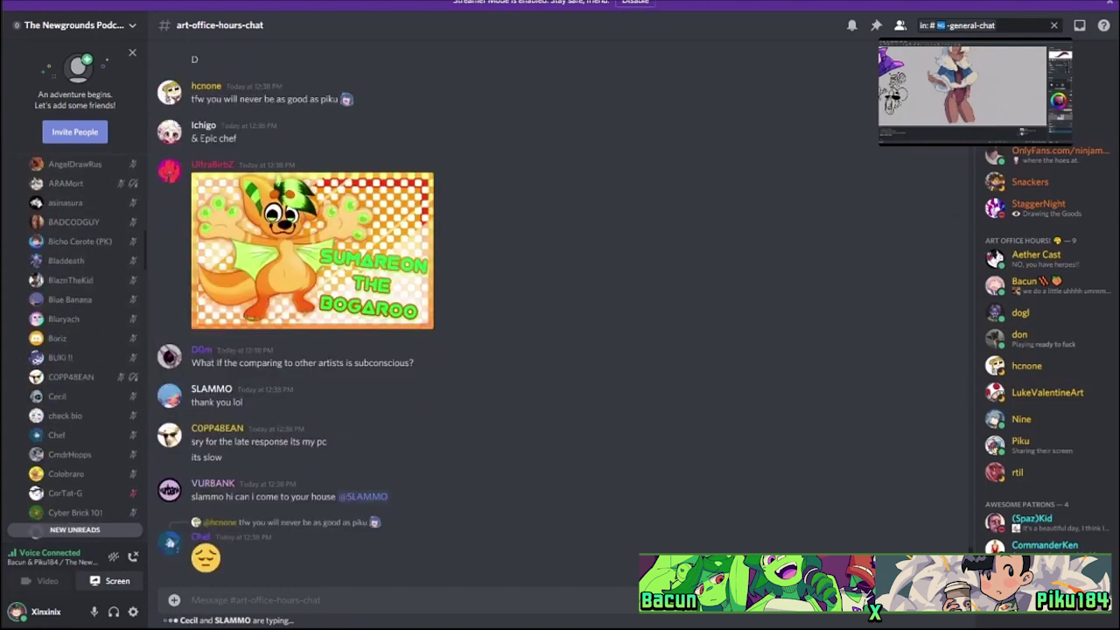
pyautogui.scroll(-15, 74, 350)
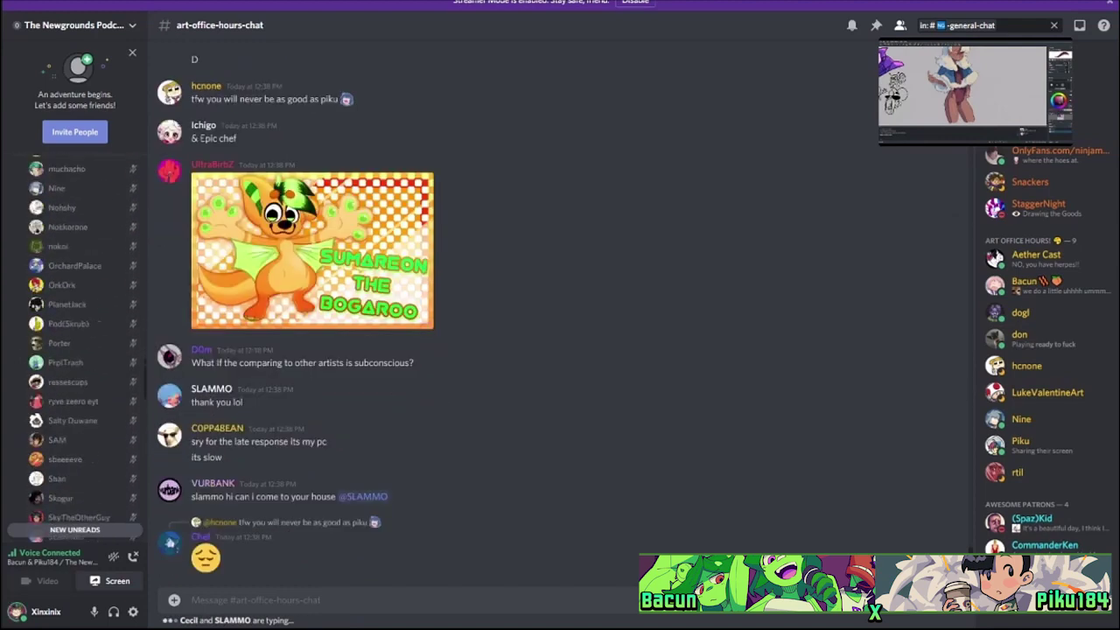
pyautogui.scroll(-6, 74, 351)
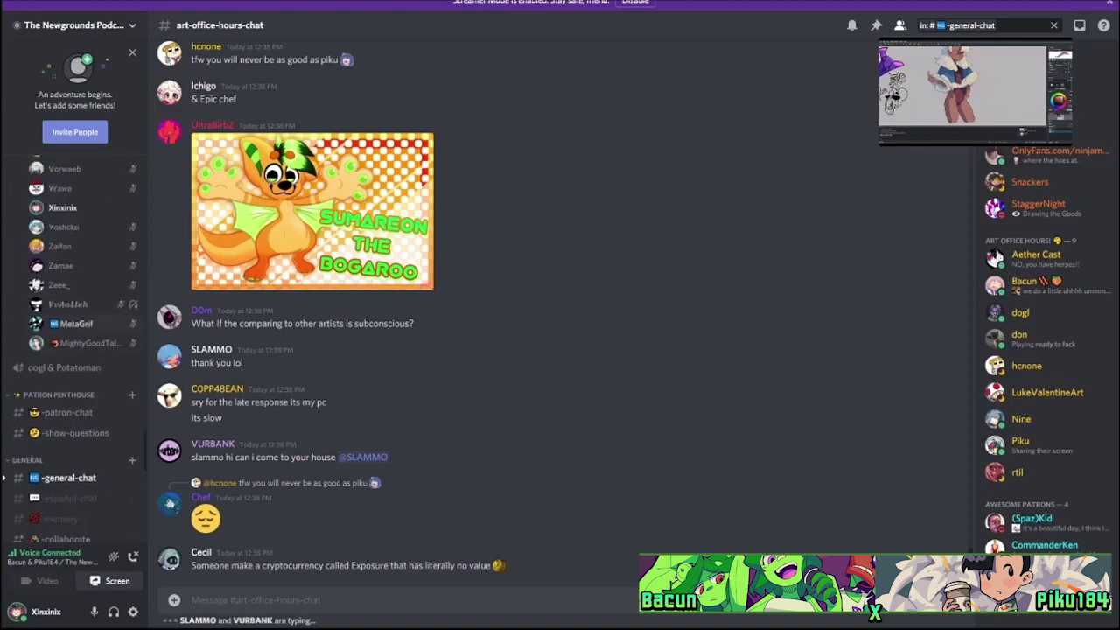
pyautogui.click(133, 368)
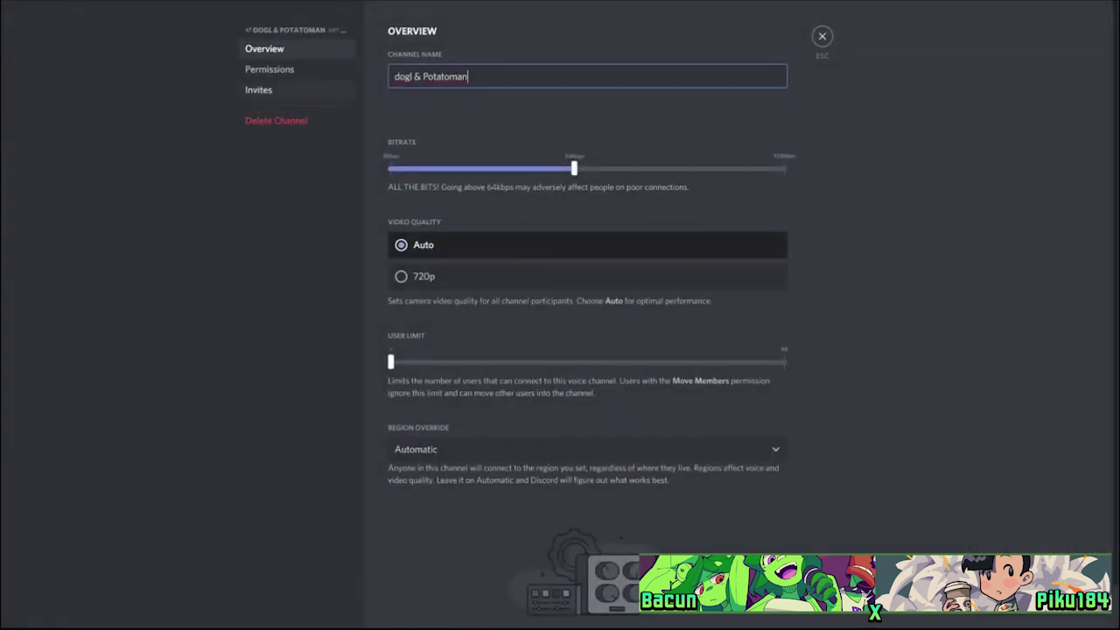
pyautogui.click(269, 69)
# For the Awesome Patrons role, allow View Channel and Connect, deny Speak and Video, save, and close the channel settings.
pyautogui.scroll(-3, 451, 350)
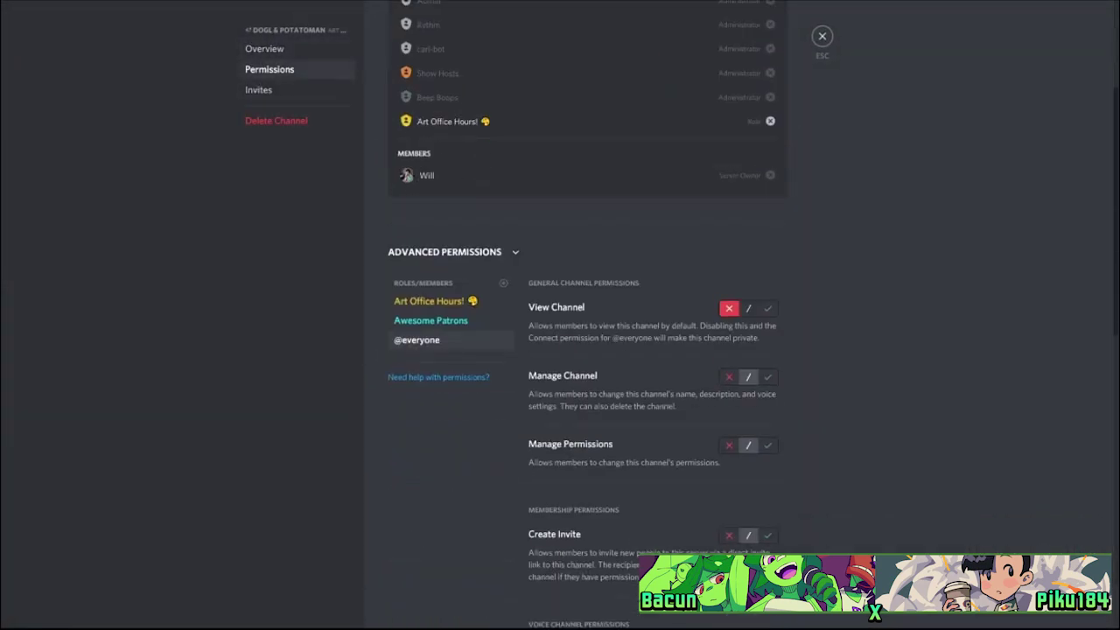
pyautogui.click(450, 317)
pyautogui.scroll(-2, 586, 350)
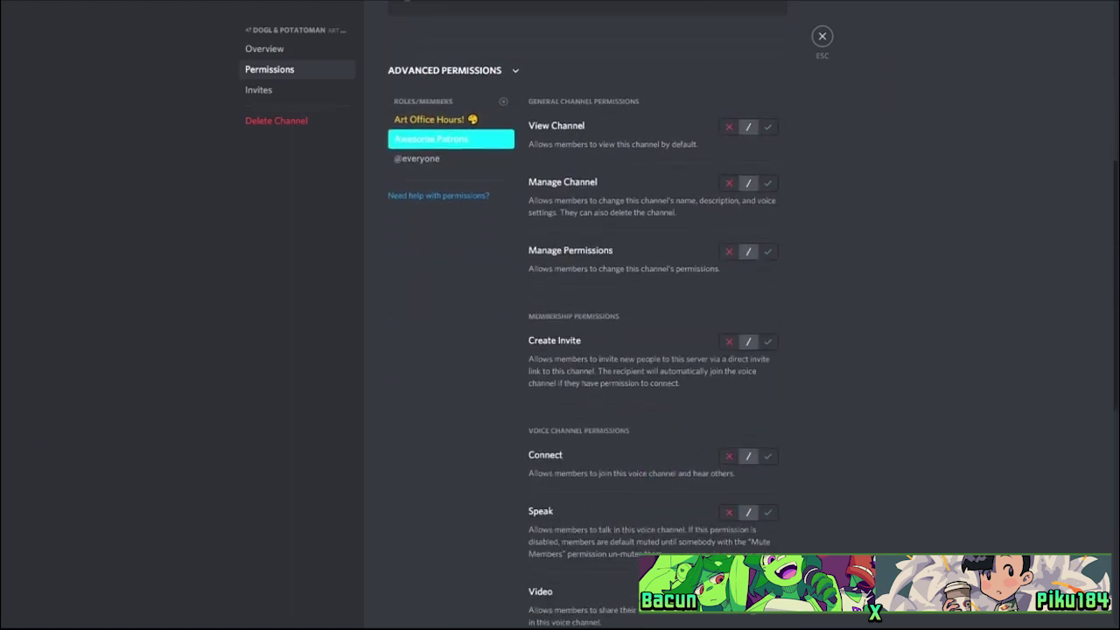
pyautogui.click(767, 126)
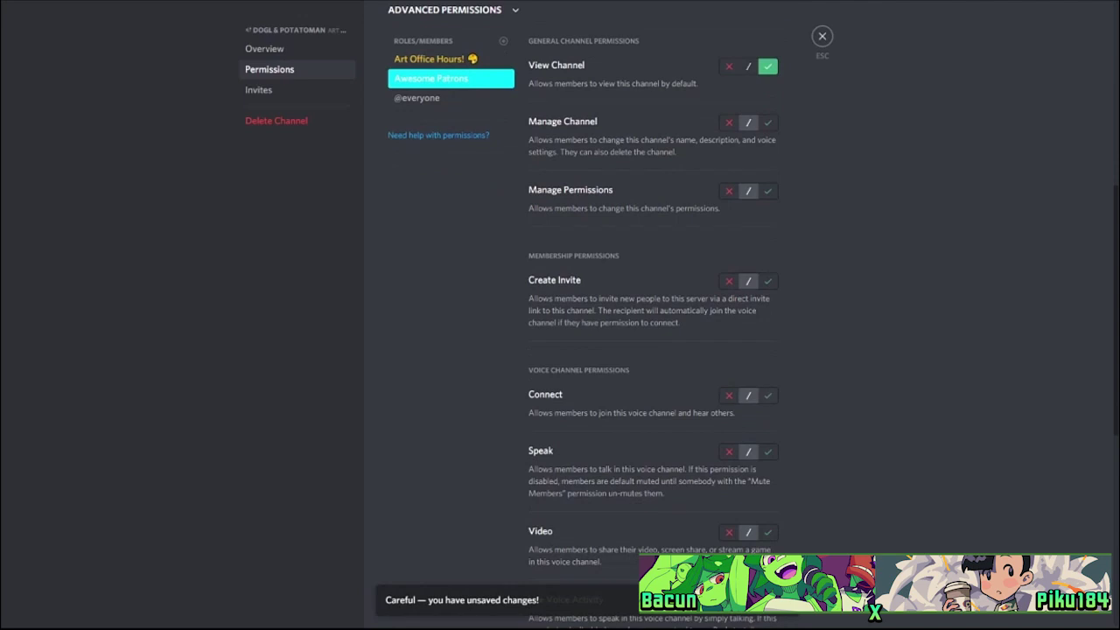
pyautogui.scroll(-2, 652, 315)
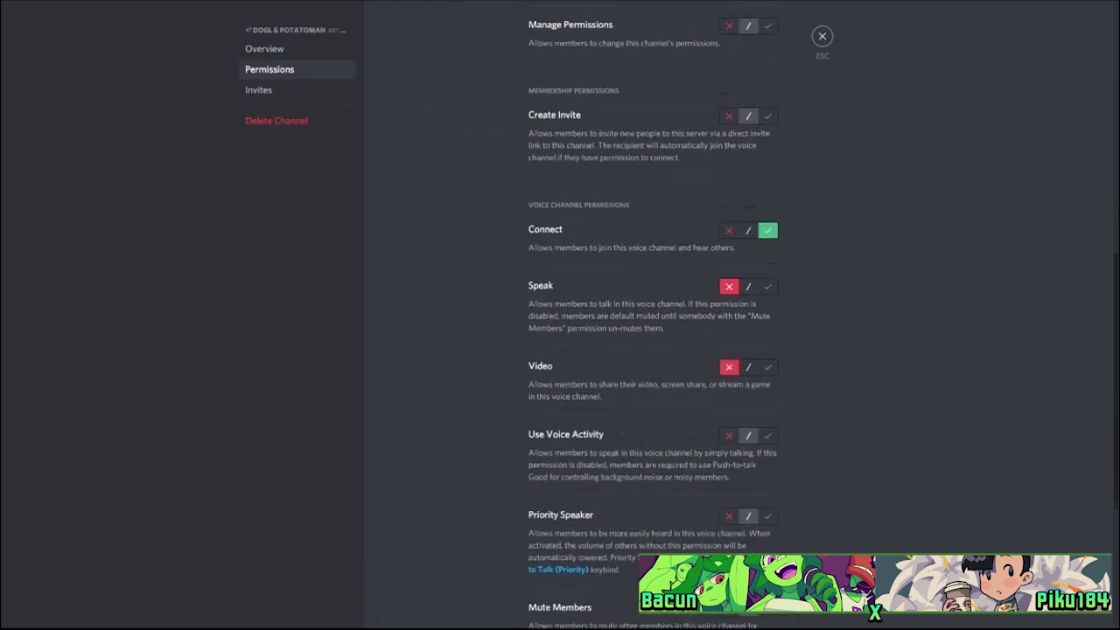
pyautogui.scroll(8, 577, 315)
pyautogui.click(821, 36)
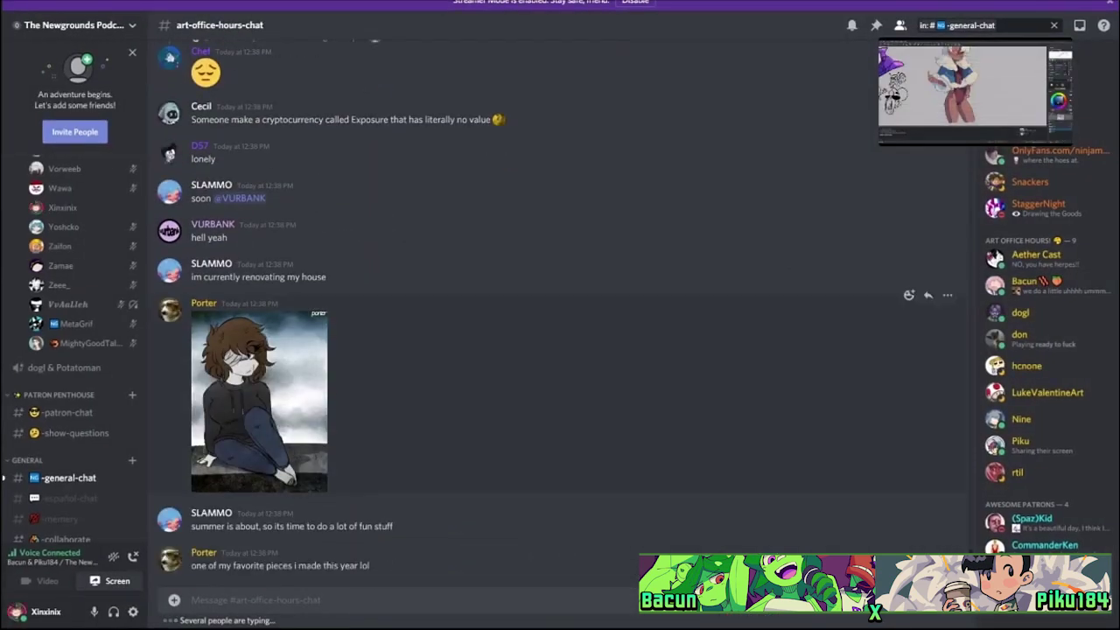
# Bring up the live screen share in the Bacun & Piku184 voice channel and look through the channel's participants.
pyautogui.hotkey('ctrl', 'alt', 'Up')
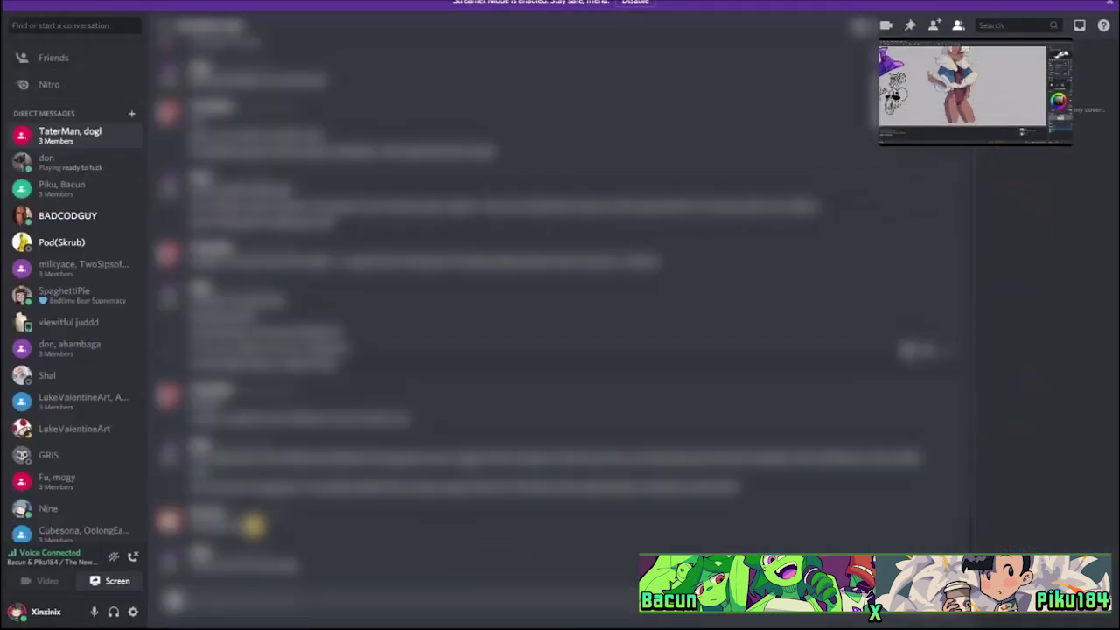
pyautogui.click(962, 97)
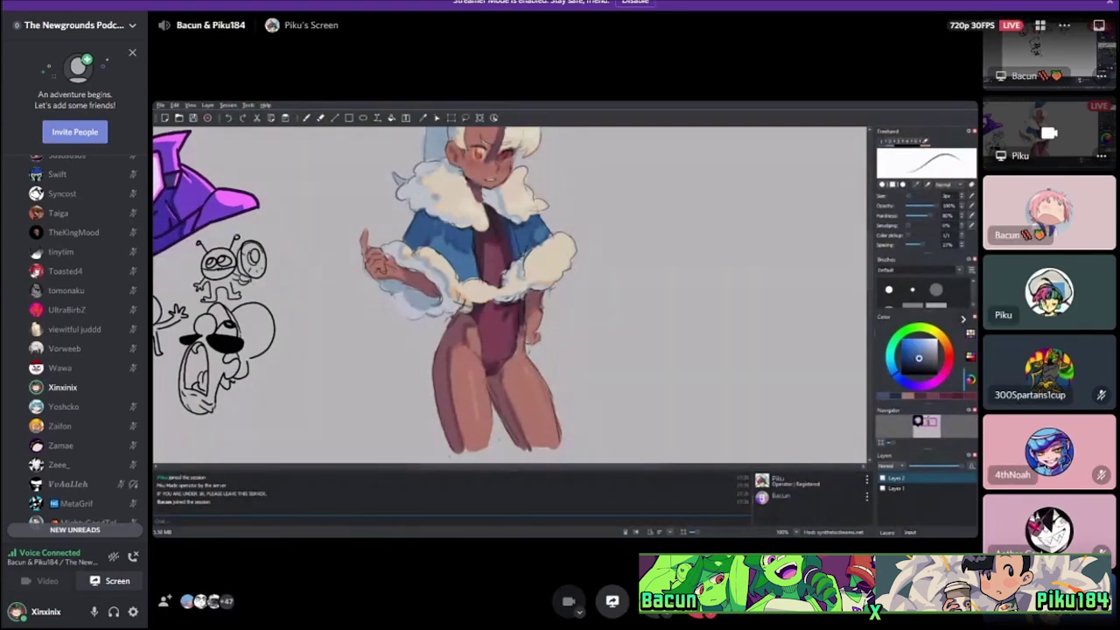
pyautogui.scroll(5, 74, 341)
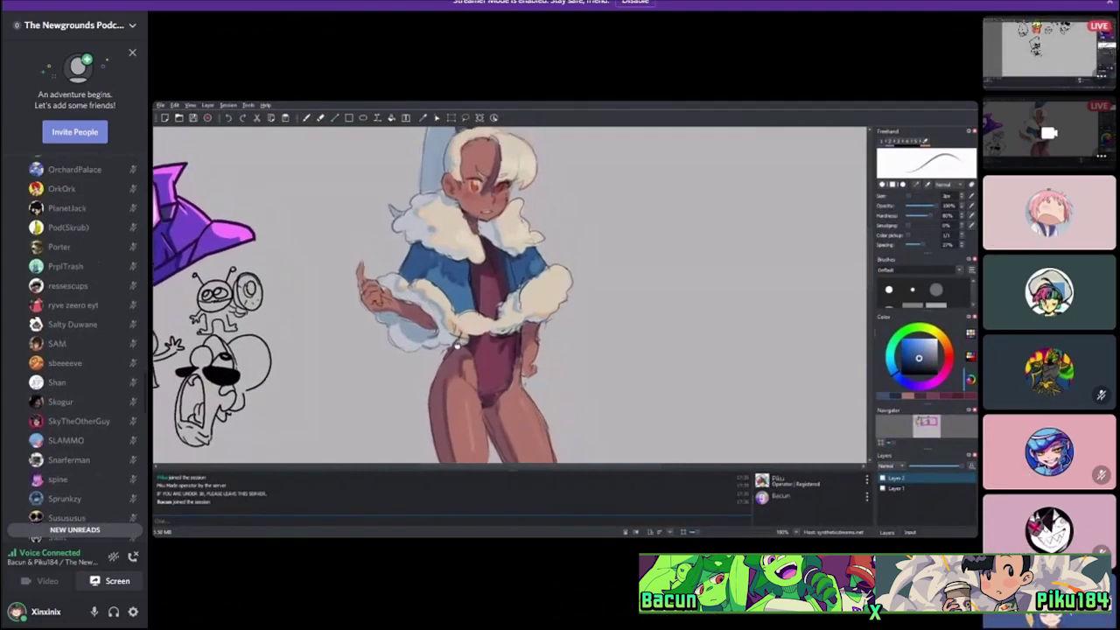
pyautogui.scroll(5, 75, 341)
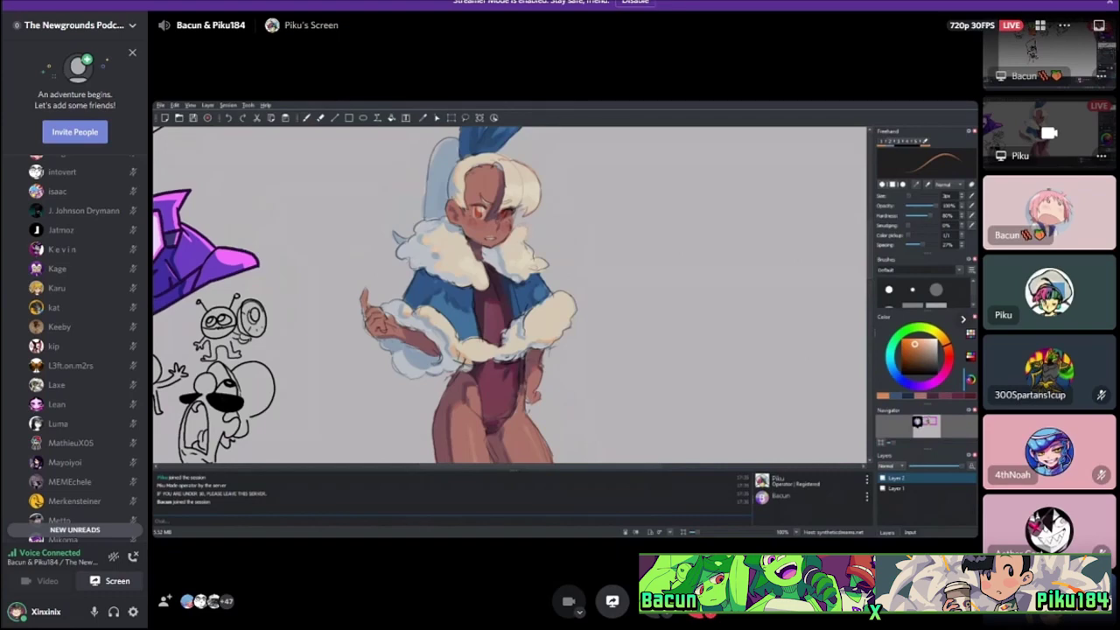
pyautogui.scroll(4, 75, 341)
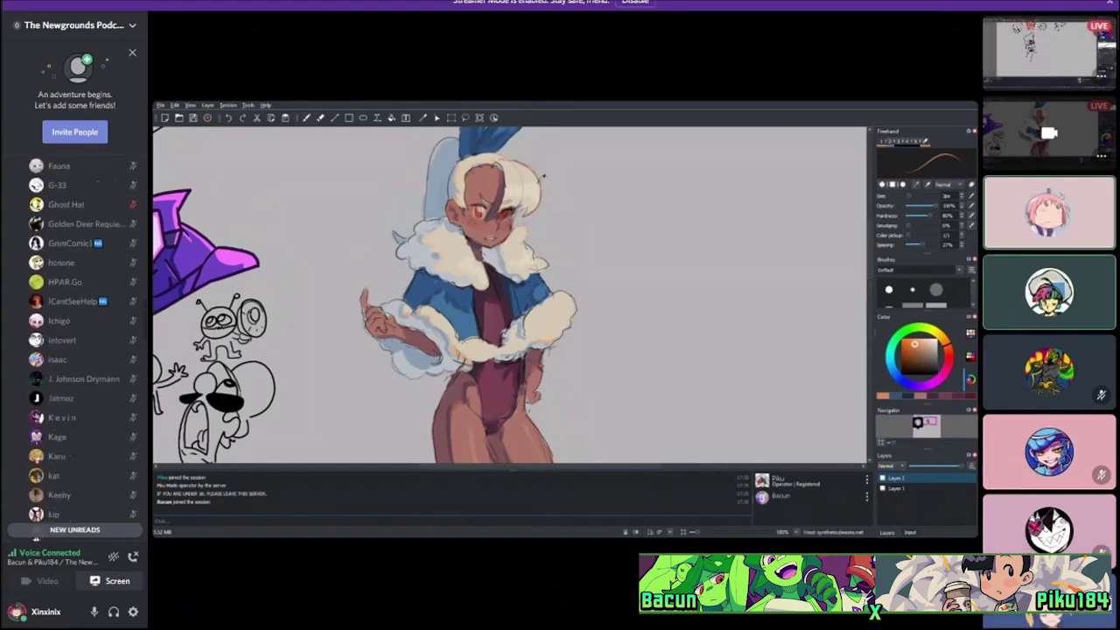
pyautogui.scroll(10, 74, 341)
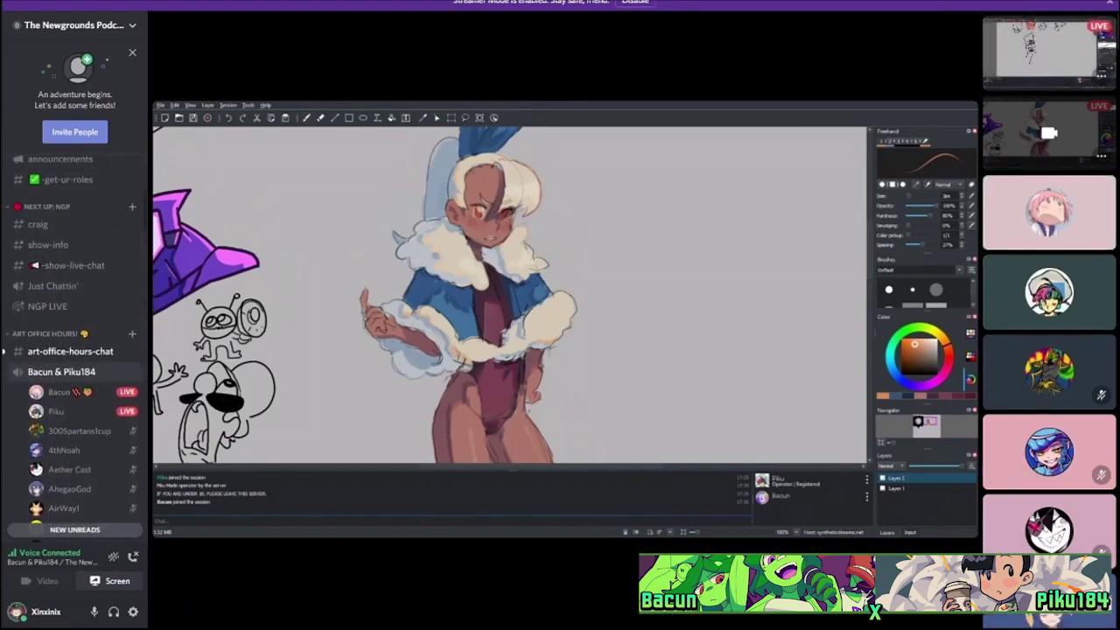
pyautogui.click(70, 351)
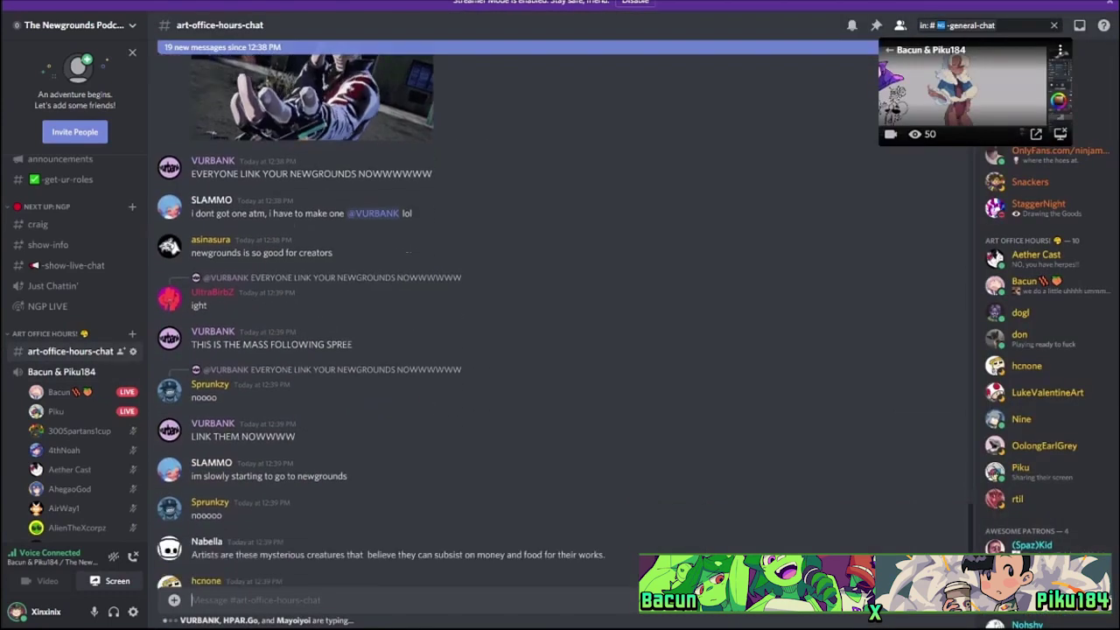
pyautogui.scroll(-5, 560, 315)
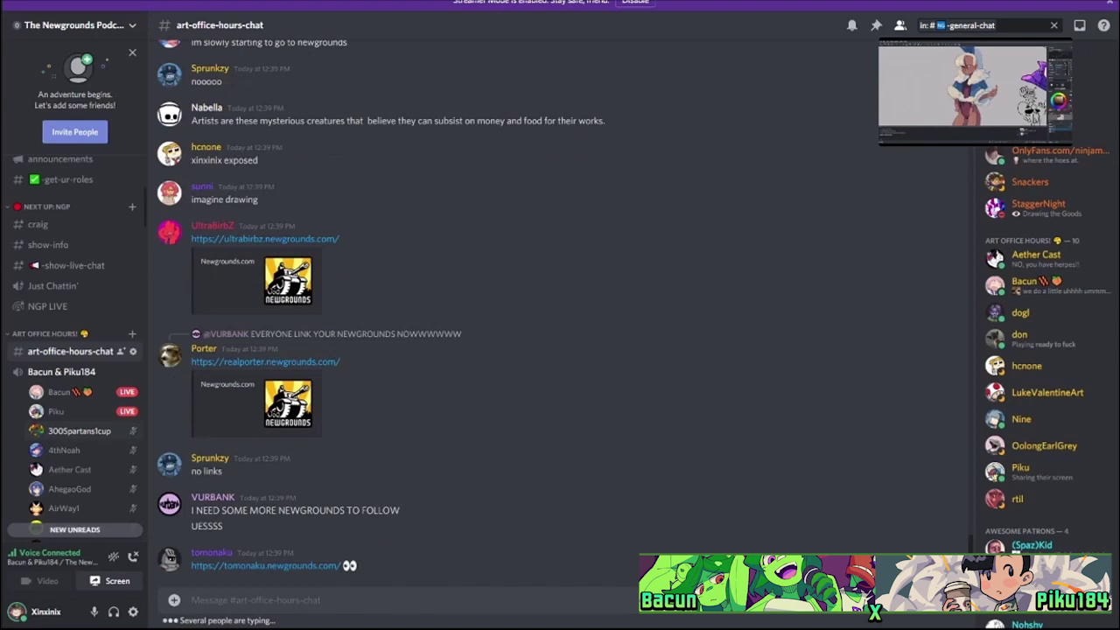
pyautogui.moveTo(56, 411)
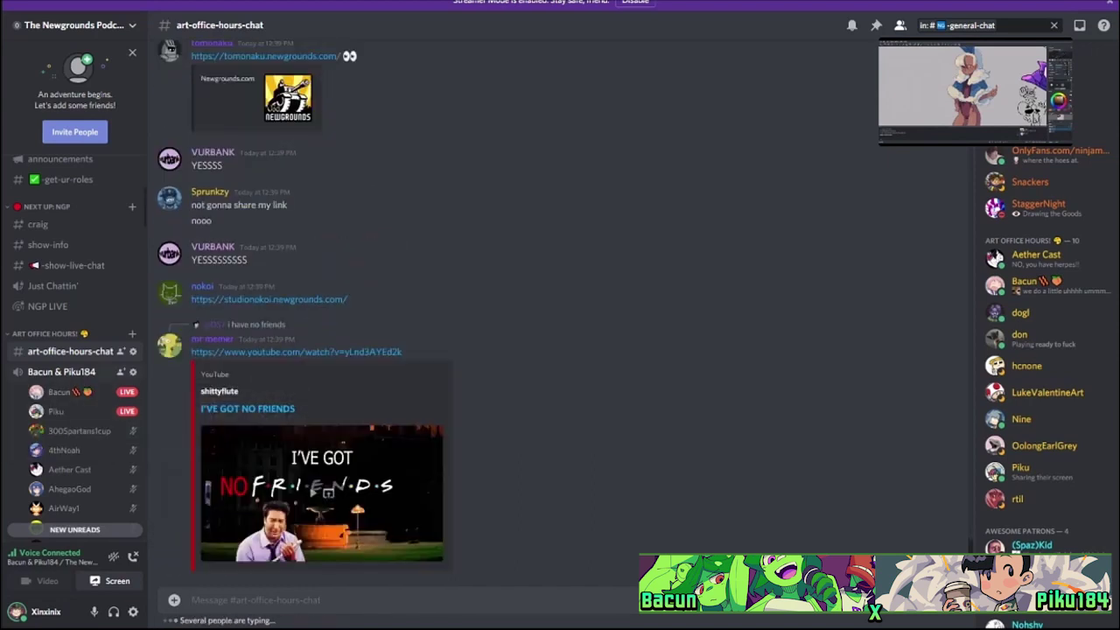
pyautogui.scroll(-5, 79, 341)
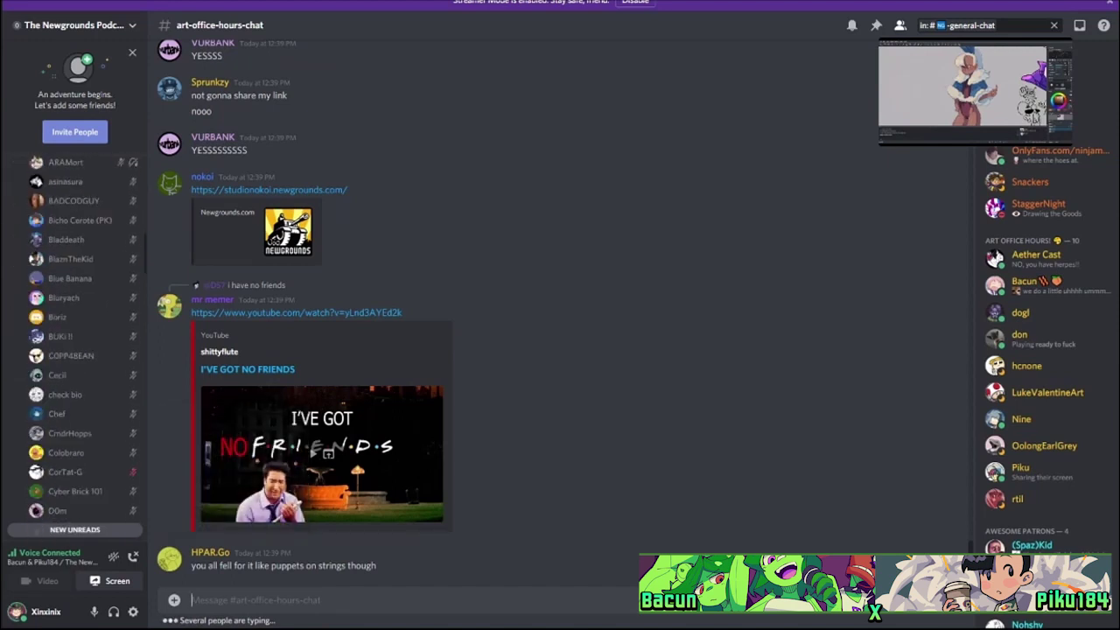
pyautogui.scroll(-10, 79, 341)
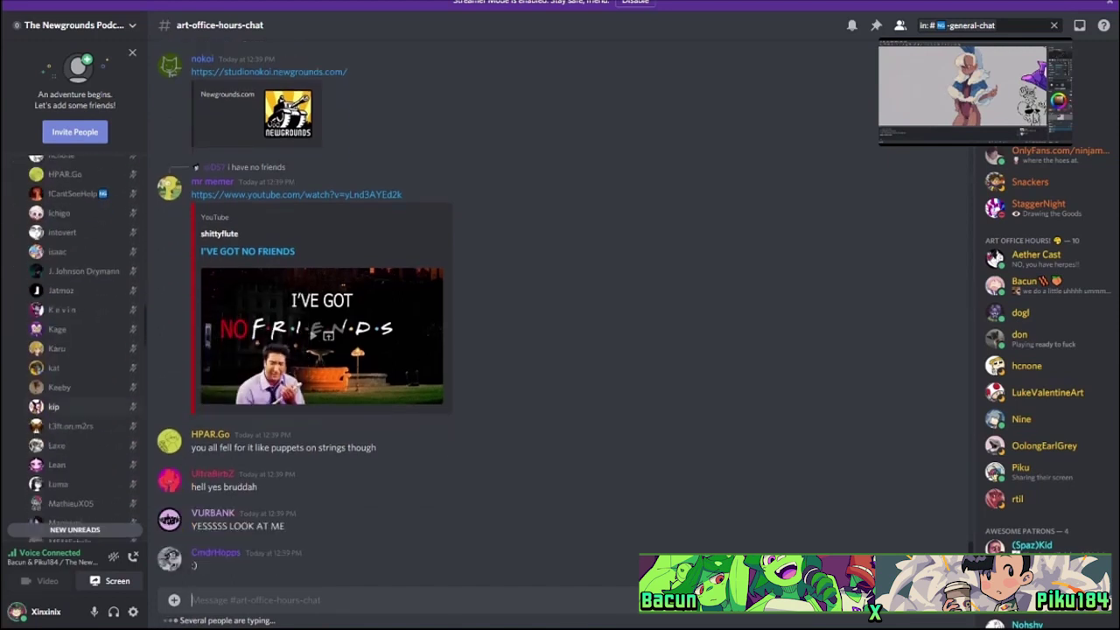
pyautogui.scroll(-5, 79, 341)
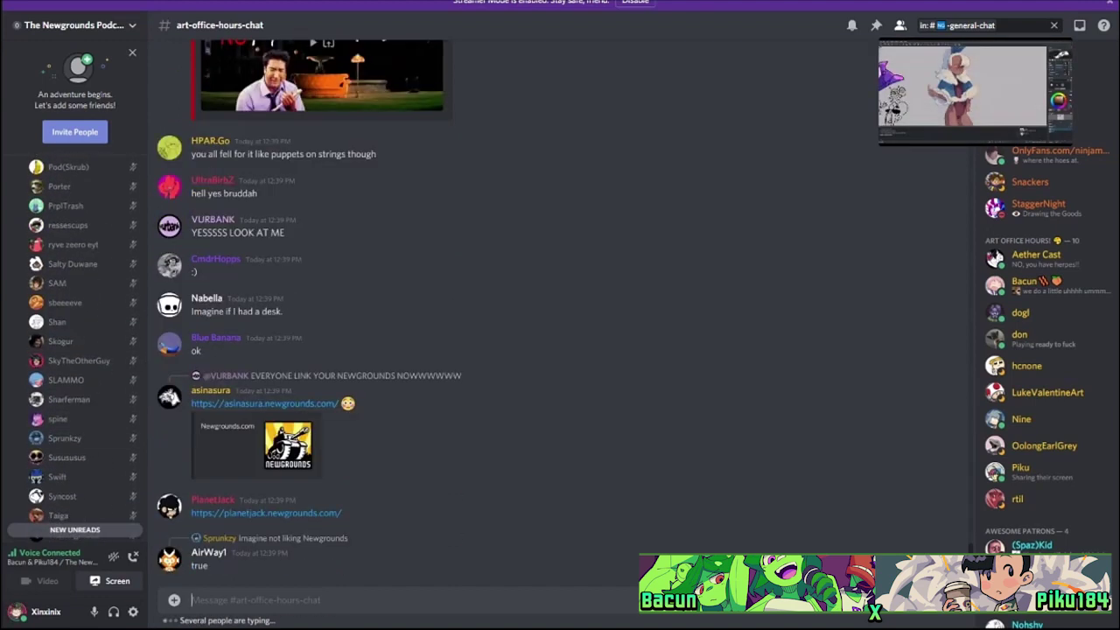
pyautogui.scroll(-5, 74, 341)
pyautogui.scroll(-2, 75, 341)
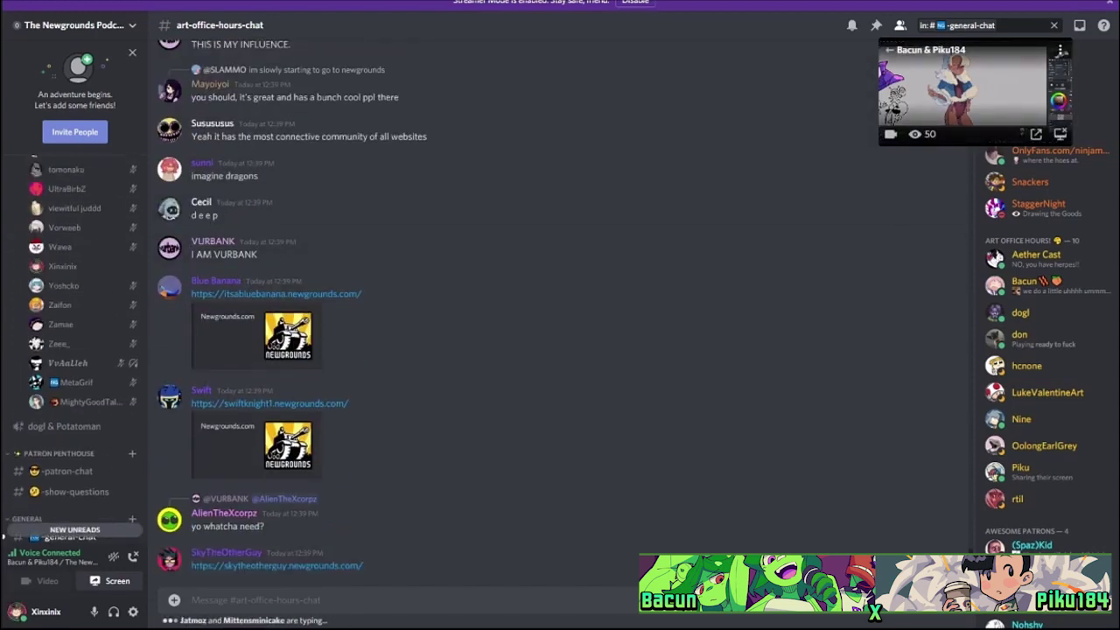
# Return to the live screen share, check the channel permissions of "dogl & Potatoman", and close the channel settings.
pyautogui.click(963, 92)
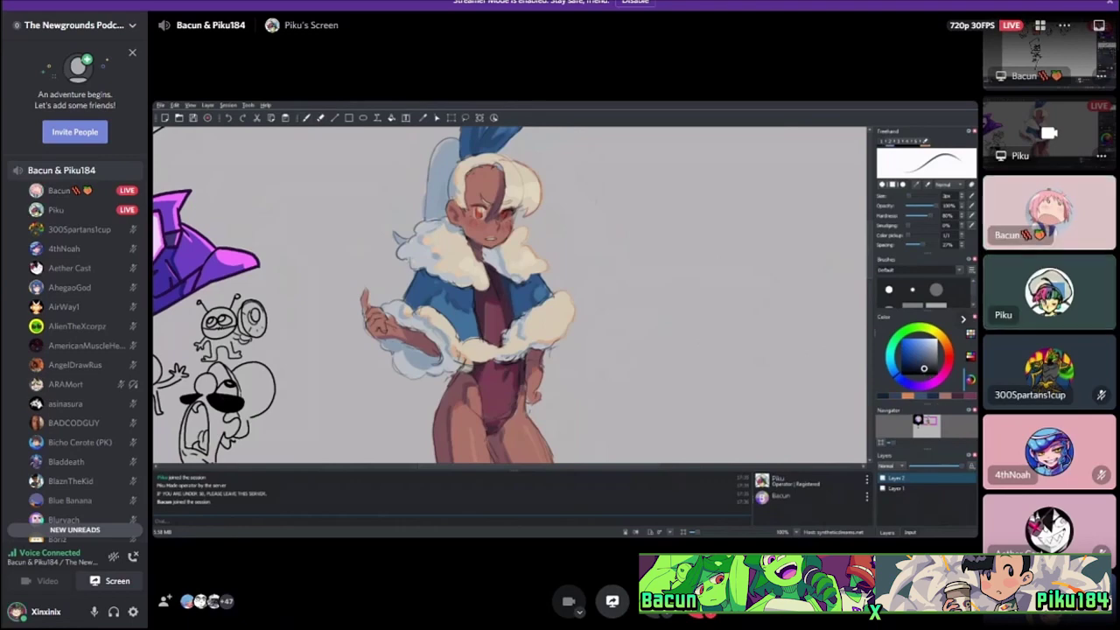
pyautogui.scroll(-15, 75, 341)
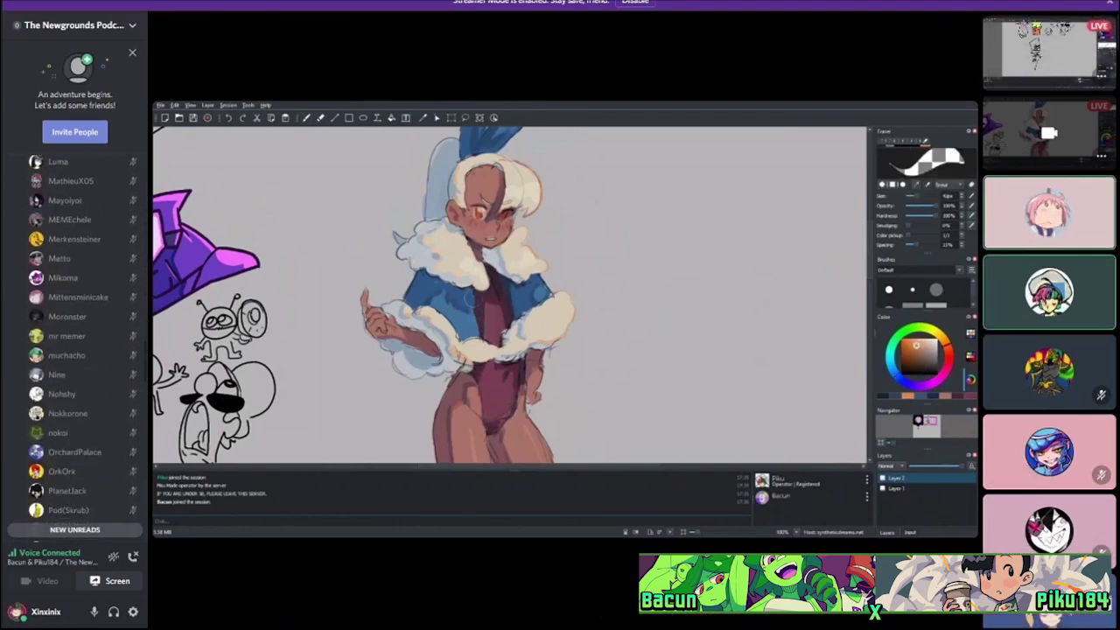
pyautogui.scroll(-10, 74, 341)
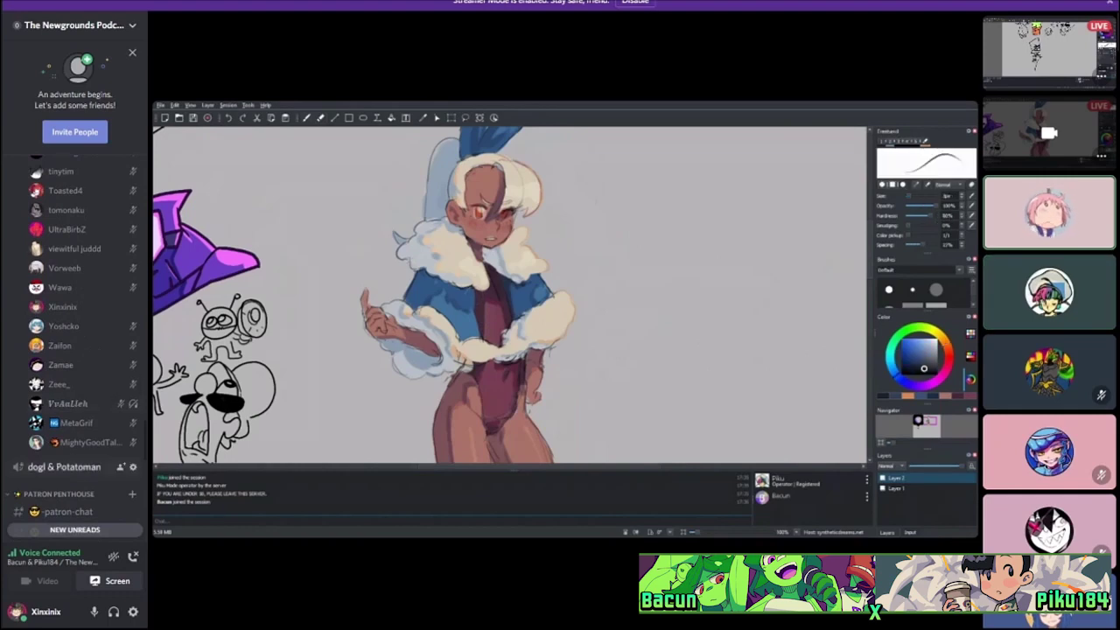
pyautogui.click(133, 466)
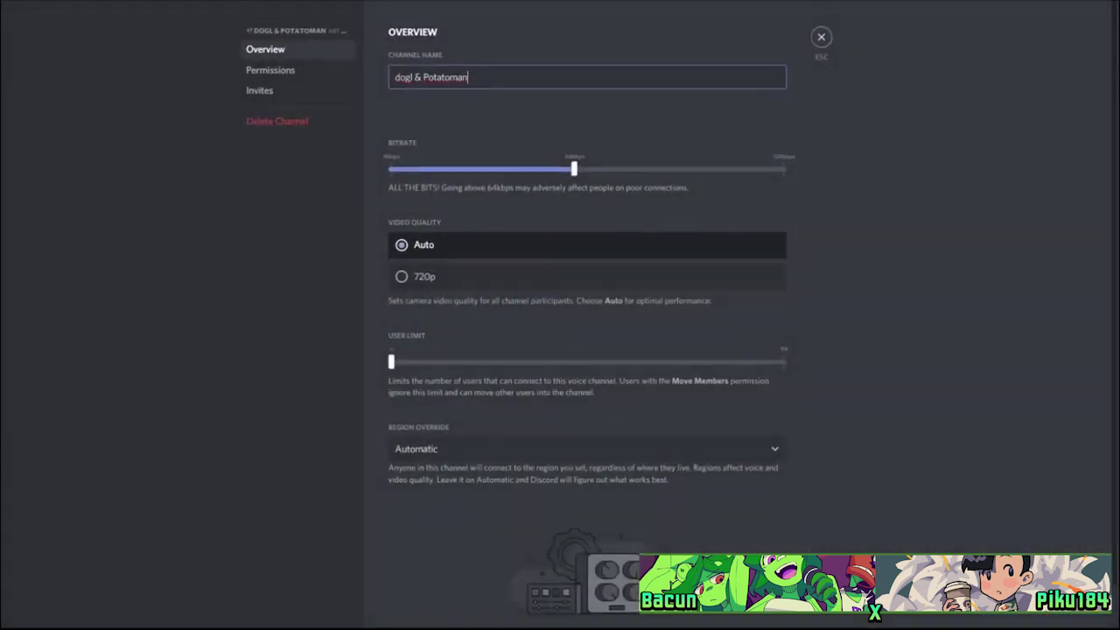
pyautogui.click(269, 69)
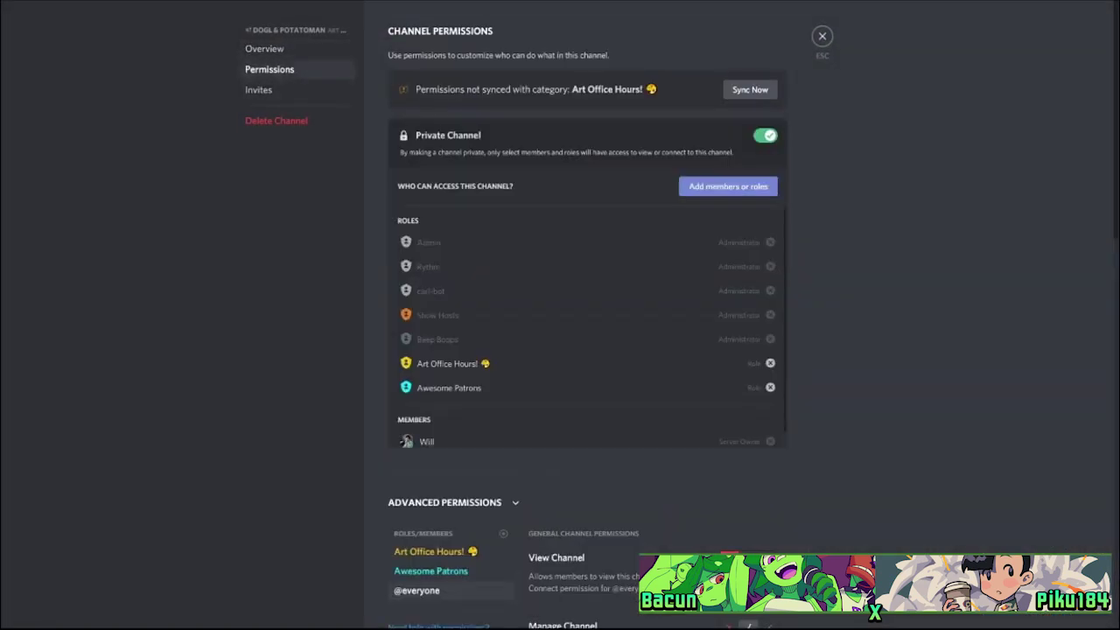
pyautogui.press('Escape')
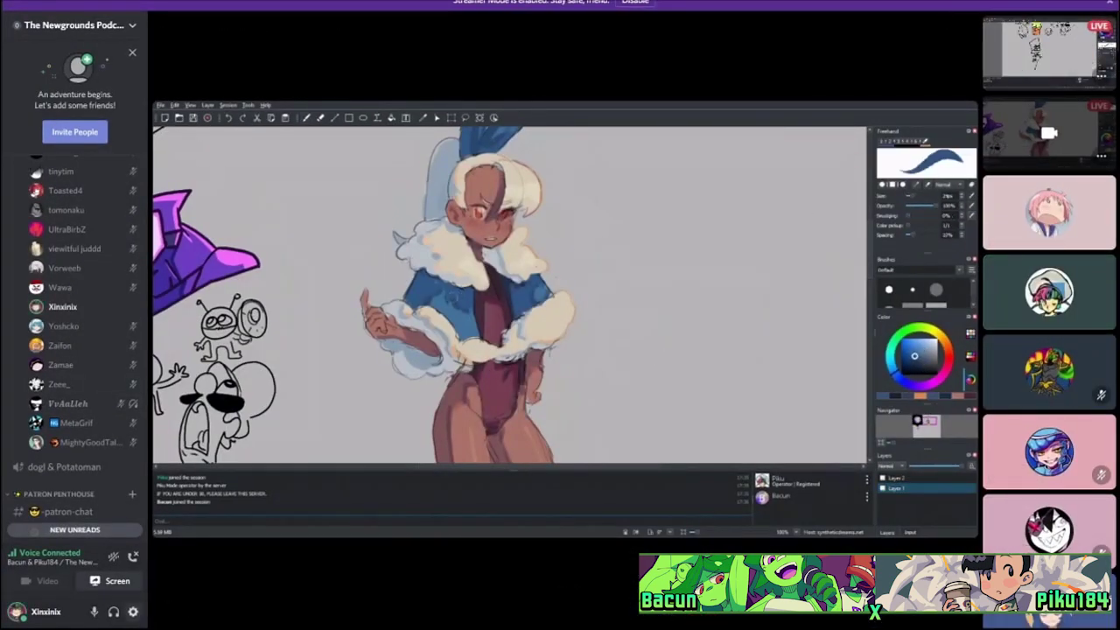
pyautogui.scroll(10, 74, 341)
pyautogui.scroll(10, 74, 341)
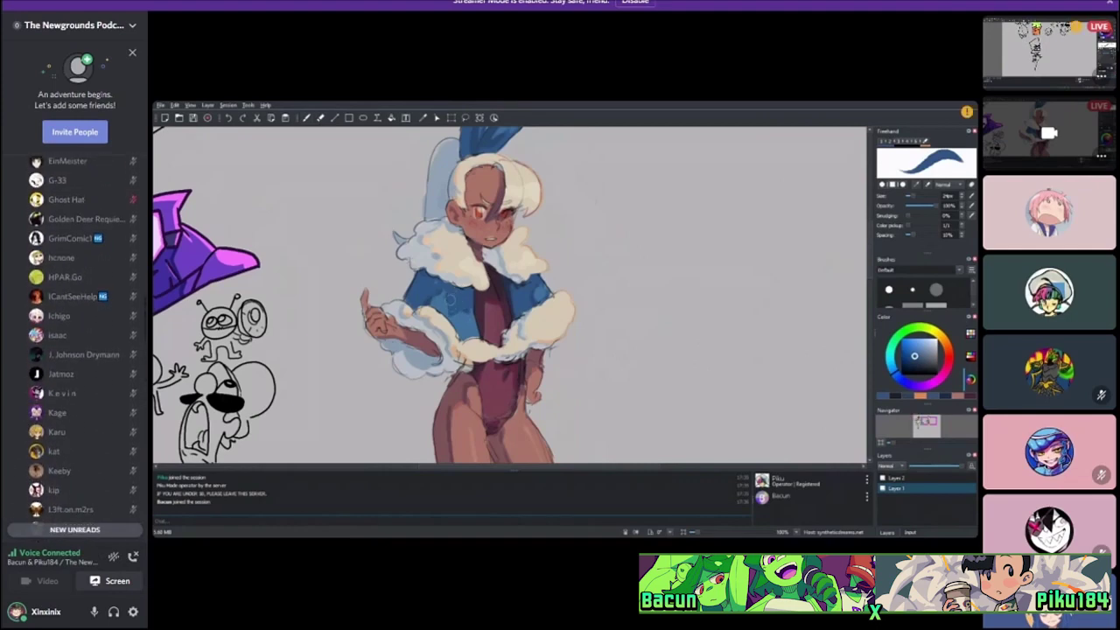
pyautogui.scroll(6, 74, 341)
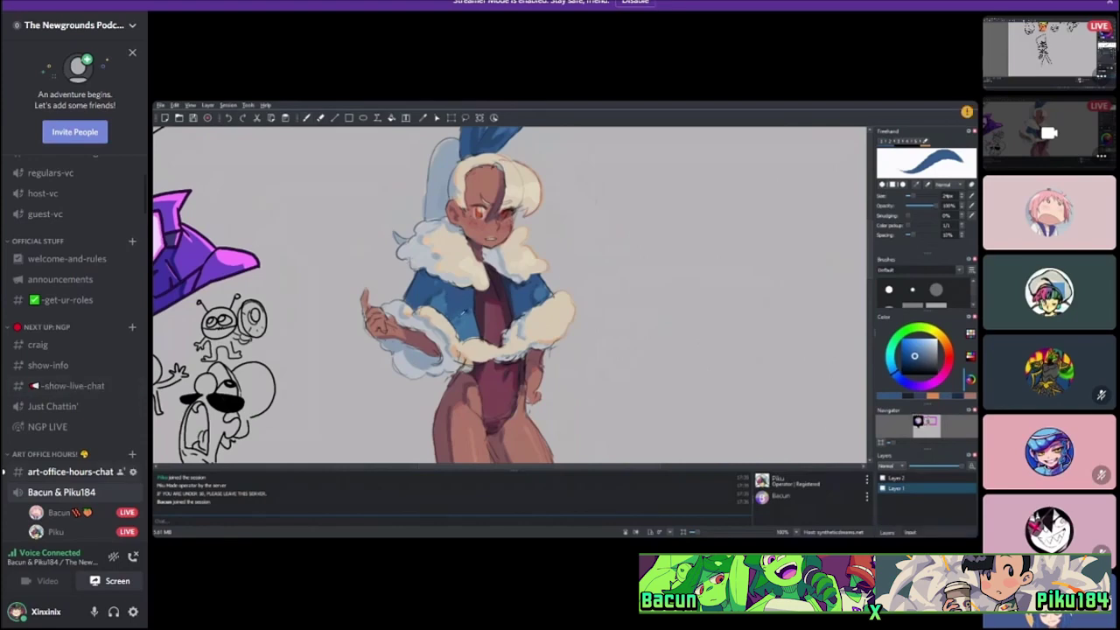
pyautogui.scroll(-3, 75, 350)
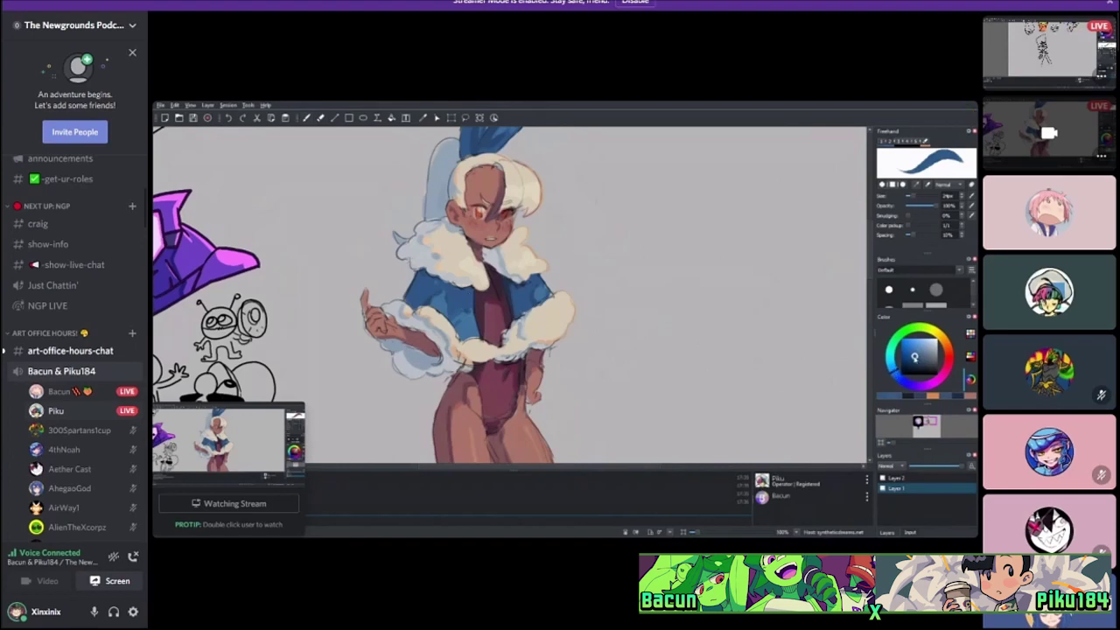
pyautogui.scroll(2, 74, 350)
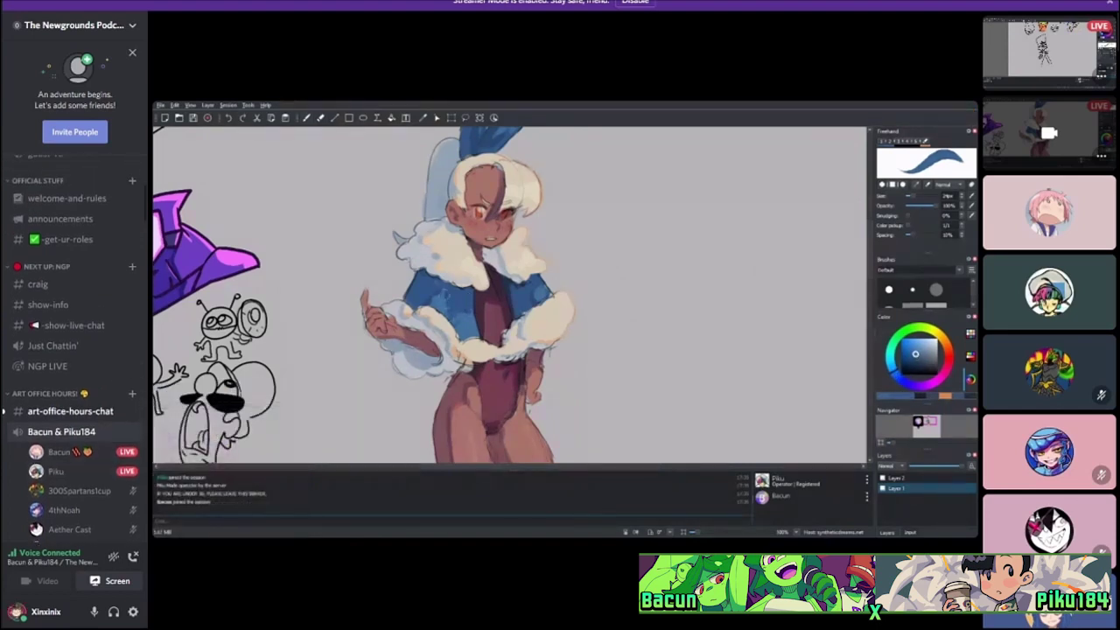
pyautogui.scroll(-6, 75, 350)
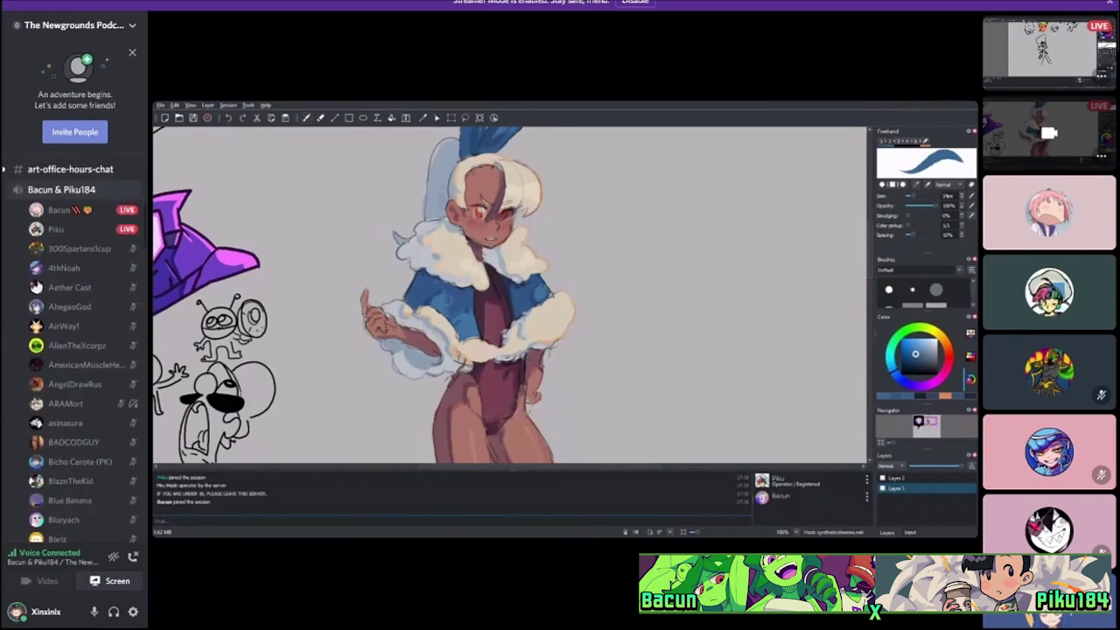
pyautogui.scroll(-15, 74, 350)
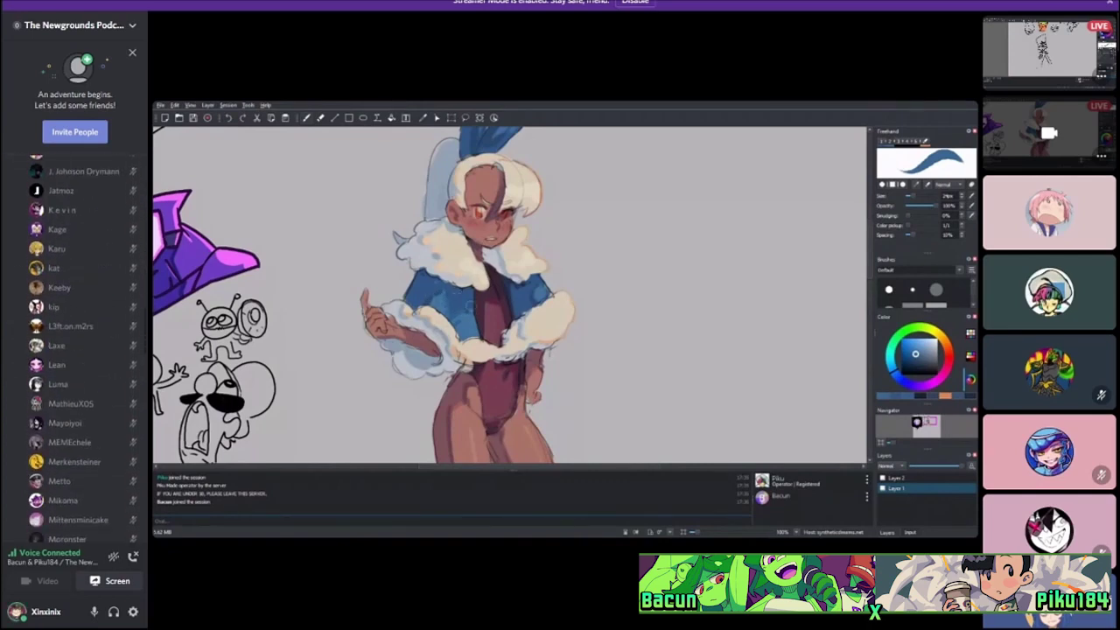
pyautogui.scroll(-2, 74, 350)
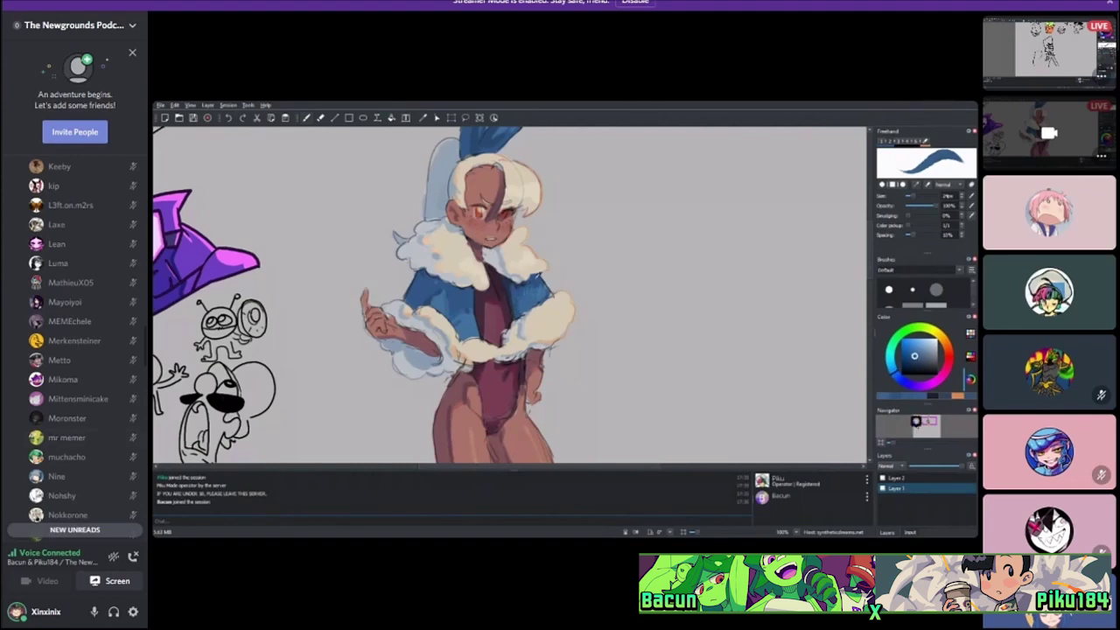
pyautogui.scroll(10, 74, 342)
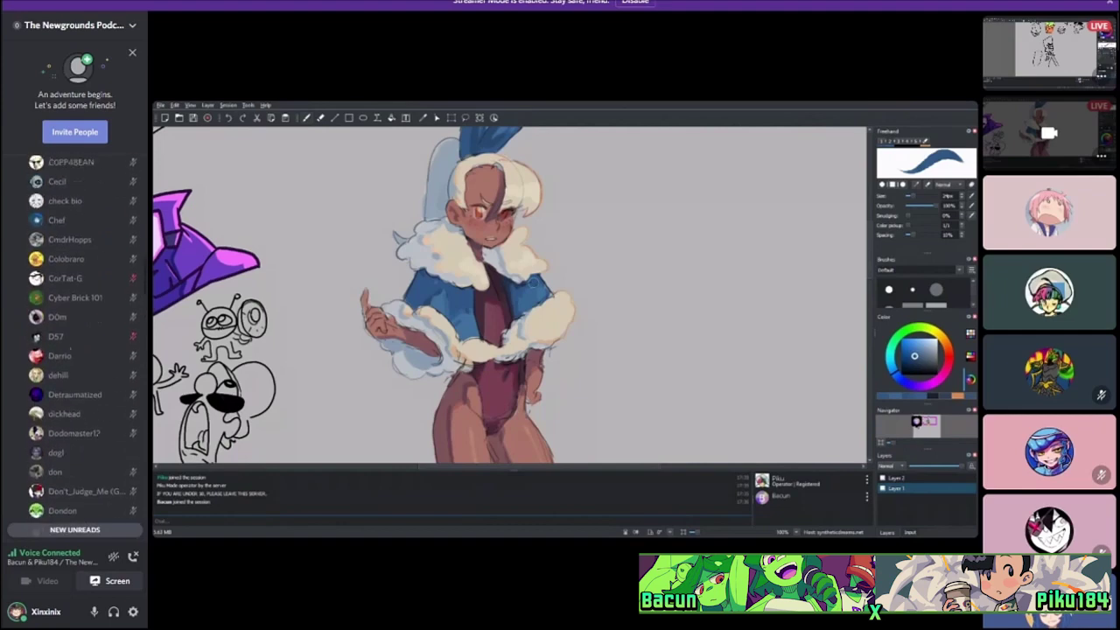
pyautogui.scroll(10, 74, 342)
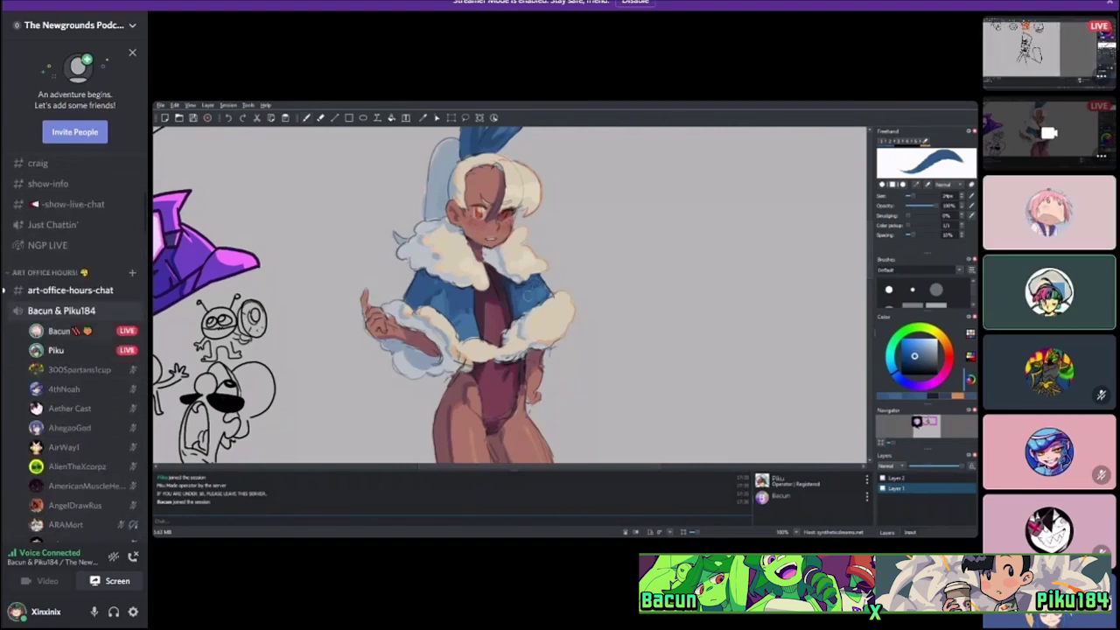
pyautogui.click(70, 289)
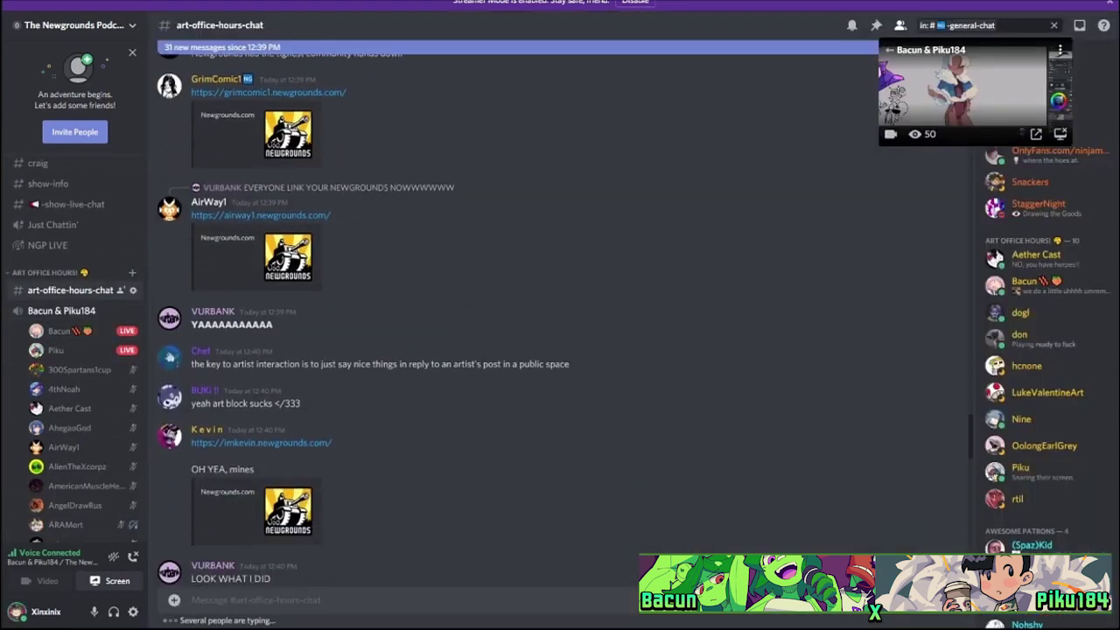
pyautogui.scroll(-10, 74, 341)
pyautogui.scroll(-15, 75, 350)
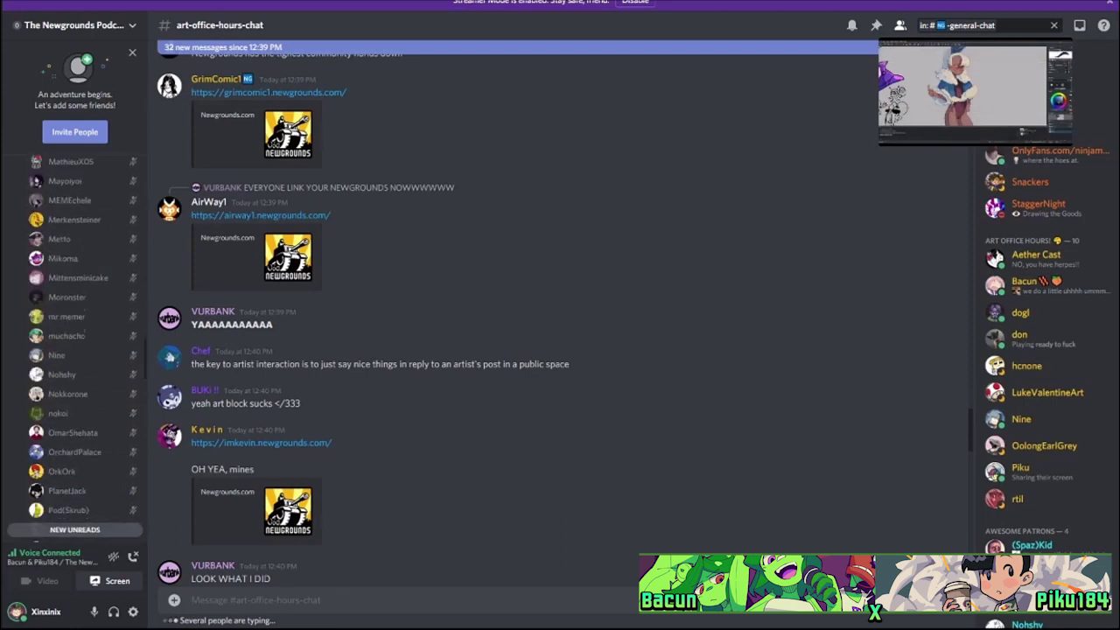
pyautogui.scroll(-5, 74, 351)
pyautogui.scroll(4, 75, 350)
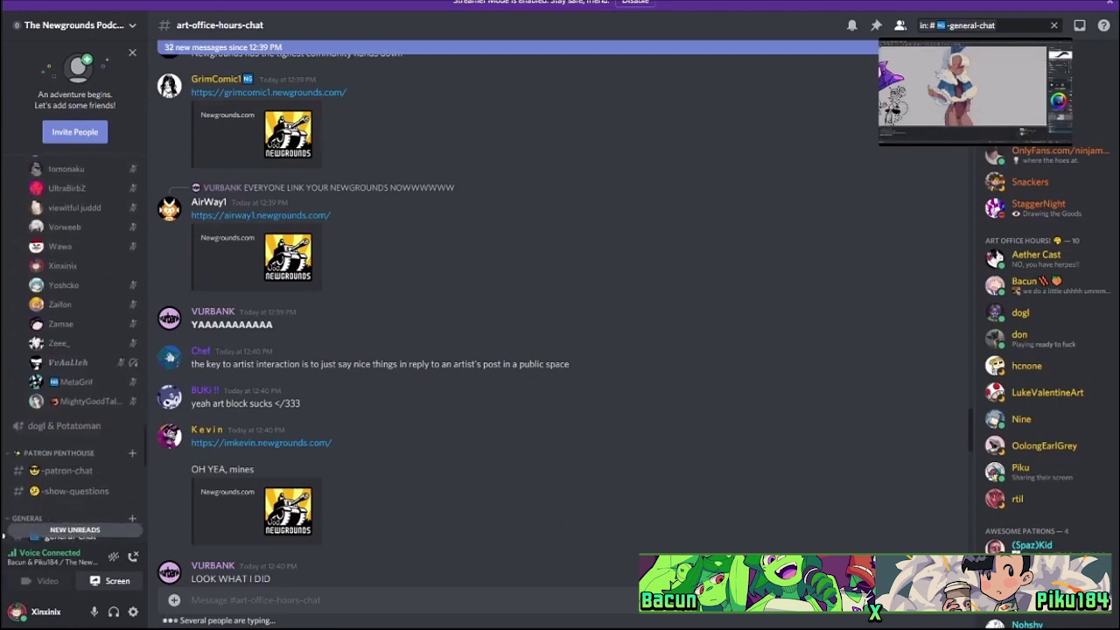
pyautogui.click(134, 425)
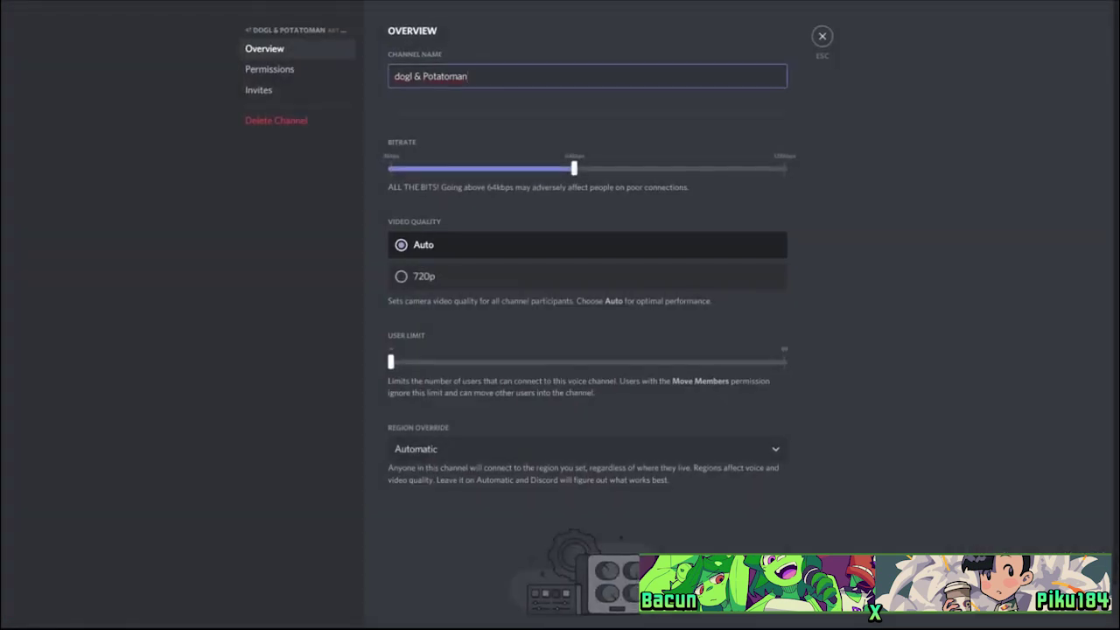
pyautogui.scroll(1, 586, 315)
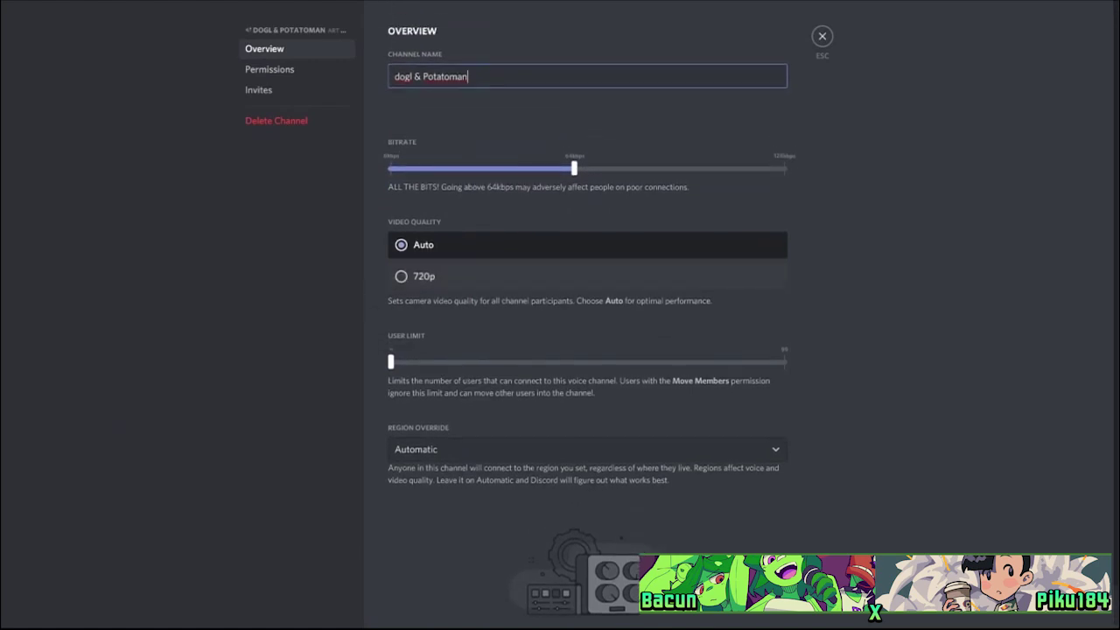
pyautogui.scroll(-1, 587, 316)
pyautogui.scroll(1, 590, 294)
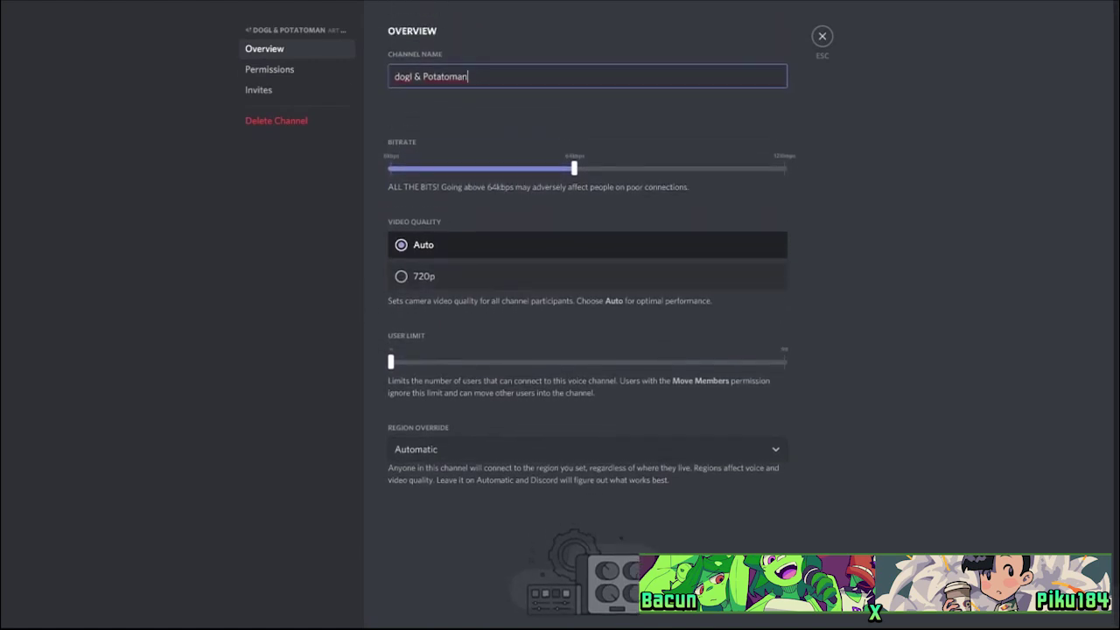
# Check the advanced channel permissions of the Art Office Hours! and Awesome Patrons roles, and close the channel settings.
pyautogui.click(269, 69)
pyautogui.scroll(-5, 586, 315)
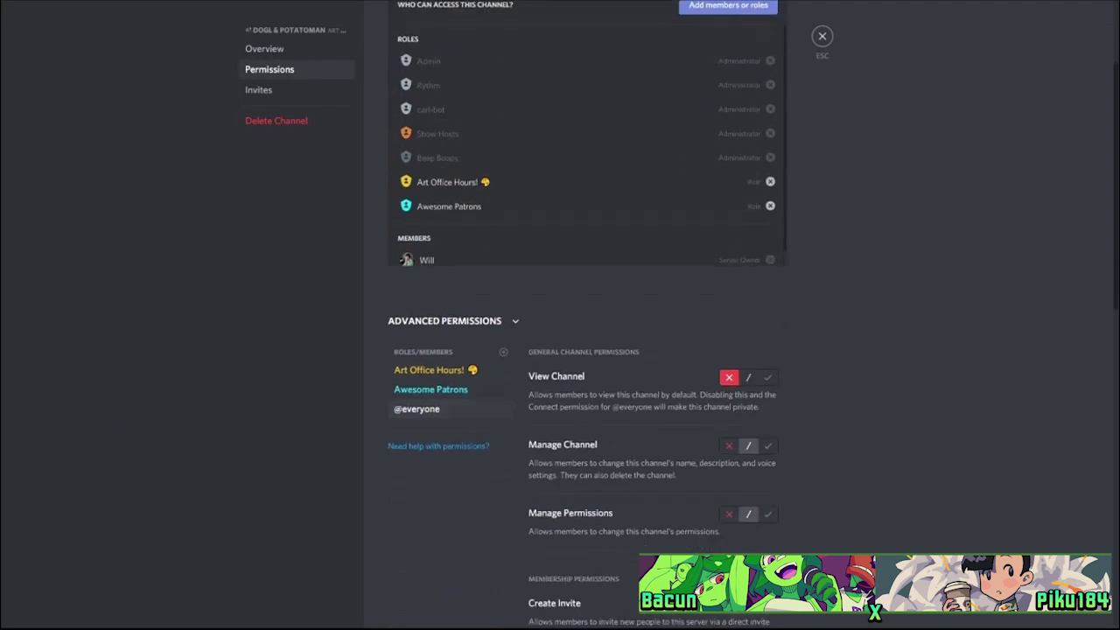
pyautogui.click(450, 389)
pyautogui.click(472, 369)
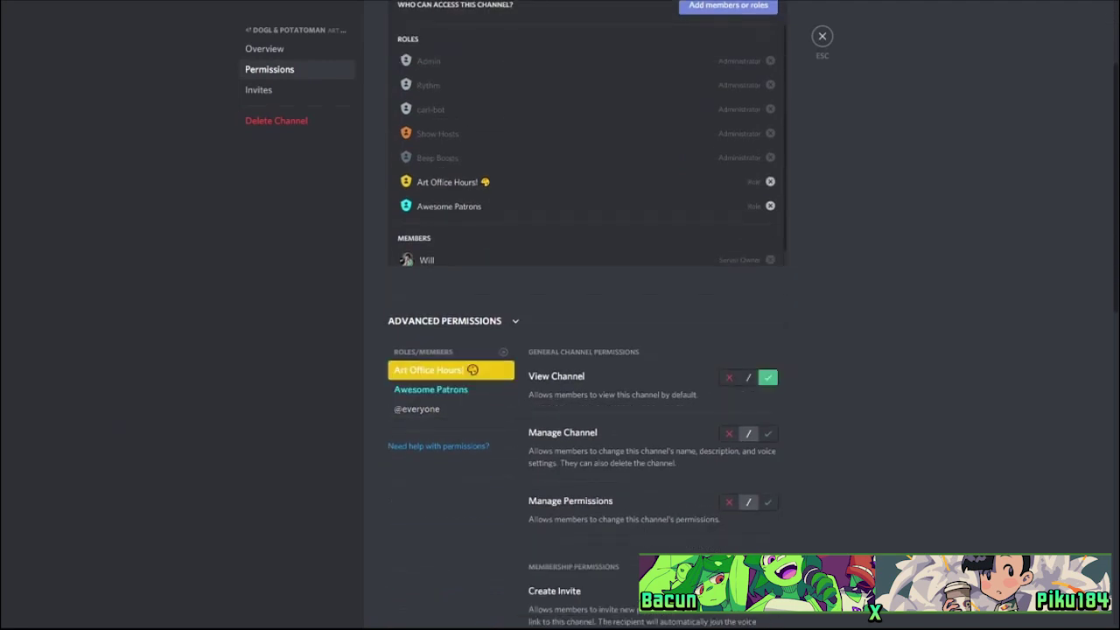
pyautogui.scroll(-3, 586, 315)
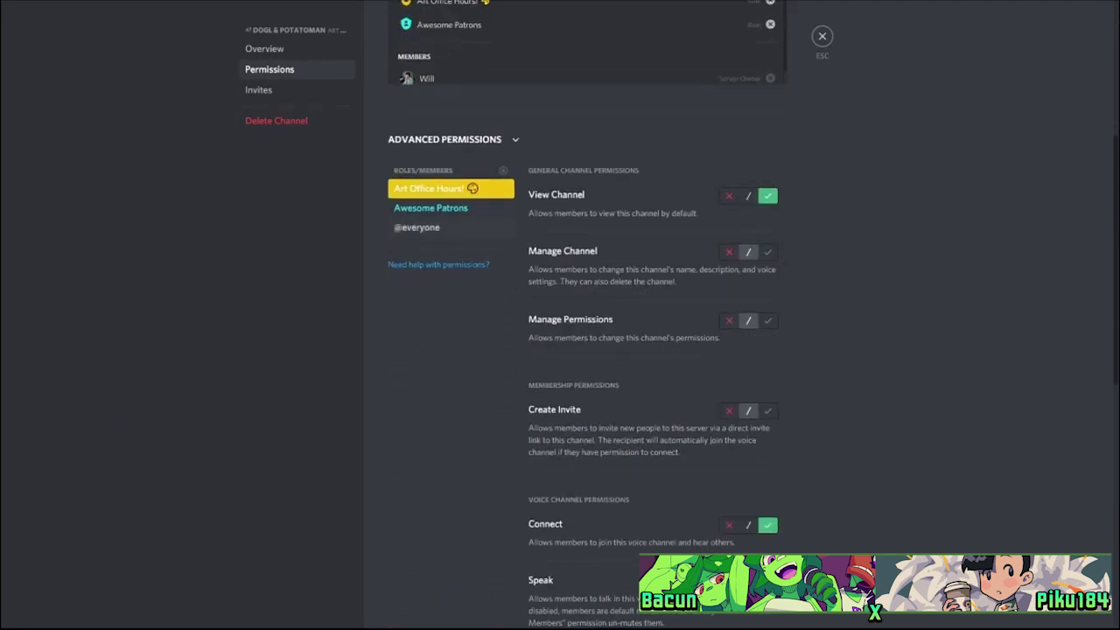
pyautogui.click(431, 207)
pyautogui.scroll(-4, 587, 315)
pyautogui.scroll(8, 587, 315)
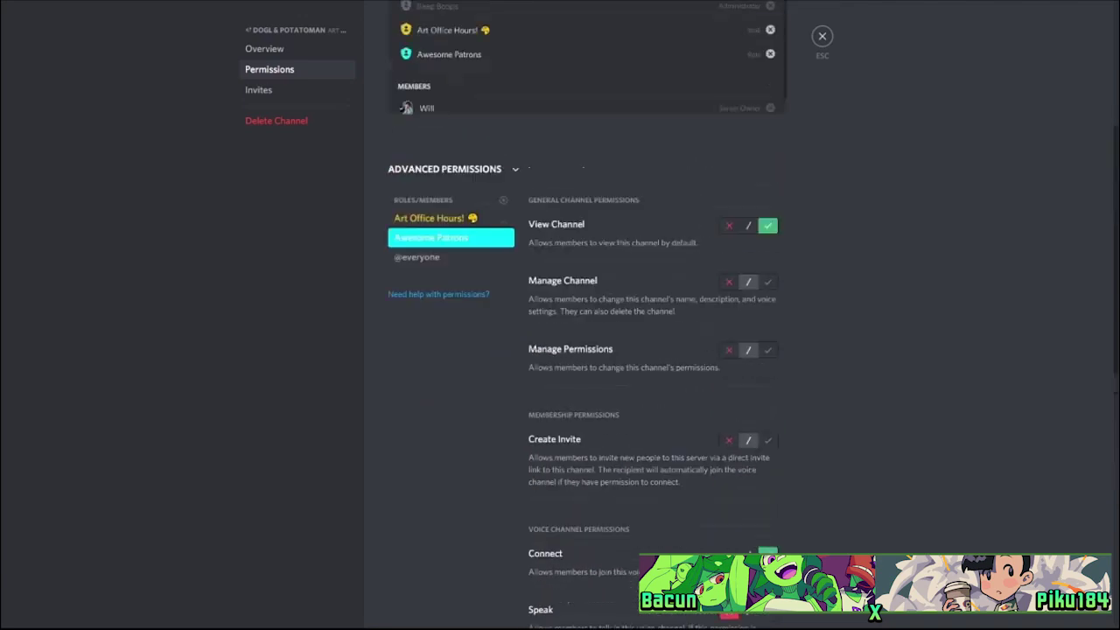
pyautogui.click(822, 36)
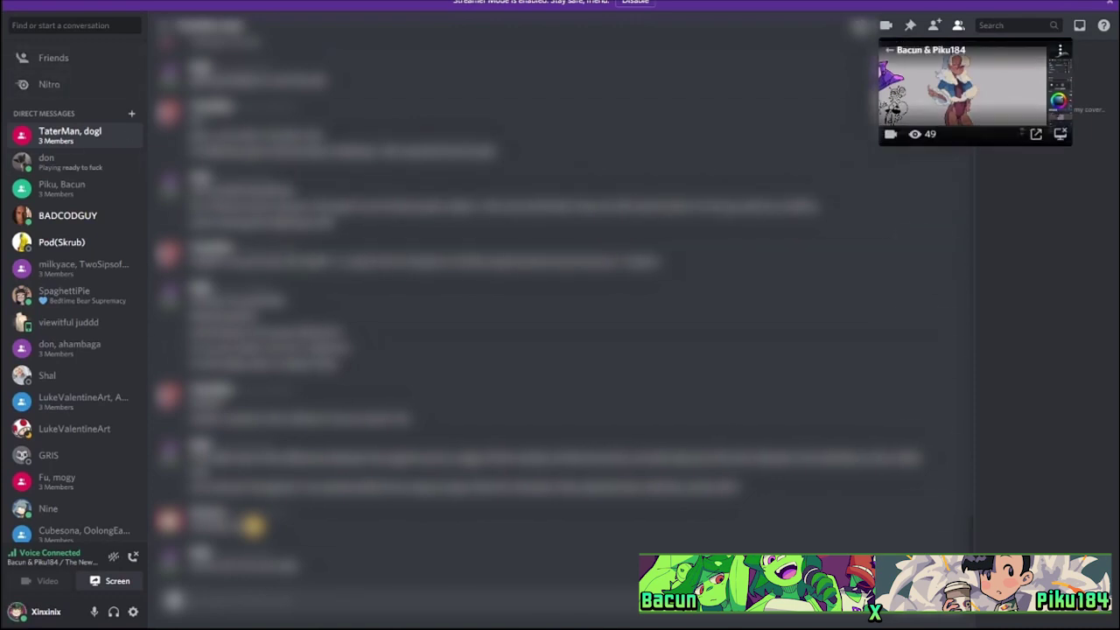
# Return to the Bacun & Piku184 live share, and reopen art-office-hours-chat to read the new messages and audience questions.
pyautogui.click(962, 88)
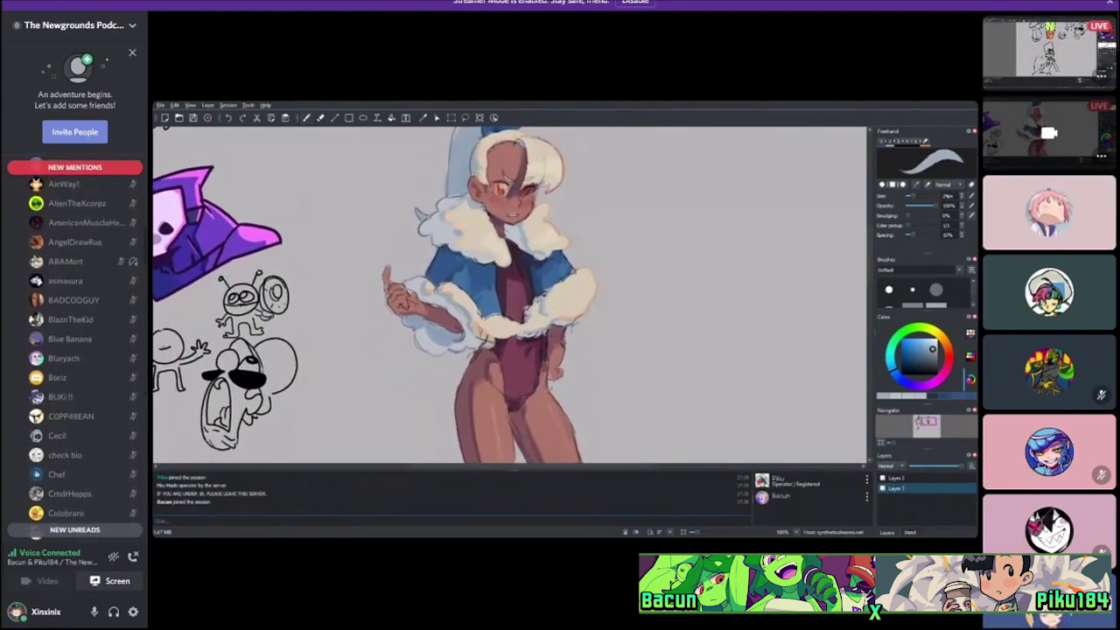
pyautogui.scroll(5, 75, 350)
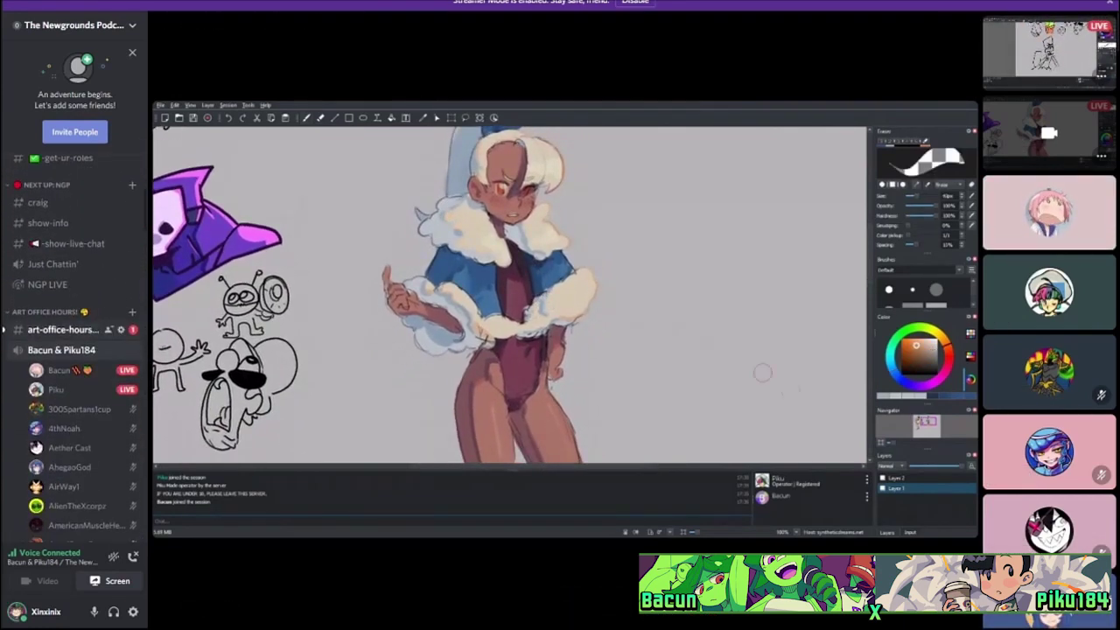
pyautogui.click(62, 329)
pyautogui.scroll(-10, 560, 333)
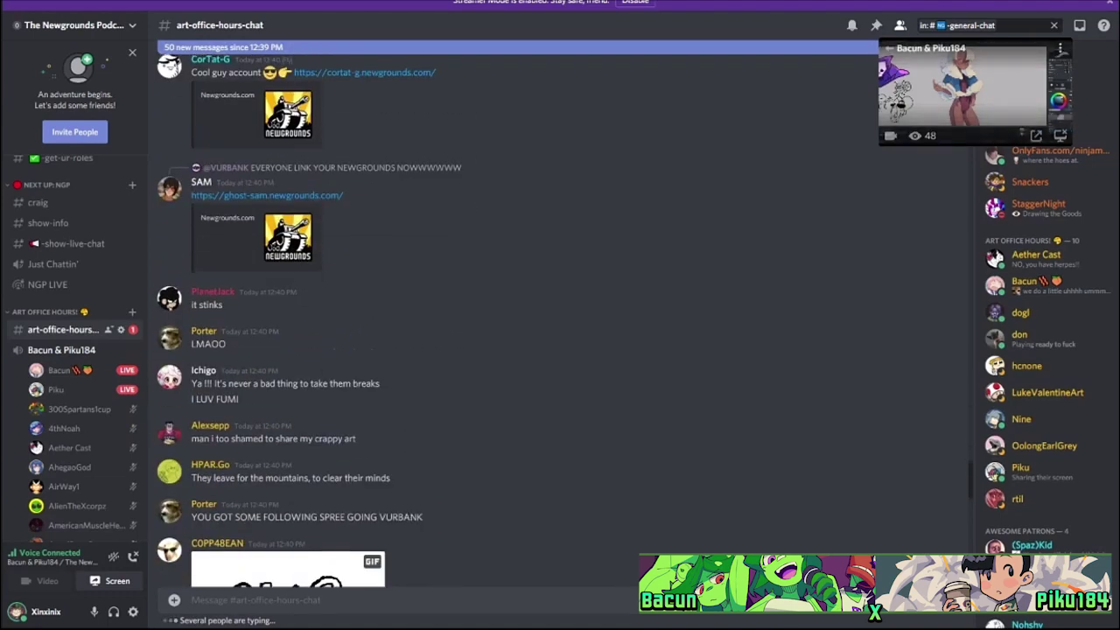
pyautogui.scroll(-8, 560, 333)
pyautogui.scroll(3, 560, 333)
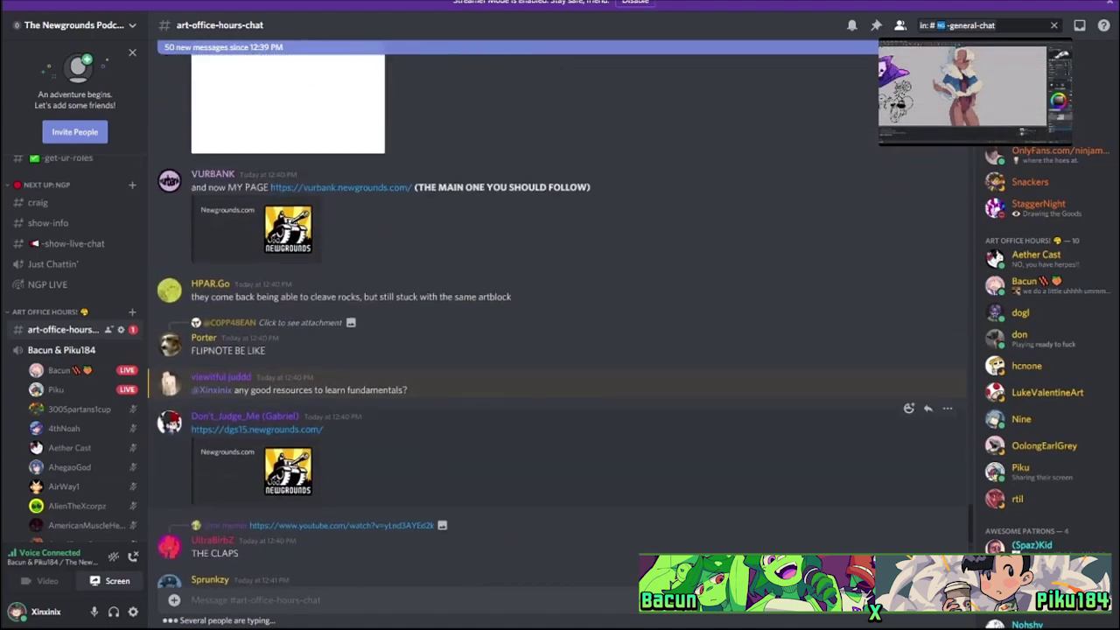
pyautogui.scroll(-2, 560, 332)
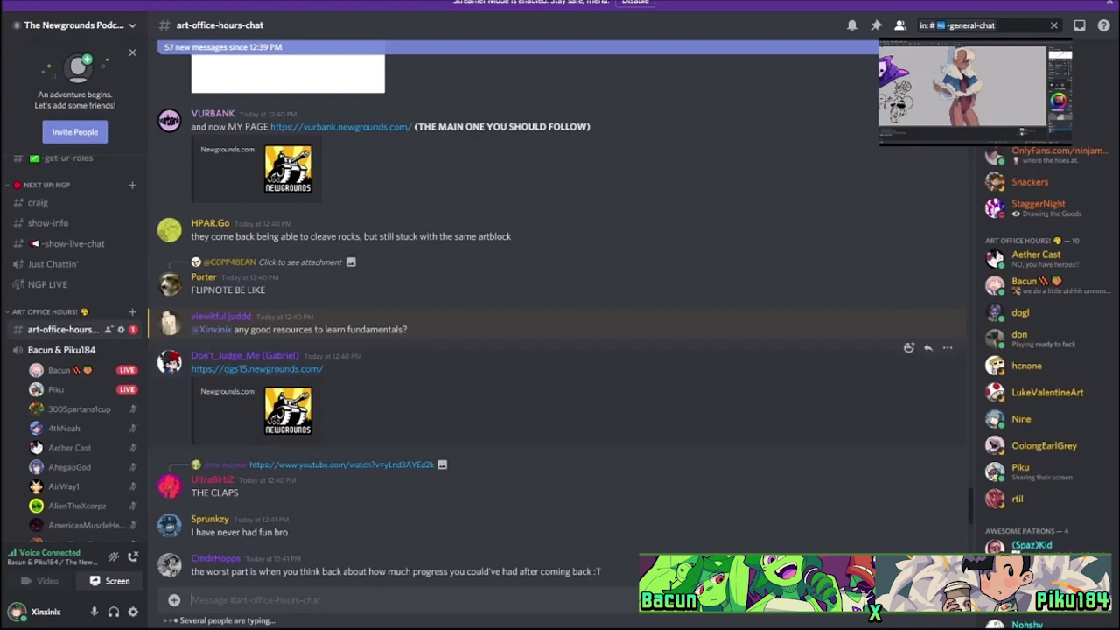
pyautogui.scroll(-6, 560, 394)
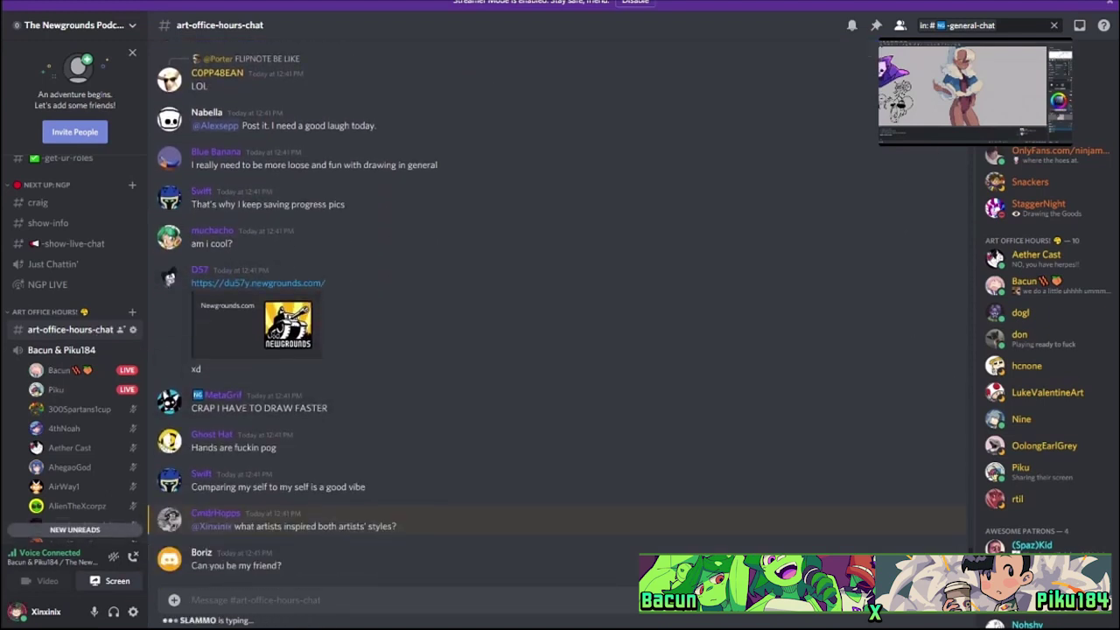
pyautogui.scroll(1, 560, 464)
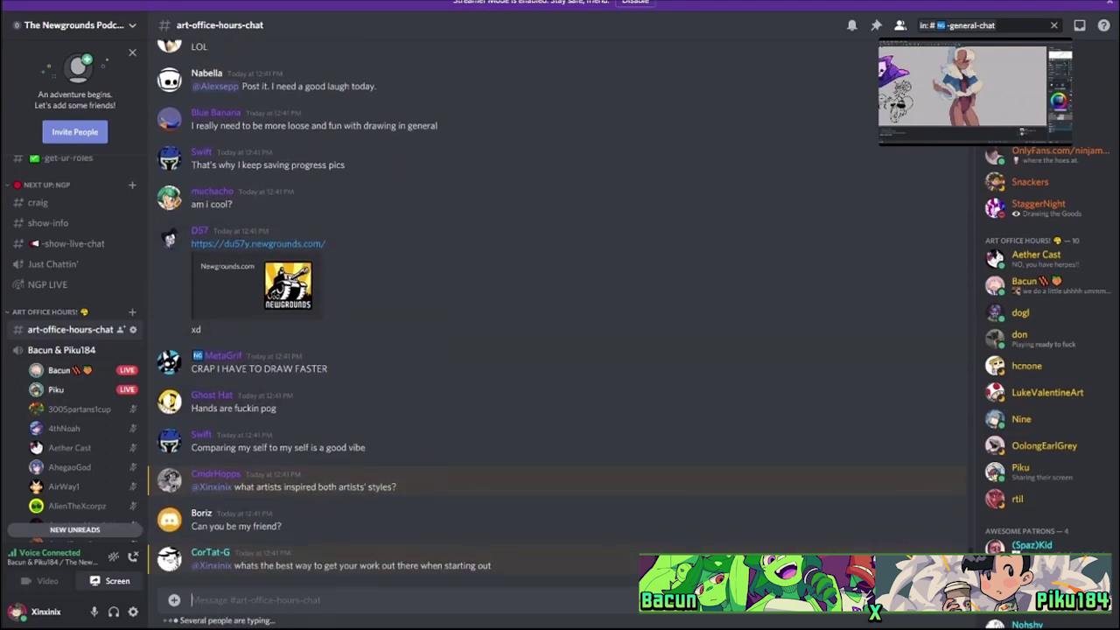
pyautogui.scroll(1, 560, 350)
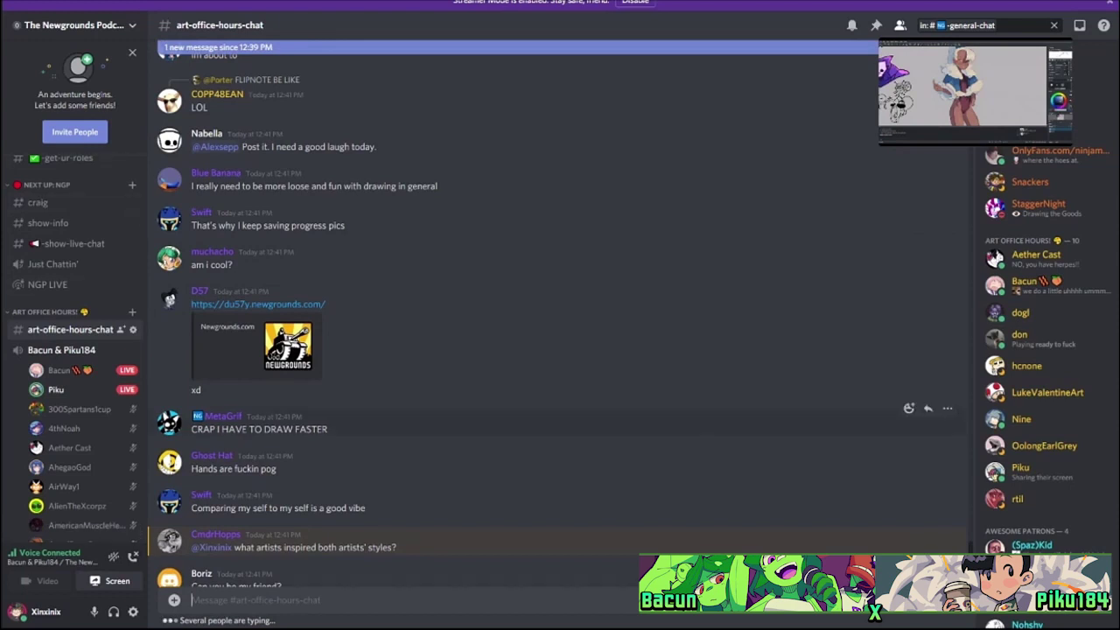
# Switch to the direct messages and send a short reply in the selected three-member group conversation.
pyautogui.hotkey('ctrl', 'alt', 'Up')
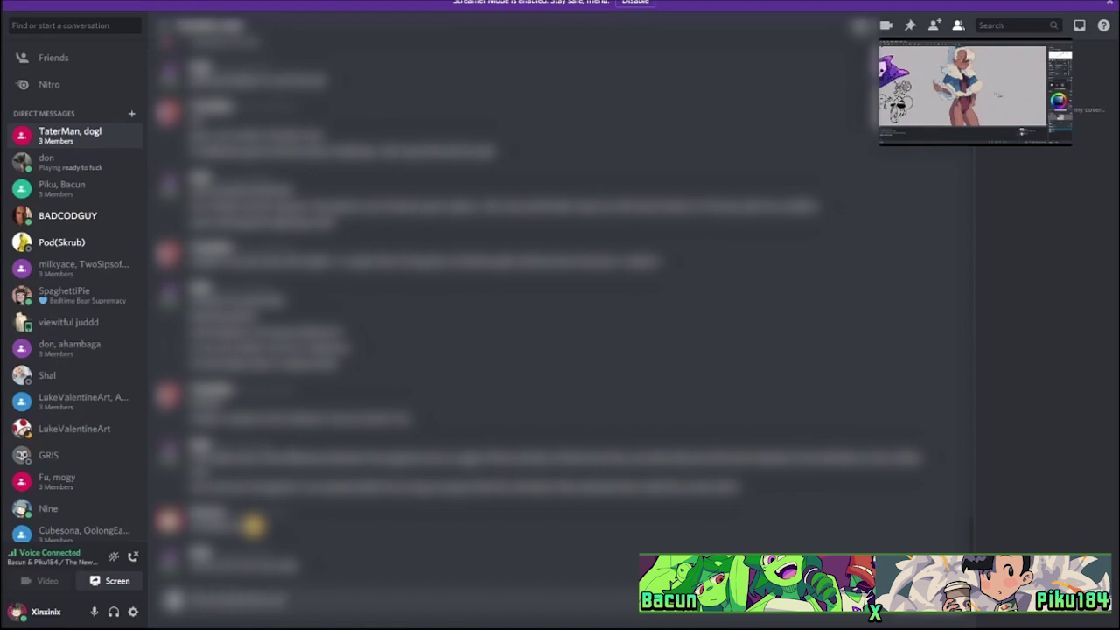
pyautogui.write('lol')
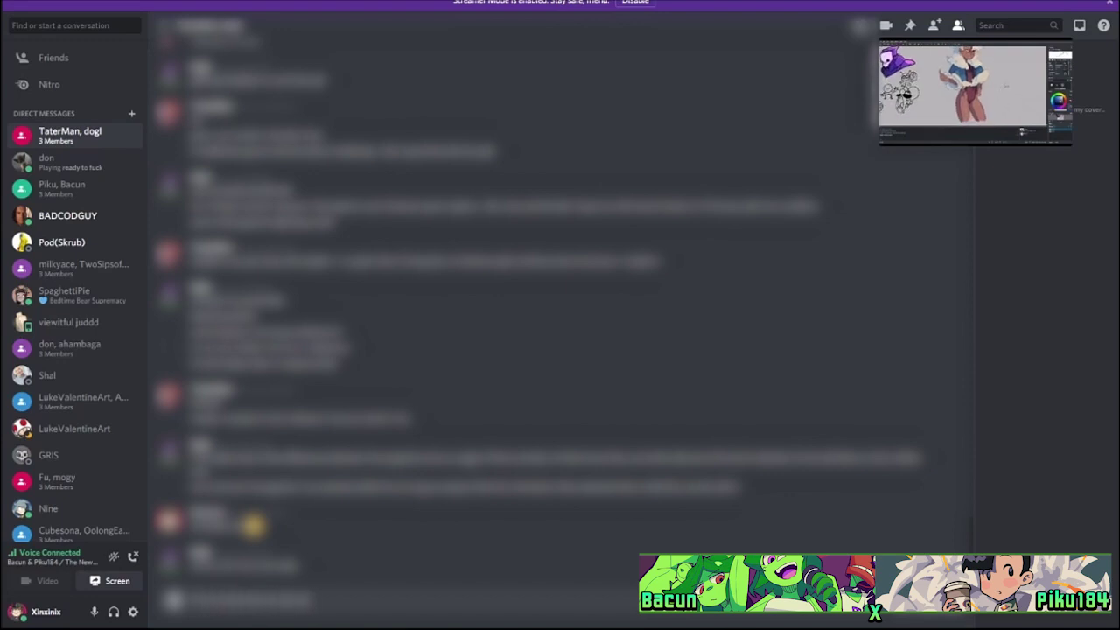
pyautogui.write(' that looks really')
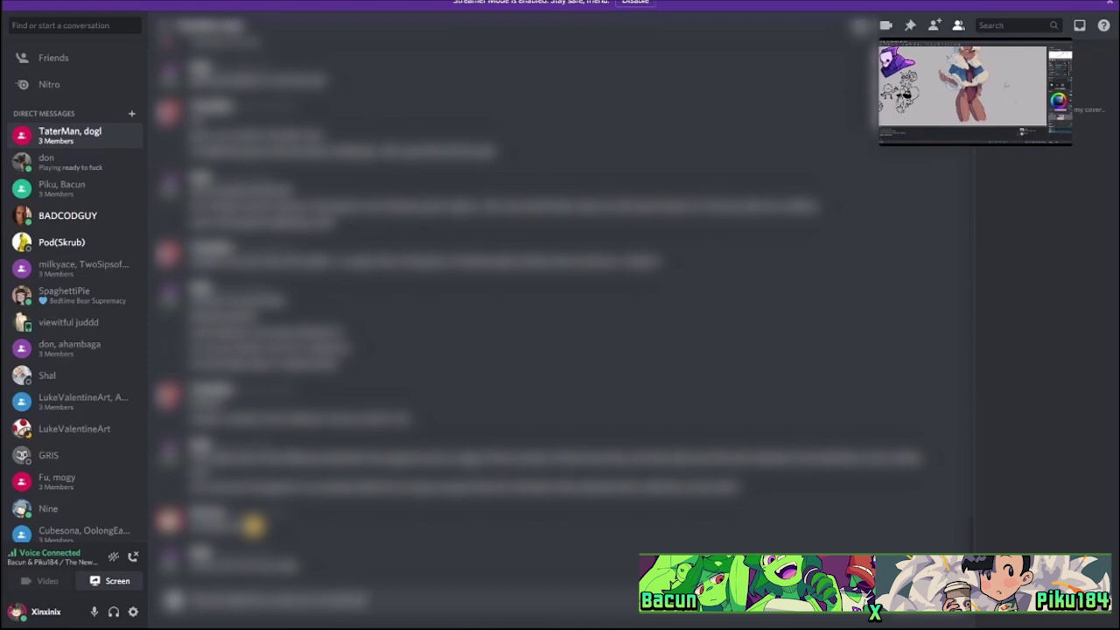
pyautogui.write(' cool')
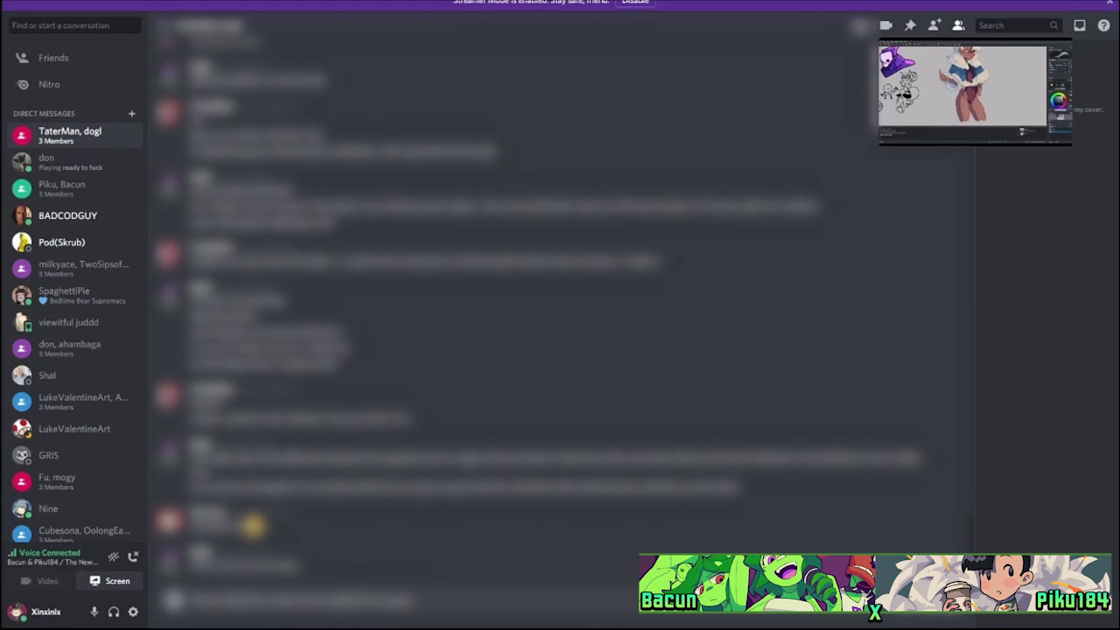
pyautogui.write('!!')
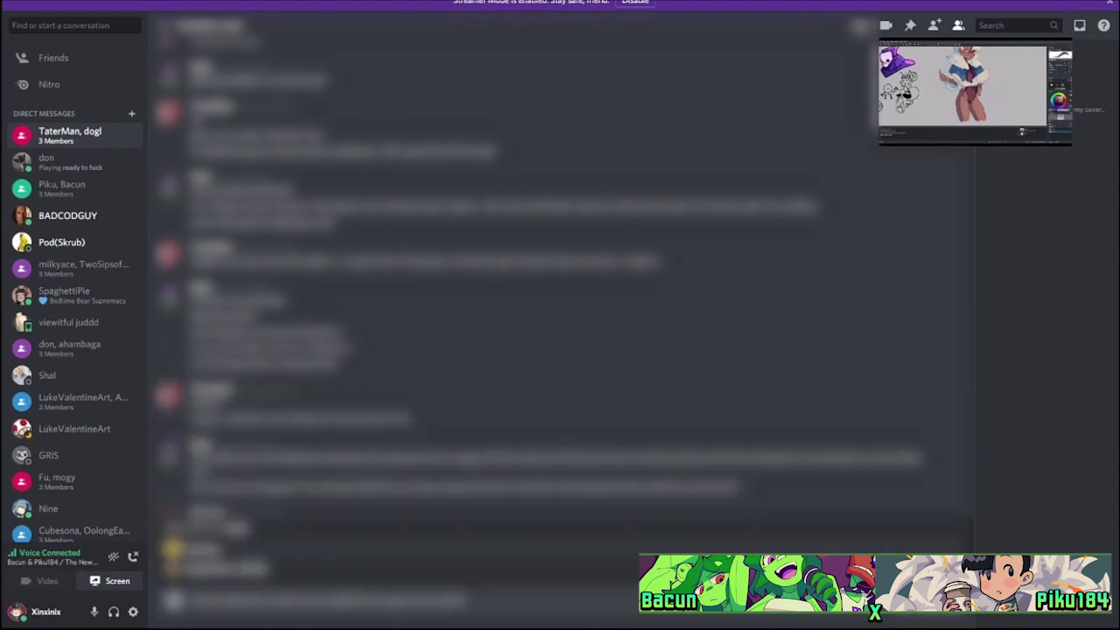
pyautogui.press('Return')
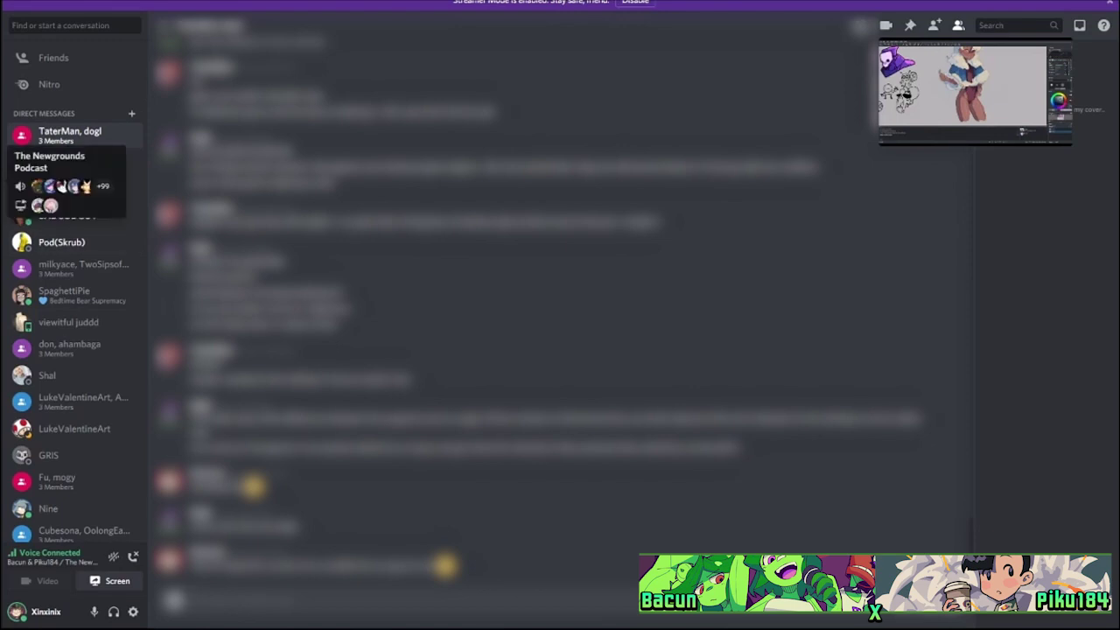
# Go back to art-office-hours-chat on The Newgrounds Podcast server and read the newest messages and mentions.
pyautogui.click(7, 175)
pyautogui.scroll(5, 560, 332)
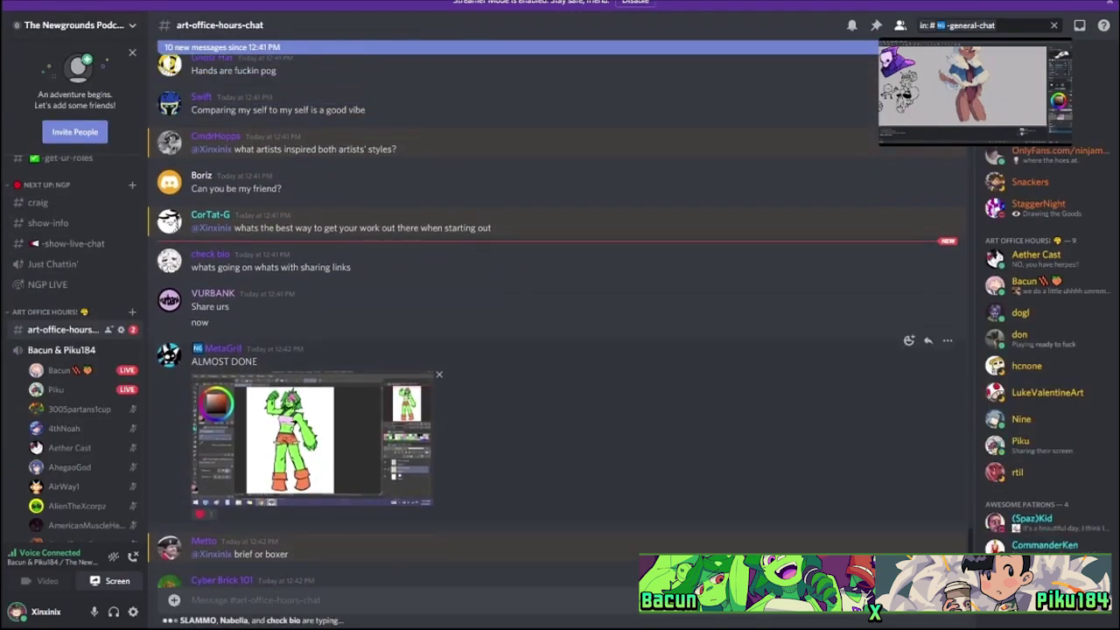
pyautogui.scroll(2, 560, 394)
pyautogui.scroll(-2, 560, 438)
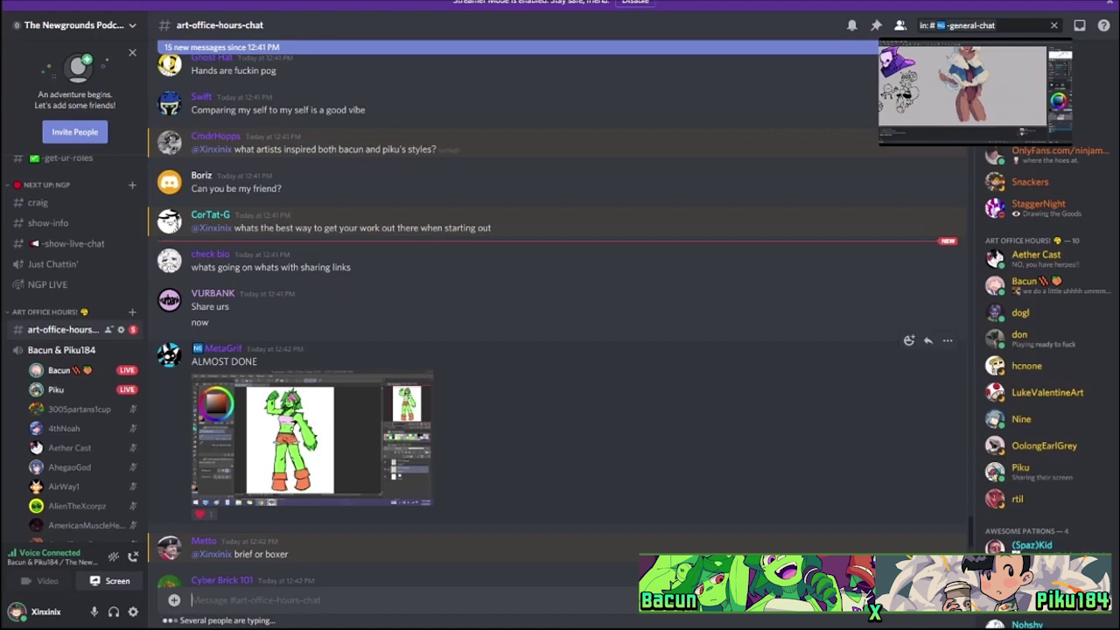
pyautogui.scroll(-5, 71, 376)
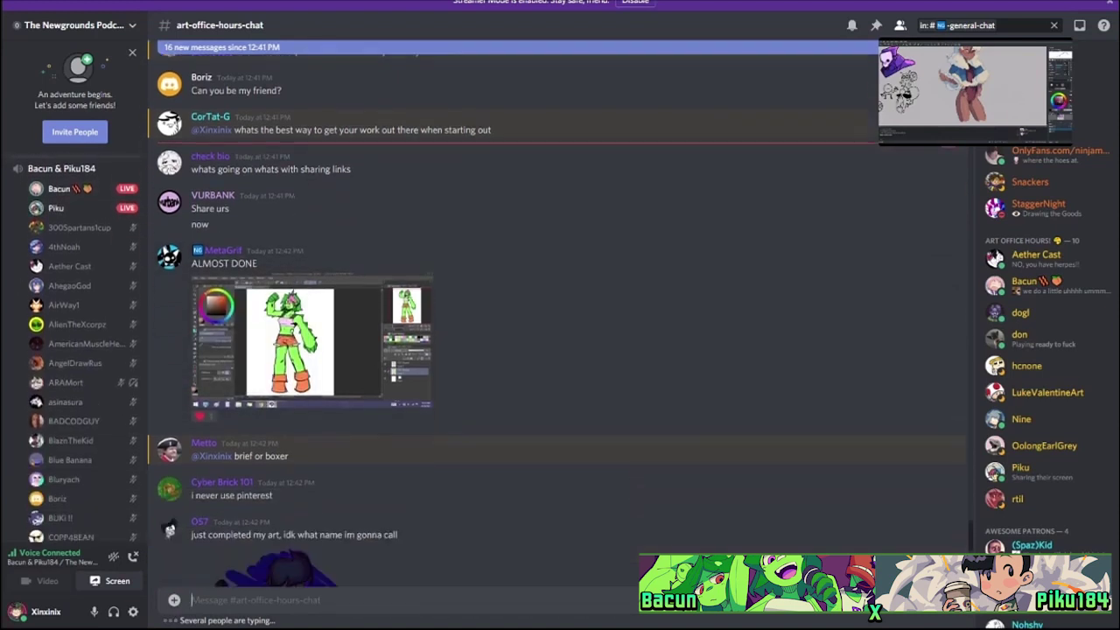
pyautogui.scroll(3, 561, 376)
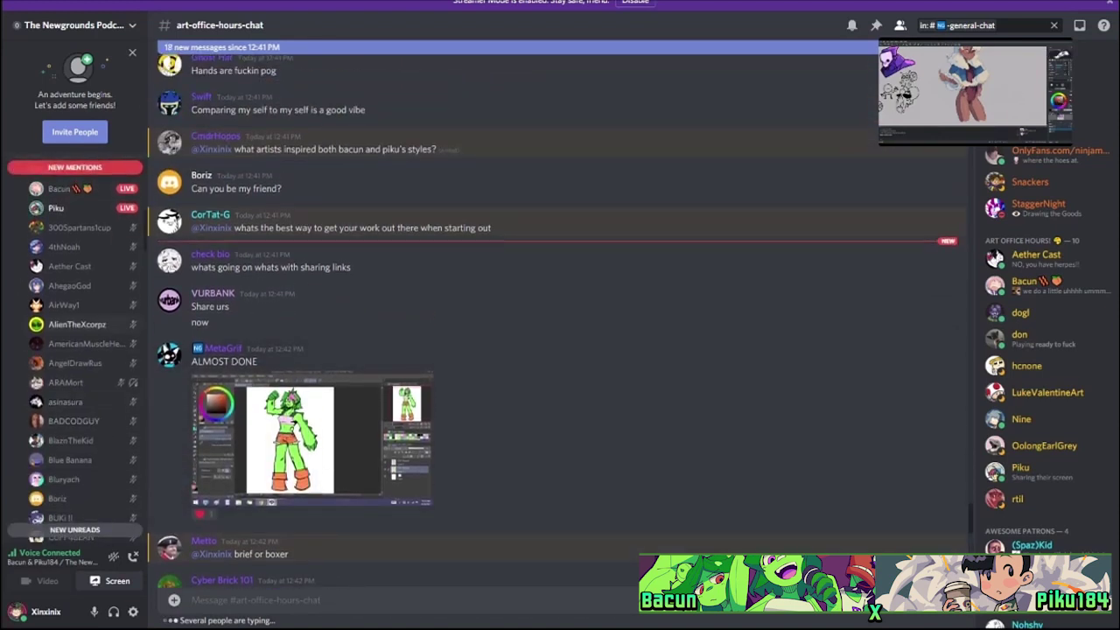
pyautogui.scroll(2, 75, 350)
pyautogui.scroll(-10, 74, 350)
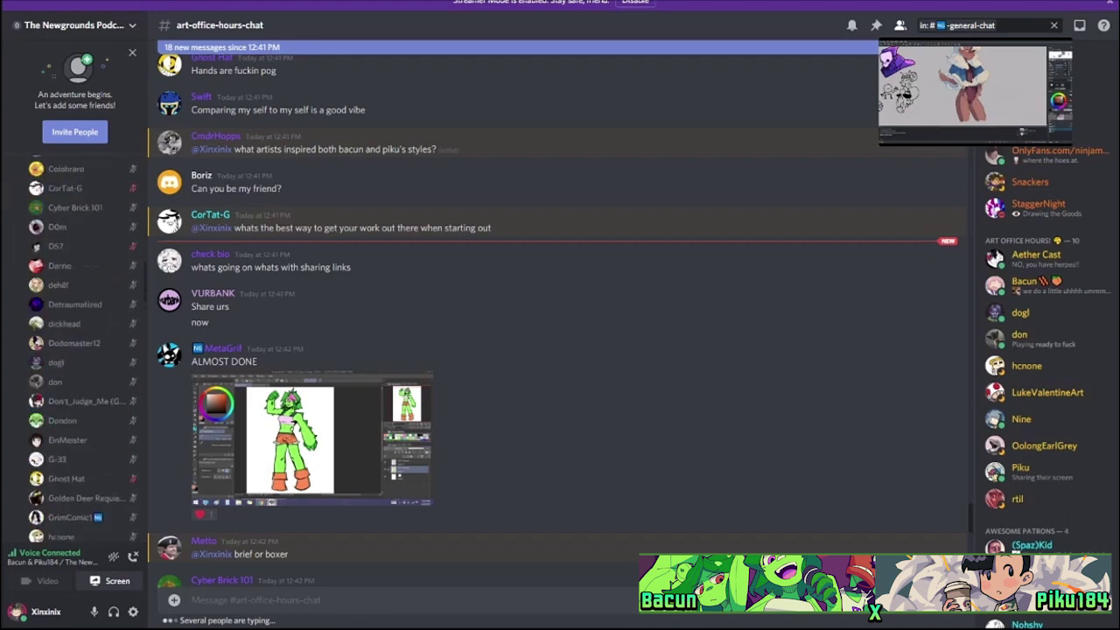
pyautogui.scroll(-15, 74, 350)
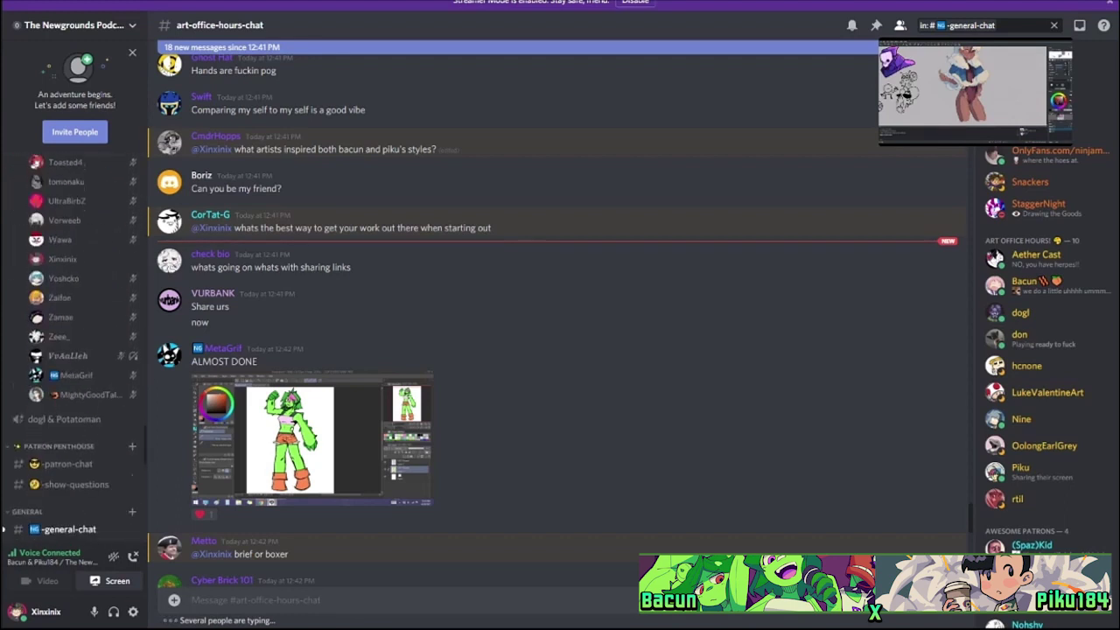
pyautogui.scroll(5, 74, 350)
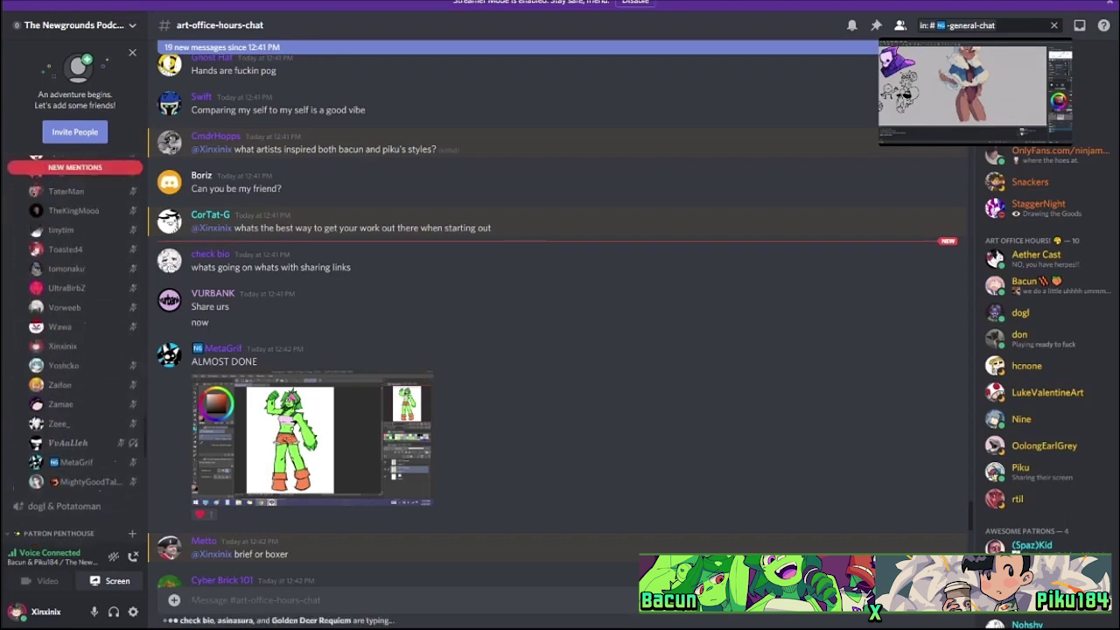
pyautogui.scroll(15, 74, 351)
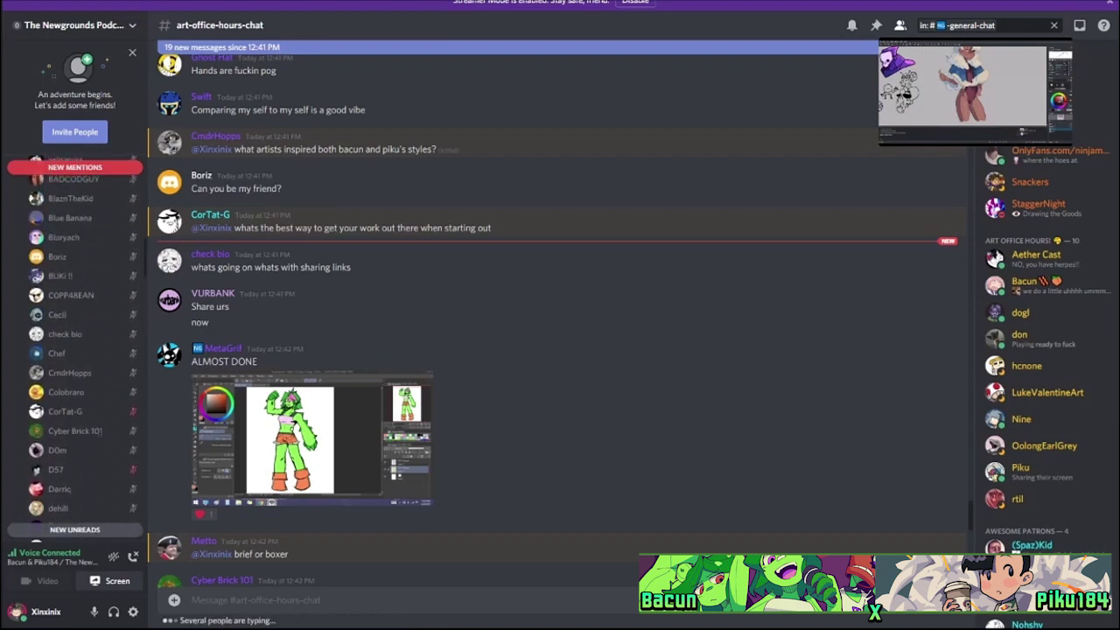
pyautogui.scroll(3, 75, 350)
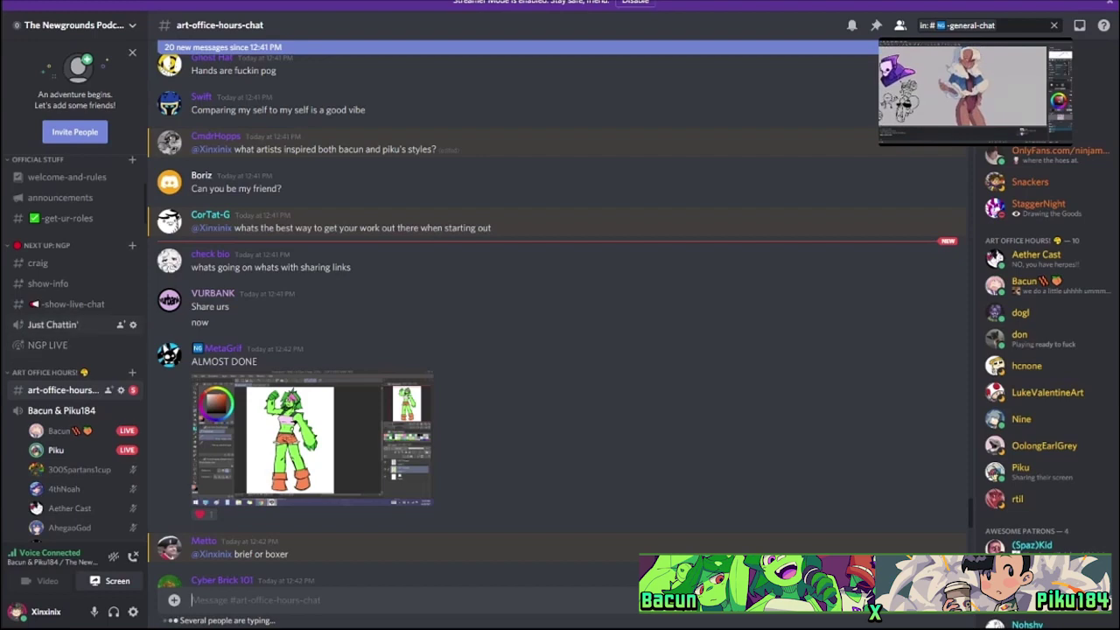
pyautogui.scroll(-10, 74, 351)
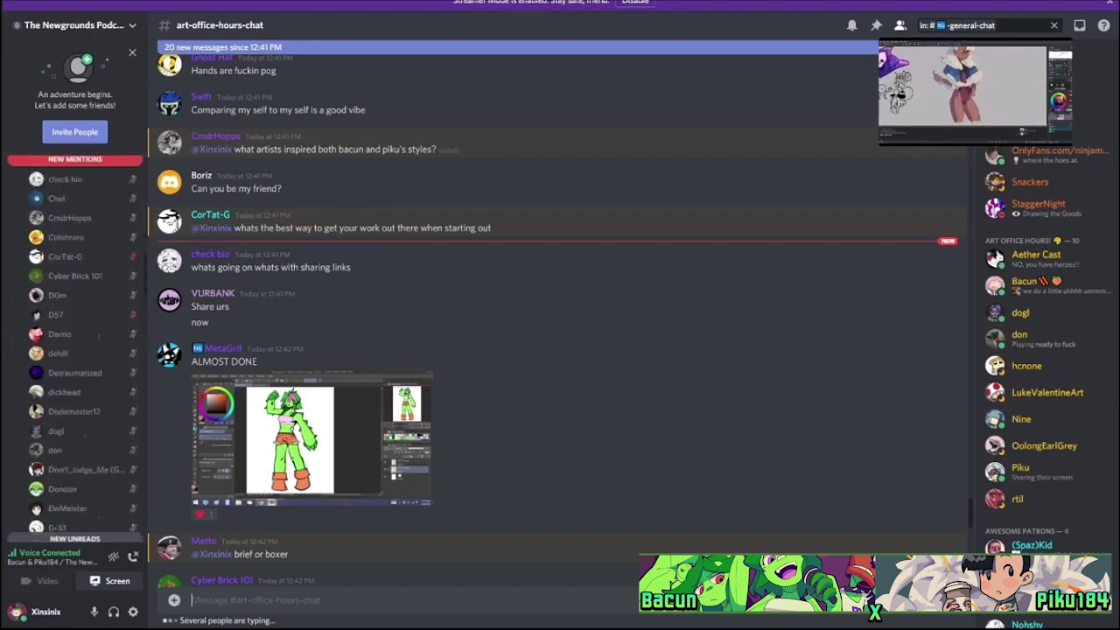
pyautogui.scroll(-10, 75, 350)
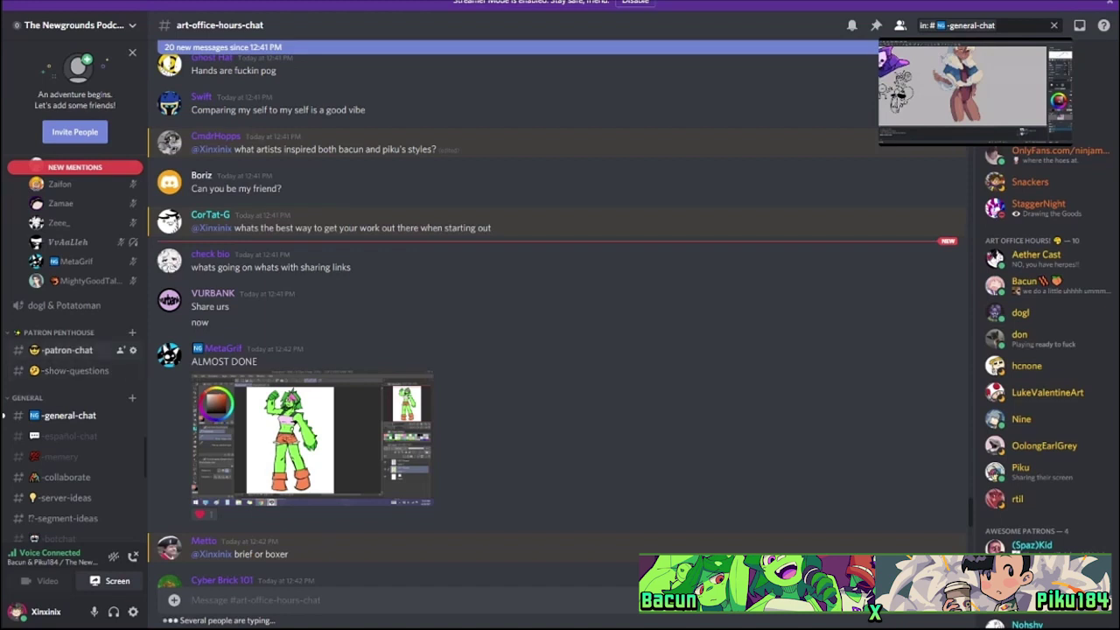
pyautogui.click(68, 350)
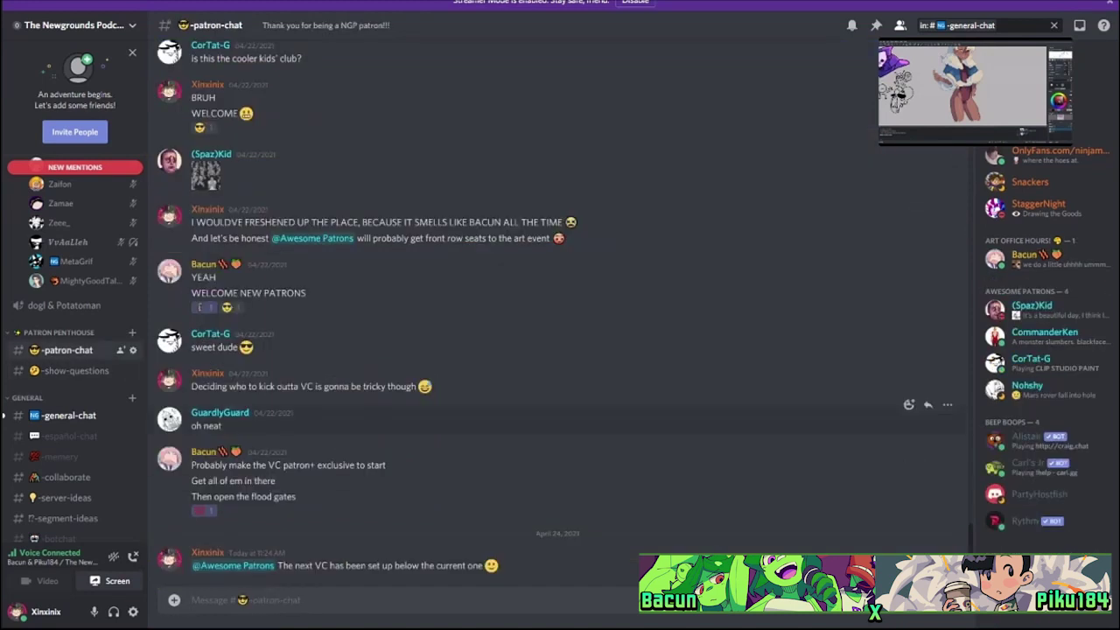
pyautogui.write('@')
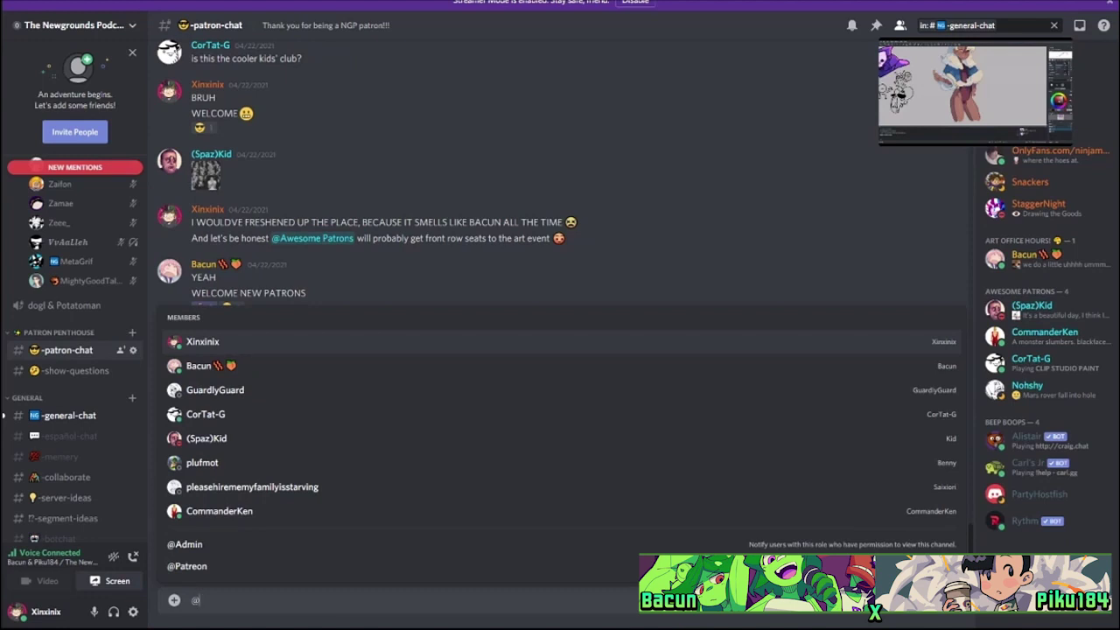
pyautogui.write('awesome')
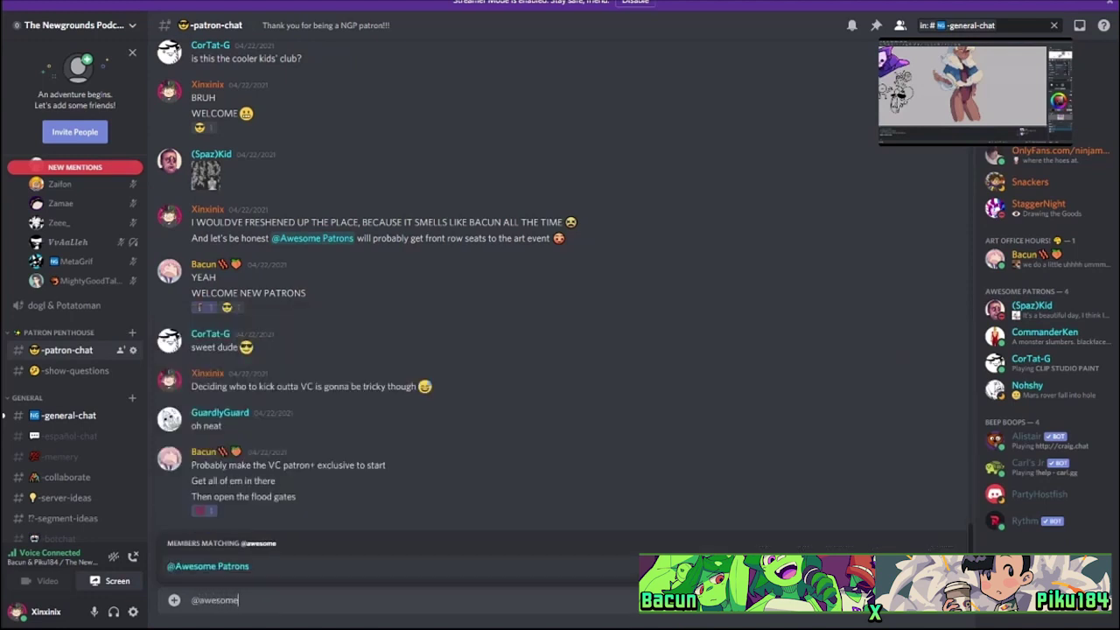
pyautogui.press('Tab')
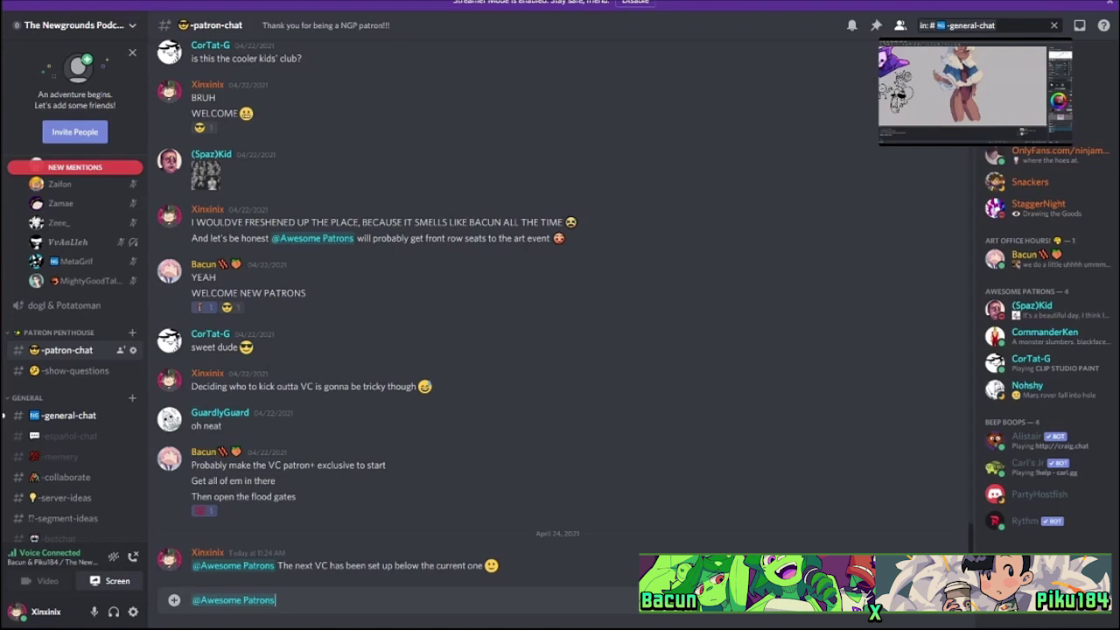
pyautogui.press('BackSpace')
pyautogui.press('BackSpace')
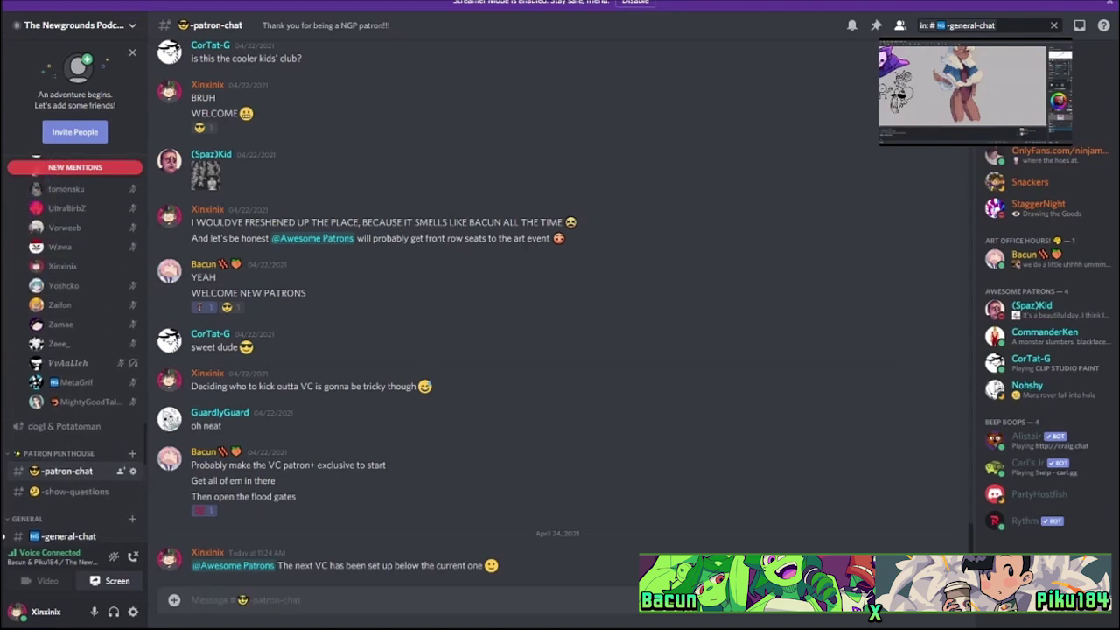
# Check the group direct message and return to art-office-hours-chat on The Newgrounds Podcast server.
pyautogui.click(7, 6)
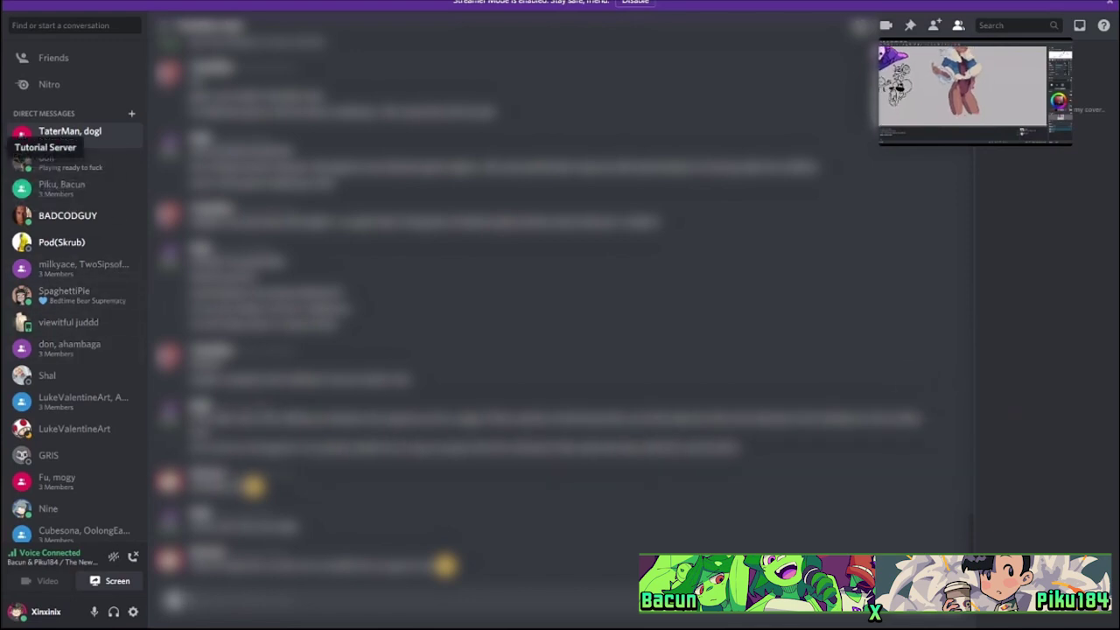
pyautogui.click(7, 167)
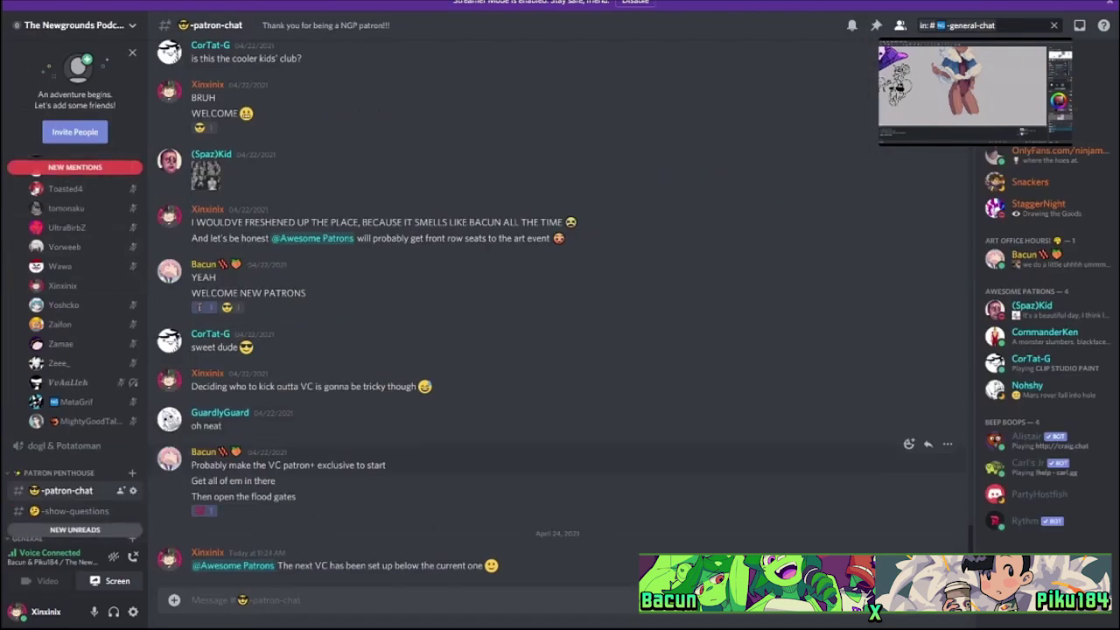
pyautogui.scroll(-3, 75, 350)
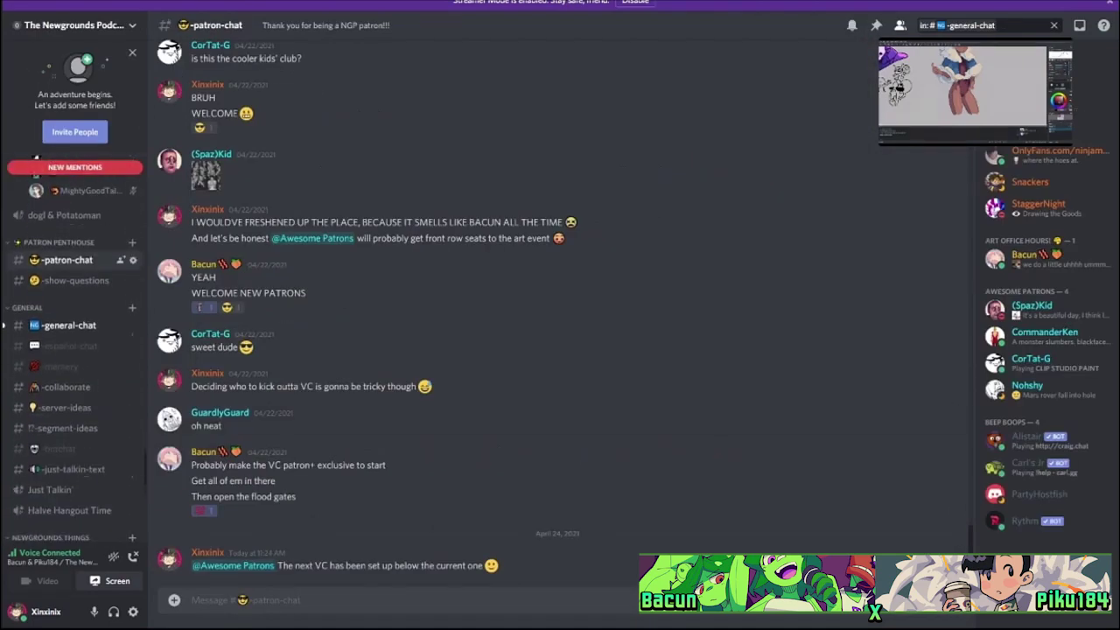
pyautogui.scroll(8, 74, 350)
pyautogui.scroll(10, 74, 351)
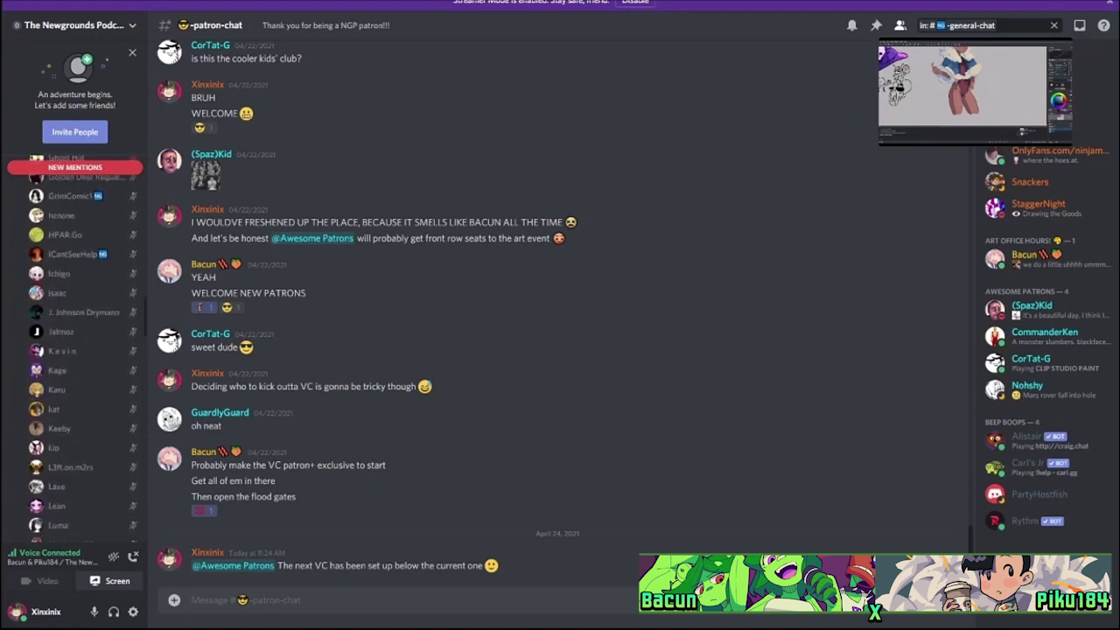
pyautogui.scroll(10, 74, 350)
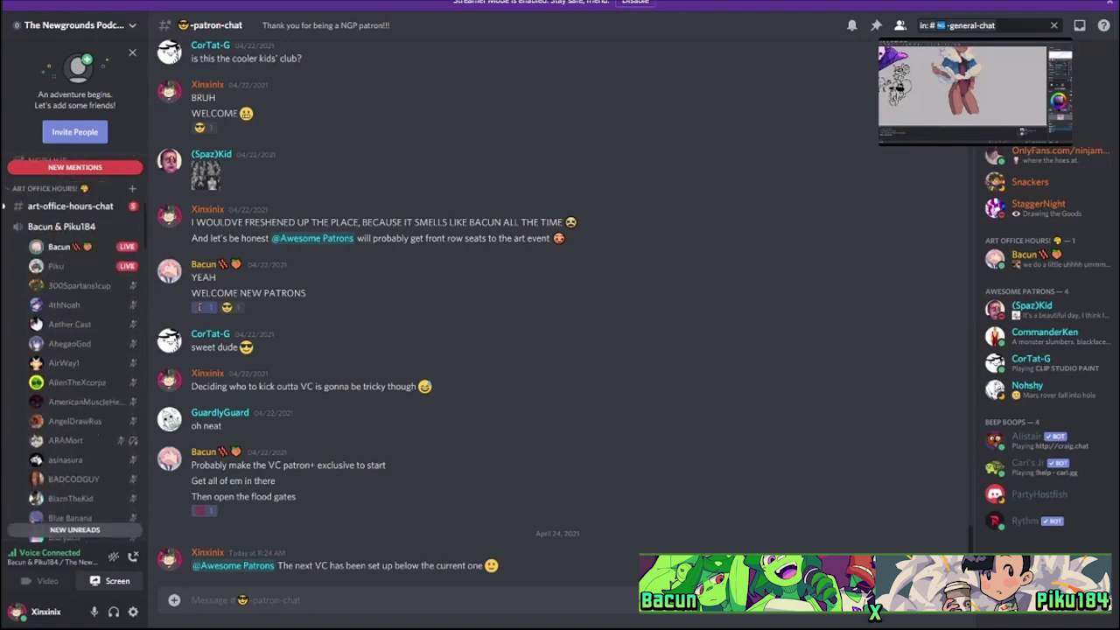
pyautogui.click(61, 389)
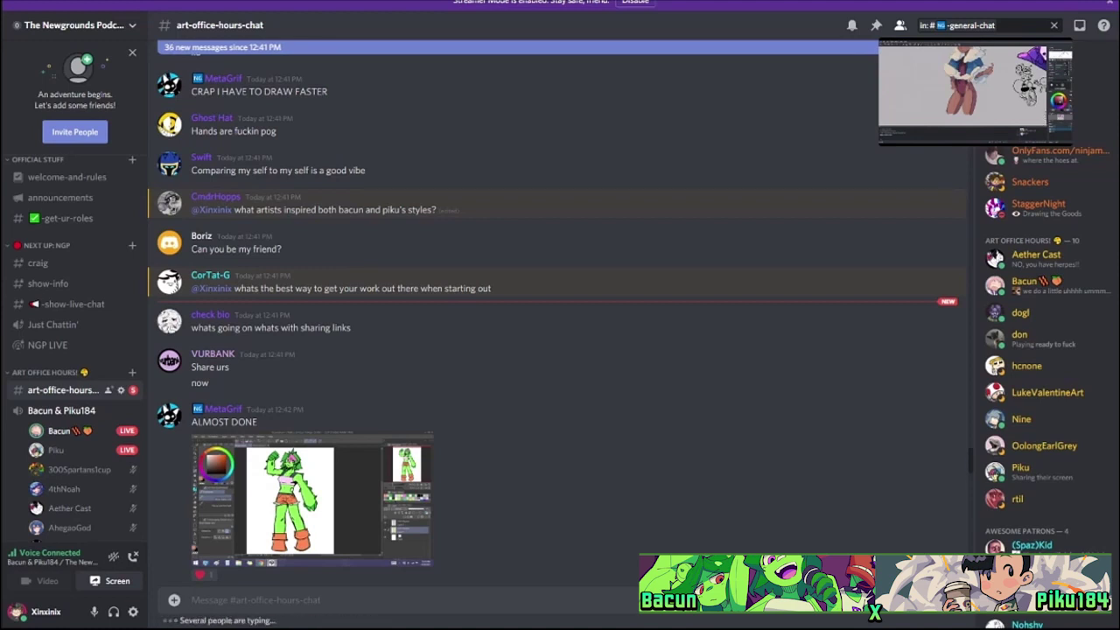
# Read the art-office-hours-chat messages and audience questions posted around 12:41 and 12:42 PM, on both sides of the new-message marker.
pyautogui.moveTo(909, 401)
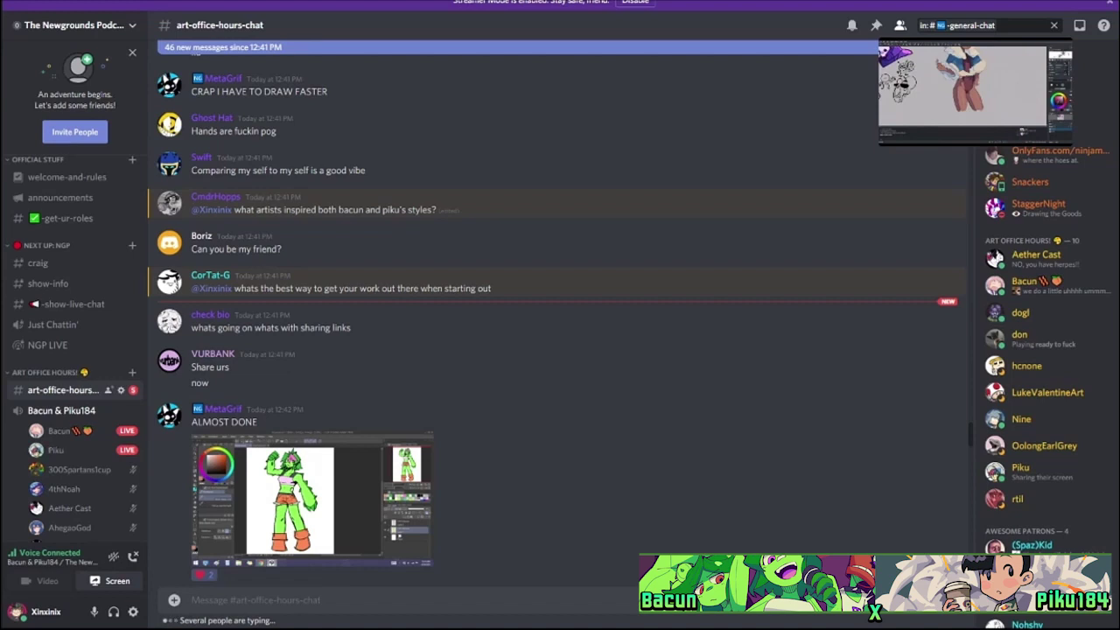
pyautogui.scroll(2, 561, 307)
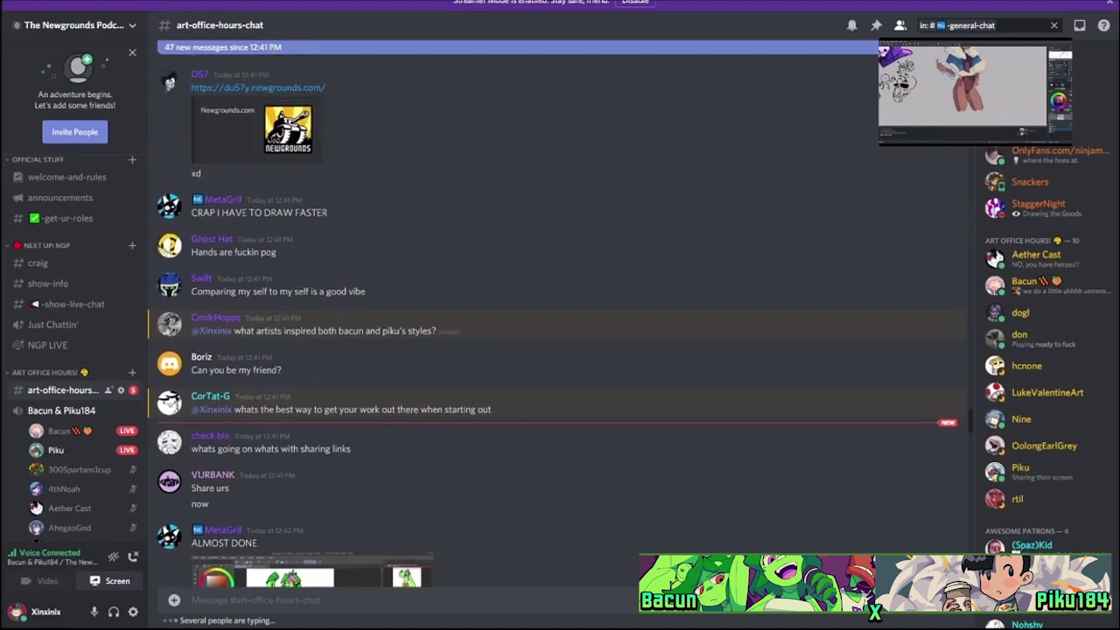
pyautogui.scroll(-4, 560, 307)
pyautogui.scroll(5, 560, 306)
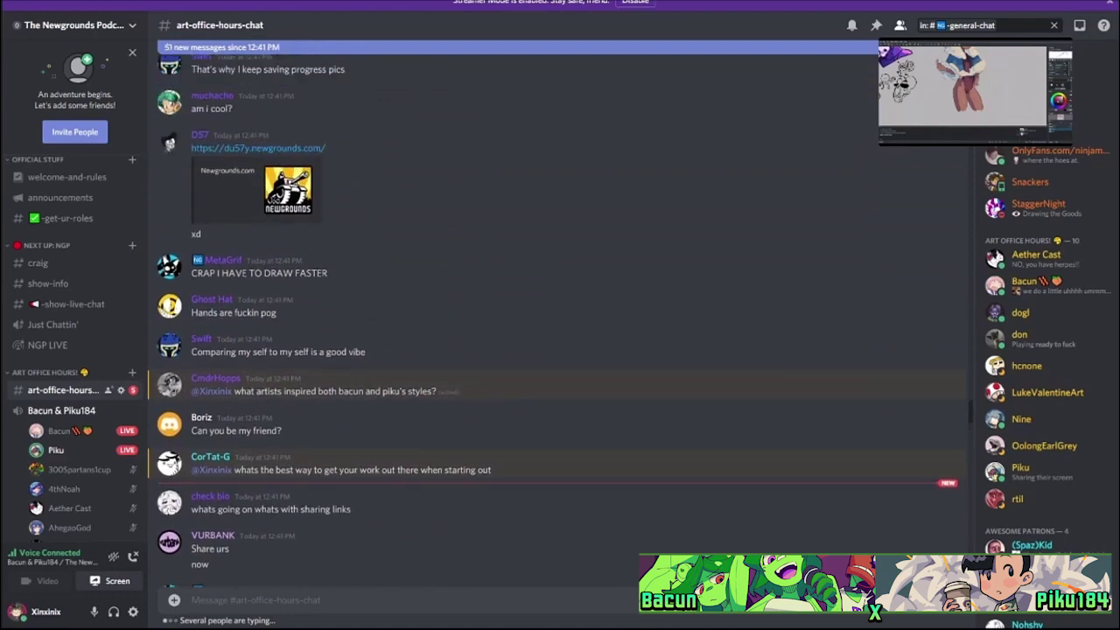
pyautogui.scroll(-13, 560, 306)
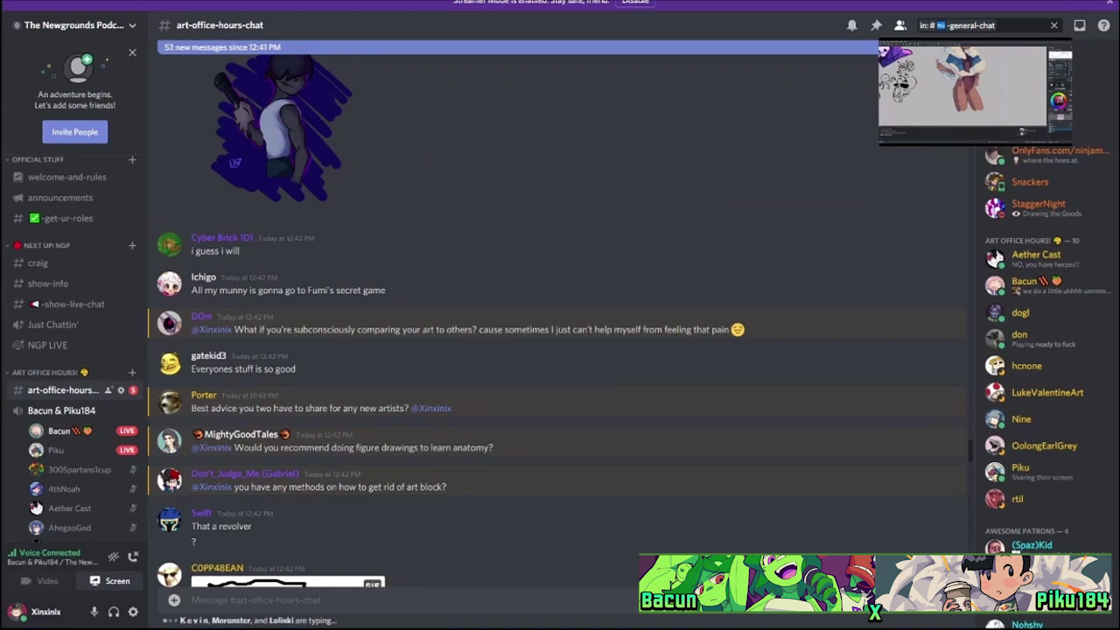
pyautogui.scroll(1, 560, 306)
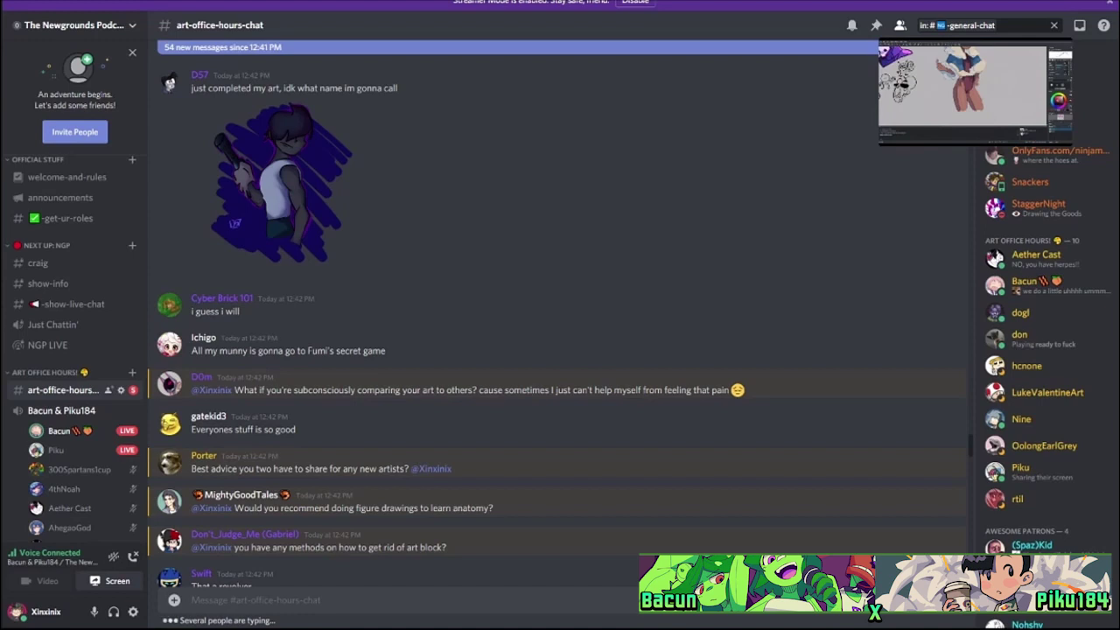
pyautogui.scroll(1, 507, 318)
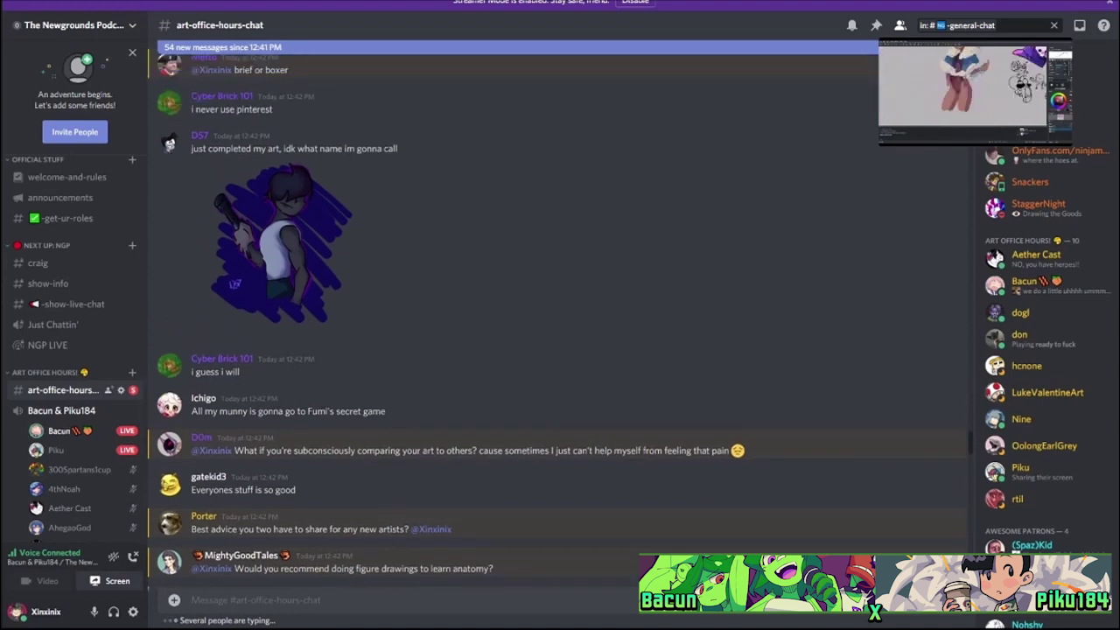
pyautogui.scroll(3, 447, 315)
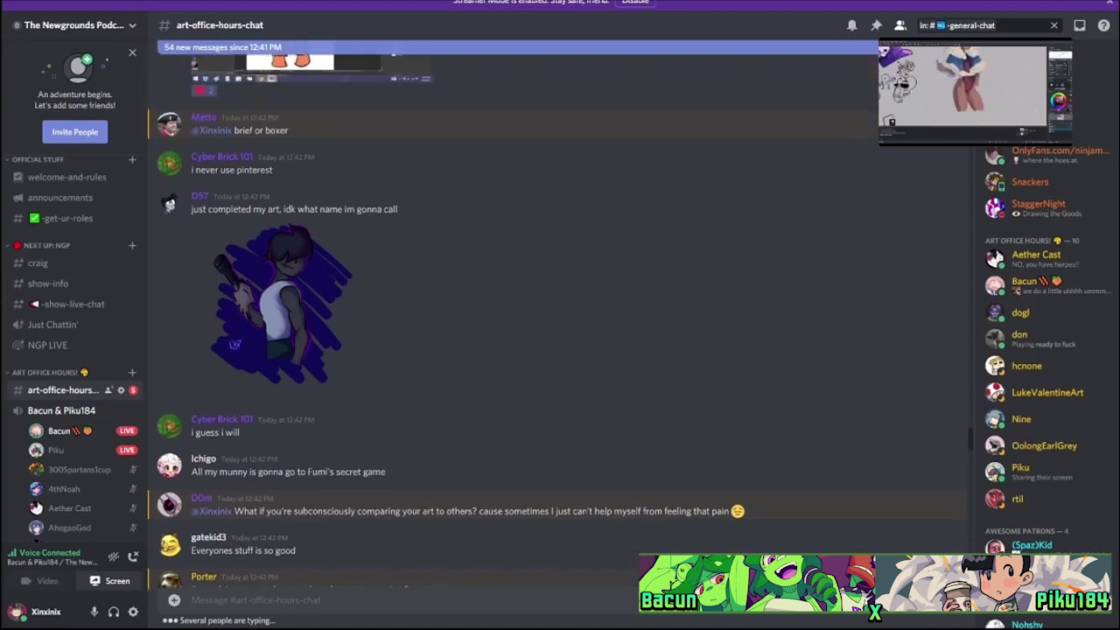
pyautogui.scroll(8, 560, 316)
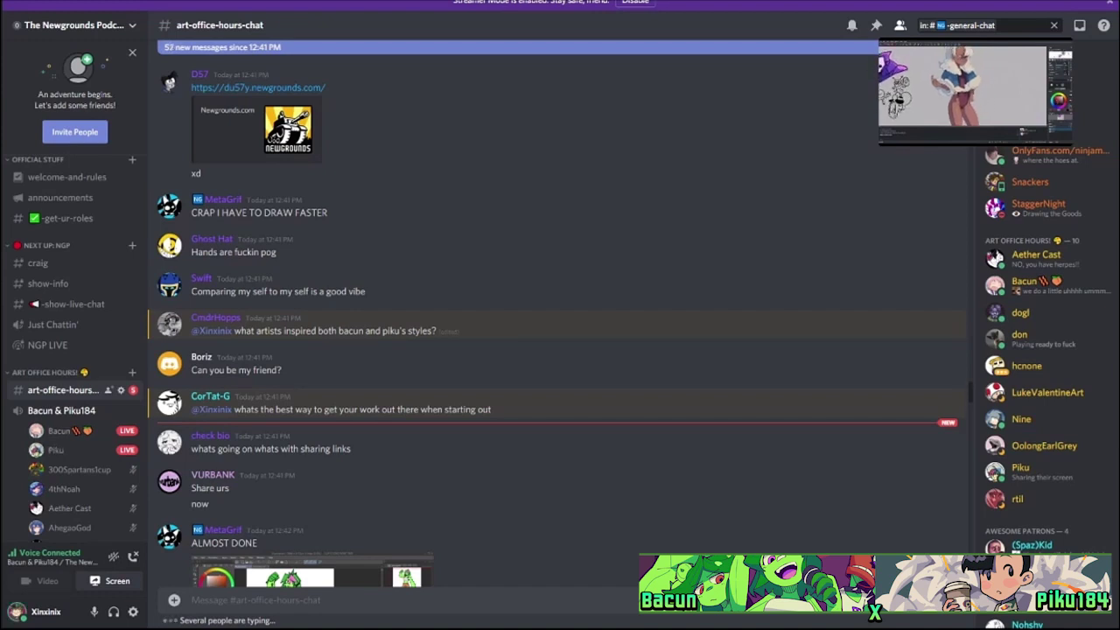
pyautogui.moveTo(60, 431)
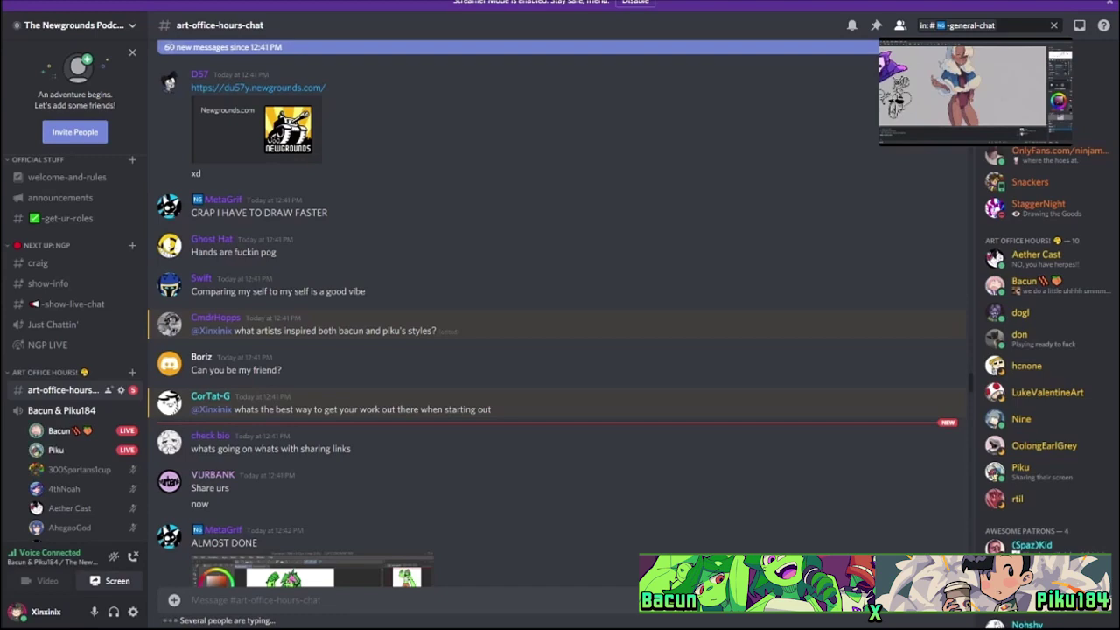
# Read on through the newer art-office-hours-chat messages, shared drawings and mentions up to those from 12:44 PM.
pyautogui.scroll(-8, 560, 333)
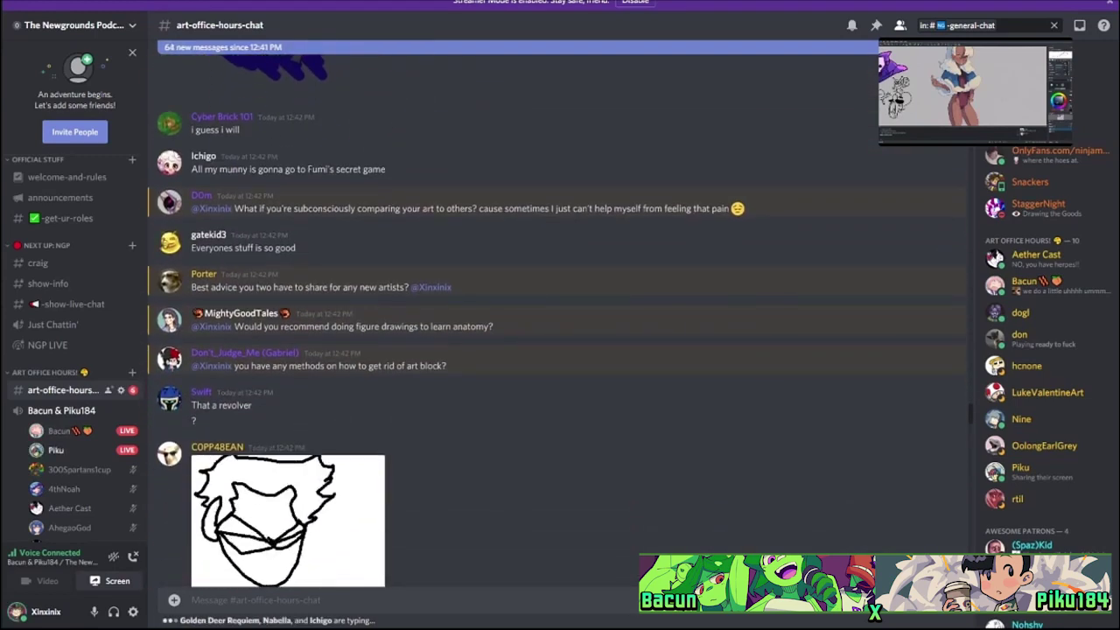
pyautogui.scroll(-10, 560, 332)
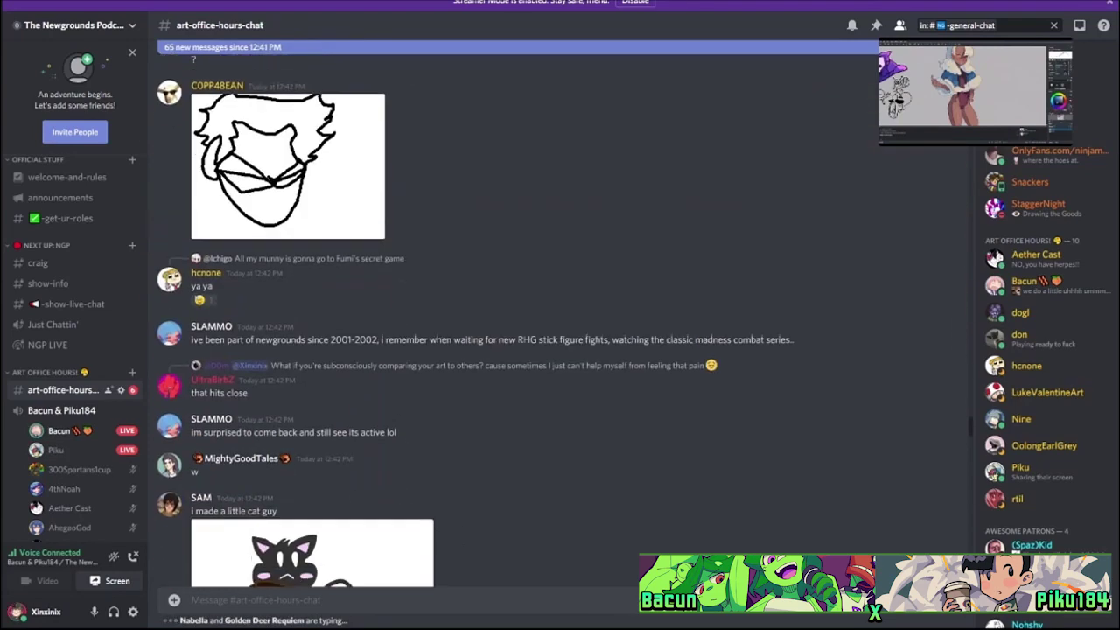
pyautogui.scroll(-15, 560, 333)
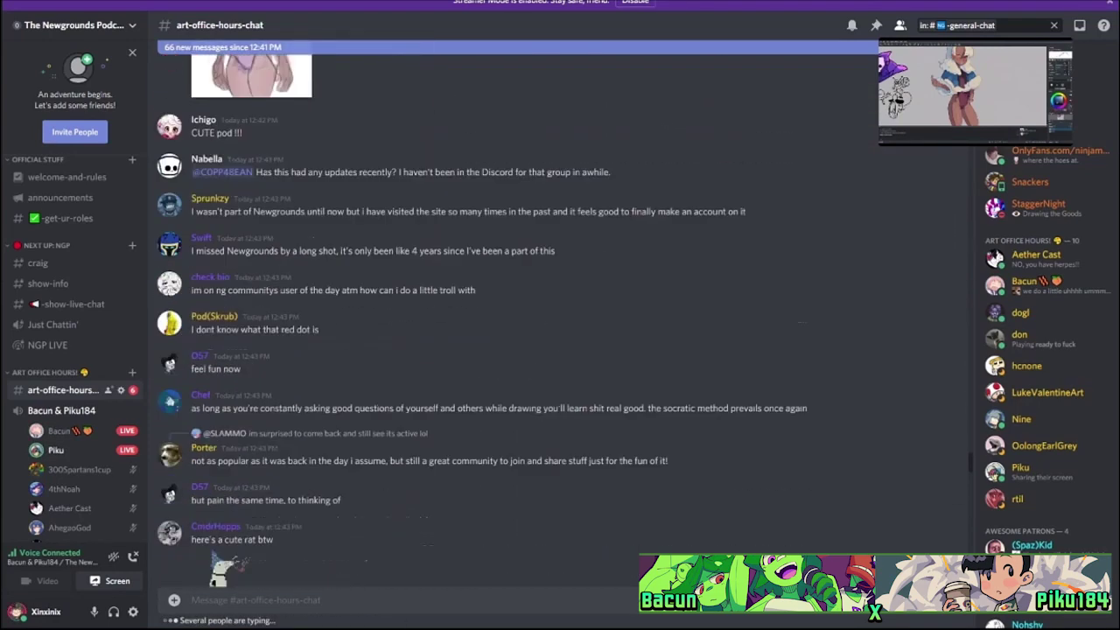
pyautogui.scroll(-15, 560, 332)
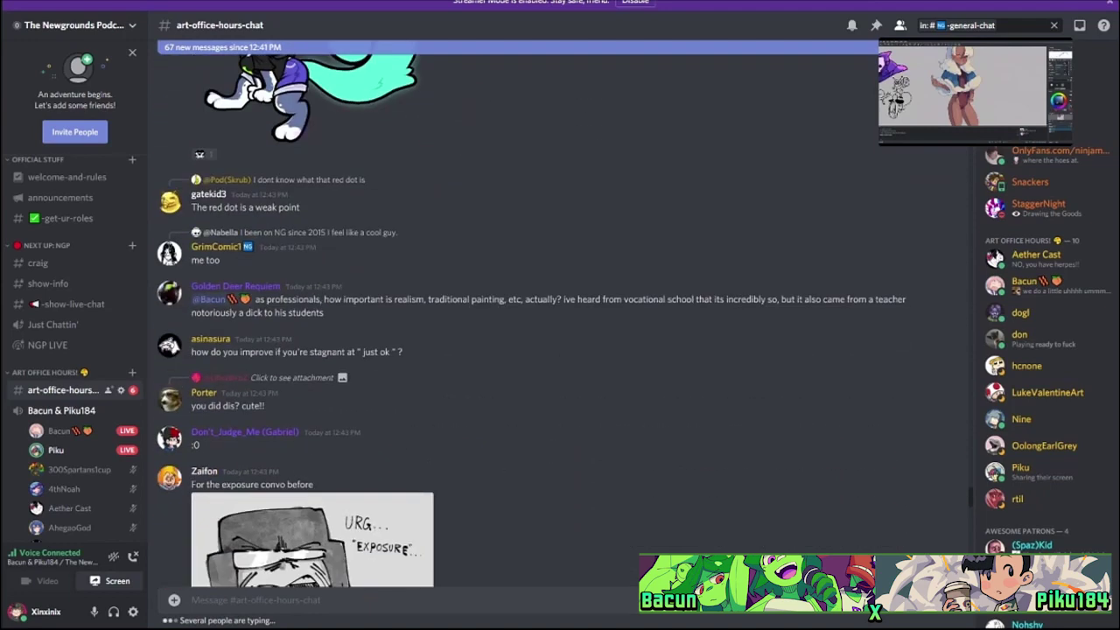
pyautogui.scroll(-15, 560, 333)
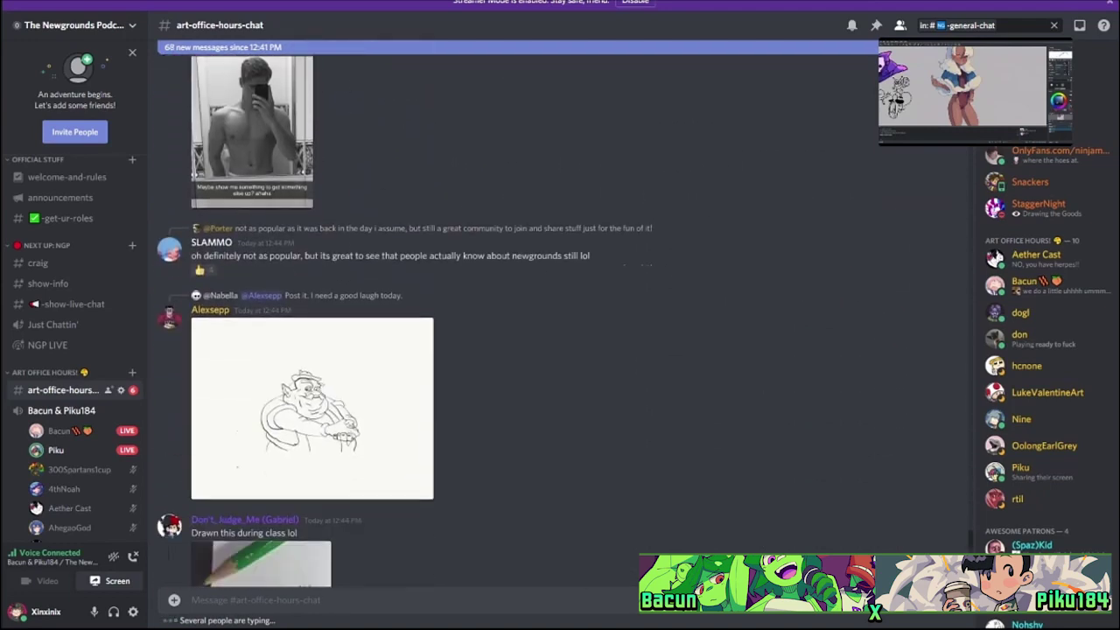
pyautogui.scroll(-10, 560, 332)
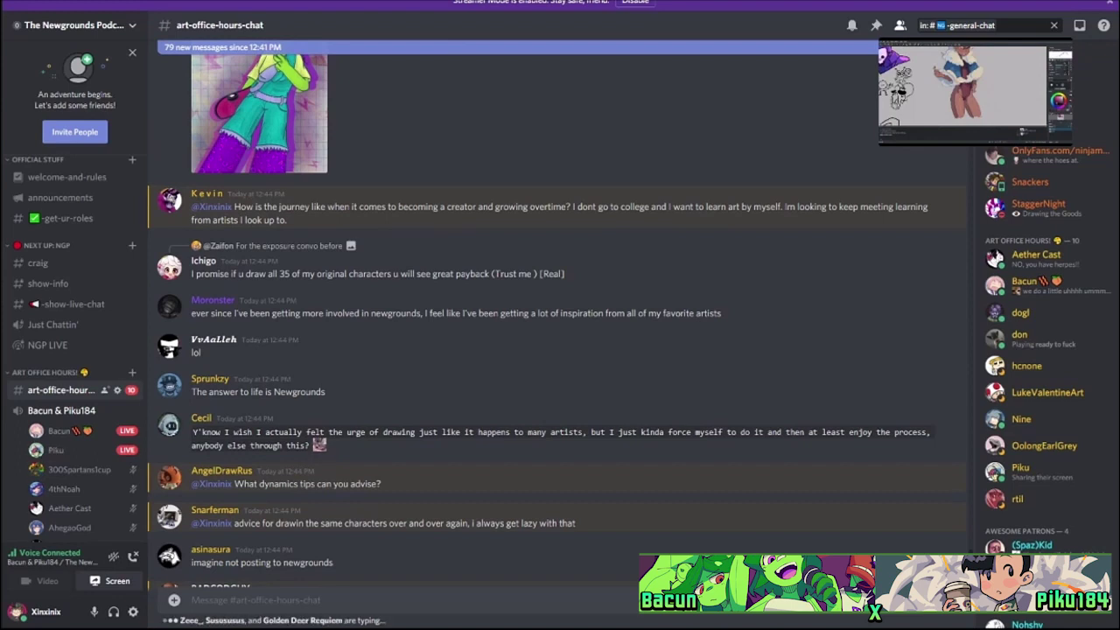
pyautogui.scroll(-10, 75, 350)
pyautogui.scroll(-10, 74, 350)
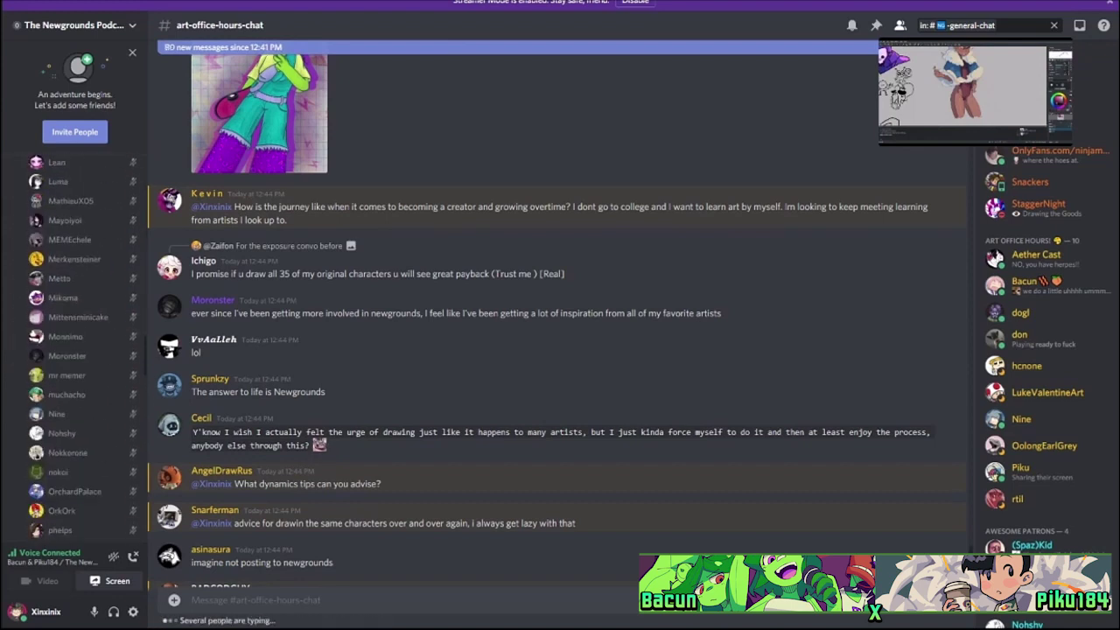
pyautogui.scroll(15, 74, 350)
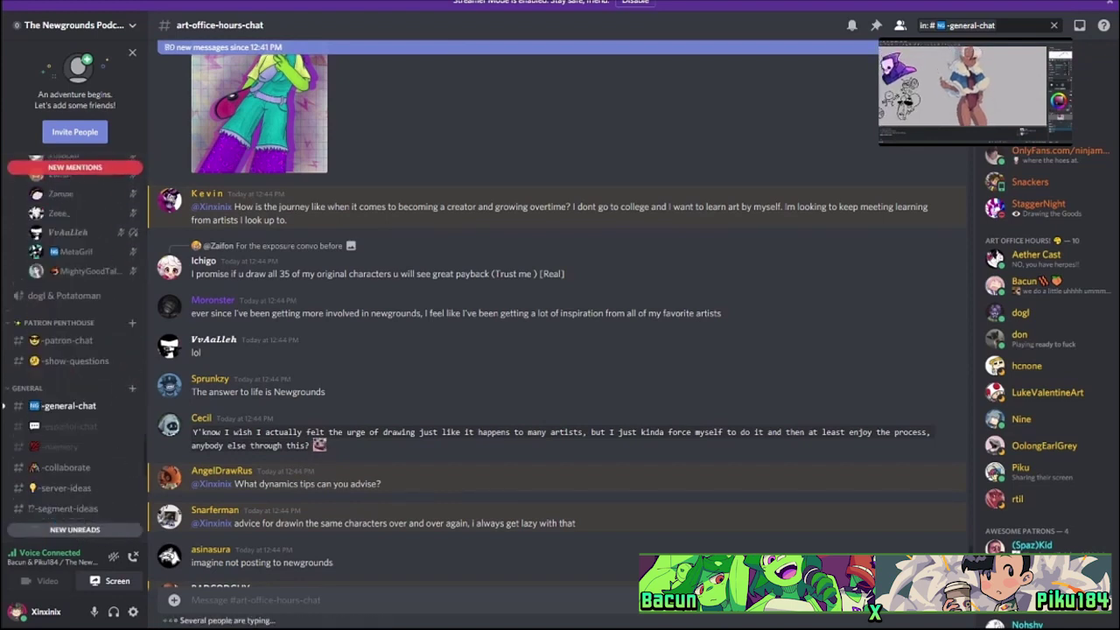
pyautogui.scroll(3, 560, 307)
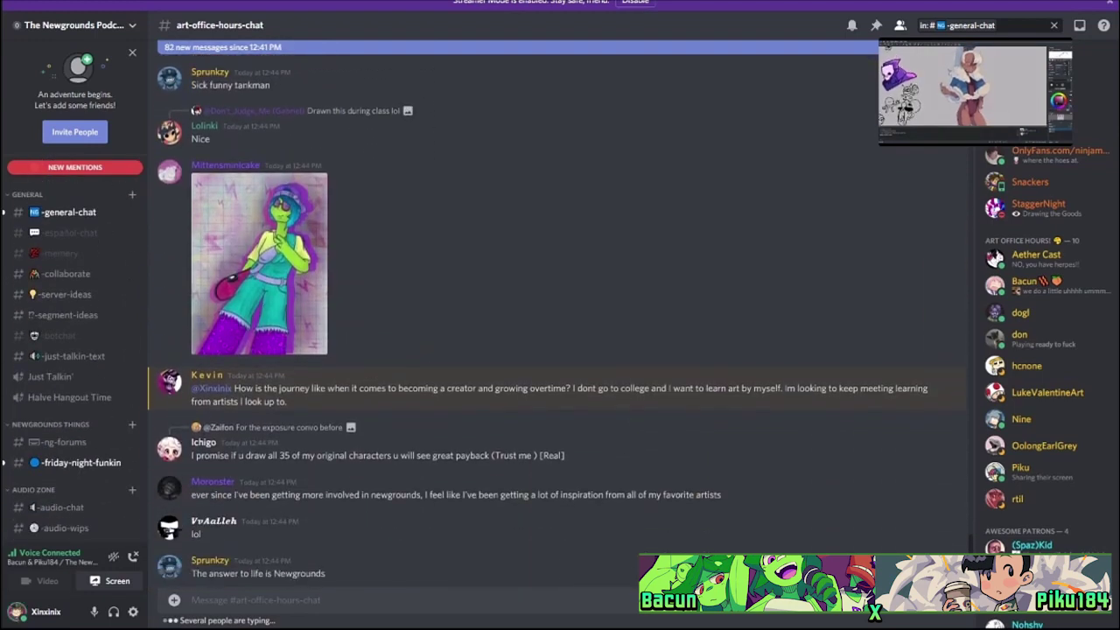
# Read the audience questions that mention the host in art-office-hours-chat, from 12:44 to 12:45 PM.
pyautogui.scroll(1, 560, 307)
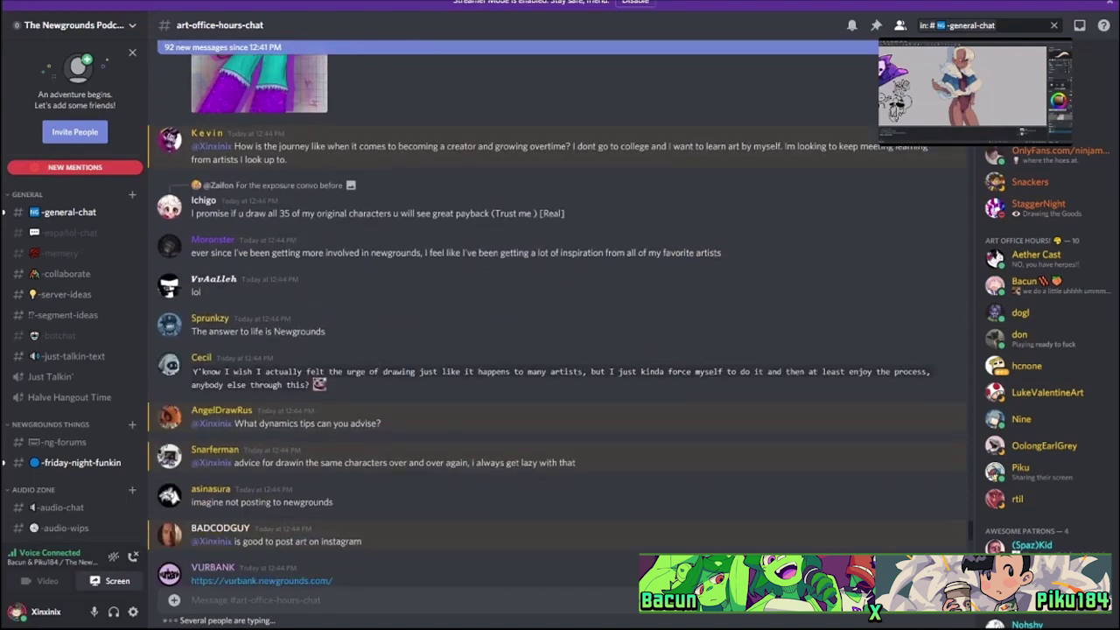
pyautogui.scroll(2, 560, 315)
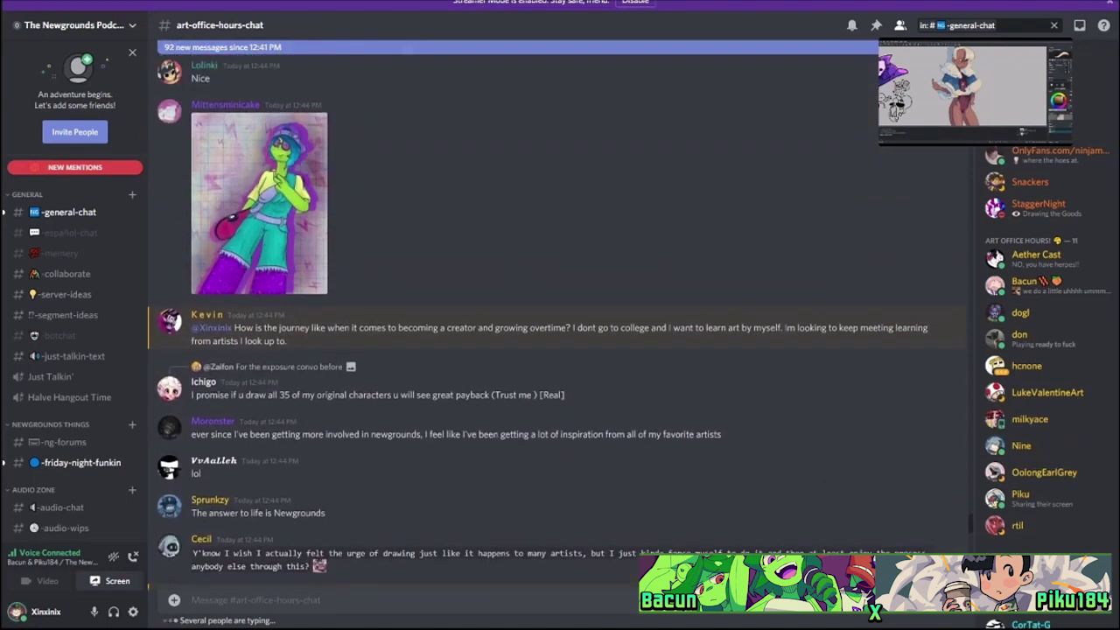
pyautogui.scroll(-3, 560, 315)
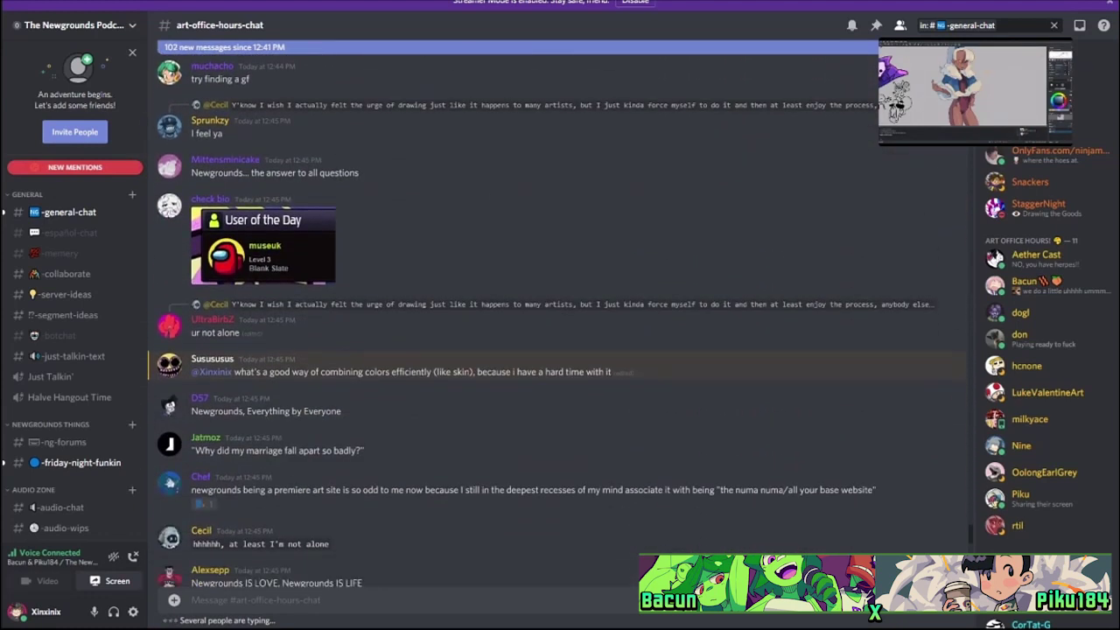
pyautogui.scroll(-6, 79, 350)
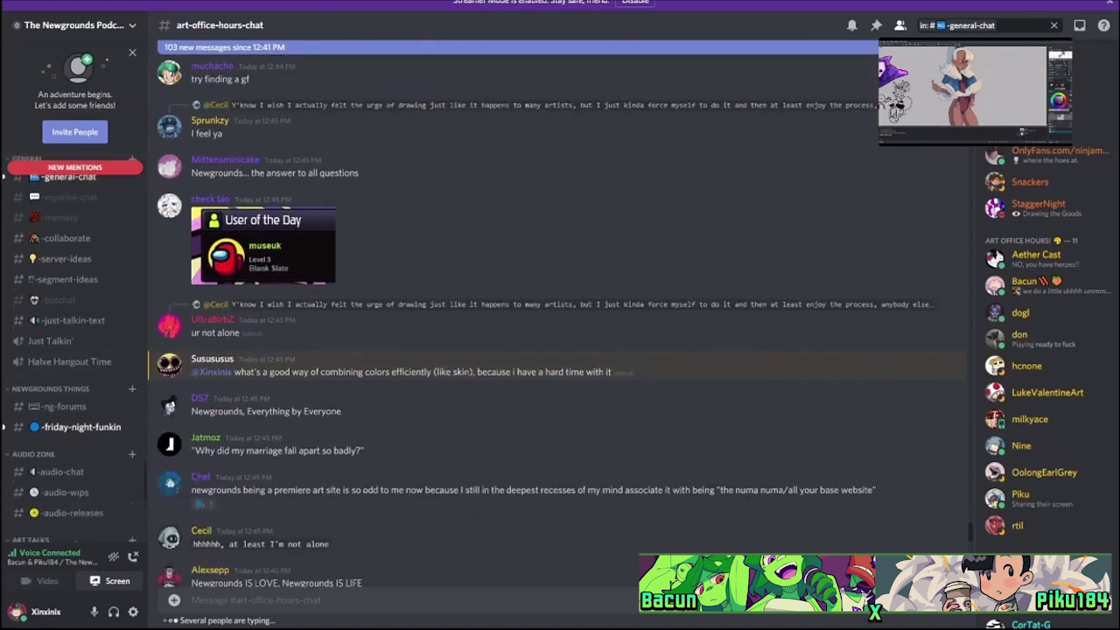
pyautogui.scroll(8, 75, 390)
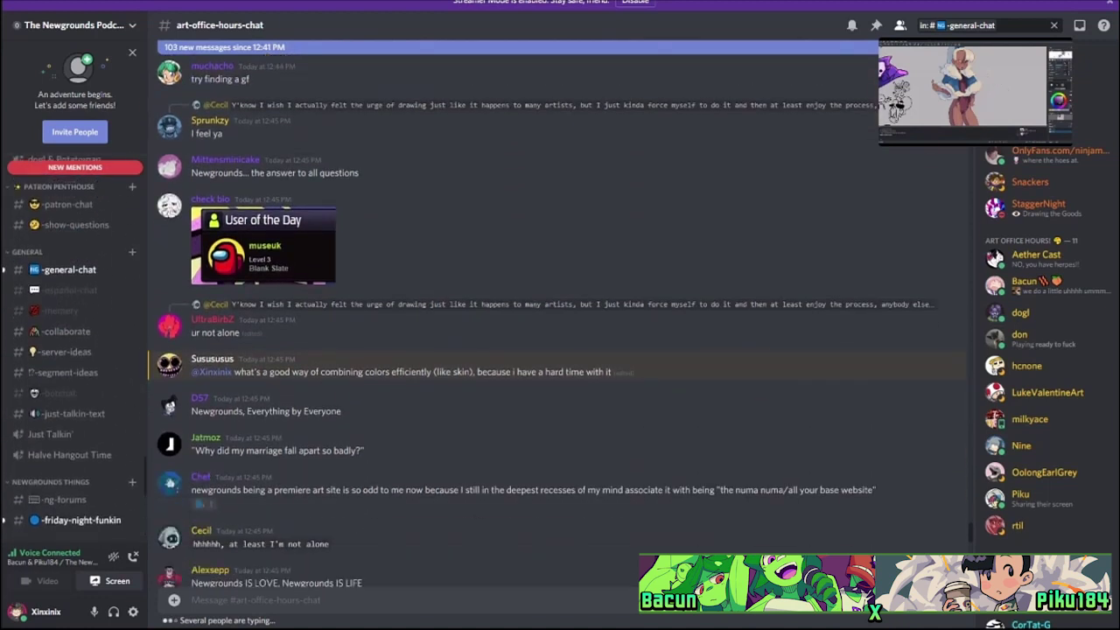
pyautogui.scroll(8, 75, 390)
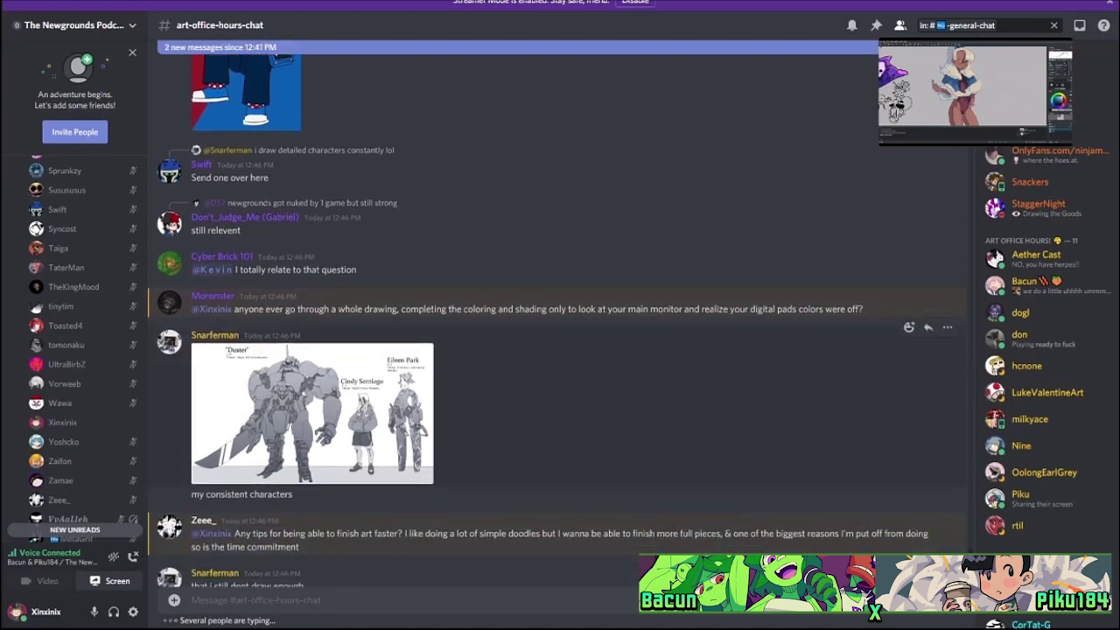
# Read back over the art-office-hours-chat messages and the questions mentioning the host from 12:45 to 12:46 PM.
pyautogui.scroll(2, 556, 313)
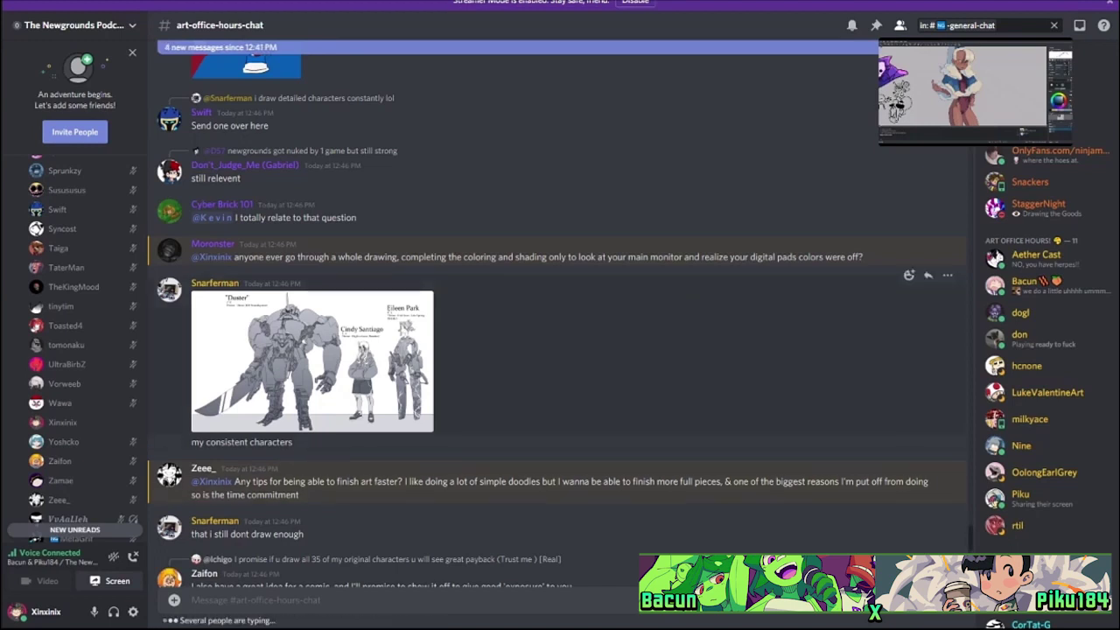
pyautogui.scroll(10, 560, 315)
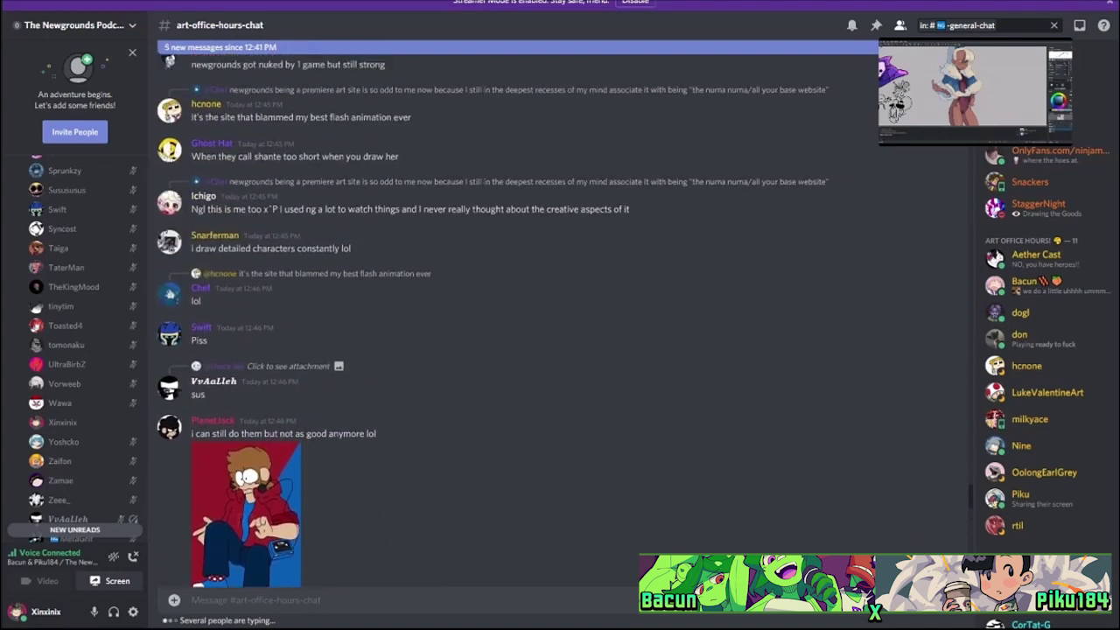
pyautogui.scroll(10, 561, 315)
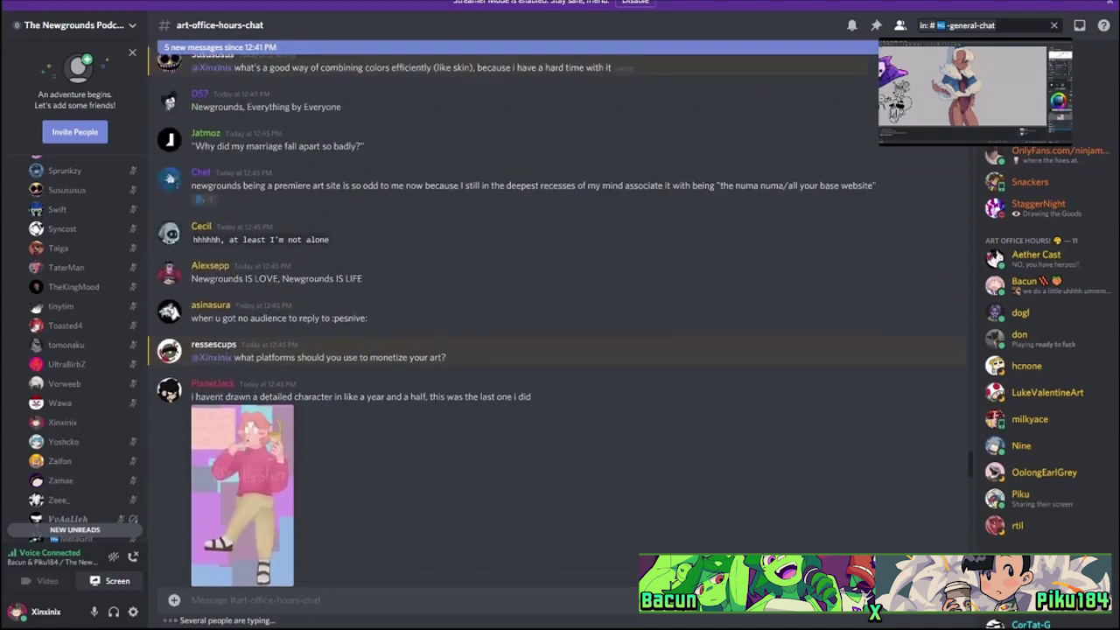
pyautogui.scroll(-10, 560, 315)
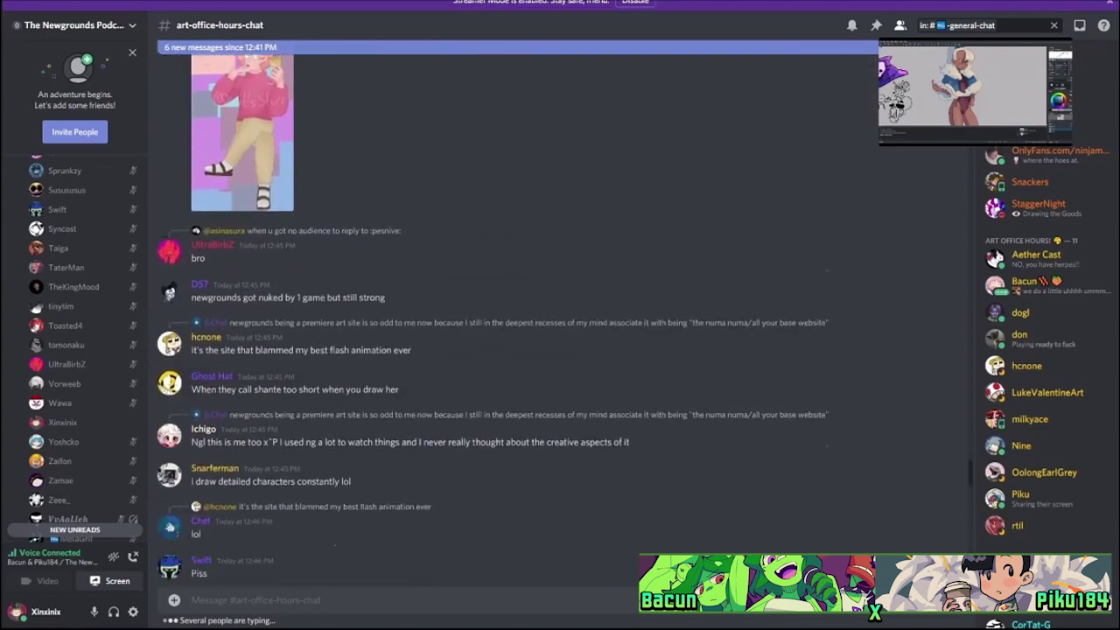
pyautogui.scroll(-10, 560, 315)
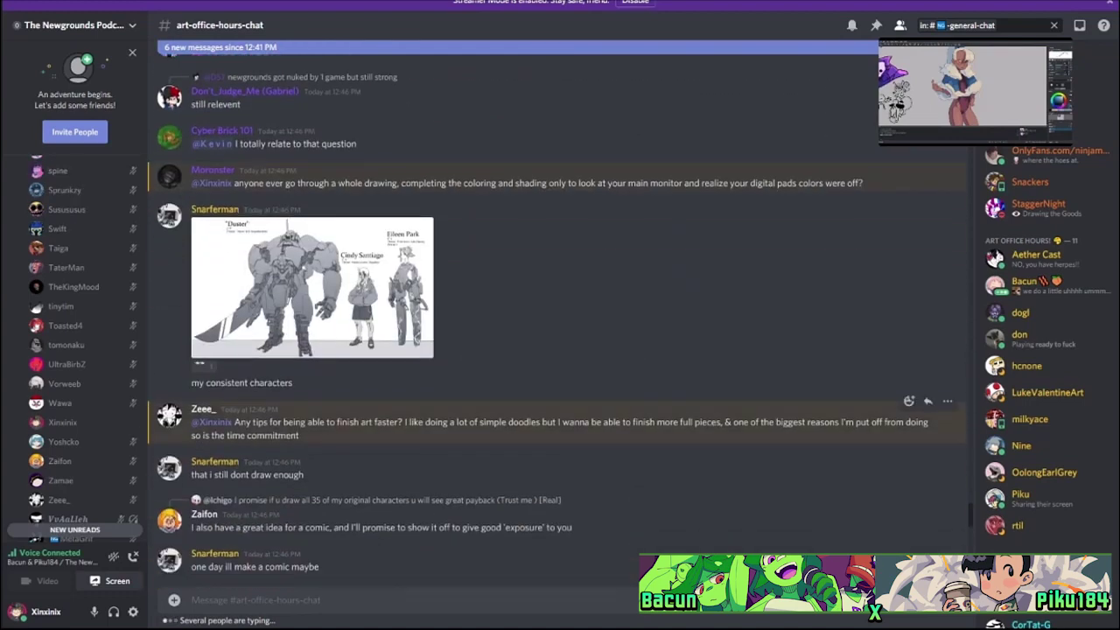
pyautogui.scroll(-1, 560, 315)
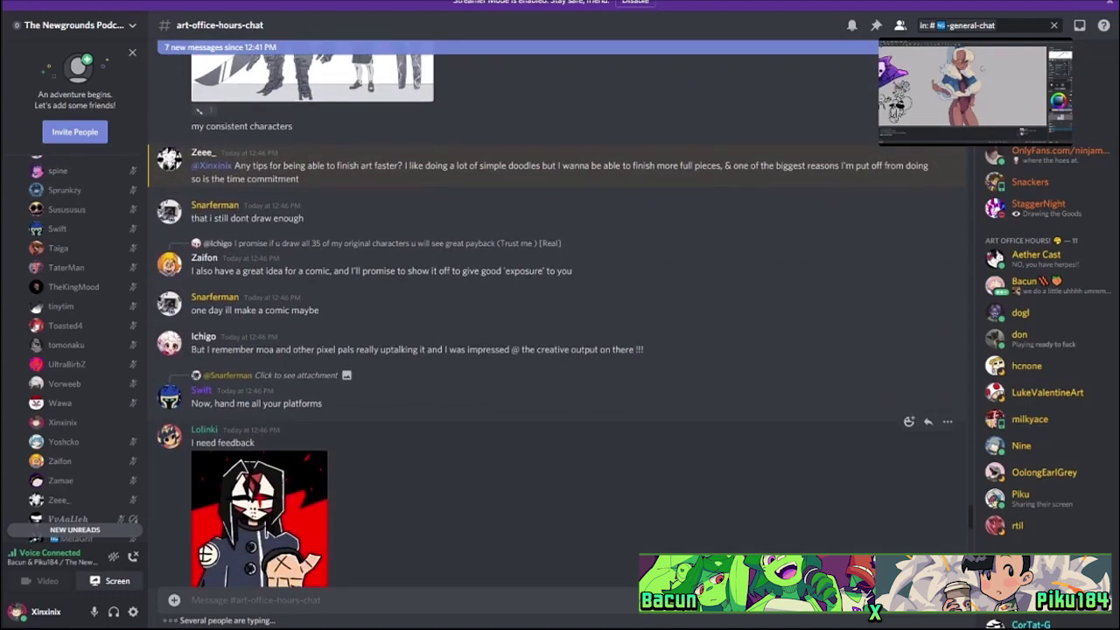
pyautogui.scroll(2, 560, 315)
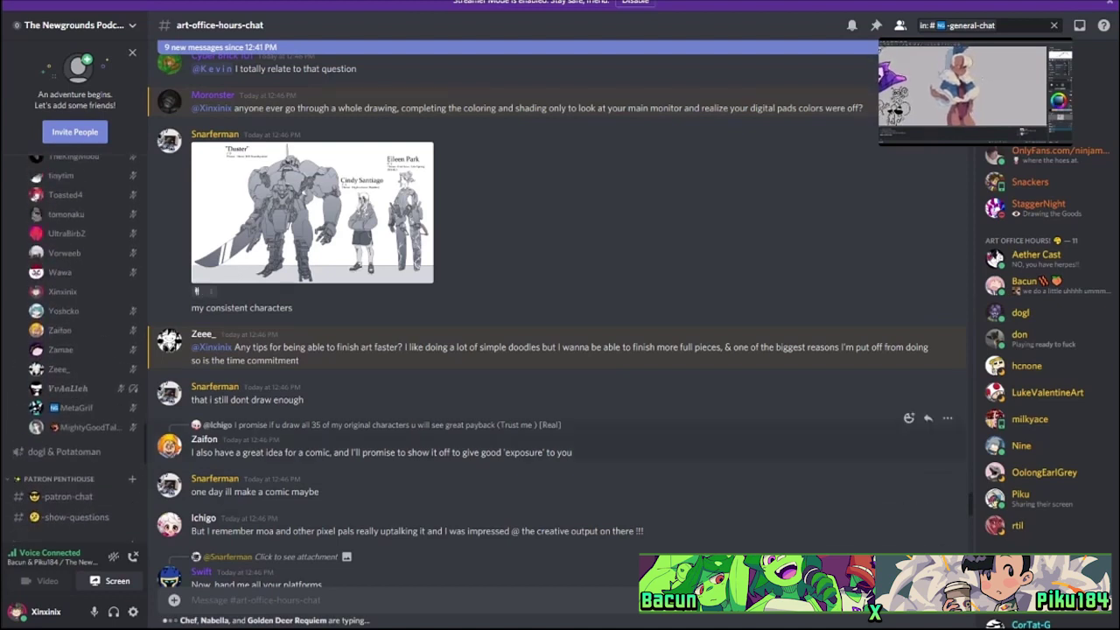
pyautogui.scroll(1, 560, 490)
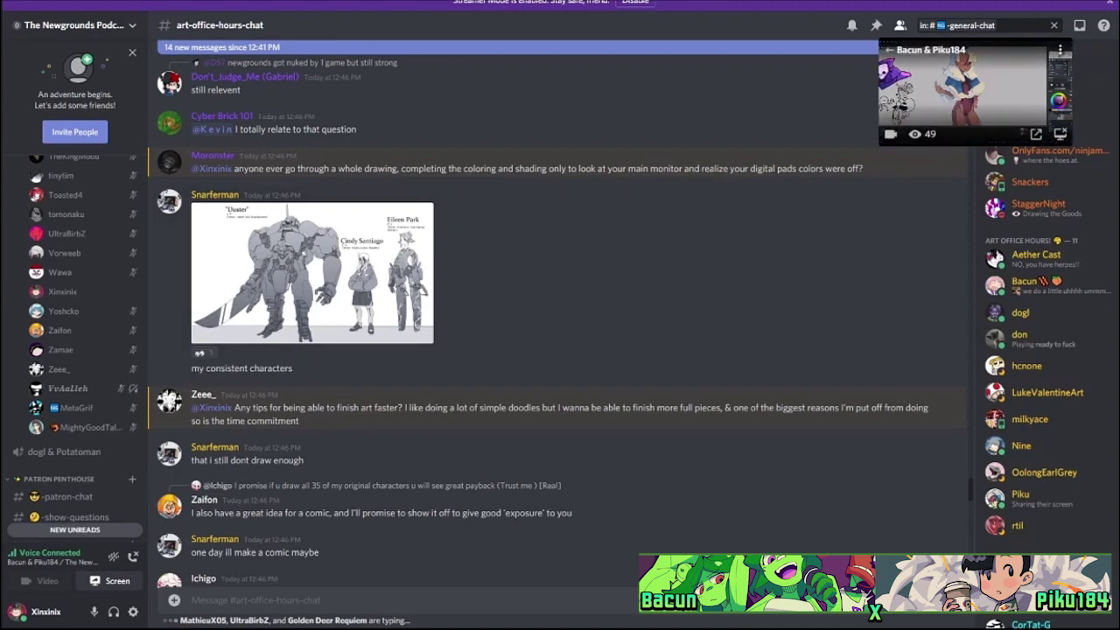
# View the Bacun & Piku184 stream at full size, and return to art-office-hours-chat.
pyautogui.click(972, 87)
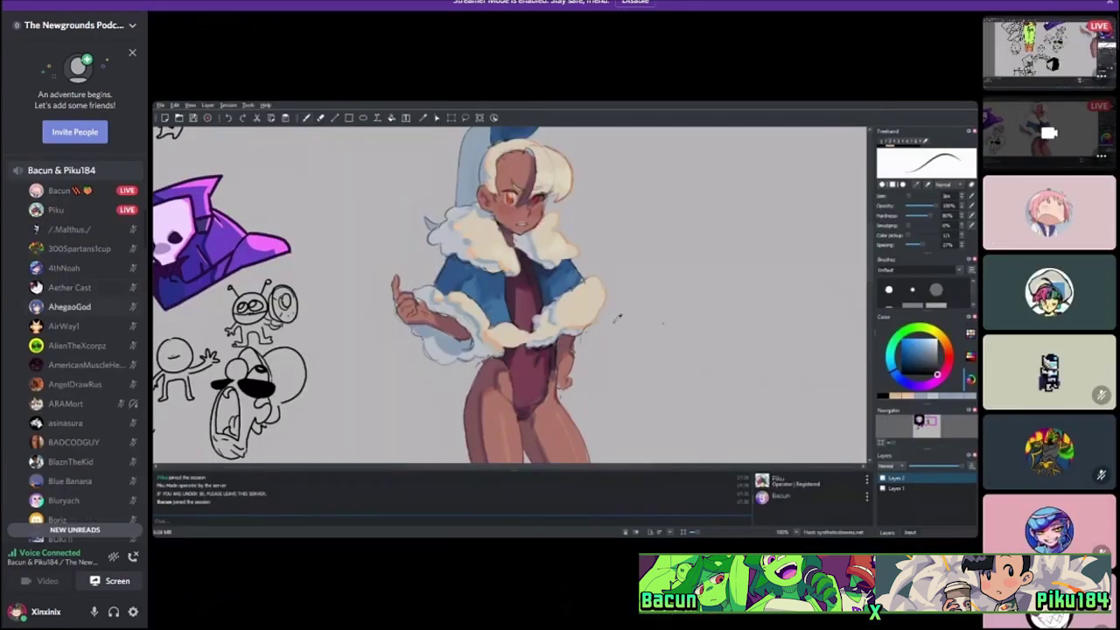
pyautogui.scroll(3, 75, 350)
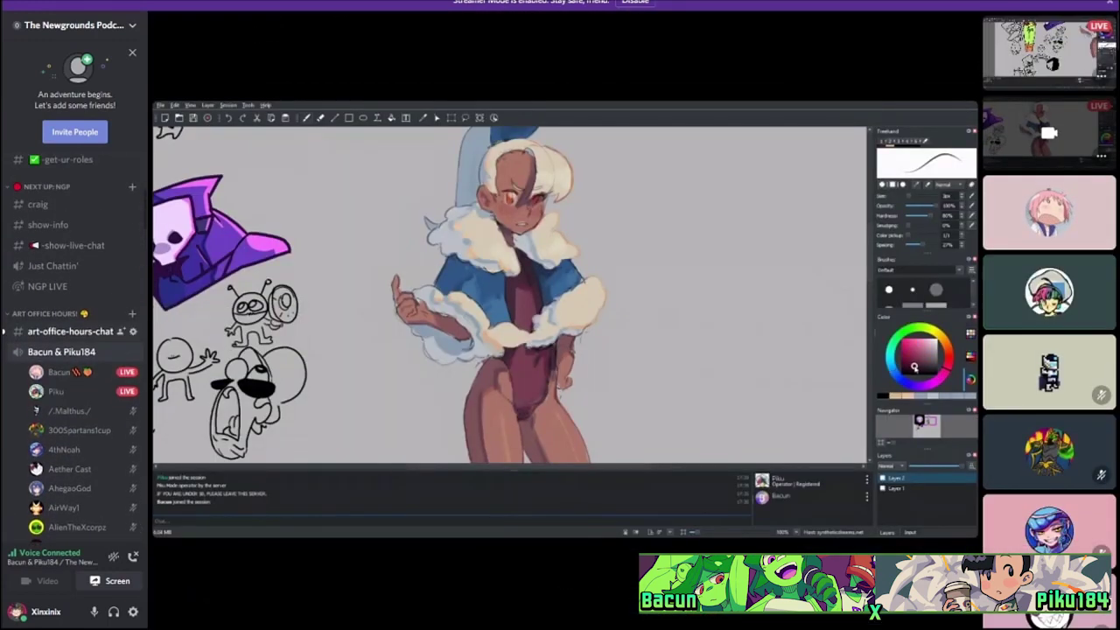
pyautogui.click(70, 331)
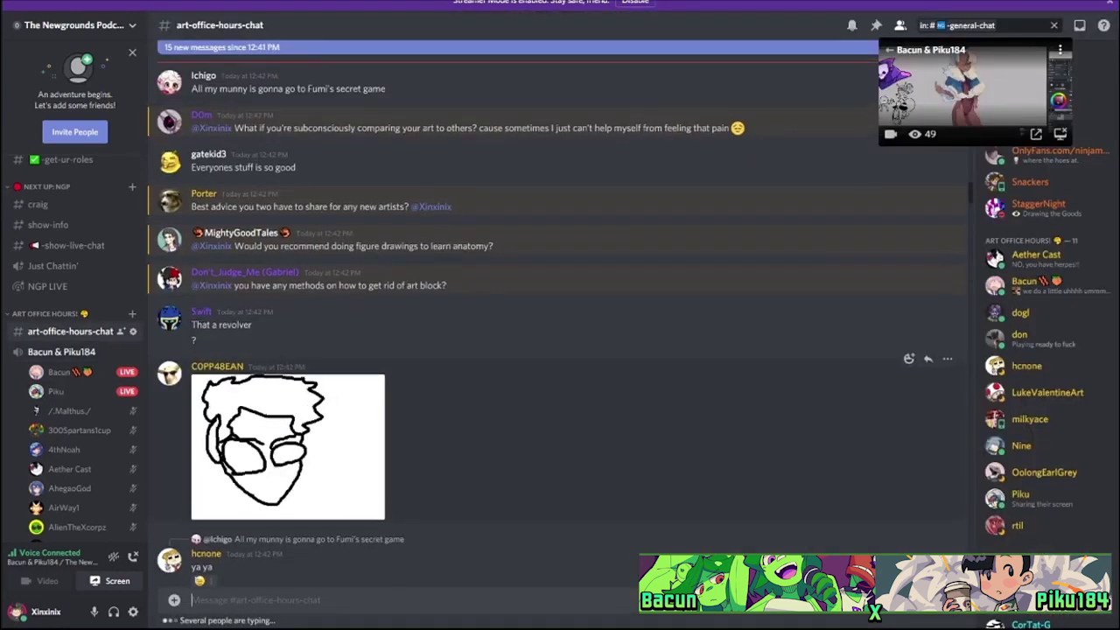
# Read the newer art-office-hours-chat messages, shared drawings and links from 12:46 to 12:48 PM.
pyautogui.scroll(3, 560, 307)
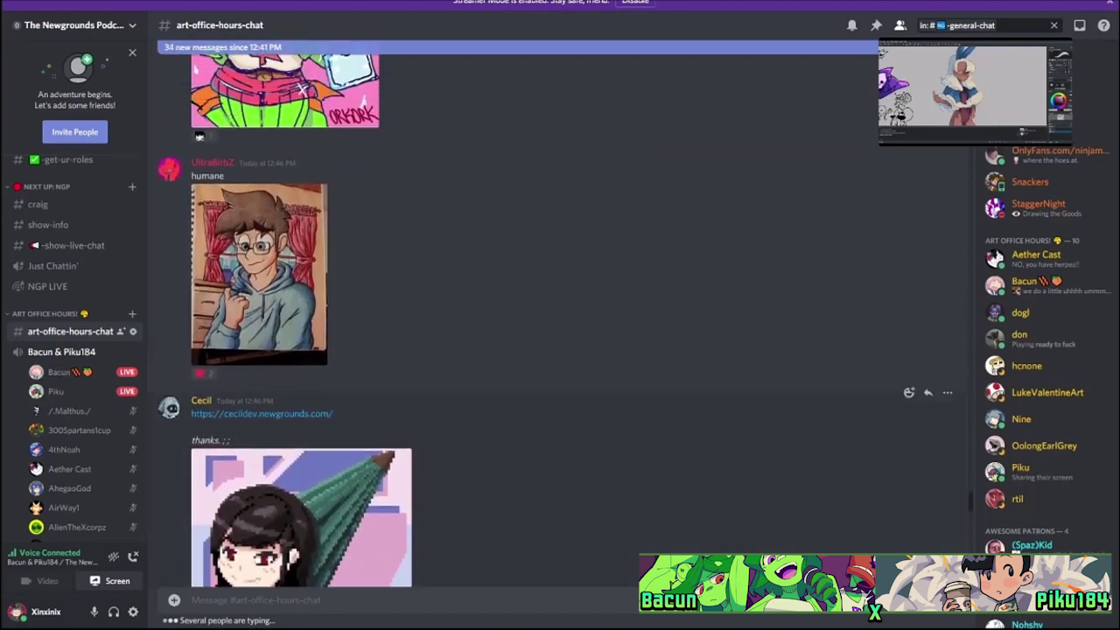
pyautogui.scroll(-15, 560, 316)
pyautogui.scroll(-3, 561, 315)
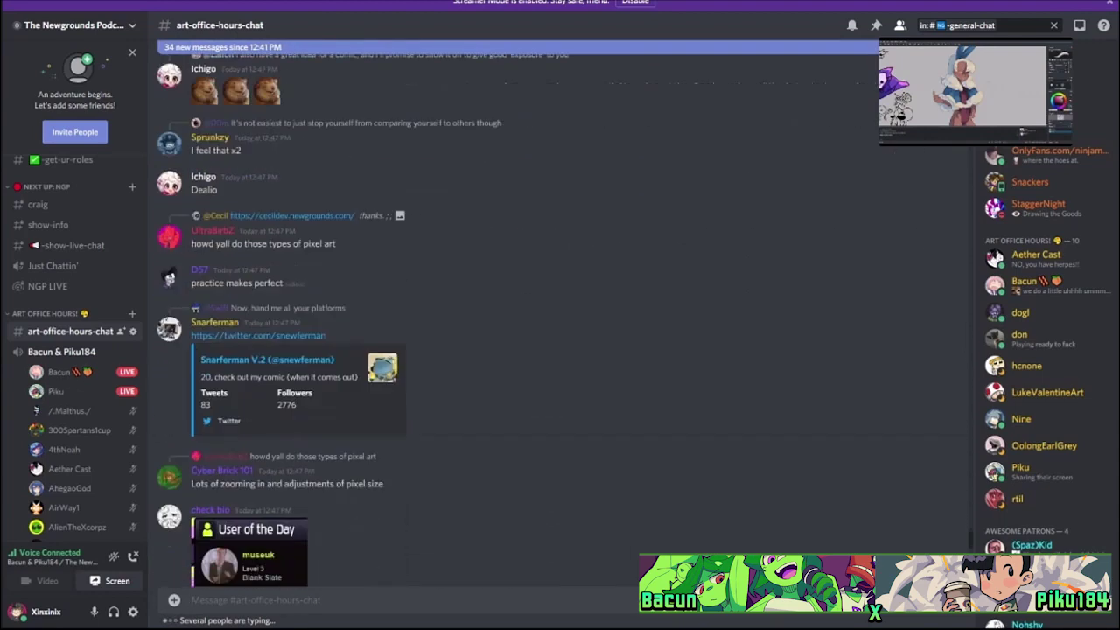
pyautogui.scroll(6, 560, 315)
pyautogui.scroll(-10, 560, 315)
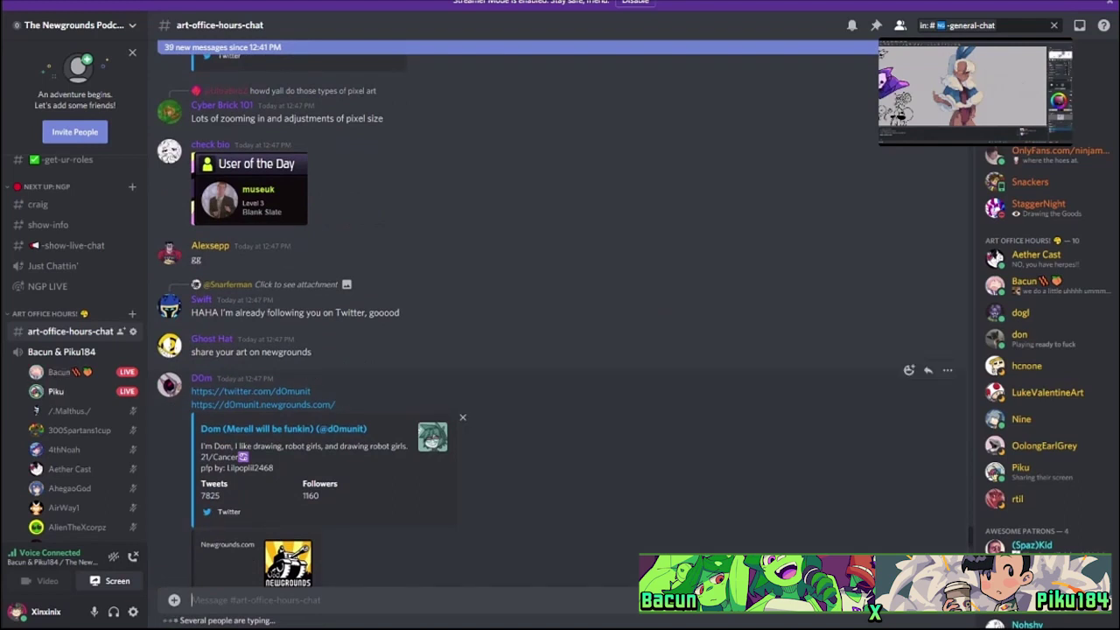
pyautogui.scroll(-3, 560, 315)
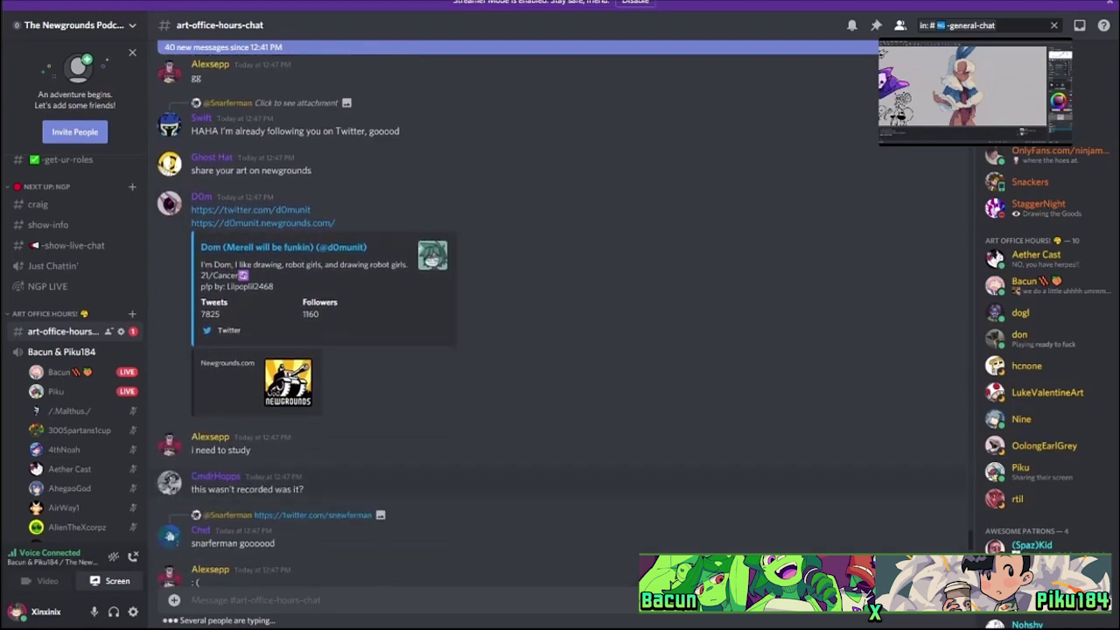
pyautogui.scroll(-10, 561, 315)
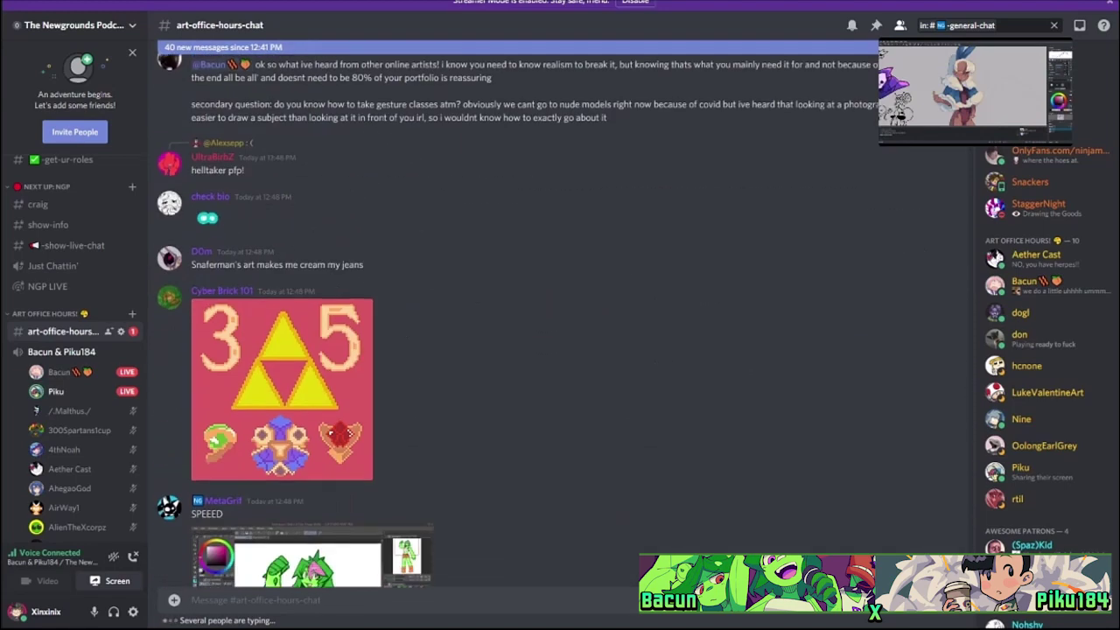
pyautogui.scroll(-4, 560, 315)
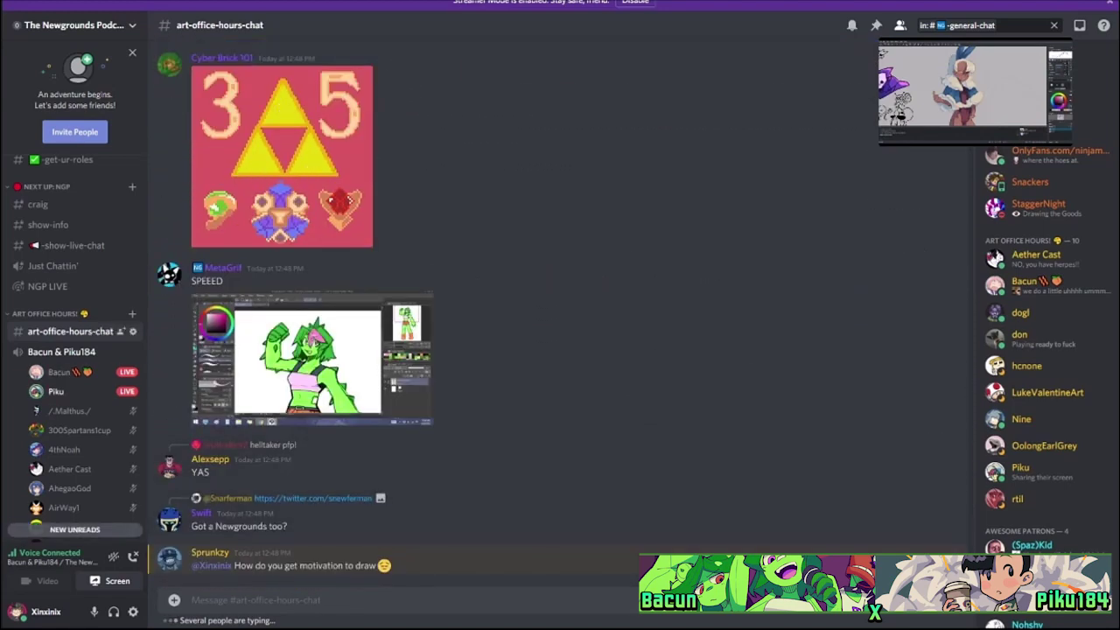
# Look back through art-office-hours-chat from the 12:48 PM messages to the drawings and comments from 12:43 PM.
pyautogui.scroll(8, 560, 315)
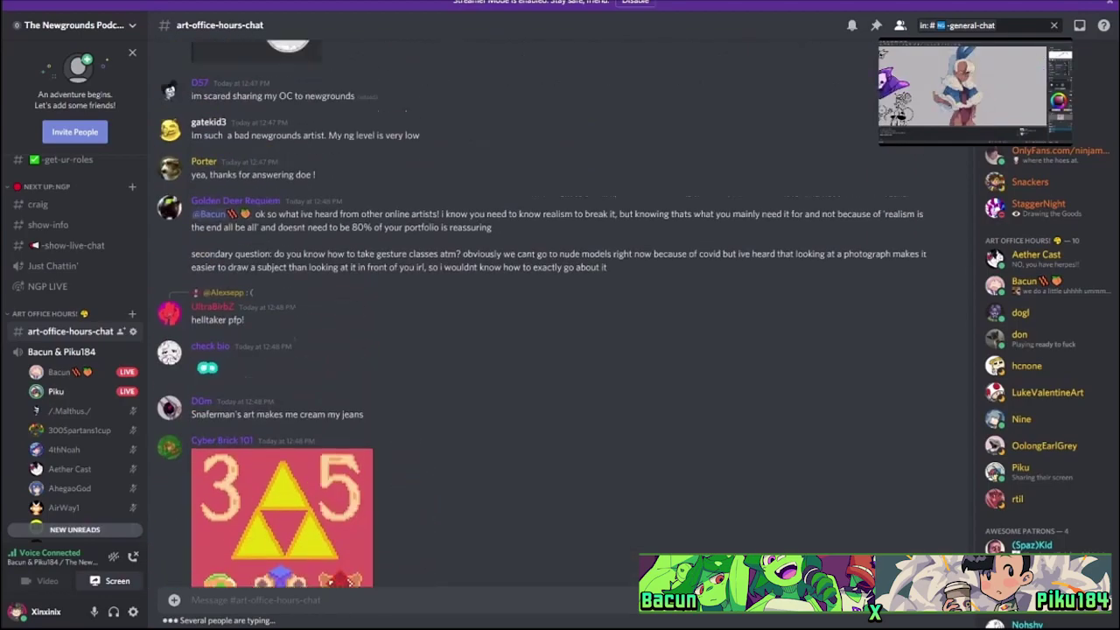
pyautogui.scroll(15, 560, 315)
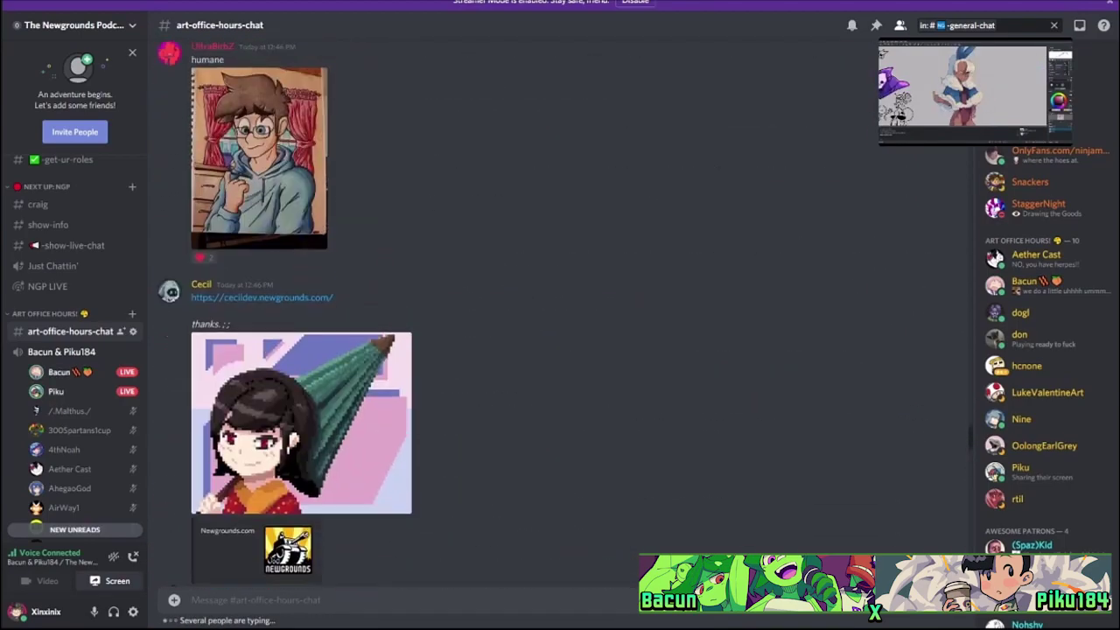
pyautogui.scroll(20, 560, 315)
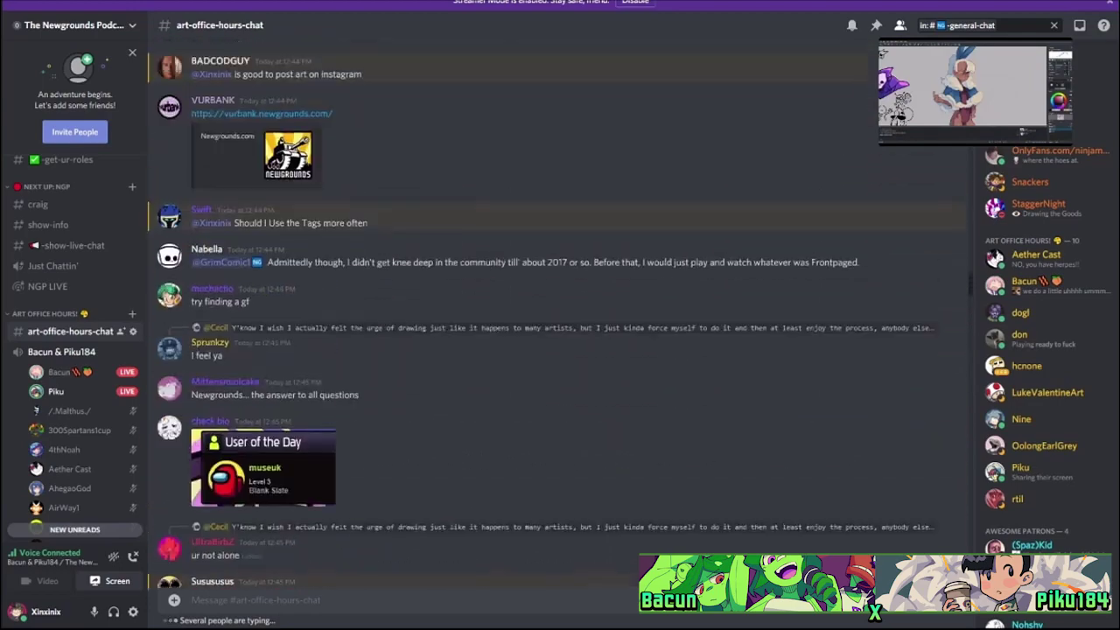
pyautogui.scroll(20, 560, 316)
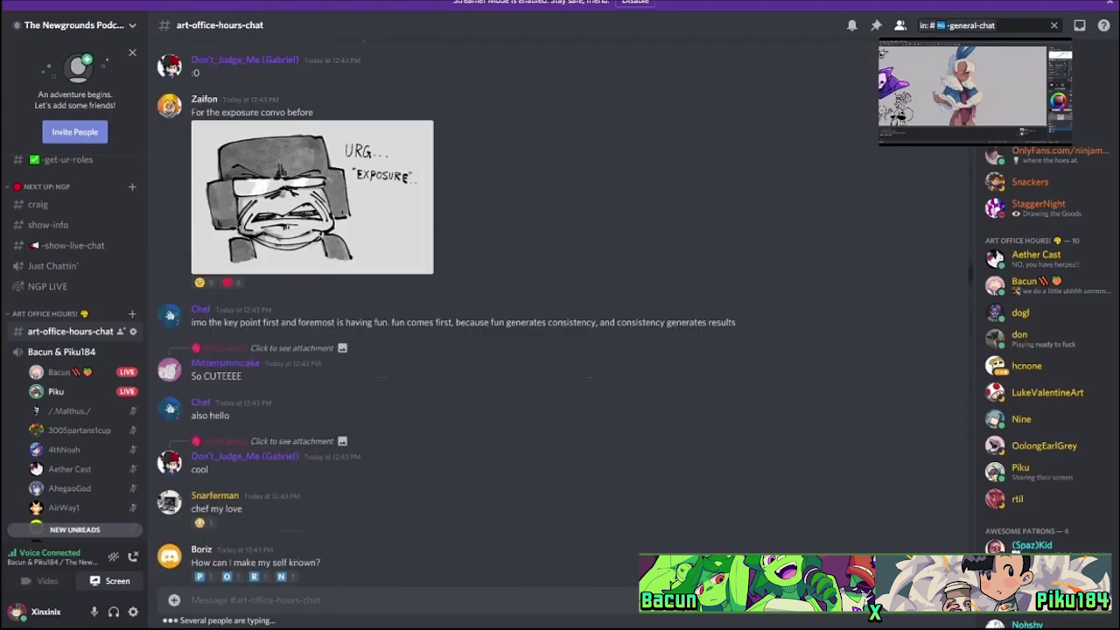
pyautogui.scroll(4, 560, 315)
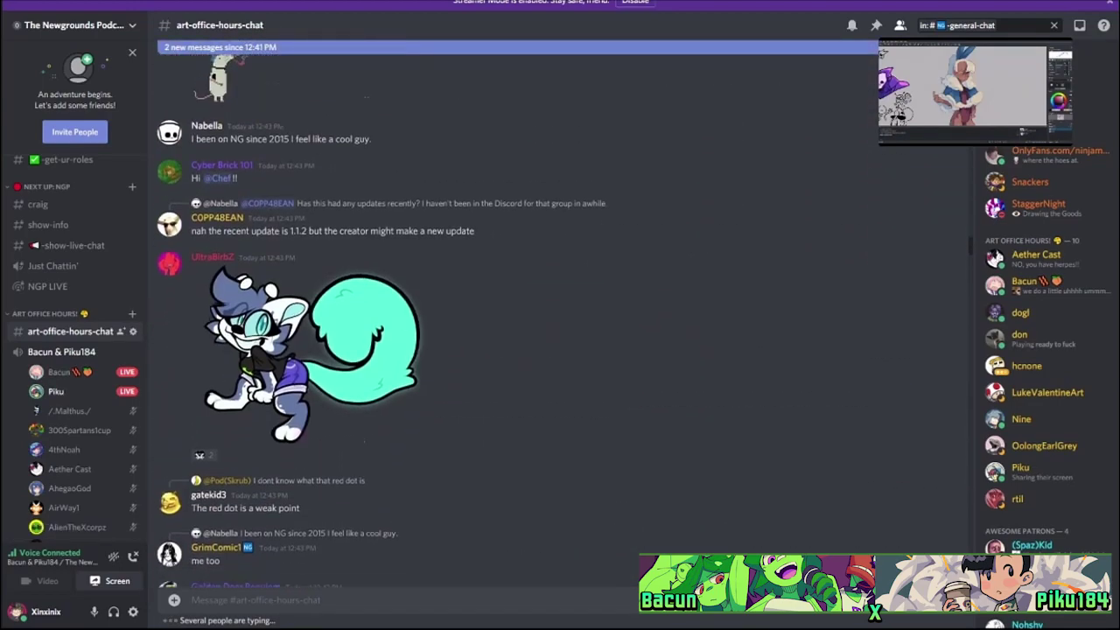
pyautogui.scroll(-12, 560, 315)
pyautogui.scroll(-3, 560, 315)
pyautogui.scroll(3, 560, 315)
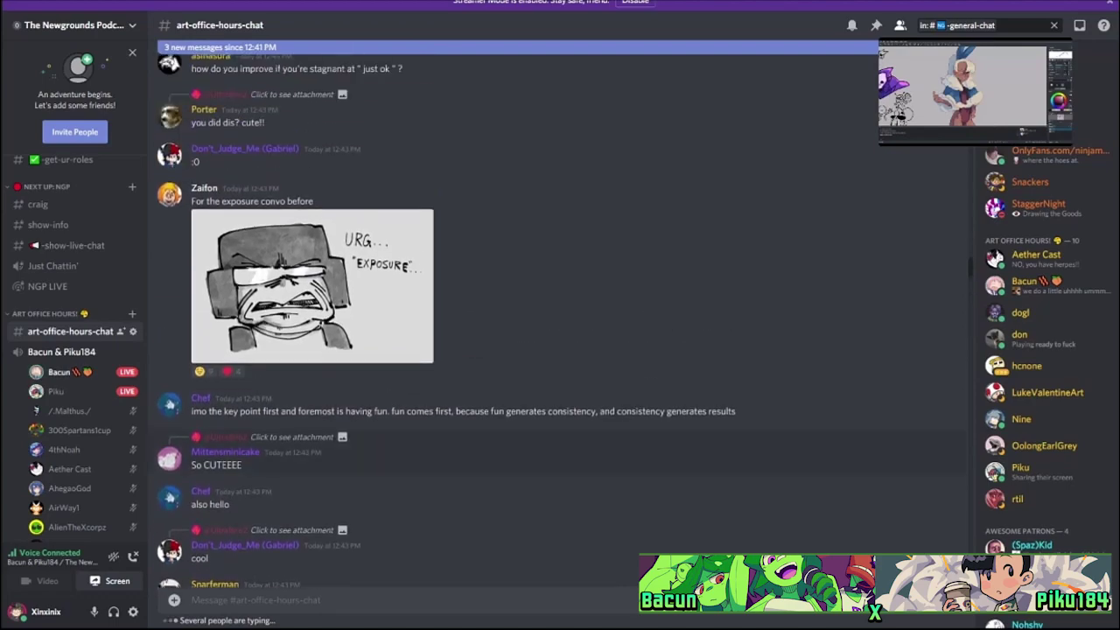
# Go back to the 12:42 PM audience questions on comparing art, new-artist advice, figure drawing and art block, and read them.
pyautogui.scroll(3, 560, 315)
pyautogui.scroll(3, 560, 316)
pyautogui.scroll(15, 560, 315)
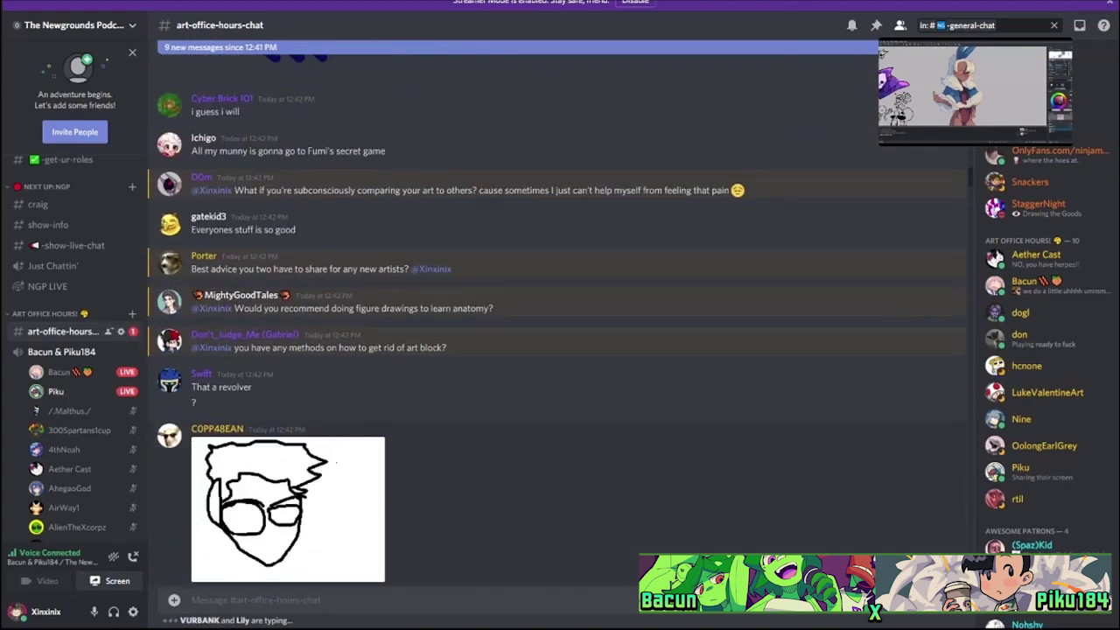
pyautogui.scroll(1, 560, 315)
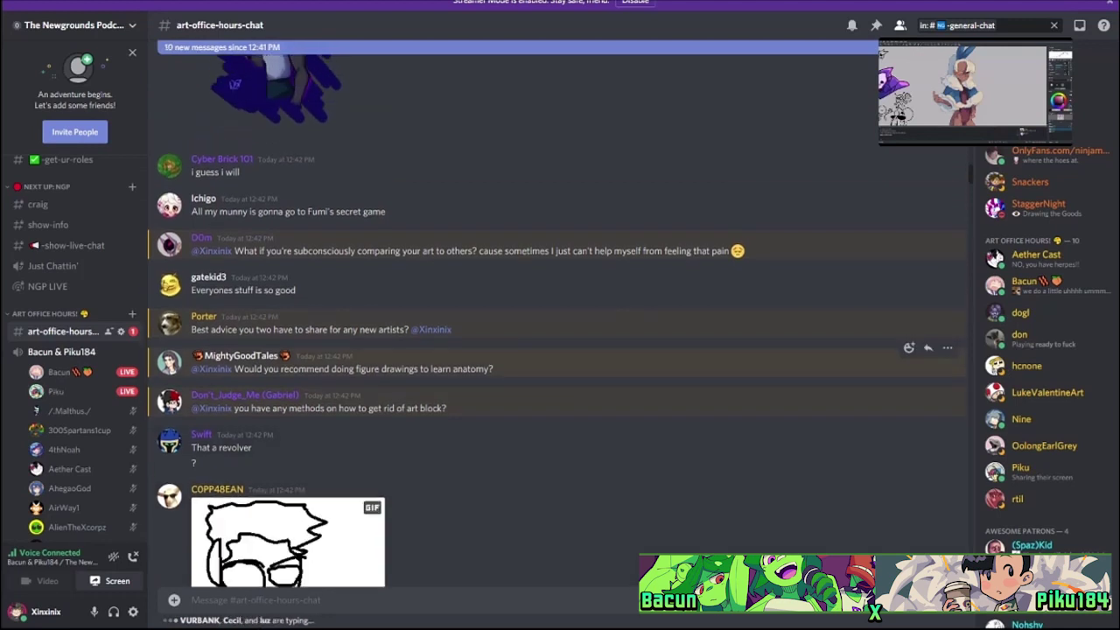
pyautogui.scroll(1, 560, 315)
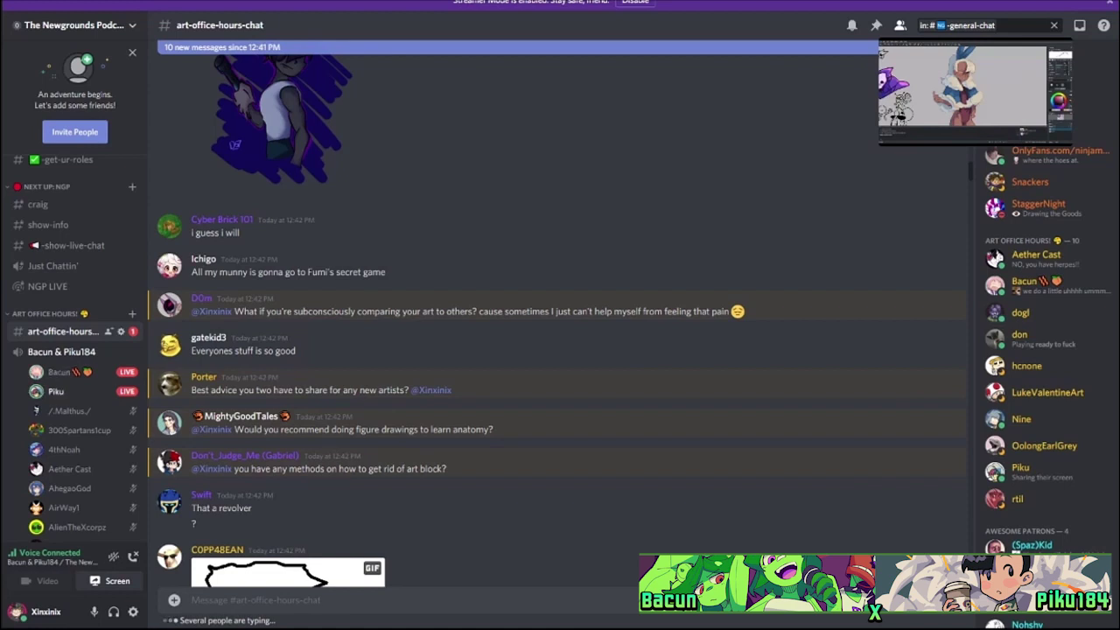
# Preview Piku's stream, and look through the voice participants and channel list around dogl & Potatoman.
pyautogui.moveTo(56, 391)
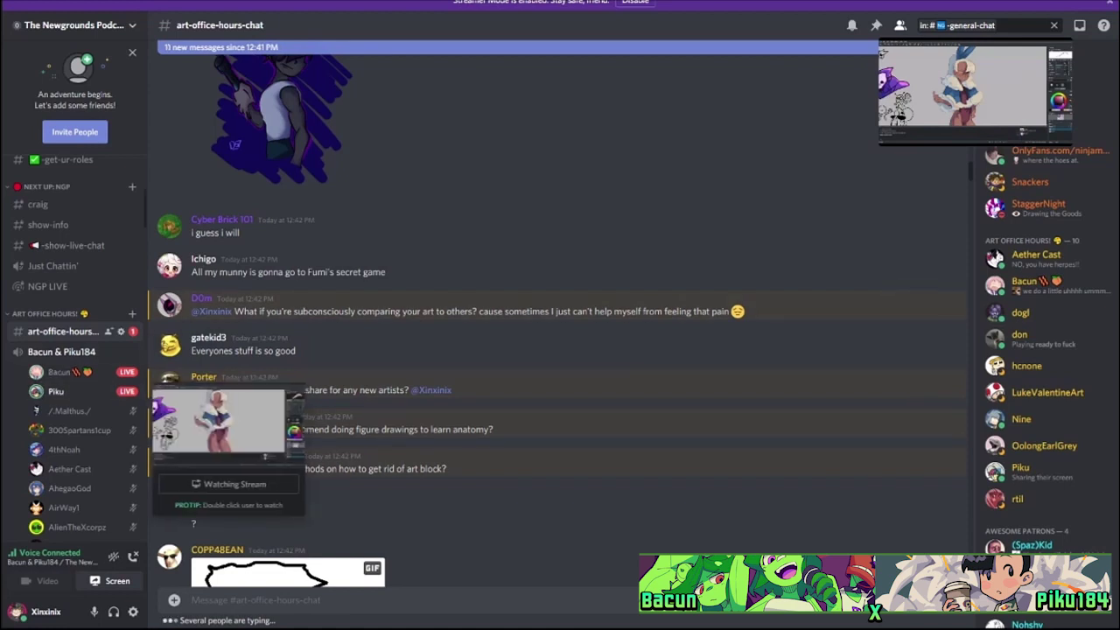
pyautogui.scroll(-8, 79, 394)
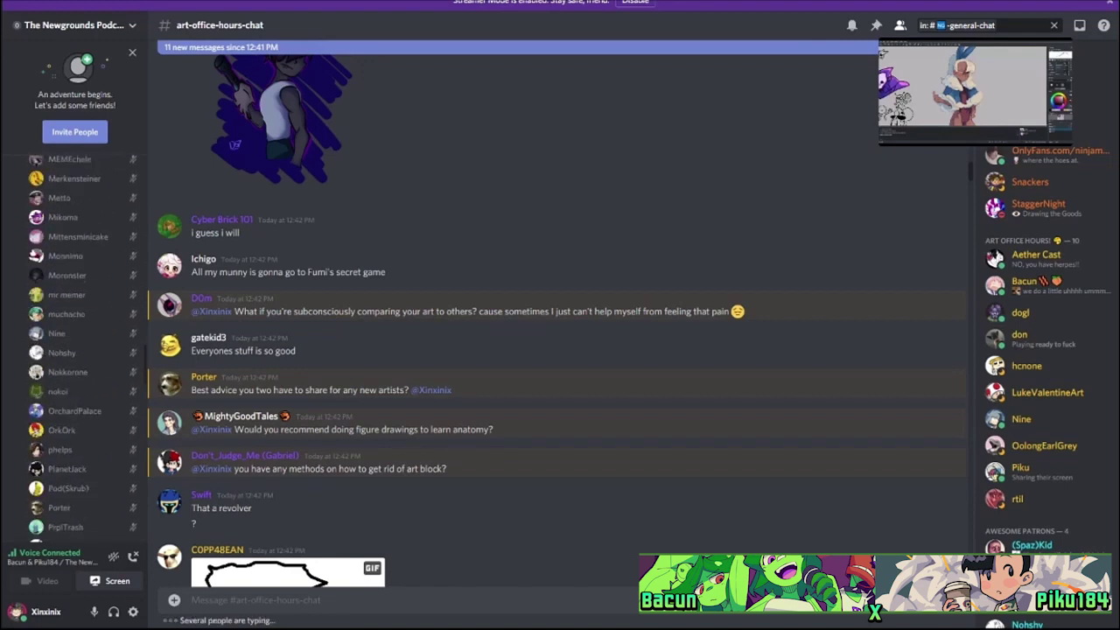
pyautogui.scroll(8, 74, 351)
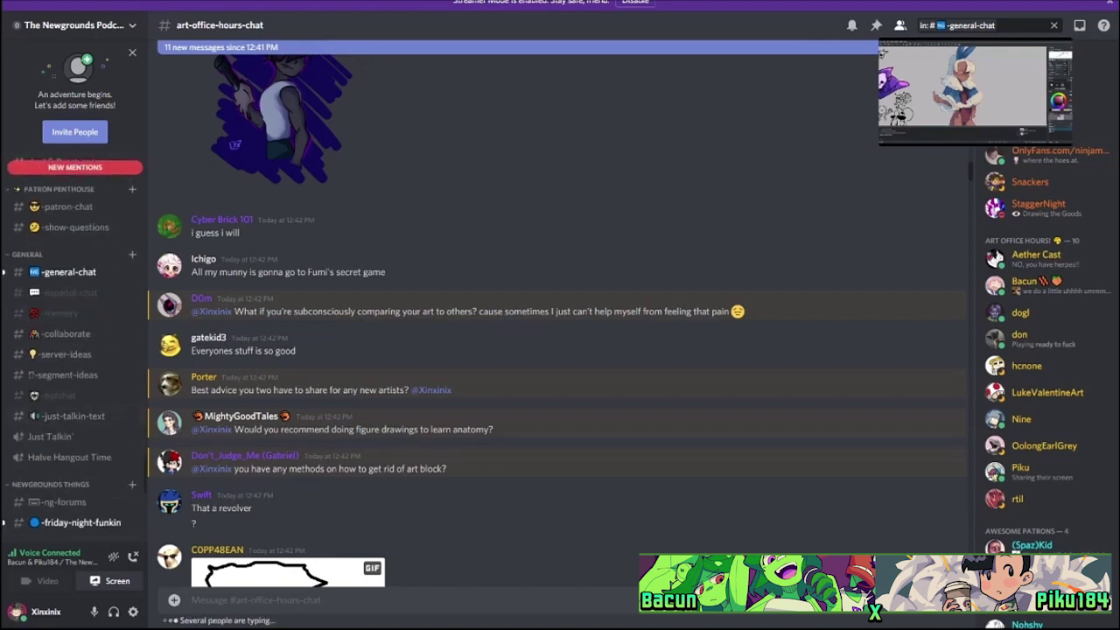
pyautogui.scroll(2, 75, 362)
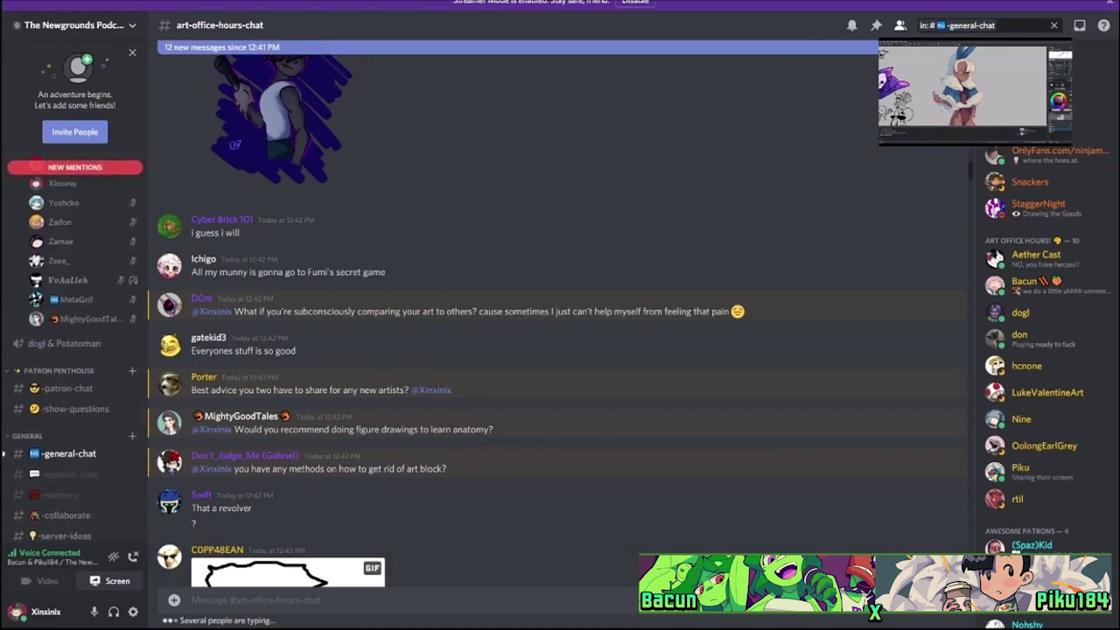
pyautogui.hotkey('ctrl', 'alt', 'Up')
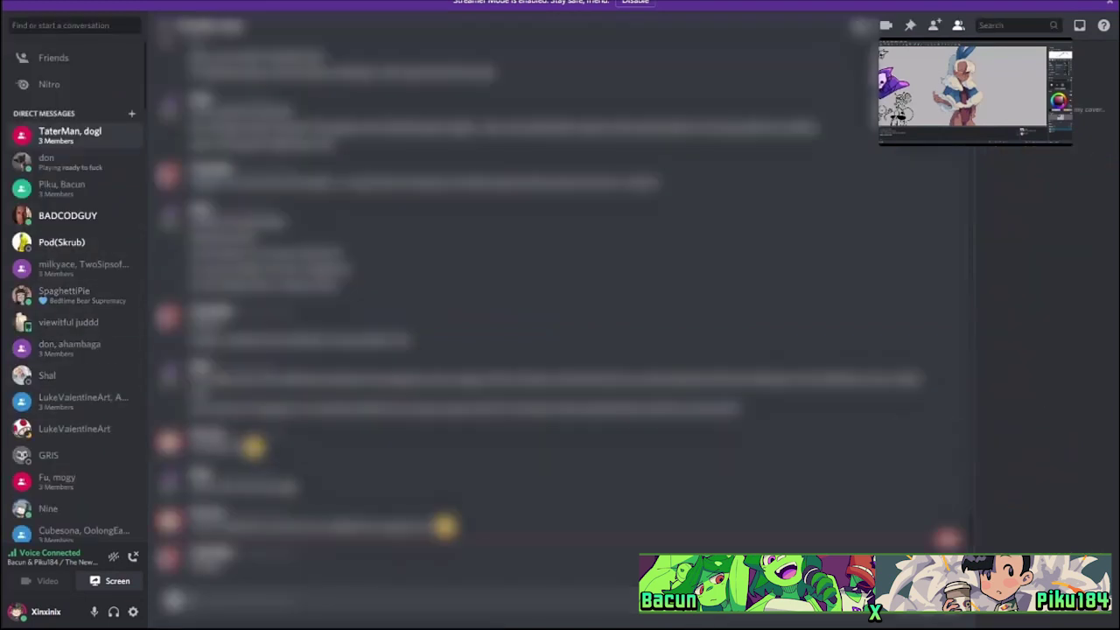
pyautogui.hotkey('ctrl', 'alt', 'Down')
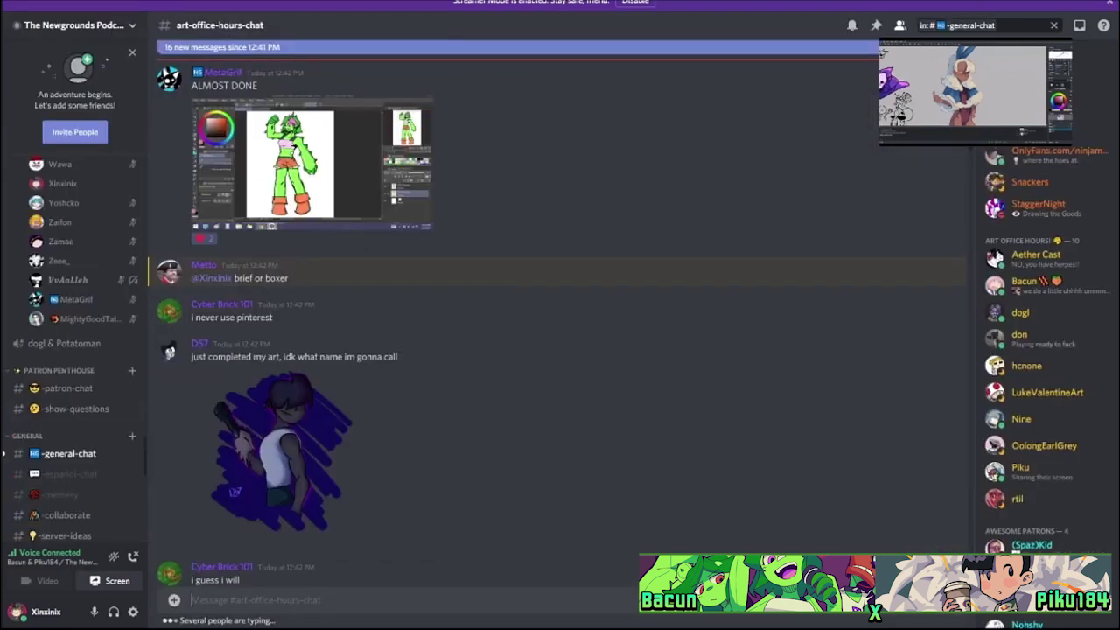
pyautogui.scroll(5, 75, 350)
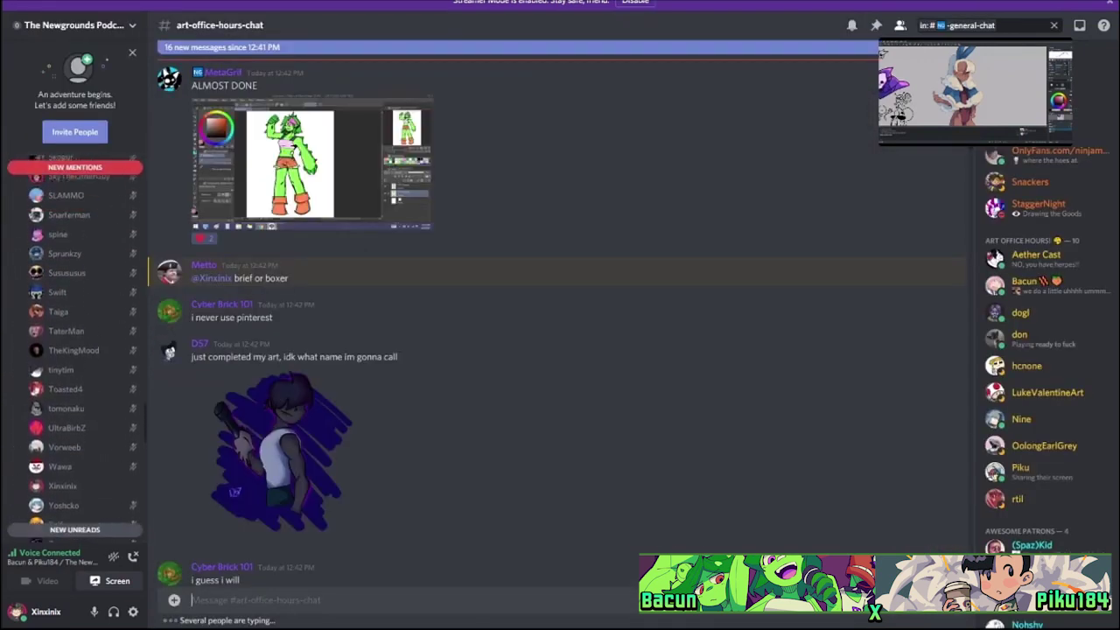
pyautogui.scroll(-2, 75, 350)
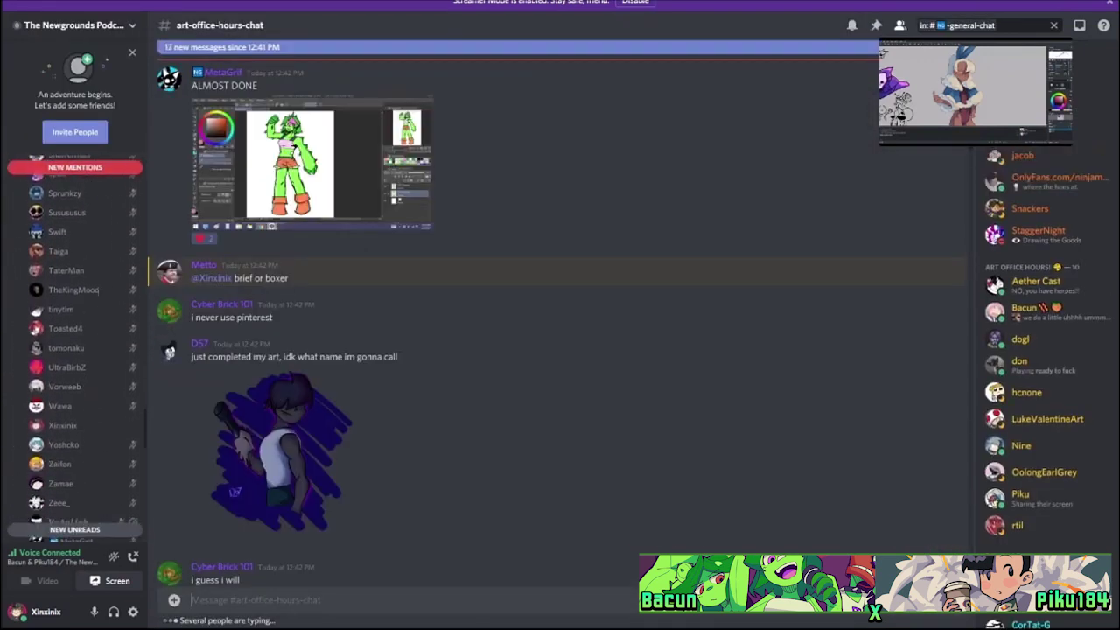
pyautogui.scroll(10, 76, 350)
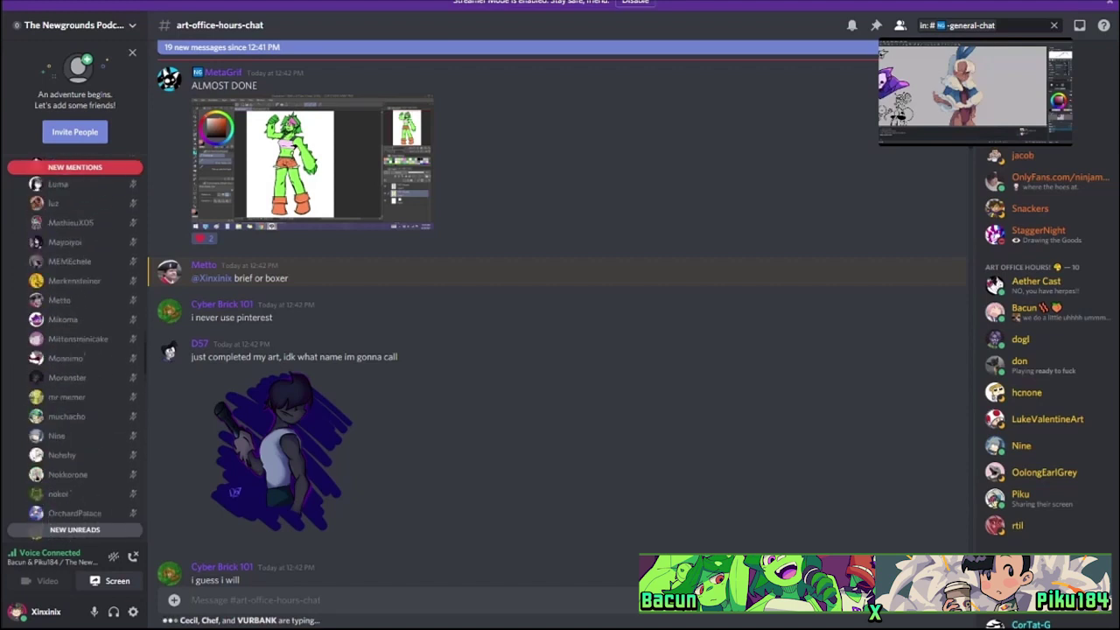
pyautogui.scroll(3, 75, 350)
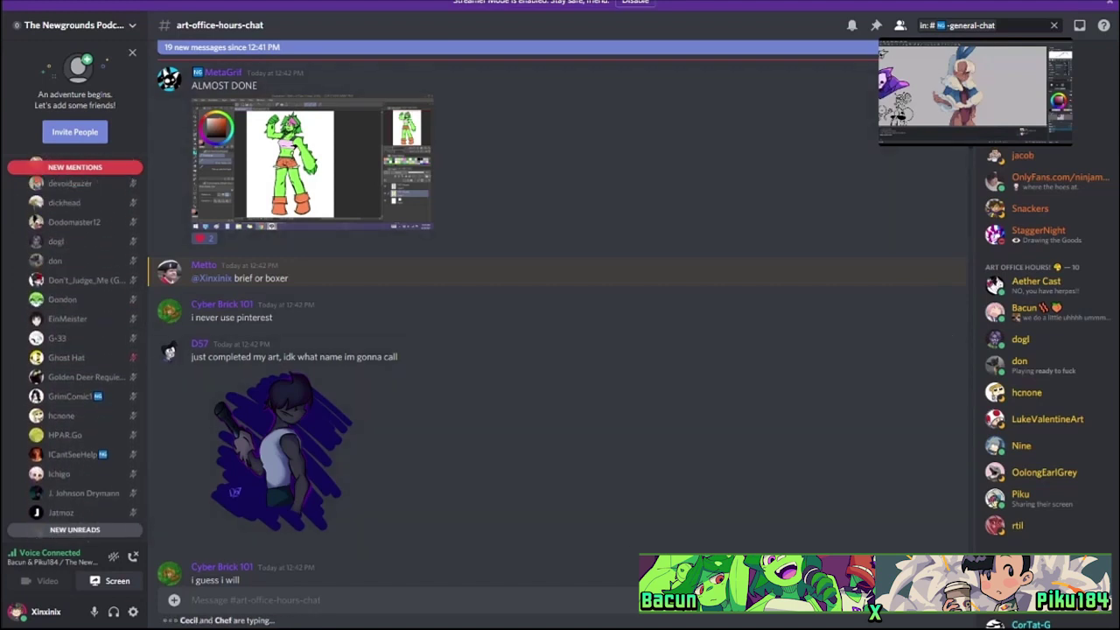
pyautogui.scroll(1, 566, 321)
pyautogui.scroll(5, 565, 320)
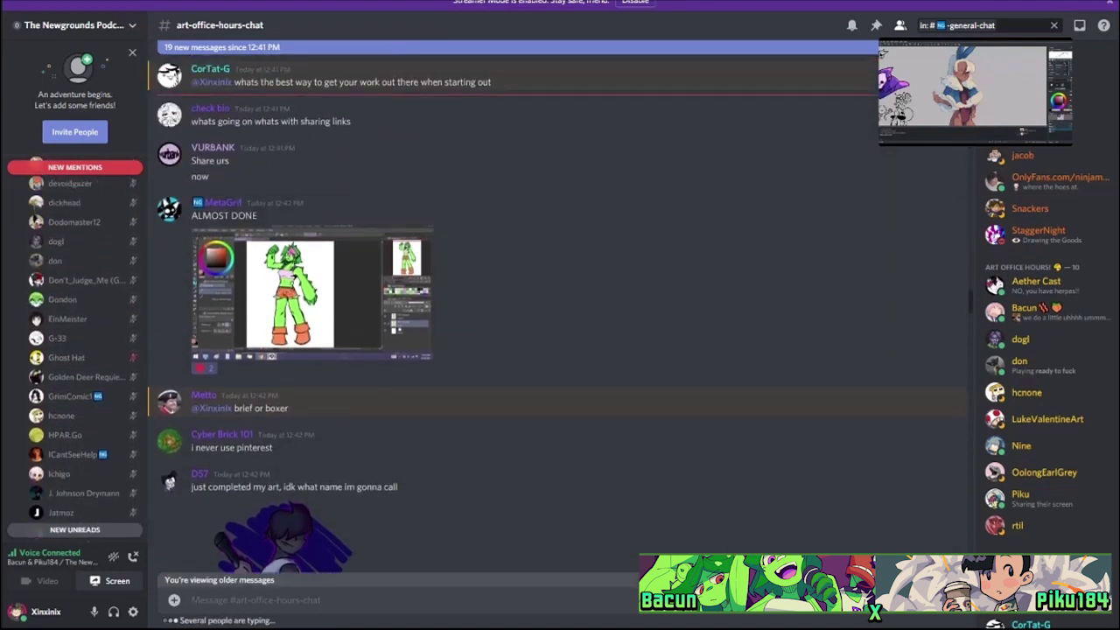
pyautogui.scroll(3, 566, 321)
pyautogui.scroll(1, 566, 321)
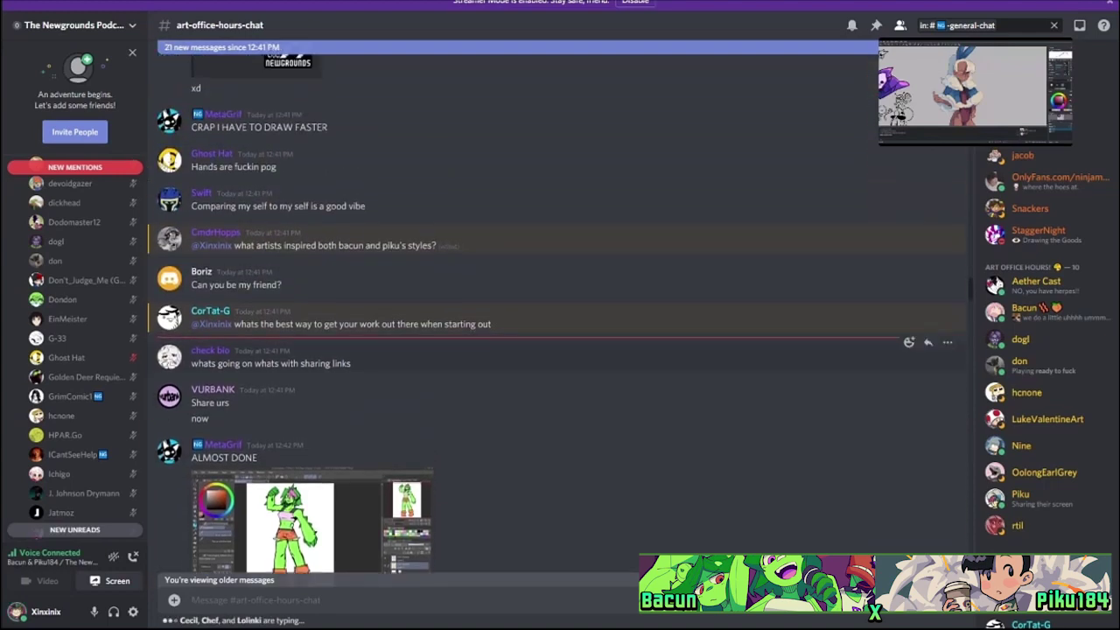
# Read art-office-hours-chat from the 12:42 PM audience questions on new-artist advice and art block to the 12:49 PM messages.
pyautogui.scroll(-10, 565, 321)
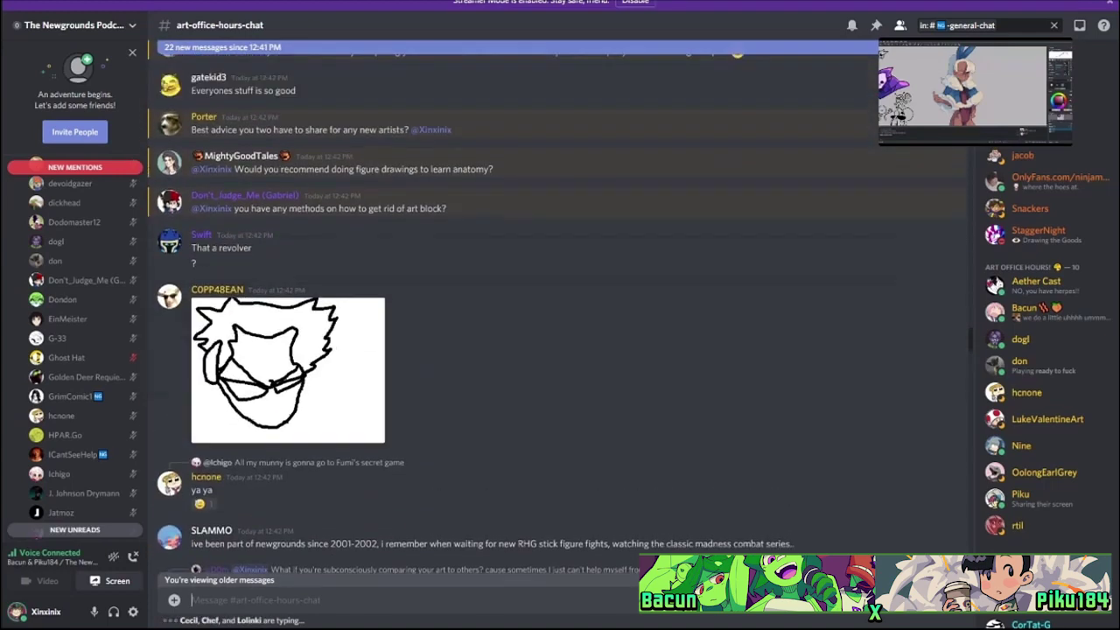
pyautogui.scroll(3, 565, 376)
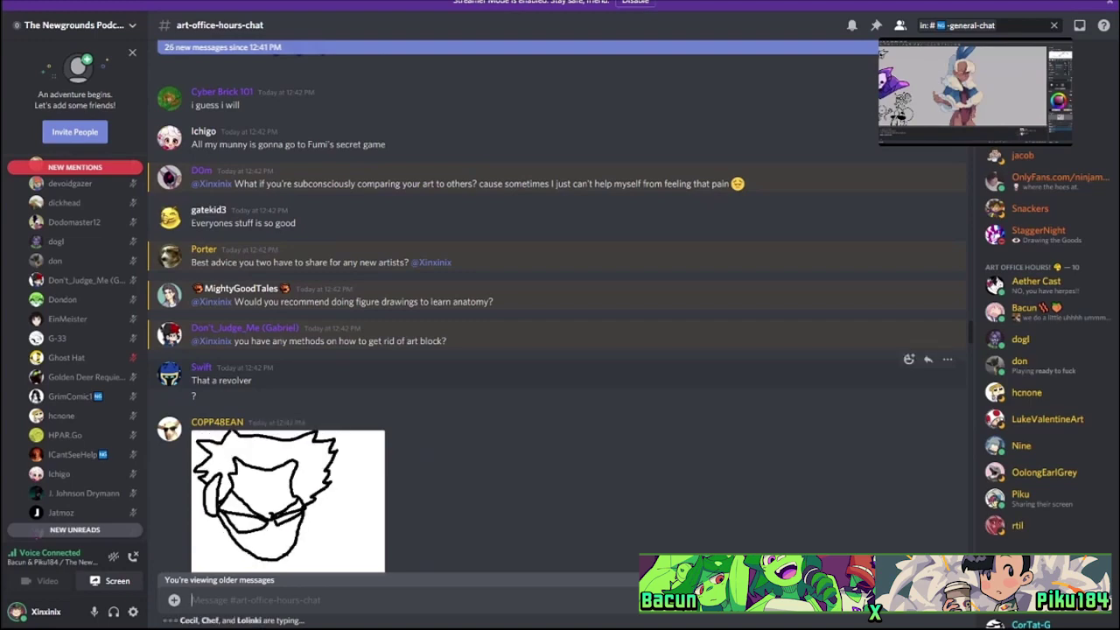
pyautogui.scroll(-8, 566, 377)
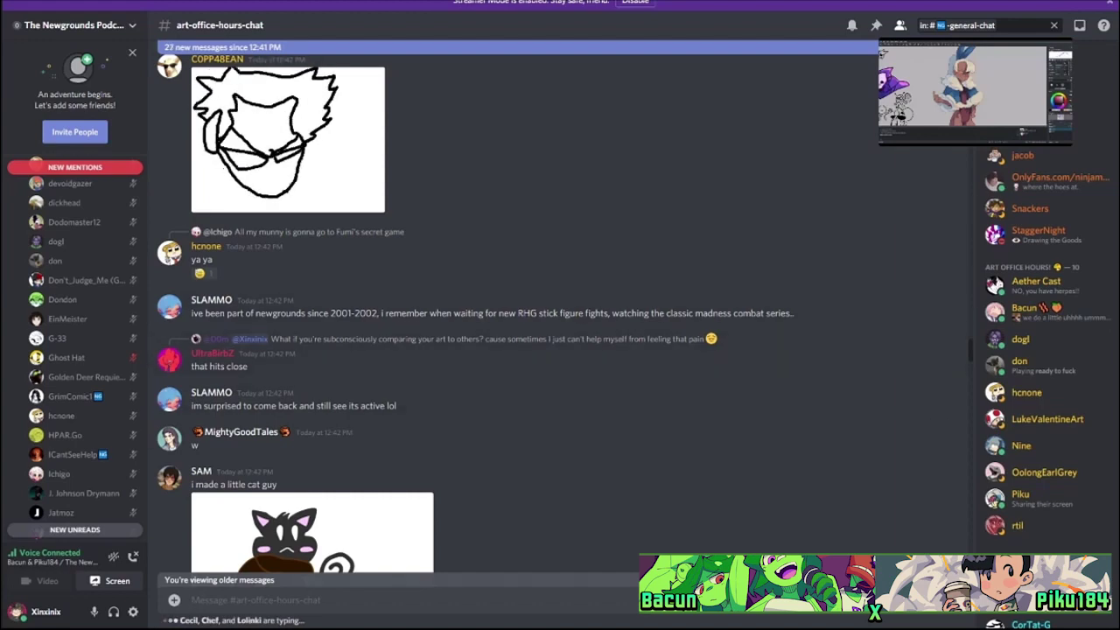
pyautogui.scroll(-15, 566, 376)
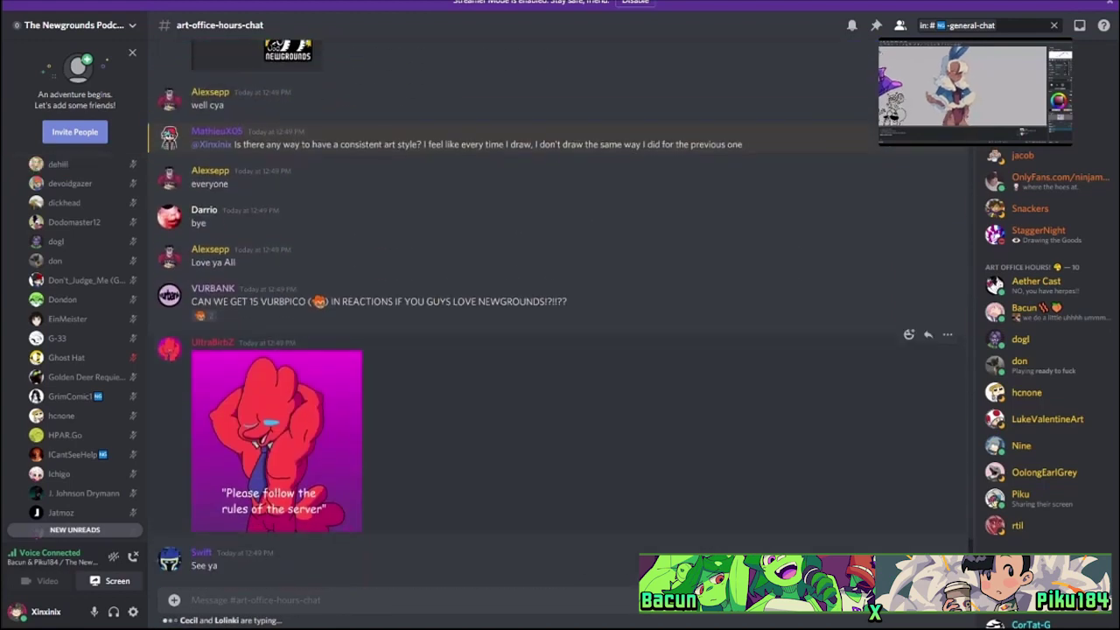
# Check the server profile and roles of the member who asked whether to post doodles.
pyautogui.scroll(5, 565, 376)
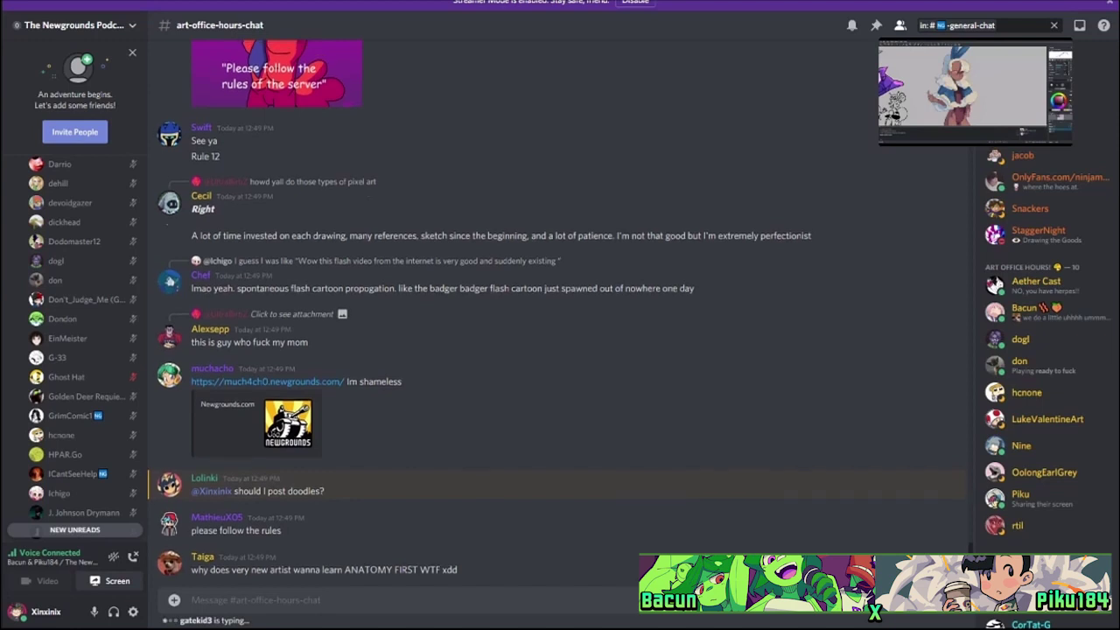
pyautogui.click(169, 480)
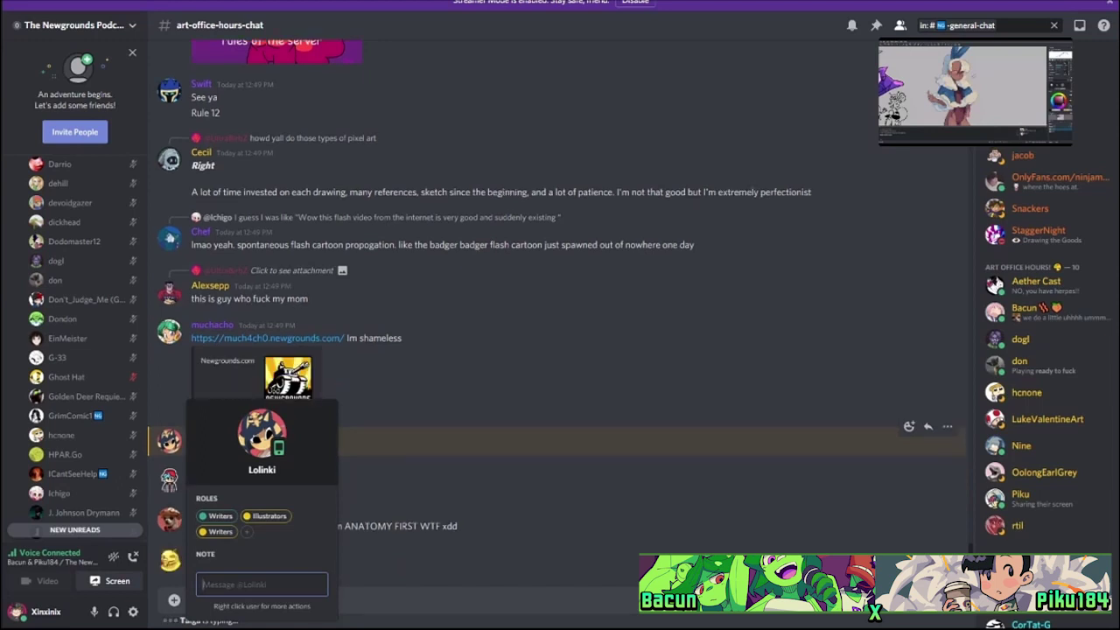
pyautogui.press('Escape')
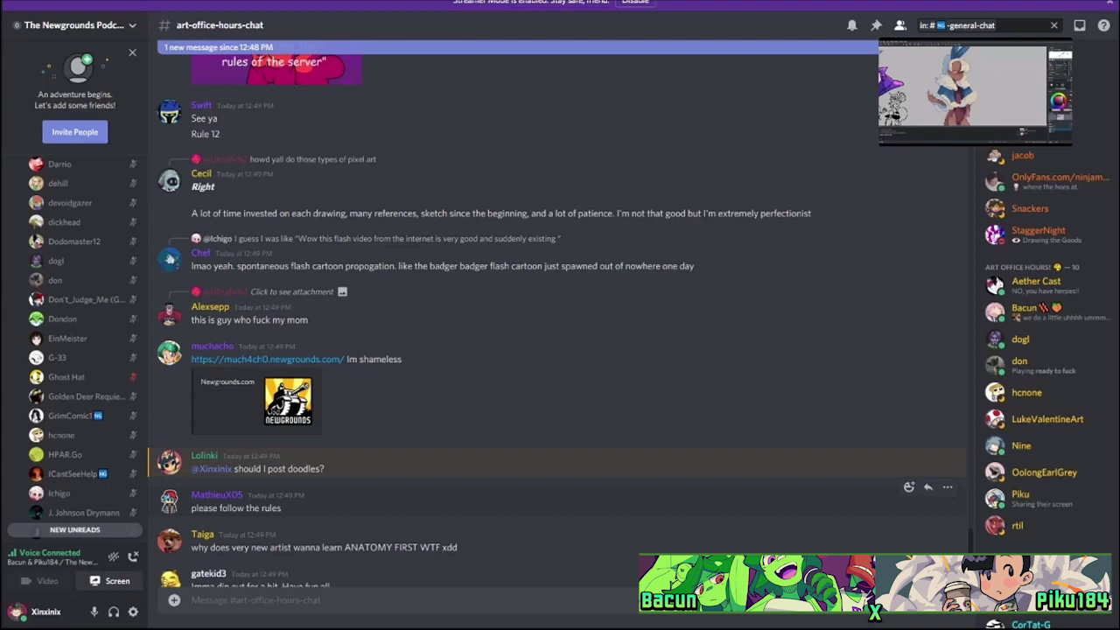
# Look through the remaining voice participants, check the three-member group direct message, and return to the Newgrounds Podcast server.
pyautogui.scroll(-10, 74, 342)
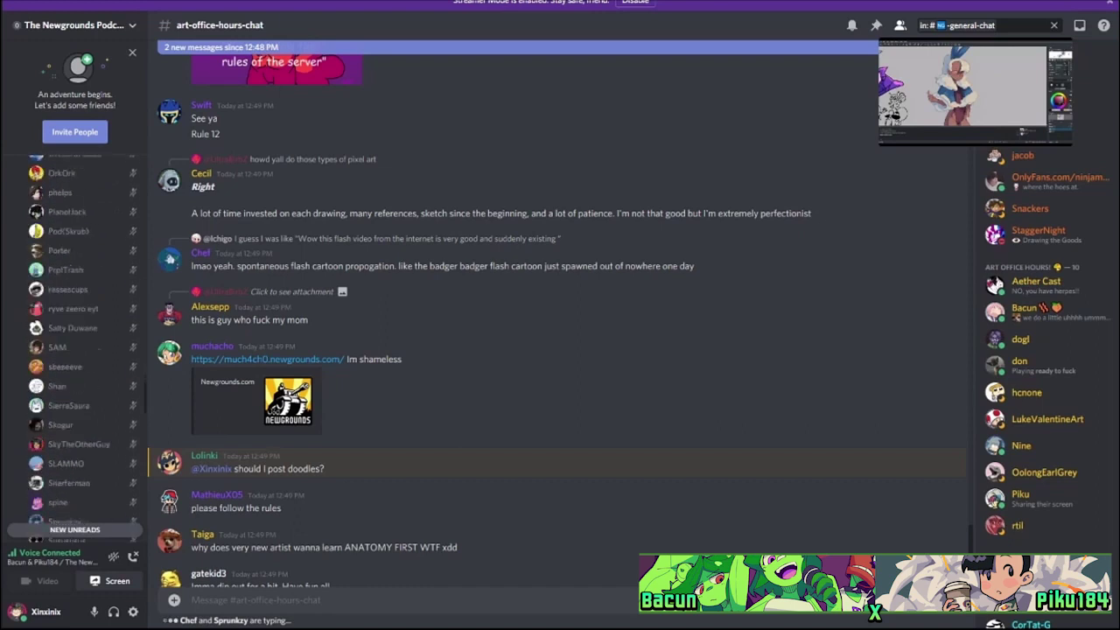
pyautogui.scroll(-5, 75, 341)
pyautogui.scroll(3, 75, 341)
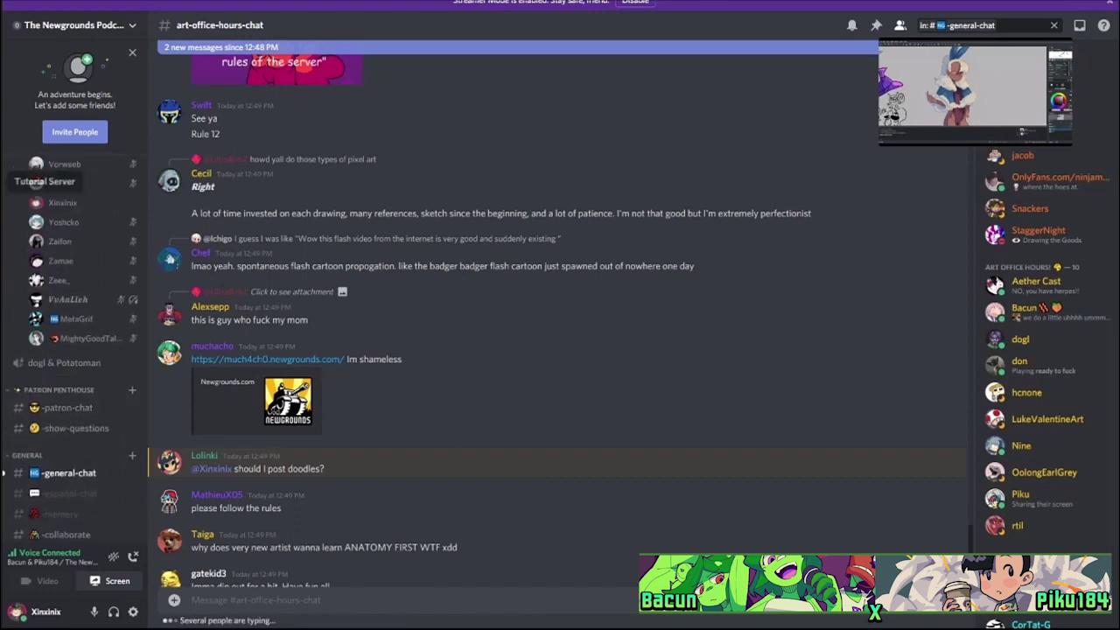
pyautogui.click(4, 39)
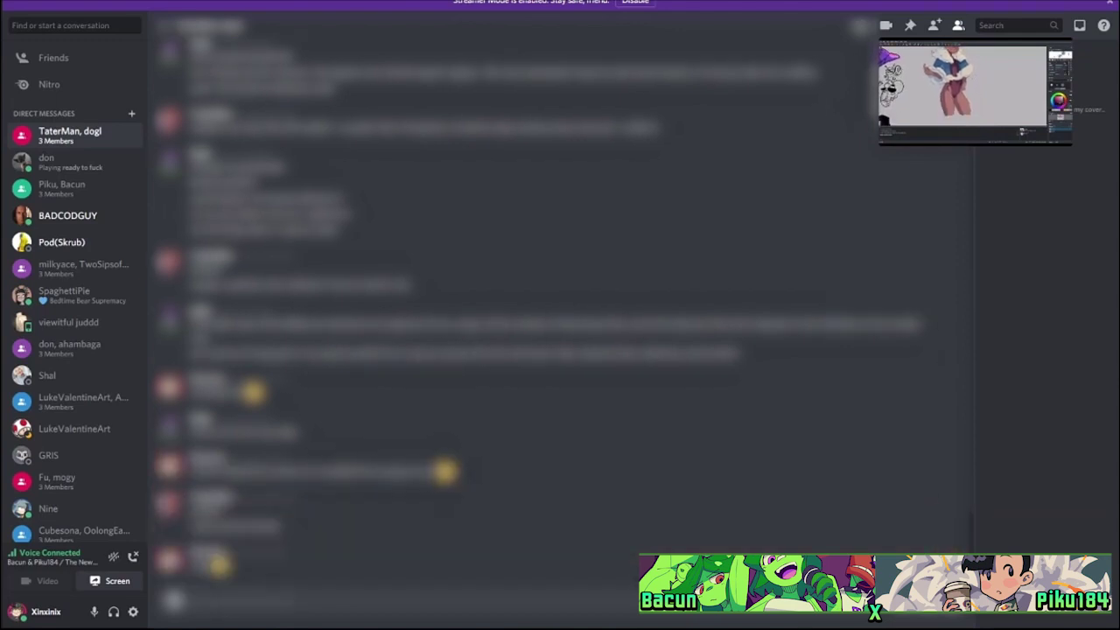
pyautogui.click(4, 155)
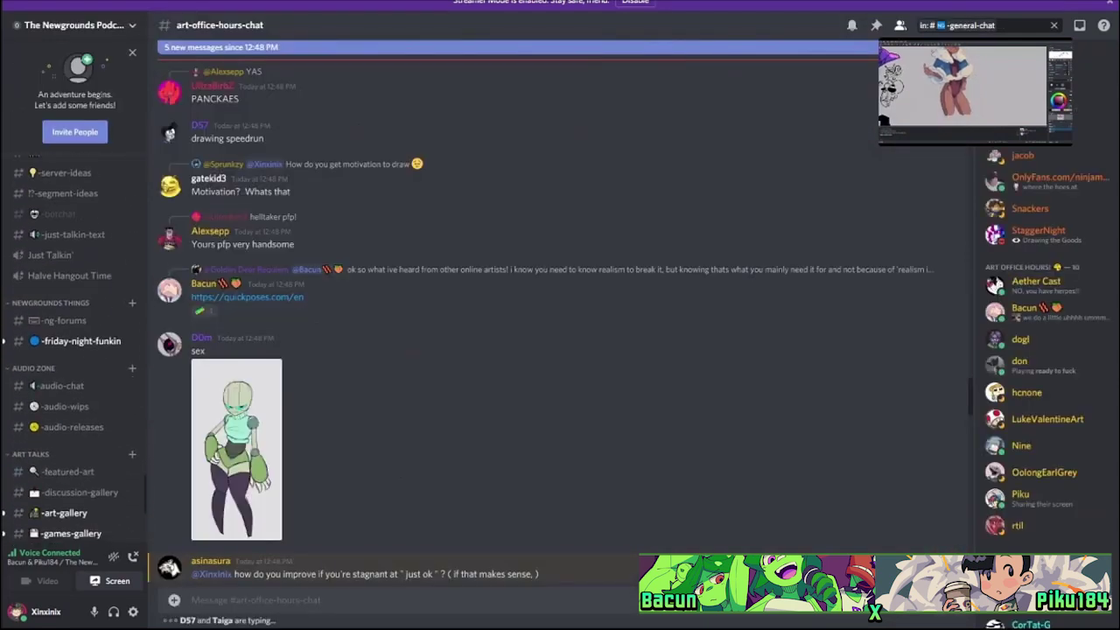
pyautogui.scroll(5, 74, 350)
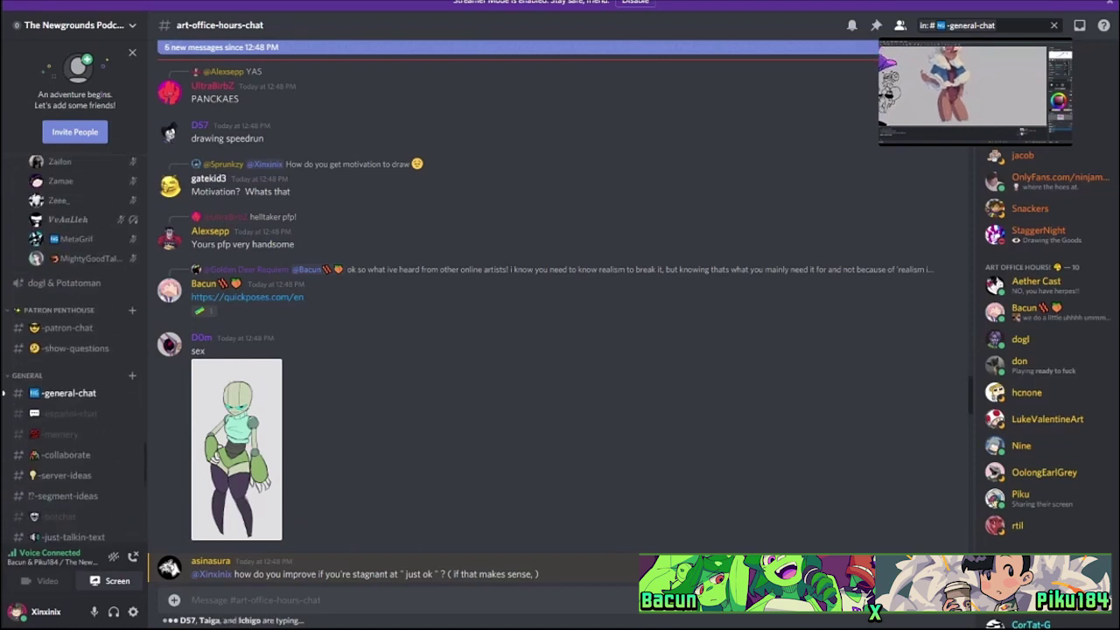
pyautogui.click(66, 393)
pyautogui.write('@')
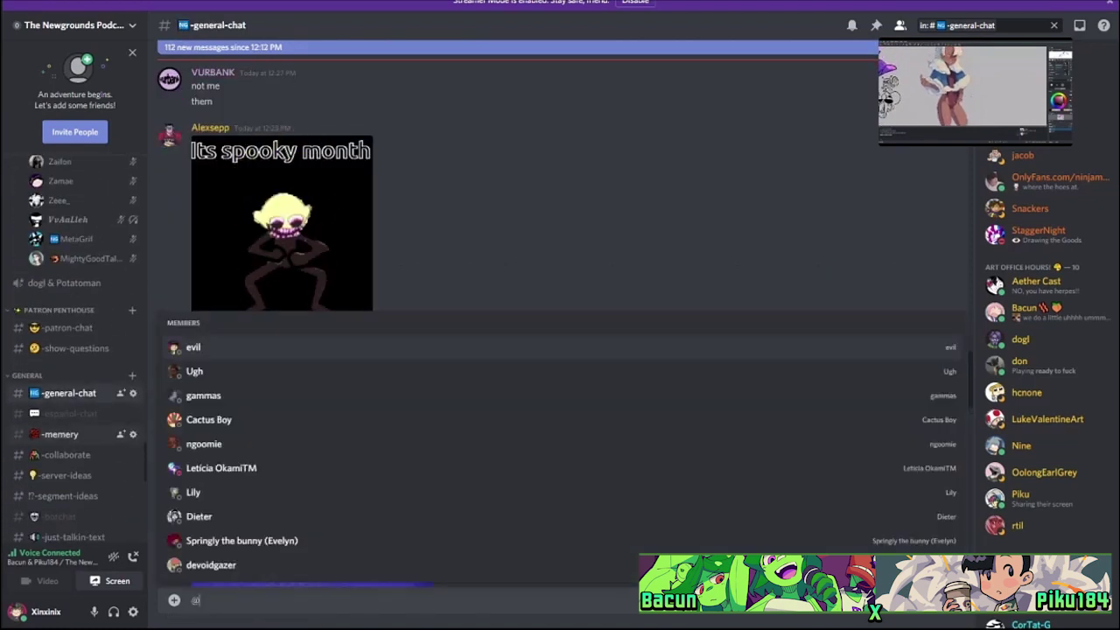
pyautogui.write('potato')
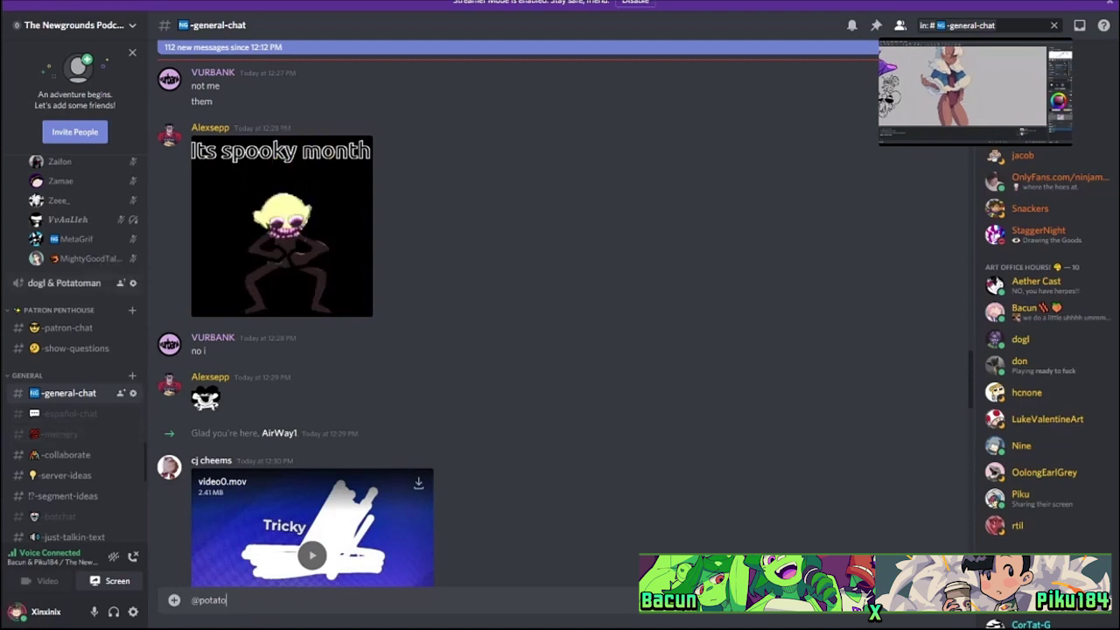
# Preview Bacun's stream from the voice participants and return to art-office-hours-chat.
pyautogui.scroll(10, 74, 350)
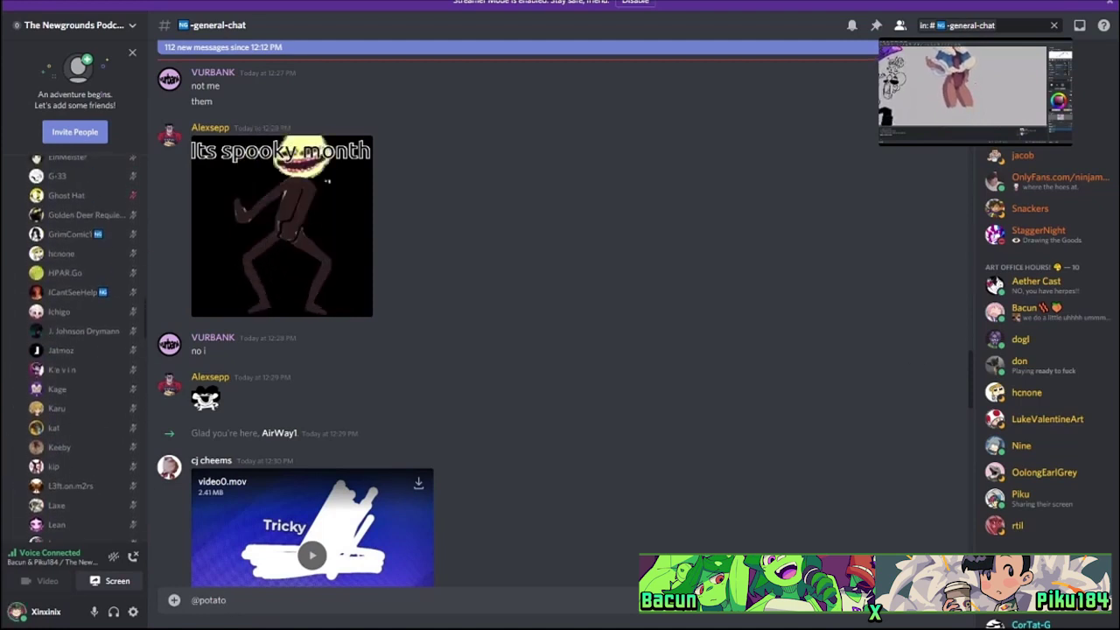
pyautogui.scroll(10, 75, 350)
pyautogui.click(60, 331)
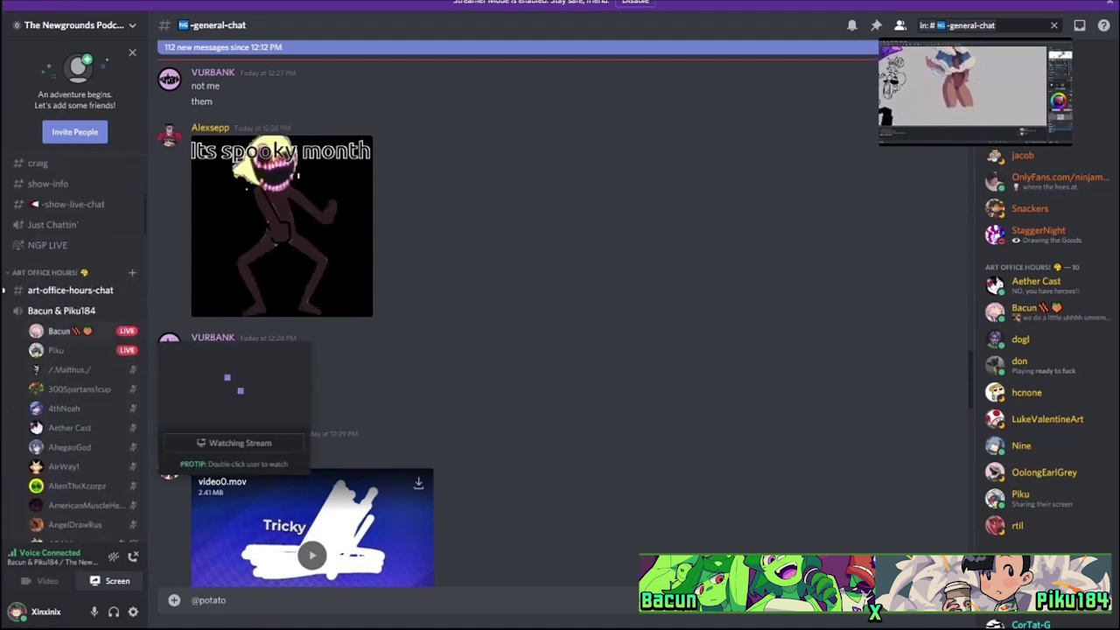
pyautogui.click(70, 290)
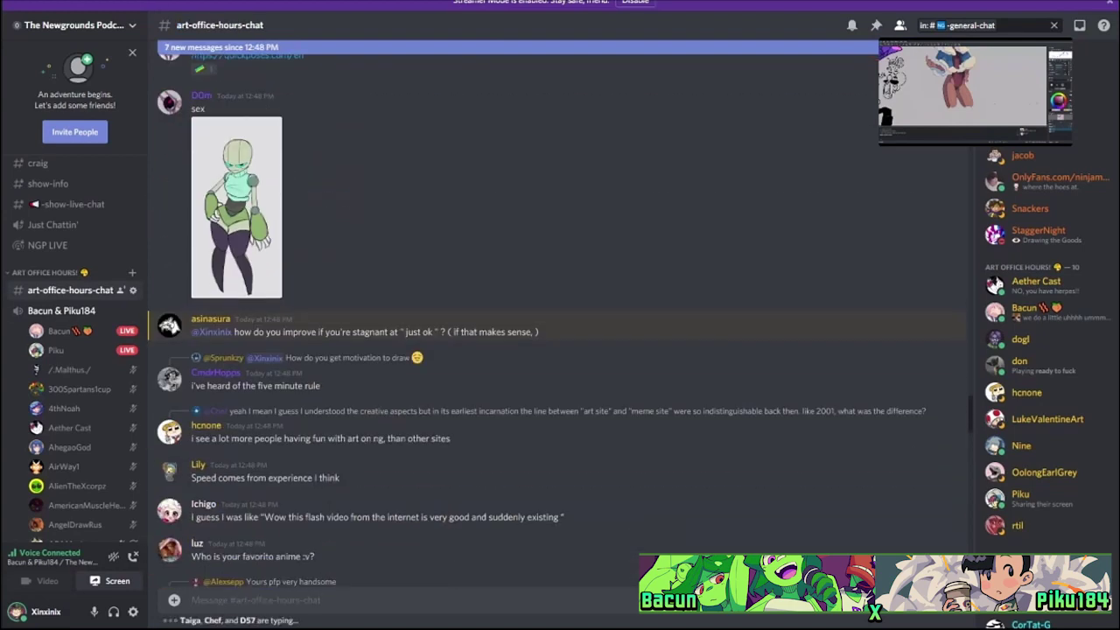
# Read art-office-hours-chat from the 12:48 PM question about motivation to draw through to the 12:50 PM messages.
pyautogui.scroll(10, 560, 324)
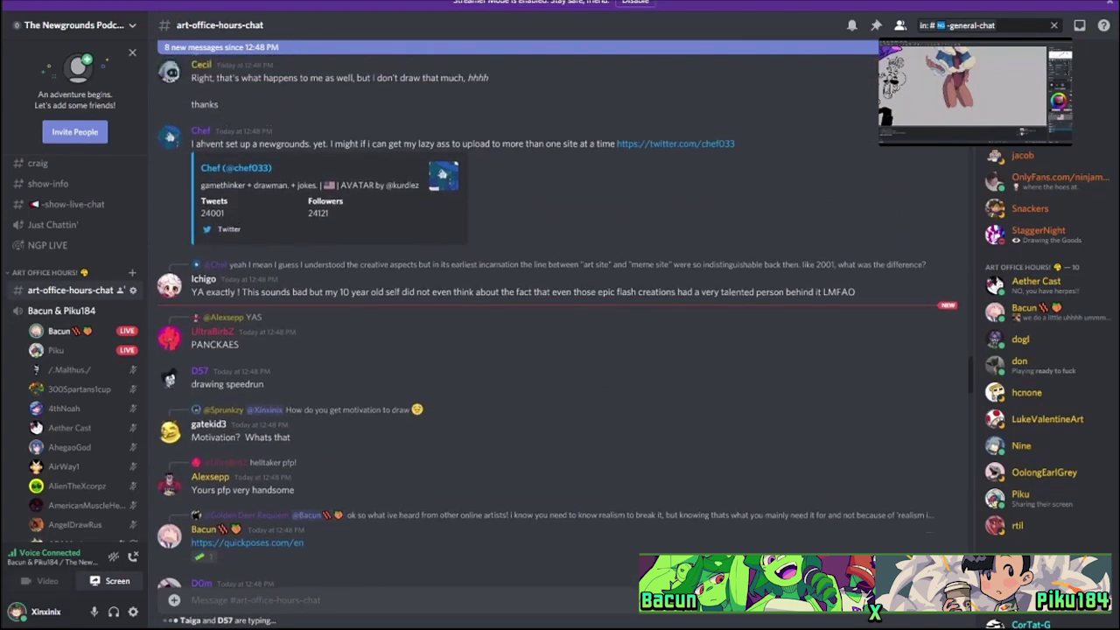
pyautogui.scroll(-10, 560, 420)
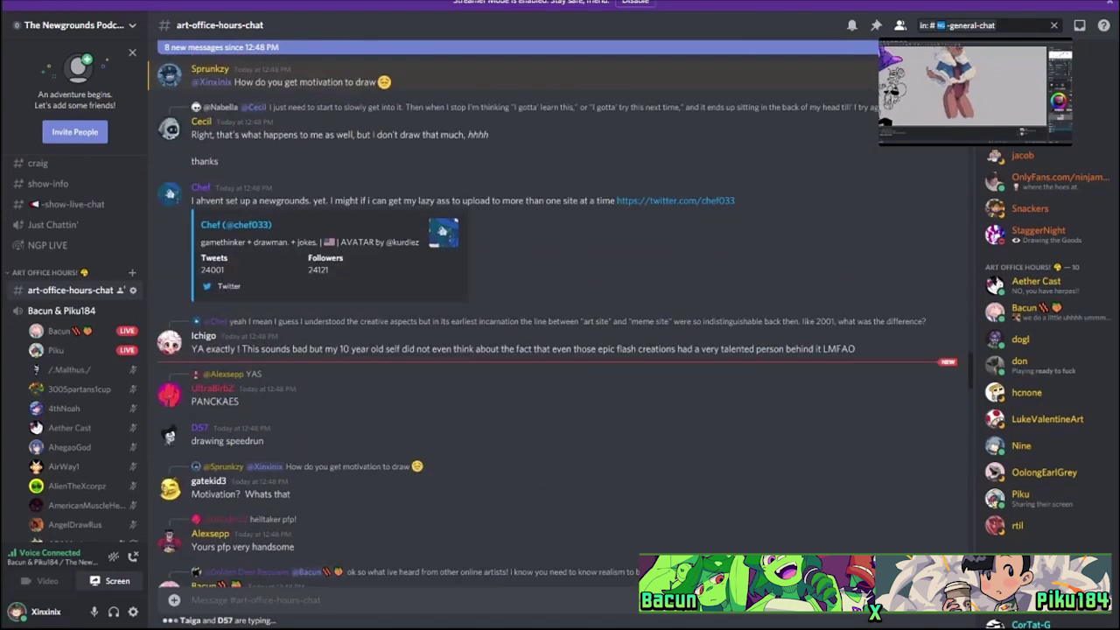
pyautogui.scroll(-5, 560, 437)
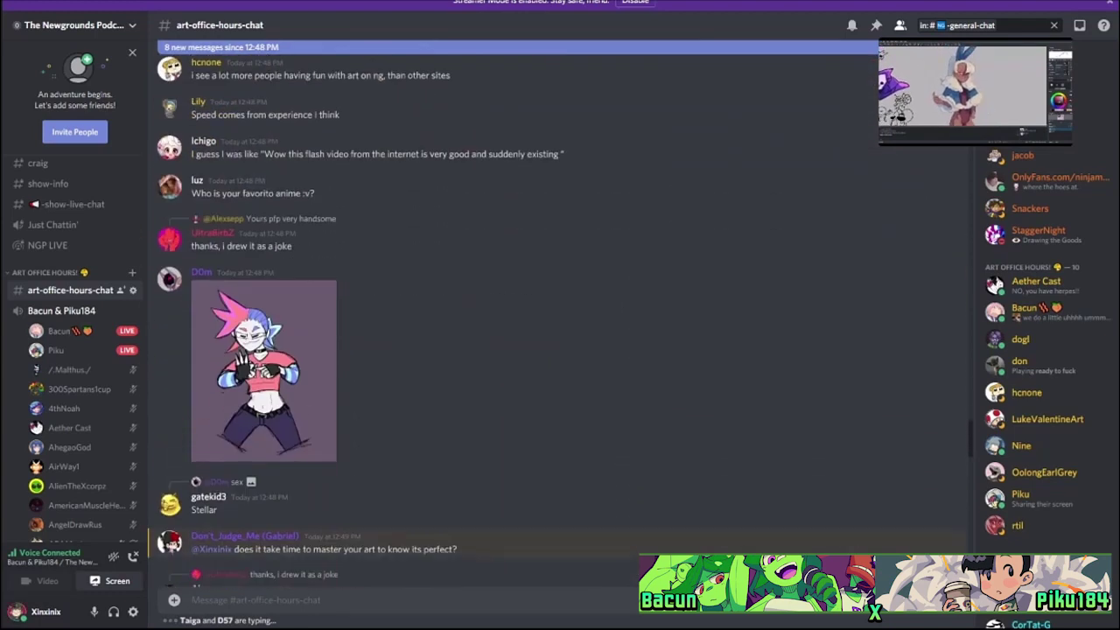
pyautogui.scroll(-3, 561, 350)
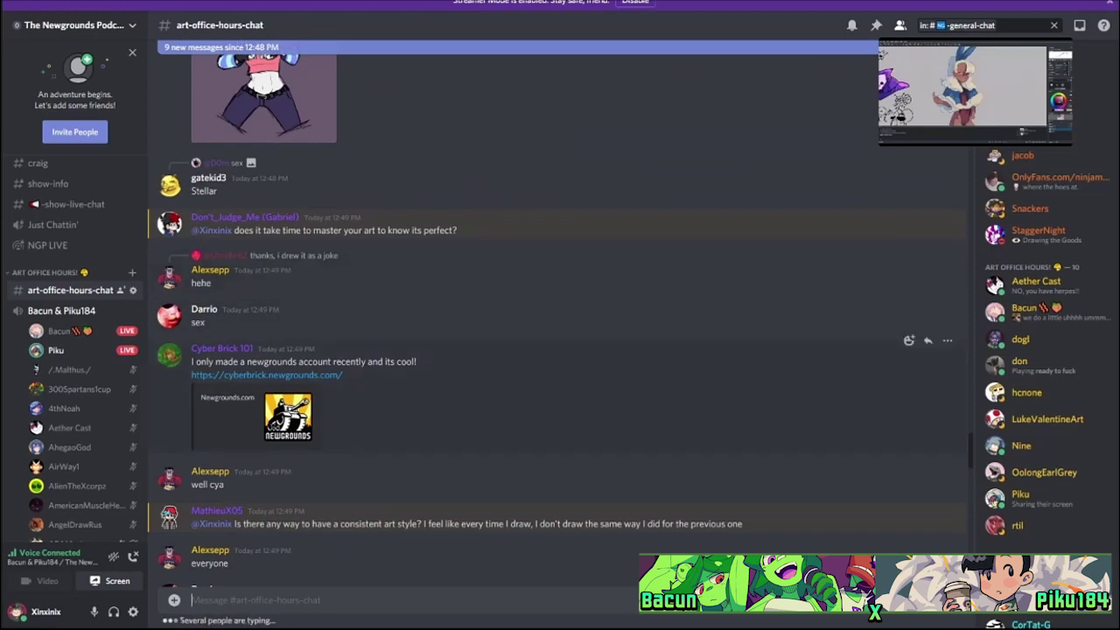
pyautogui.scroll(-14, 560, 420)
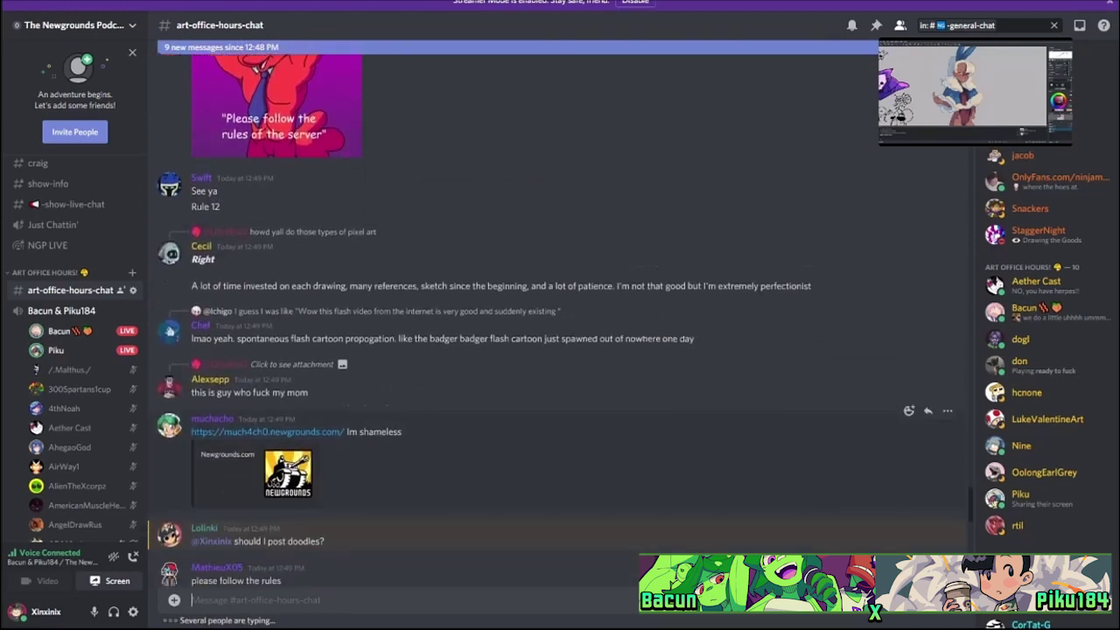
pyautogui.scroll(-15, 560, 420)
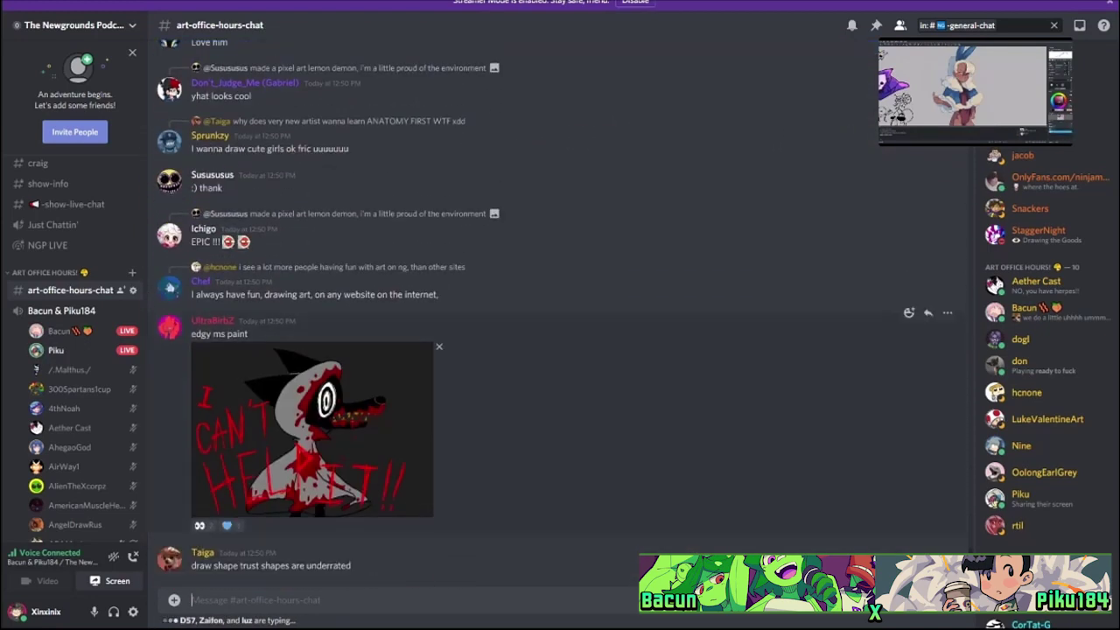
# Go back to the 12:49 PM audience question about keeping a consistent art style and read it.
pyautogui.scroll(14, 560, 351)
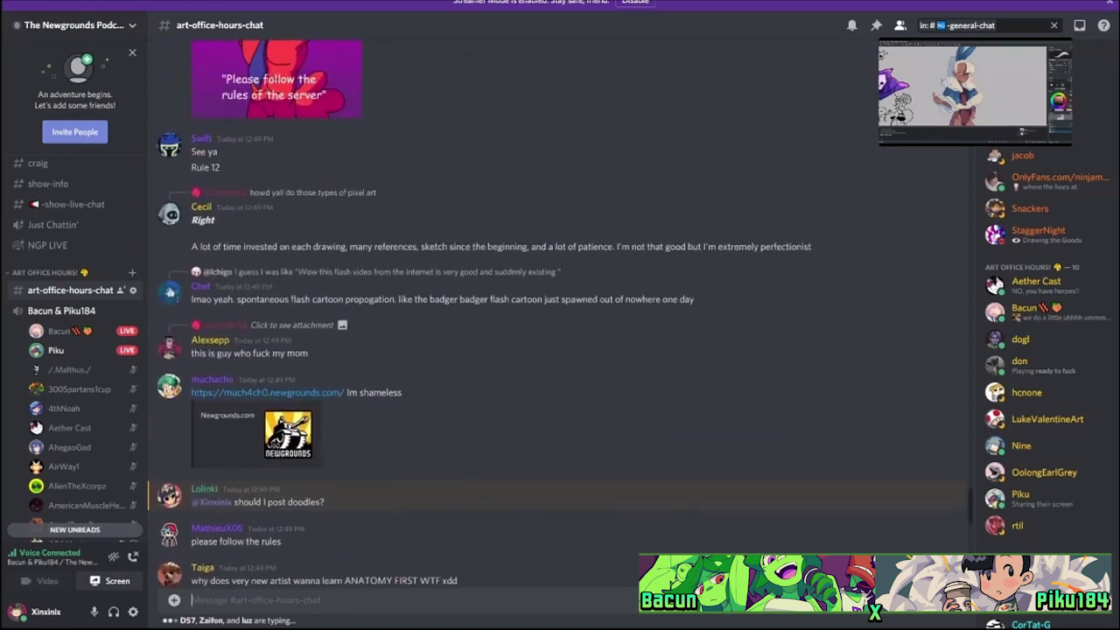
pyautogui.scroll(7, 560, 350)
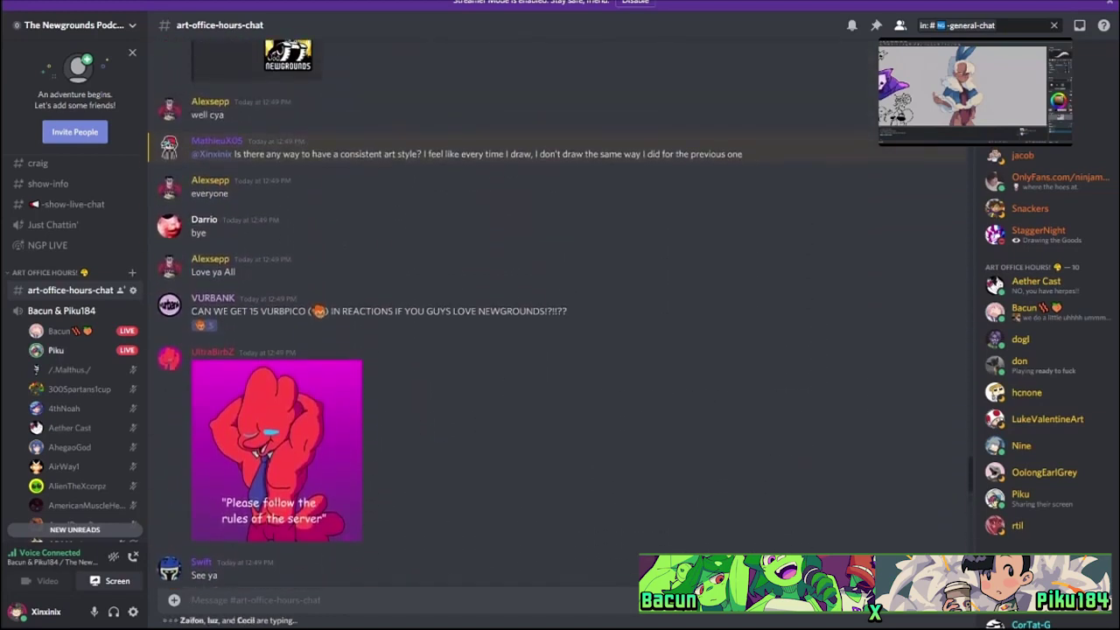
pyautogui.scroll(3, 560, 350)
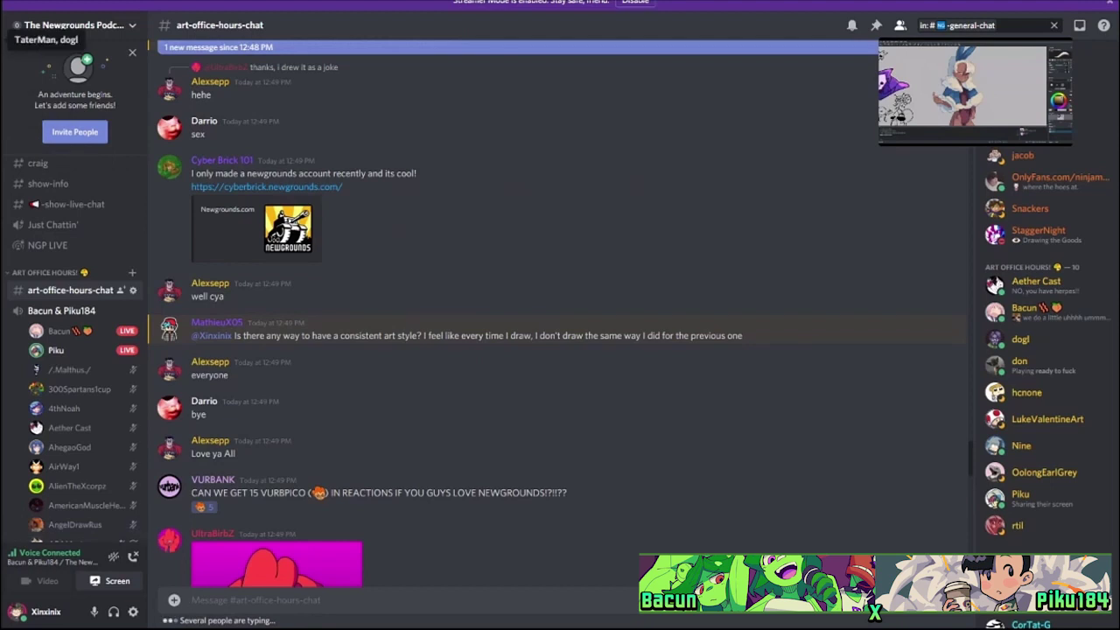
pyautogui.moveTo(62, 330)
pyautogui.scroll(-10, 83, 349)
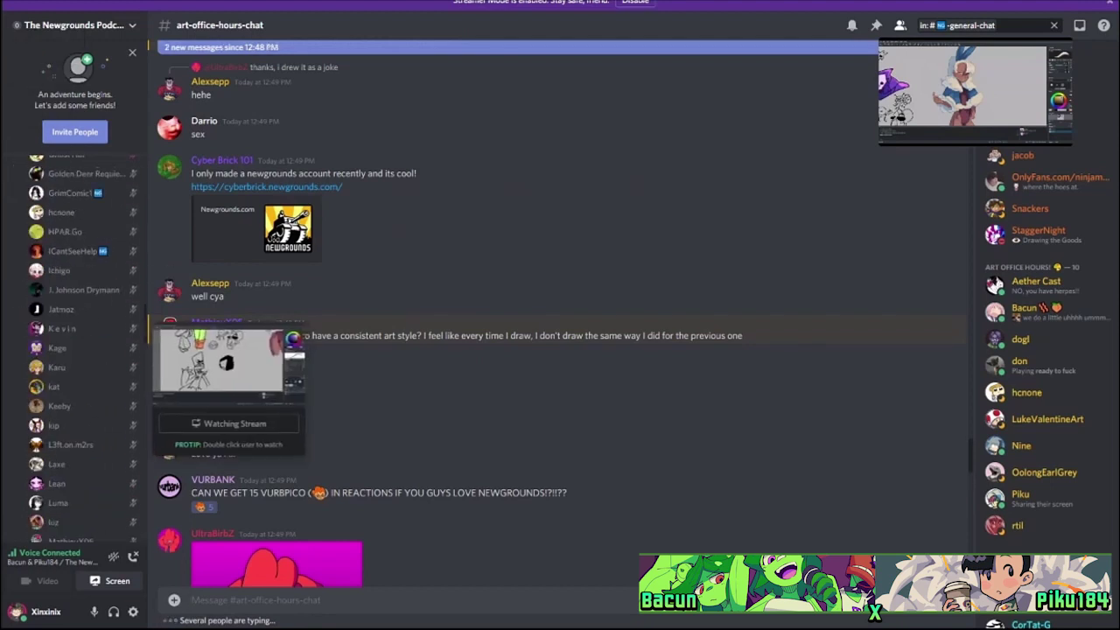
pyautogui.scroll(-8, 76, 349)
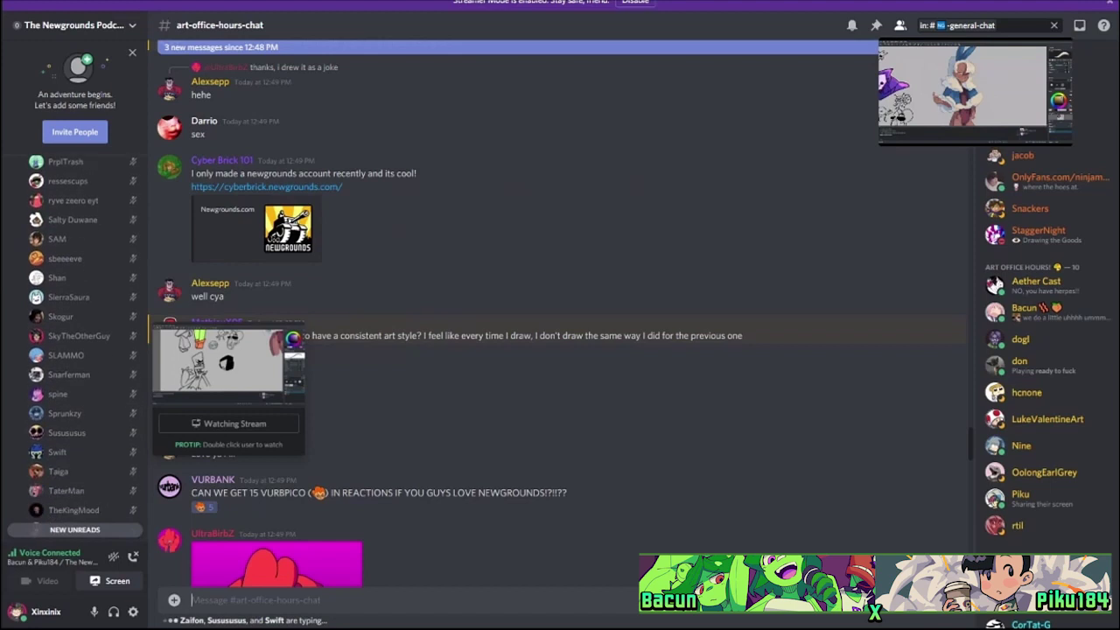
pyautogui.scroll(-10, 75, 349)
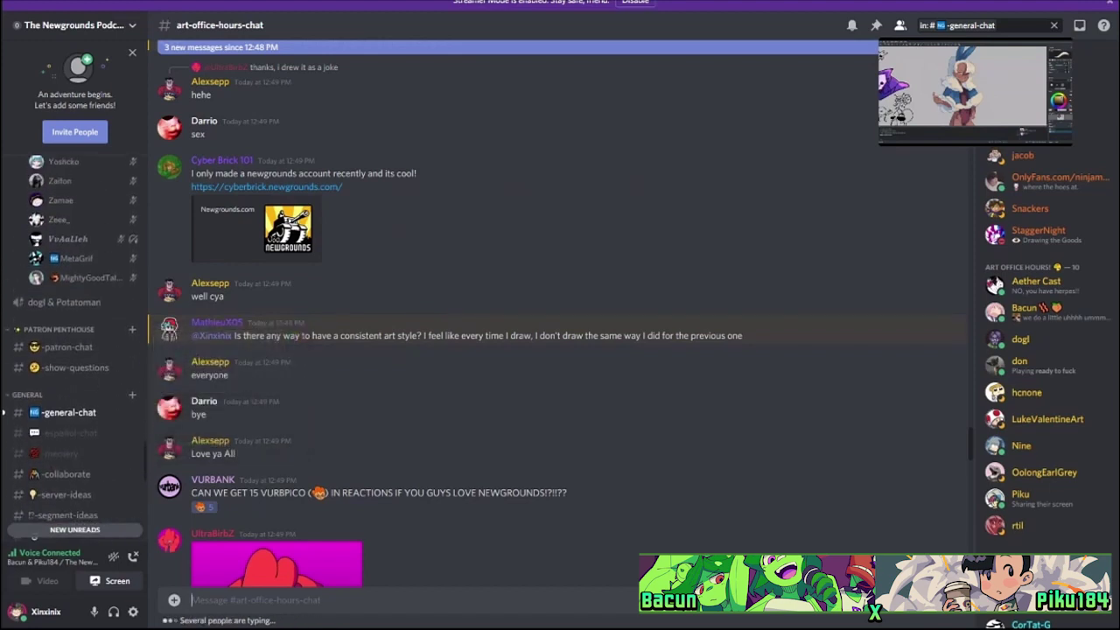
pyautogui.click(52, 413)
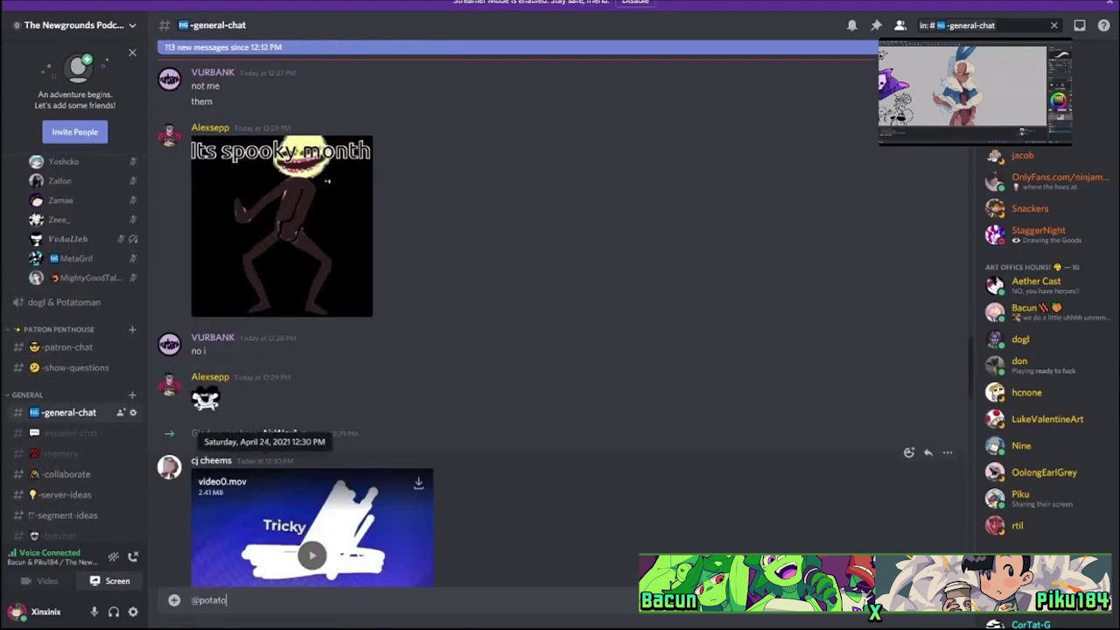
pyautogui.write('@po')
pyautogui.press('BackSpace')
pyautogui.press('BackSpace')
pyautogui.write('tater')
pyautogui.press('Tab')
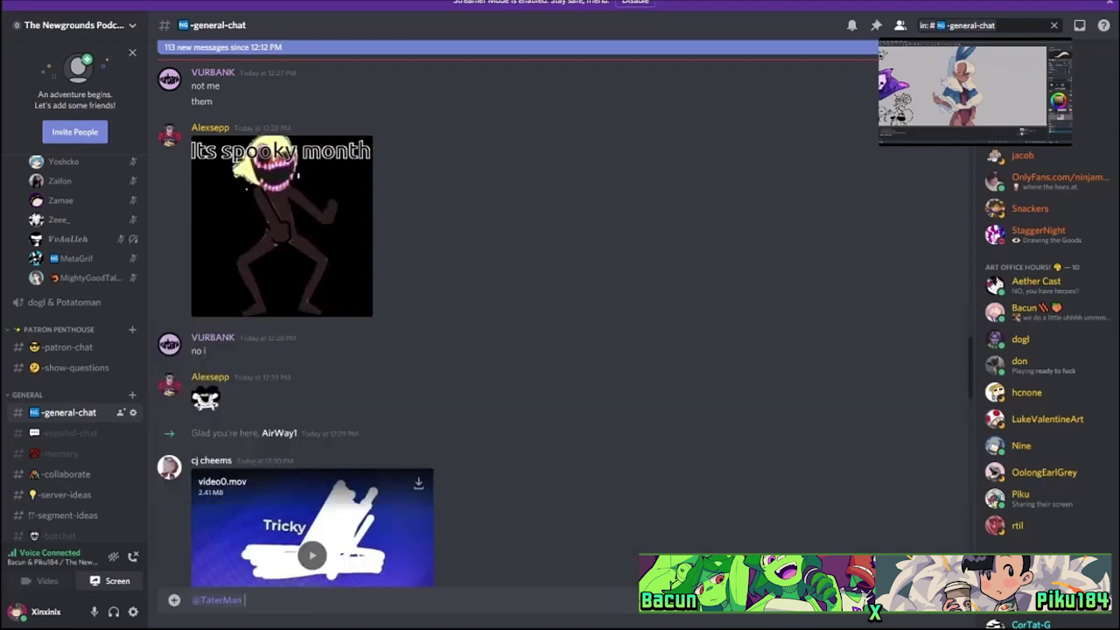
pyautogui.press('Return')
pyautogui.click(216, 565)
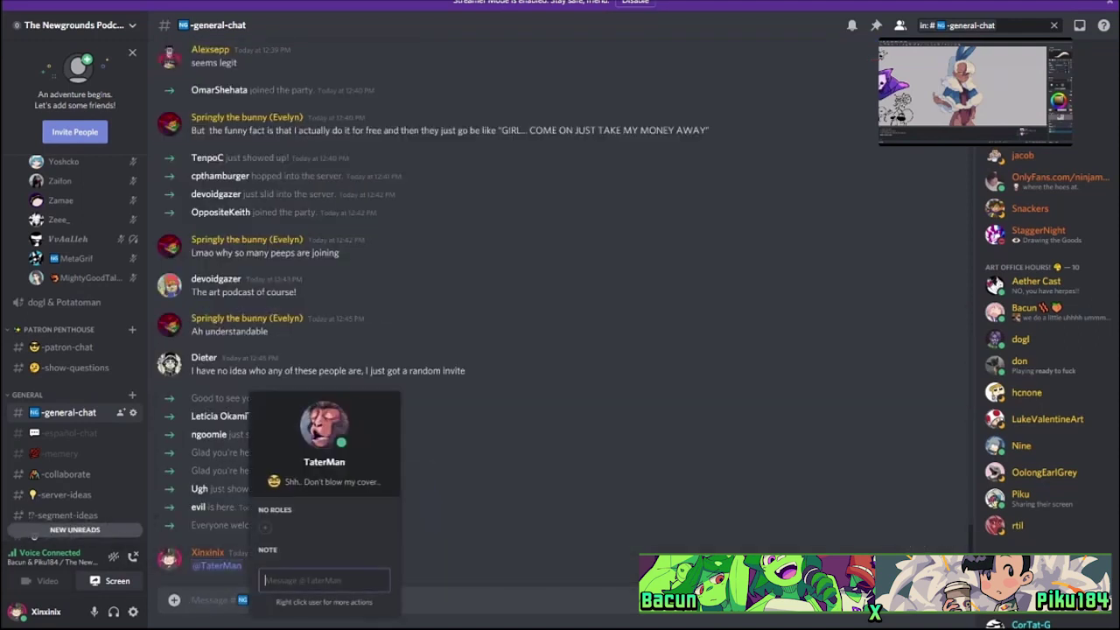
pyautogui.click(264, 527)
pyautogui.press('Escape')
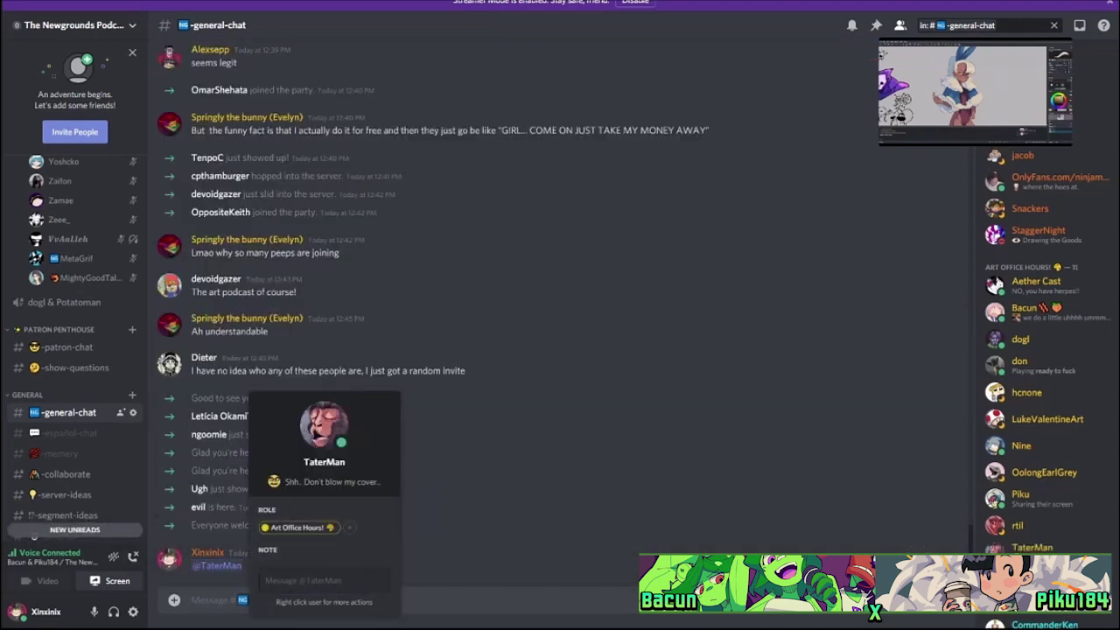
pyautogui.press('Escape')
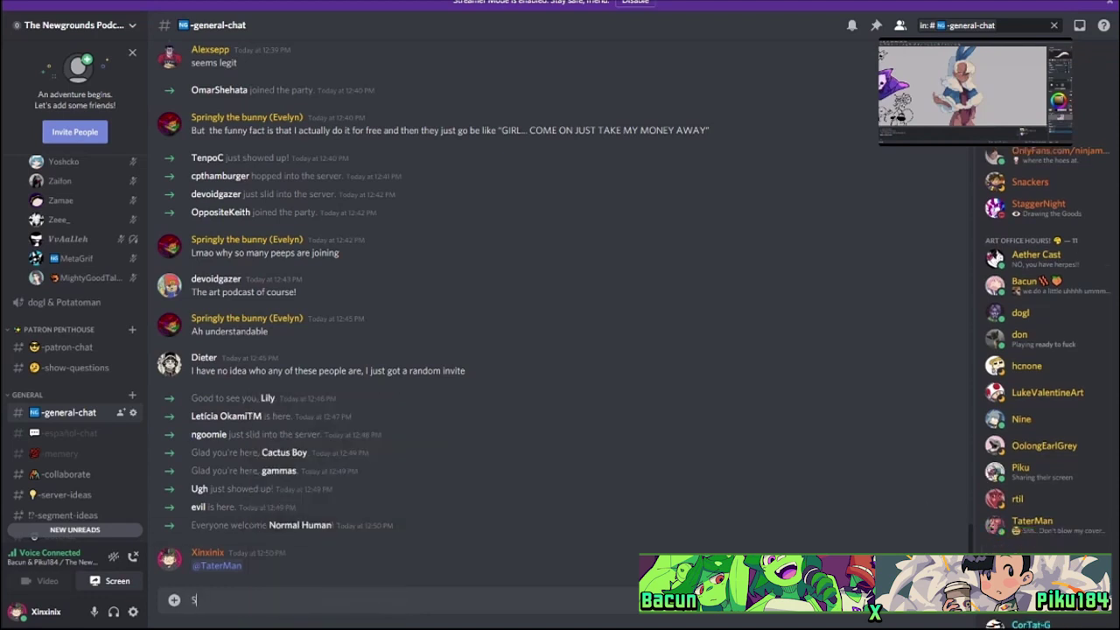
# Post "Should see it now" followed by a thinking emoji in general-chat.
pyautogui.write('Should see it now :thi')
pyautogui.press('Return')
pyautogui.press('Return')
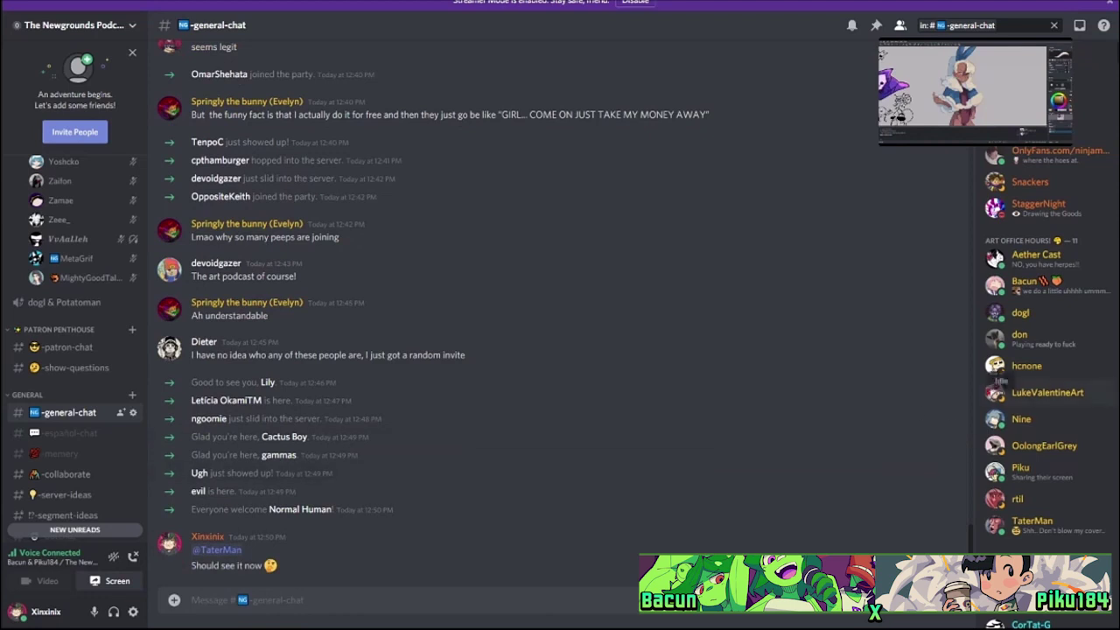
# Check the direct messages and the Art Office Hour group server, and return to The Newgrounds Podcast's art-office-hours-chat.
pyautogui.hotkey('ctrl', 'alt', 'Up')
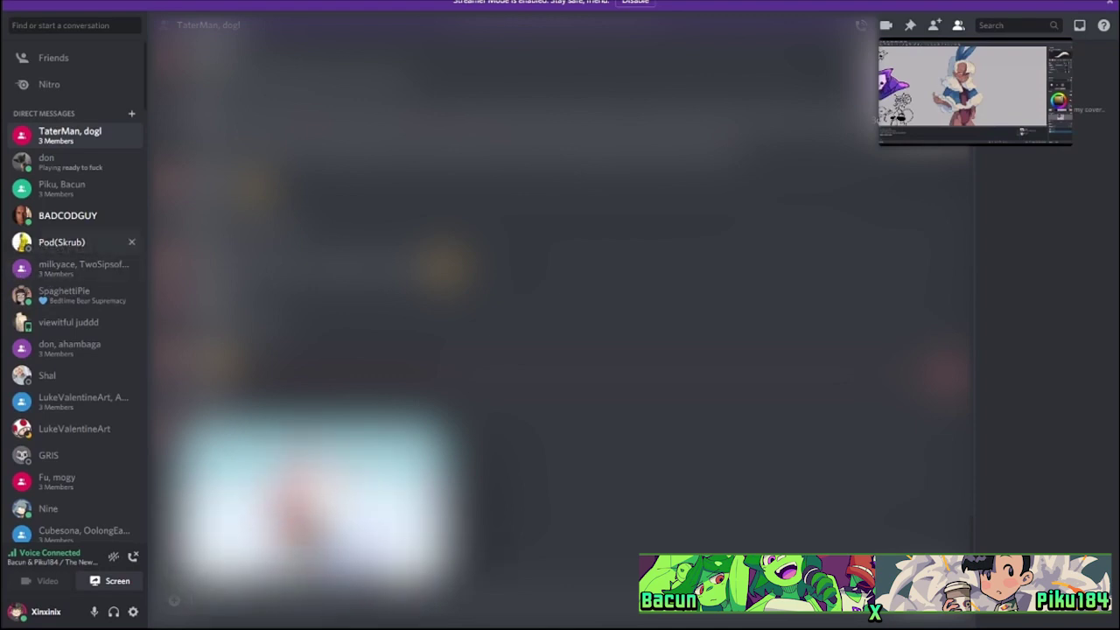
pyautogui.moveTo(61, 242); pyautogui.dragTo(36, 73)
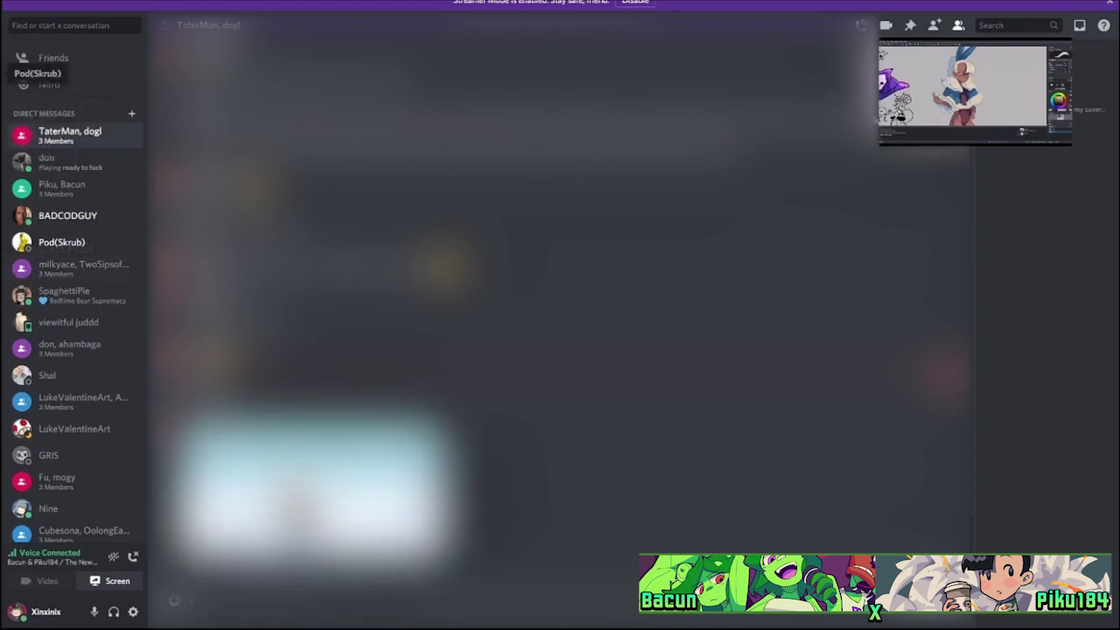
pyautogui.click(2, 112)
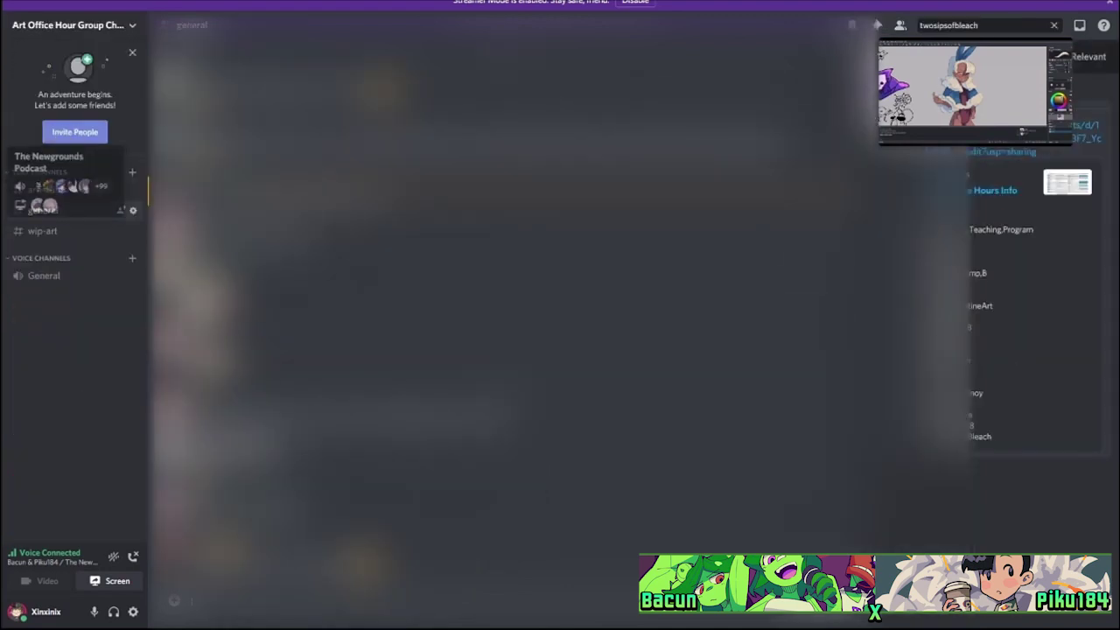
pyautogui.click(1, 166)
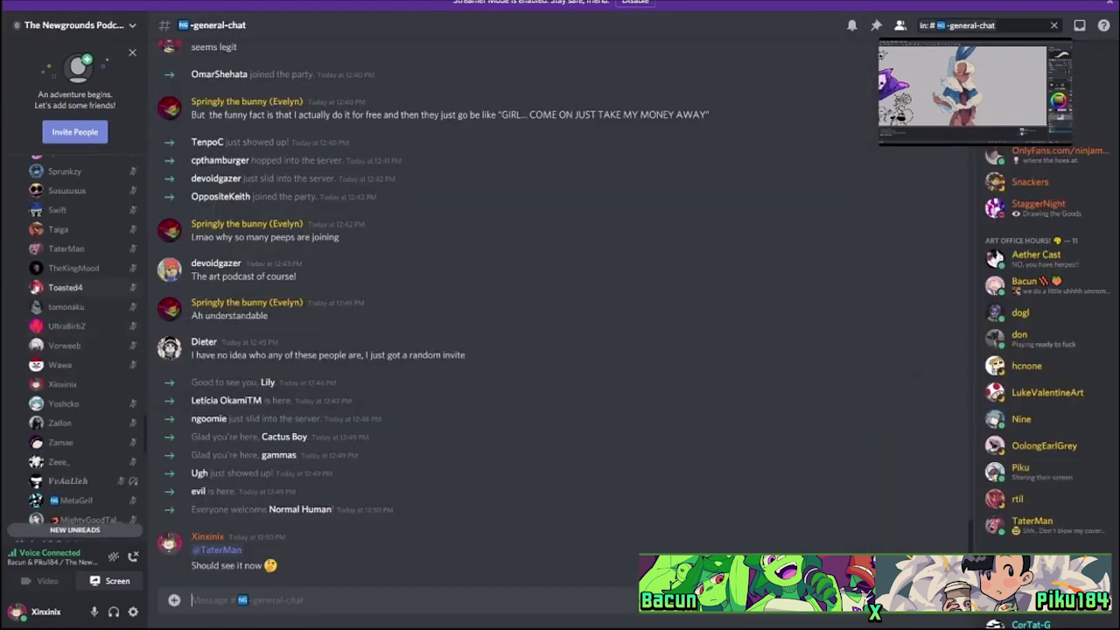
pyautogui.scroll(10, 88, 350)
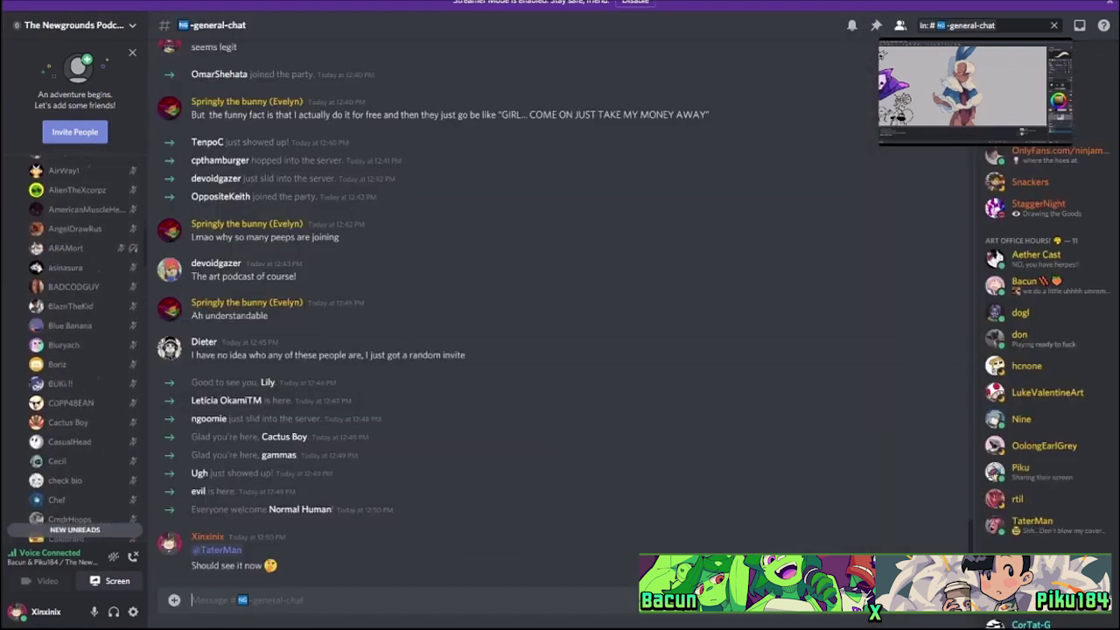
pyautogui.scroll(5, 75, 350)
pyautogui.click(70, 271)
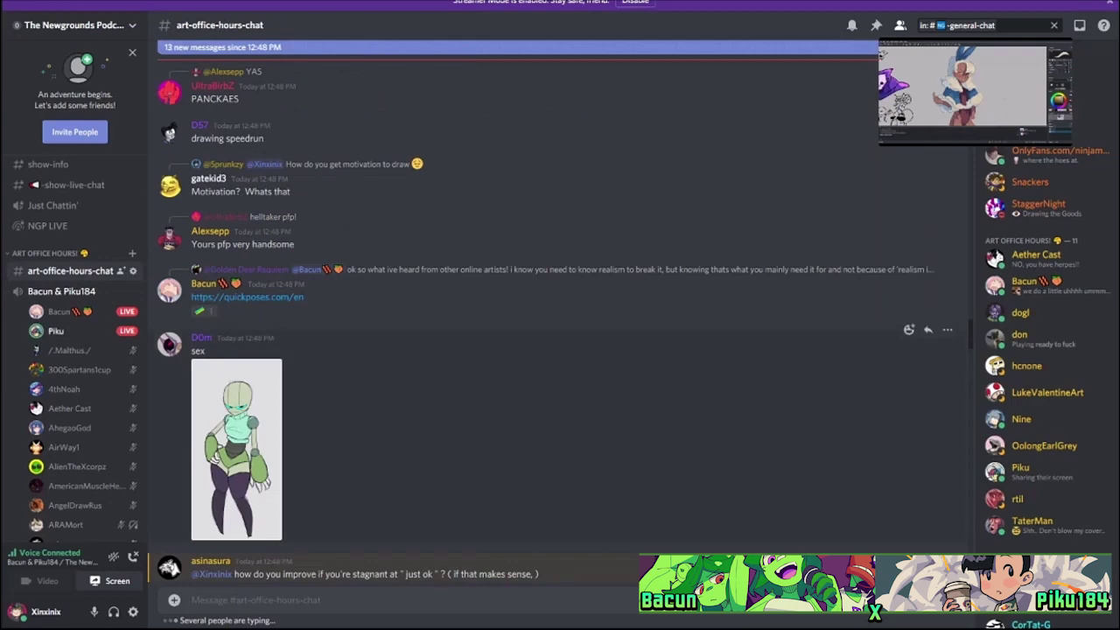
# Read the audience questions in art-office-hours-chat from the 12:48 PM motivation question through the 12:49 PM ones on mastering art and consistent style.
pyautogui.scroll(5, 560, 350)
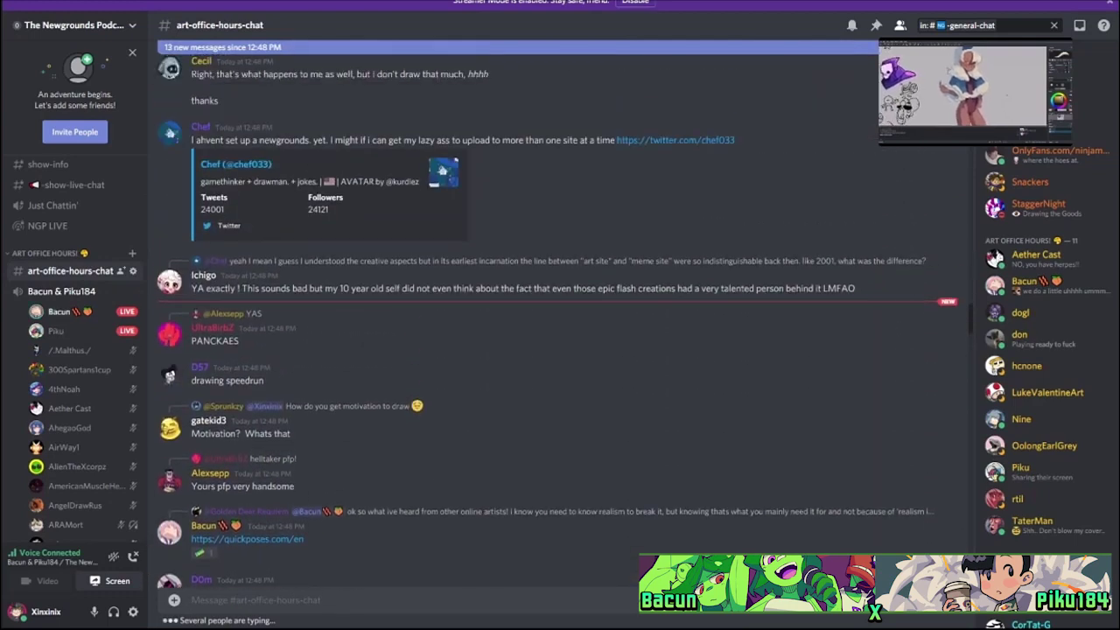
pyautogui.scroll(5, 560, 350)
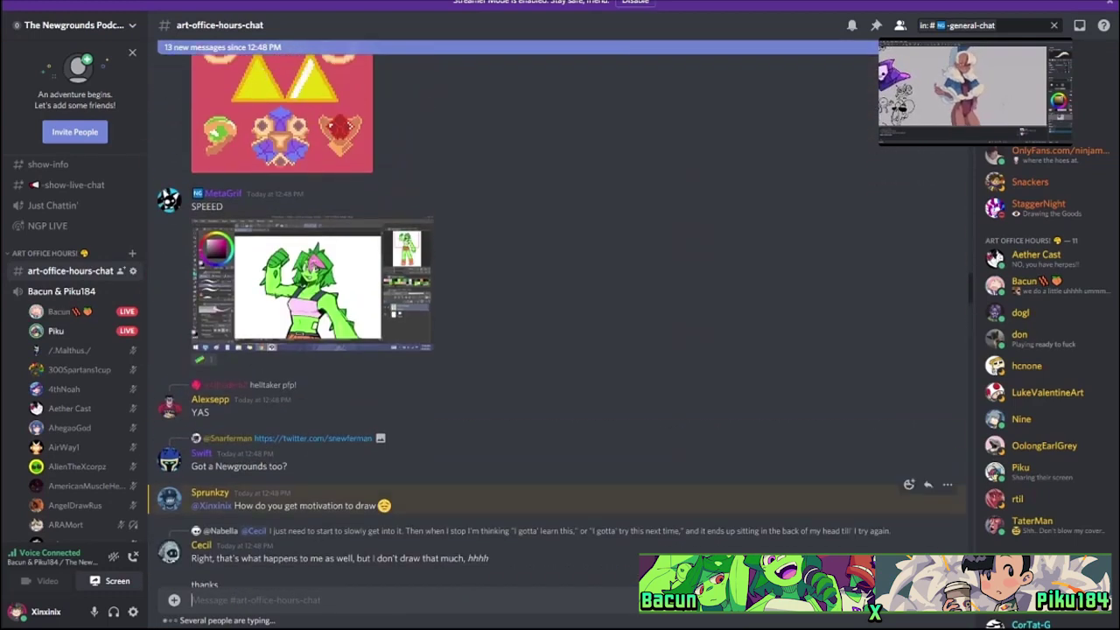
pyautogui.scroll(-10, 560, 350)
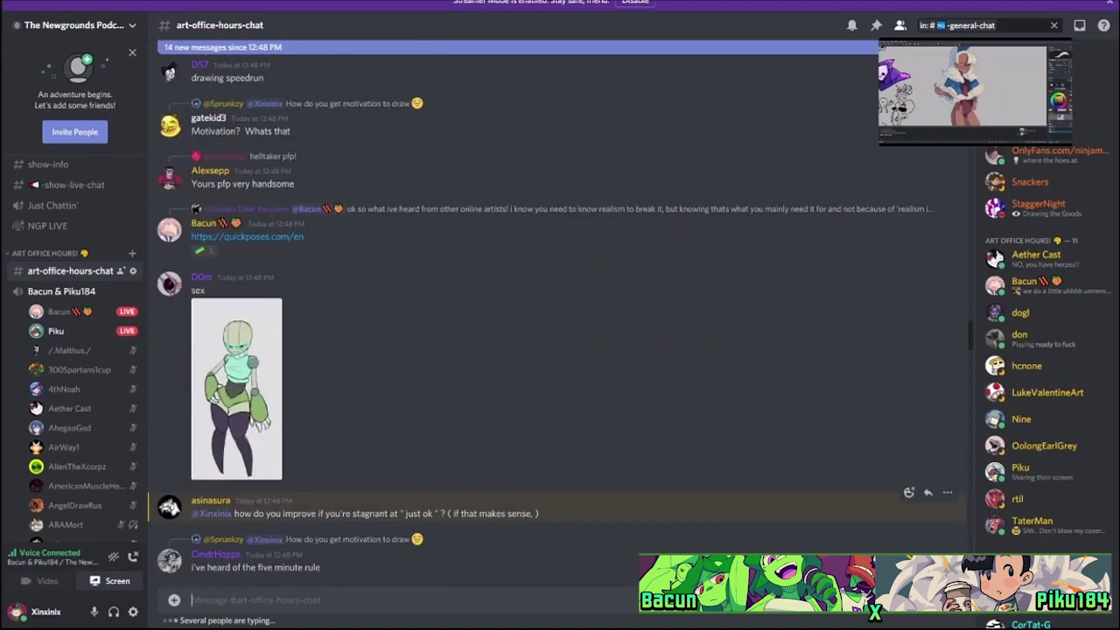
pyautogui.scroll(-10, 560, 350)
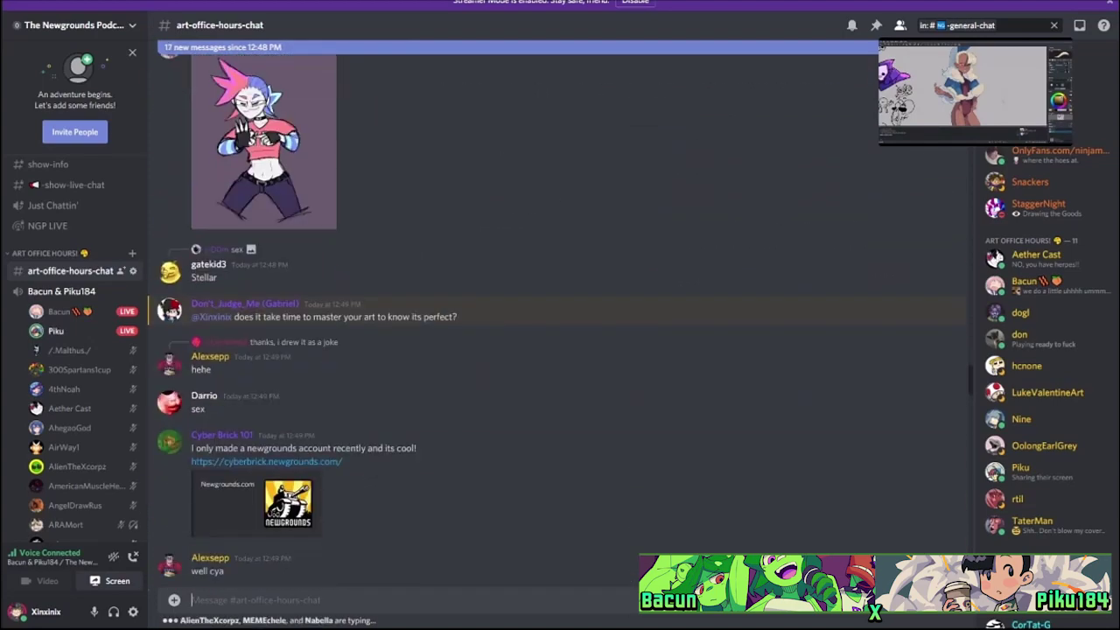
pyautogui.scroll(-5, 560, 350)
pyautogui.scroll(5, 560, 350)
pyautogui.scroll(-15, 560, 350)
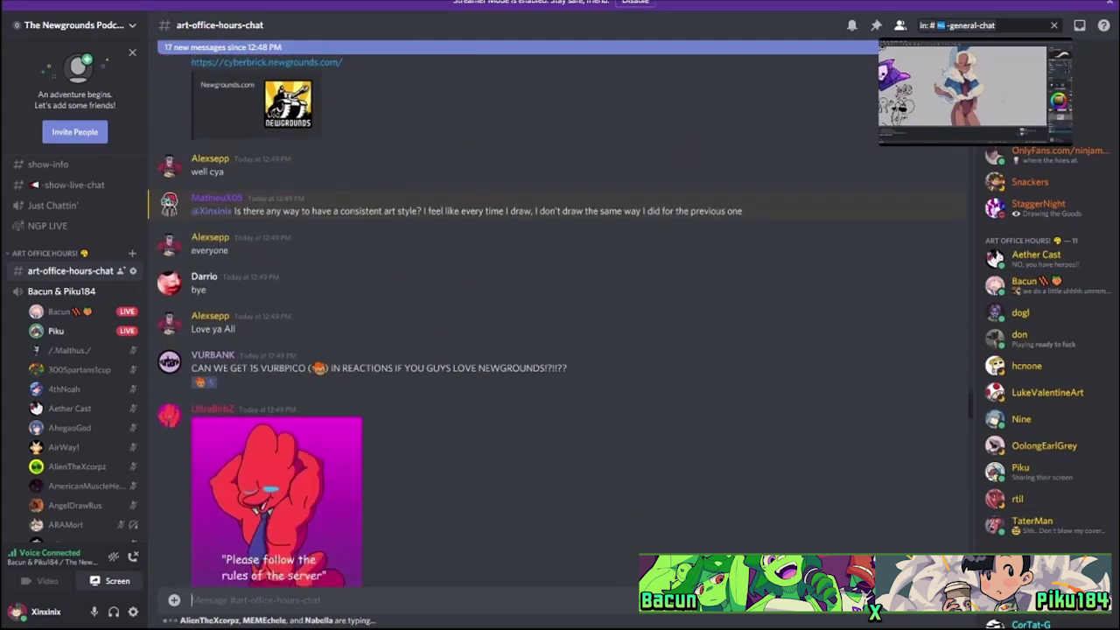
pyautogui.scroll(15, 560, 350)
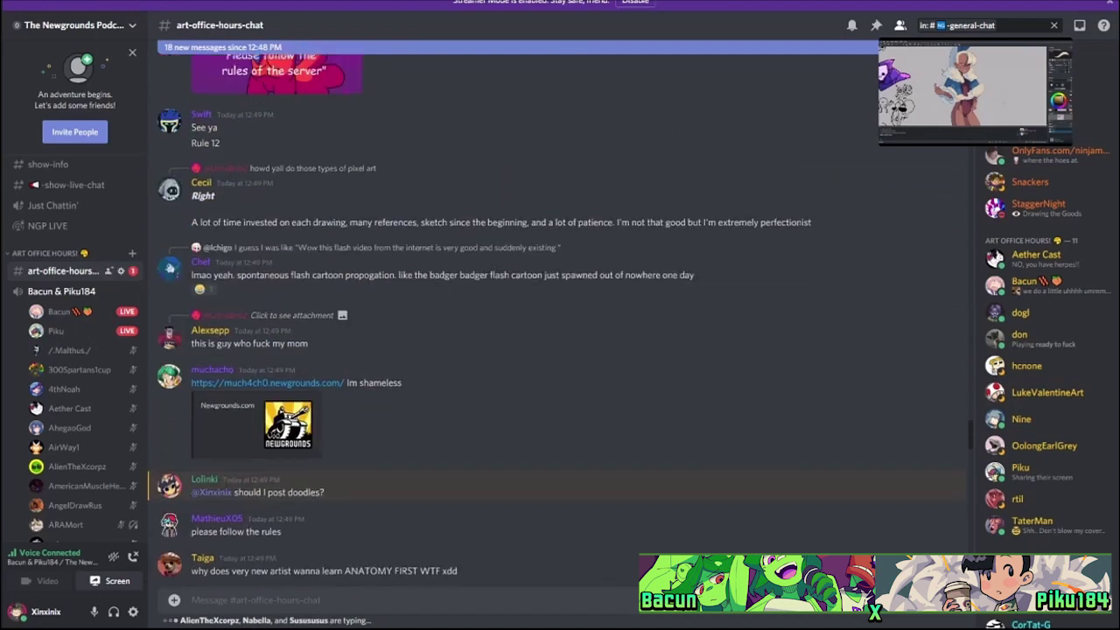
pyautogui.scroll(3, 560, 350)
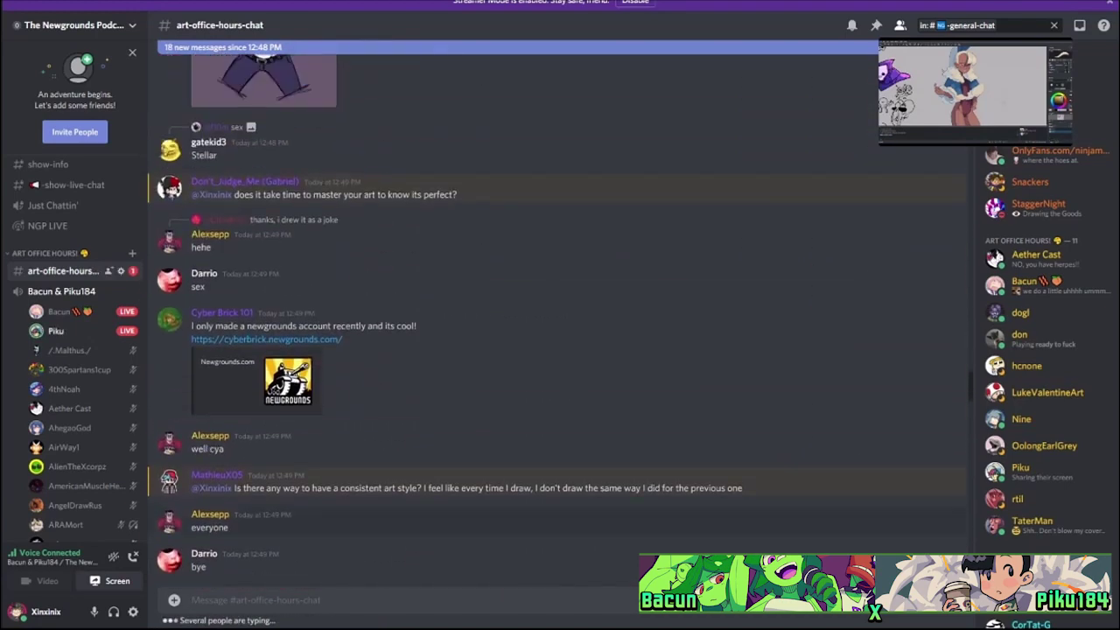
pyautogui.scroll(-1, 560, 350)
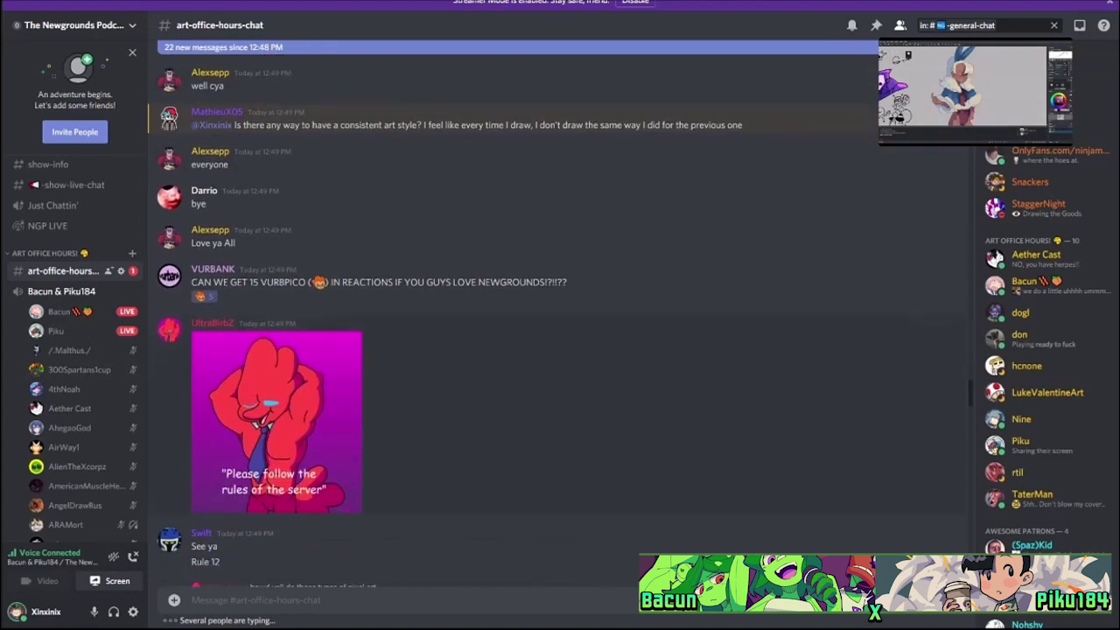
pyautogui.scroll(1, 561, 315)
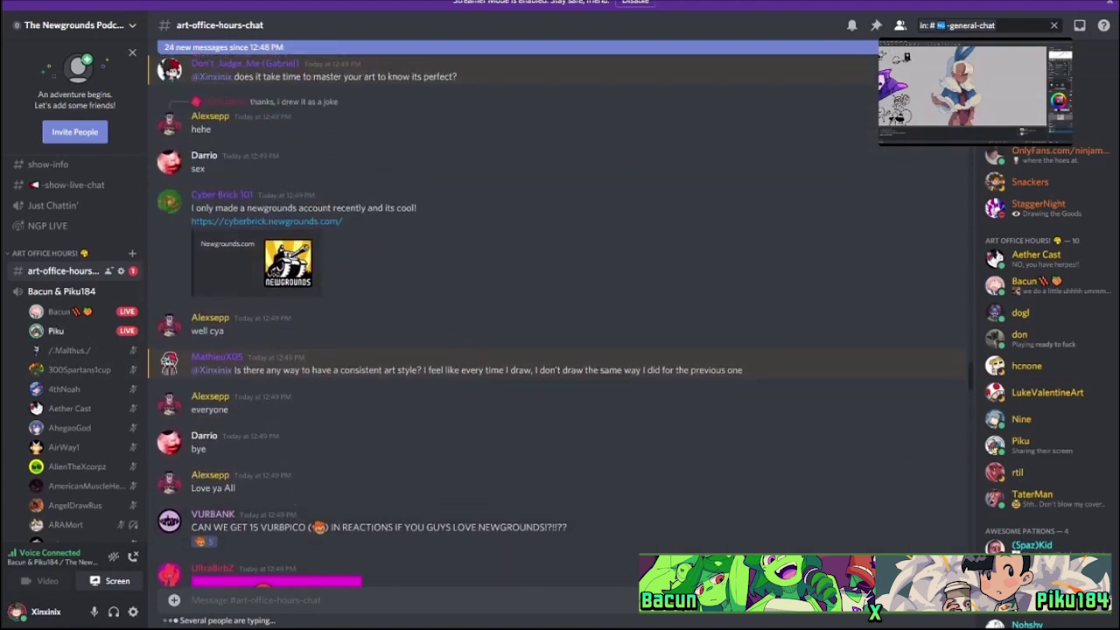
pyautogui.scroll(1, 560, 315)
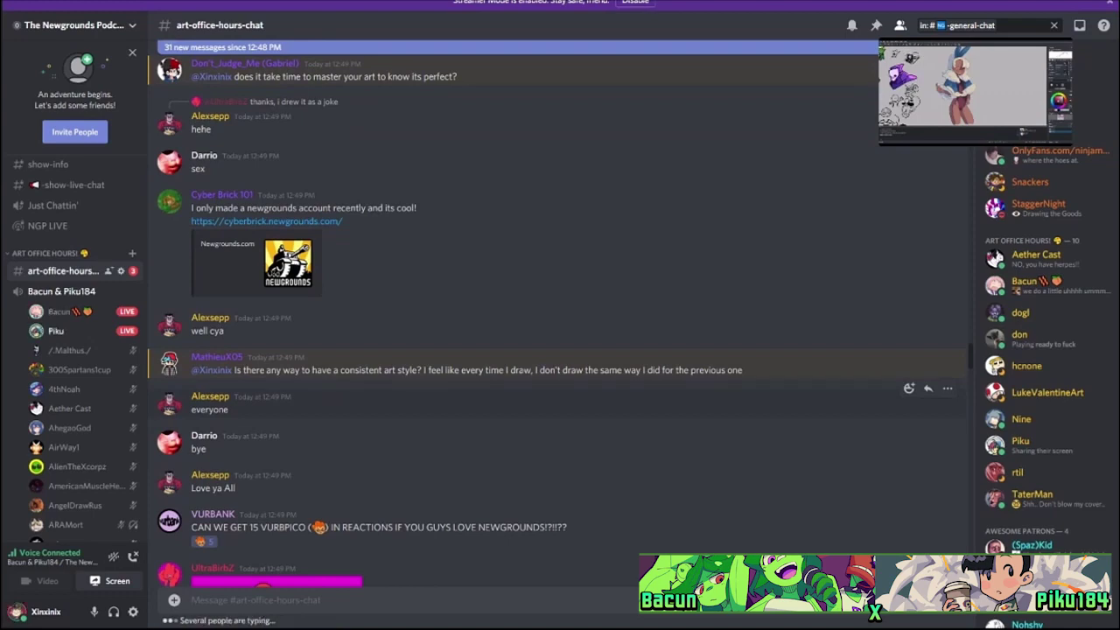
# Read on through the 12:51 PM audience questions about posting traced drawings and adding detail to simple characters.
pyautogui.scroll(-3, 75, 350)
pyautogui.scroll(-10, 560, 324)
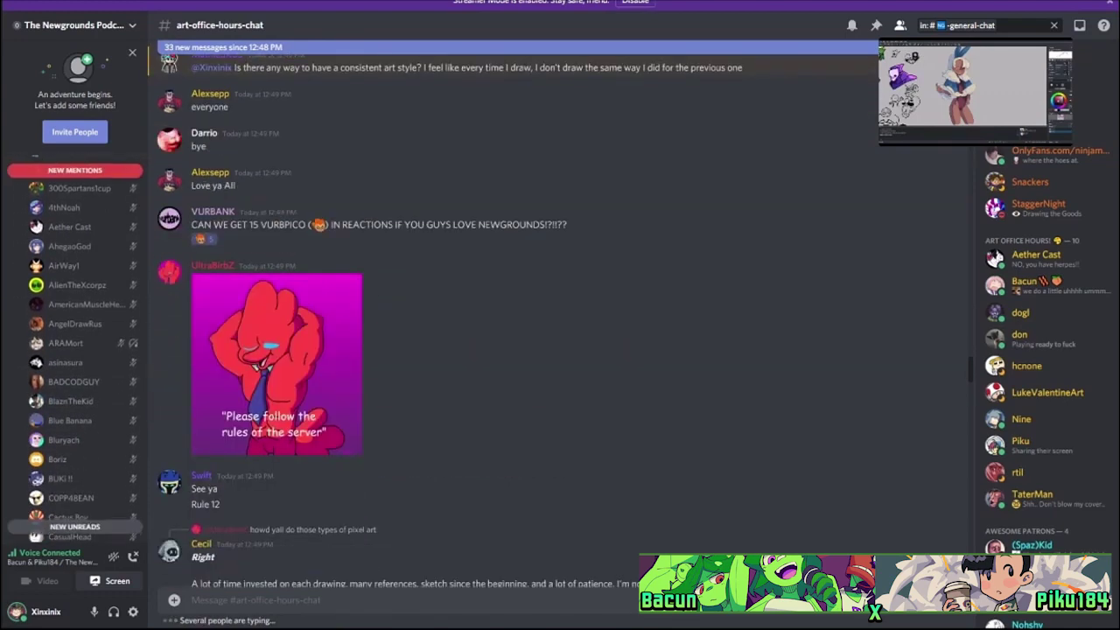
pyautogui.scroll(-10, 560, 324)
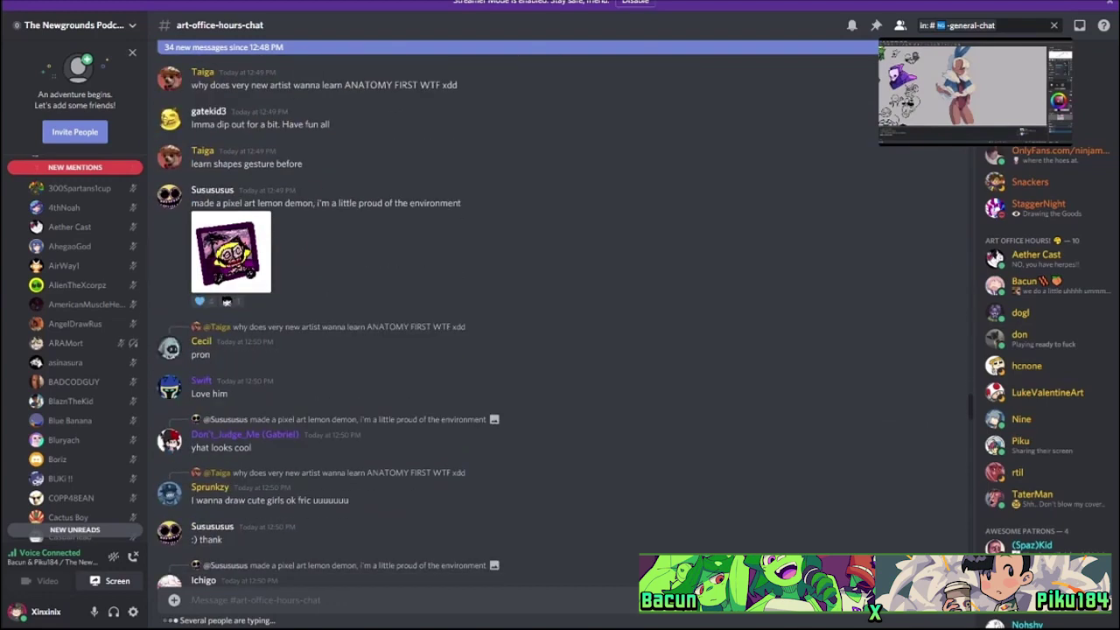
pyautogui.scroll(-15, 544, 321)
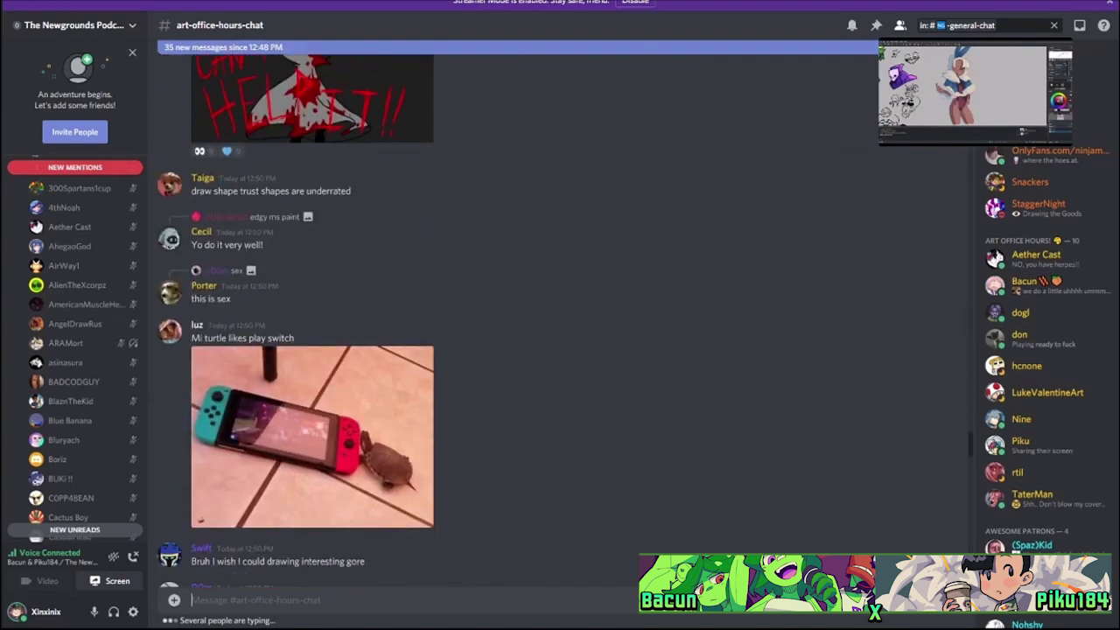
pyautogui.scroll(-5, 561, 324)
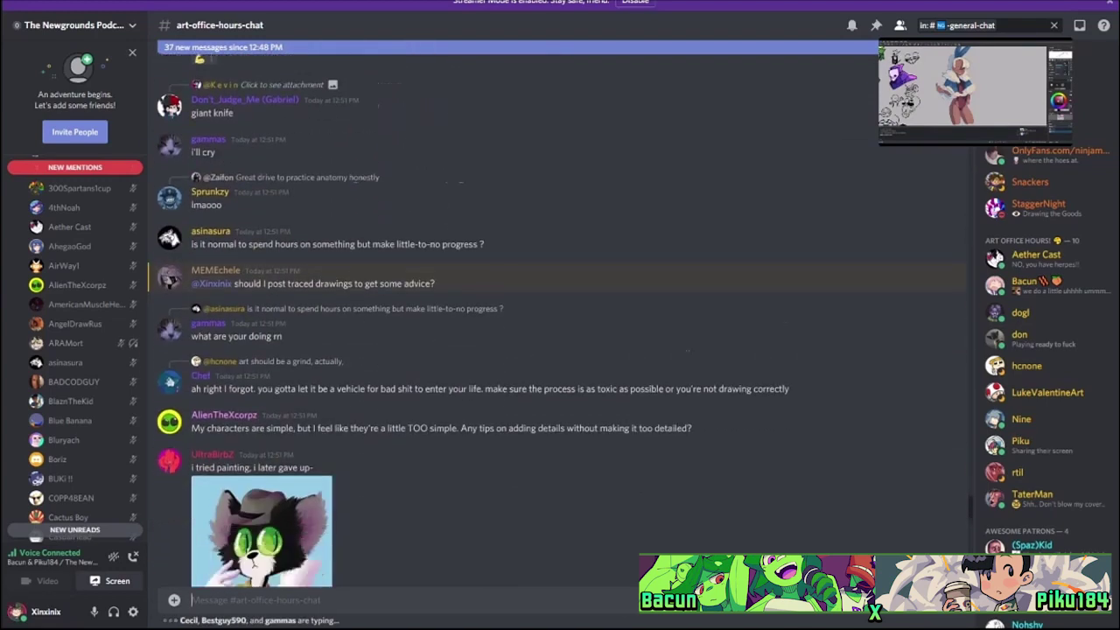
pyautogui.scroll(1, 560, 324)
pyautogui.scroll(4, 560, 324)
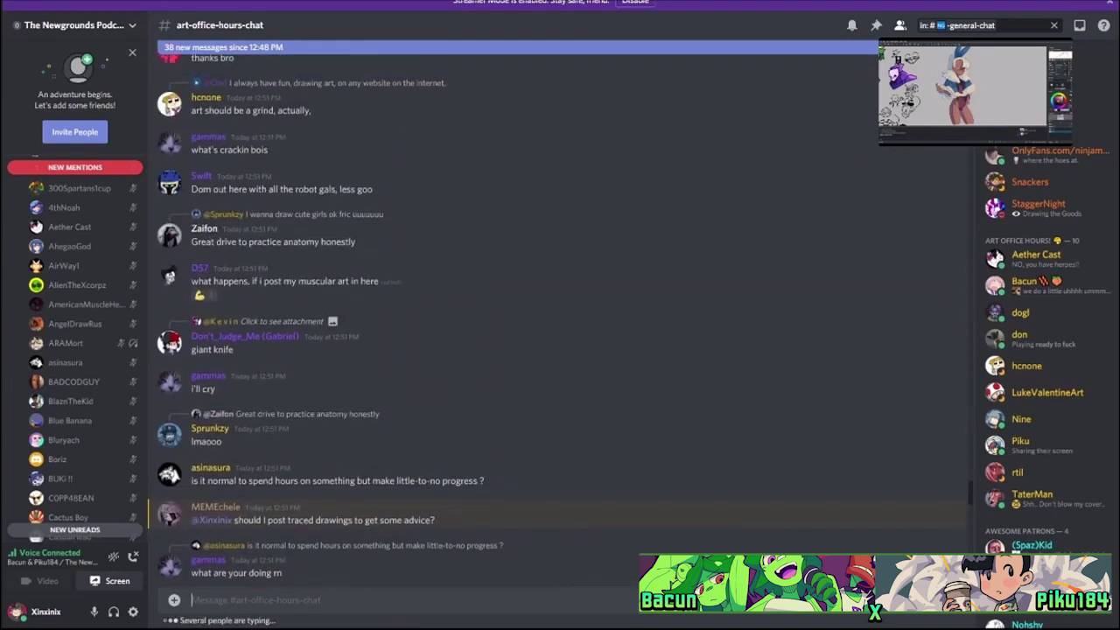
pyautogui.scroll(2, 561, 324)
pyautogui.scroll(1, 560, 324)
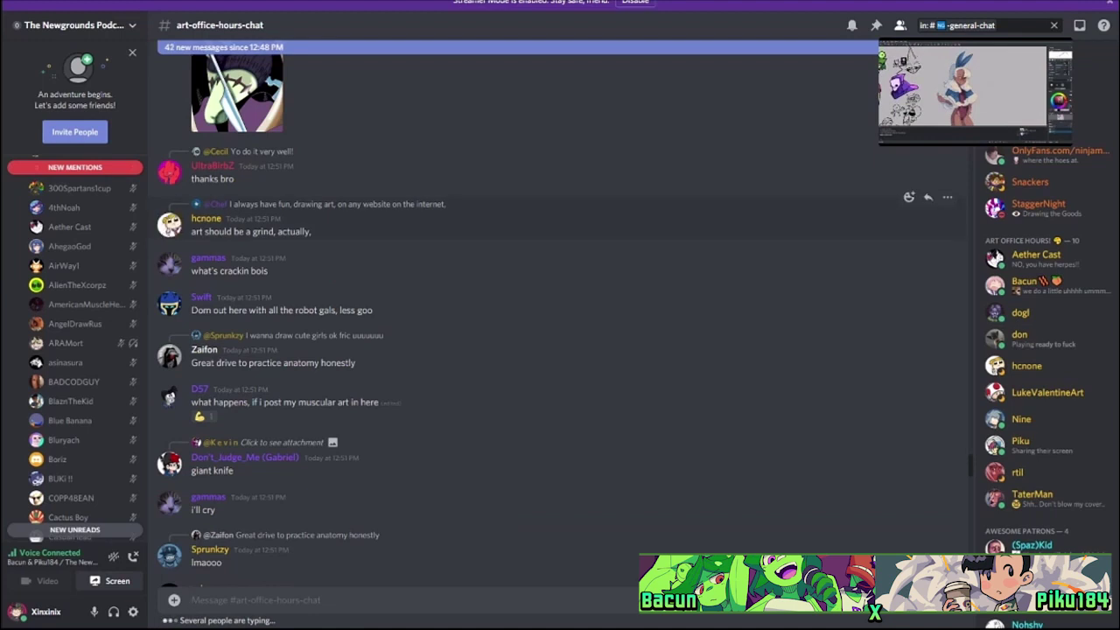
pyautogui.scroll(-1, 561, 324)
pyautogui.scroll(-3, 560, 350)
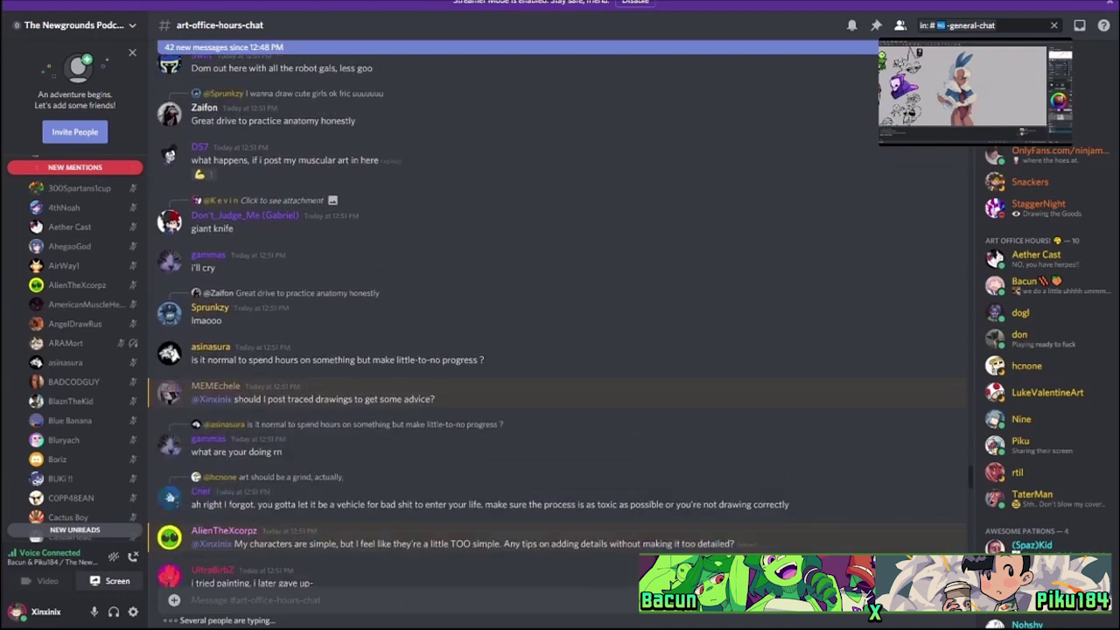
pyautogui.scroll(-1, 560, 323)
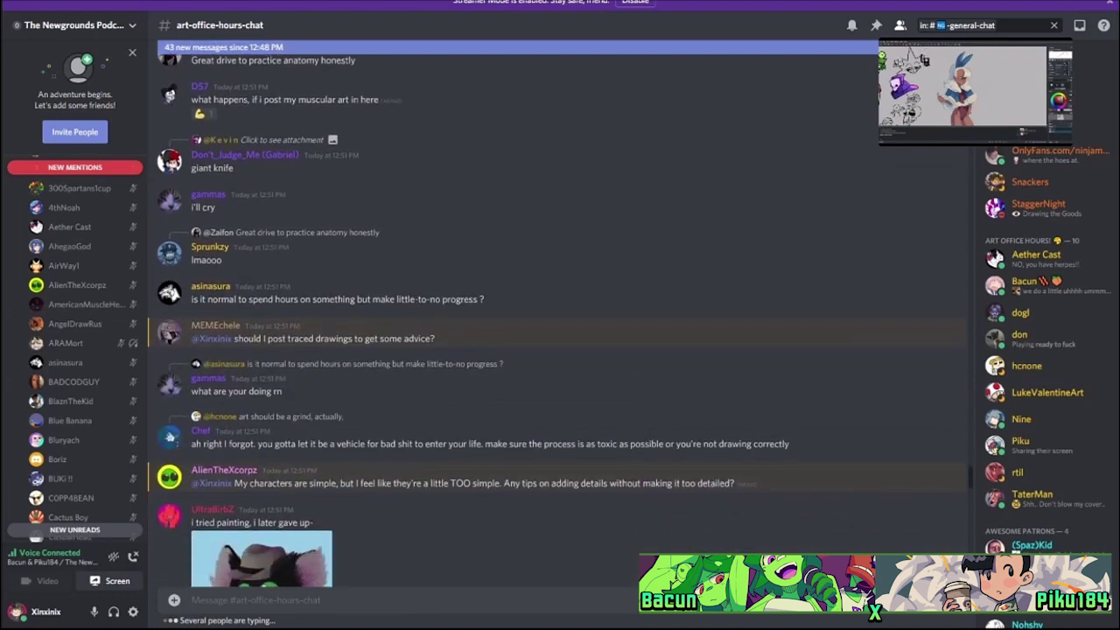
pyautogui.scroll(-1, 560, 324)
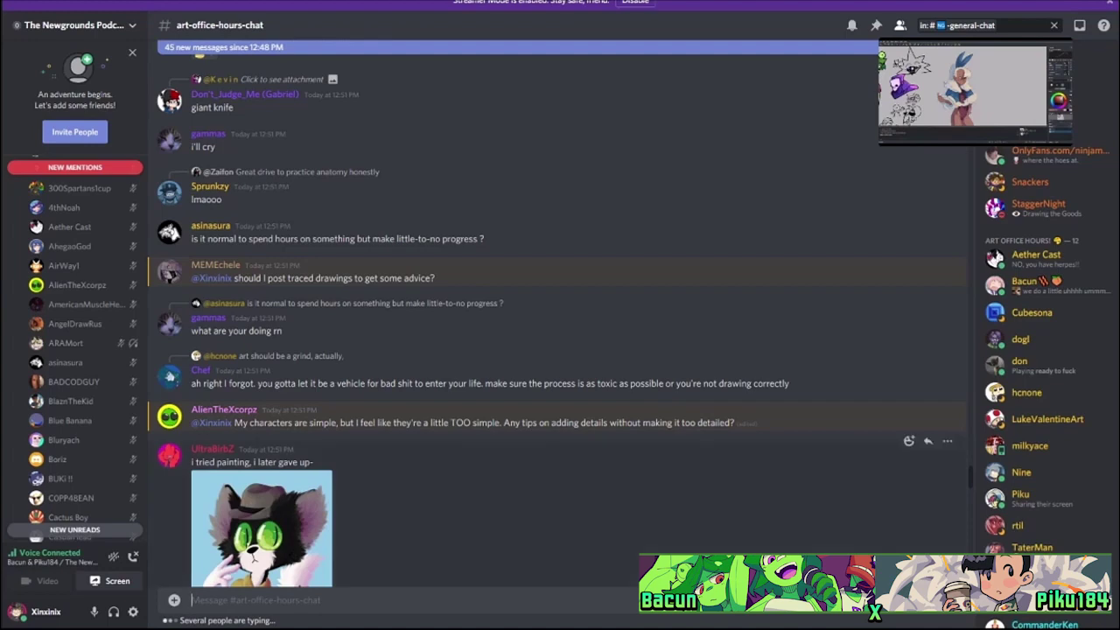
# Check which members have joined the dogl & Potatoman voice channel.
pyautogui.scroll(-5, 79, 350)
pyautogui.scroll(-3, 560, 315)
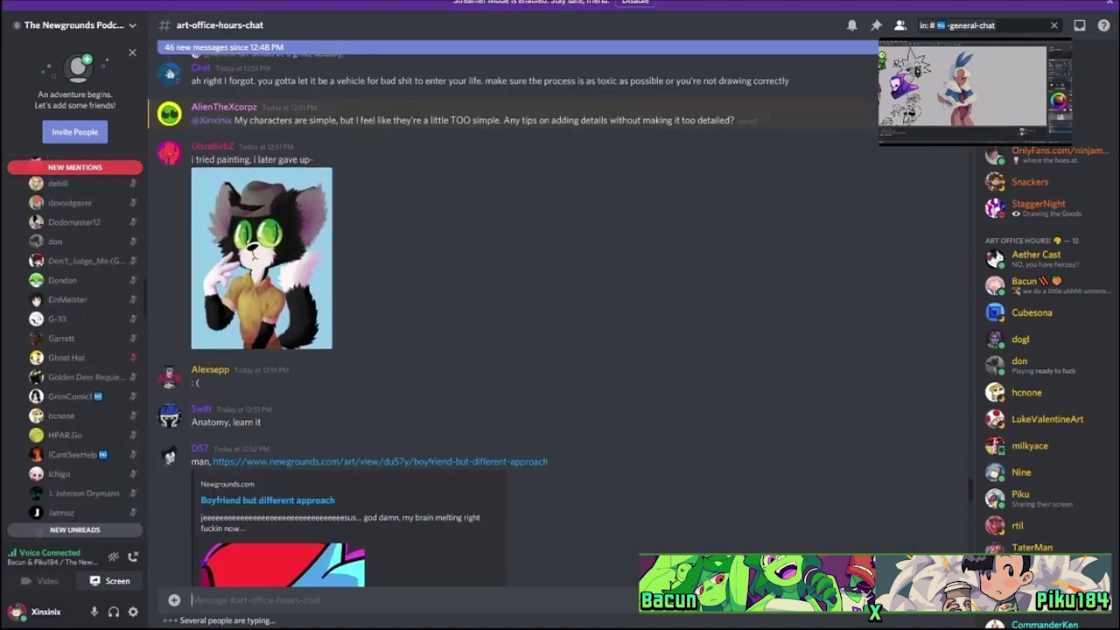
pyautogui.scroll(-10, 74, 350)
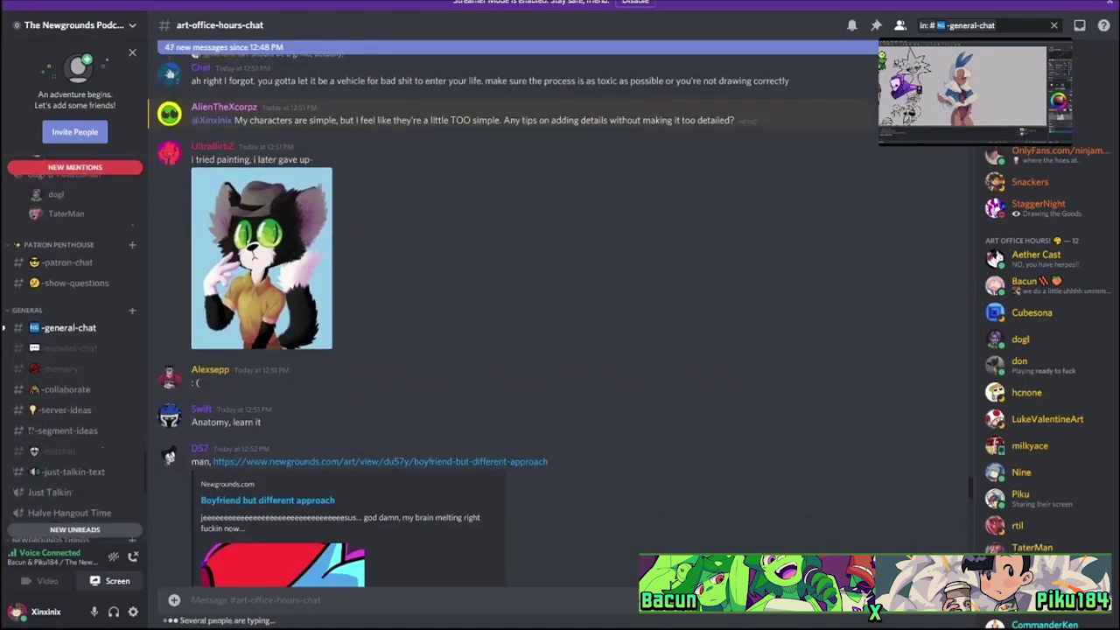
pyautogui.scroll(3, 74, 350)
# Reread the 12:51 PM chat from the sword character drawing down to the traced-drawings and simple-character questions.
pyautogui.scroll(10, 560, 315)
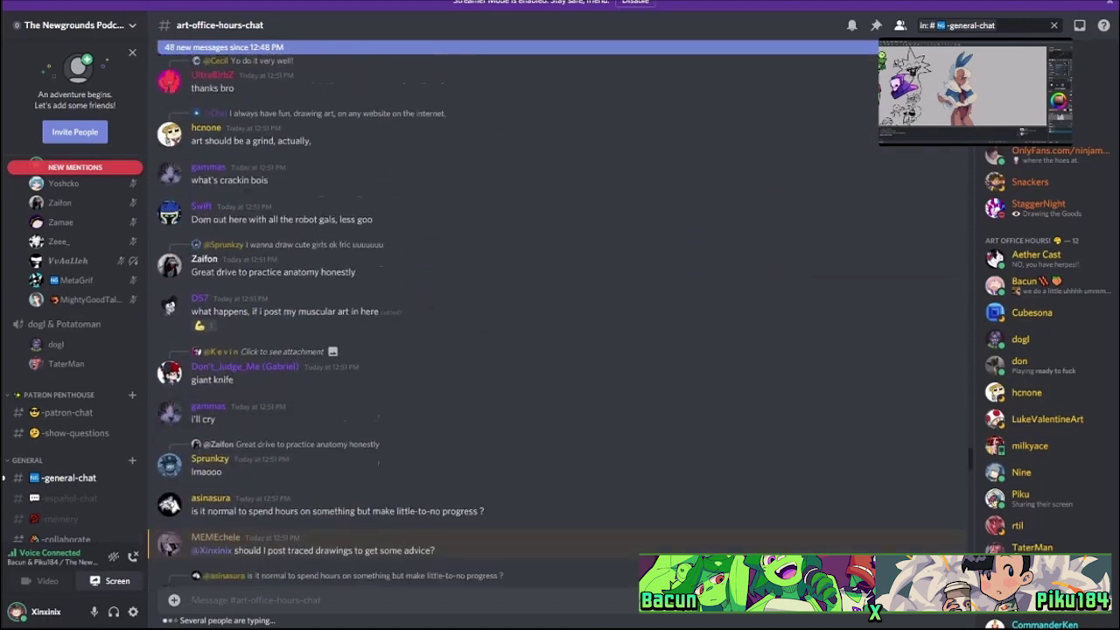
pyautogui.scroll(5, 560, 315)
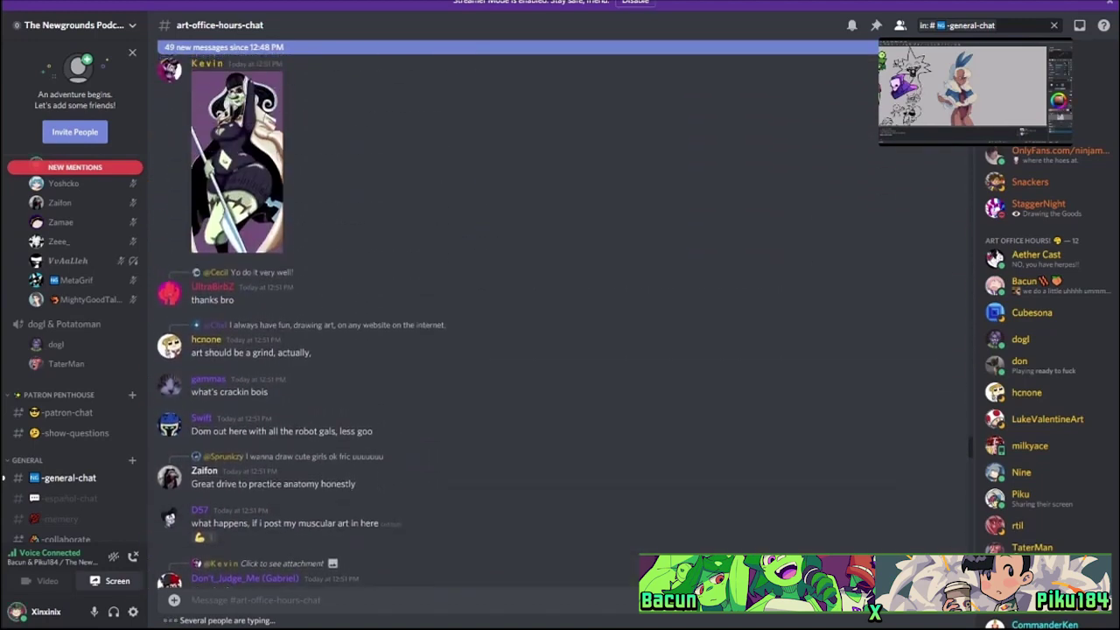
pyautogui.scroll(3, 560, 455)
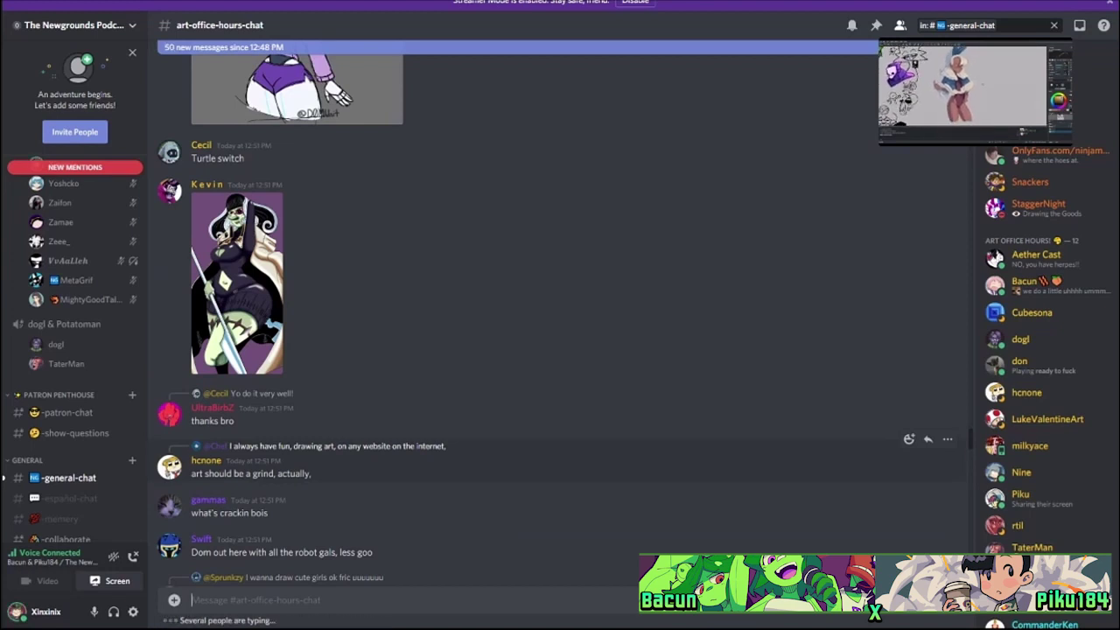
pyautogui.scroll(-12, 560, 456)
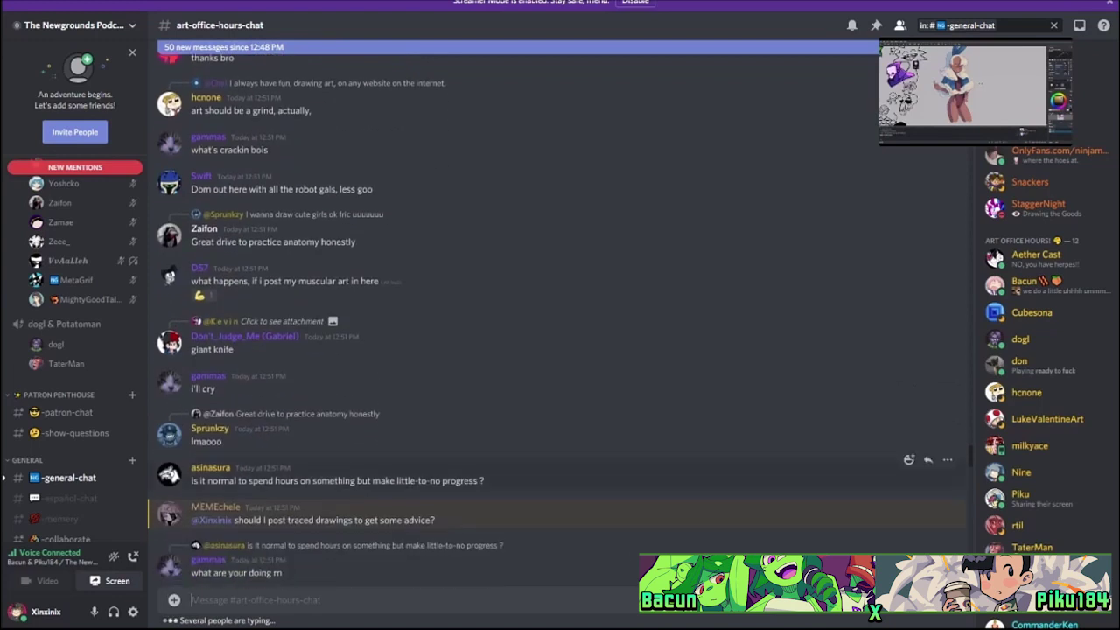
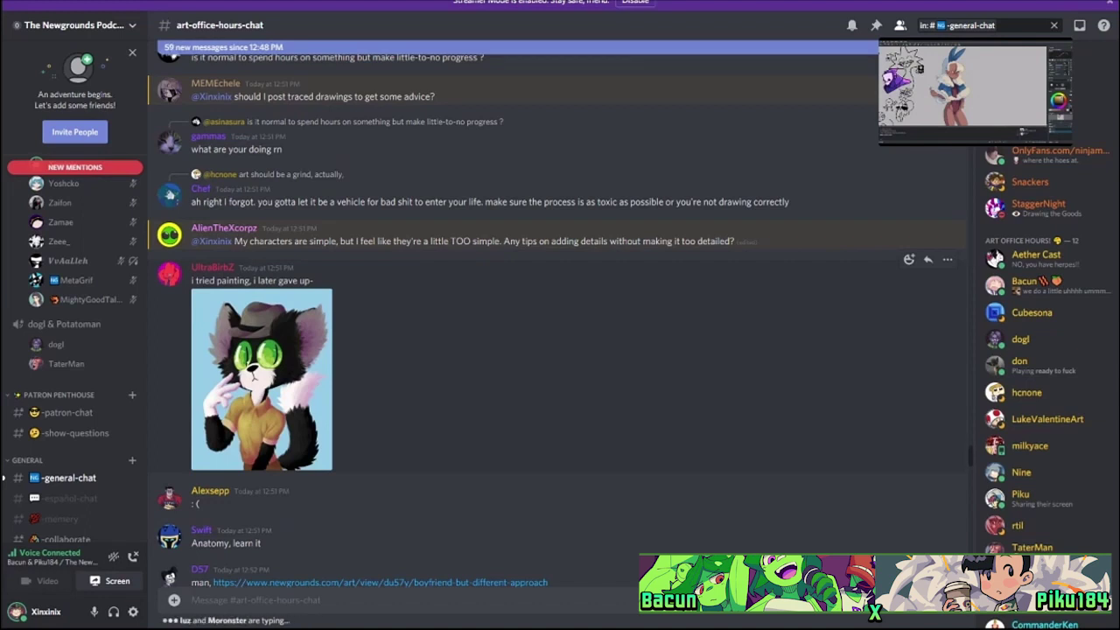
# Read the audience questions from the 12:51 PM traced-drawings one, through combining colors and cleaner lineart, to the 12:53 PM inspiration and outlining one.
pyautogui.scroll(5, 557, 315)
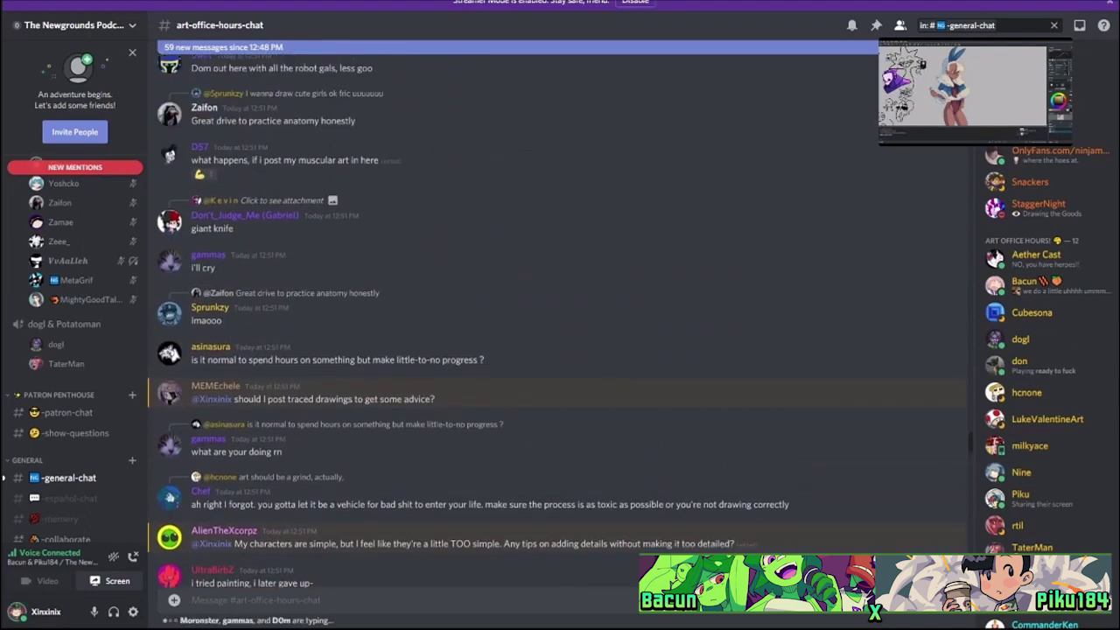
pyautogui.scroll(-12, 556, 429)
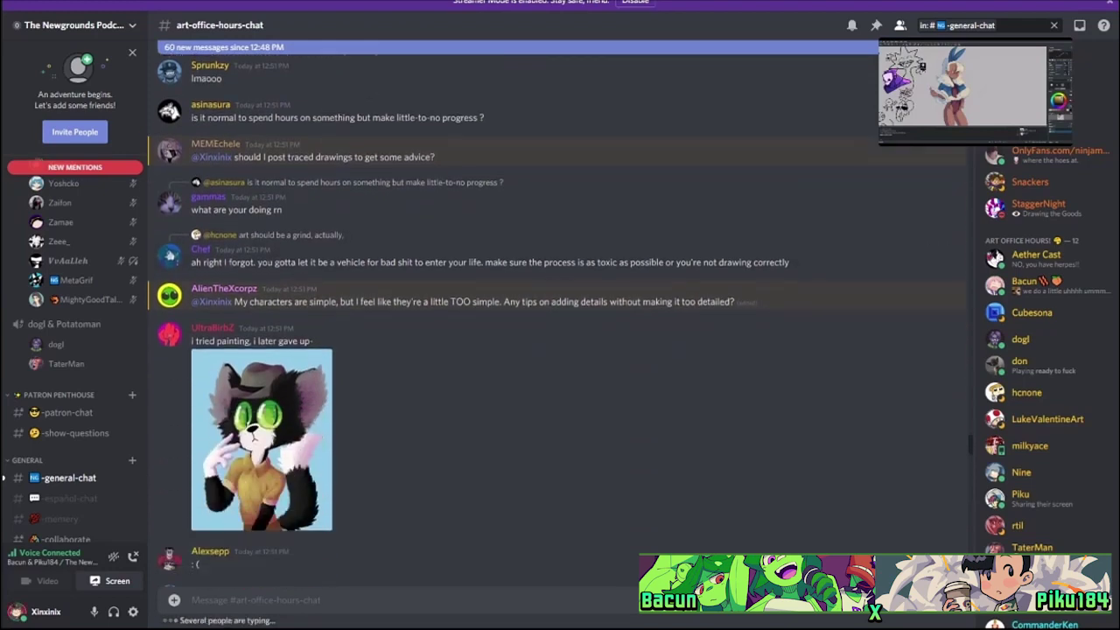
pyautogui.scroll(-4, 557, 429)
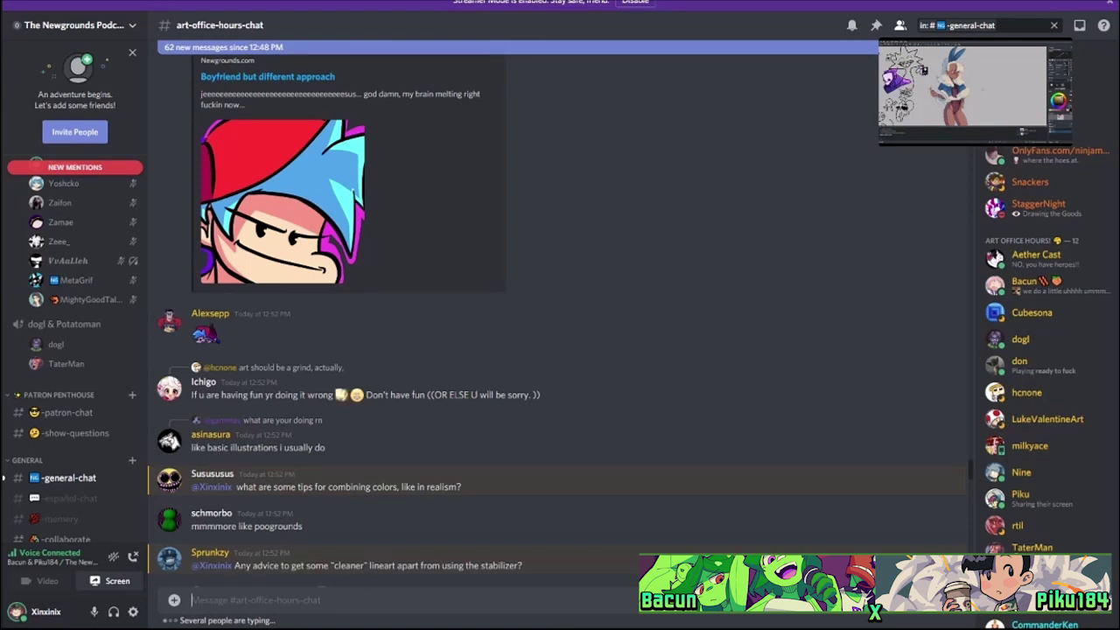
pyautogui.scroll(-3, 556, 398)
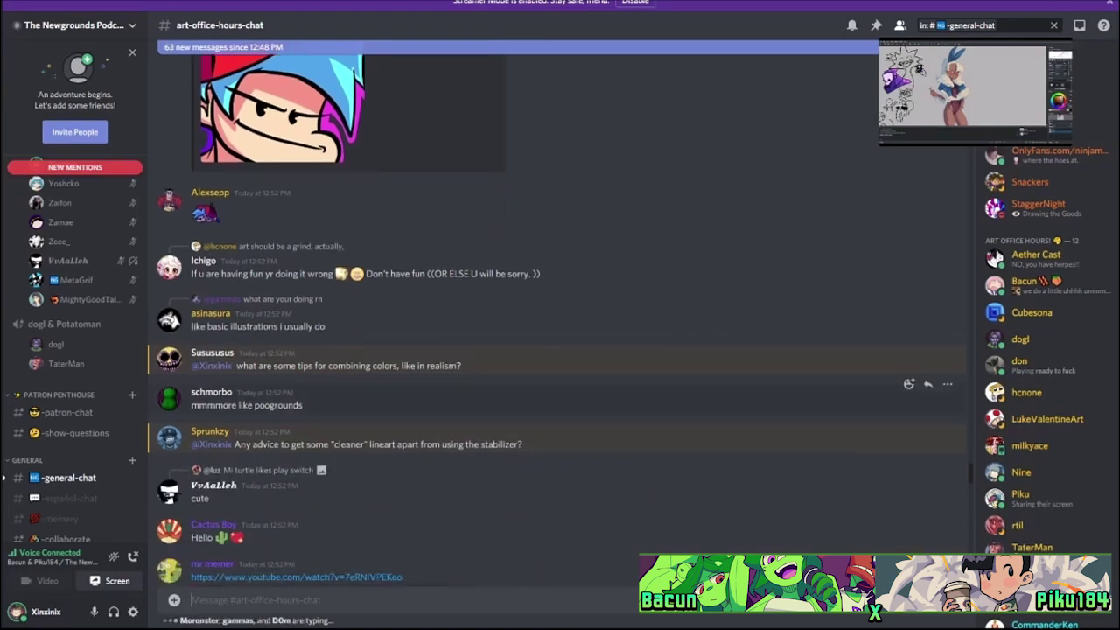
pyautogui.scroll(15, 556, 399)
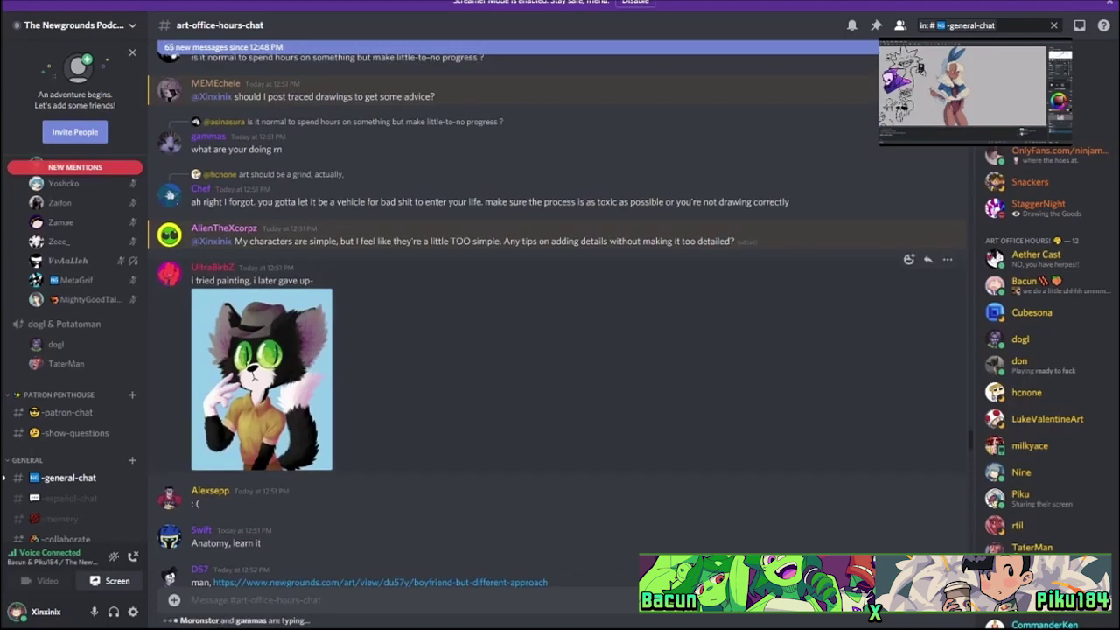
pyautogui.scroll(-15, 557, 411)
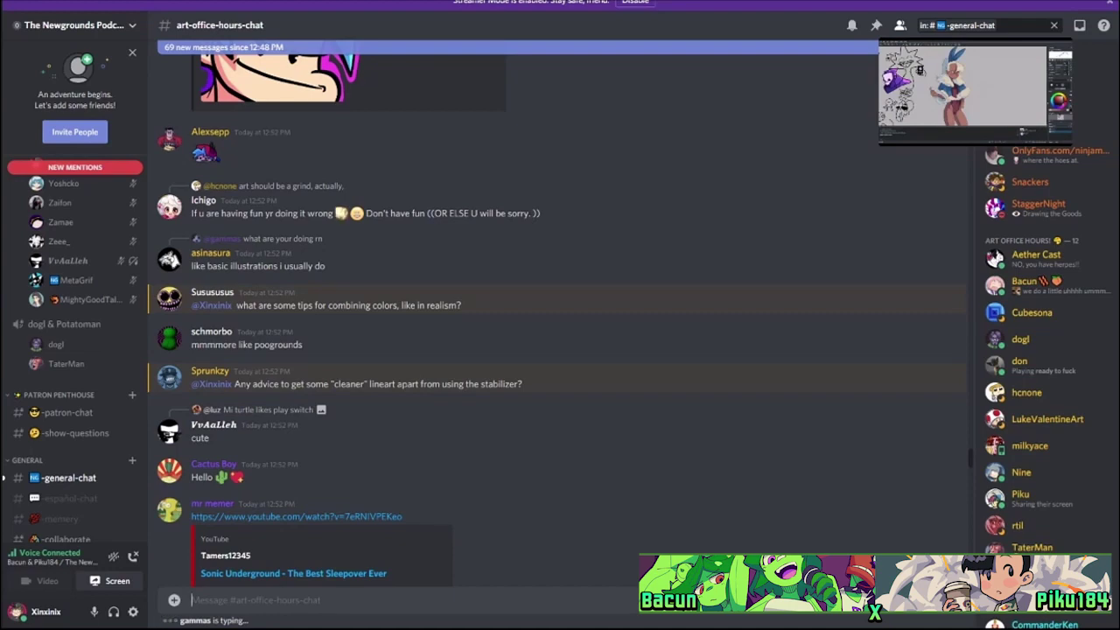
pyautogui.scroll(-10, 560, 332)
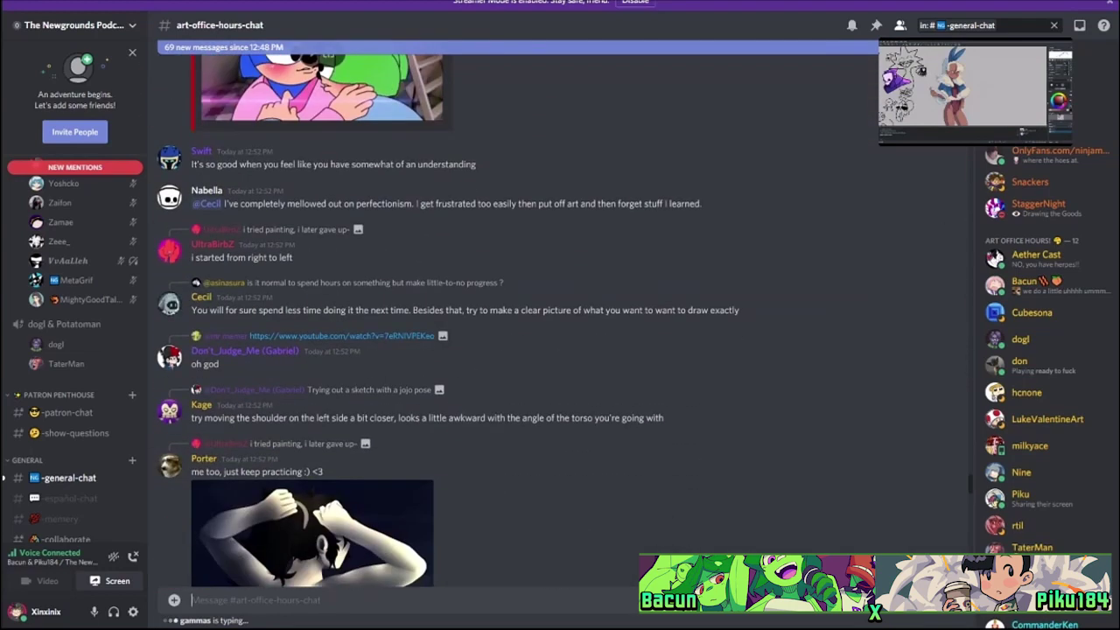
pyautogui.scroll(-5, 560, 459)
pyautogui.scroll(-5, 560, 460)
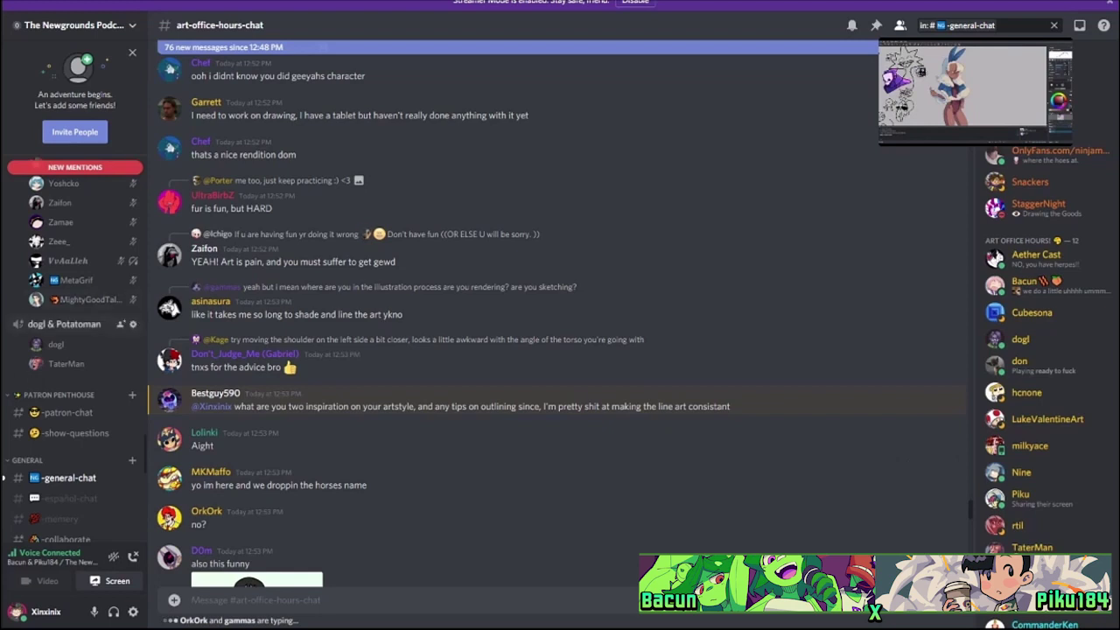
# Check the group direct message for the dogl & Potatoman session, and return to art-office-hours-chat on The Newgrounds Podcast server.
pyautogui.scroll(3, 74, 306)
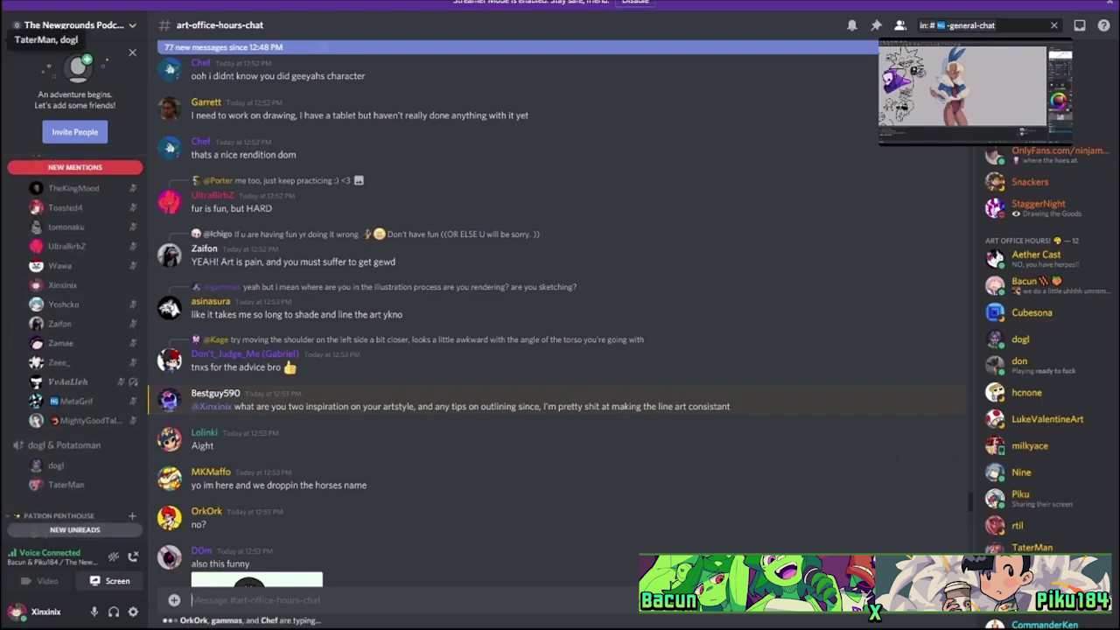
pyautogui.click(7, 40)
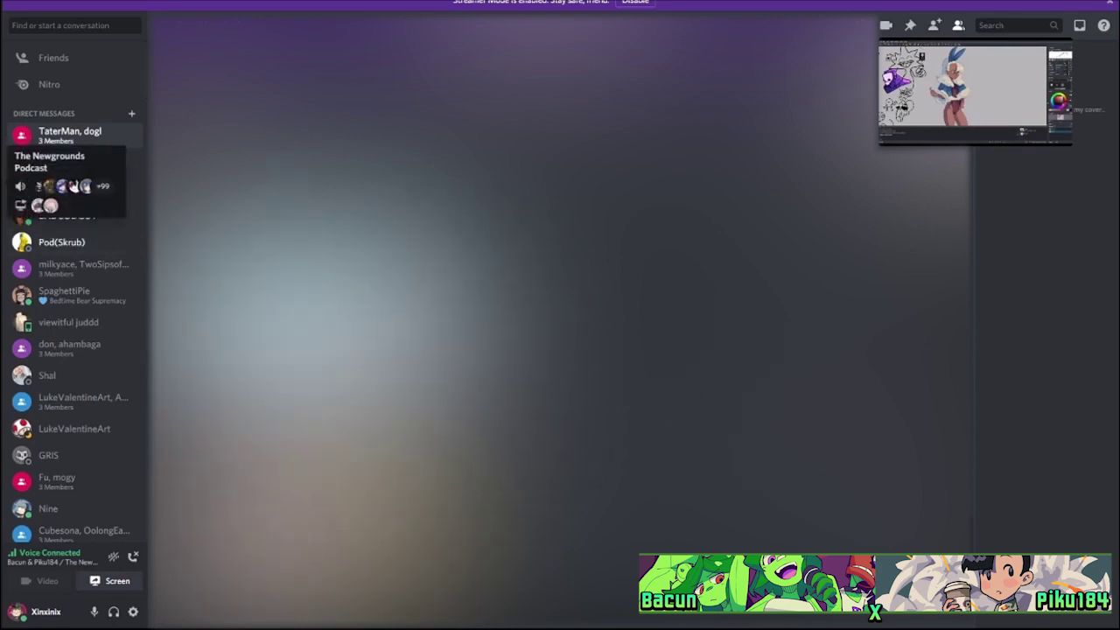
pyautogui.click(4, 180)
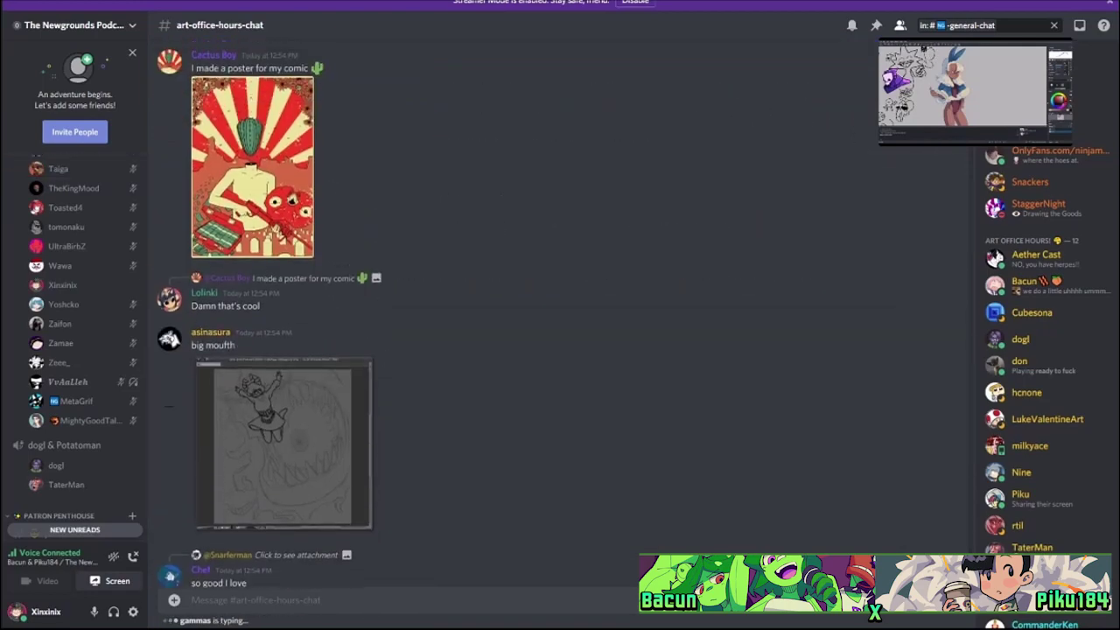
# Read back from the 12:54 PM artwork posts, past the realism question, to the 12:53 PM question on artstyle inspiration and outlining.
pyautogui.scroll(5, 536, 314)
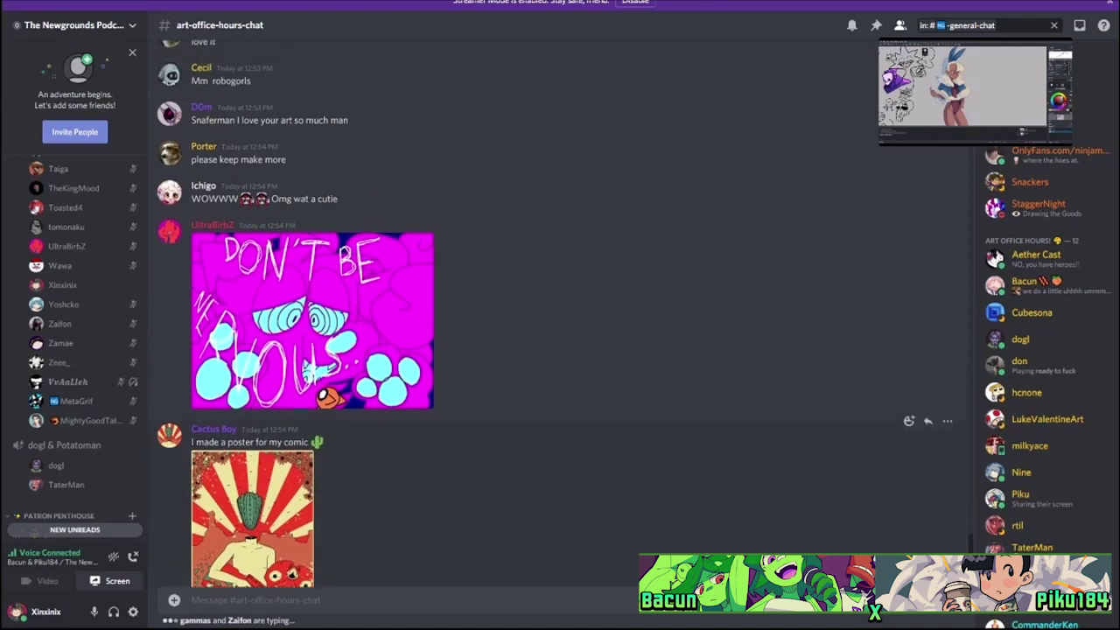
pyautogui.scroll(6, 537, 313)
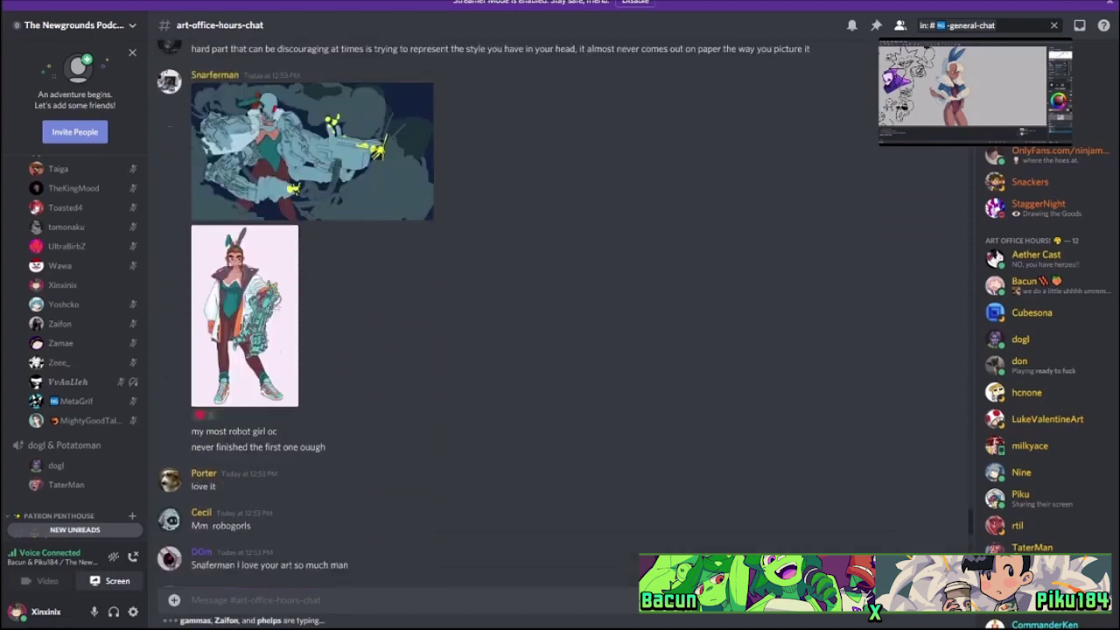
pyautogui.scroll(7, 537, 314)
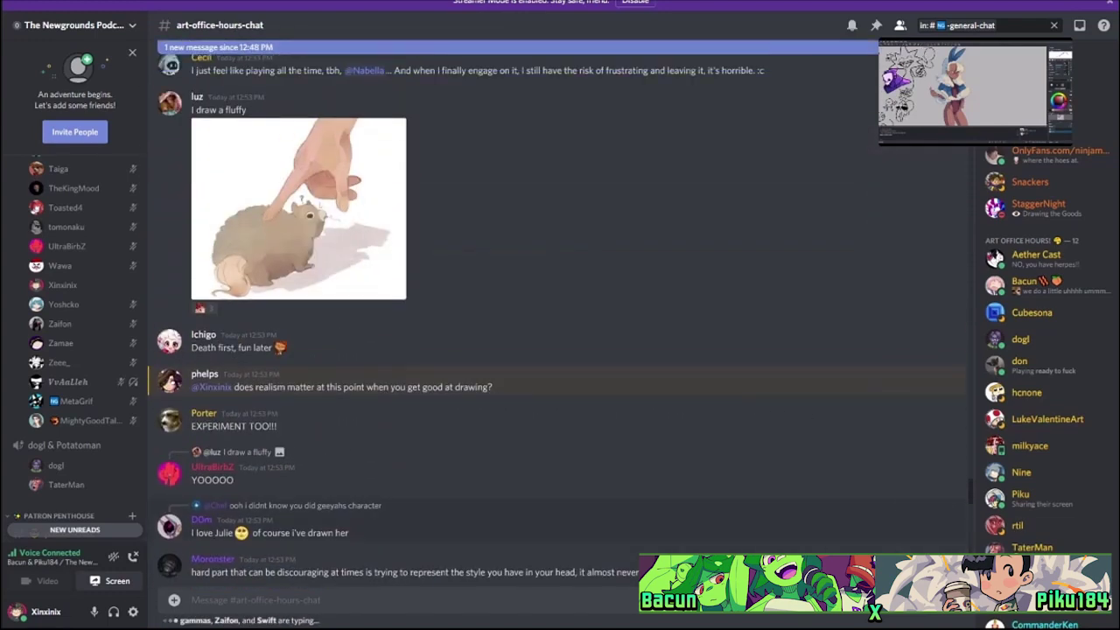
pyautogui.scroll(7, 537, 314)
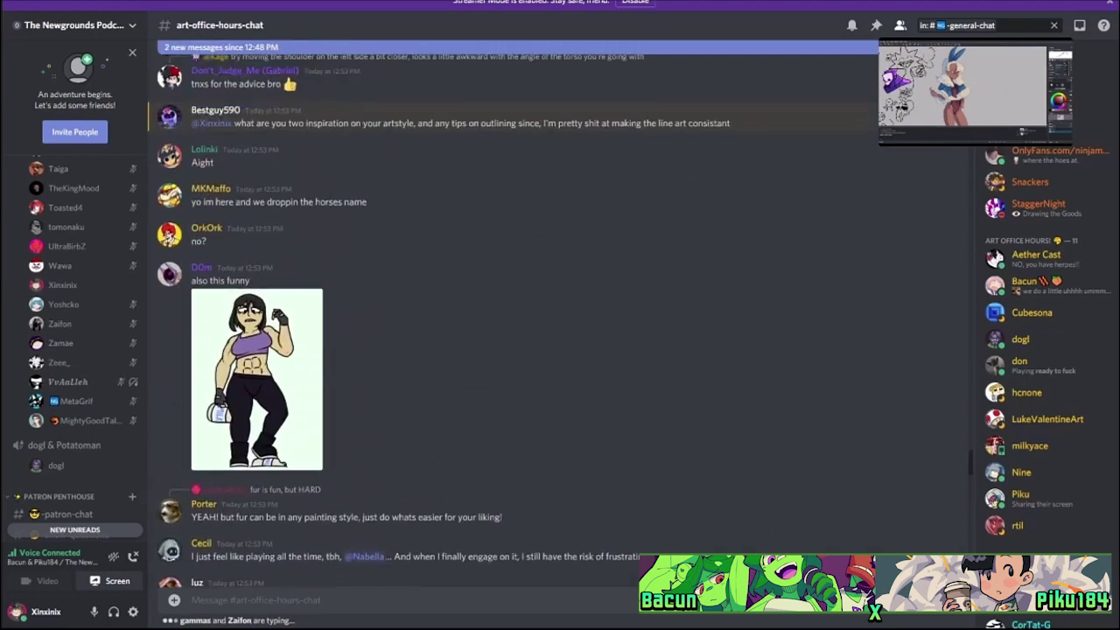
pyautogui.scroll(3, 537, 437)
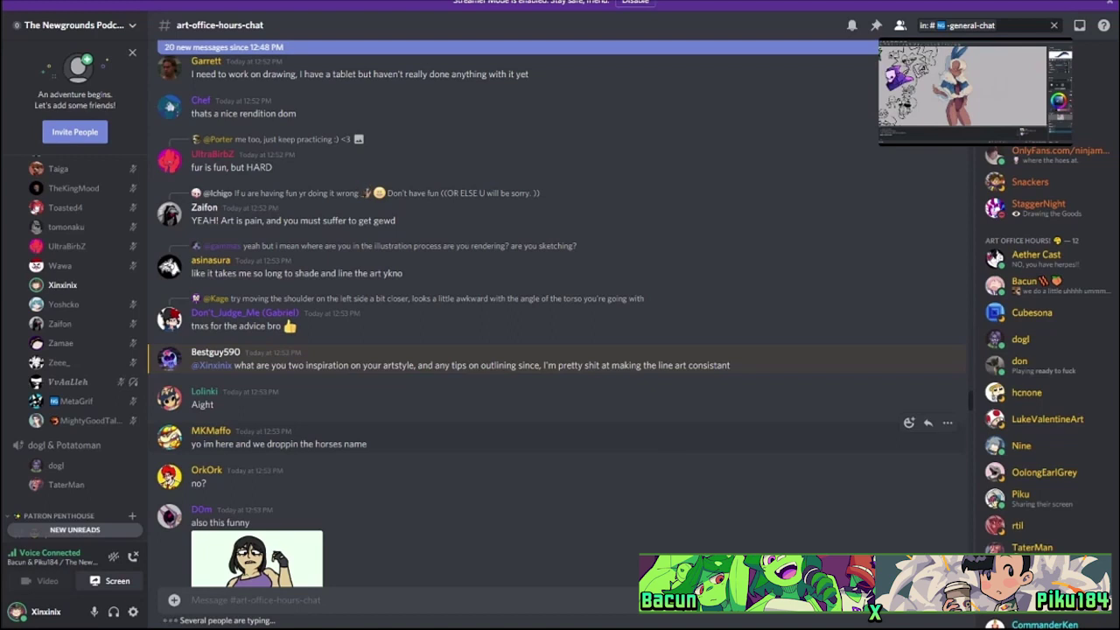
pyautogui.moveTo(891, 134)
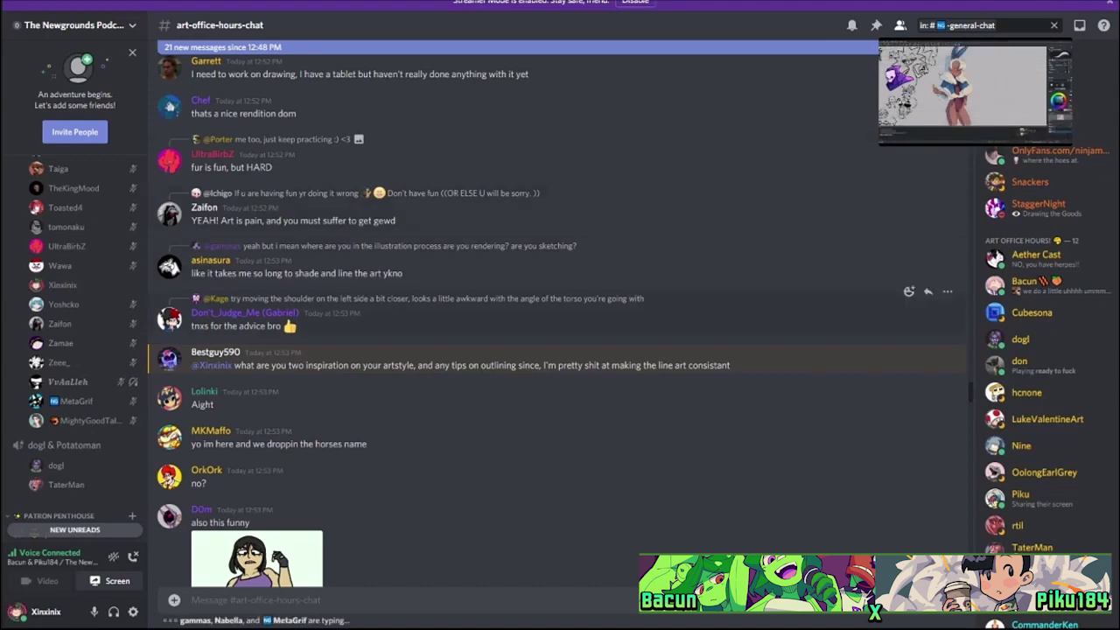
pyautogui.scroll(1, 74, 350)
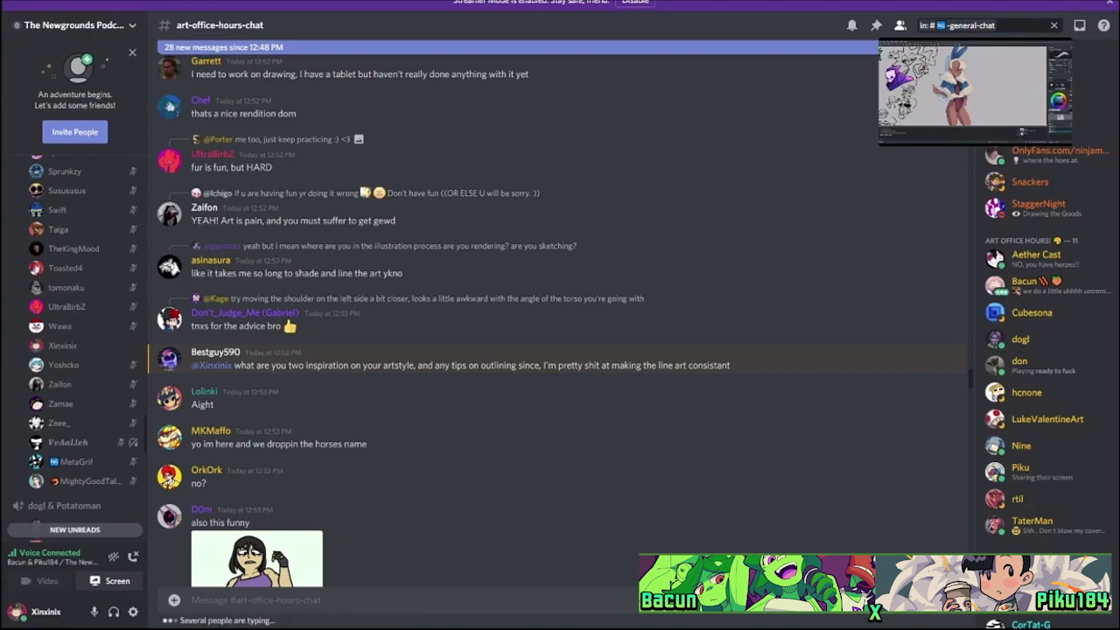
# Look through the artwork posted at 12:54 and 12:55 PM and view the comic-style image at full size.
pyautogui.scroll(-20, 560, 315)
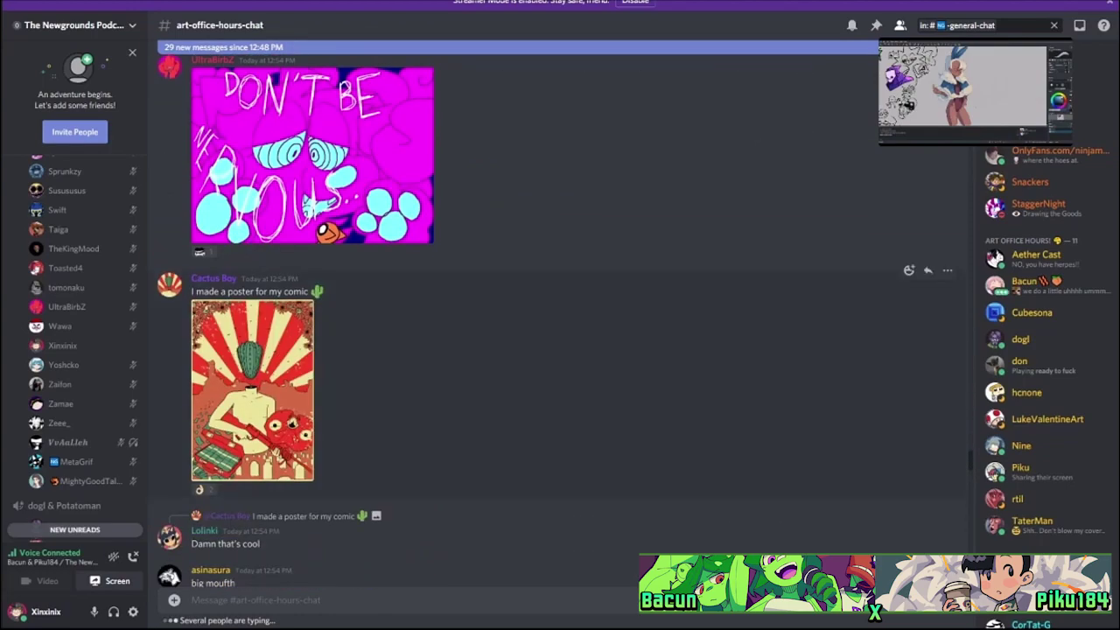
pyautogui.scroll(-15, 560, 315)
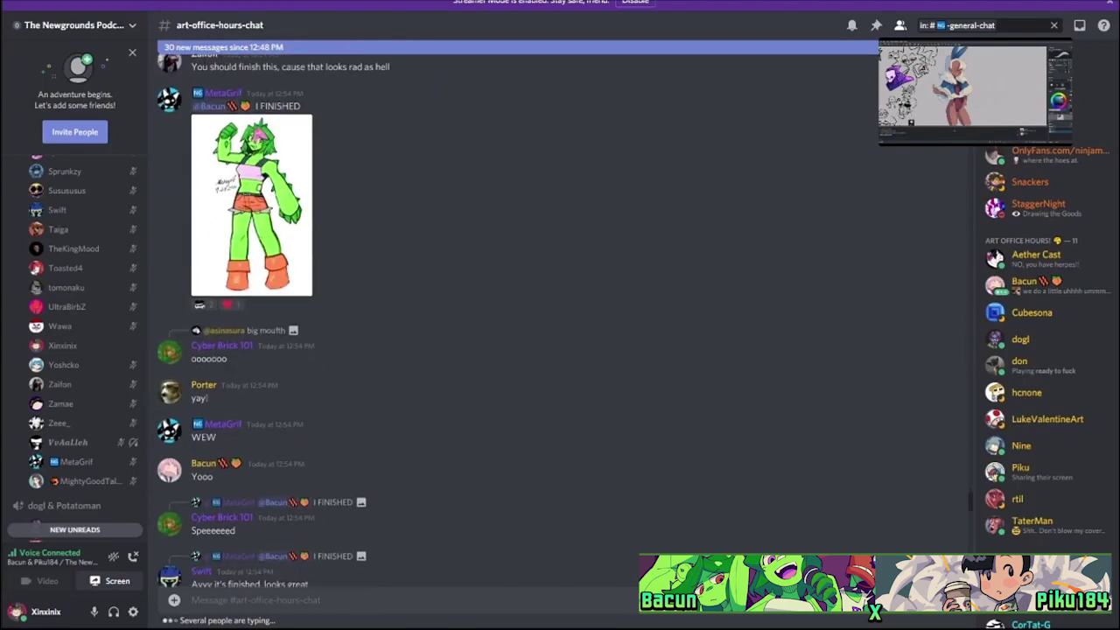
pyautogui.scroll(-15, 560, 315)
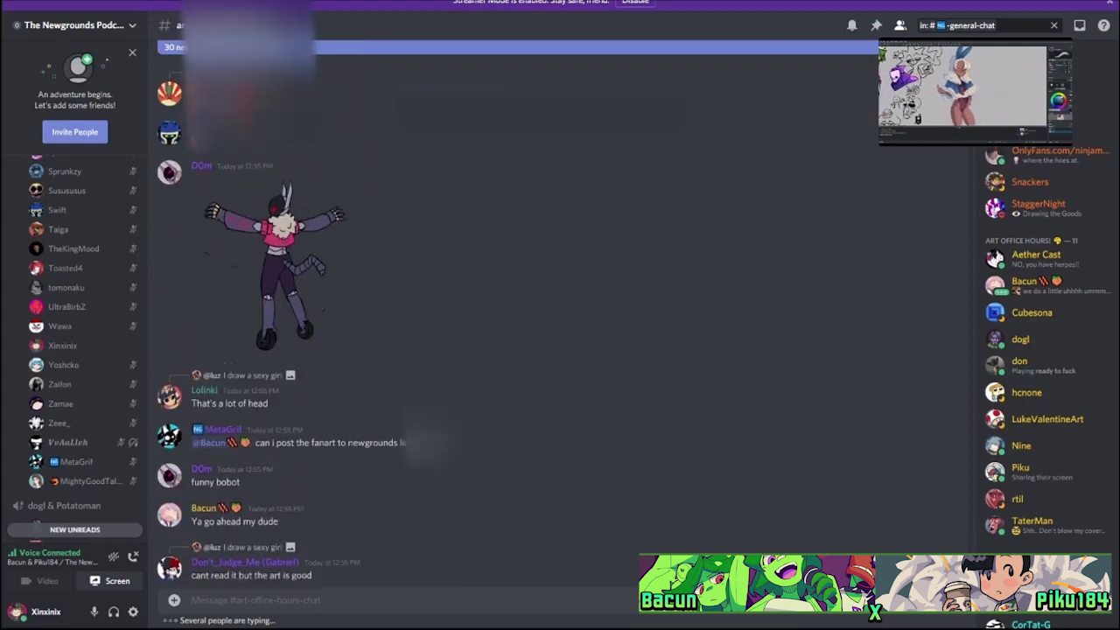
pyautogui.scroll(8, 560, 315)
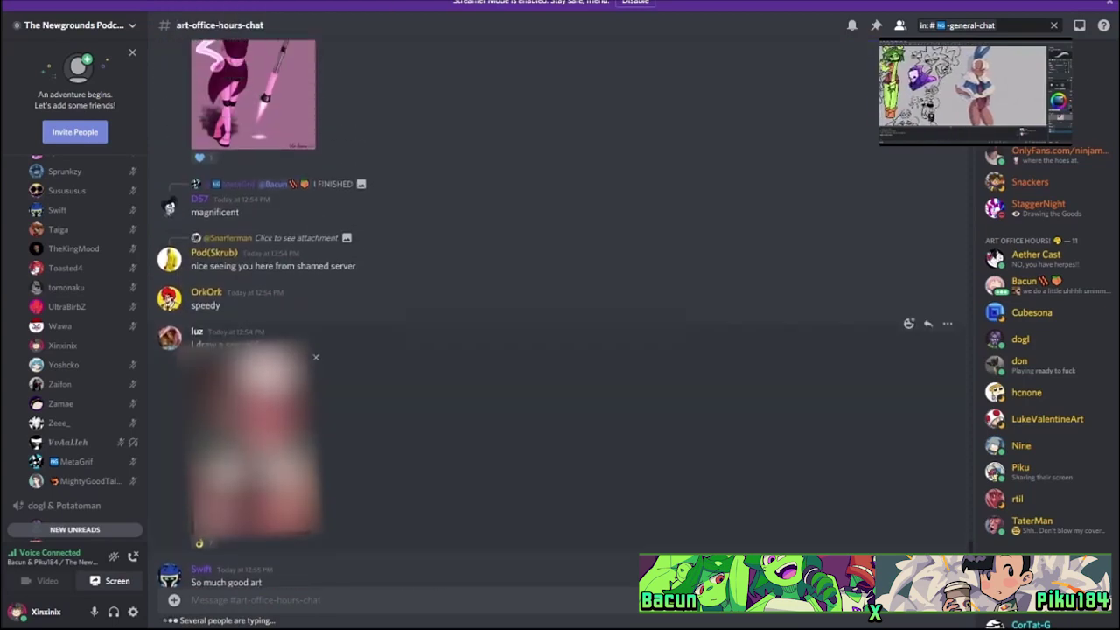
pyautogui.click(254, 442)
pyautogui.press('Escape')
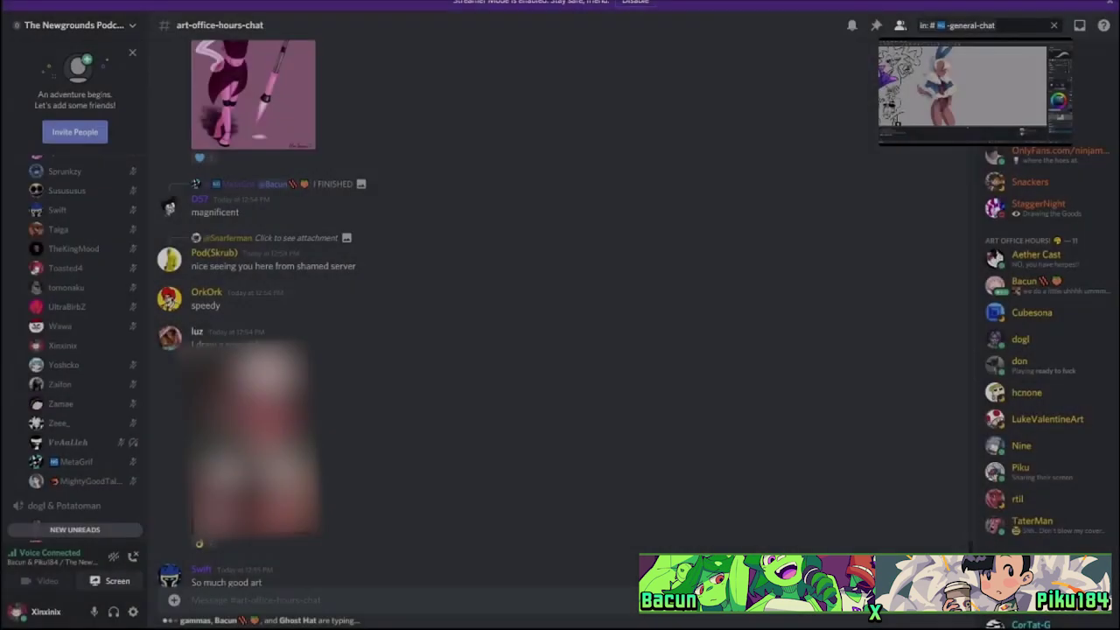
# Read the newest 12:55 PM messages, from the robot character drawing through the sketch feedback request and the shading and lineart advice.
pyautogui.scroll(-5, 560, 315)
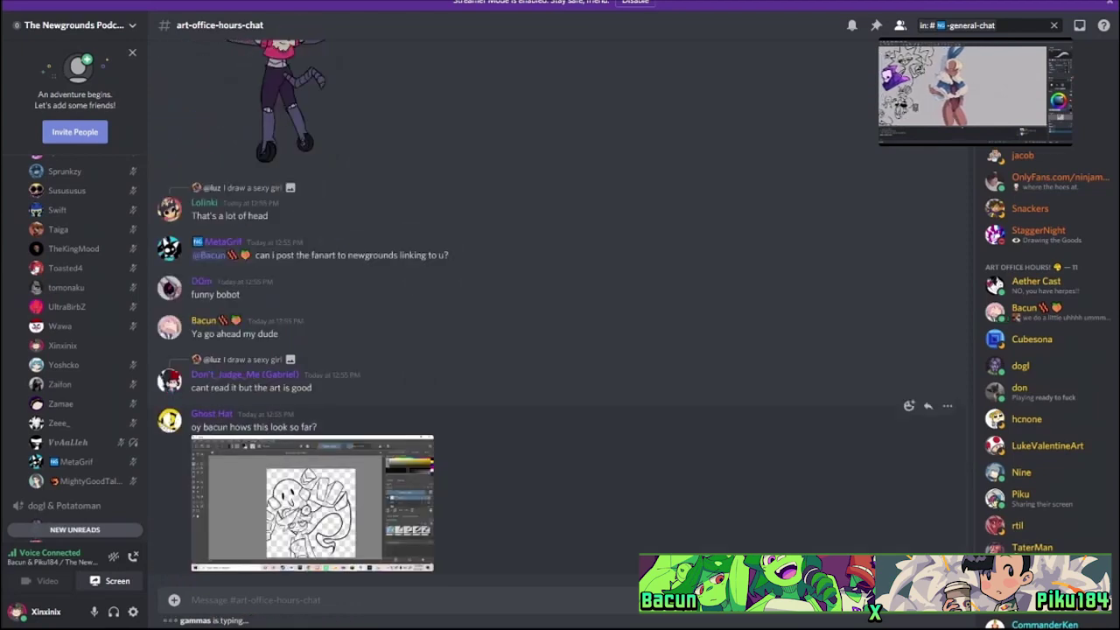
pyautogui.scroll(-2, 560, 350)
pyautogui.scroll(6, 560, 350)
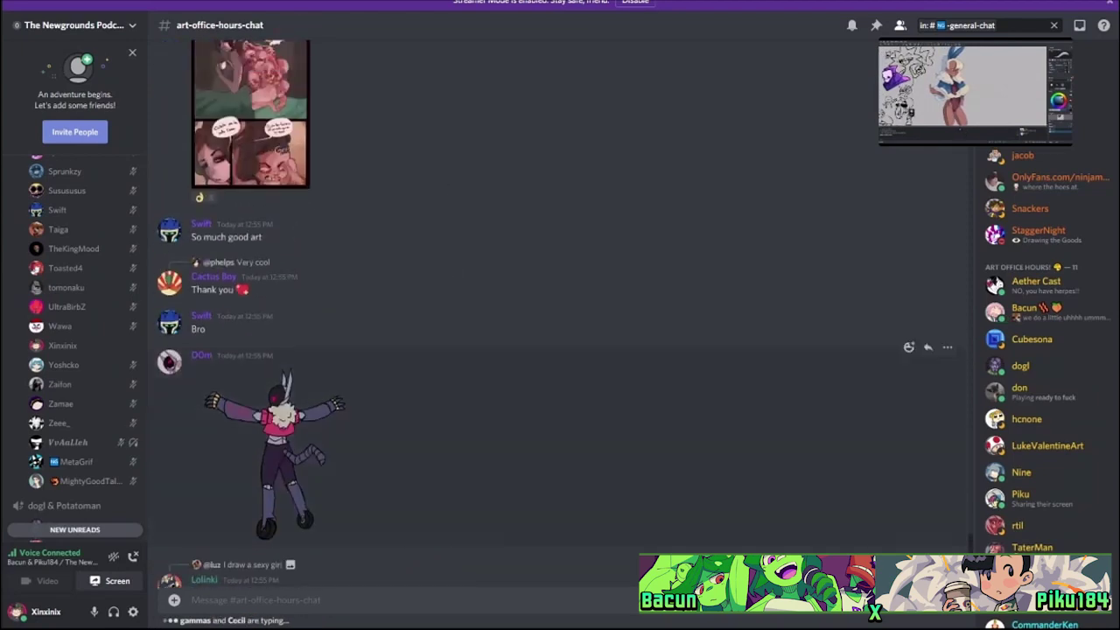
pyautogui.scroll(-4, 561, 350)
pyautogui.scroll(-3, 303, 350)
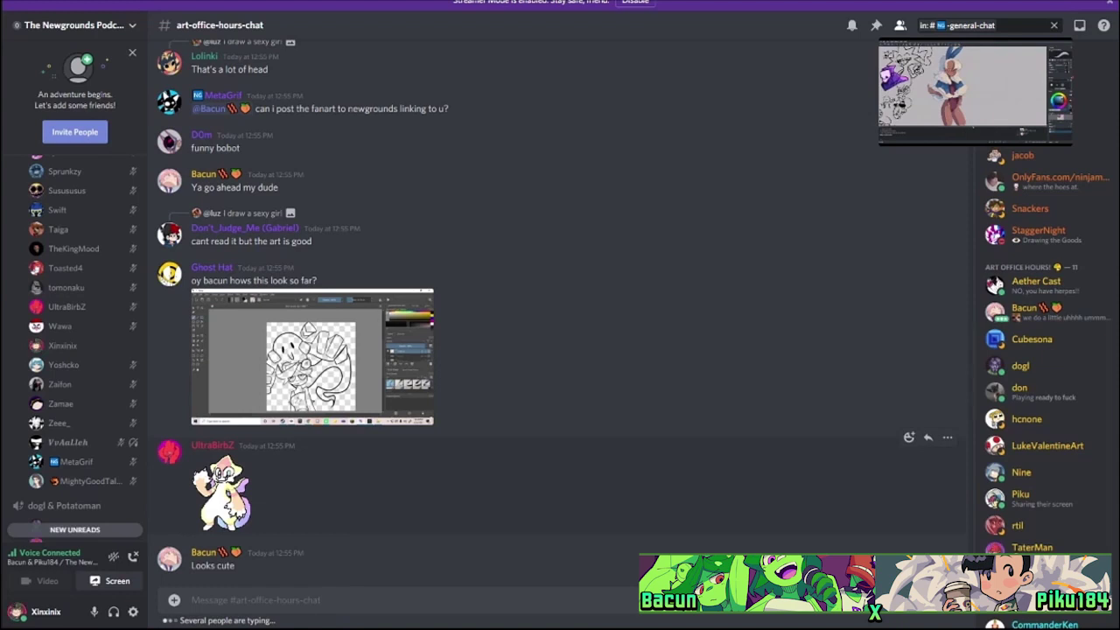
pyautogui.scroll(3, 560, 333)
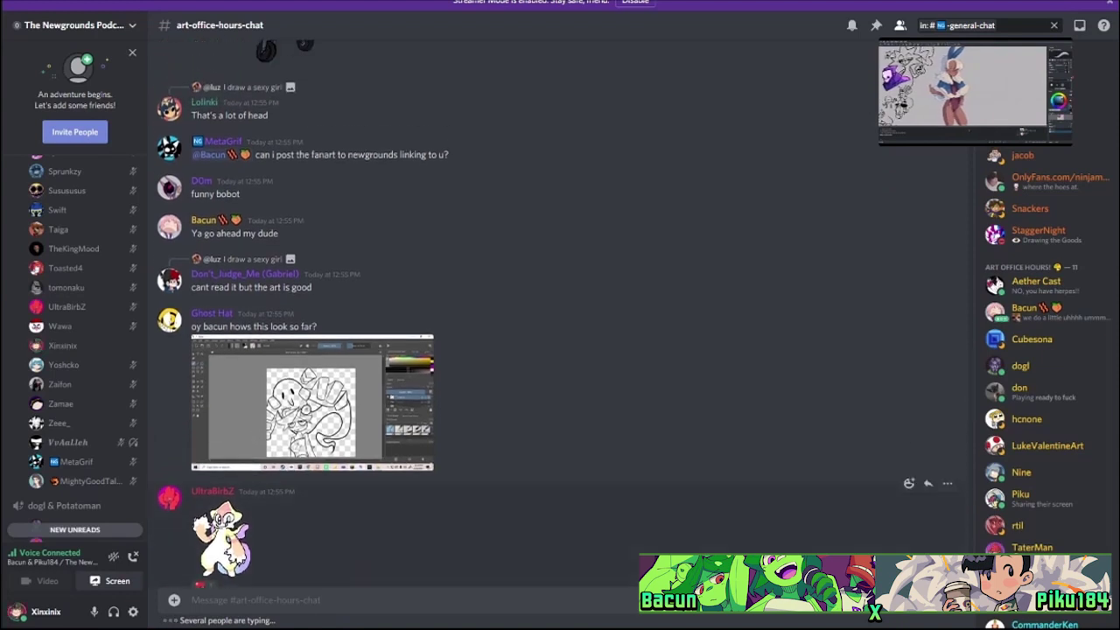
pyautogui.scroll(-5, 544, 315)
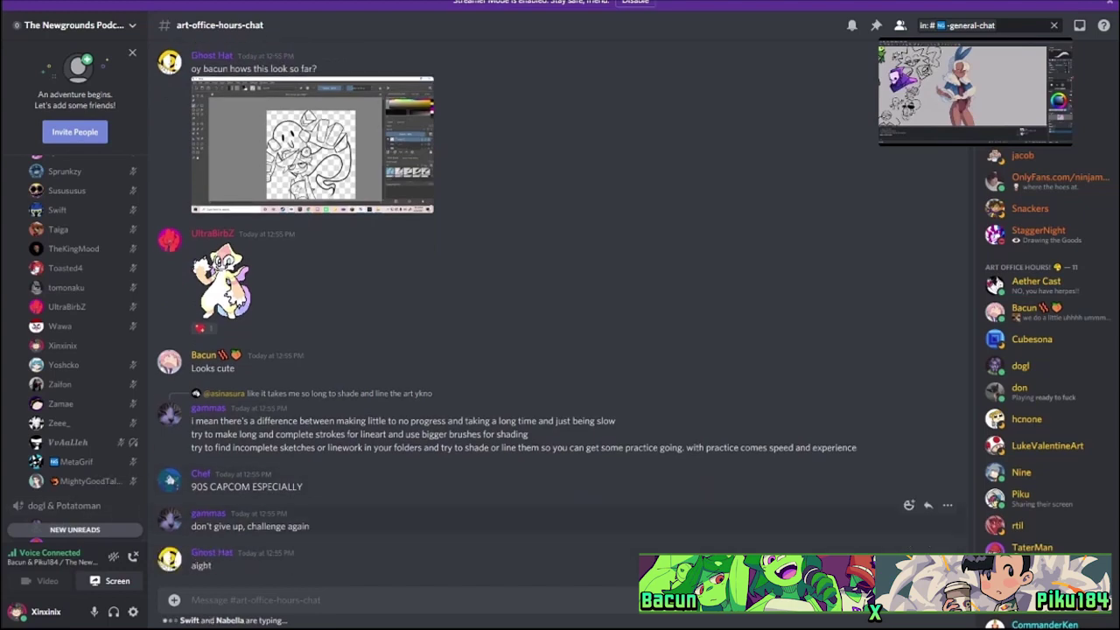
# Go back through the chat to the 12:53 PM audience questions on realism and on artstyle inspiration and consistent outlining.
pyautogui.scroll(15, 545, 313)
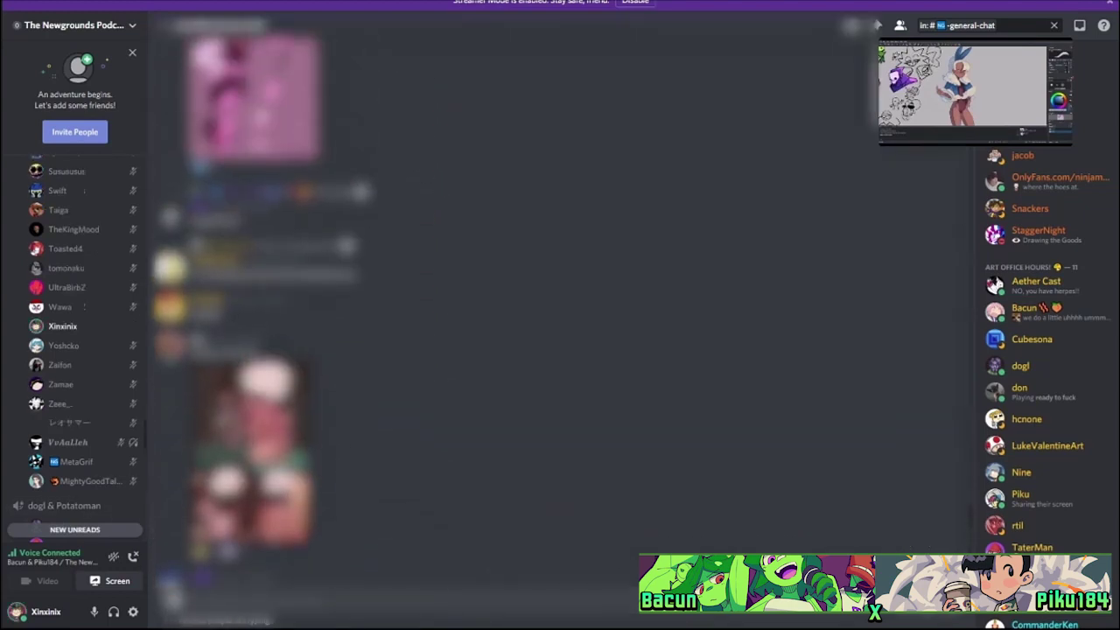
pyautogui.scroll(10, 263, 315)
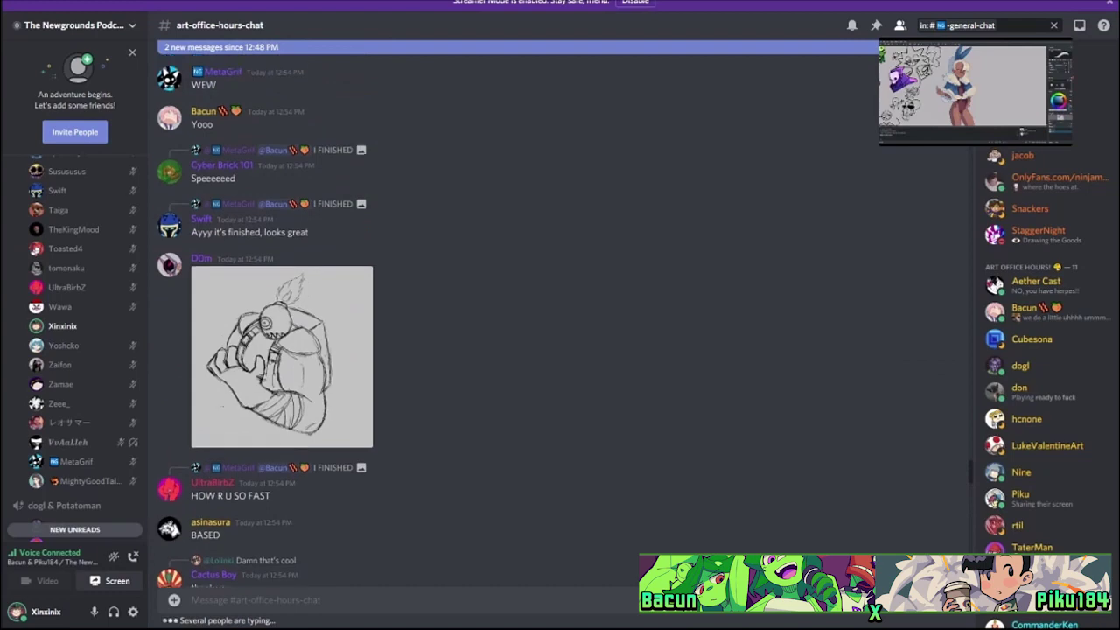
pyautogui.scroll(10, 262, 315)
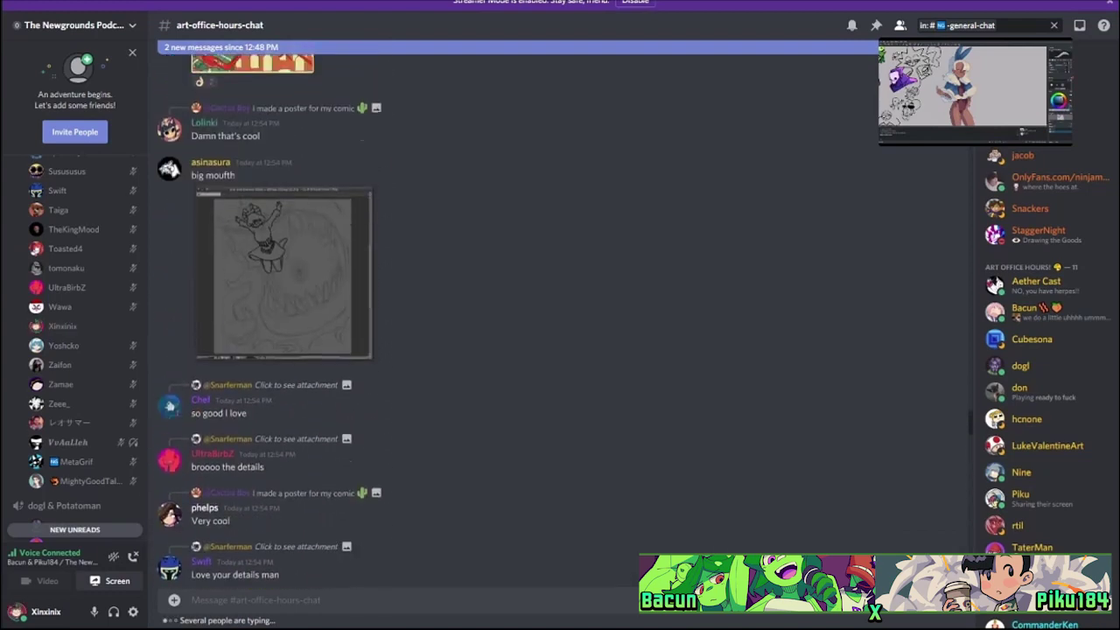
pyautogui.scroll(10, 263, 315)
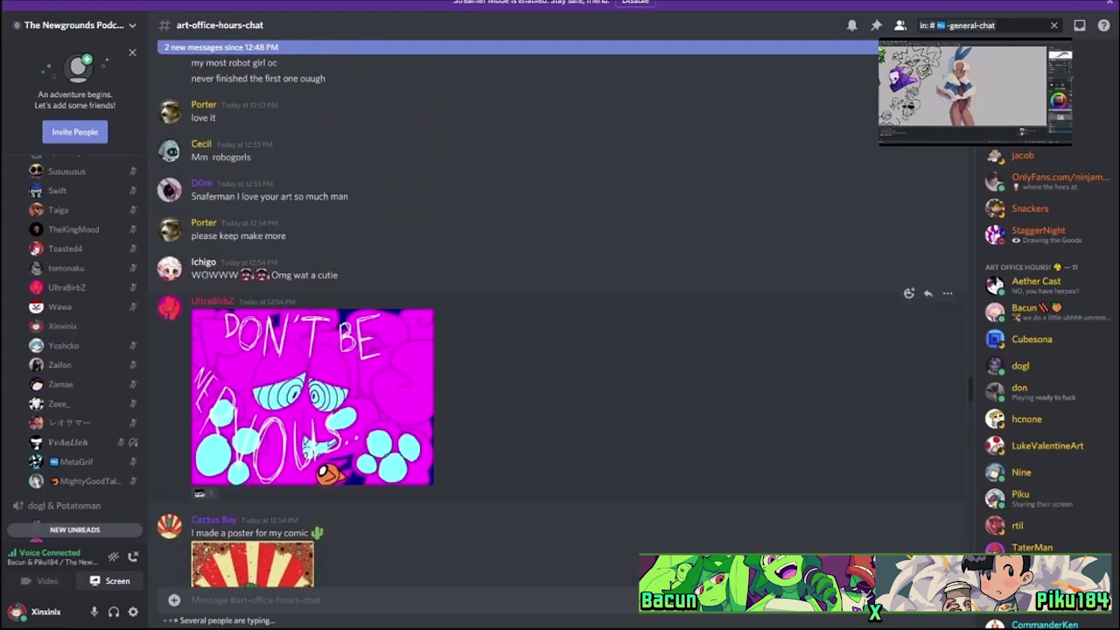
pyautogui.scroll(10, 262, 315)
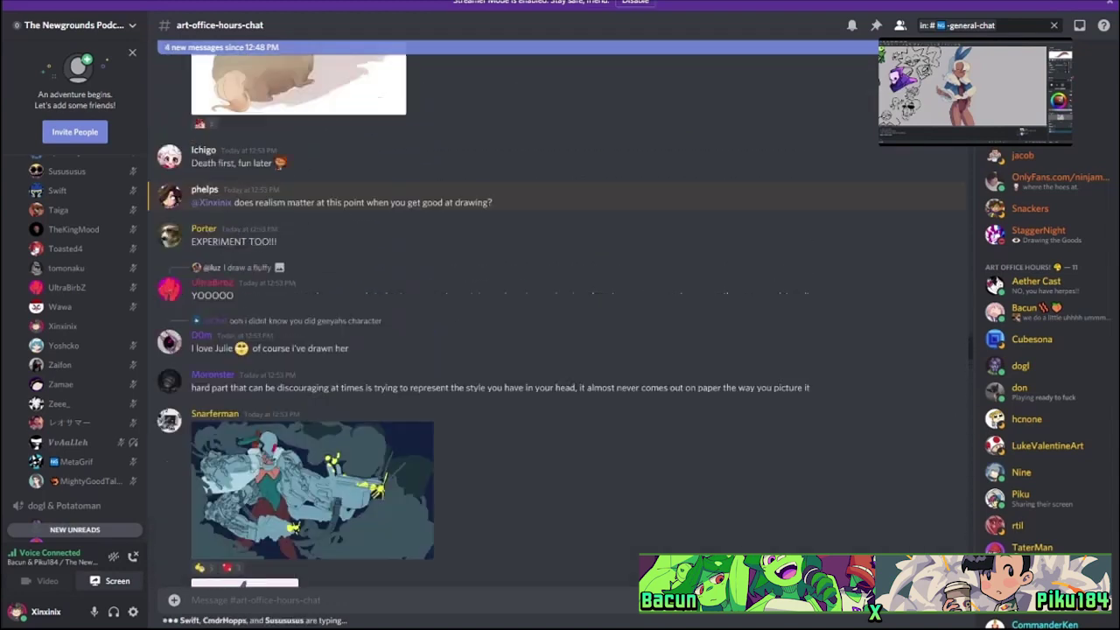
pyautogui.scroll(5, 263, 315)
pyautogui.scroll(-3, 560, 316)
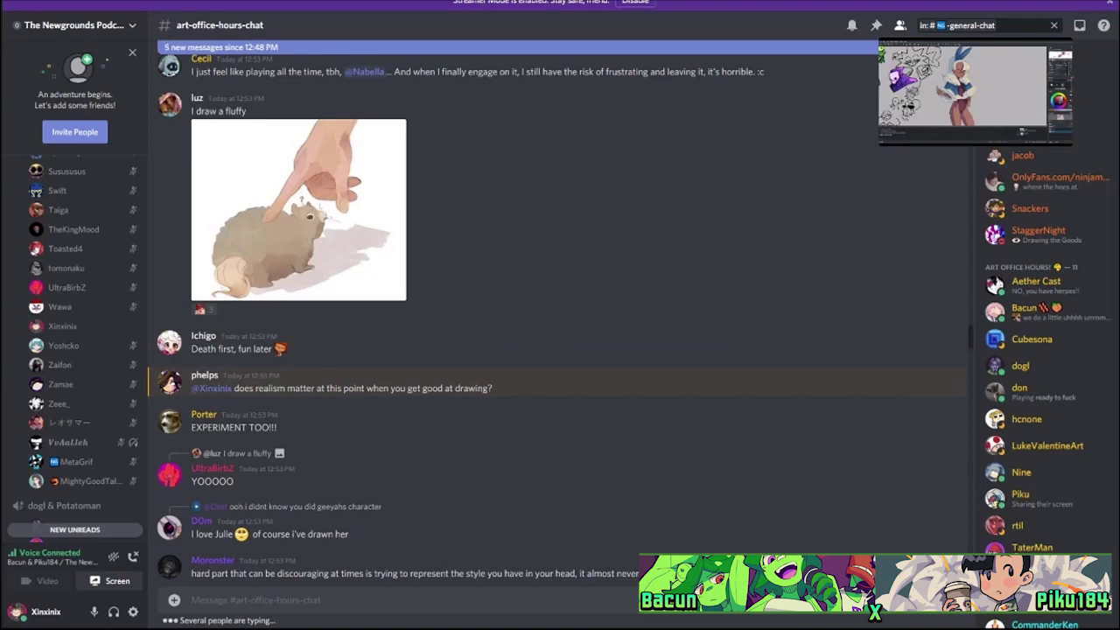
pyautogui.scroll(10, 560, 315)
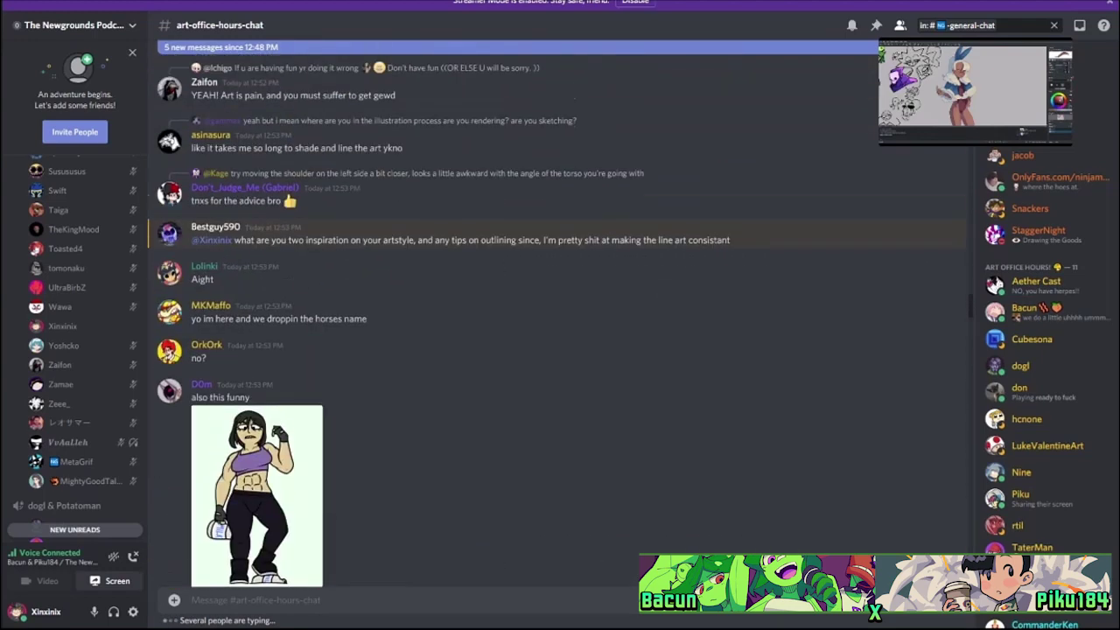
# Read back to the 12:52 PM chat posts and view Piku's shared screen in the Bacun & Piku184 call.
pyautogui.scroll(3, 909, 301)
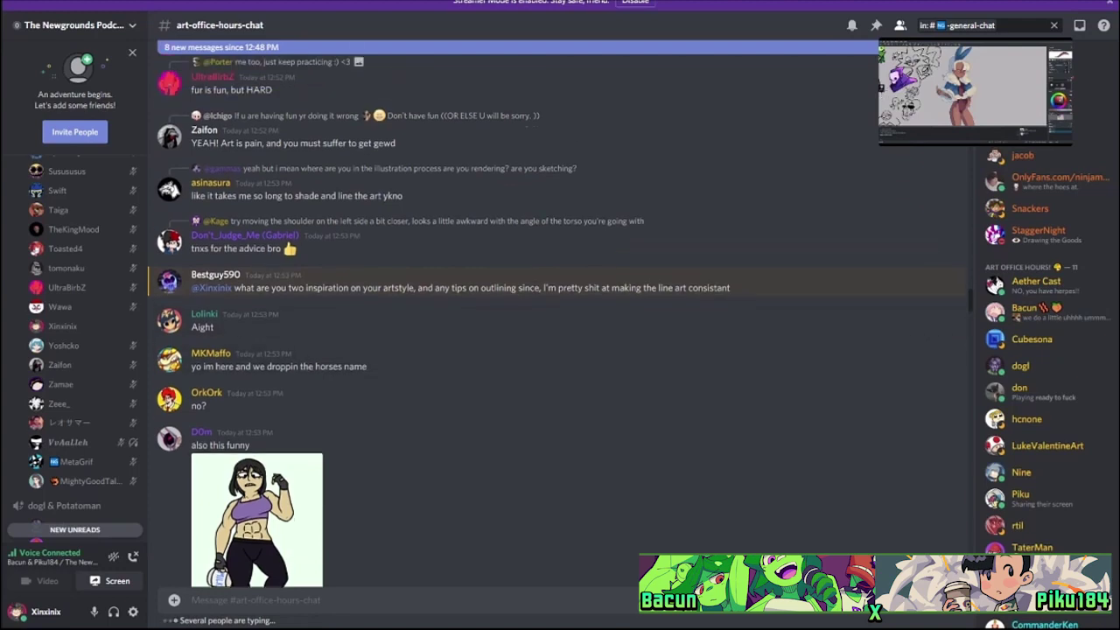
pyautogui.scroll(15, 560, 315)
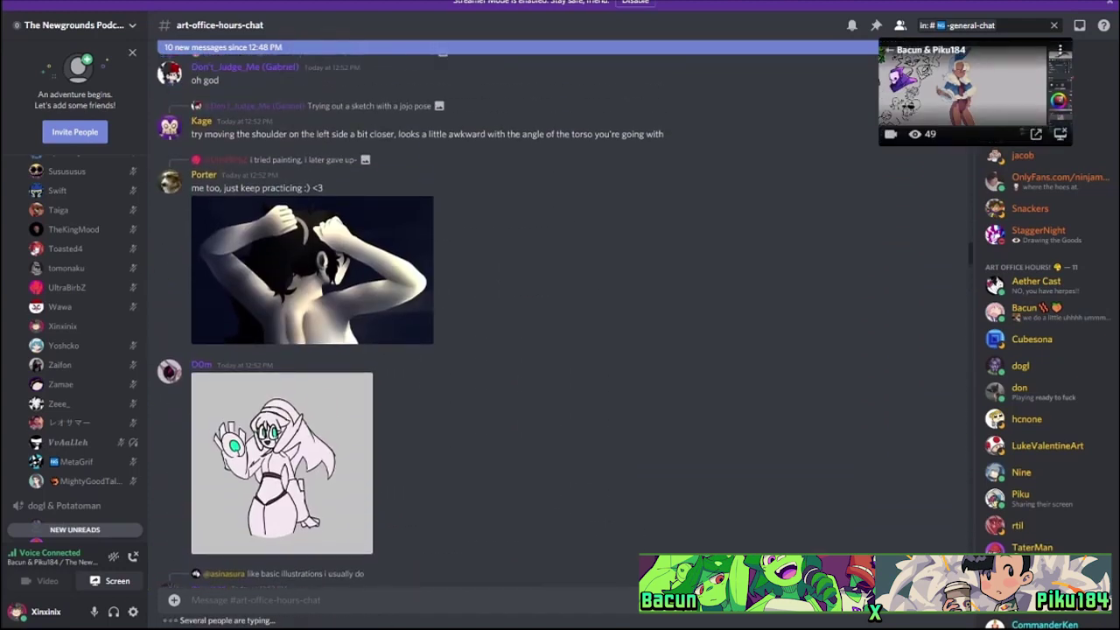
pyautogui.click(962, 88)
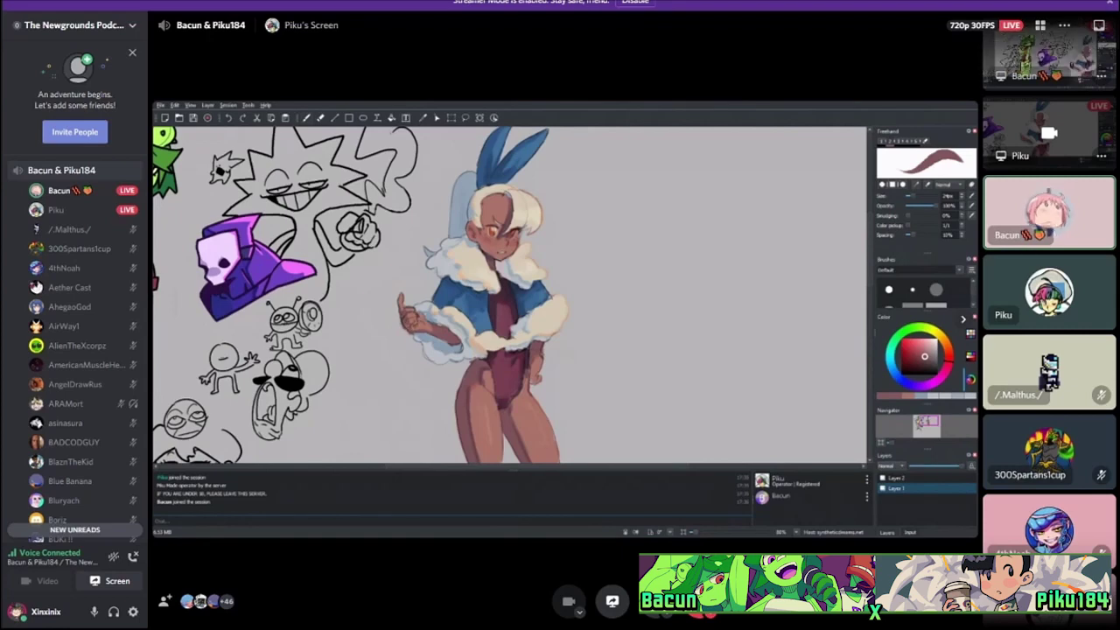
pyautogui.click(1040, 52)
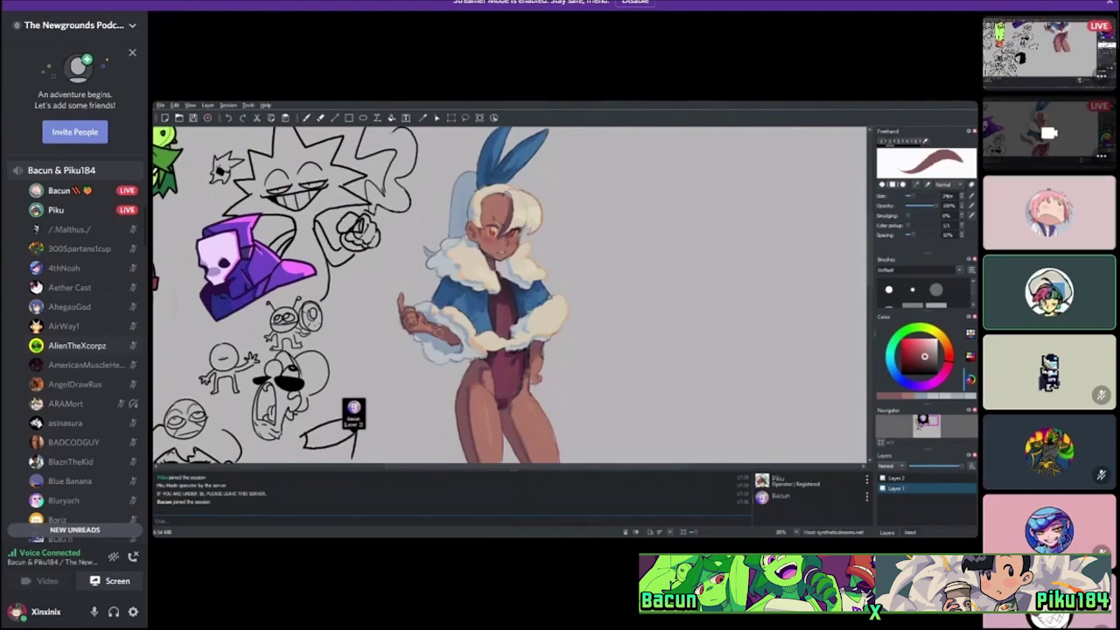
# Return to art-office-hours-chat and catch up from the 12:52 PM posts to the 12:56 PM drawing of a member's OC.
pyautogui.scroll(3, 77, 345)
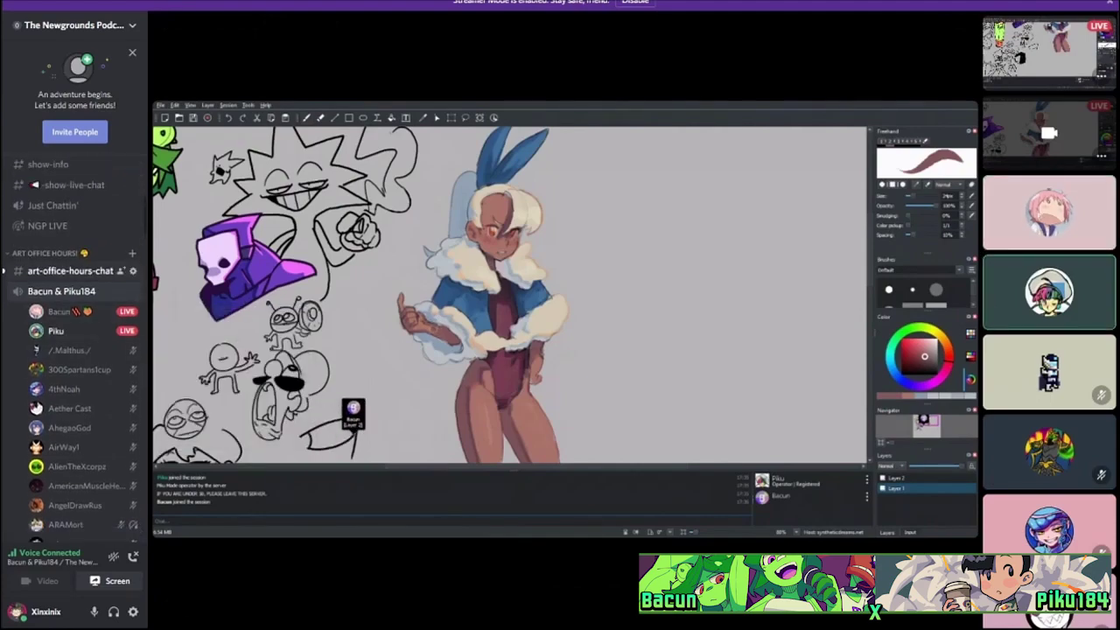
pyautogui.click(70, 270)
pyautogui.scroll(-10, 560, 333)
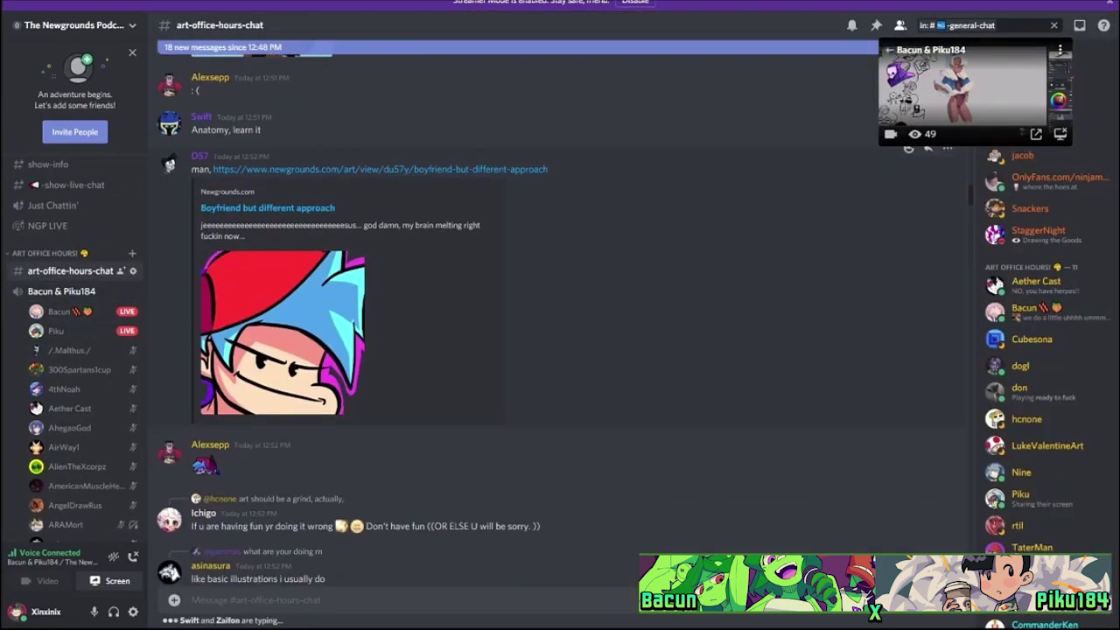
pyautogui.scroll(-15, 525, 332)
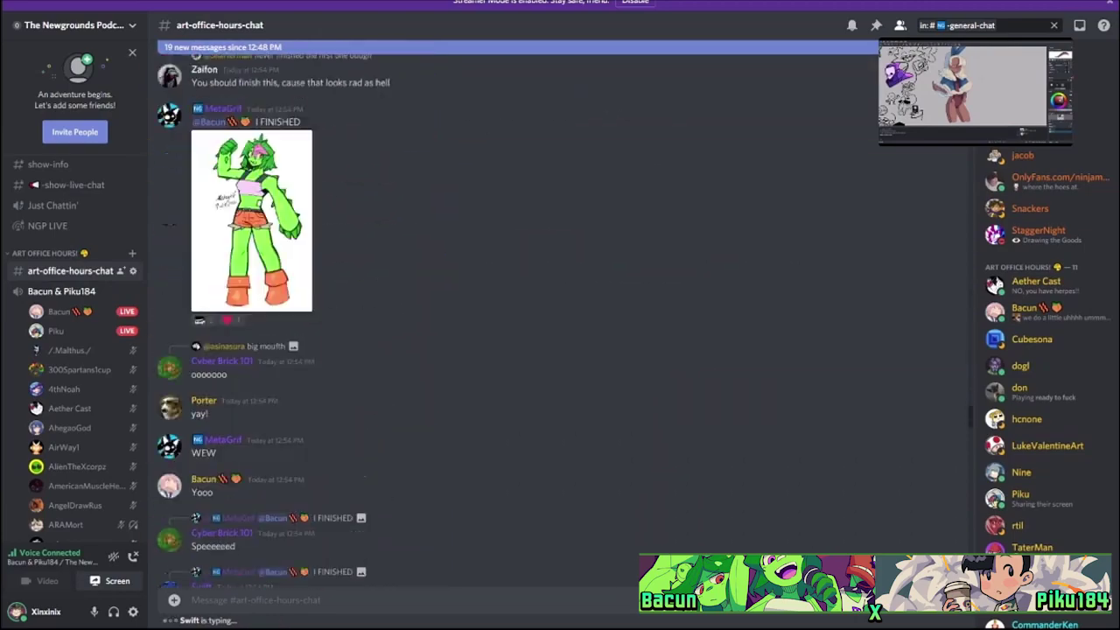
pyautogui.scroll(-5, 517, 307)
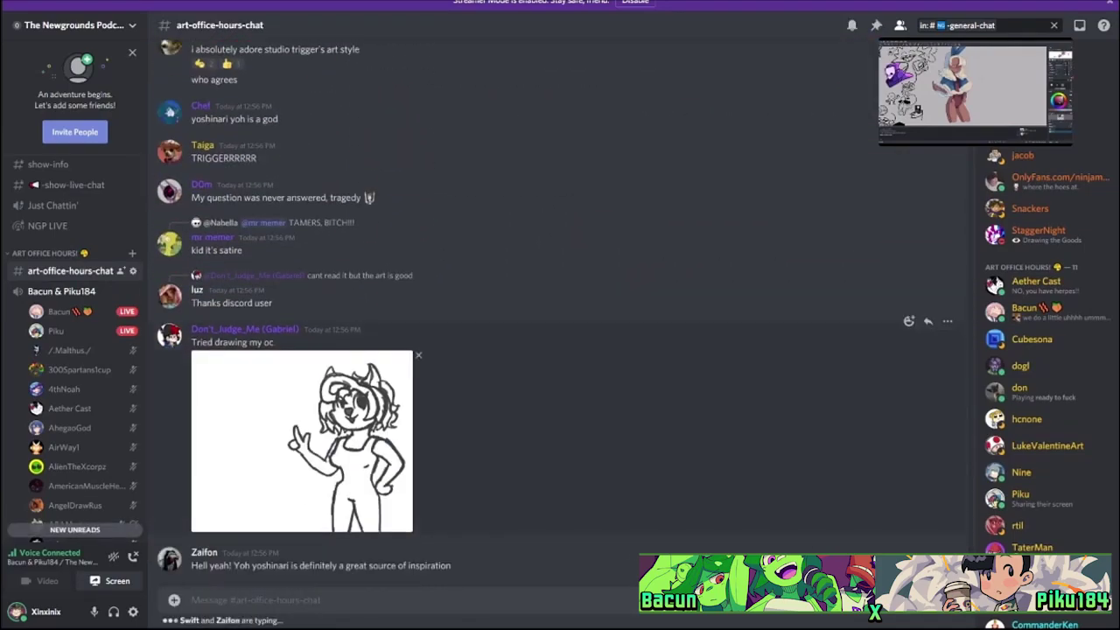
pyautogui.click(962, 92)
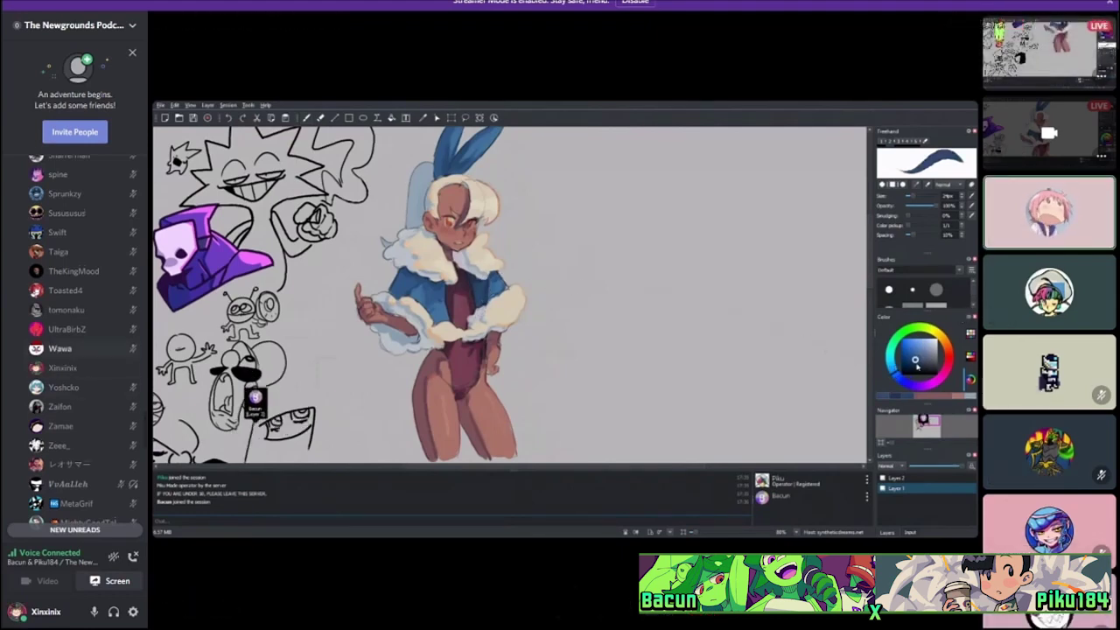
pyautogui.scroll(-5, 75, 350)
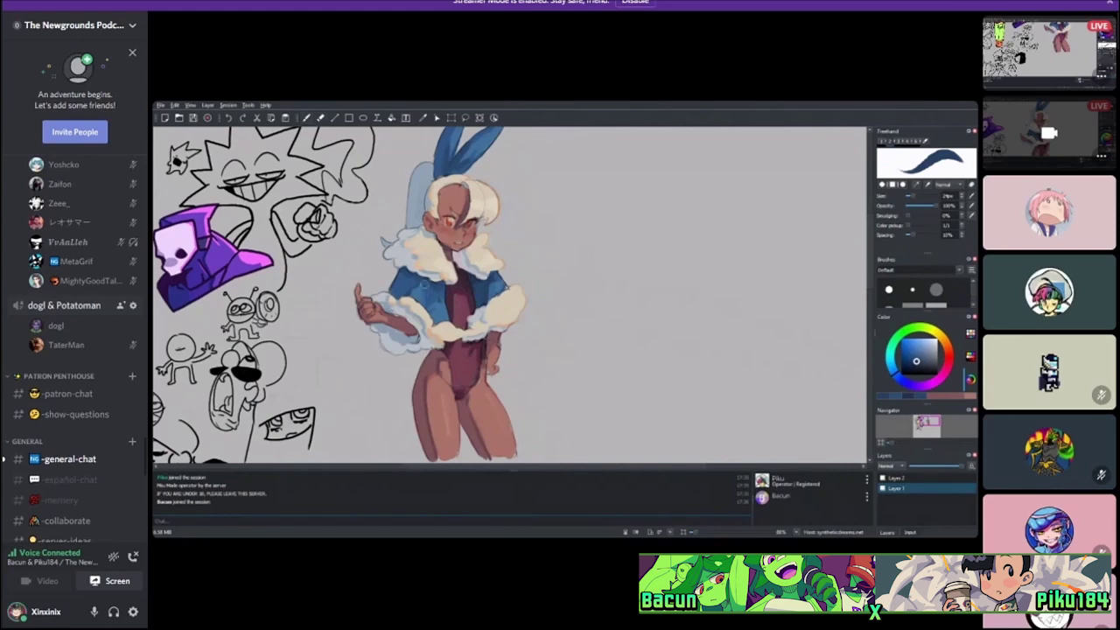
pyautogui.scroll(5, 74, 350)
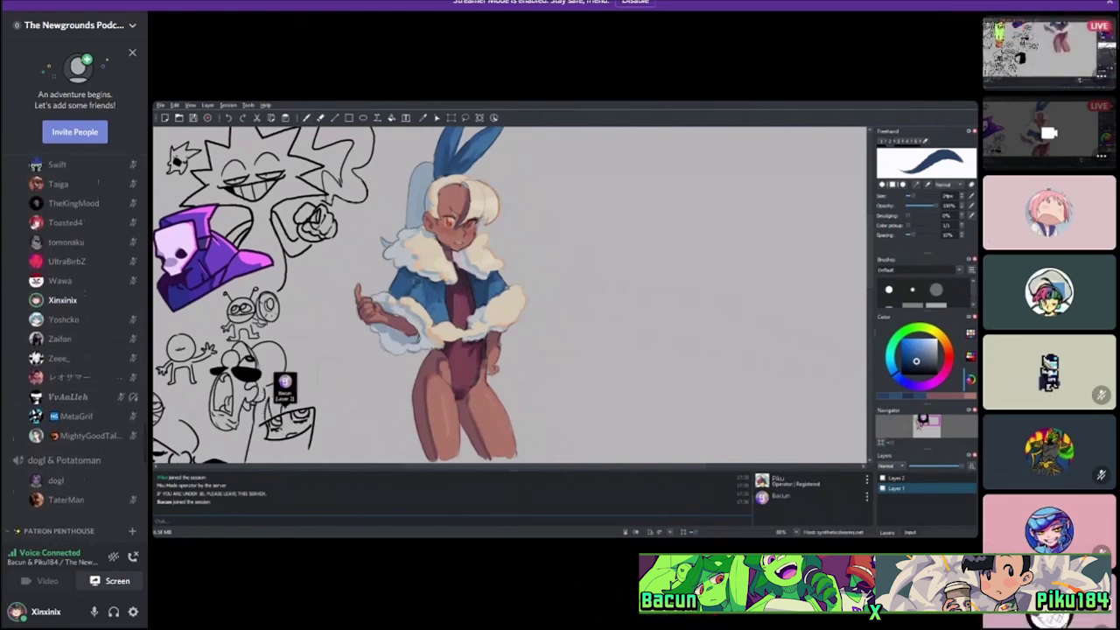
pyautogui.scroll(-5, 74, 351)
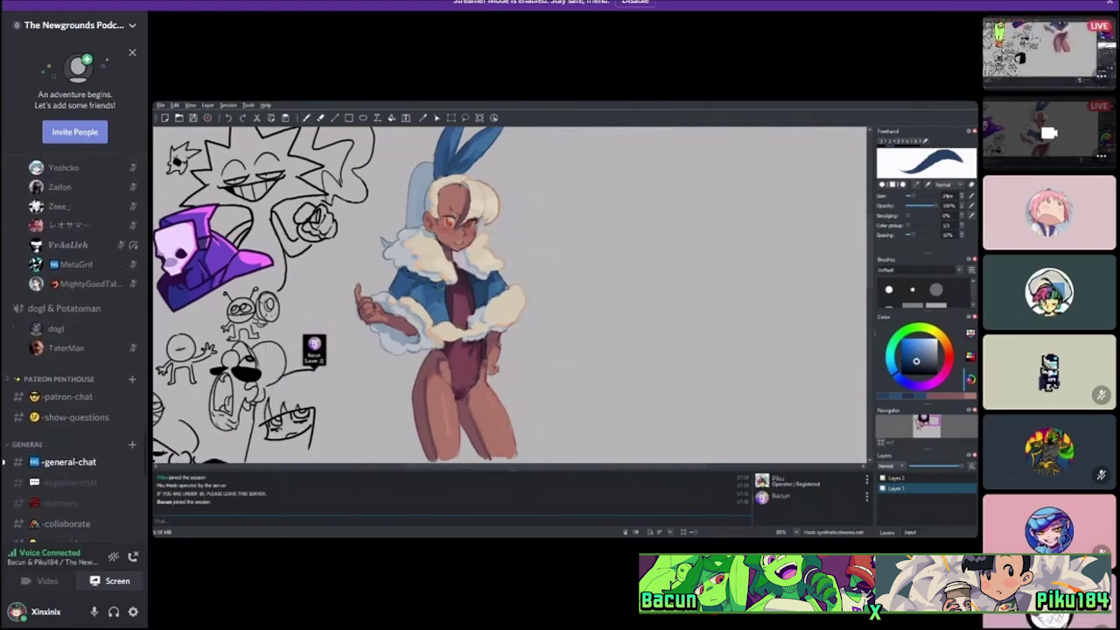
pyautogui.scroll(7, 75, 351)
pyautogui.scroll(10, 74, 350)
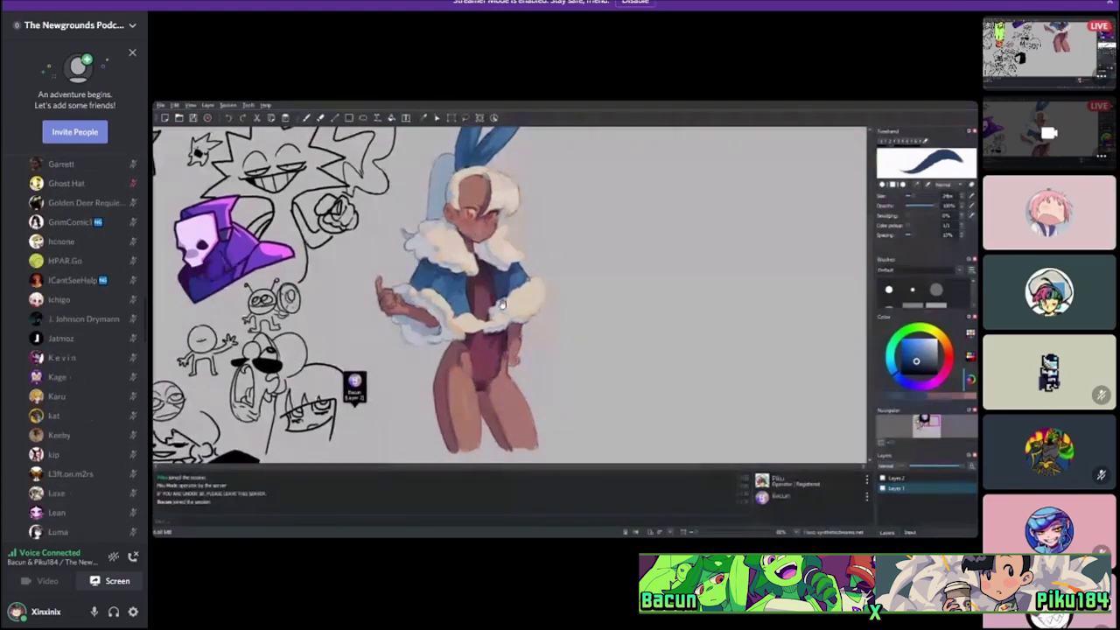
pyautogui.scroll(10, 74, 350)
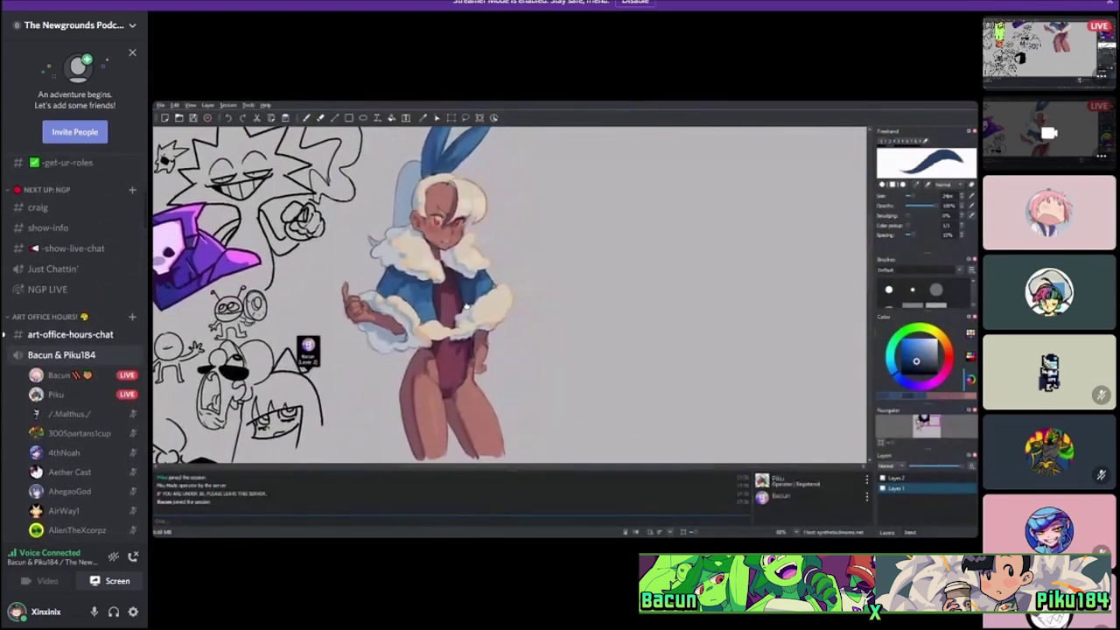
# Return to art-office-hours-chat and view the 12:57 PM artwork of the kneeling character with the red sword at full size.
pyautogui.click(70, 334)
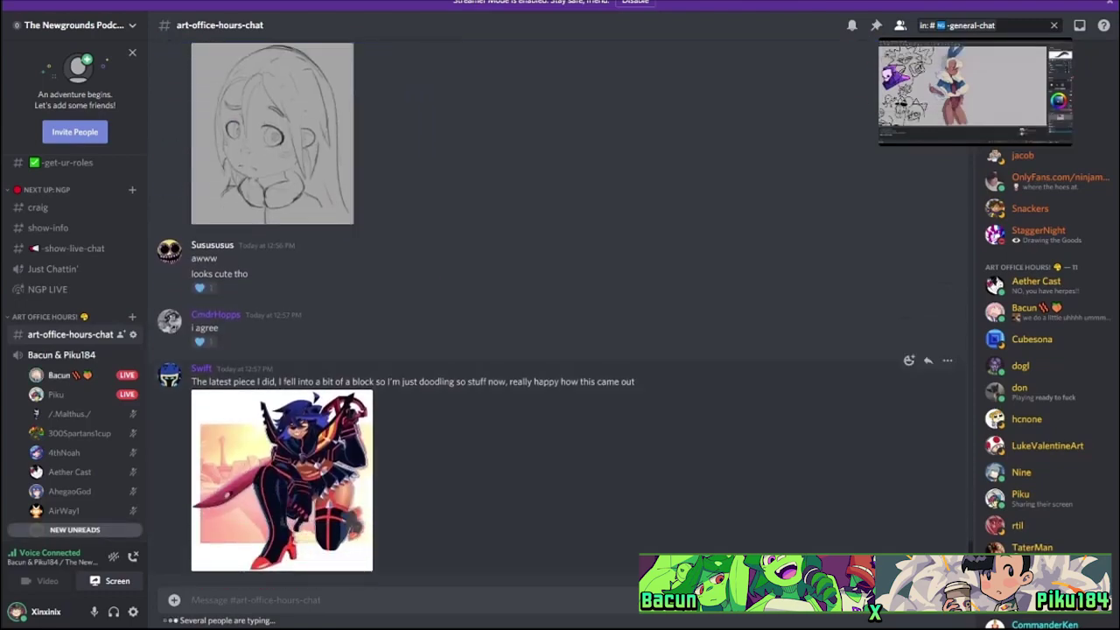
pyautogui.click(281, 442)
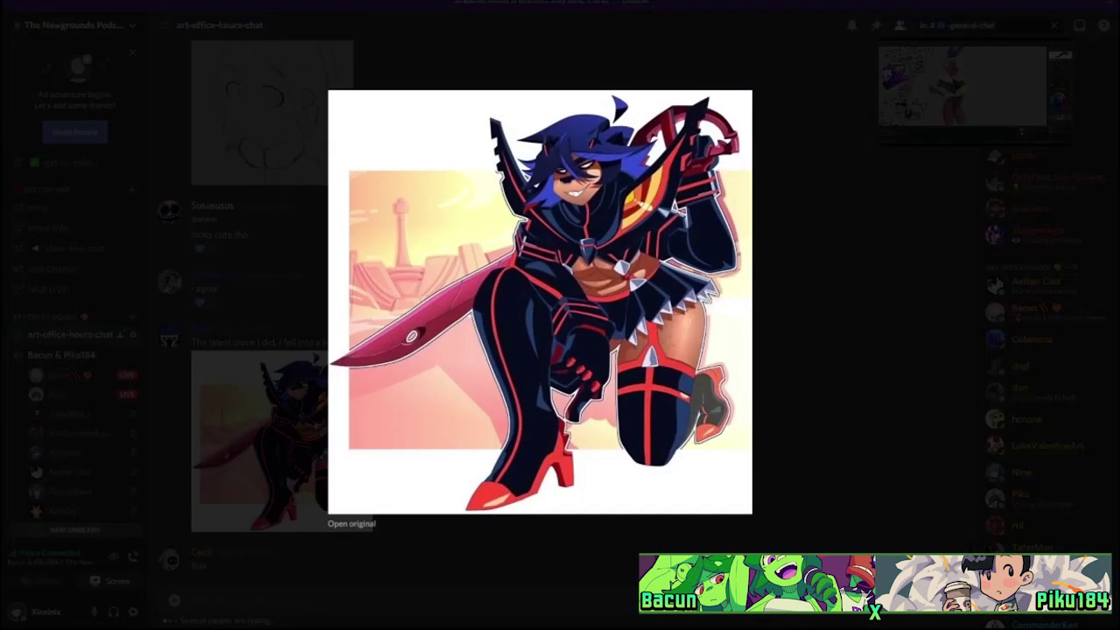
pyautogui.press('Escape')
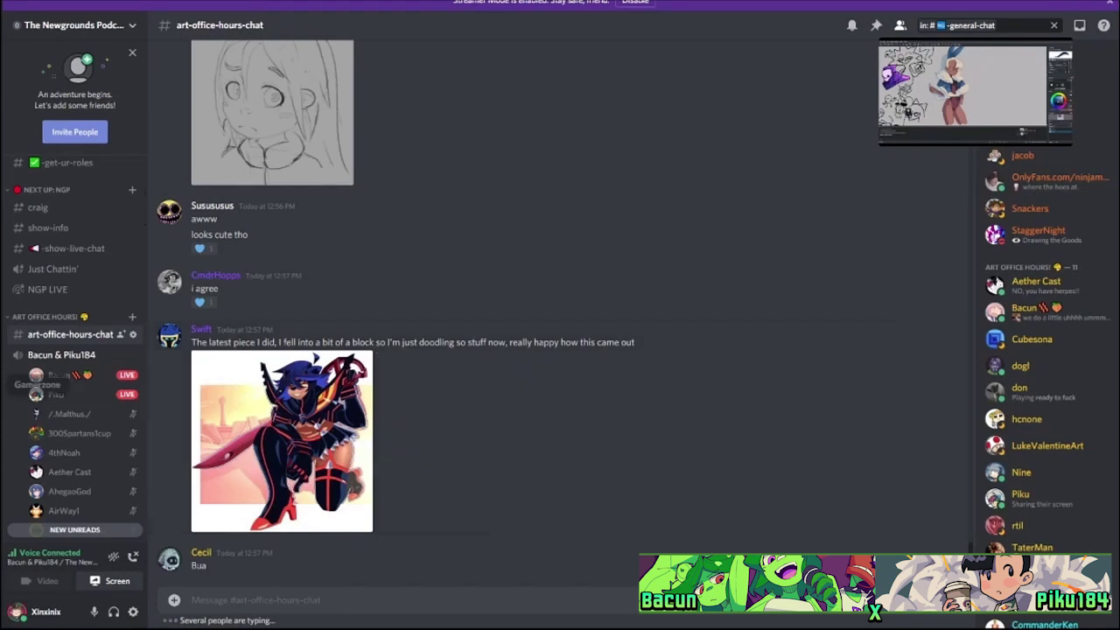
# Read the newest 12:57 PM messages and look back at the 12:56 PM "Bruh..." drawing and the beginner's digital sketch.
pyautogui.scroll(-3, 74, 385)
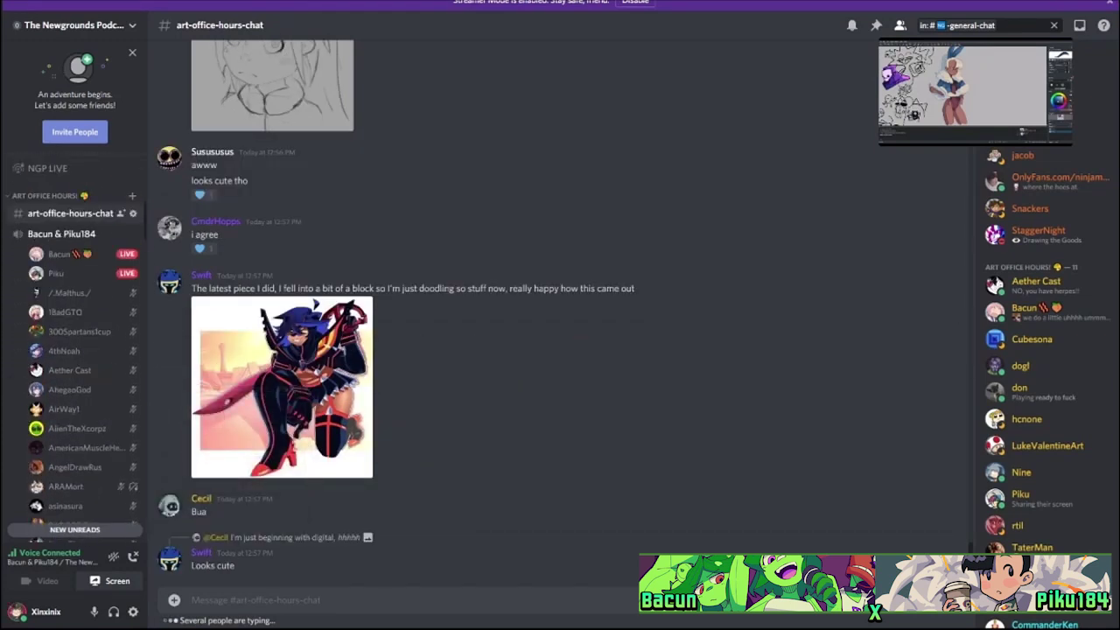
pyautogui.scroll(3, 74, 385)
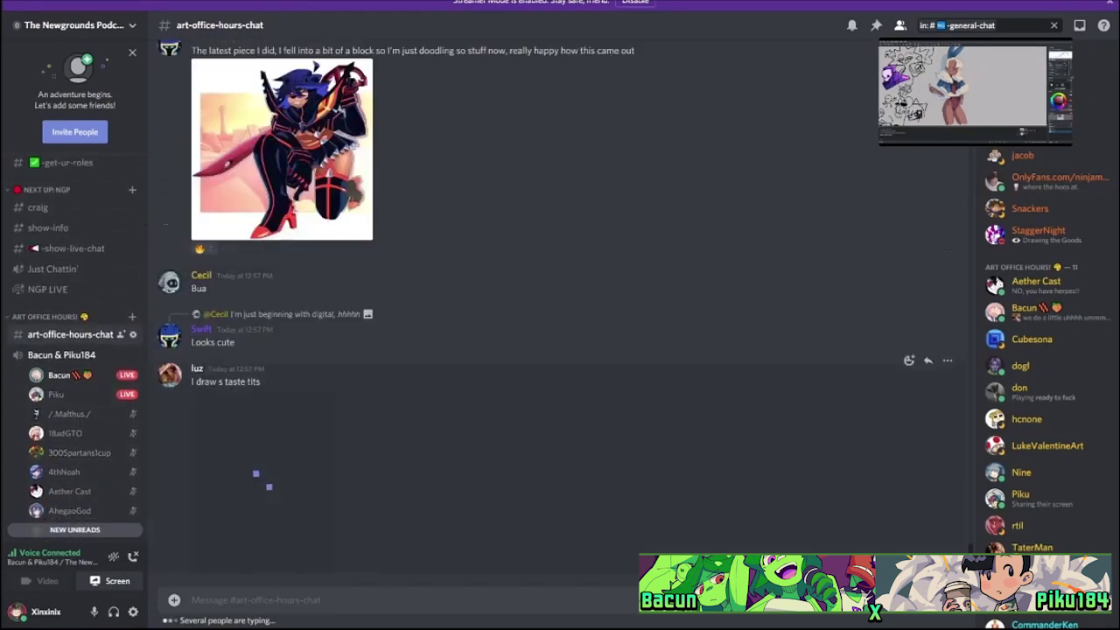
pyautogui.scroll(10, 560, 312)
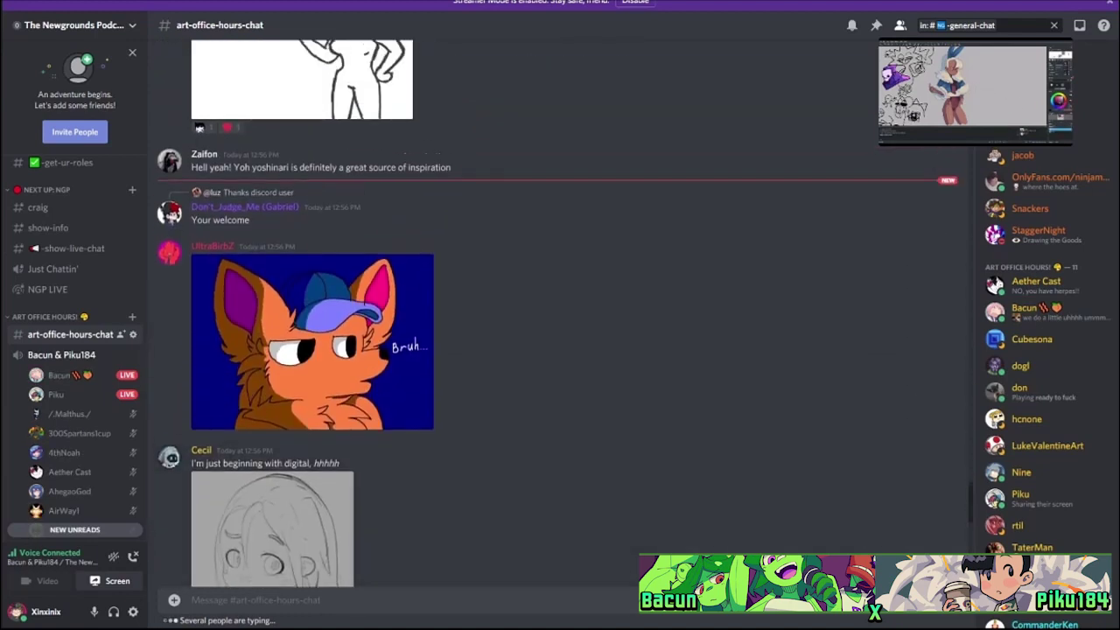
pyautogui.scroll(-1, 560, 367)
pyautogui.scroll(-10, 76, 350)
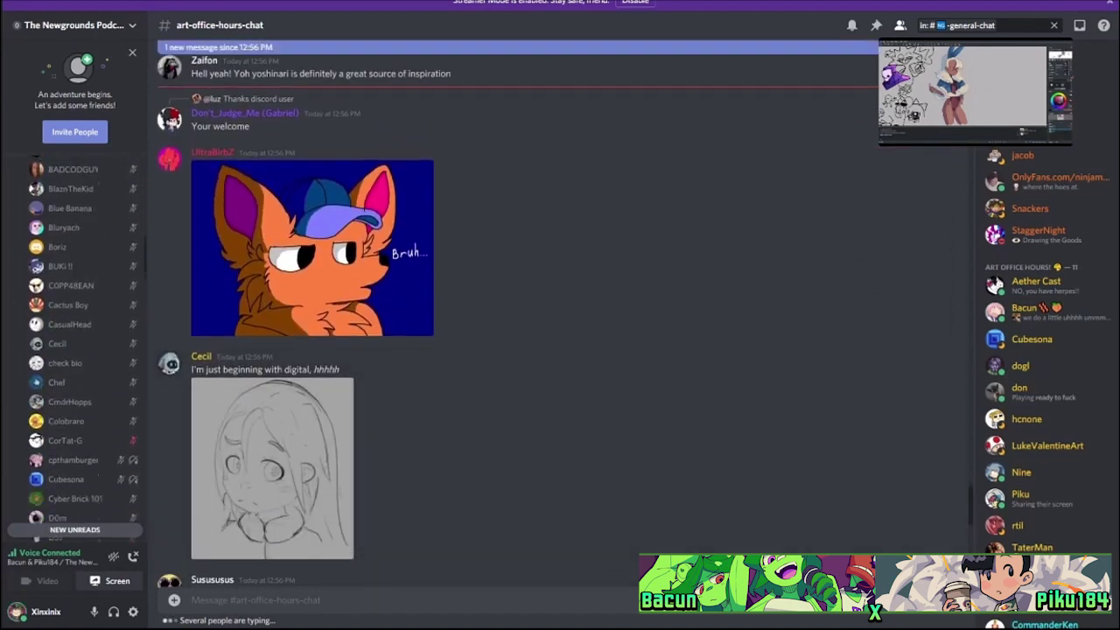
# View Piku's shared screen again, return to art-office-hours-chat and look through the Bacun & Piku184 participants.
pyautogui.click(963, 87)
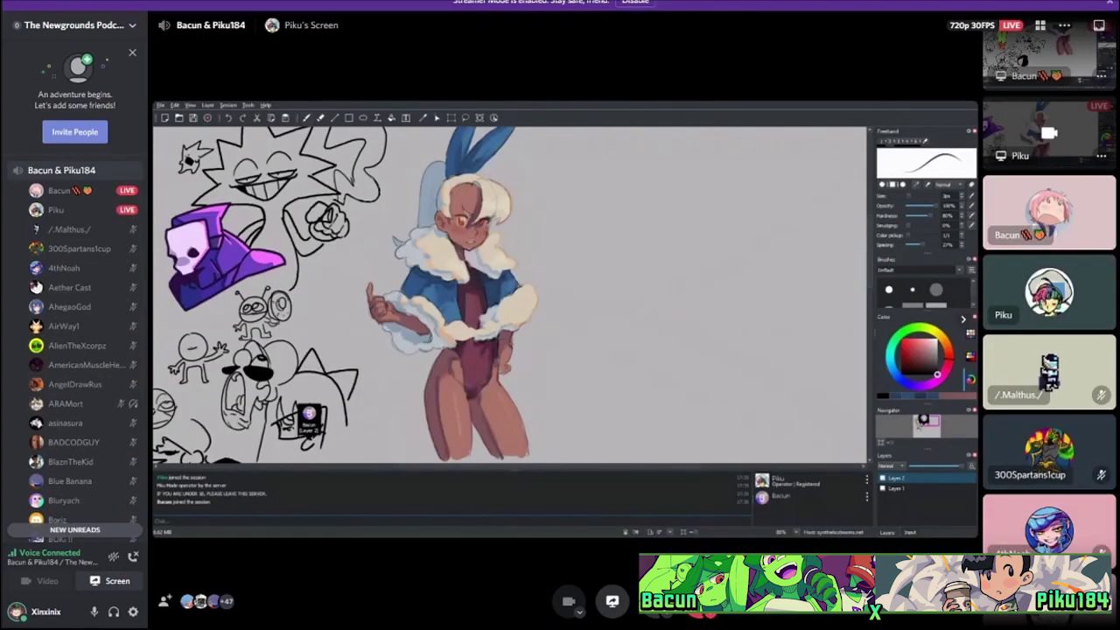
pyautogui.scroll(5, 75, 350)
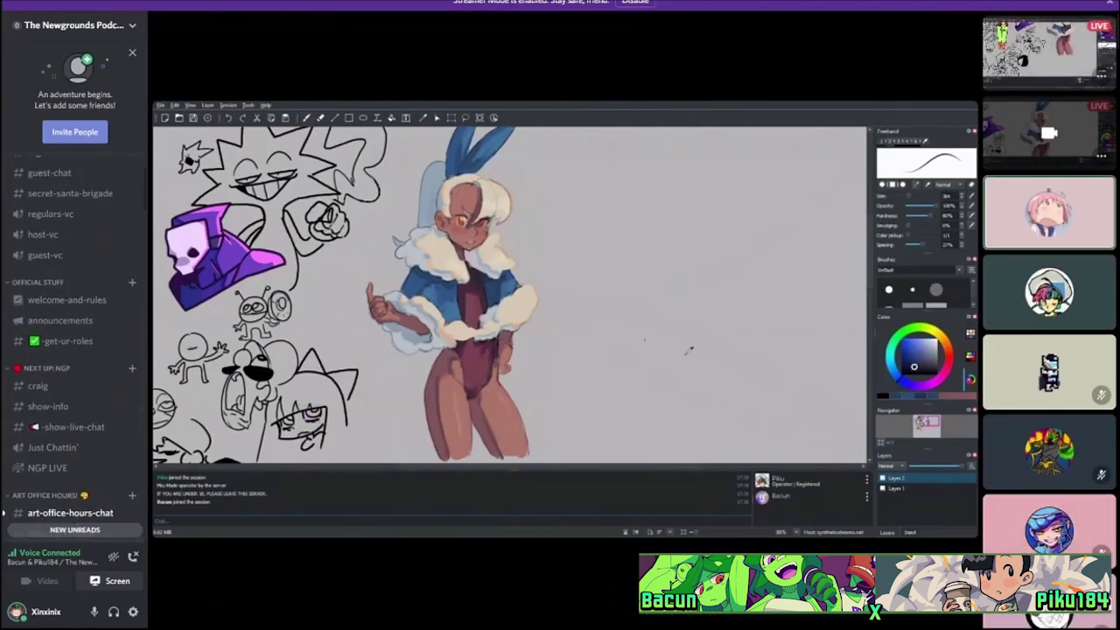
pyautogui.scroll(-3, 75, 350)
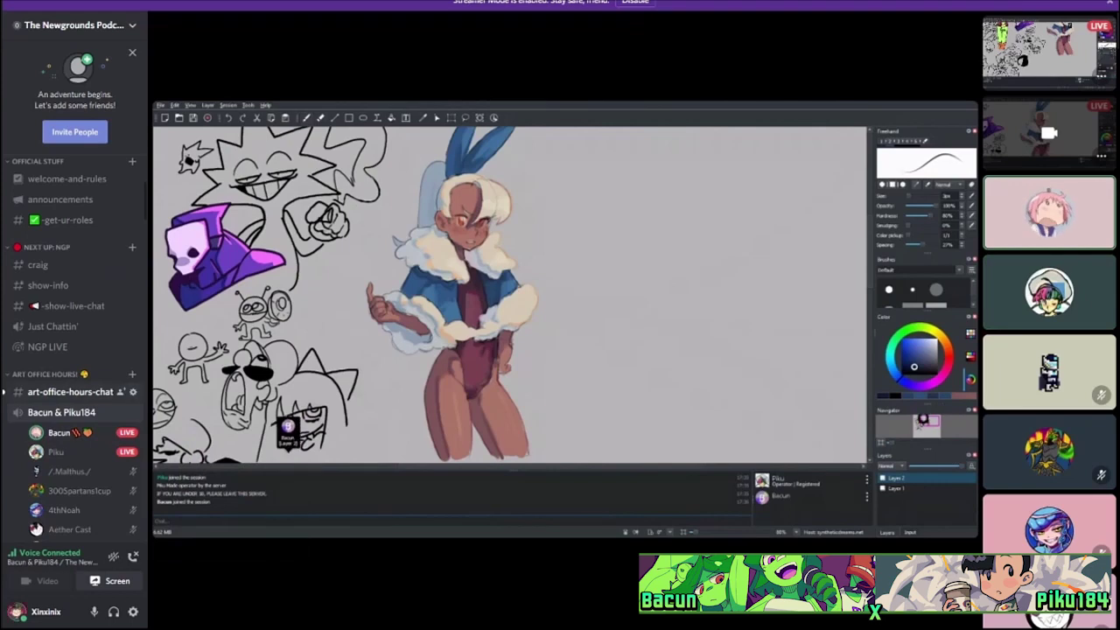
pyautogui.click(70, 391)
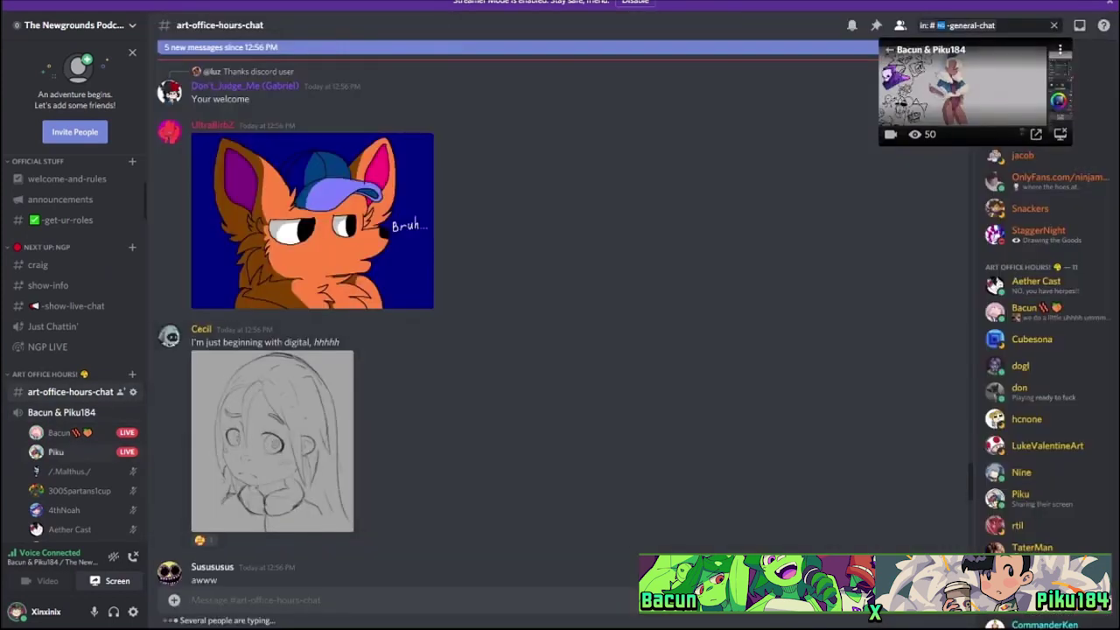
pyautogui.scroll(-15, 75, 350)
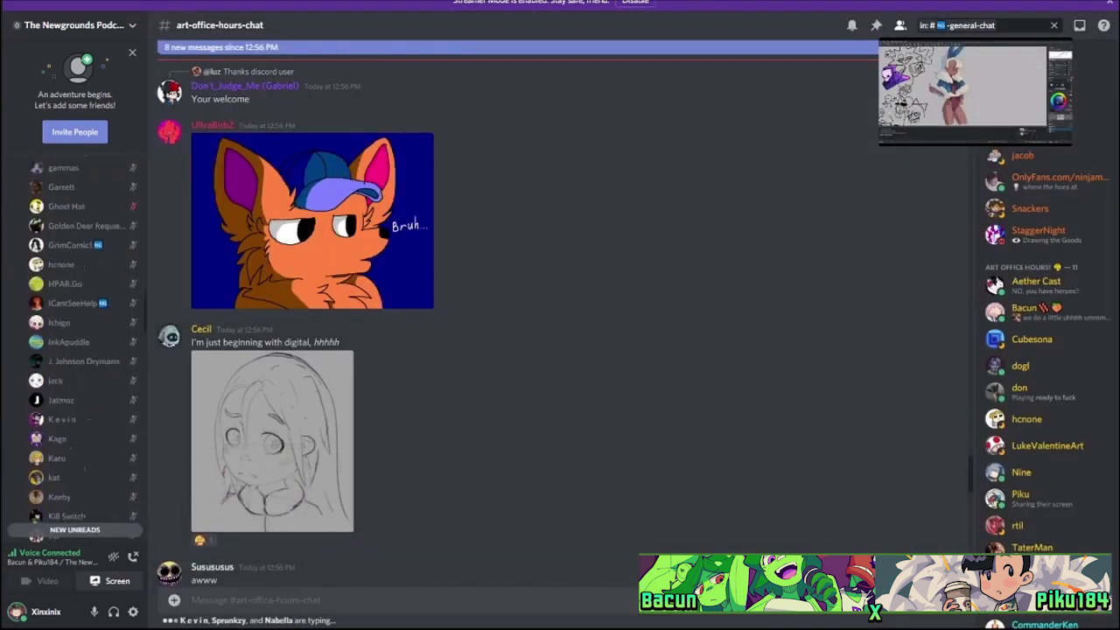
pyautogui.scroll(-6, 83, 350)
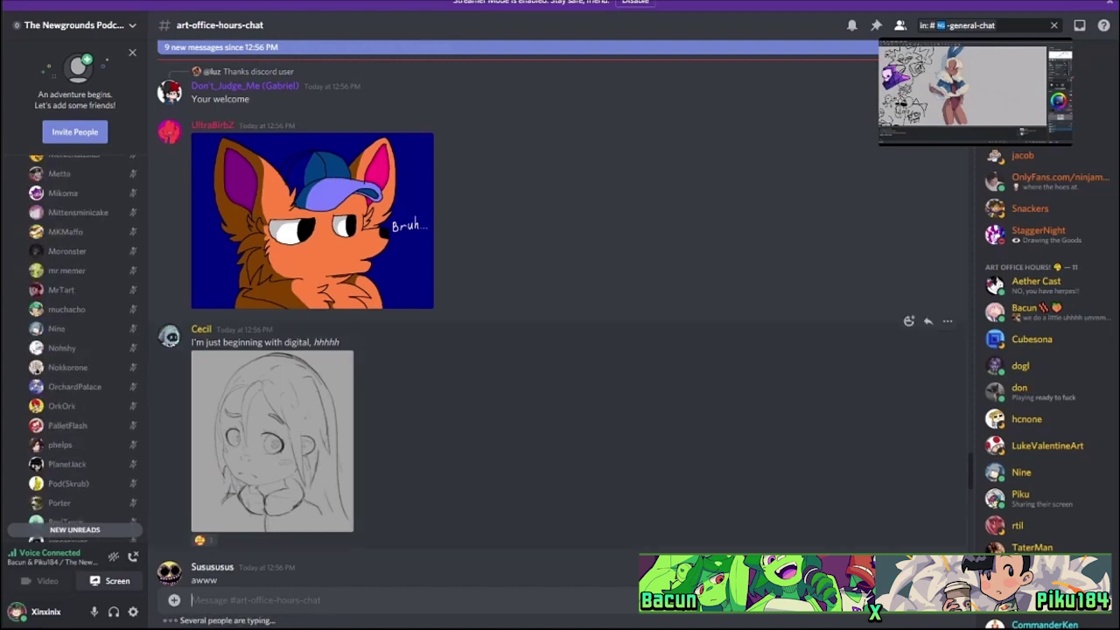
# Search back through the chat from 12:56 PM for the 12:53 PM audience question on whether realism matters when good at drawing.
pyautogui.scroll(10, 561, 316)
pyautogui.scroll(12, 560, 315)
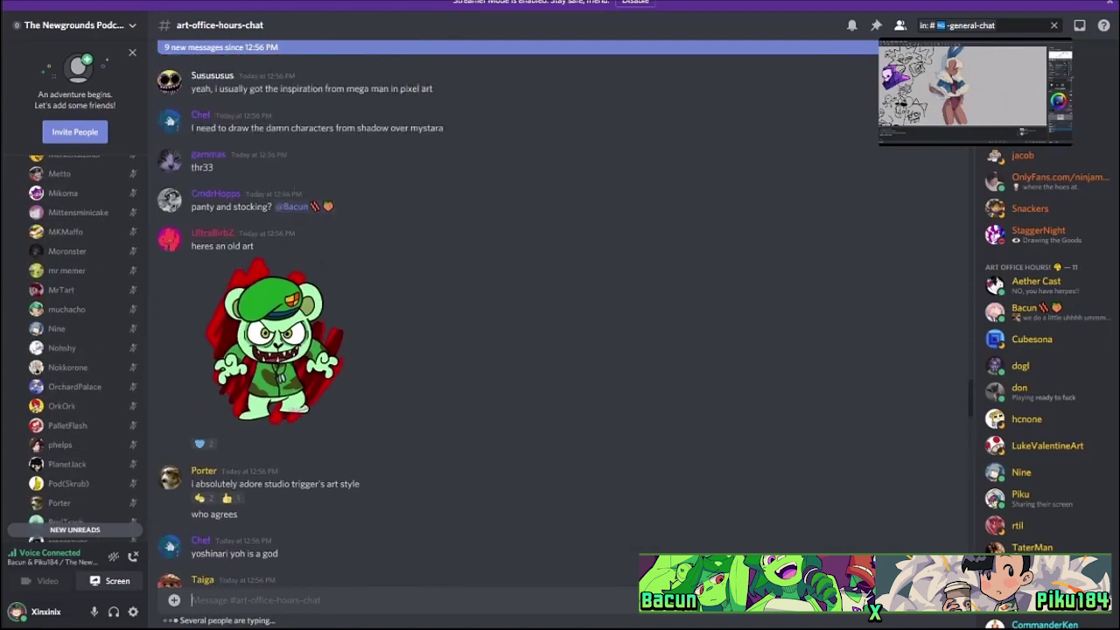
pyautogui.scroll(-5, 560, 315)
pyautogui.scroll(12, 560, 315)
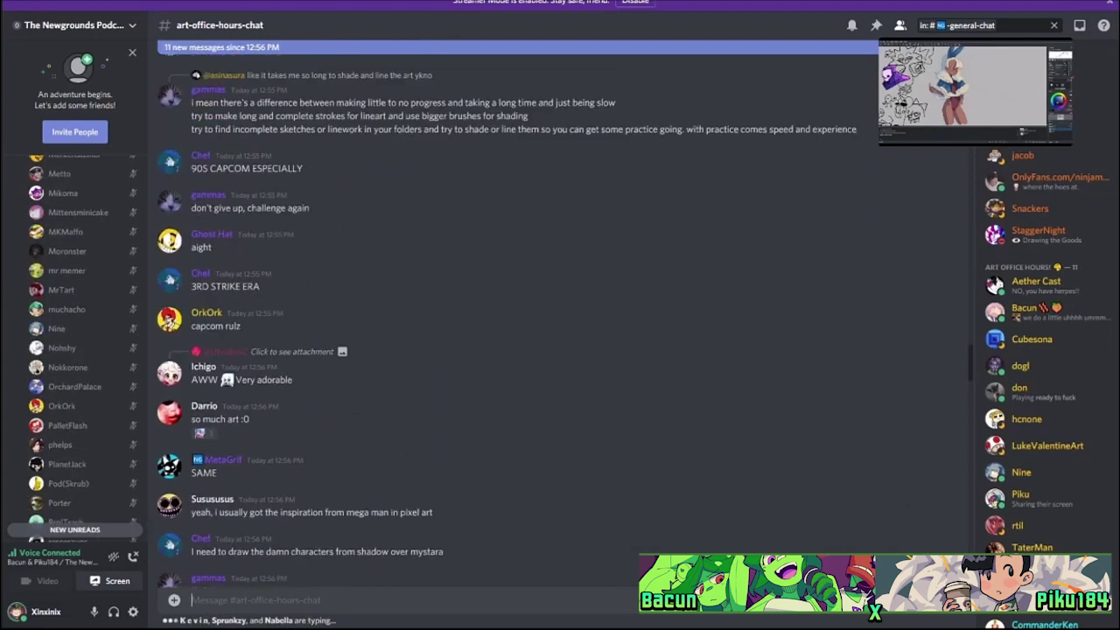
pyautogui.scroll(12, 560, 315)
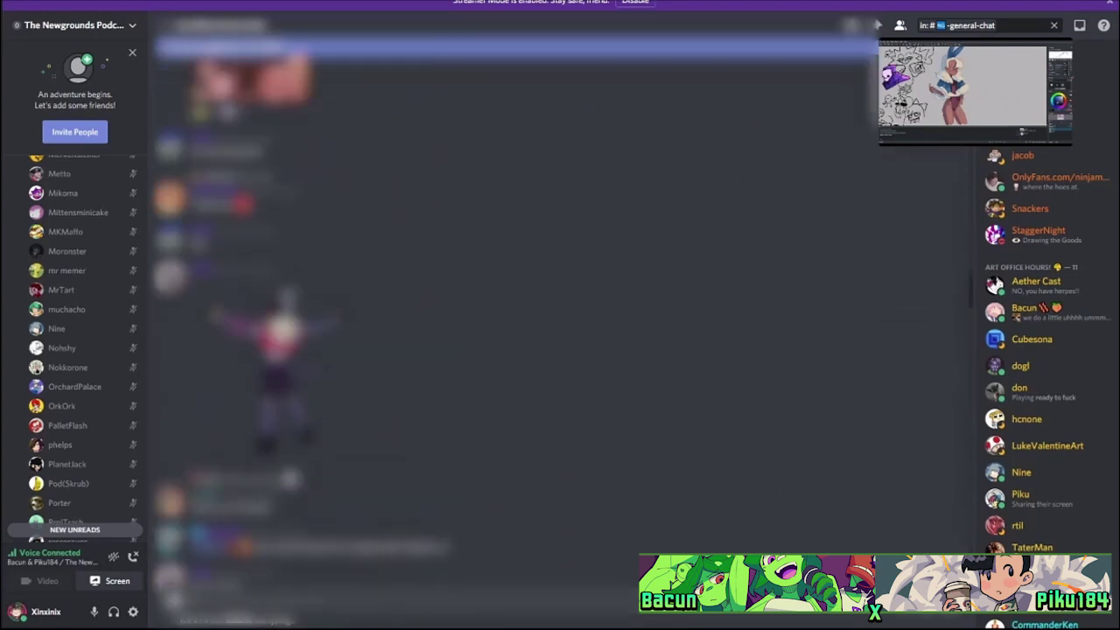
pyautogui.scroll(10, 560, 315)
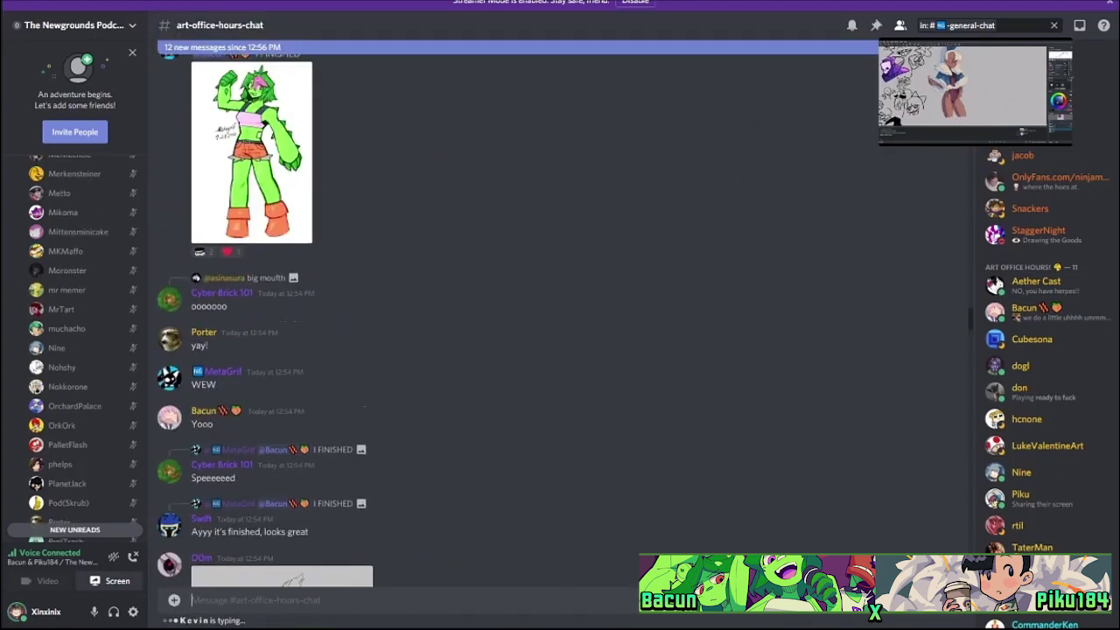
pyautogui.scroll(12, 560, 315)
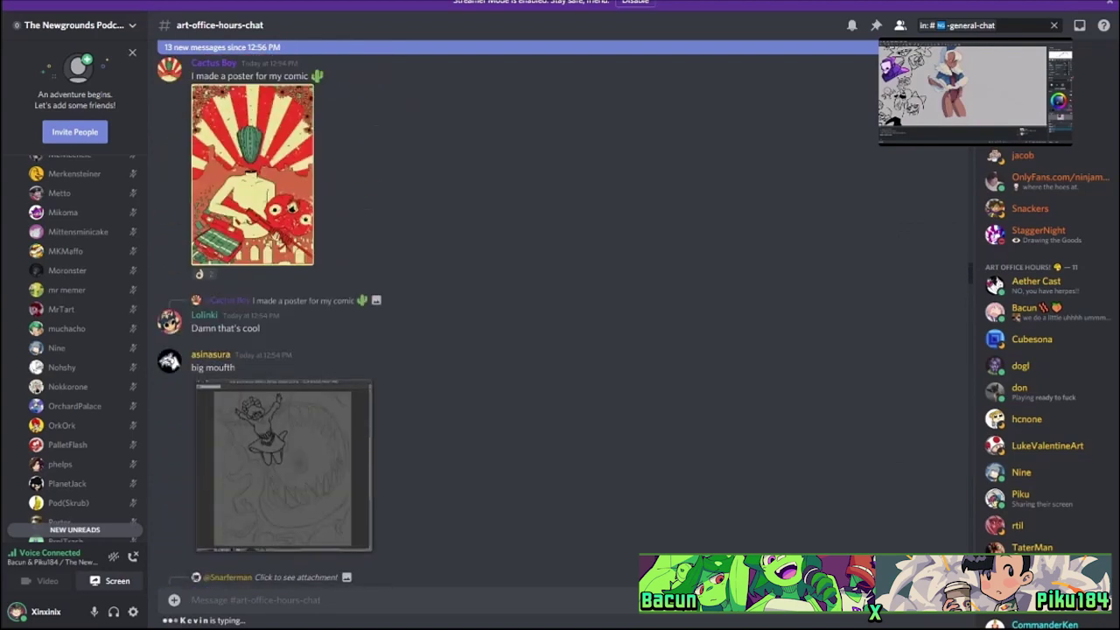
pyautogui.scroll(12, 560, 315)
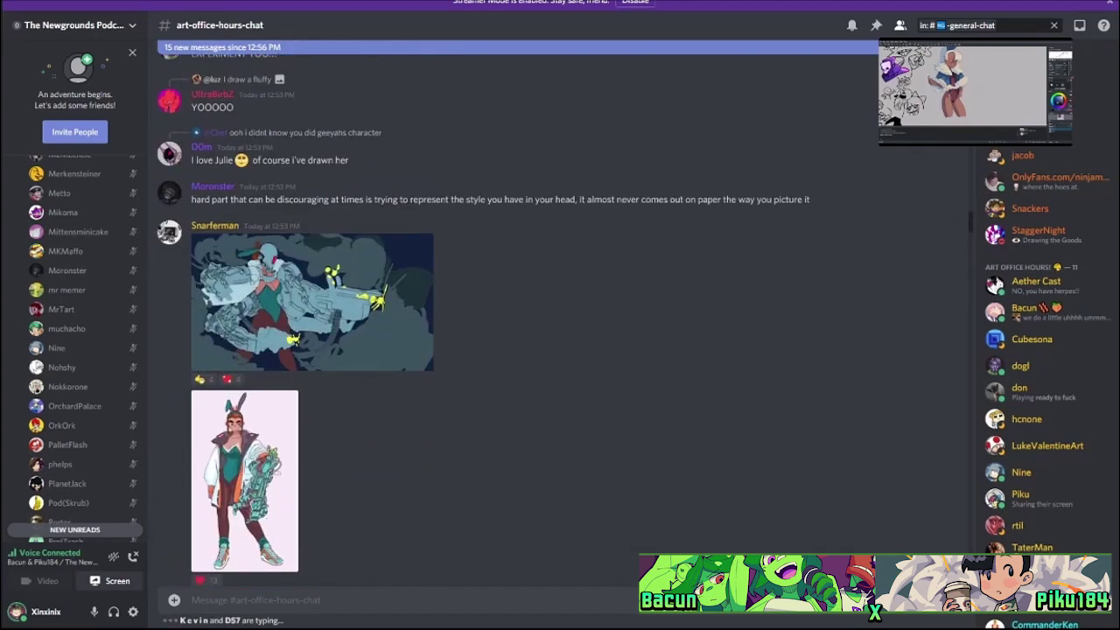
pyautogui.scroll(-1, 560, 315)
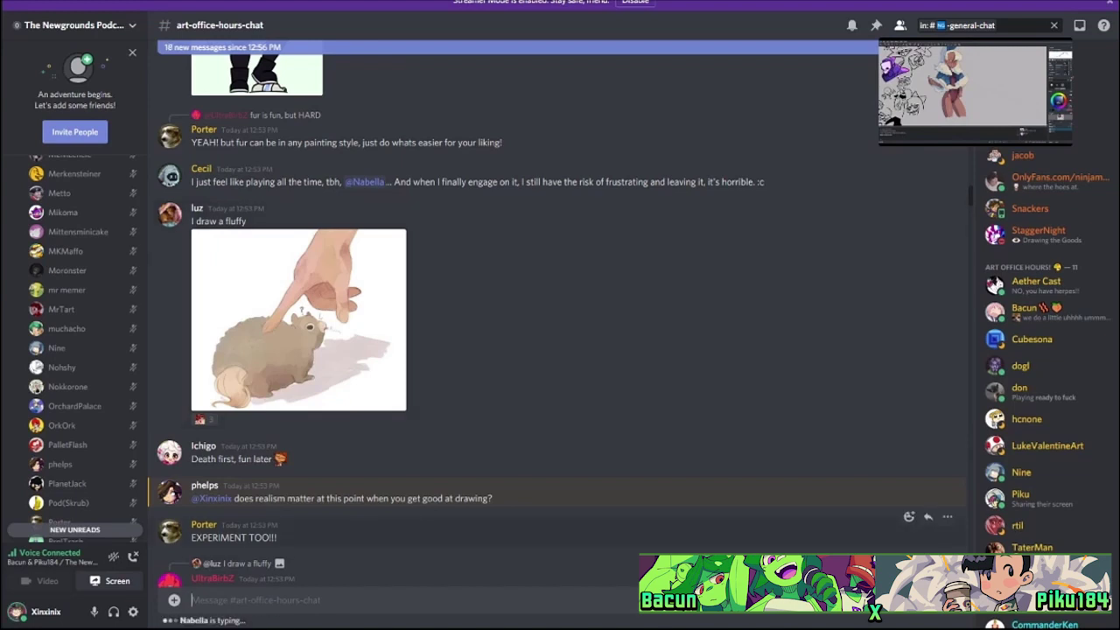
pyautogui.scroll(-2, 560, 315)
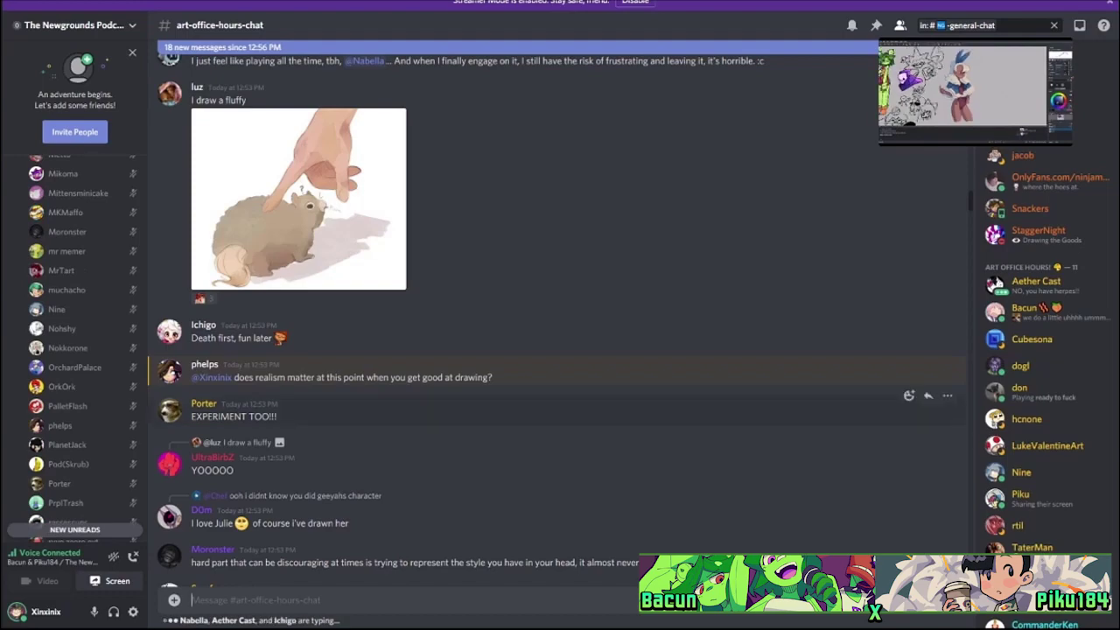
# Catch up on art-office-hours-chat from the 12:53 PM realism question to the newest 12:57 and 12:58 PM messages and artwork.
pyautogui.scroll(-5, 561, 315)
pyautogui.scroll(-15, 560, 315)
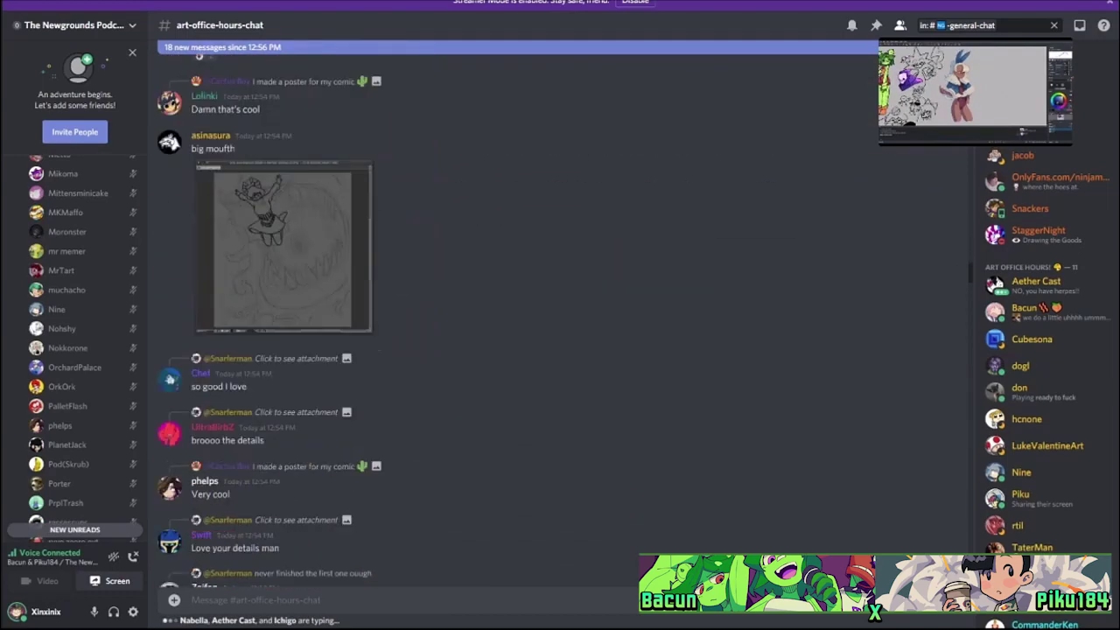
pyautogui.scroll(-5, 560, 350)
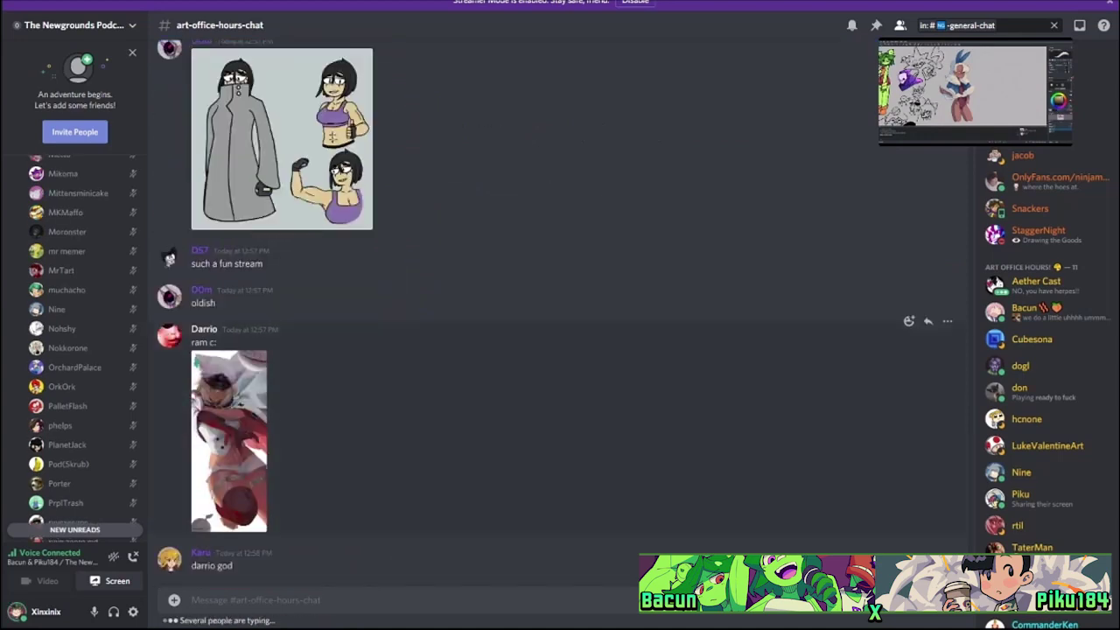
pyautogui.scroll(10, 75, 350)
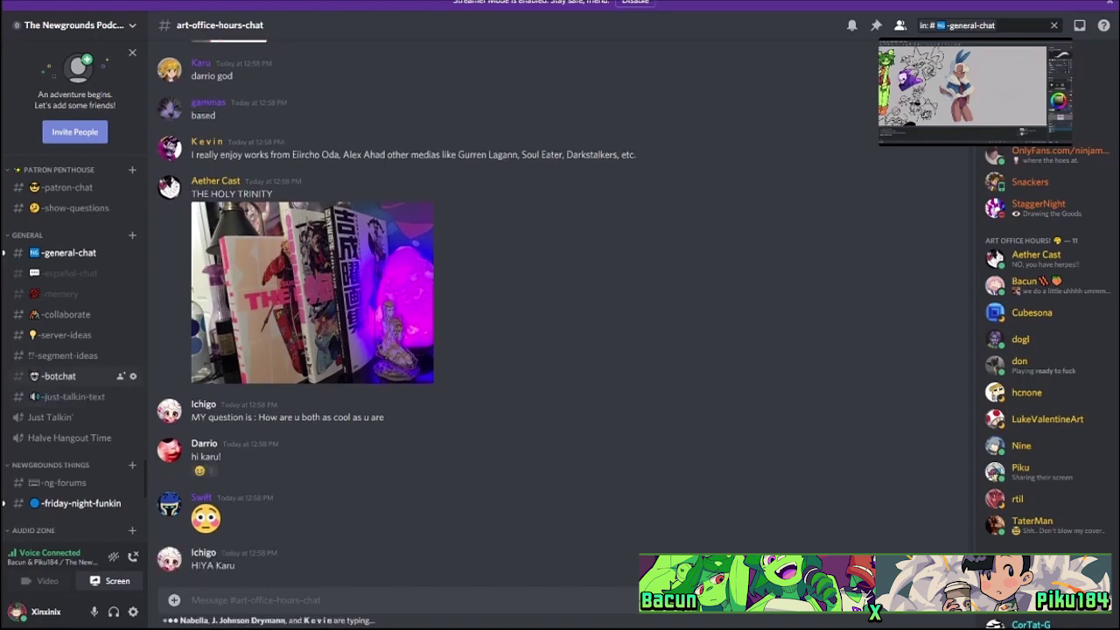
pyautogui.scroll(3, 74, 350)
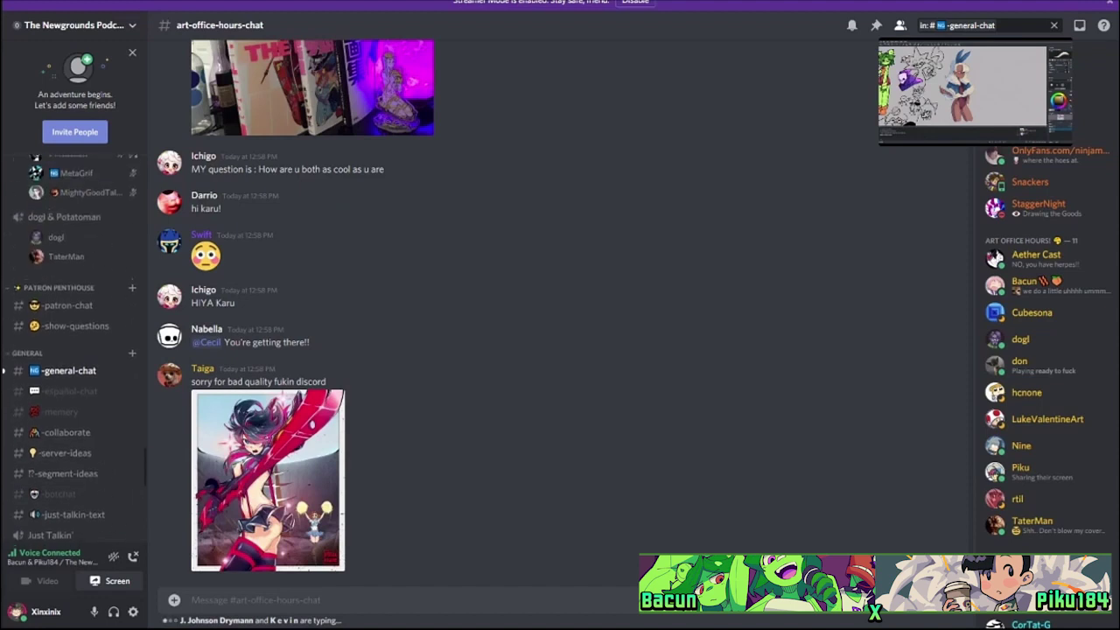
pyautogui.scroll(3, 74, 401)
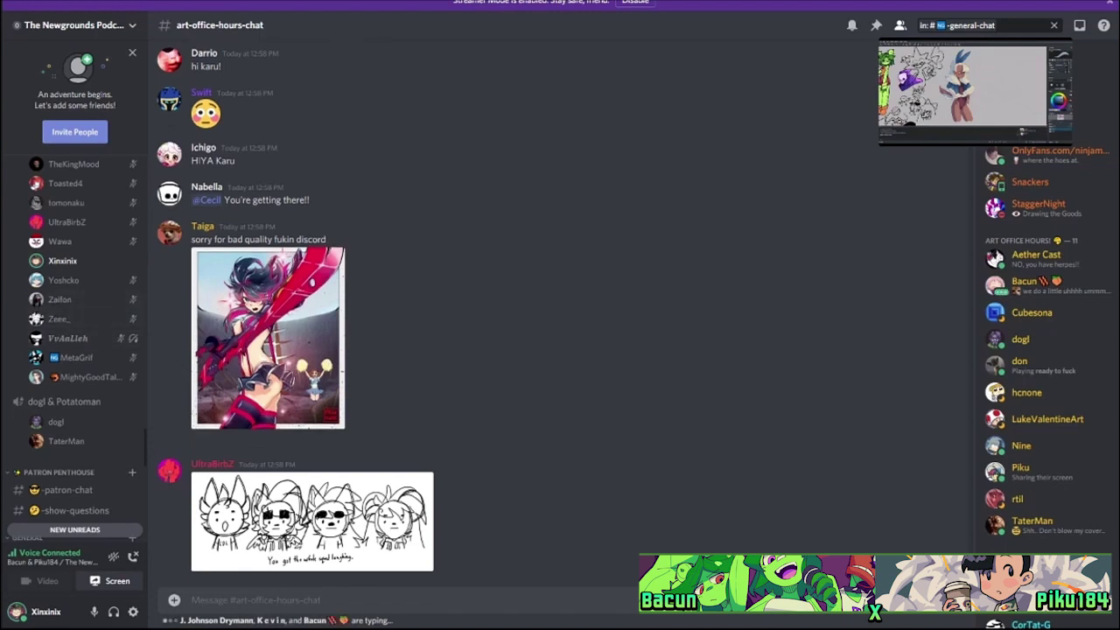
pyautogui.scroll(3, 74, 350)
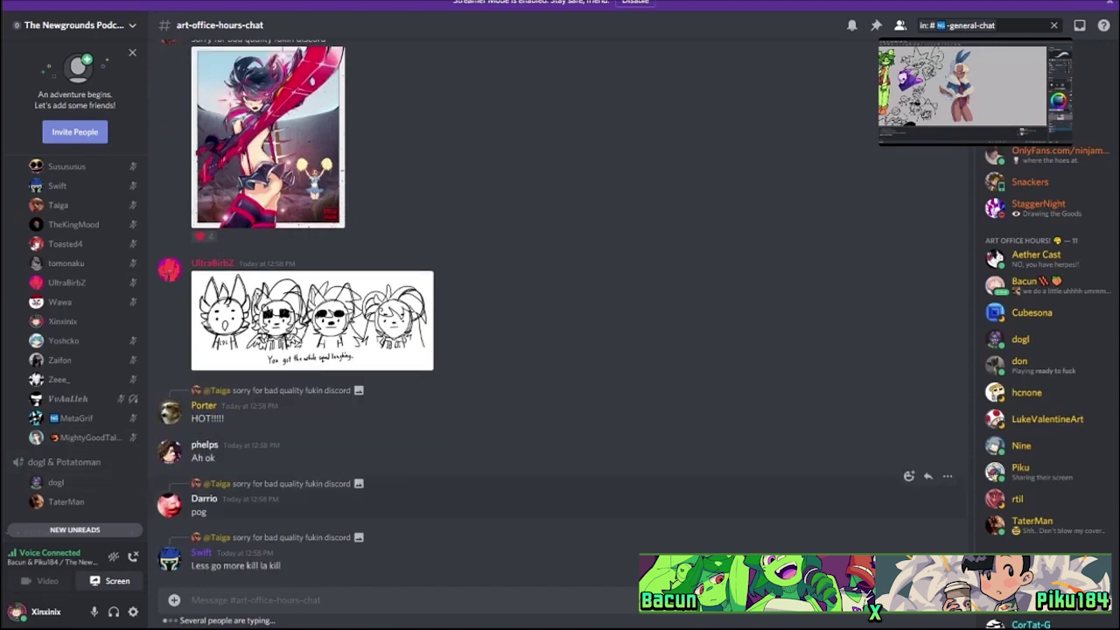
pyautogui.scroll(5, 75, 350)
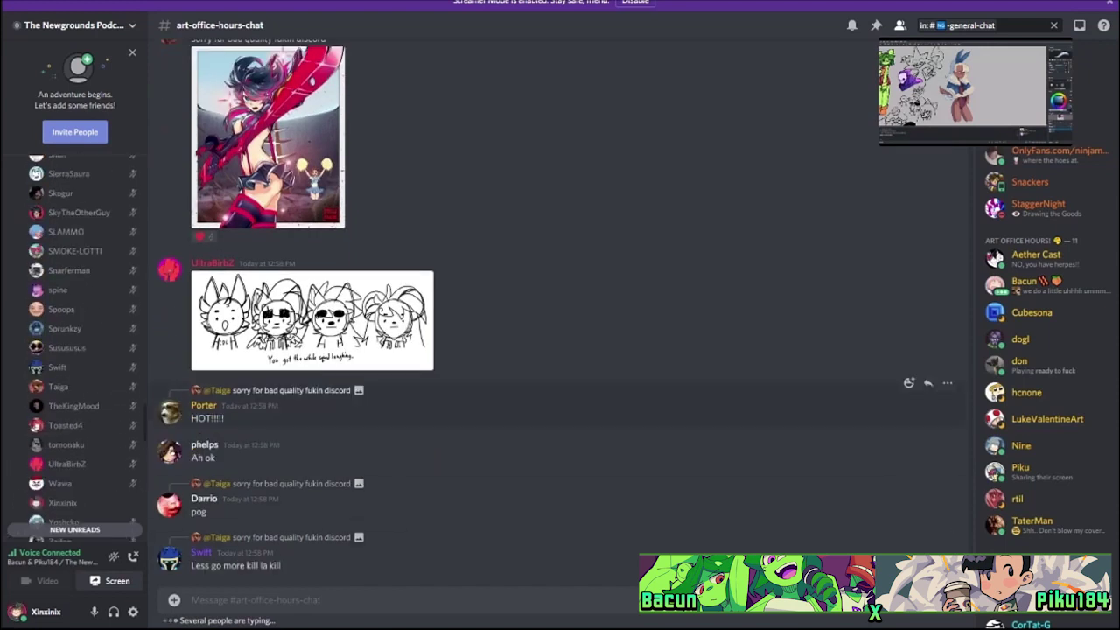
pyautogui.scroll(3, 560, 350)
pyautogui.scroll(-3, 560, 385)
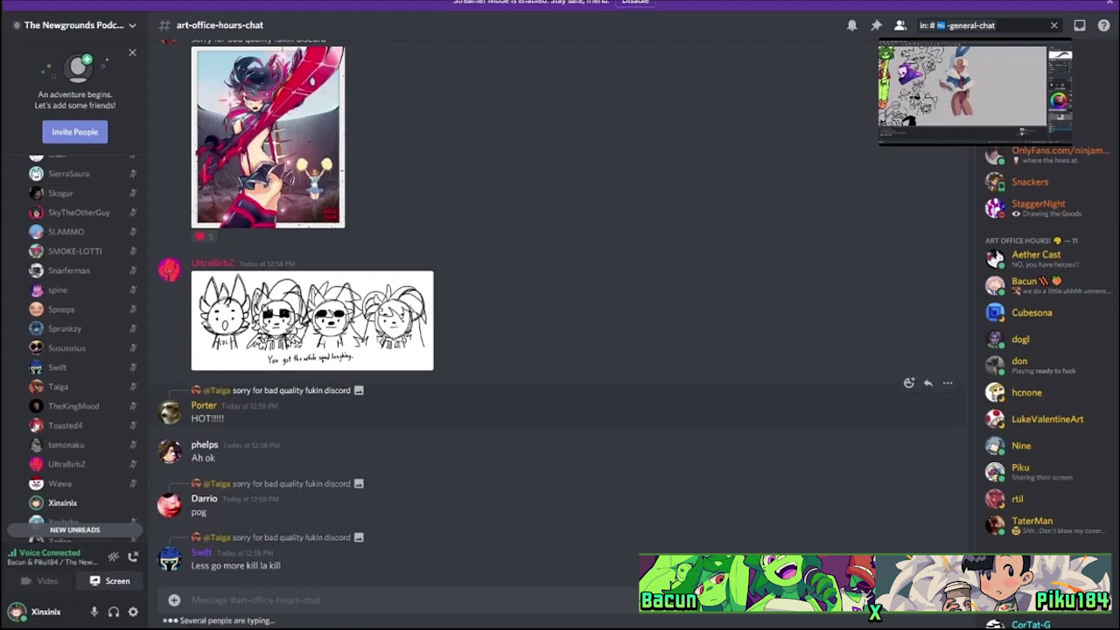
# View Piku's shared screen, and return to art-office-hours-chat to read the new 12:59 PM mention about the art gallery.
pyautogui.click(963, 92)
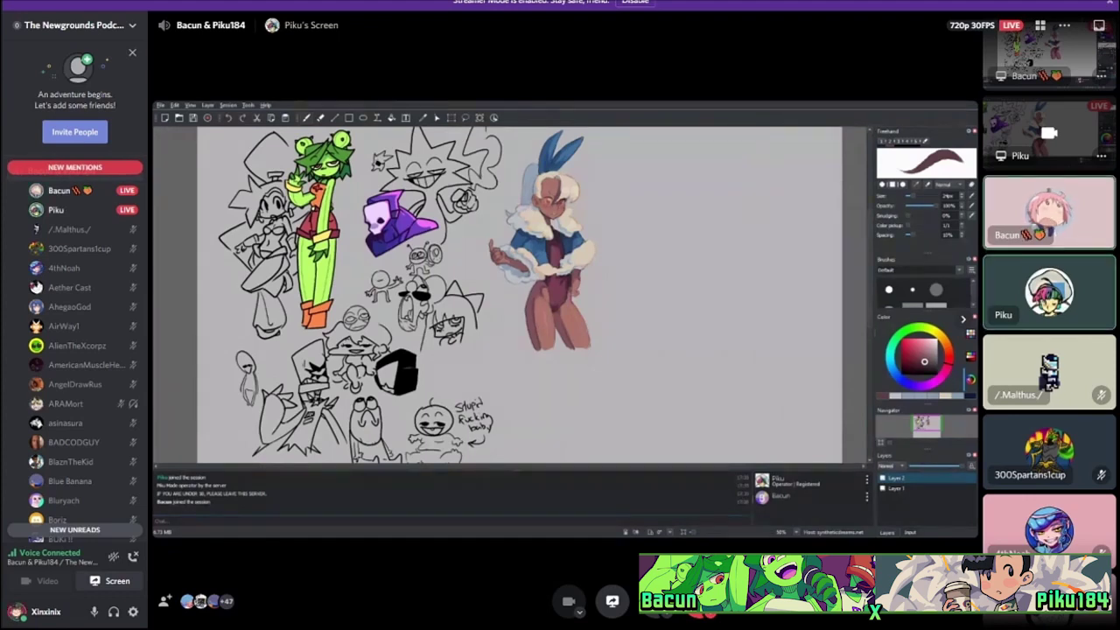
pyautogui.click(74, 167)
pyautogui.click(63, 331)
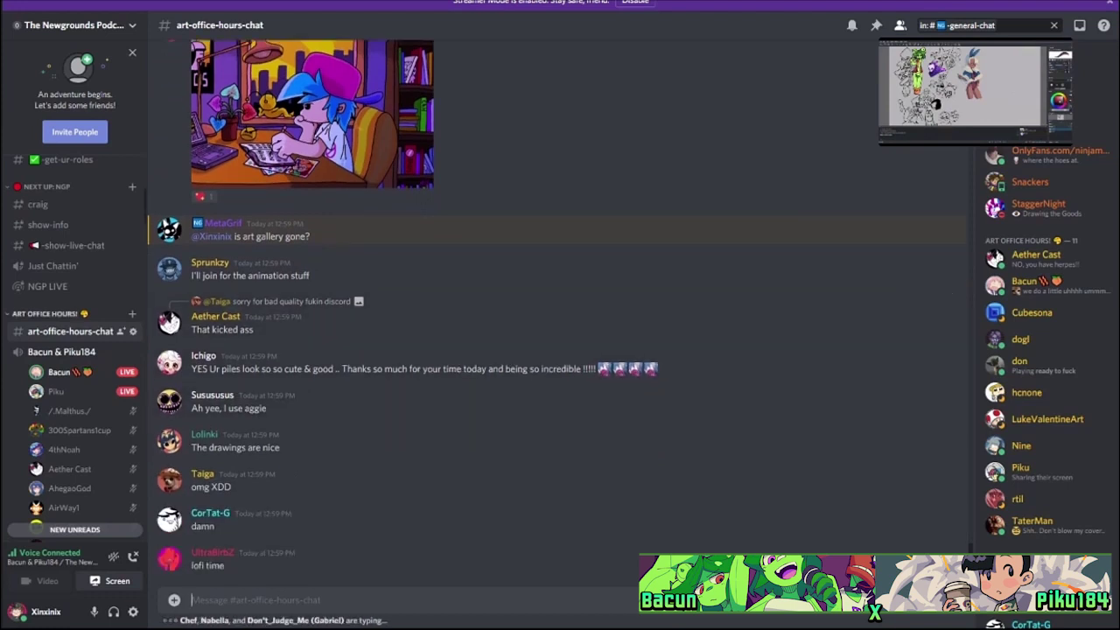
# Preview Piku's stream from the Bacun & Piku184 participants and open it in the large view.
pyautogui.moveTo(56, 392)
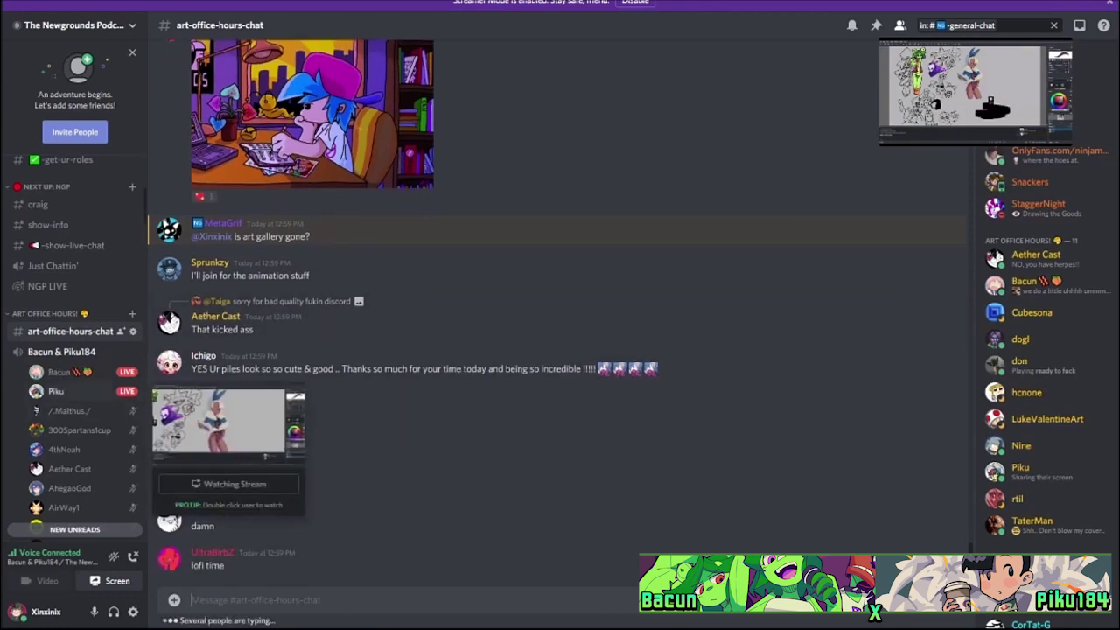
pyautogui.scroll(-2, 57, 391)
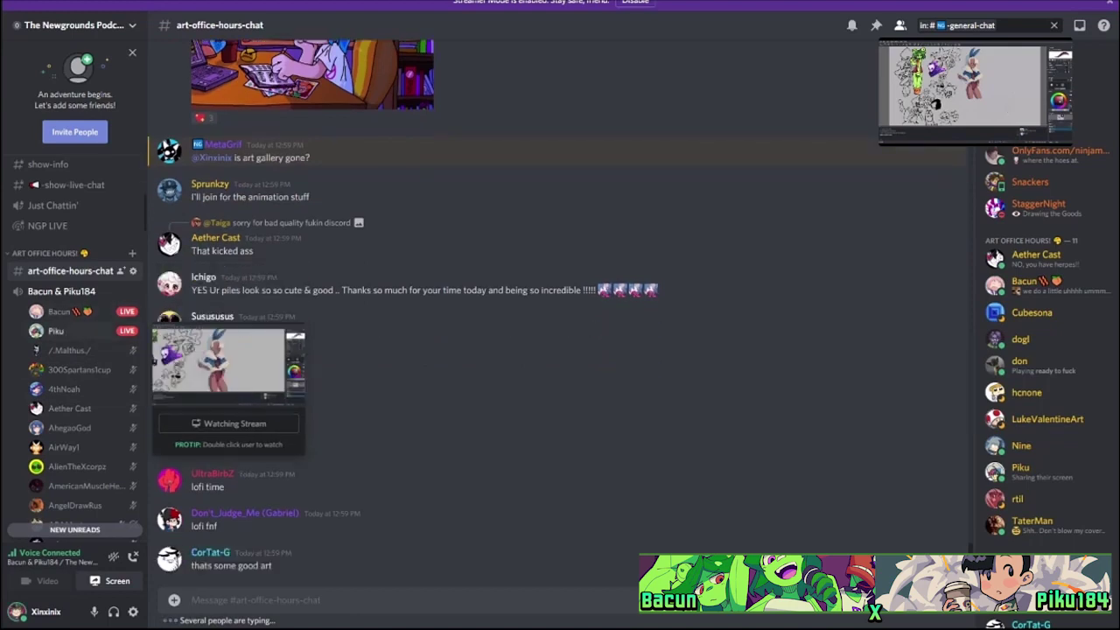
pyautogui.doubleClick(56, 331)
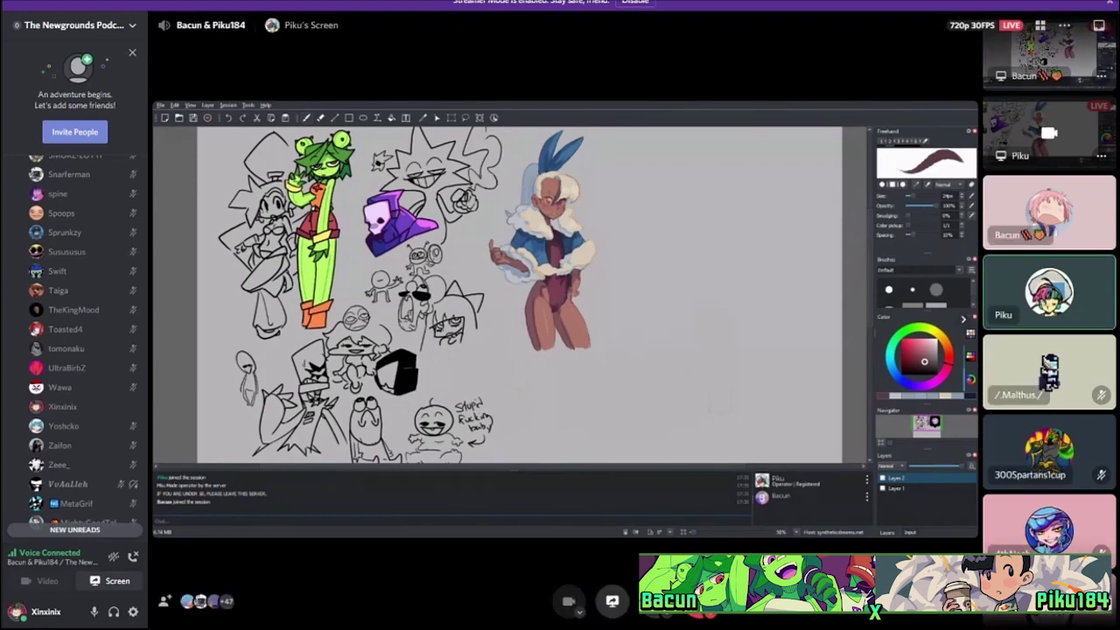
pyautogui.scroll(-5, 75, 350)
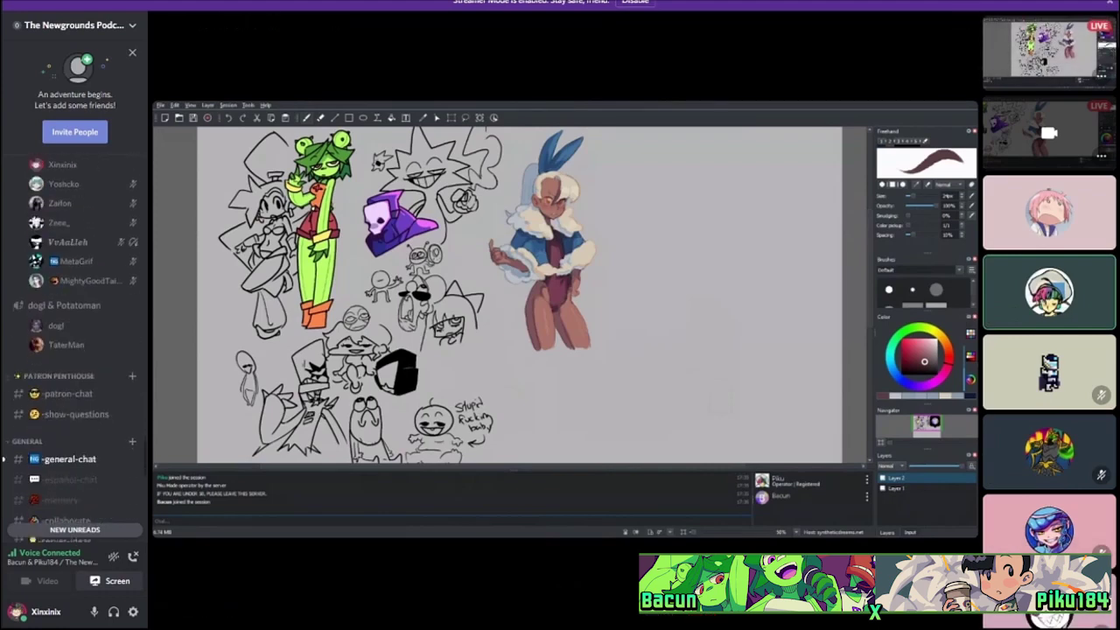
pyautogui.scroll(3, 75, 350)
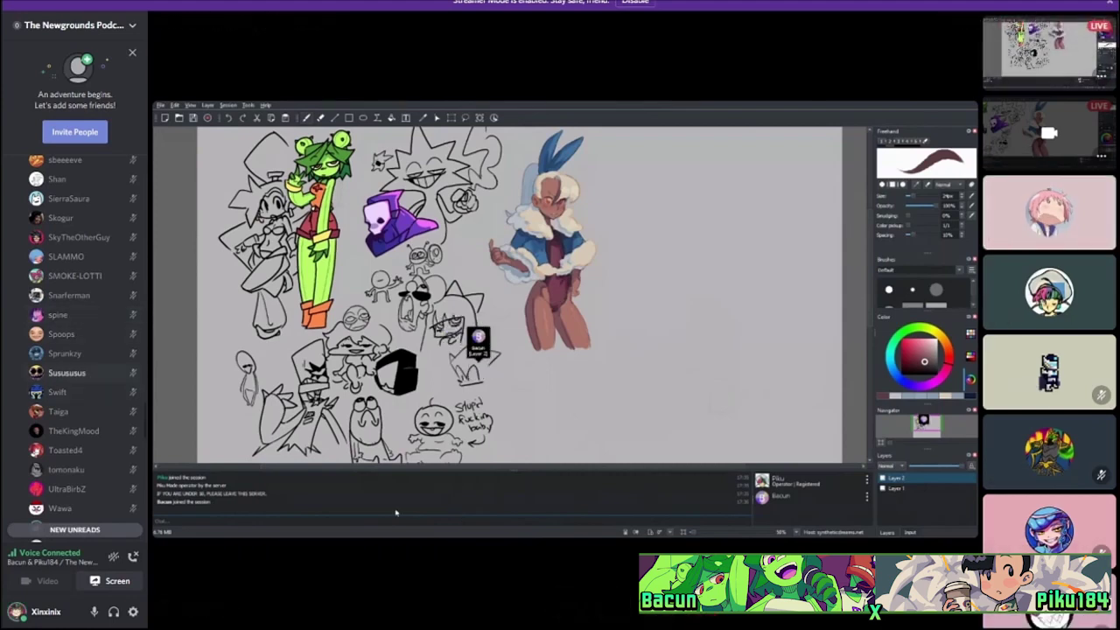
pyautogui.scroll(-5, 74, 342)
pyautogui.scroll(-2, 75, 341)
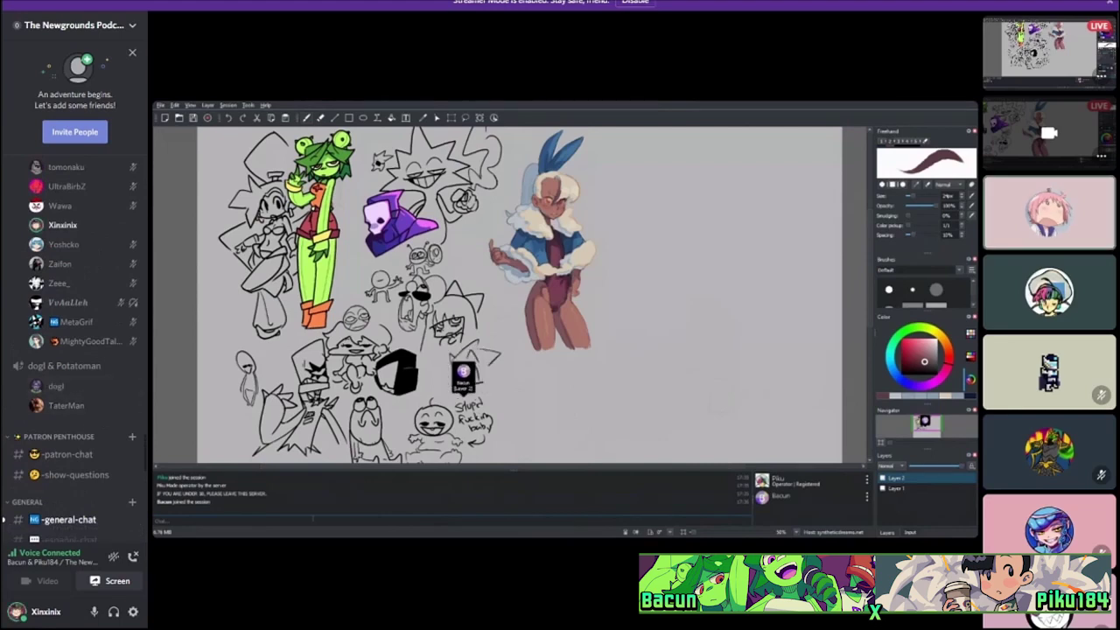
pyautogui.scroll(2, 75, 341)
pyautogui.scroll(-2, 74, 426)
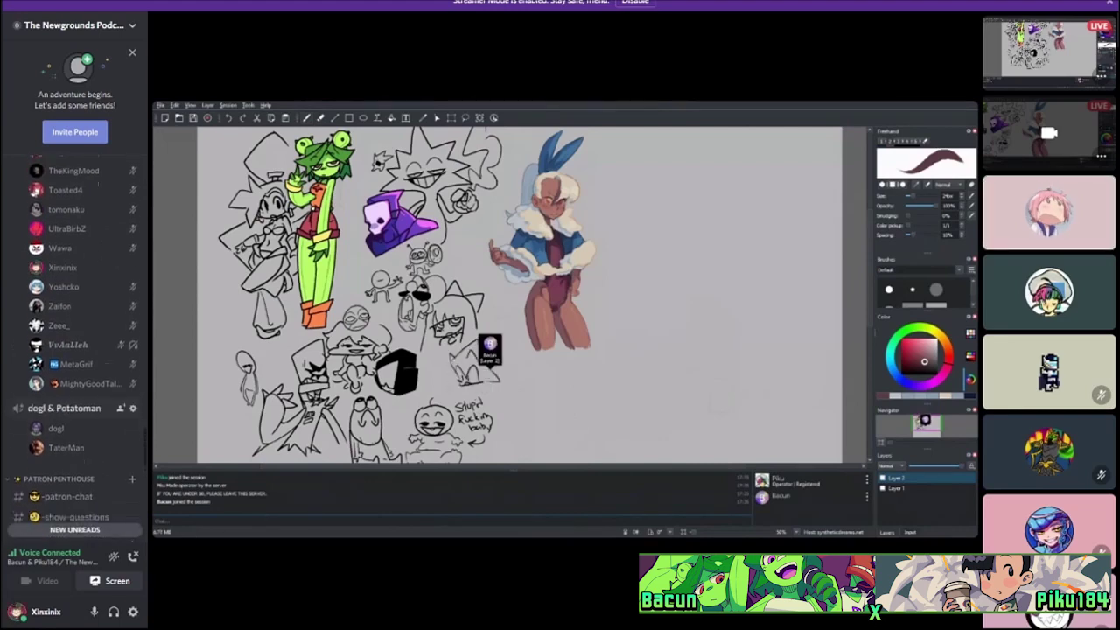
pyautogui.scroll(2, 74, 426)
pyautogui.scroll(-2, 74, 411)
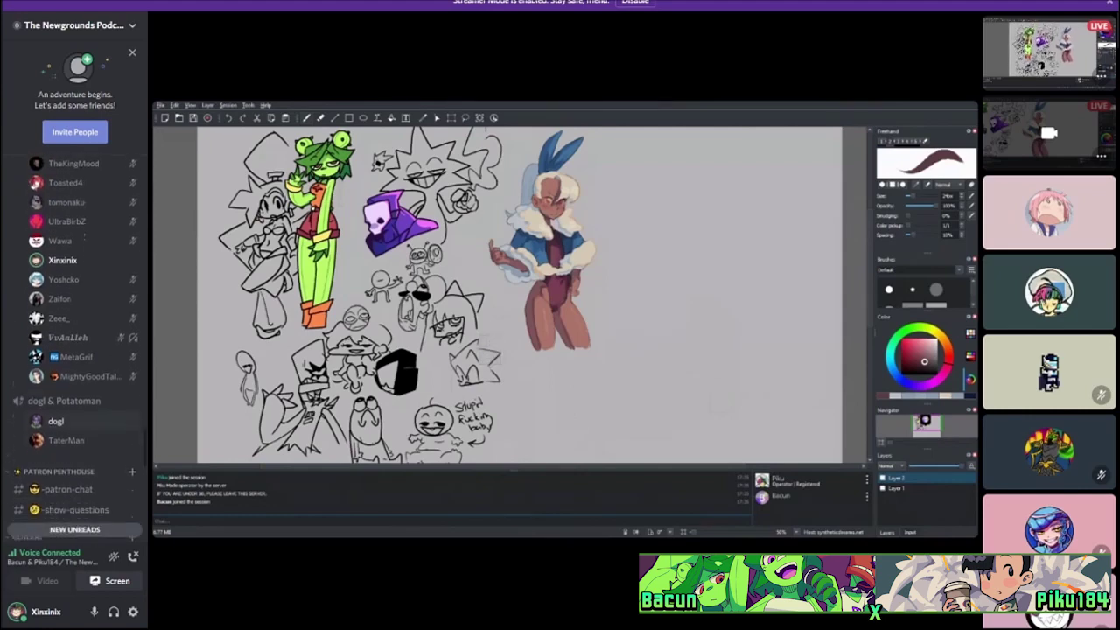
pyautogui.scroll(15, 74, 350)
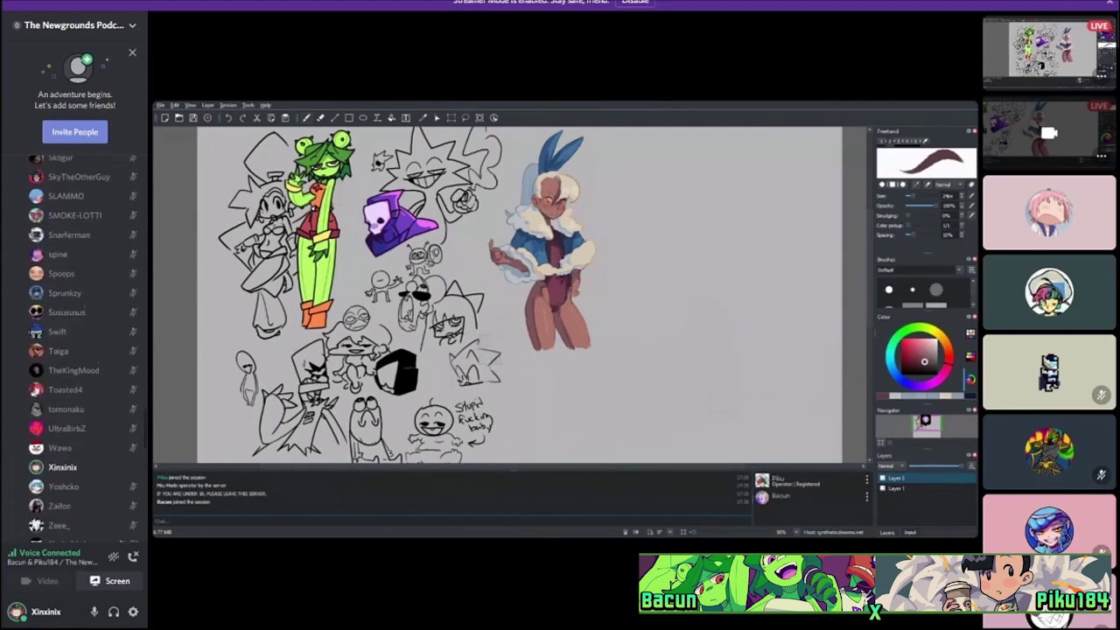
pyautogui.scroll(2, 75, 350)
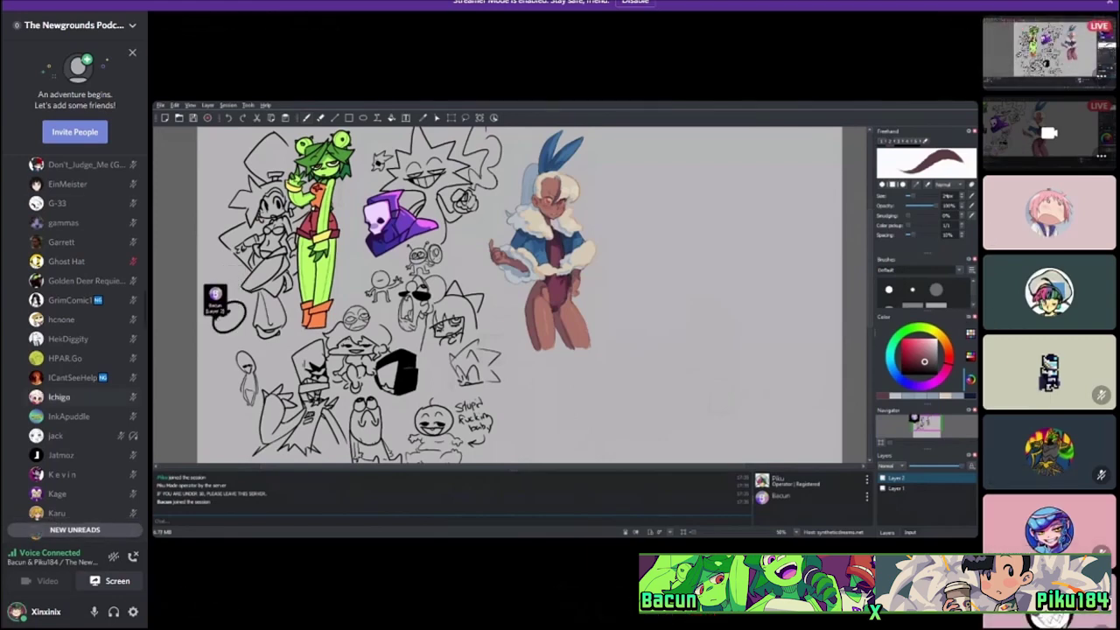
pyautogui.scroll(-10, 74, 350)
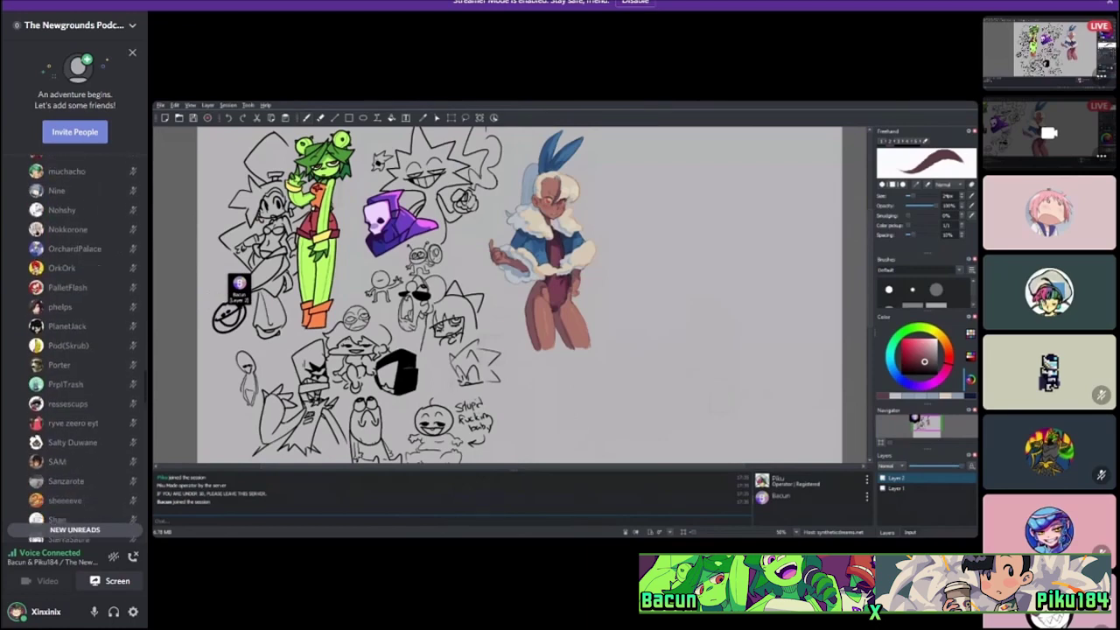
pyautogui.scroll(-10, 74, 350)
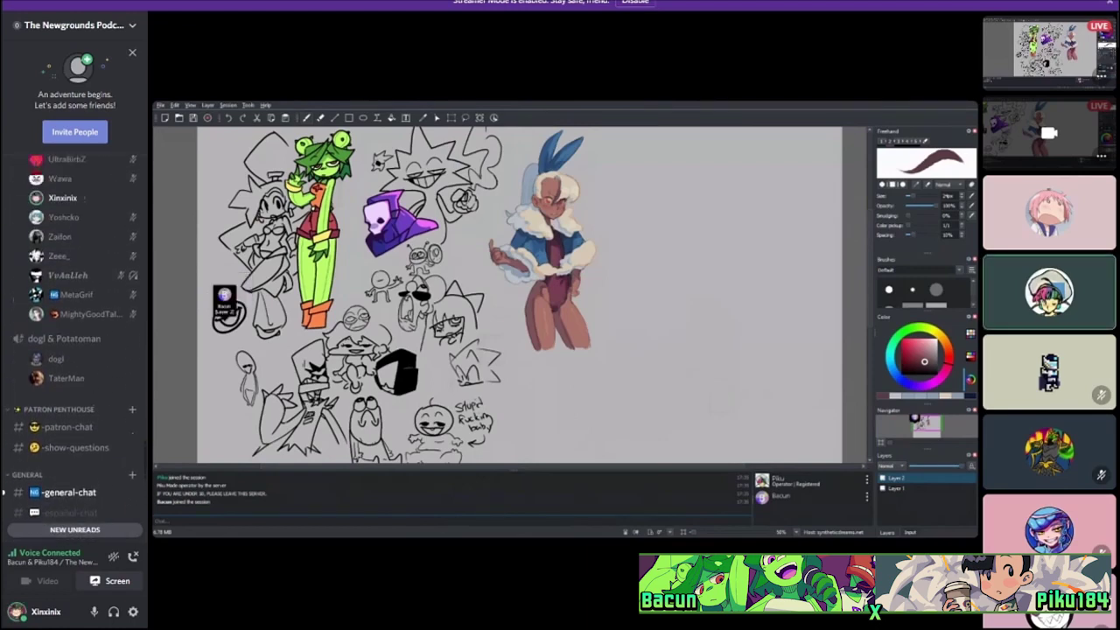
pyautogui.scroll(-2, 75, 350)
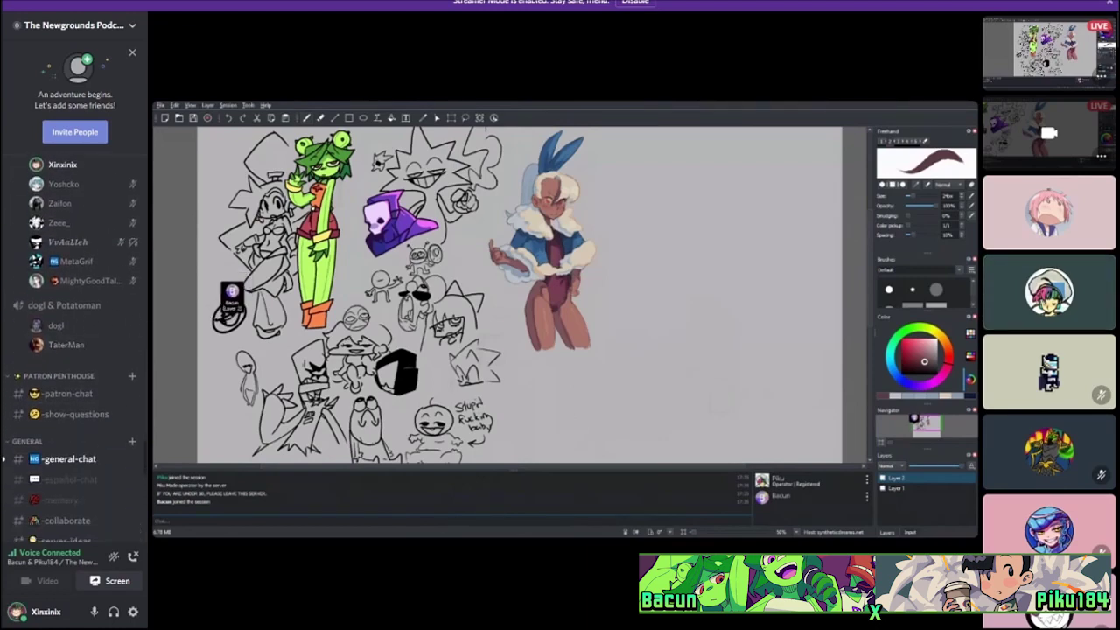